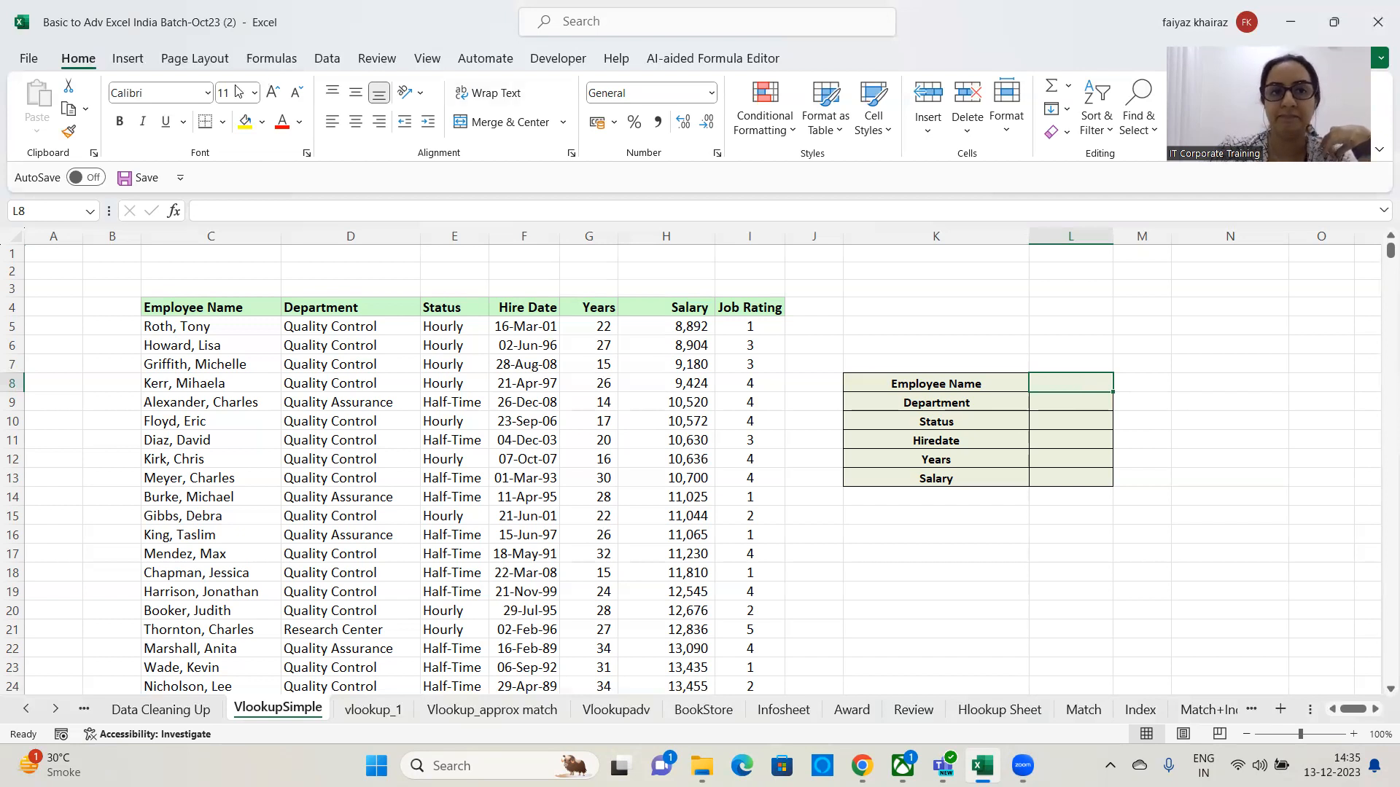
Set data validation on cell L8 to allow a List.
left_click(328, 60)
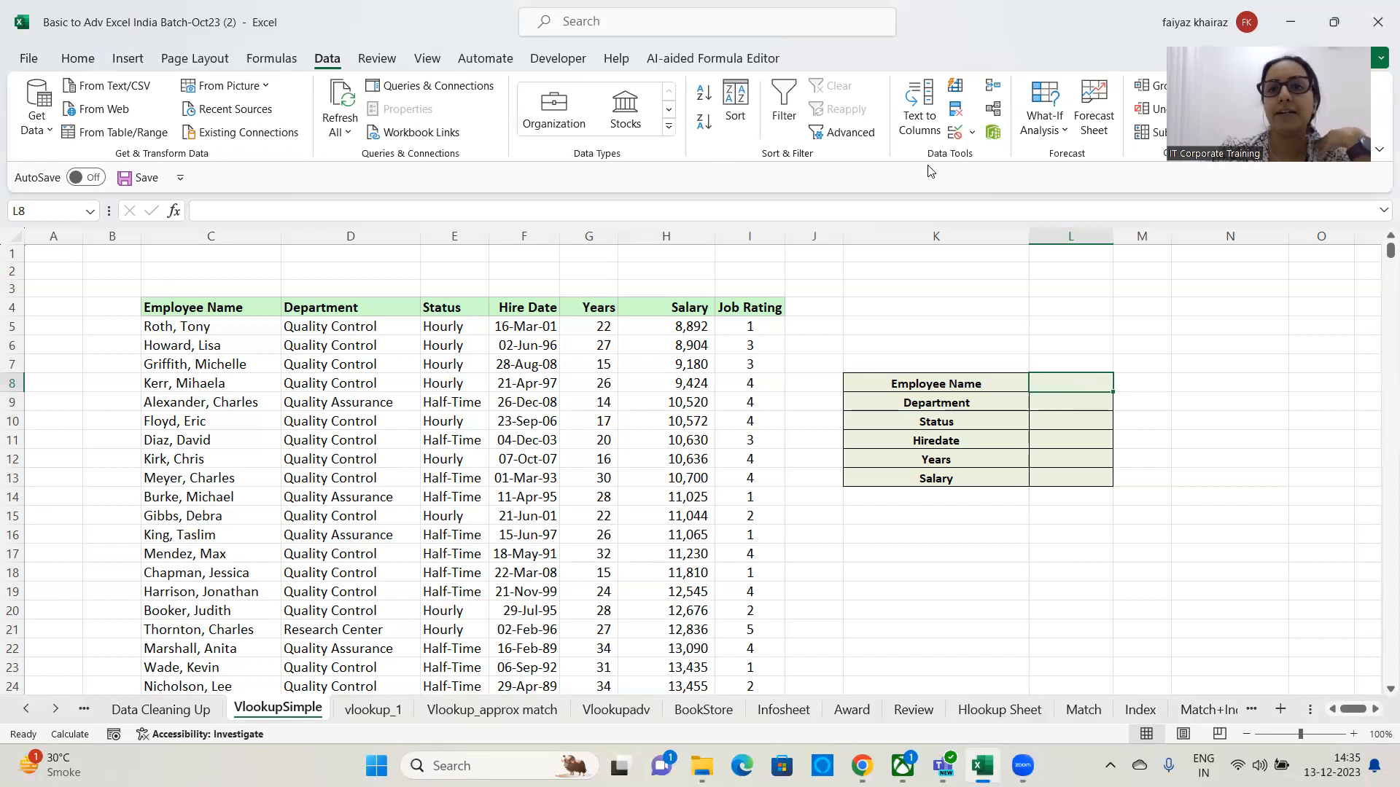
left_click(973, 133)
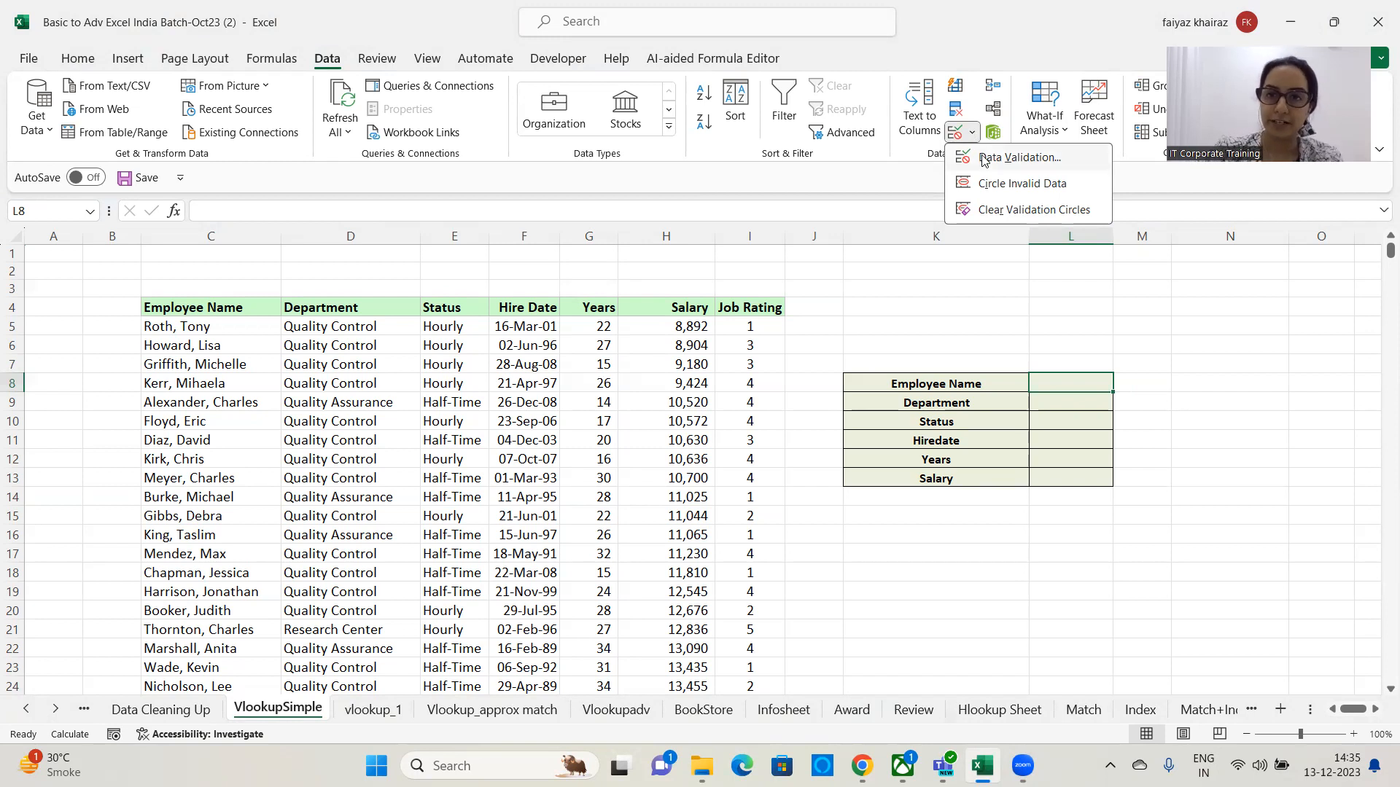
left_click(985, 158)
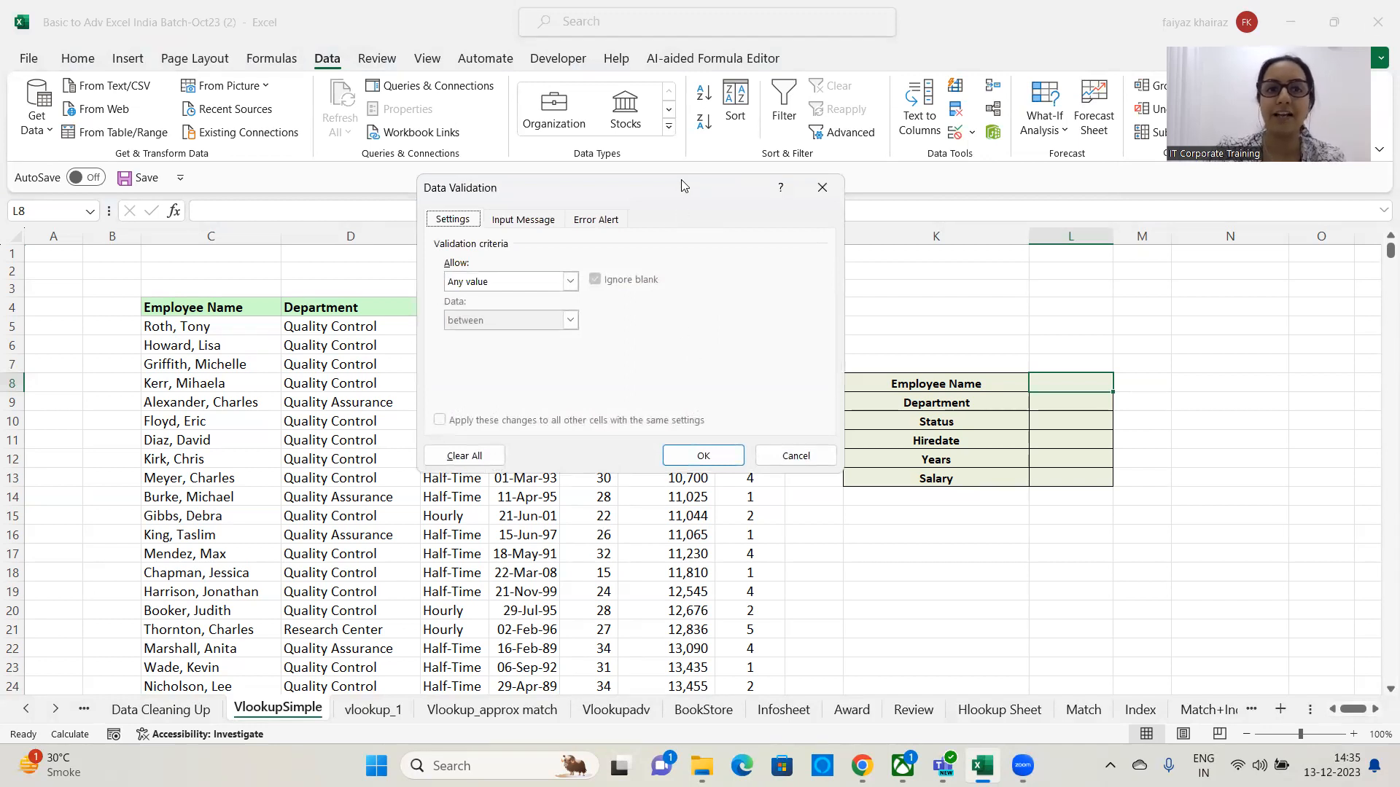
left_click_drag(681, 179, 705, 119)
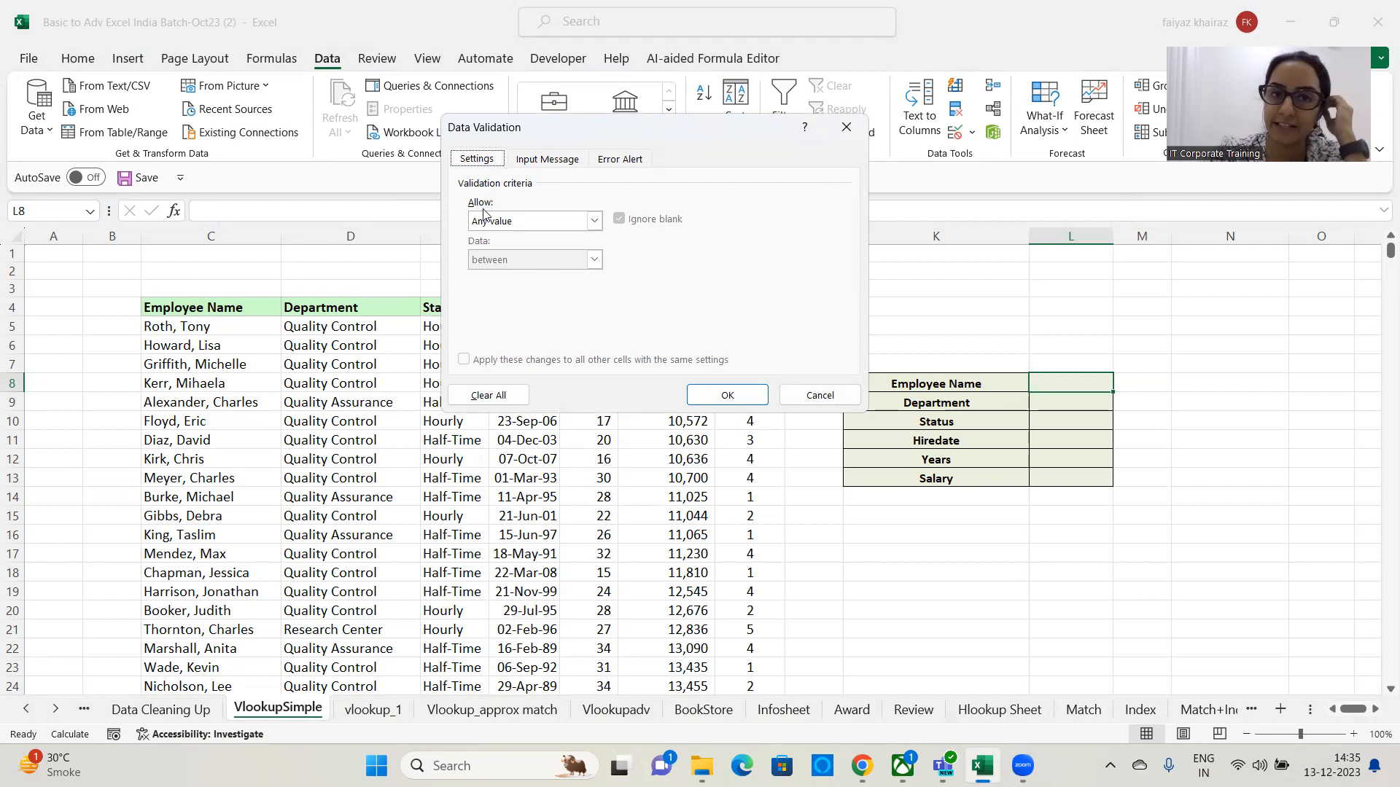
left_click(595, 222)
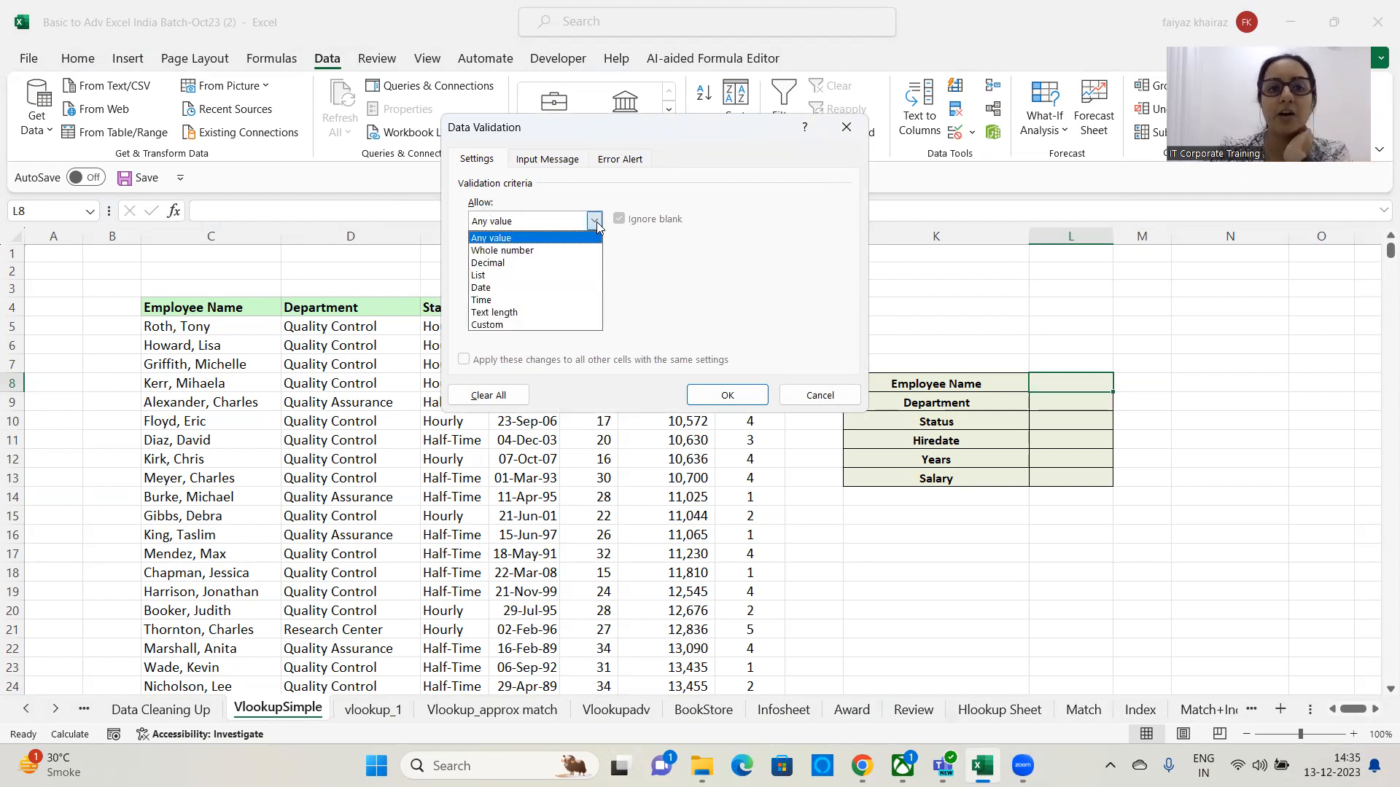
left_click(492, 278)
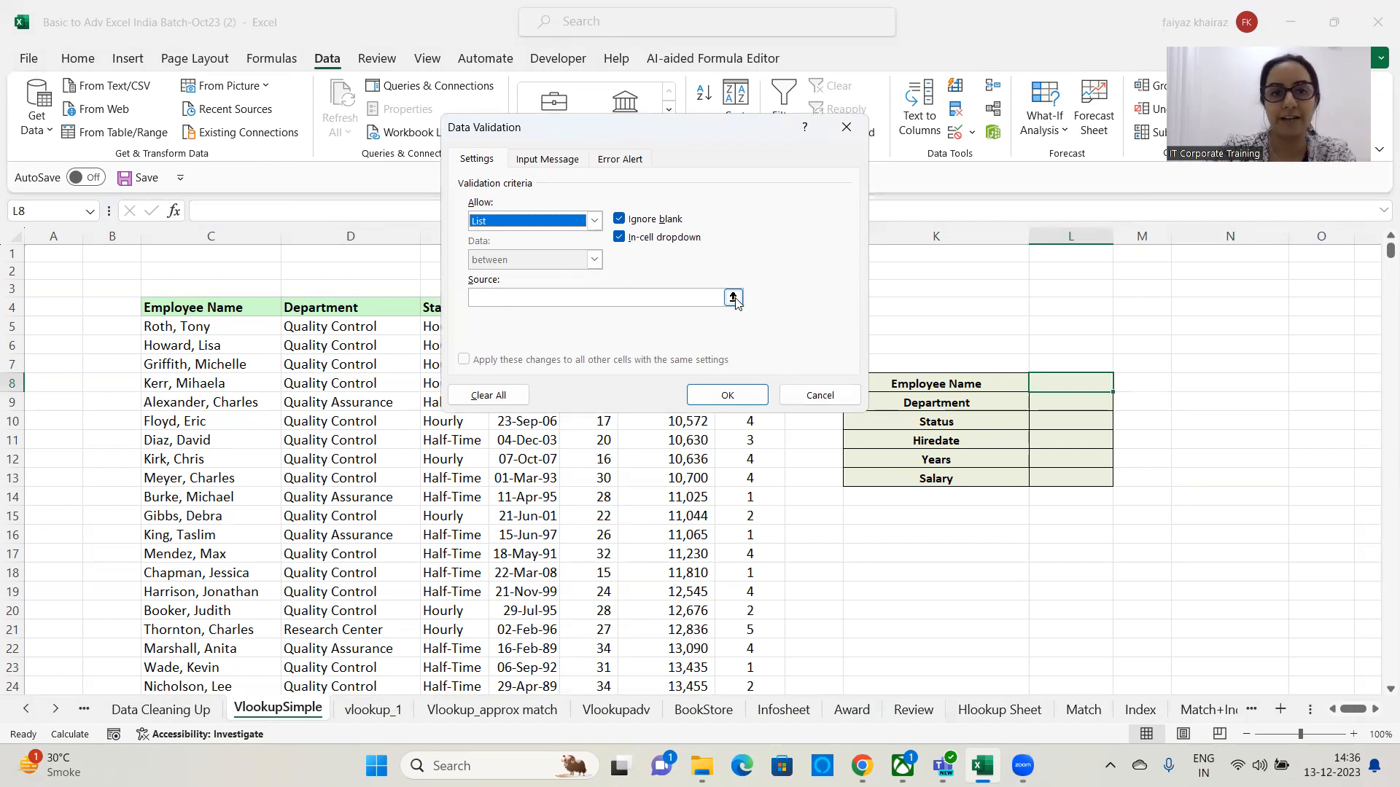
Set the list source to the employee names $C$5:$C$712 and apply the validation.
left_click(733, 298)
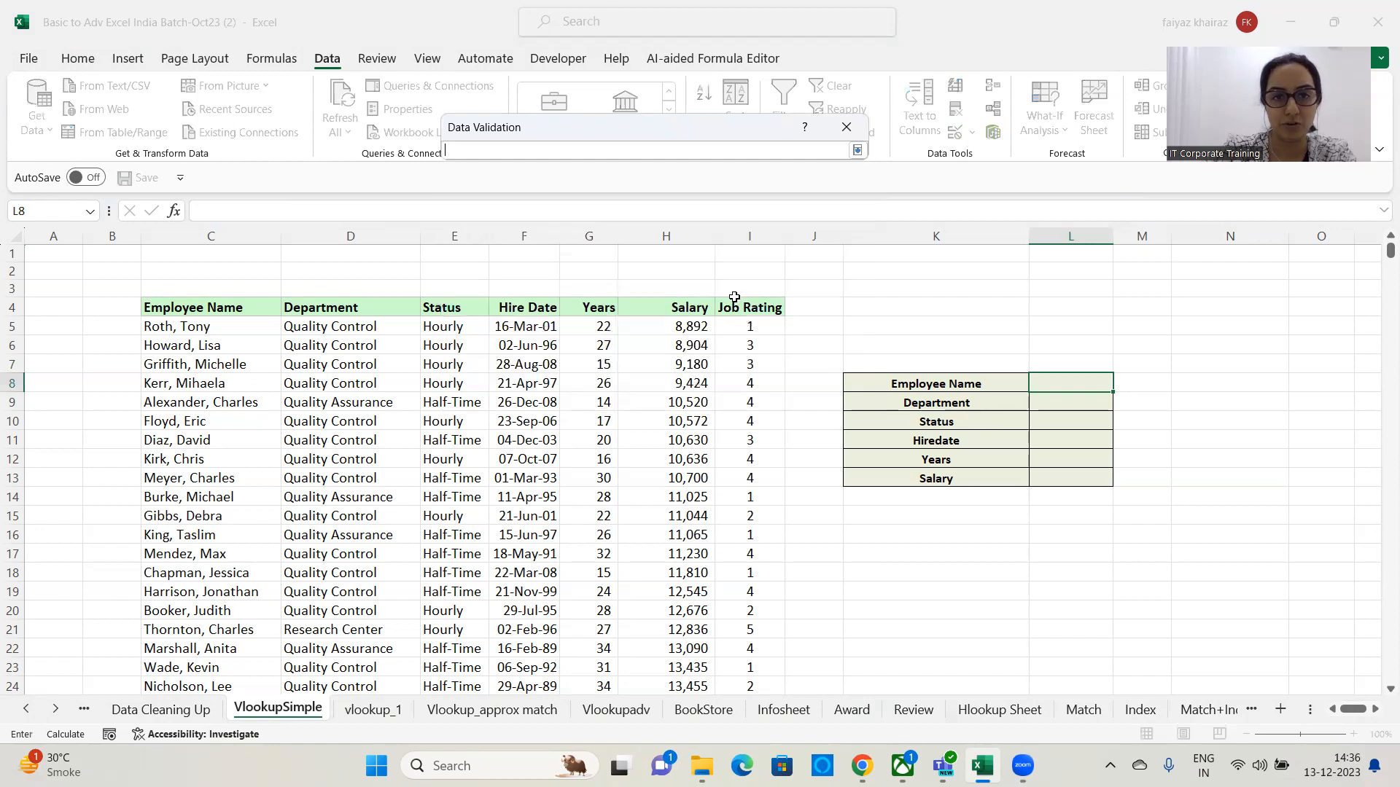
left_click(202, 326)
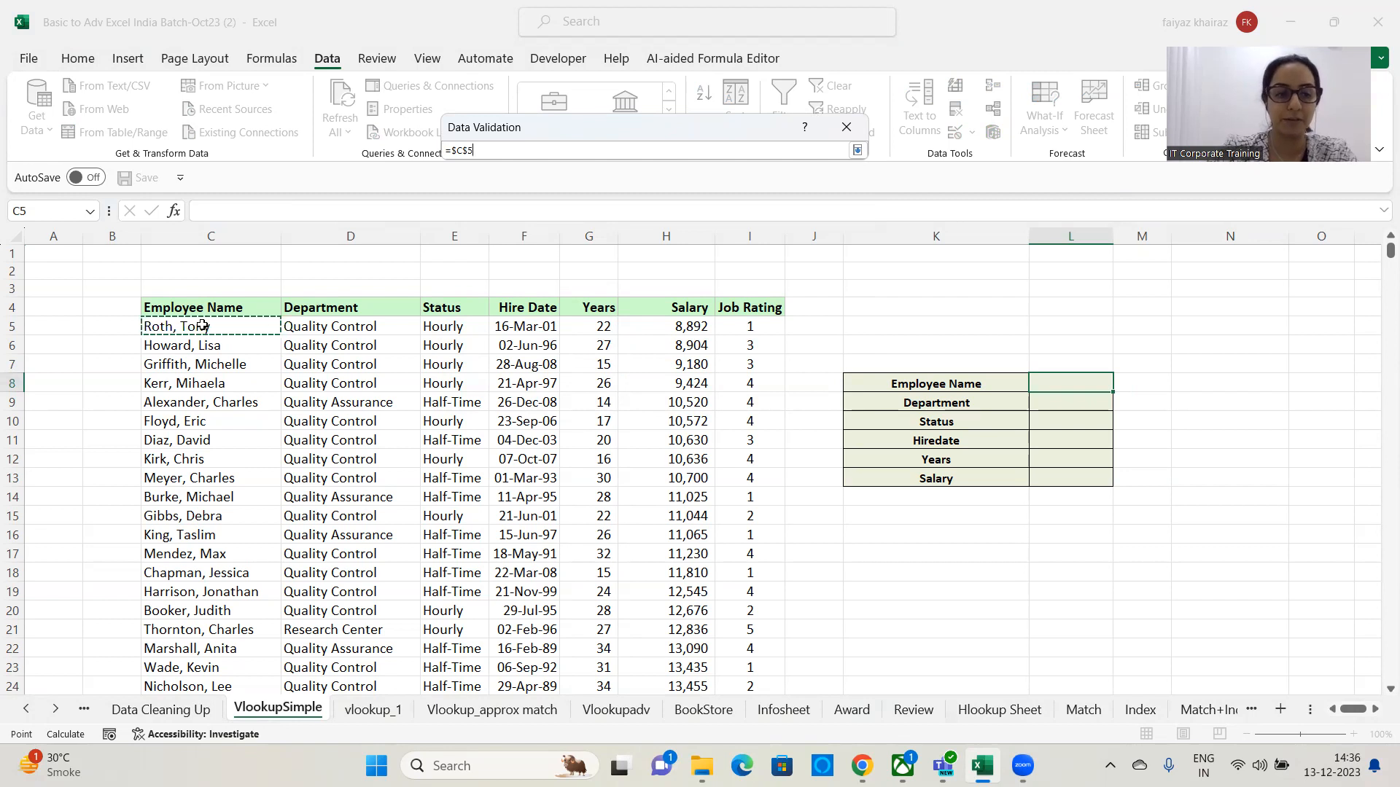
key("ctrl+shift+Down")
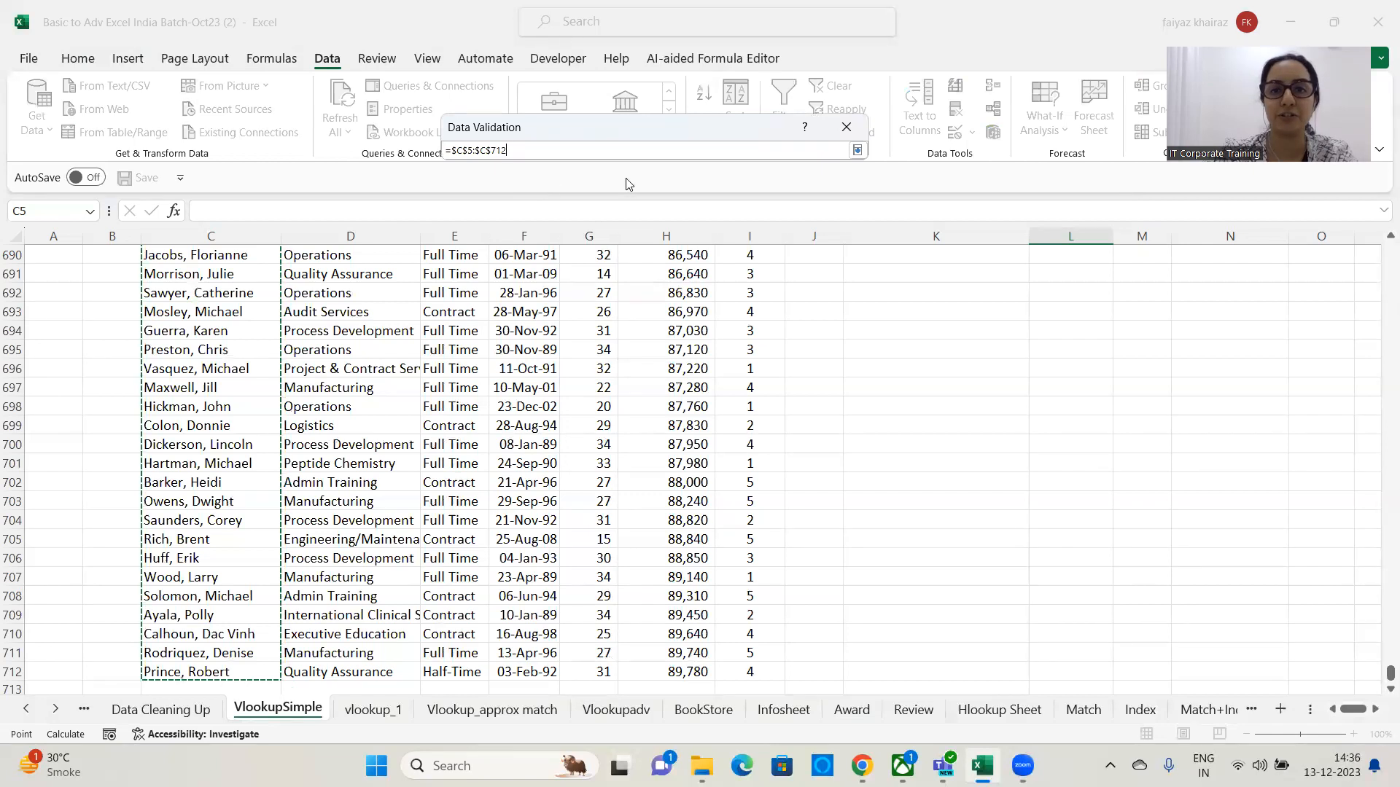
left_click(857, 151)
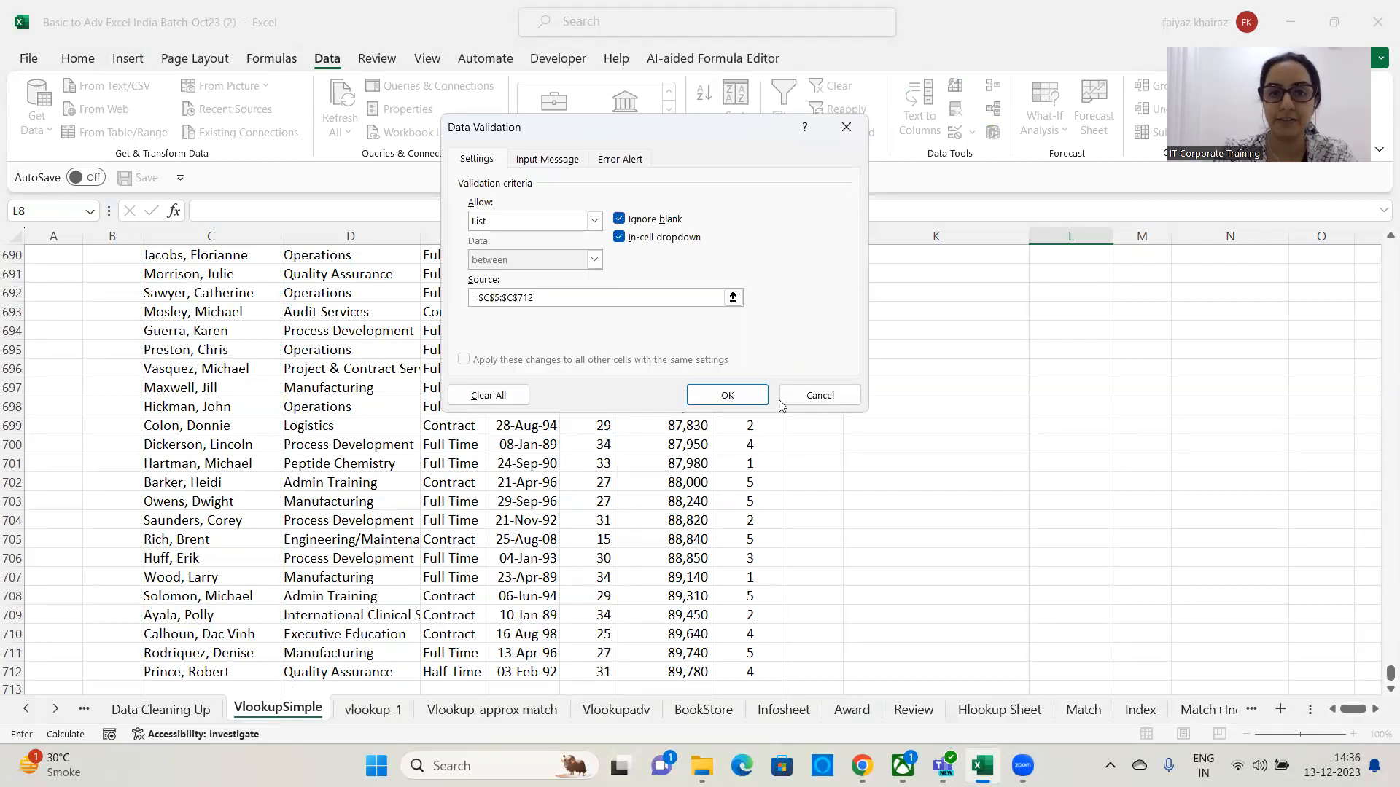
left_click(745, 395)
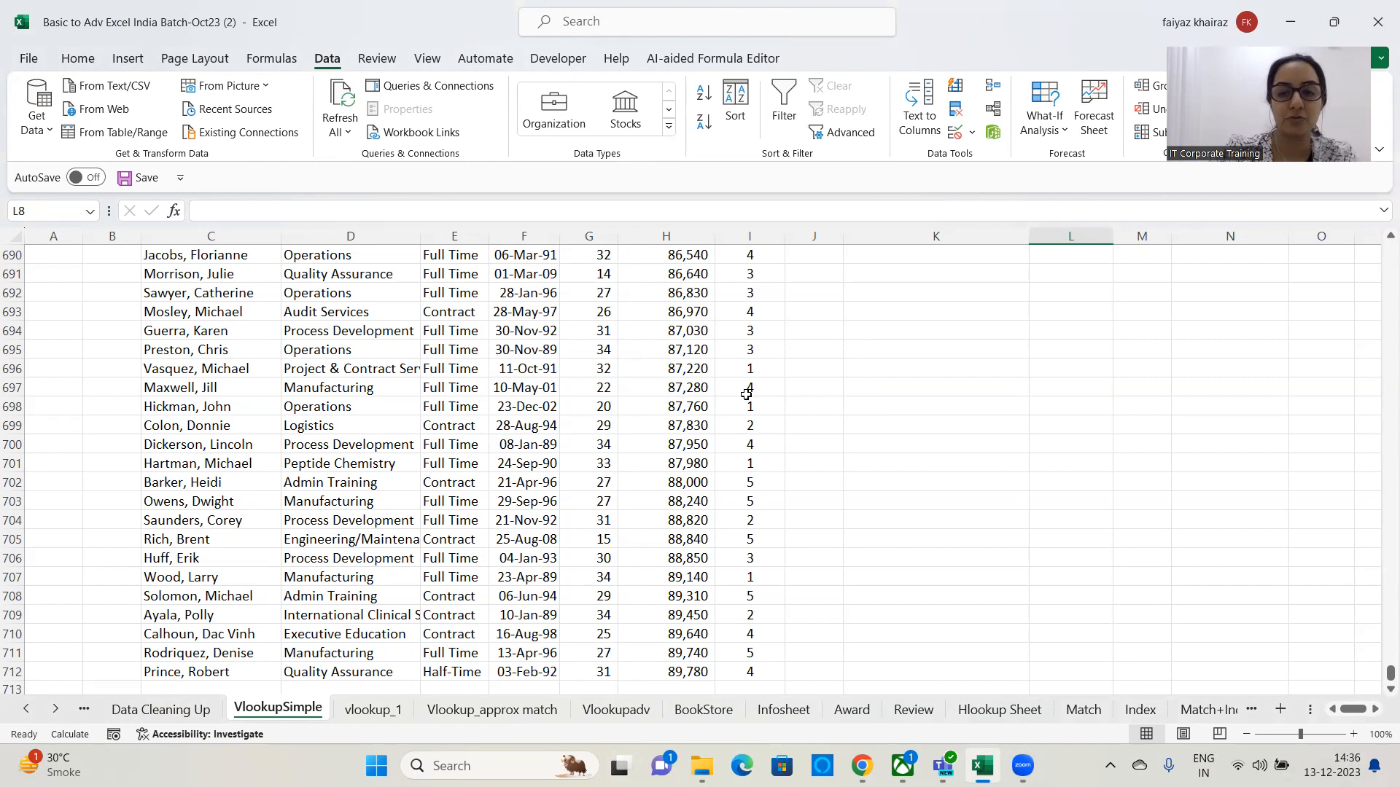
scroll(745, 395, "up", 20)
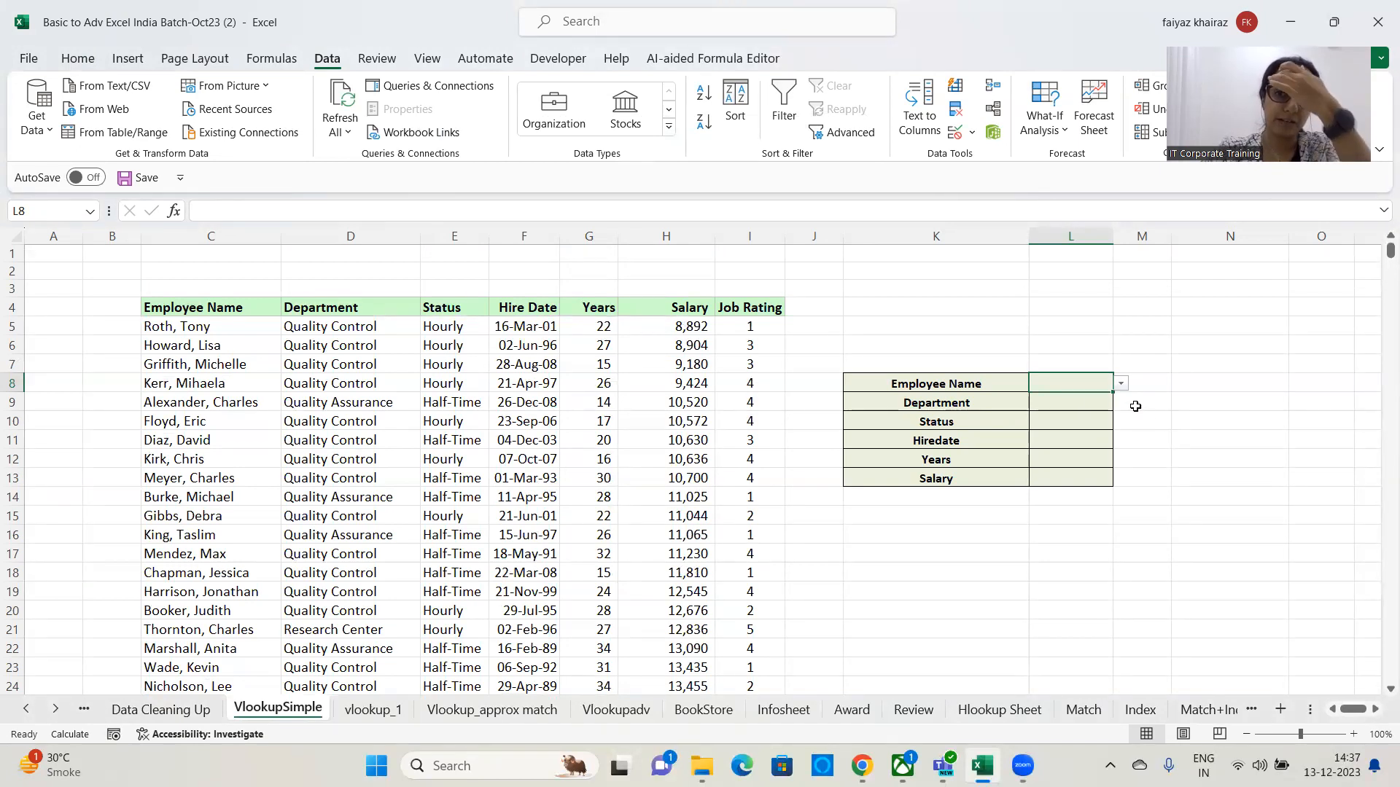
left_click(1121, 384)
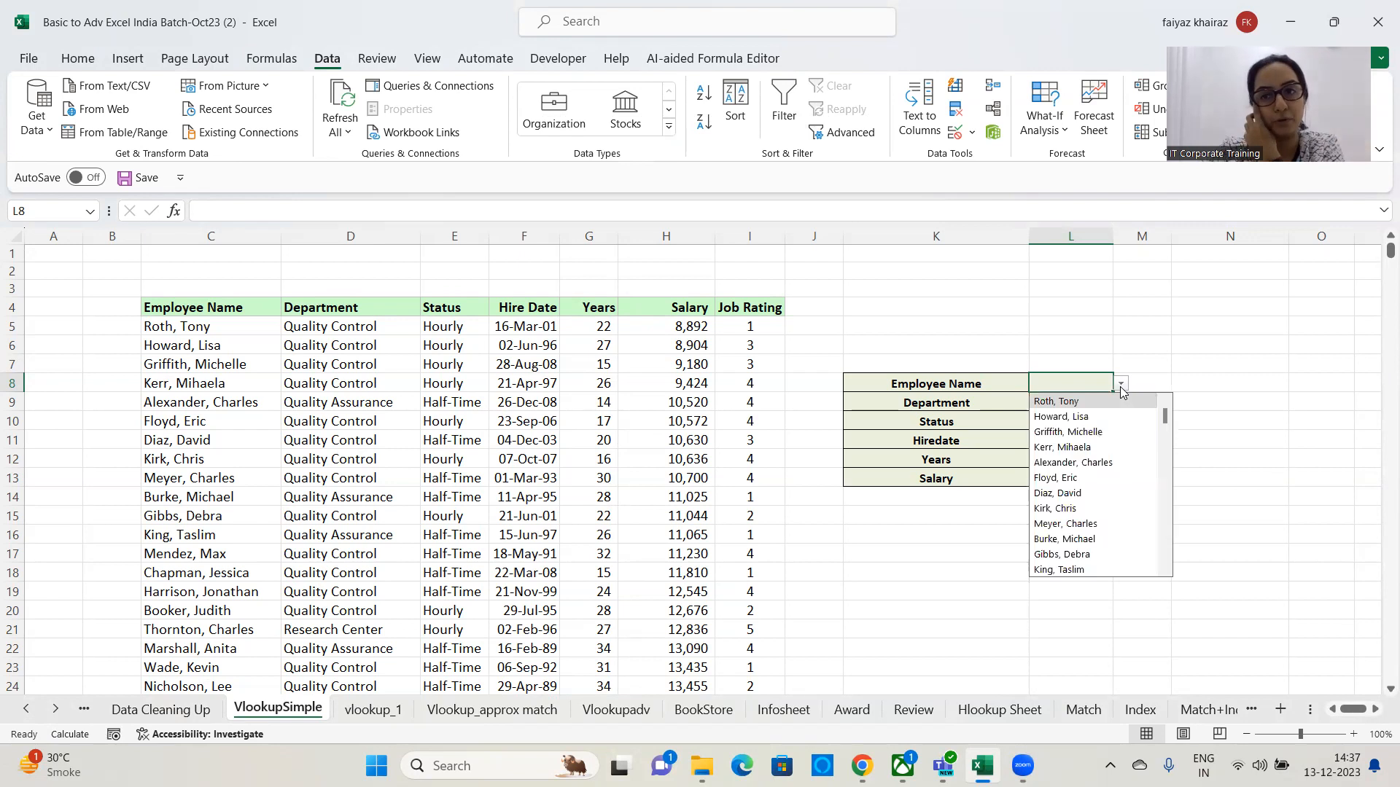
left_click(1084, 464)
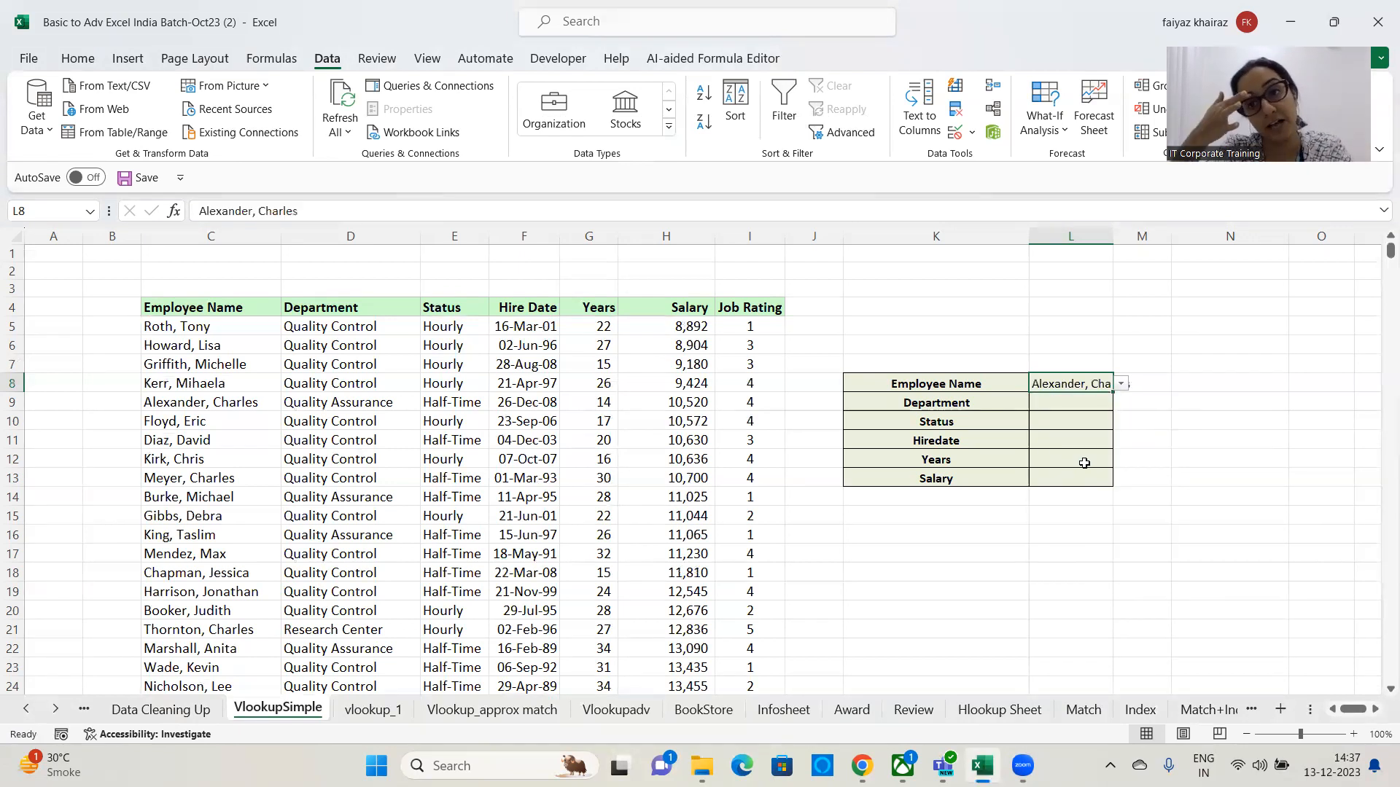
left_click(1120, 384)
left_click(1068, 432)
left_click(1121, 384)
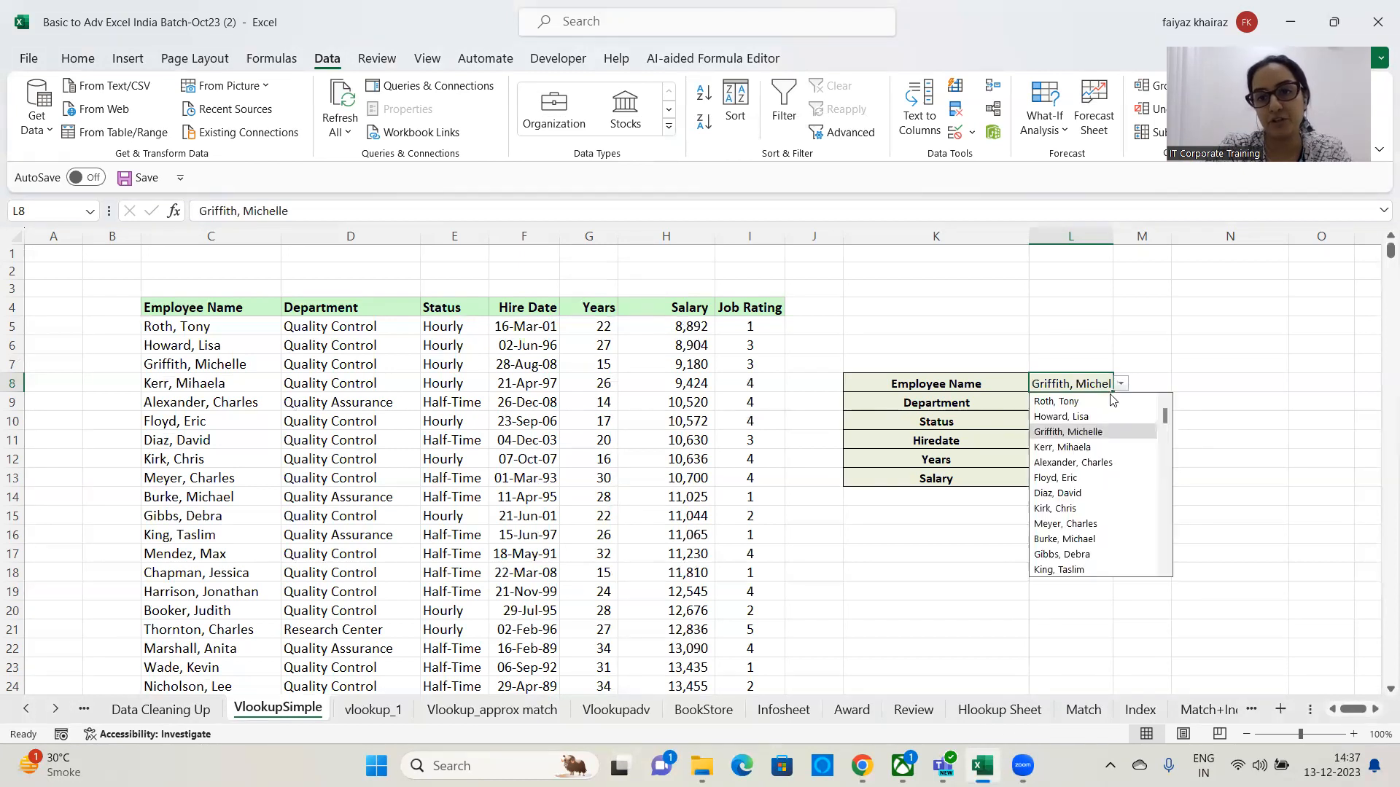
left_click(1072, 539)
left_click(1121, 385)
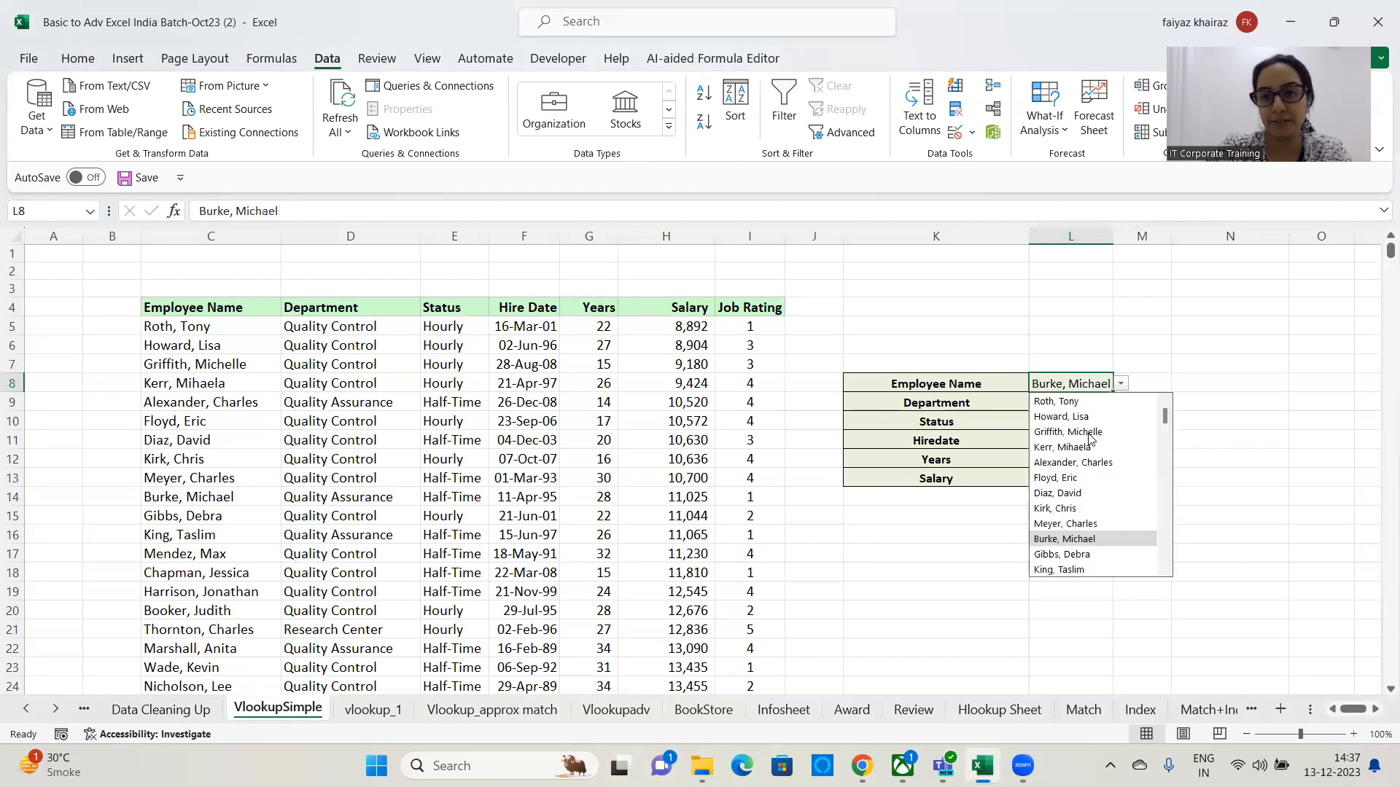
left_click(1064, 494)
left_click(1120, 384)
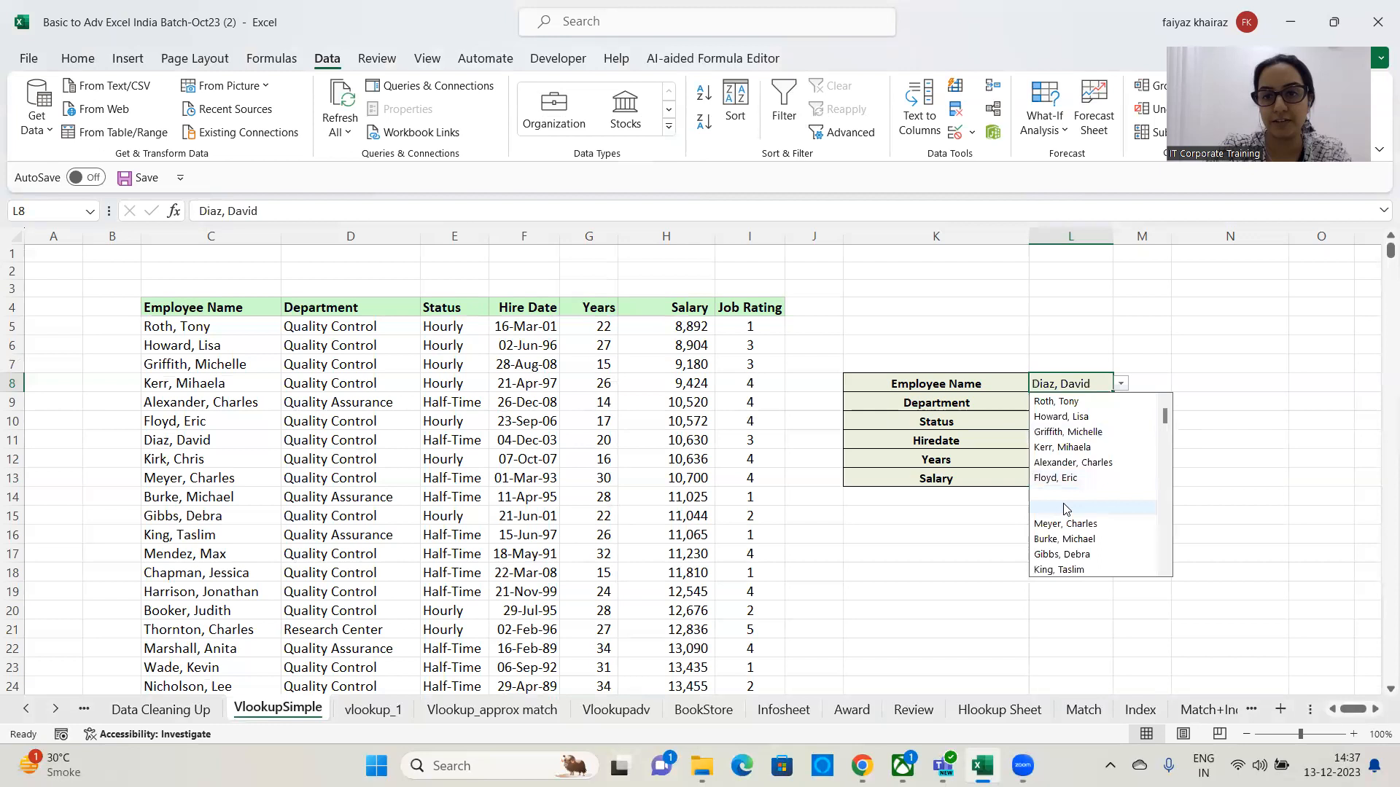
left_click(1057, 508)
left_click(1120, 384)
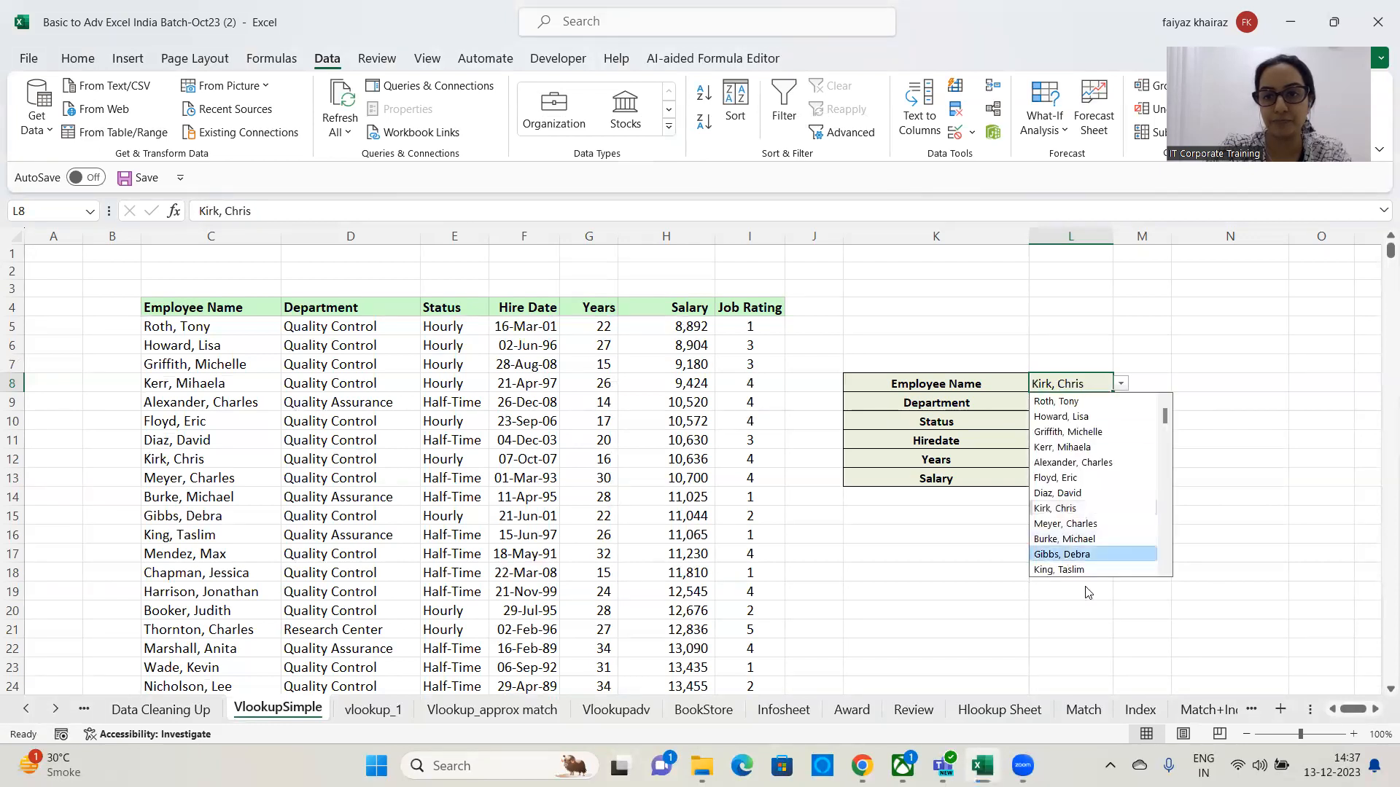
left_click(1068, 557)
left_click_drag(1114, 236, 1136, 235)
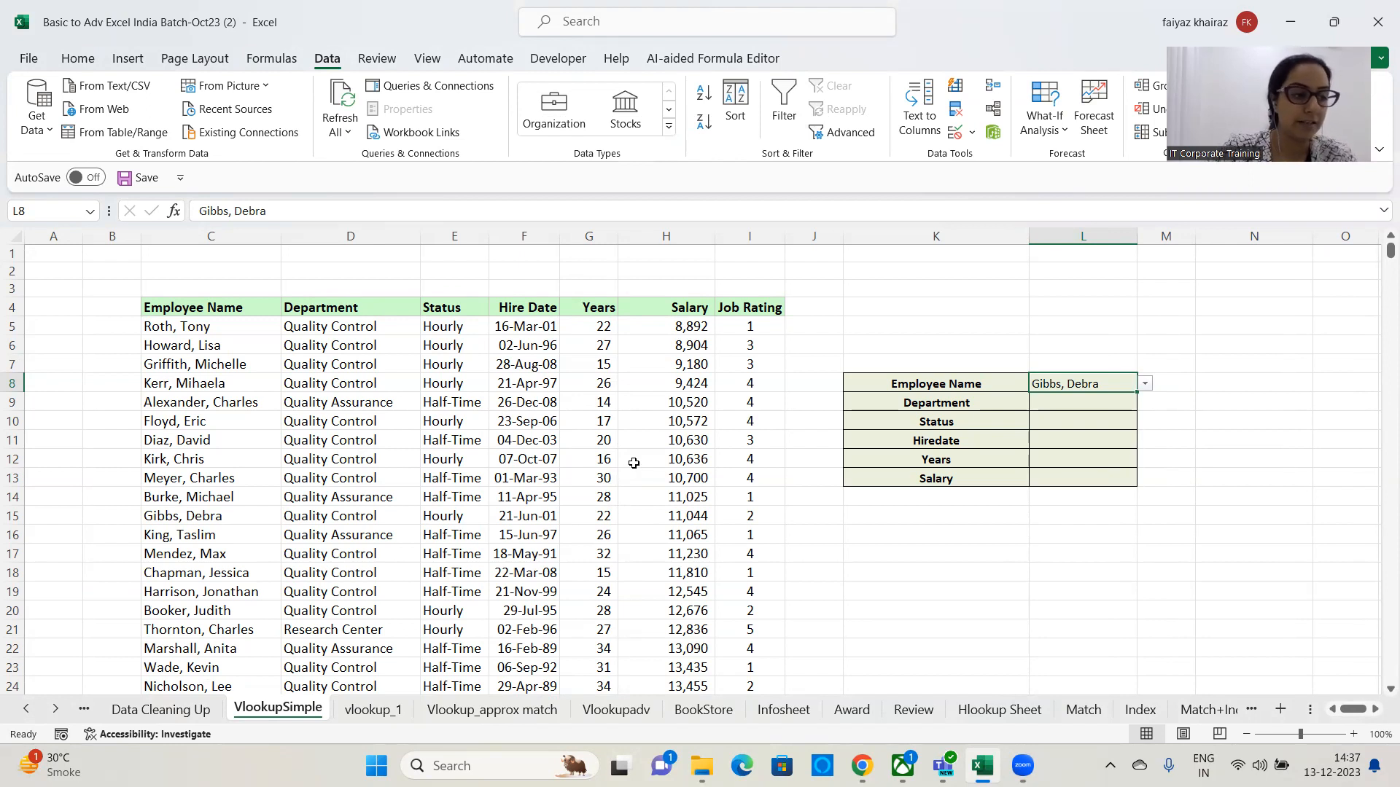
Add List data validation to cell M8 with source $C$5:$C$712.
left_click(1181, 389)
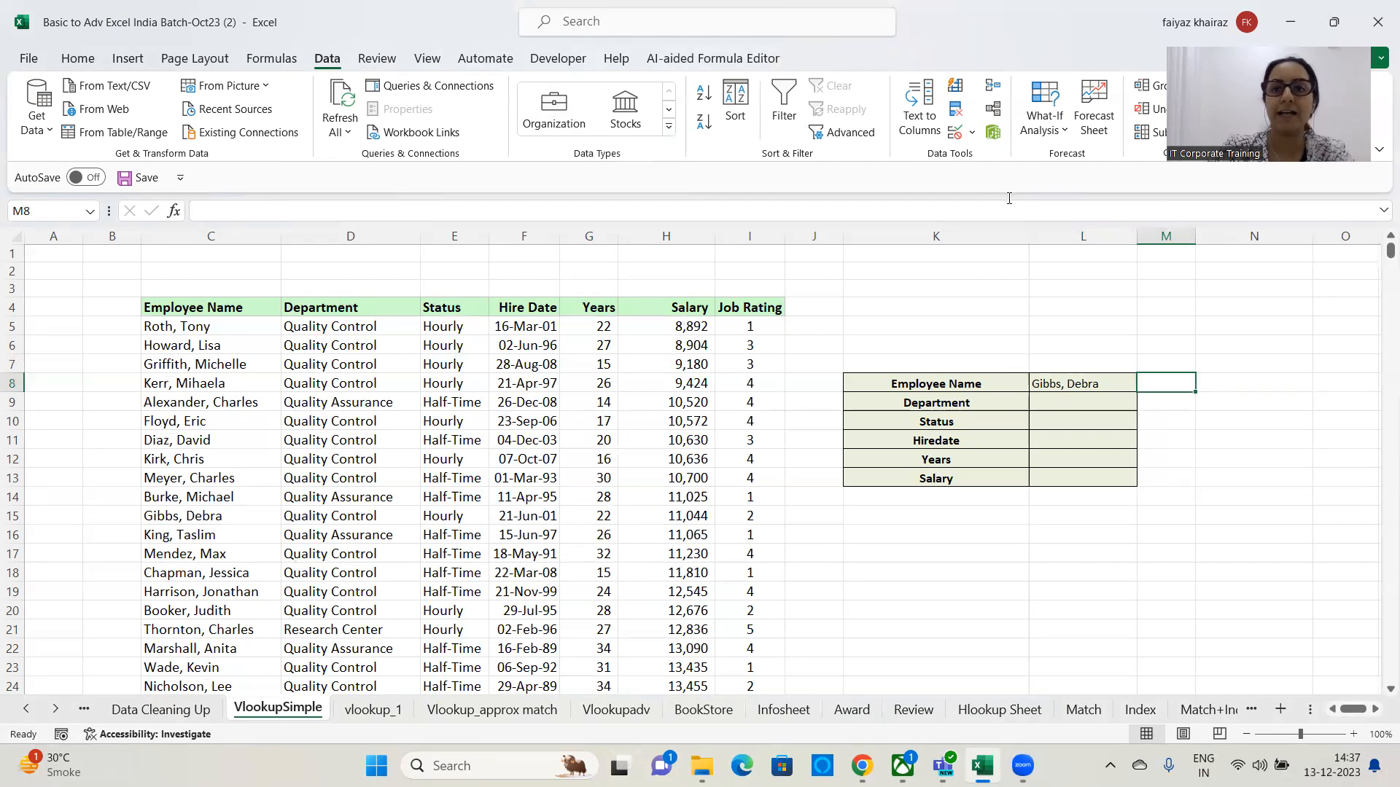
left_click(973, 134)
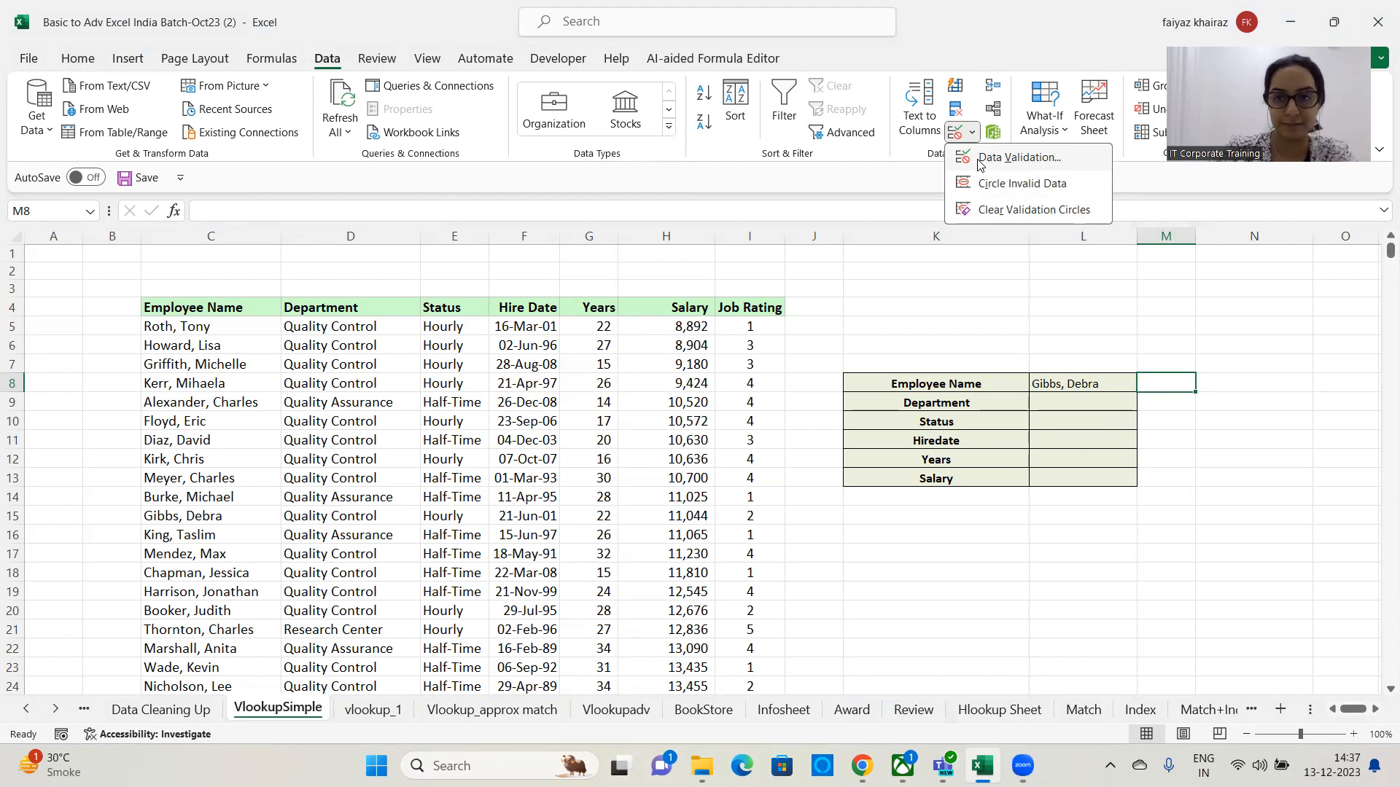
left_click(979, 160)
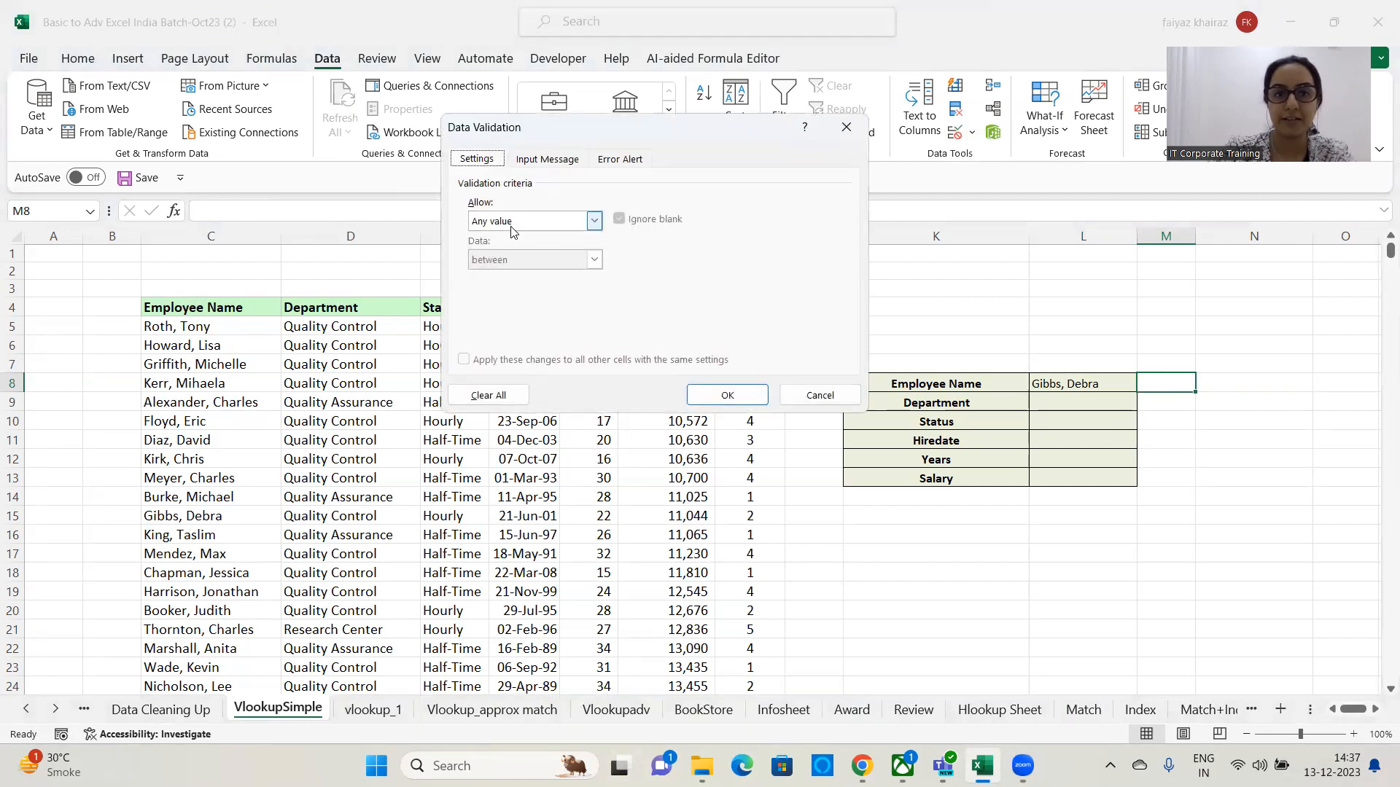
left_click(594, 220)
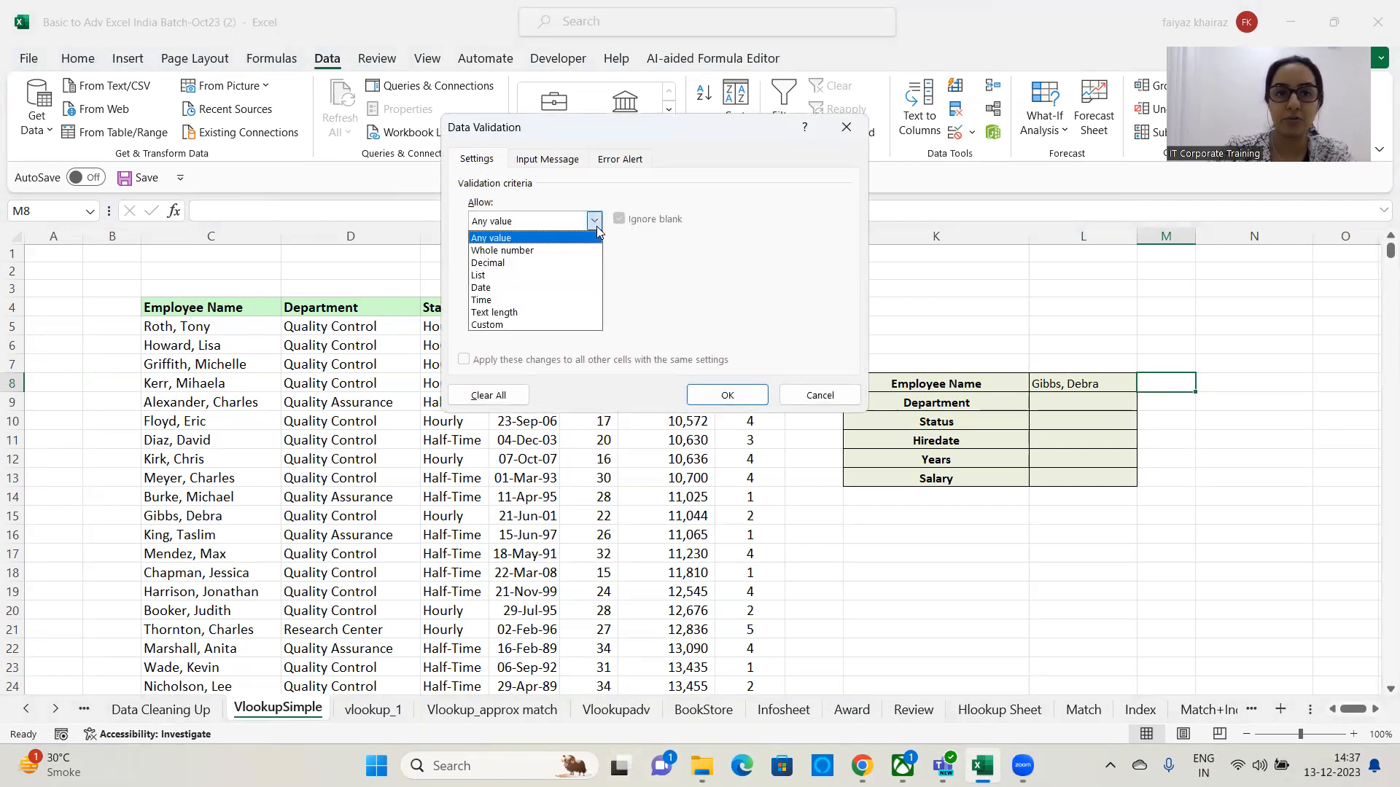
left_click(493, 276)
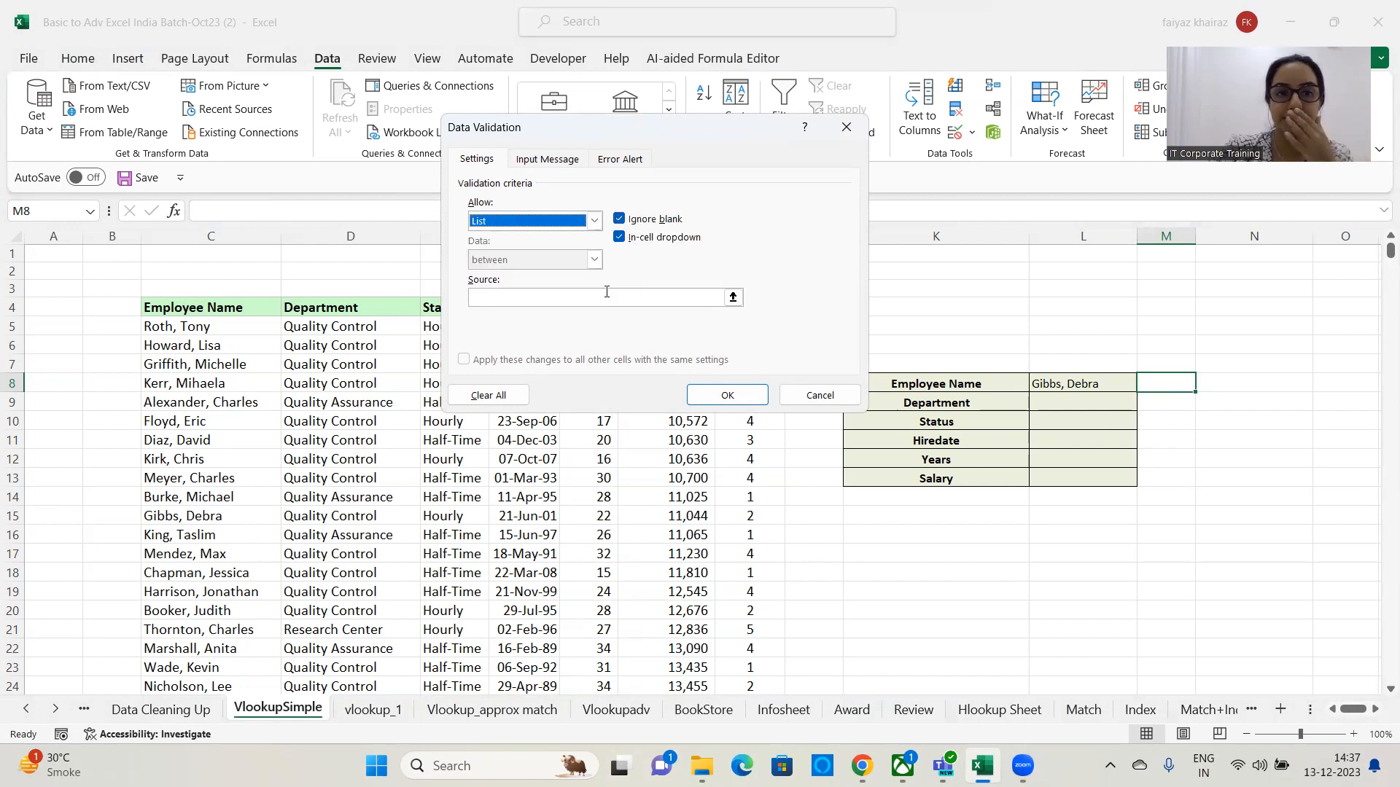
left_click(737, 299)
left_click(221, 329)
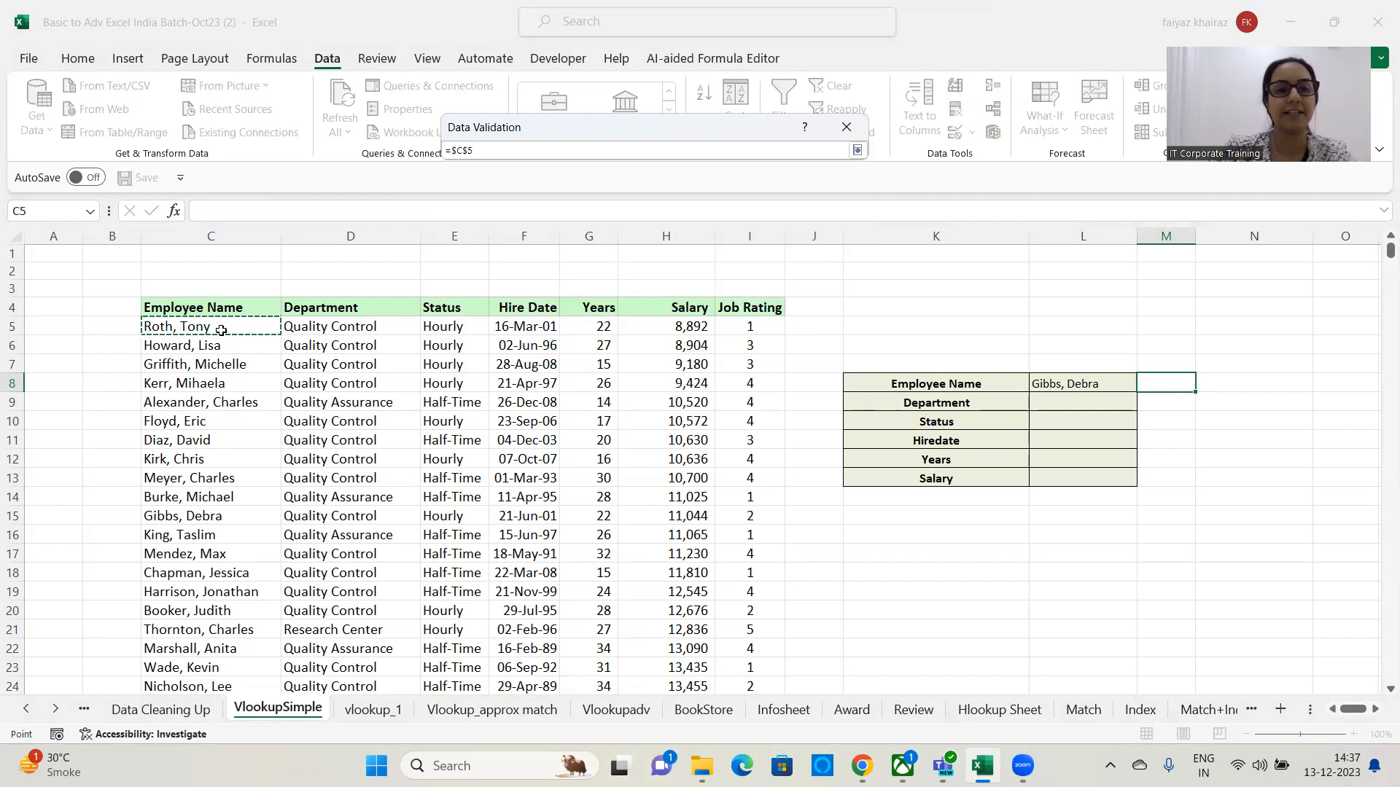
key("ctrl+shift+Down")
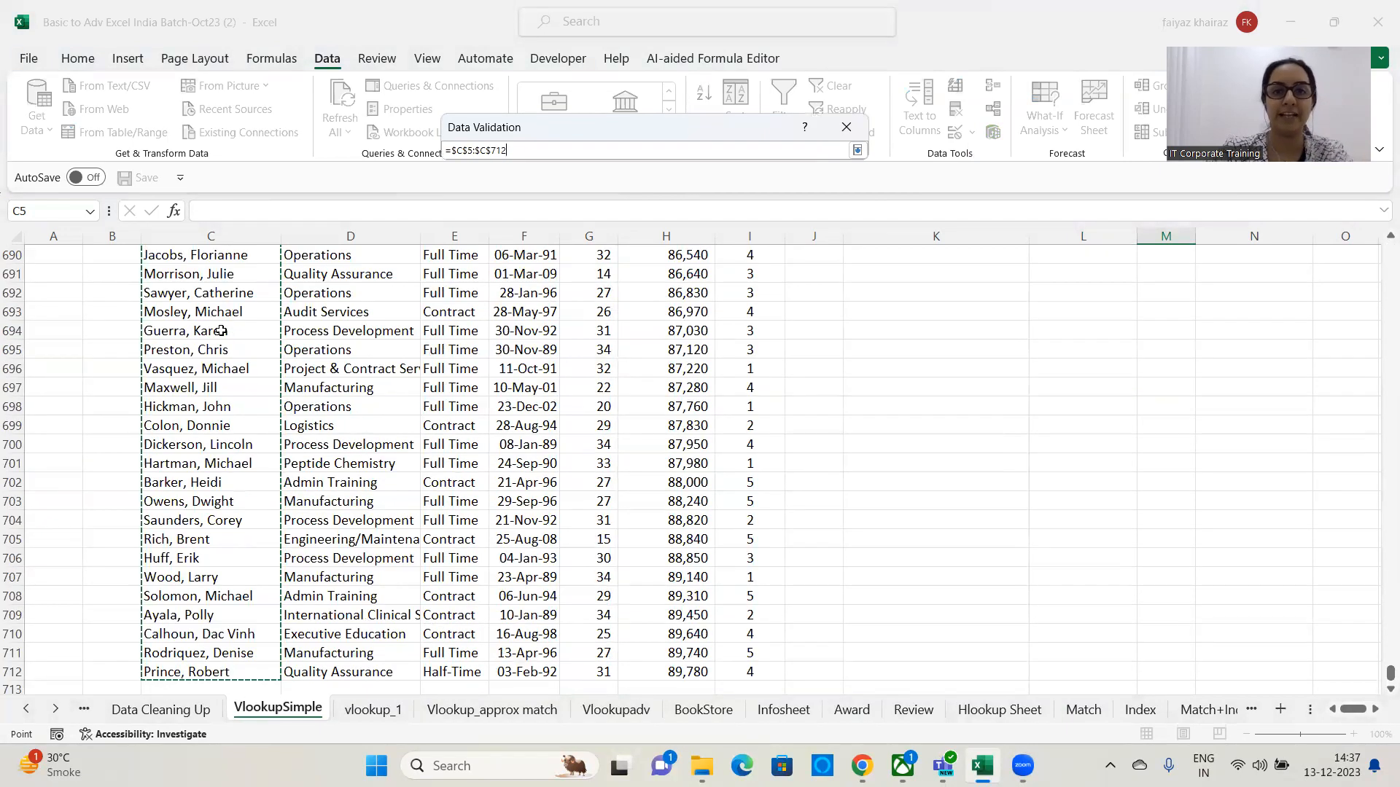
left_click(857, 150)
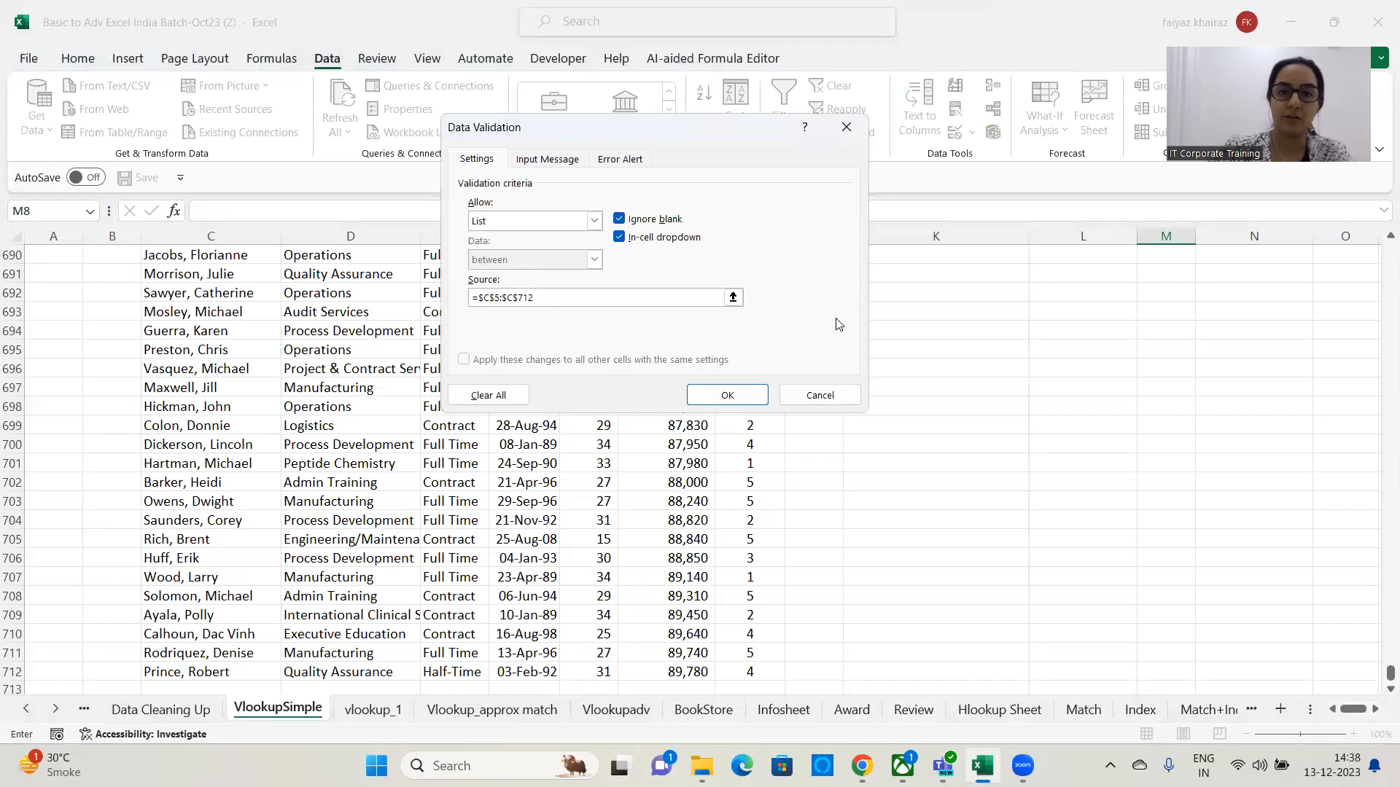
left_click(727, 395)
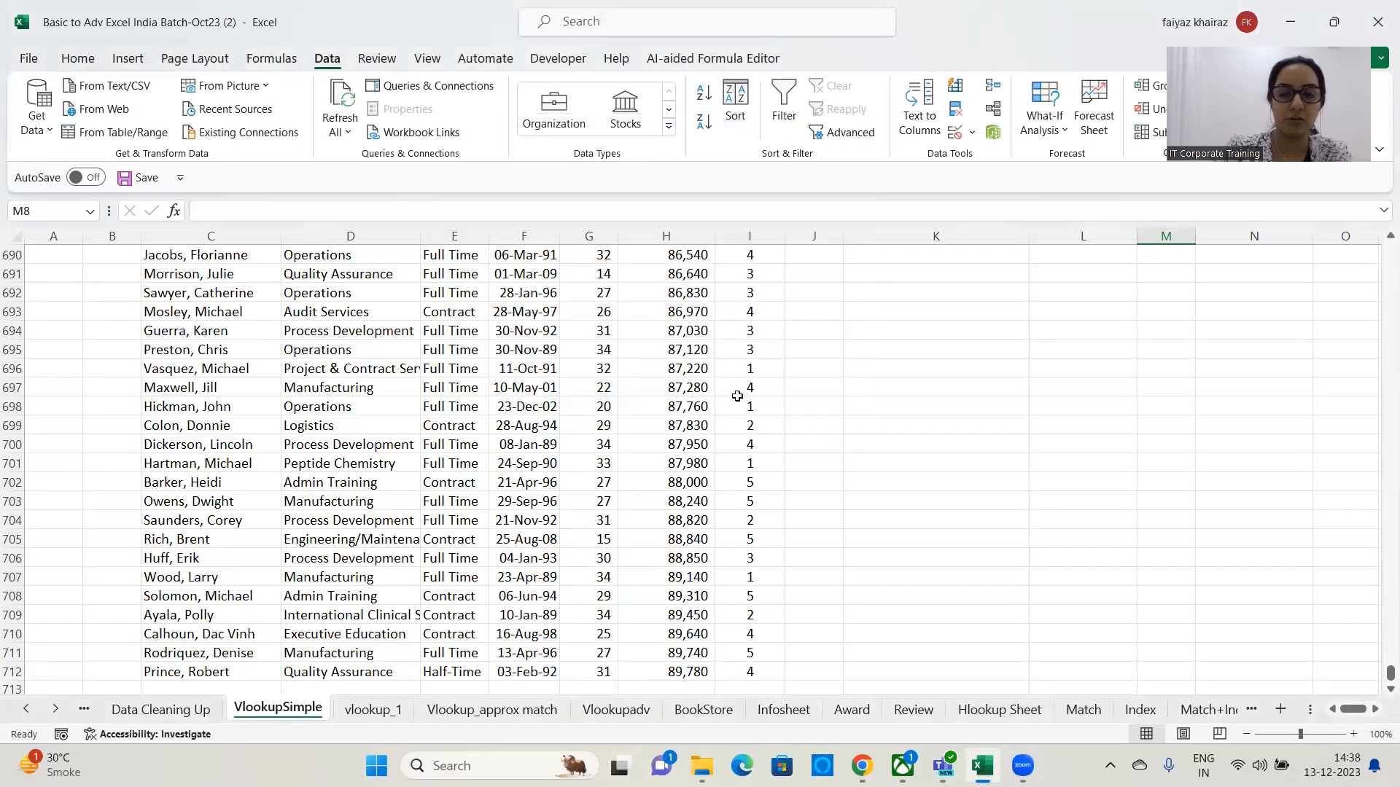
scroll(737, 396, "up", 20)
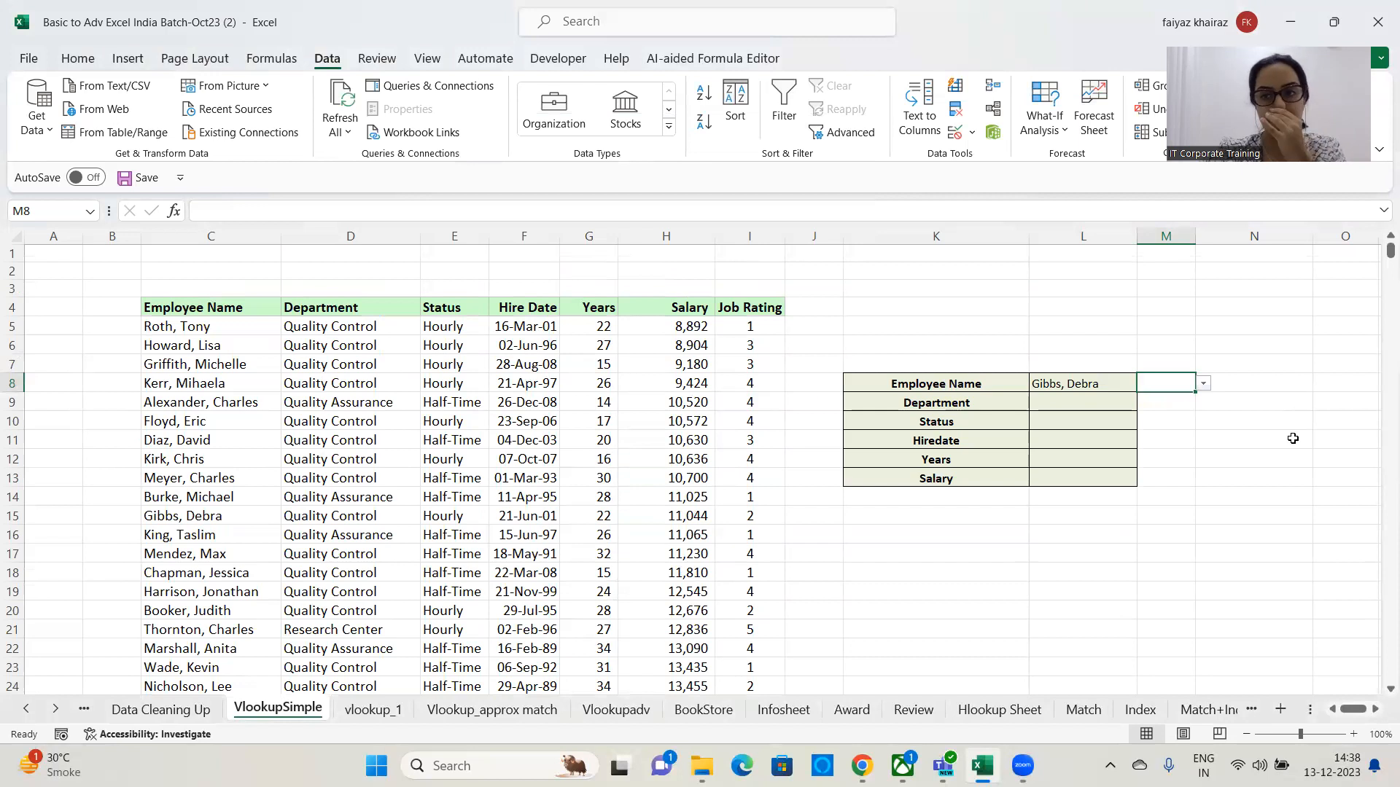
left_click(1203, 384)
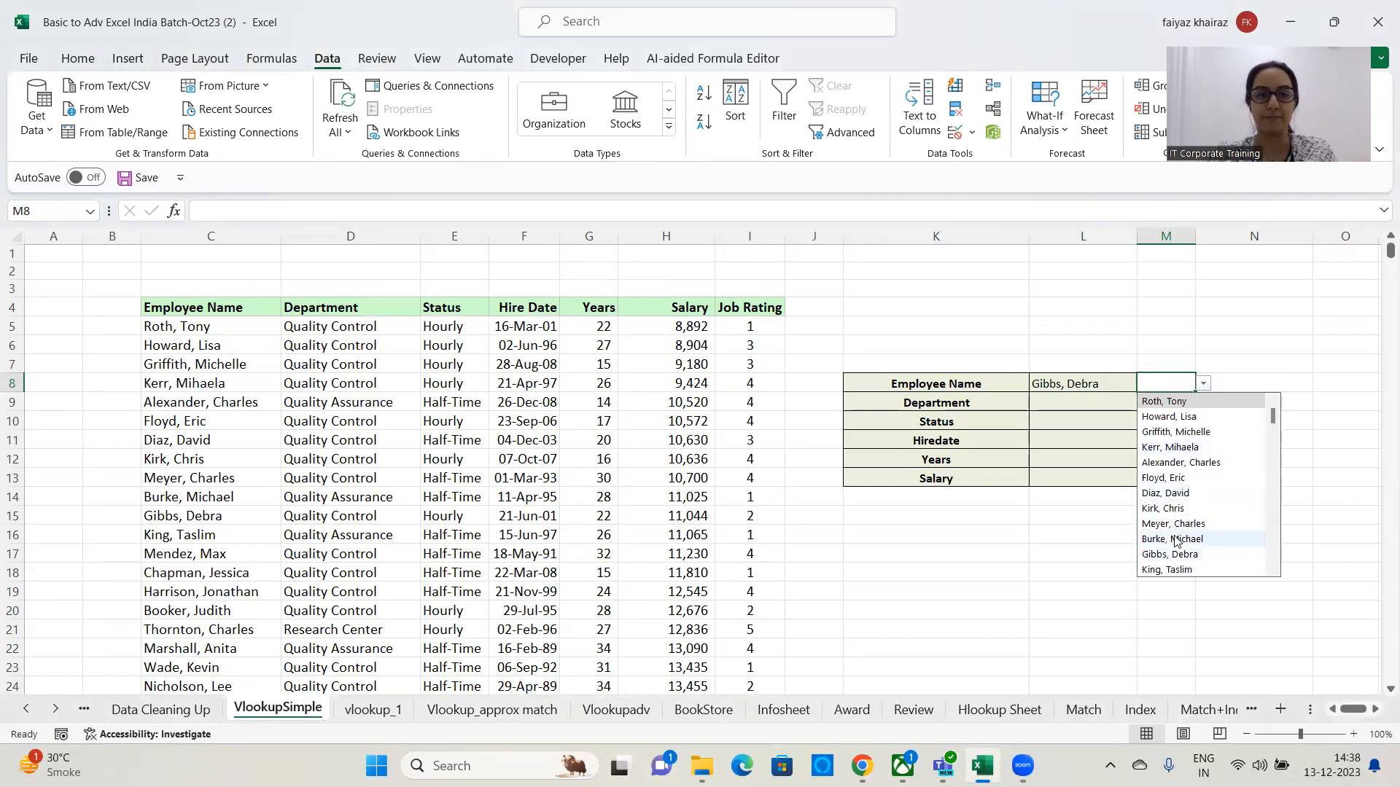
left_click(1166, 478)
left_click(1204, 385)
left_click(1188, 416)
left_click(1205, 385)
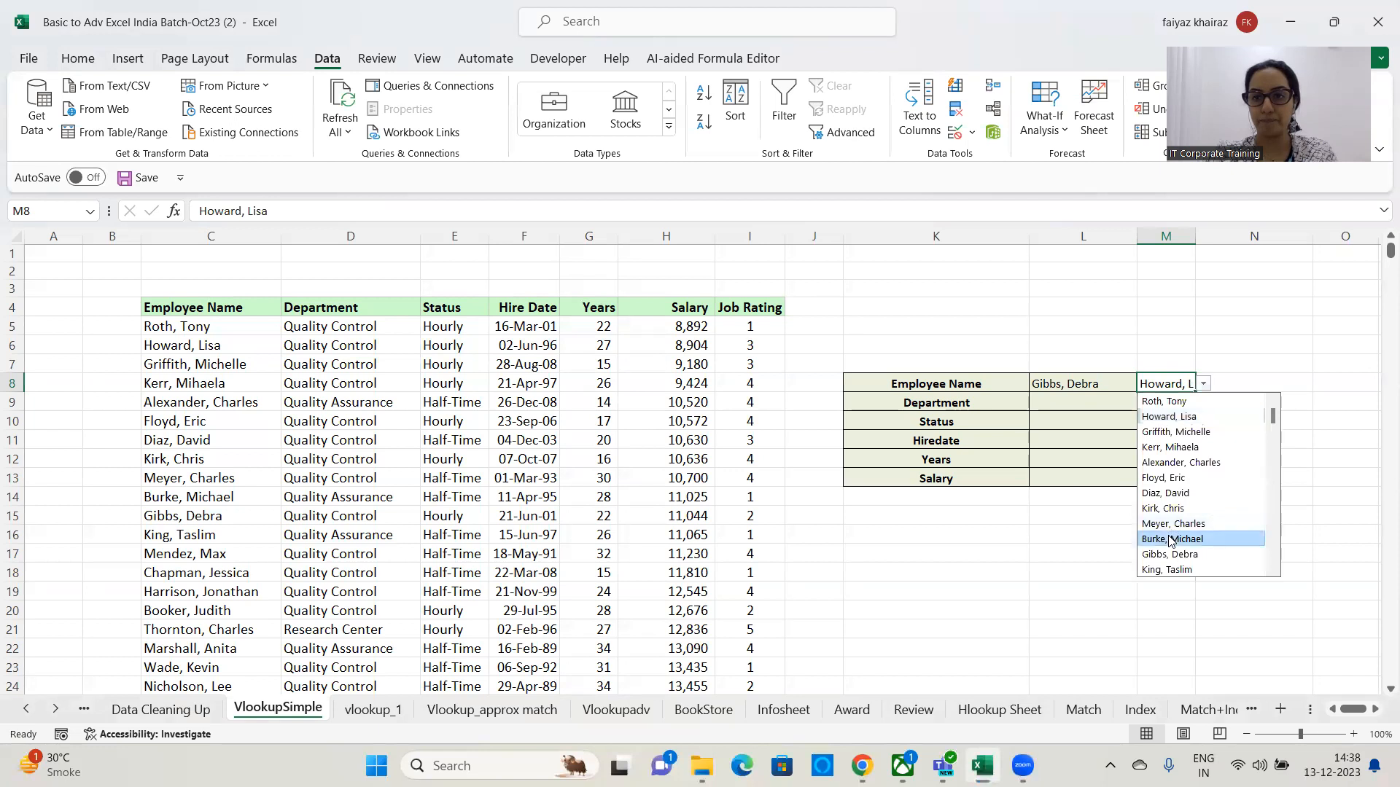
left_click(1169, 537)
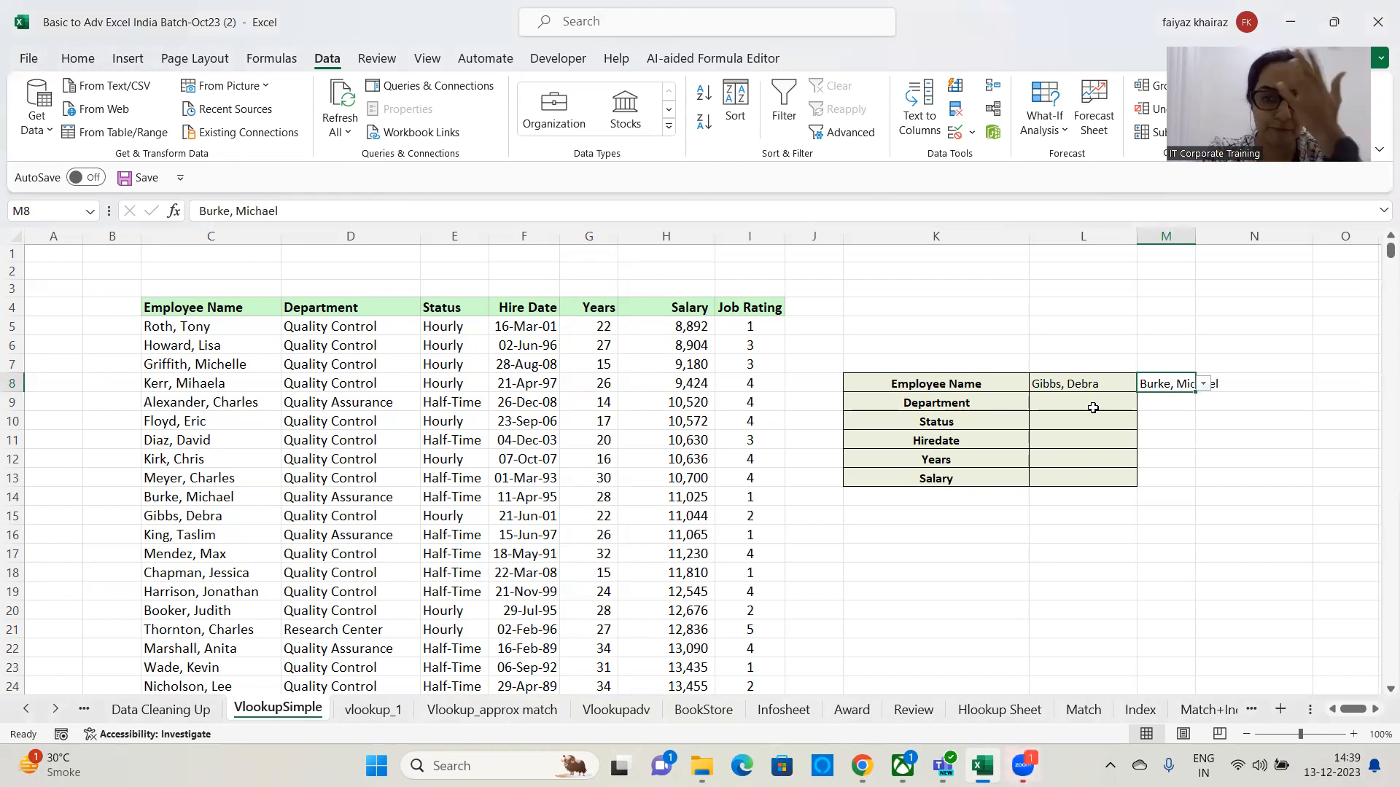
left_click(1093, 408)
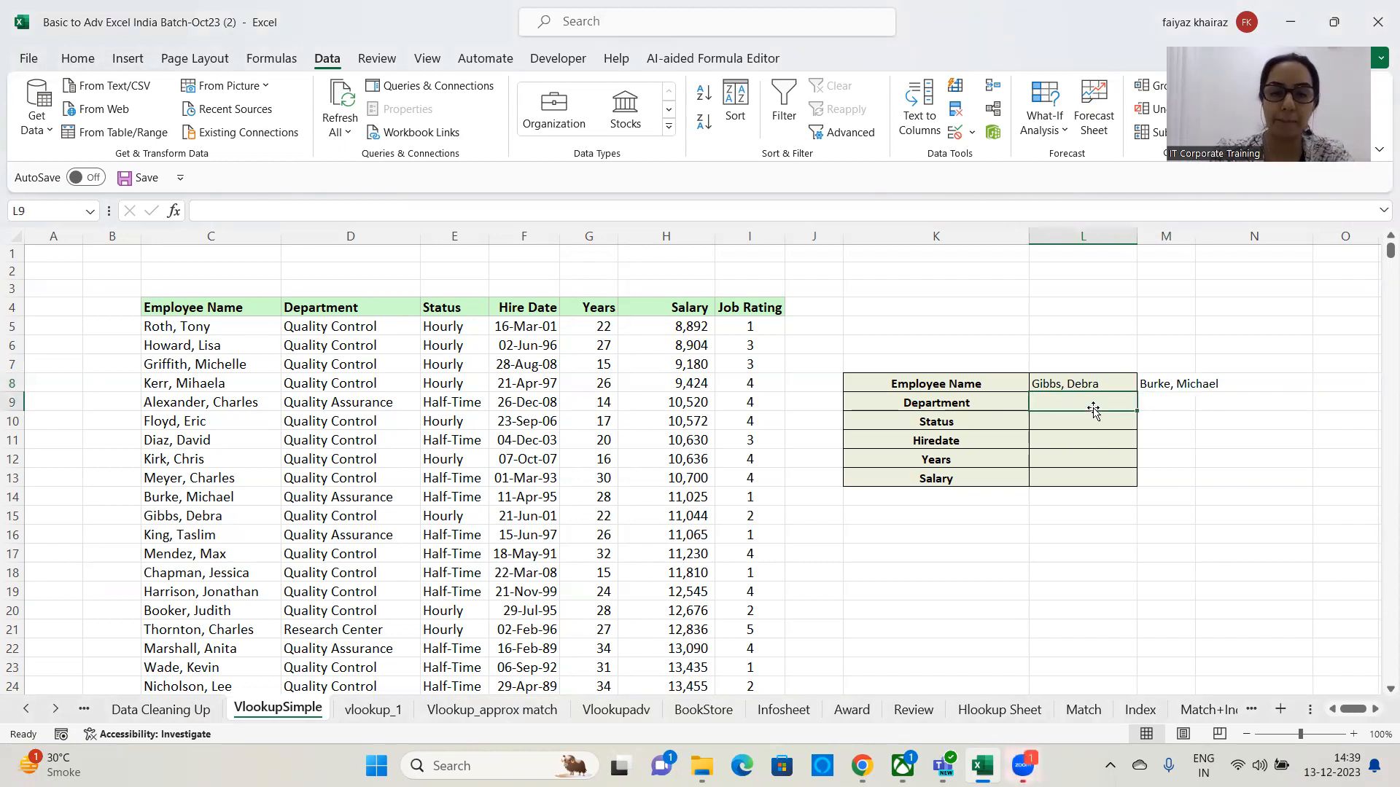
left_click(816, 219)
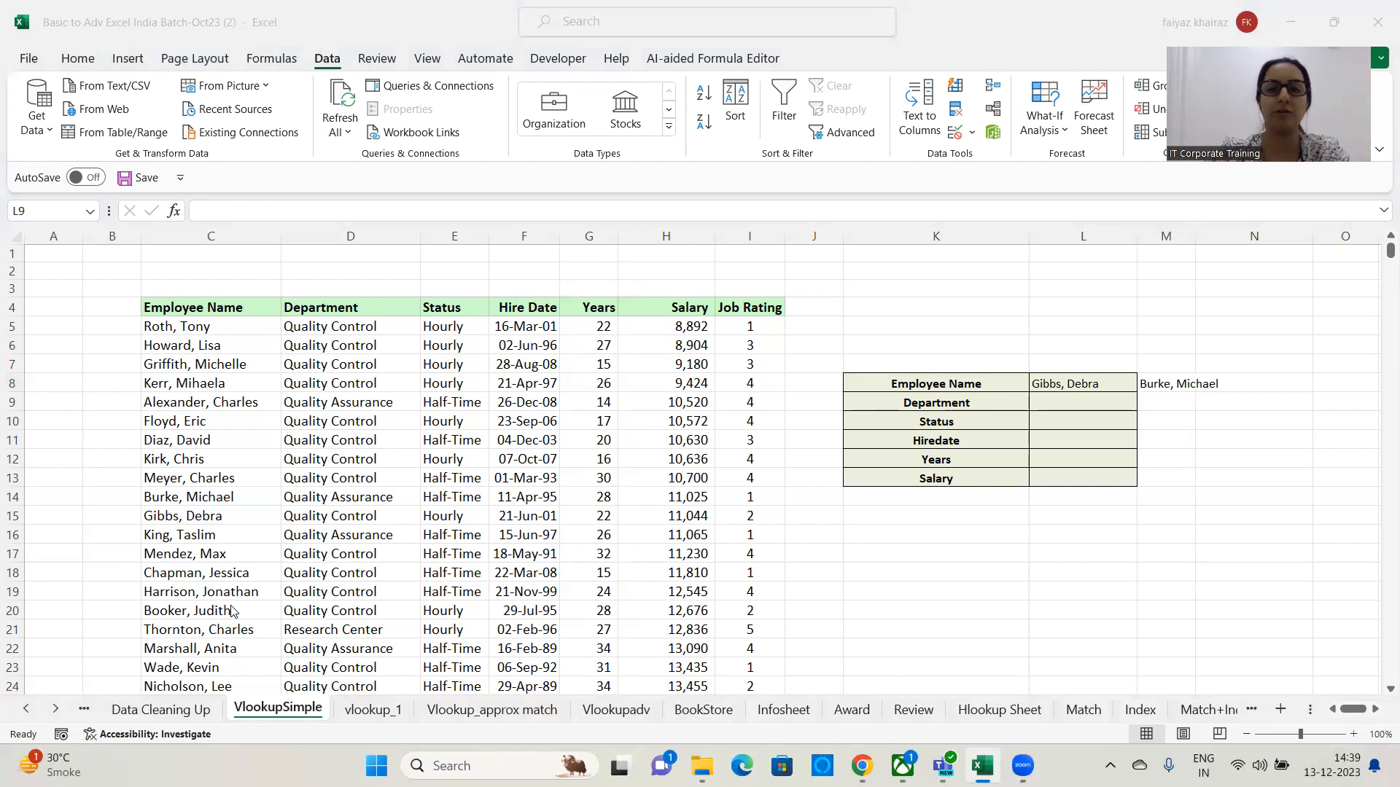
left_click(1079, 412)
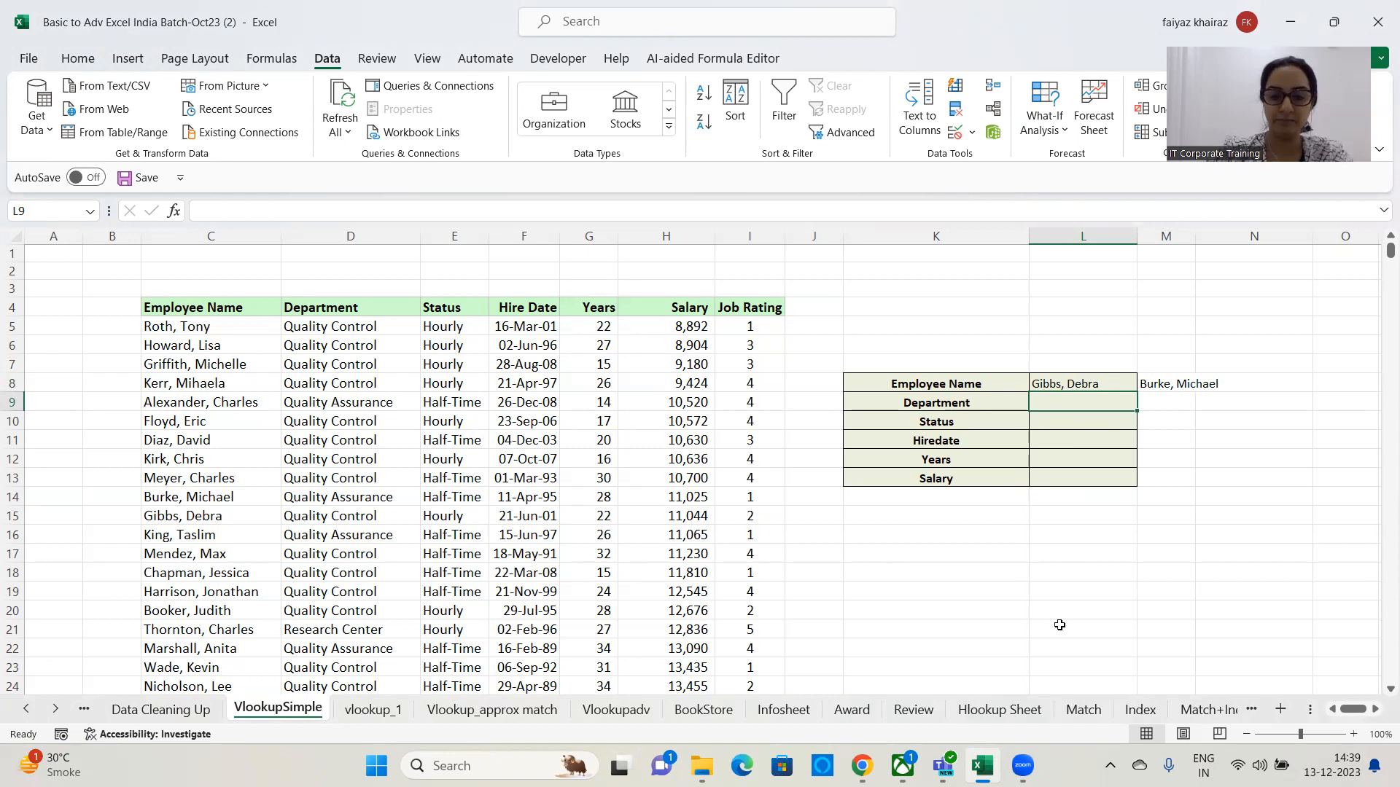
Start a VLOOKUP in L9 that looks up L8 within the employee table C4:I712.
type("=")
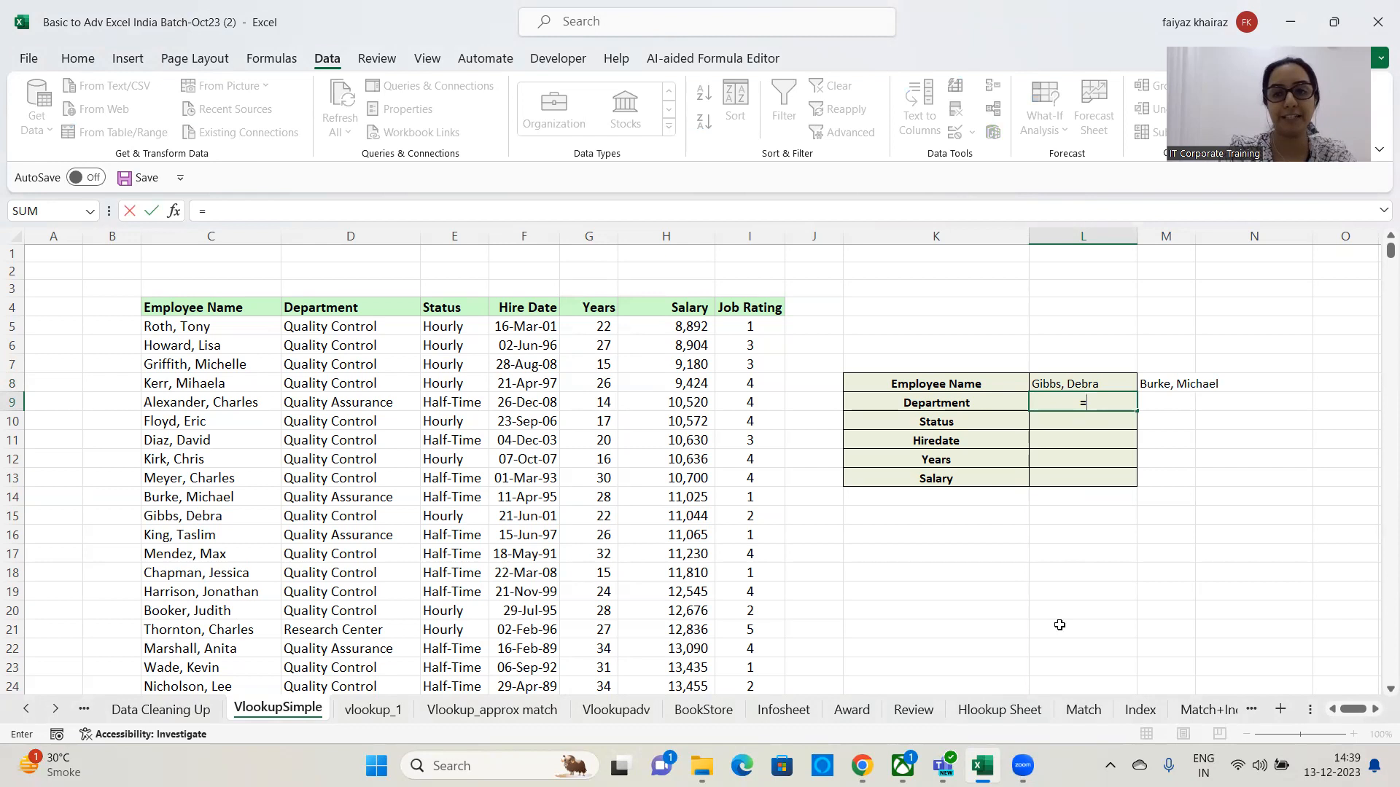
type("vlooku")
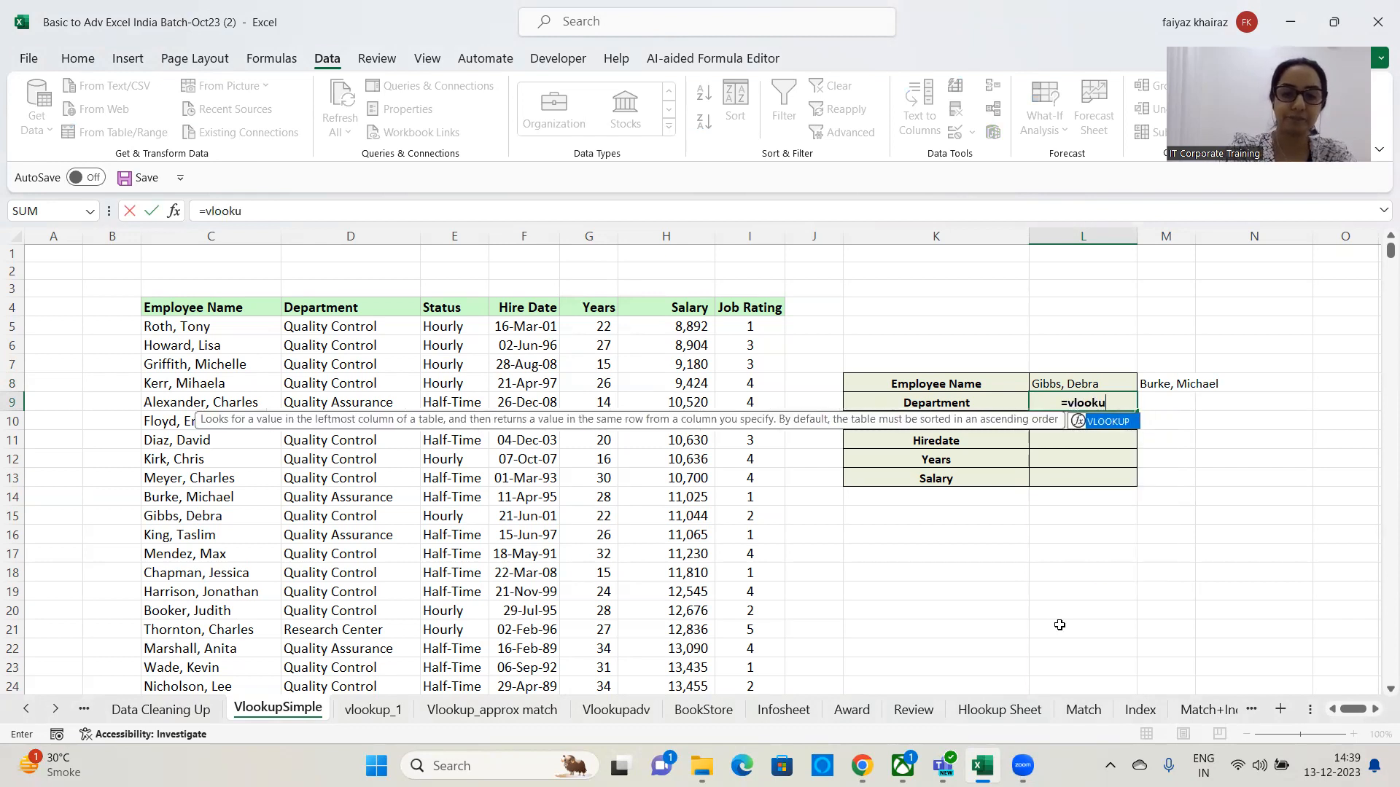
type("p(")
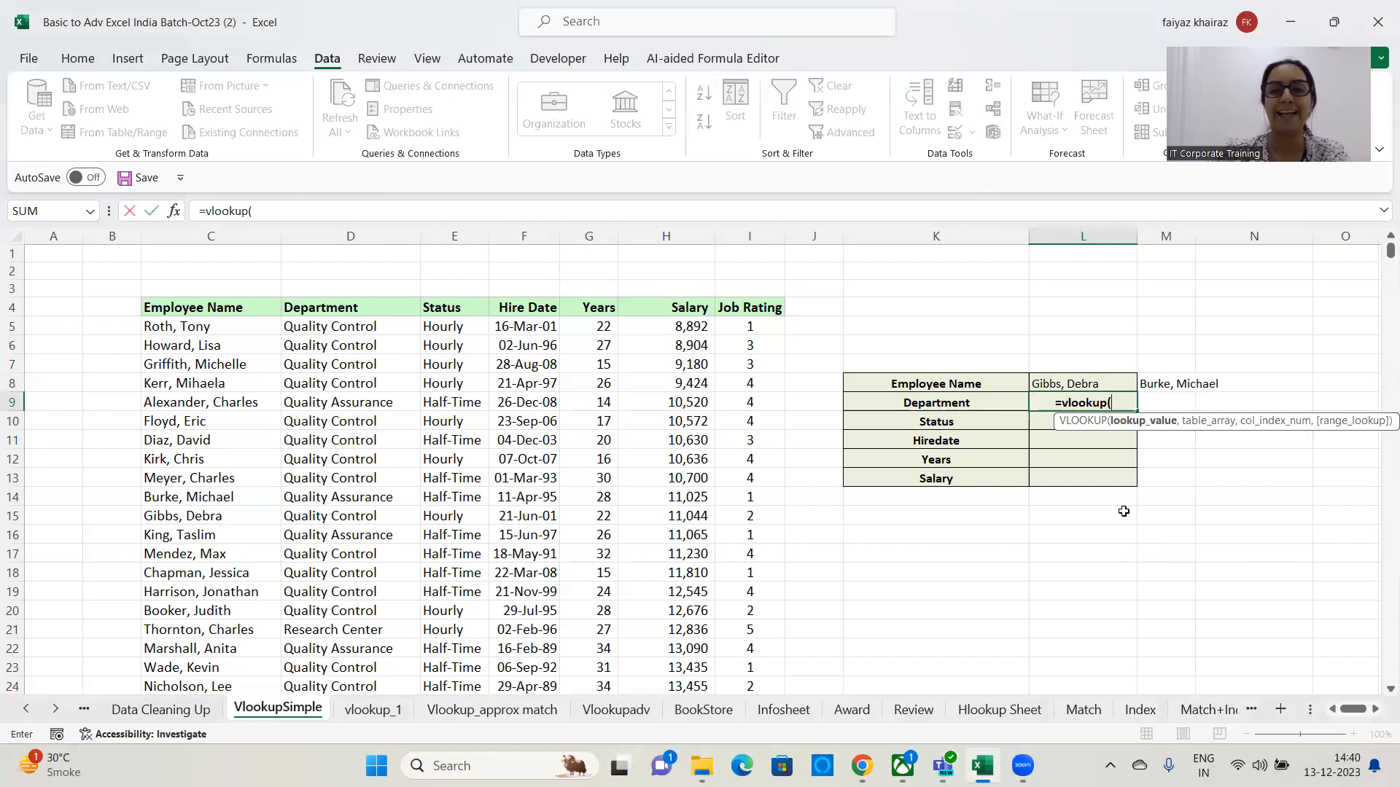
left_click(1110, 383)
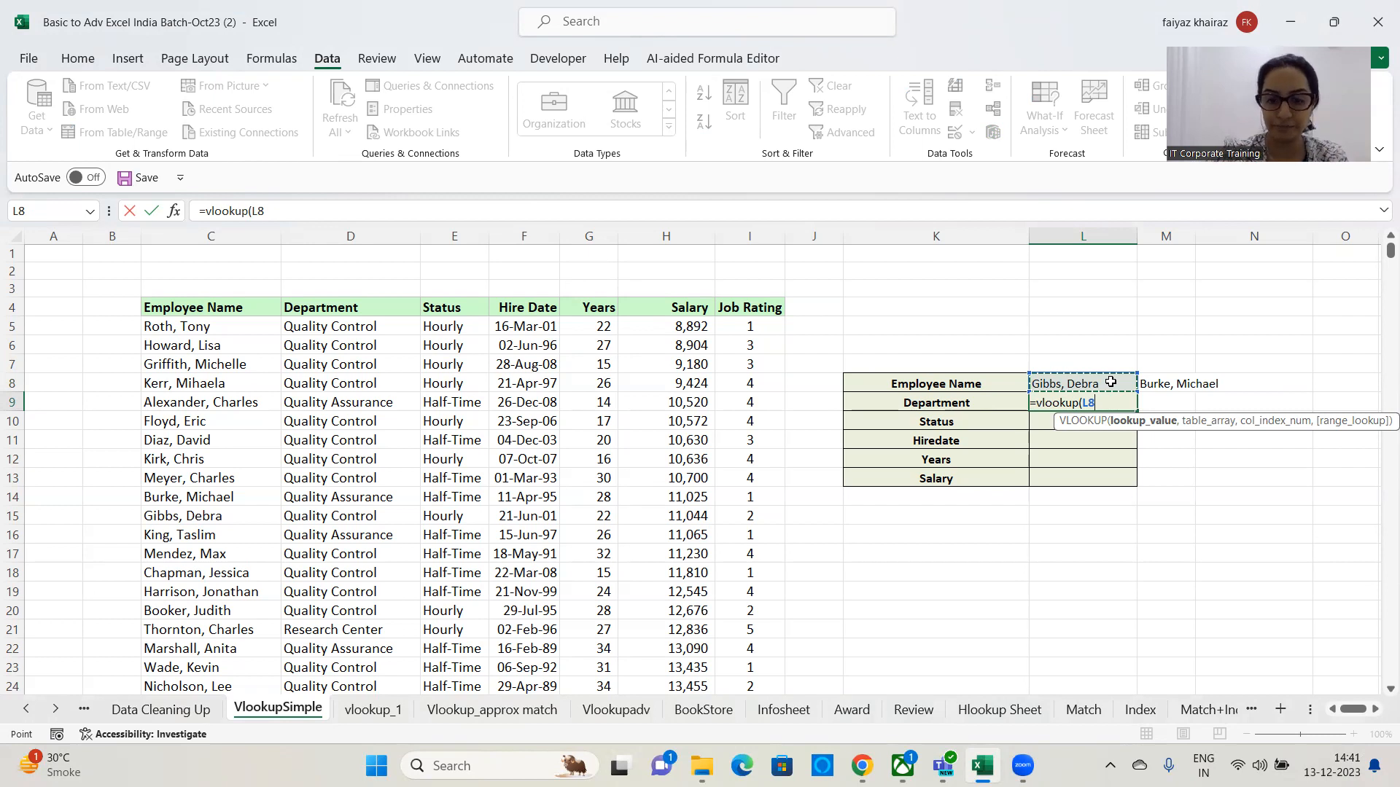
type(",")
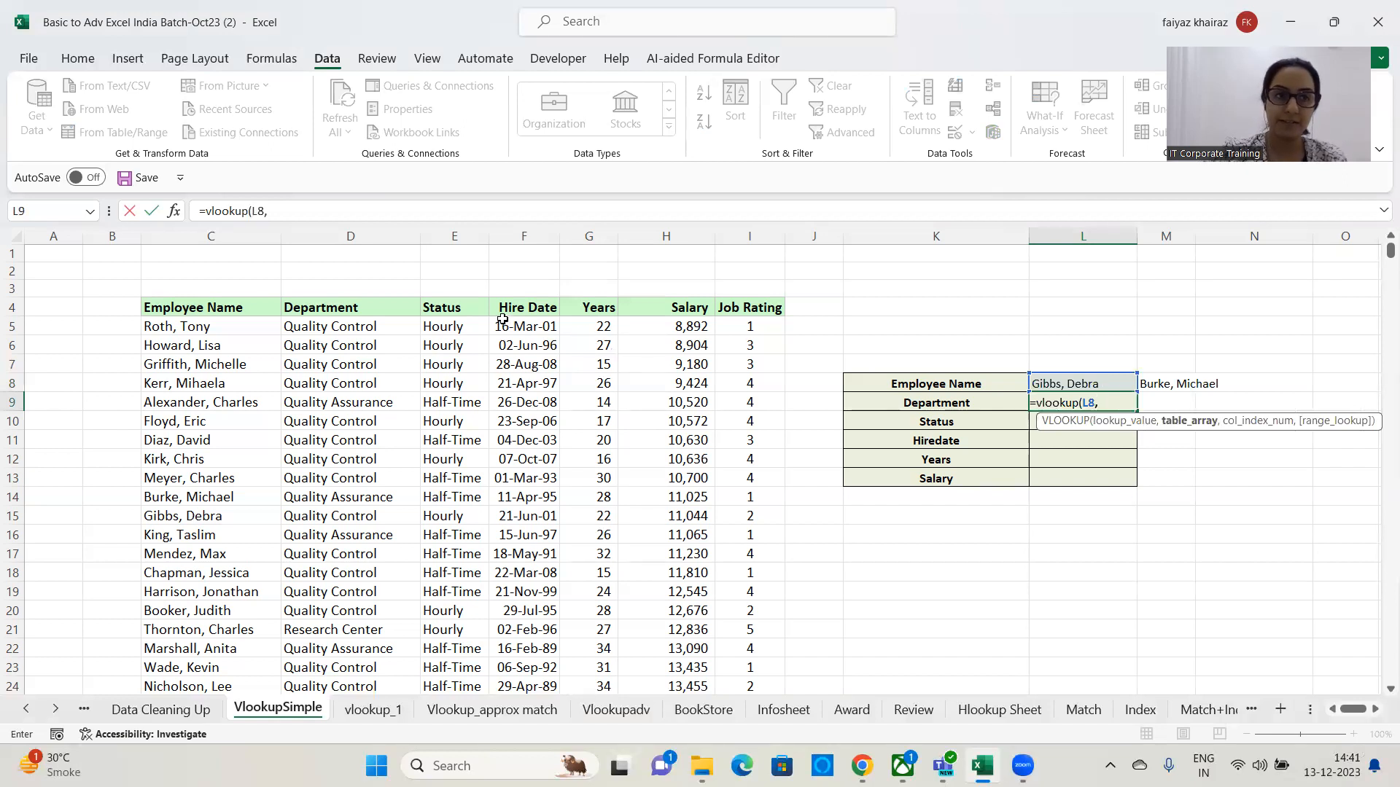
left_click_drag(207, 309, 740, 393)
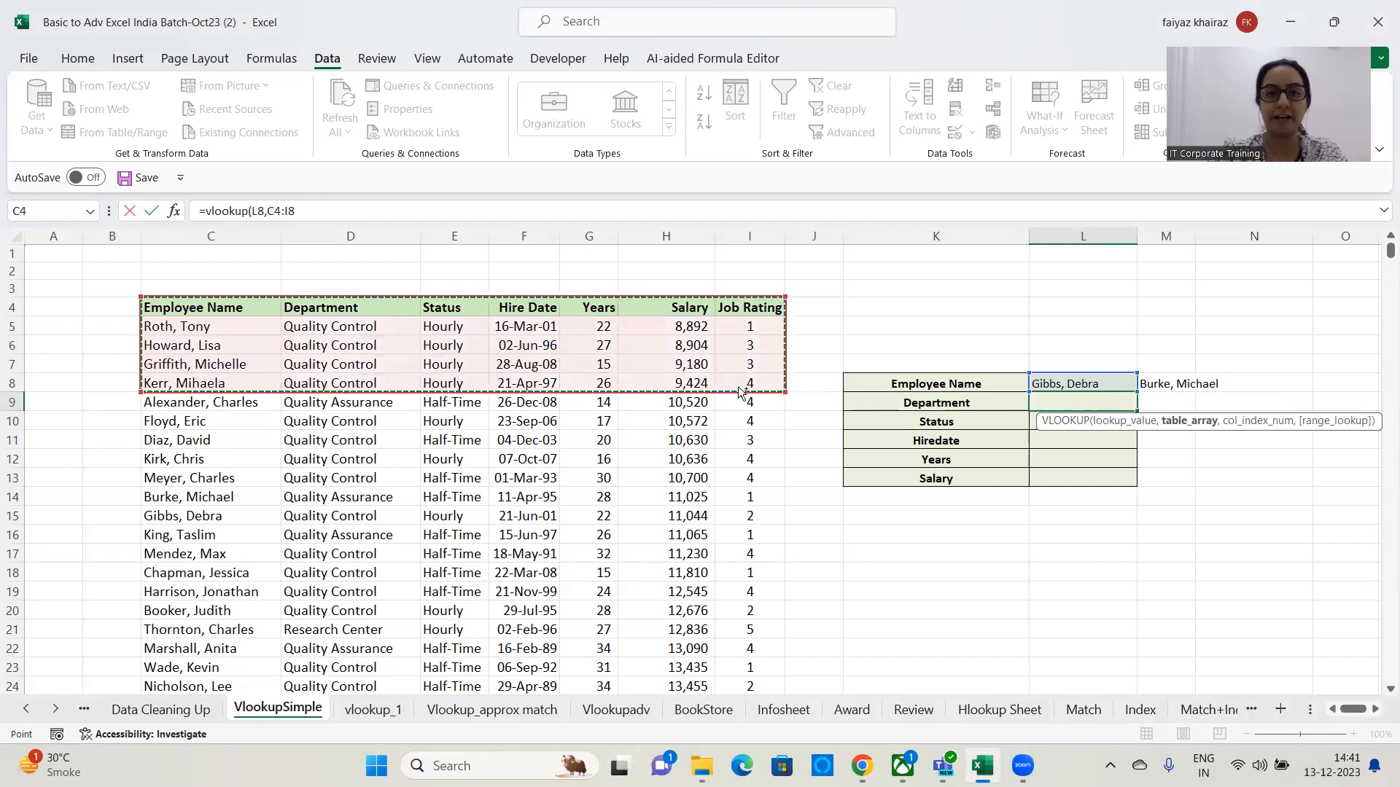
key("ctrl+shift+Down")
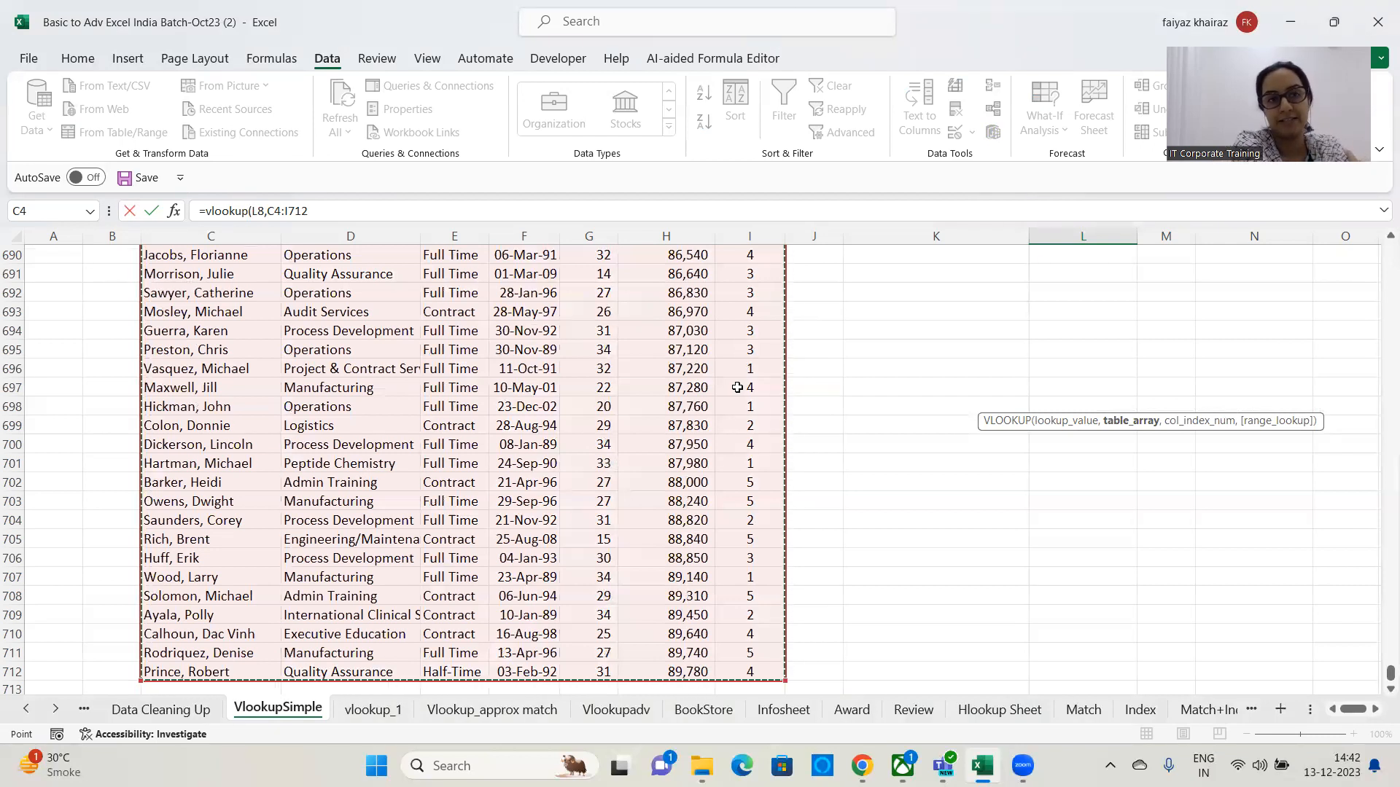
type(",")
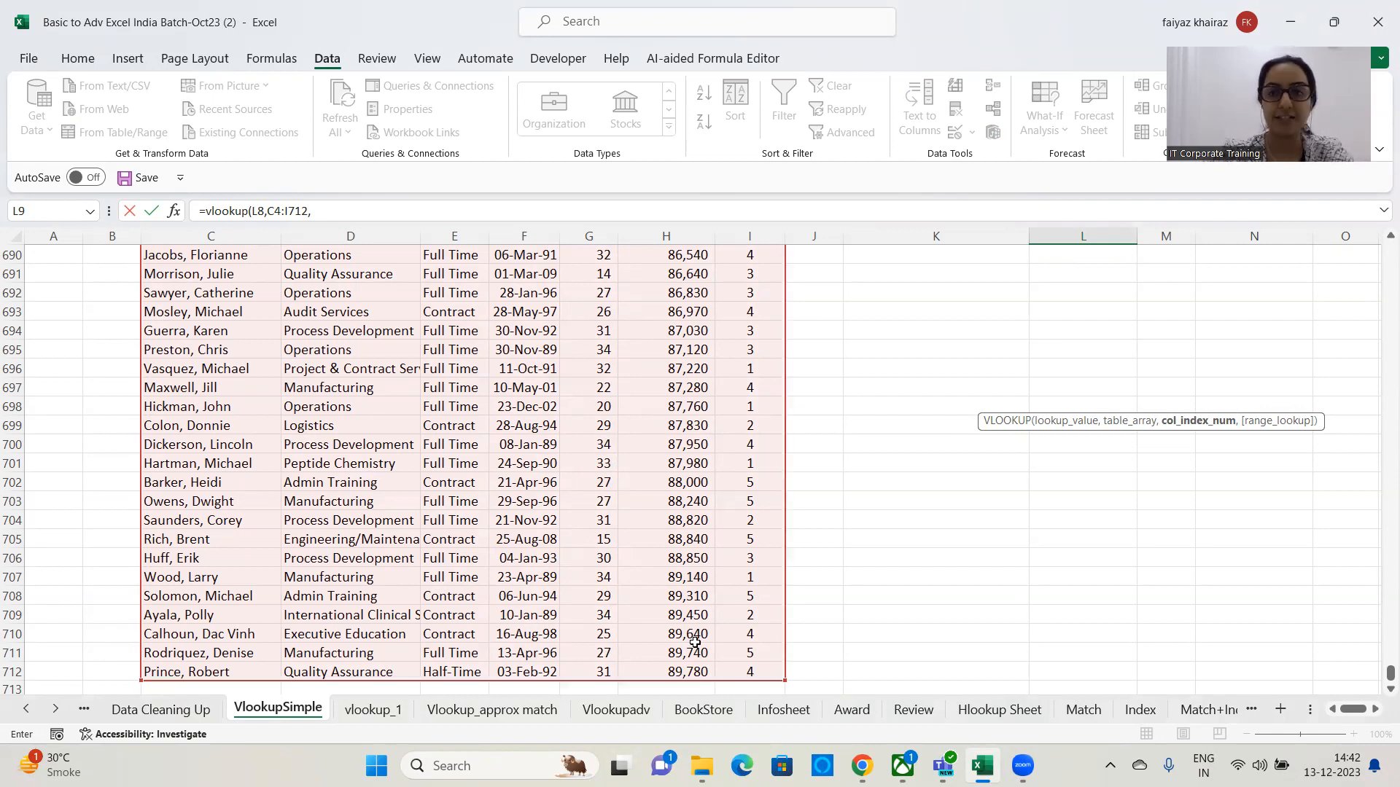
Complete L9's formula with column index 2 and exact match 0, giving =VLOOKUP(L8,C4:I712,2,0).
left_click(366, 212)
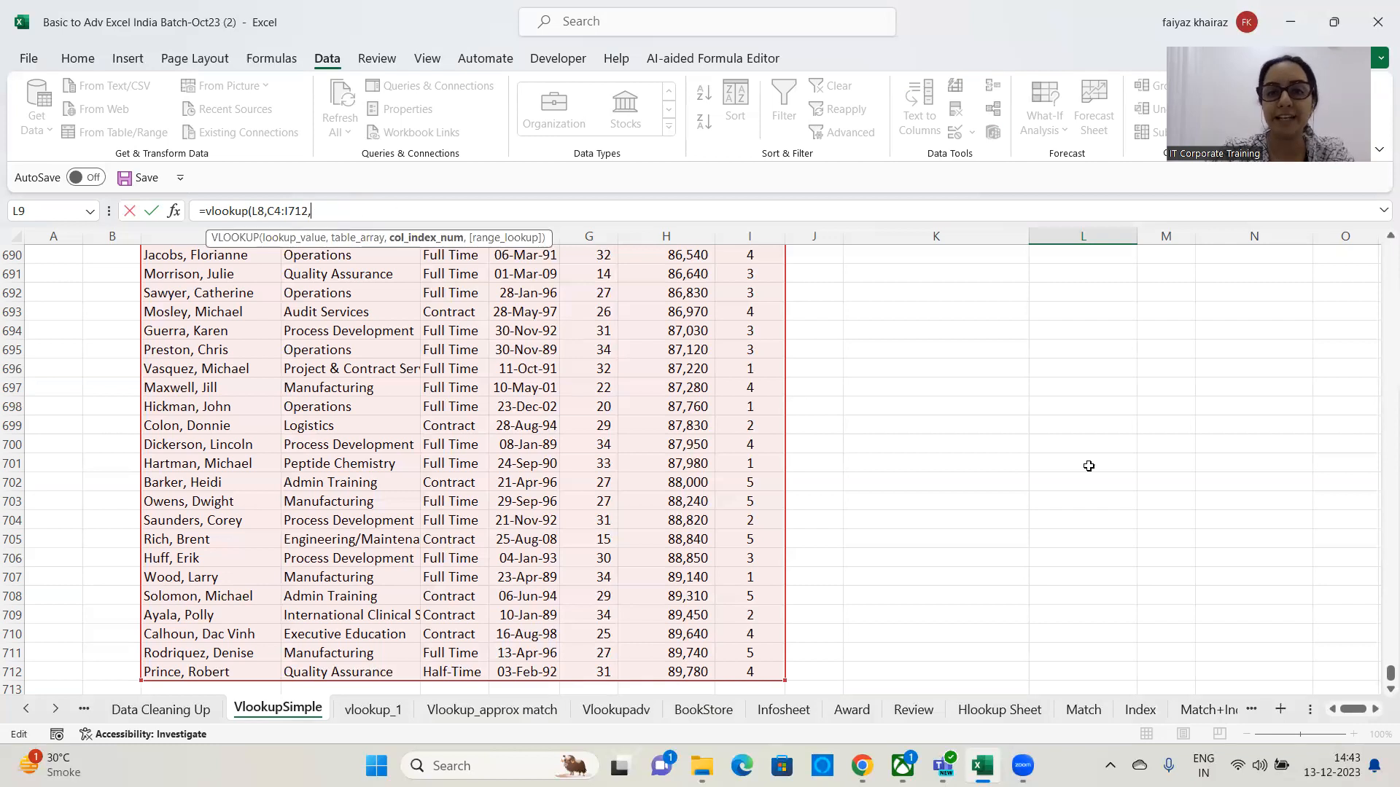
key("ctrl+BackSpace")
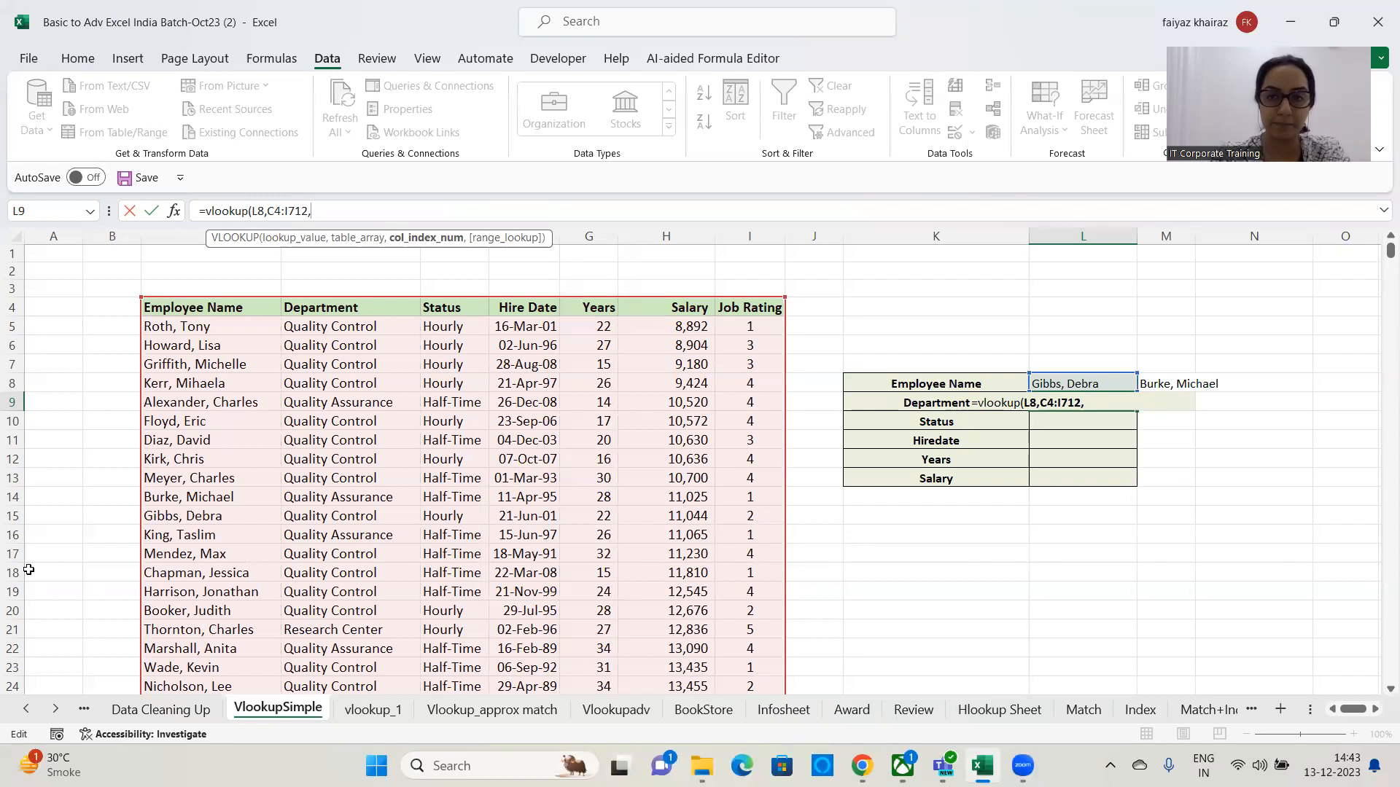
type("2")
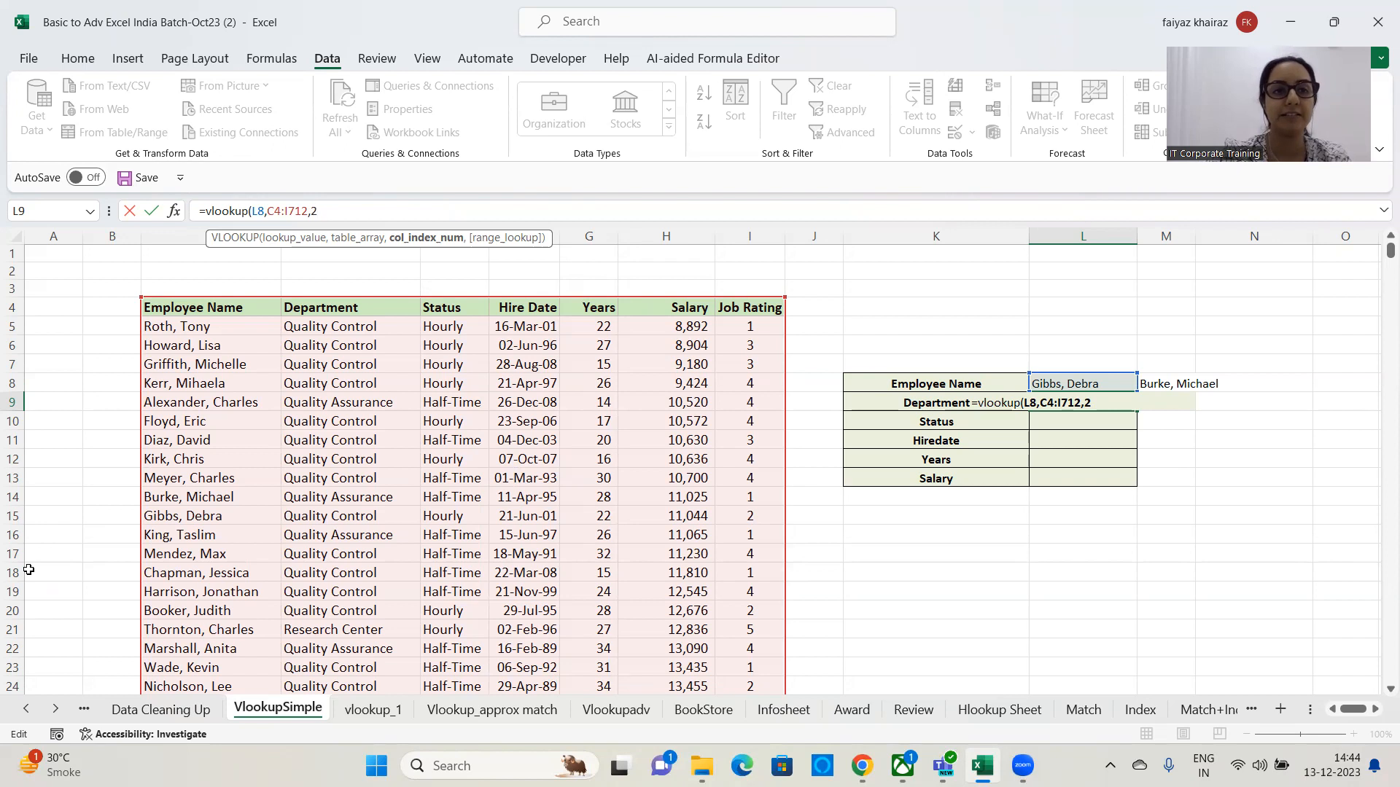
type(",")
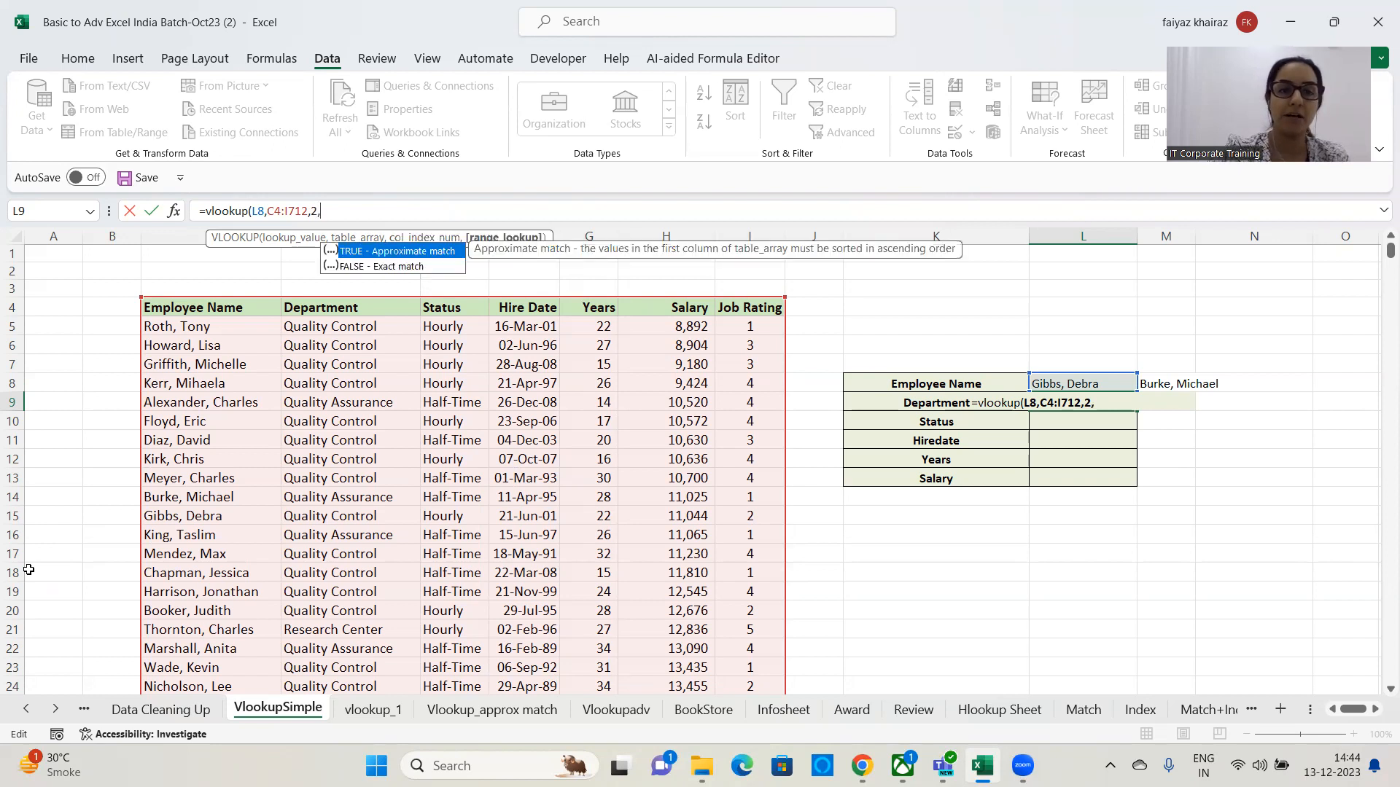
type("0")
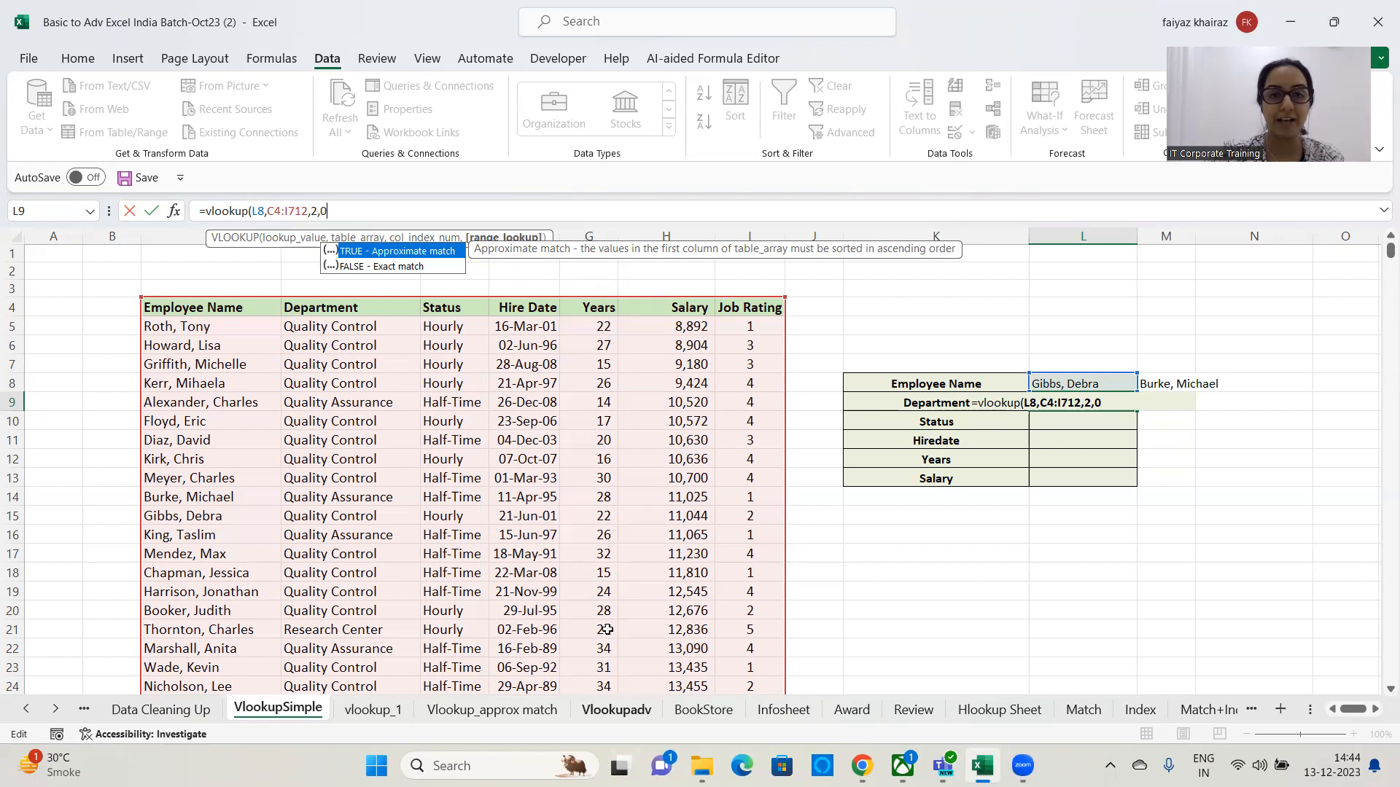
key("Return")
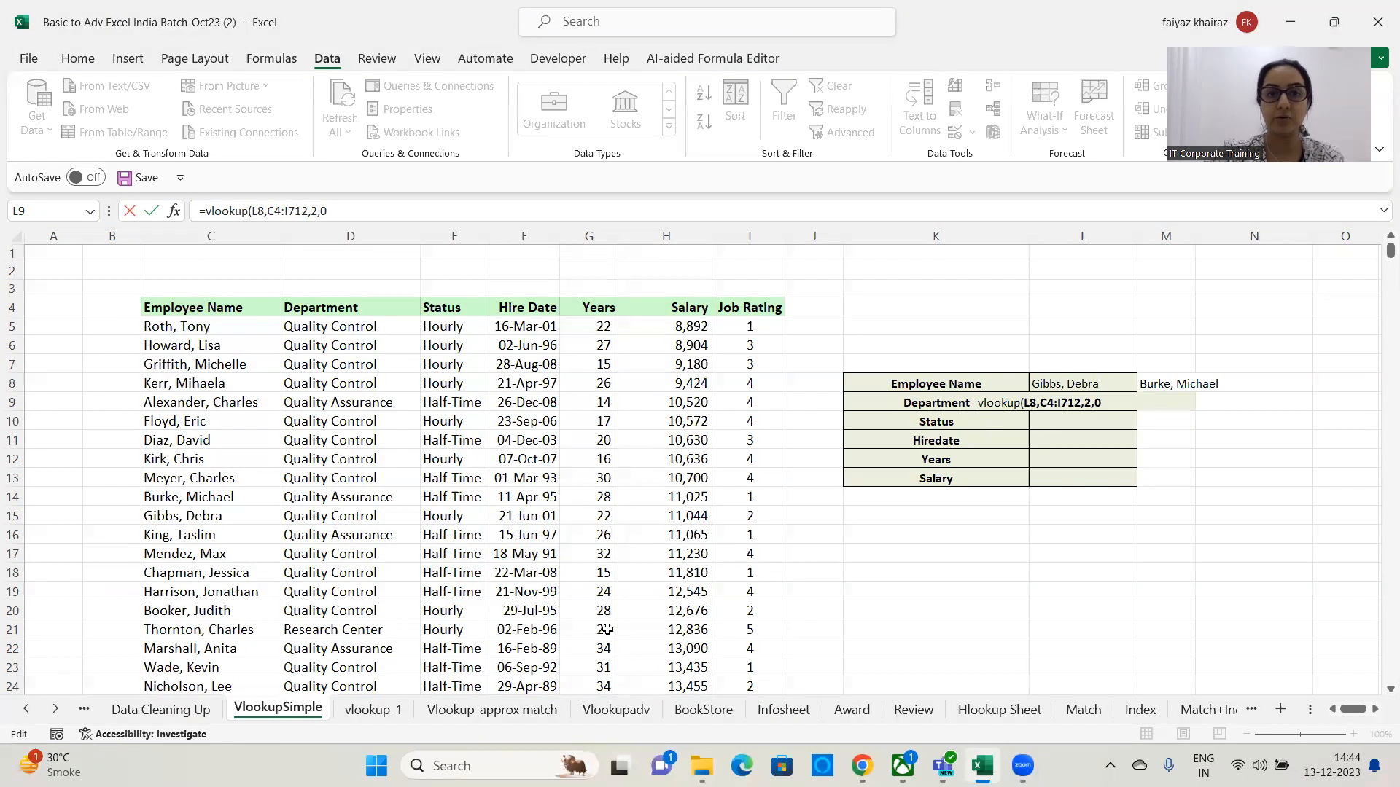
left_click(337, 210)
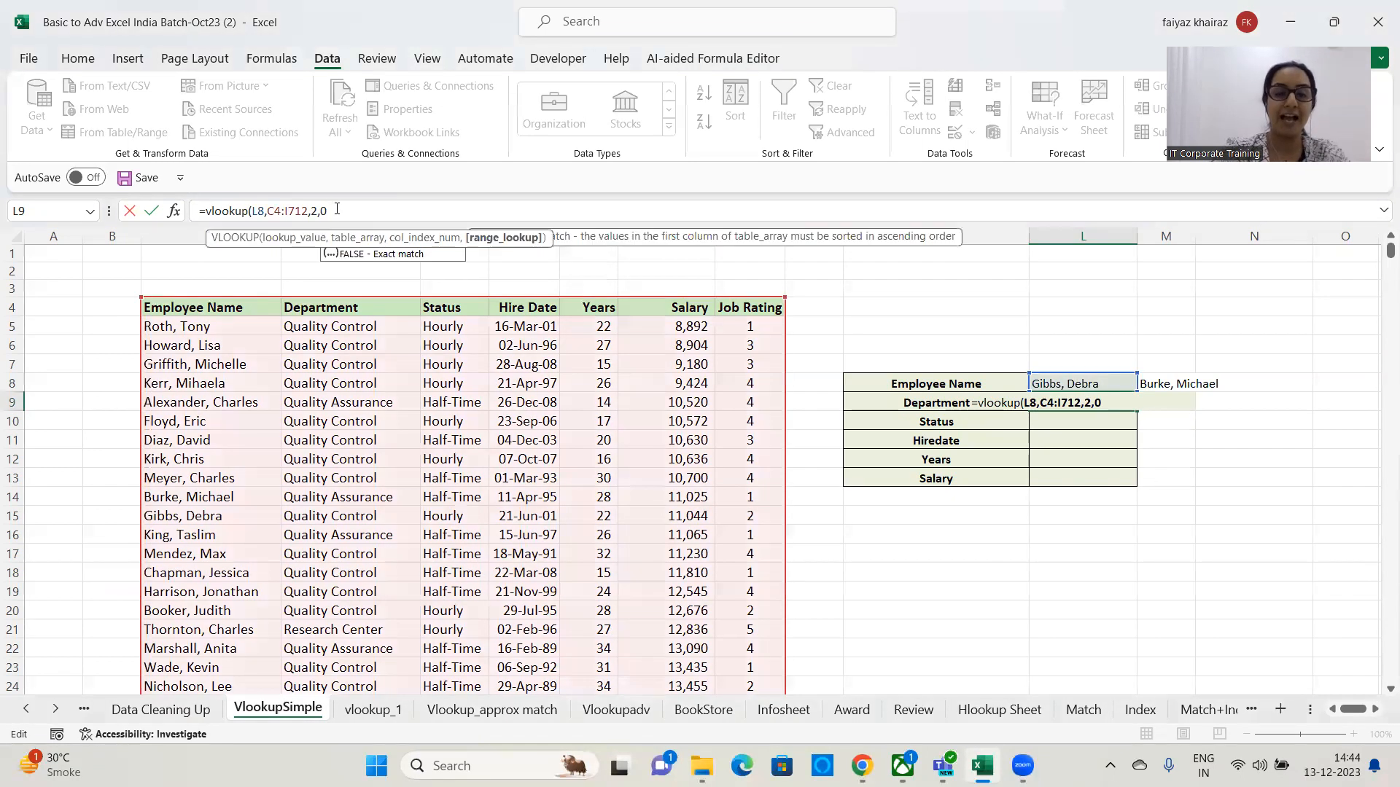
type(")")
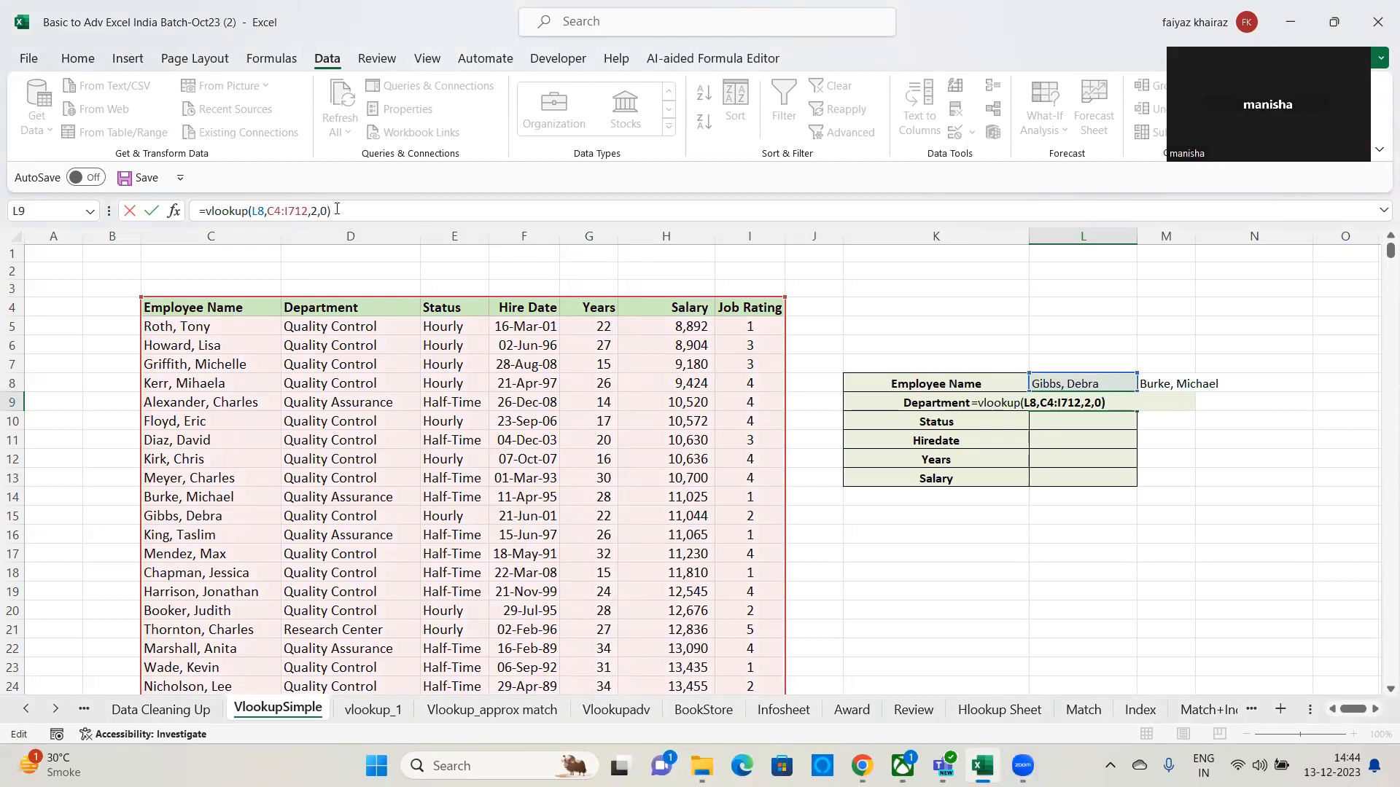
key("Return")
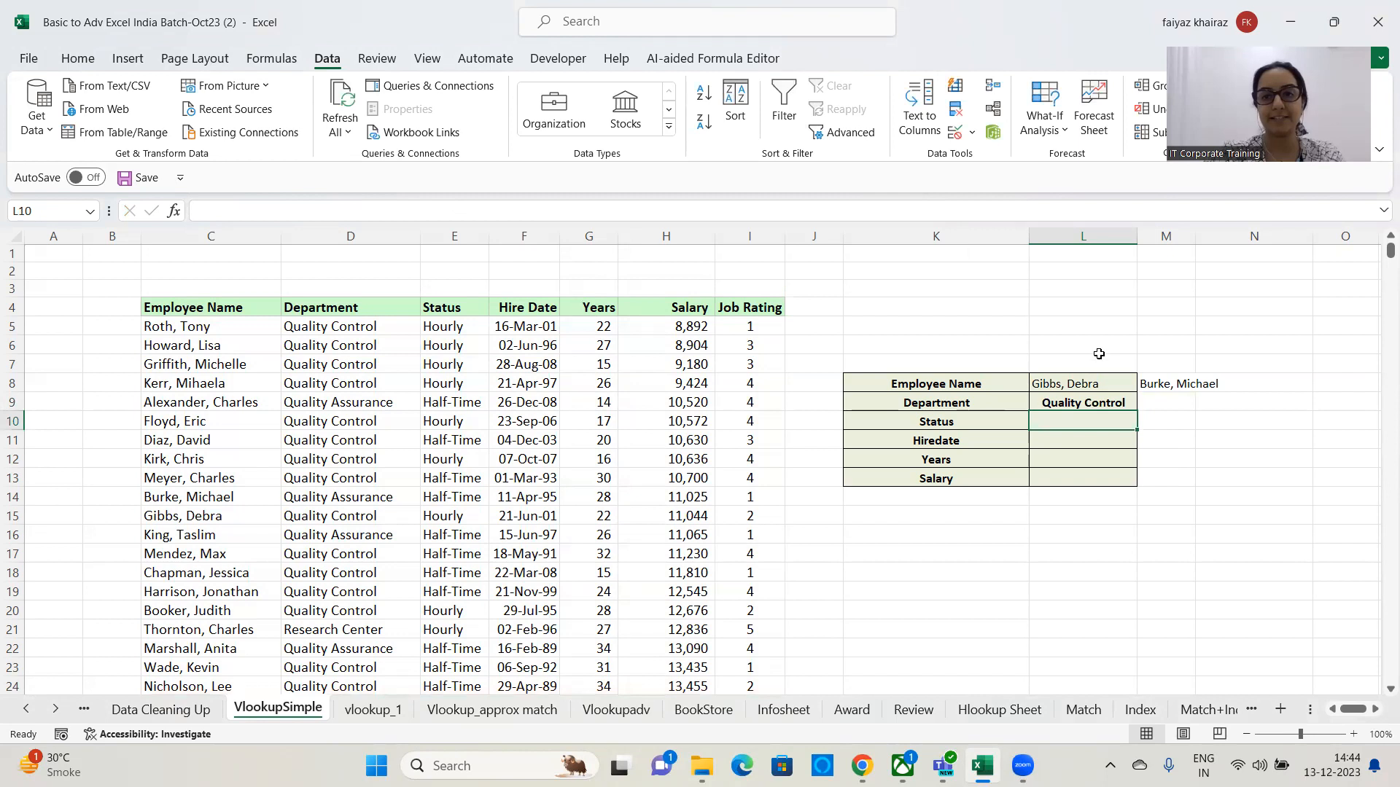
Choose Ayala, Polly from L8's dropdown and autofit column L to the department text.
left_click(1092, 406)
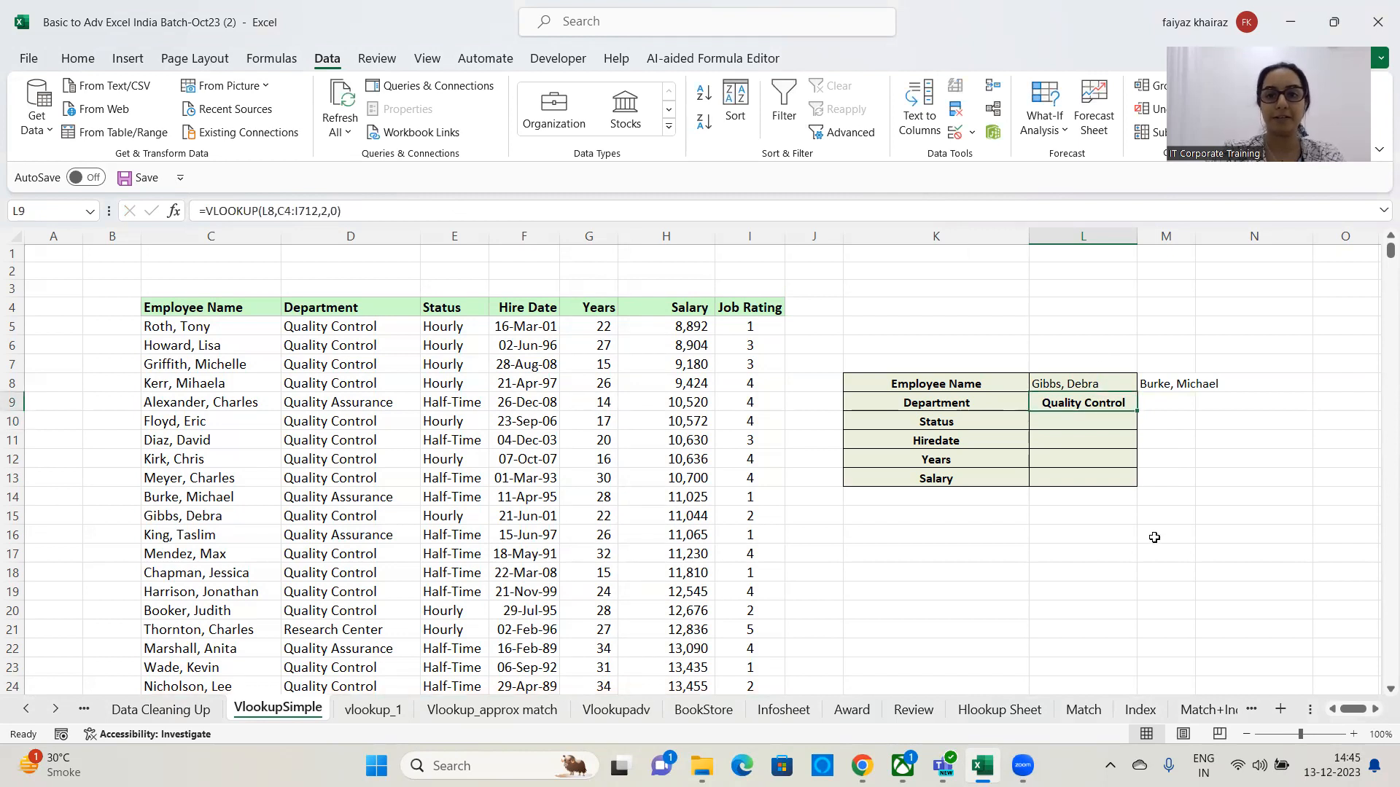
left_click(1106, 379)
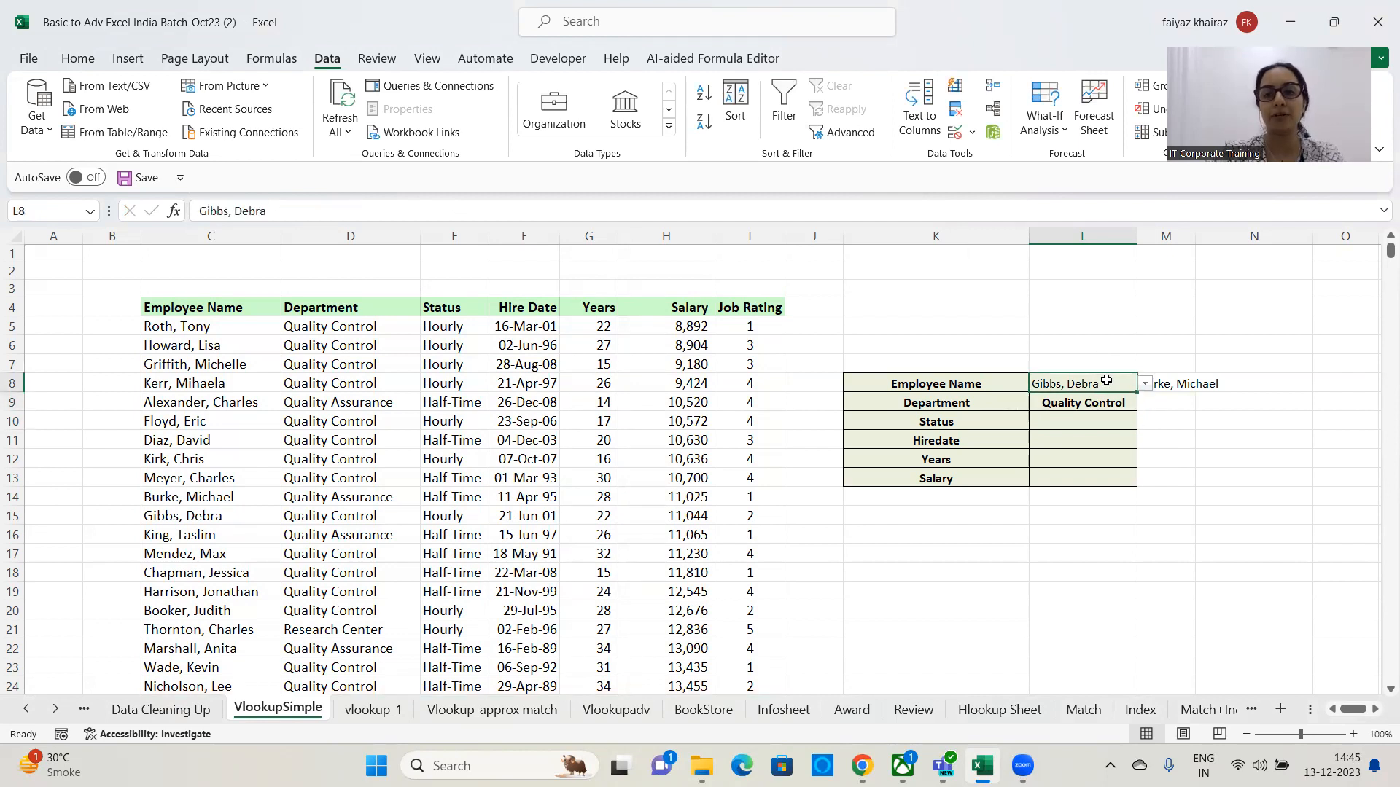
left_click(1144, 384)
left_click_drag(1169, 525, 1168, 560)
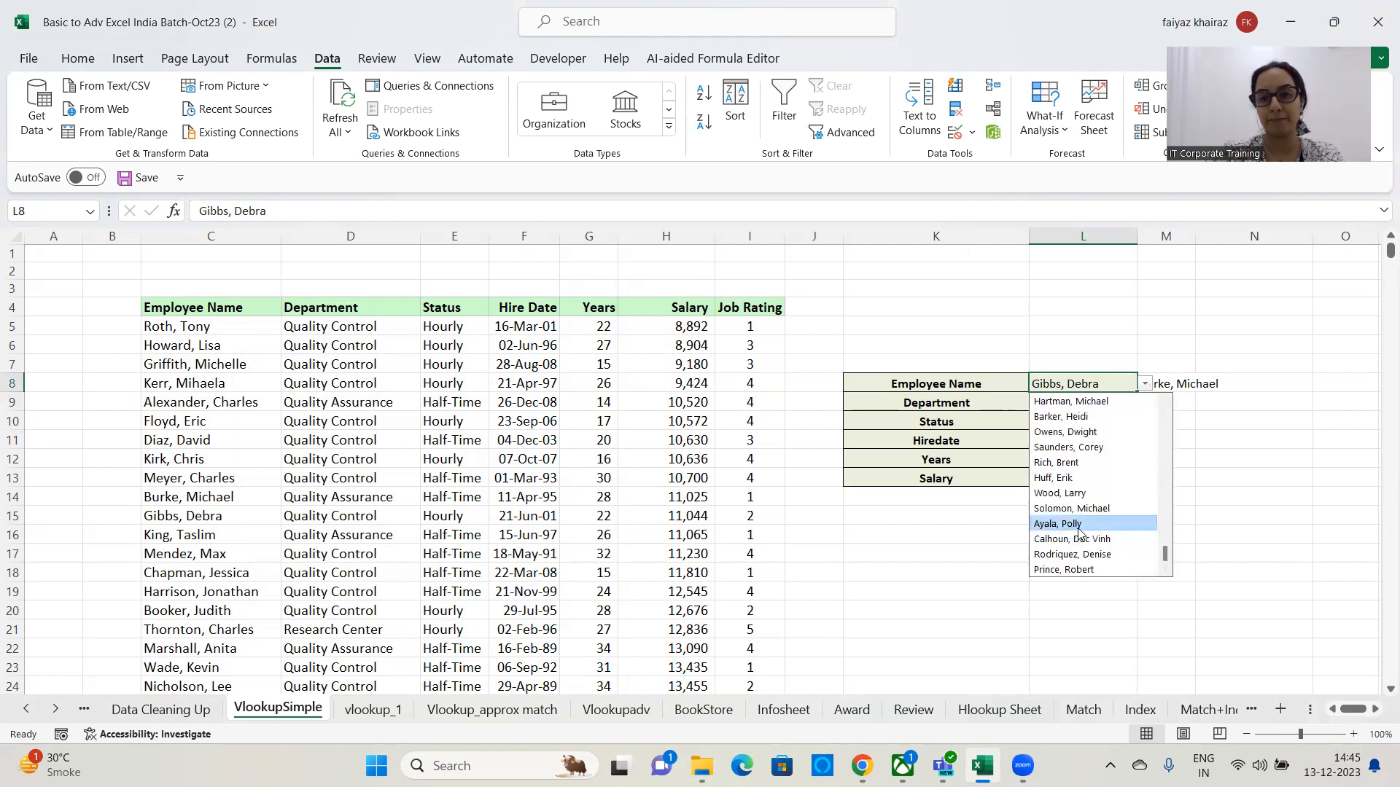
left_click(1079, 526)
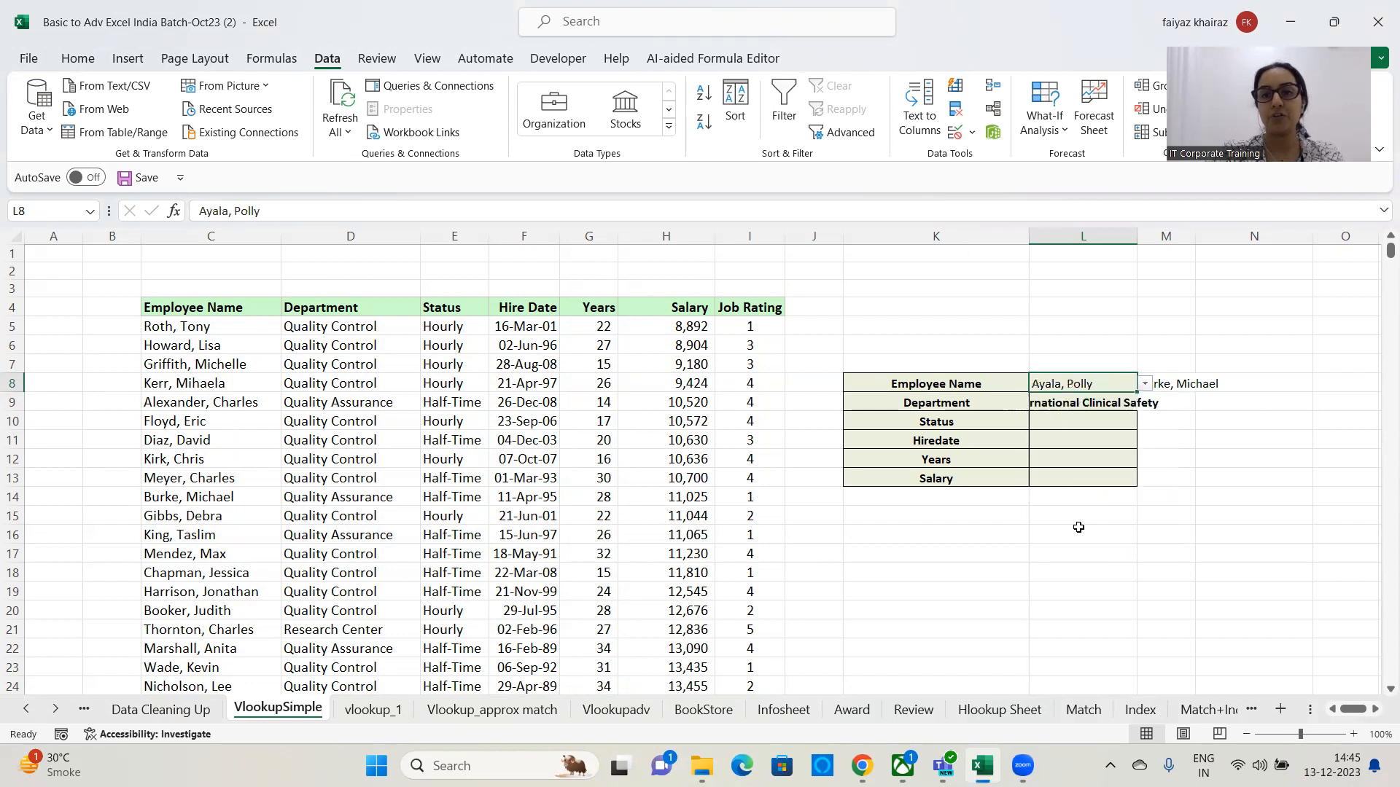
double_click(1140, 238)
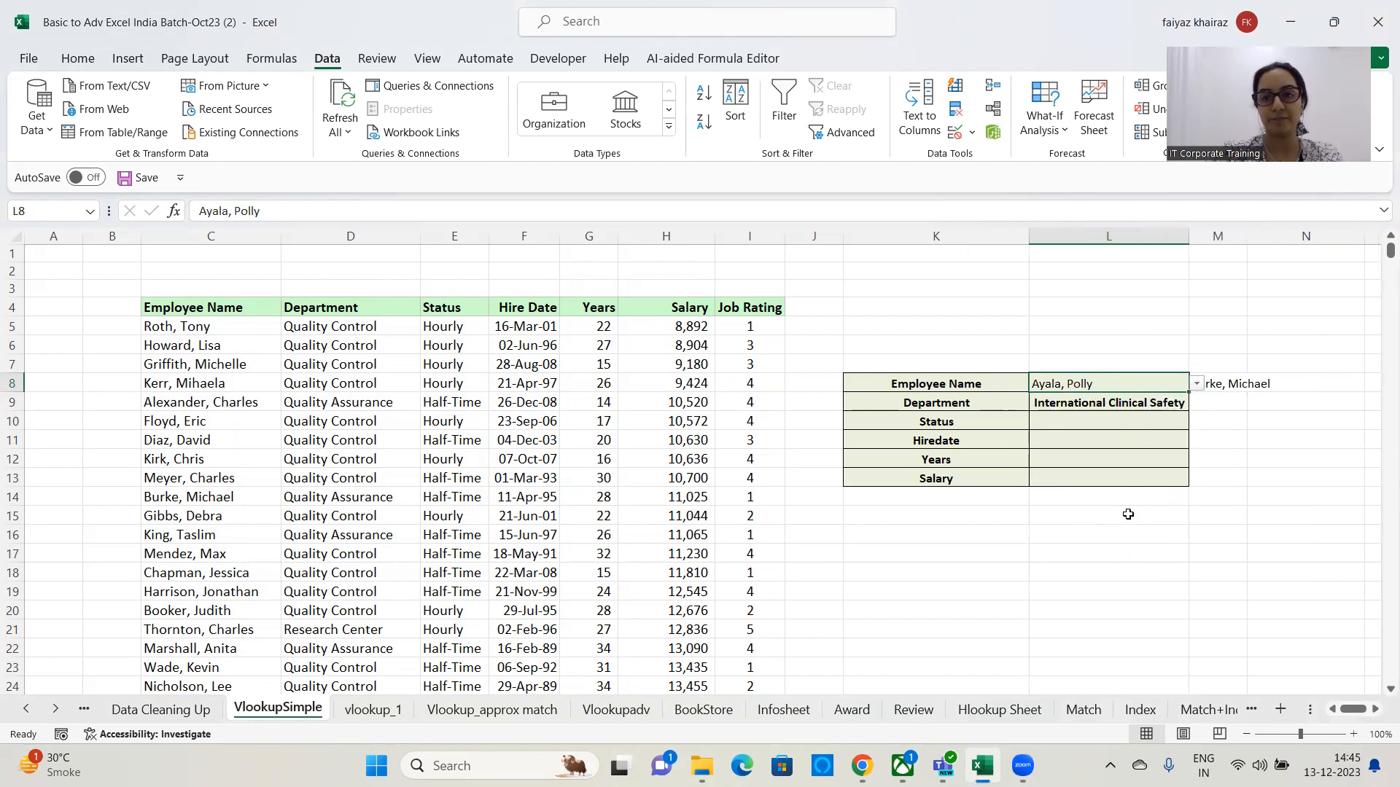
left_click(1196, 384)
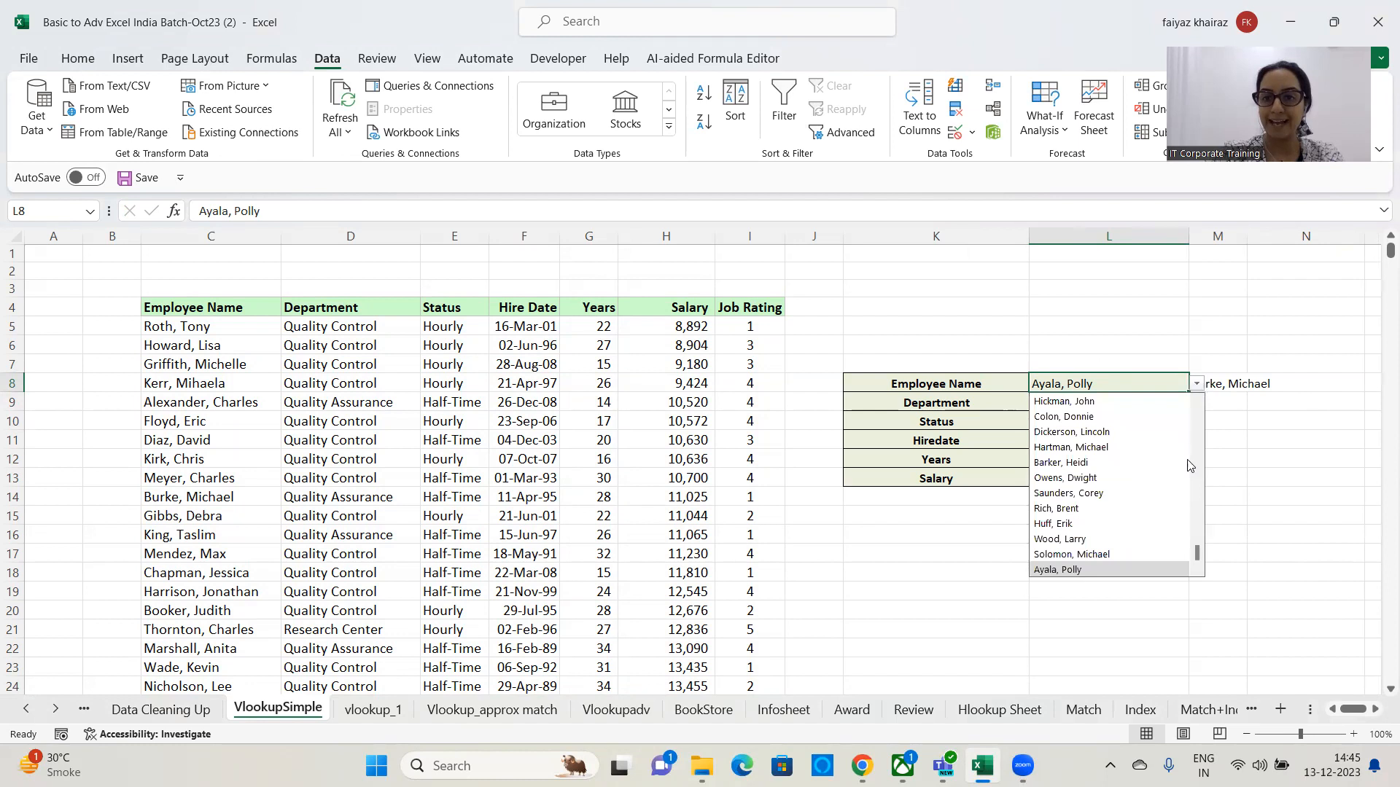
left_click(1086, 509)
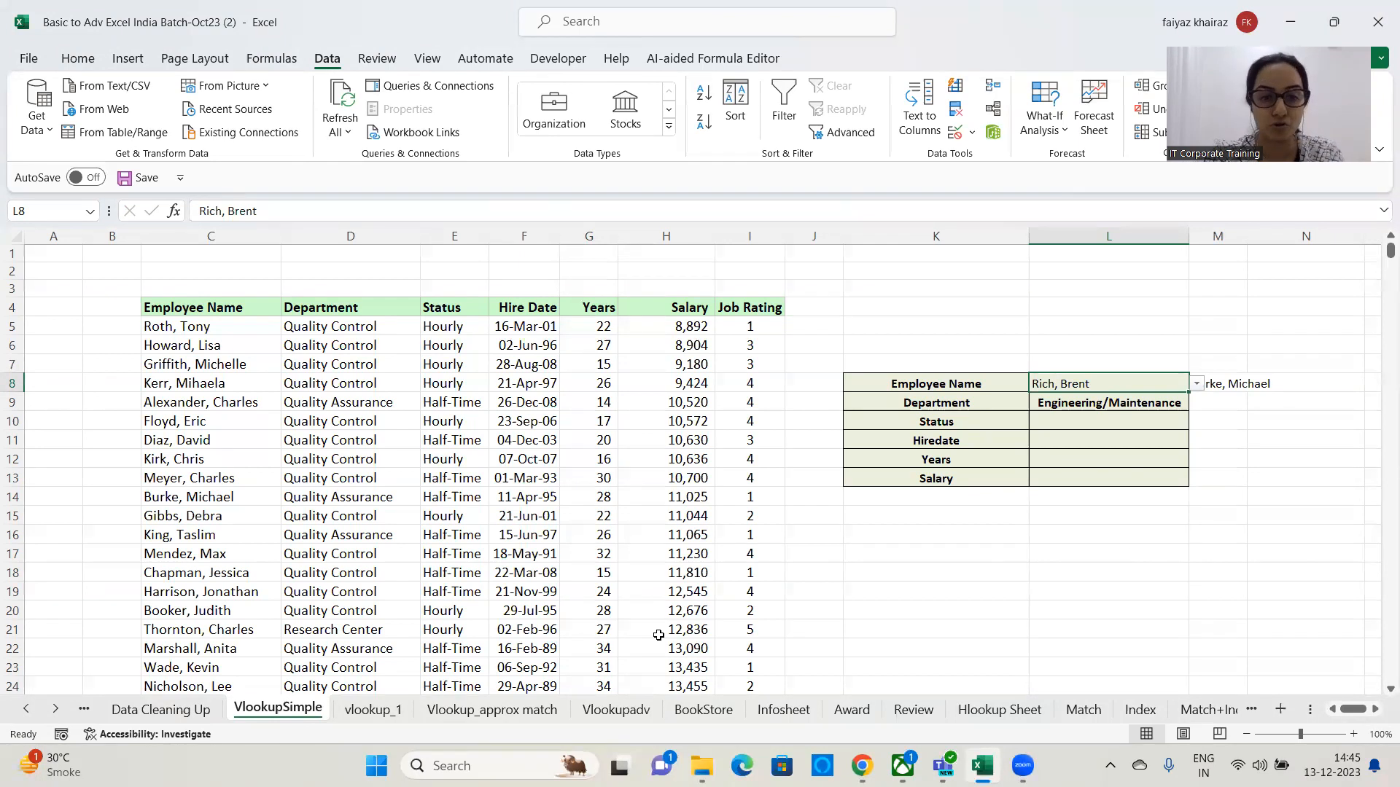
left_click(847, 394)
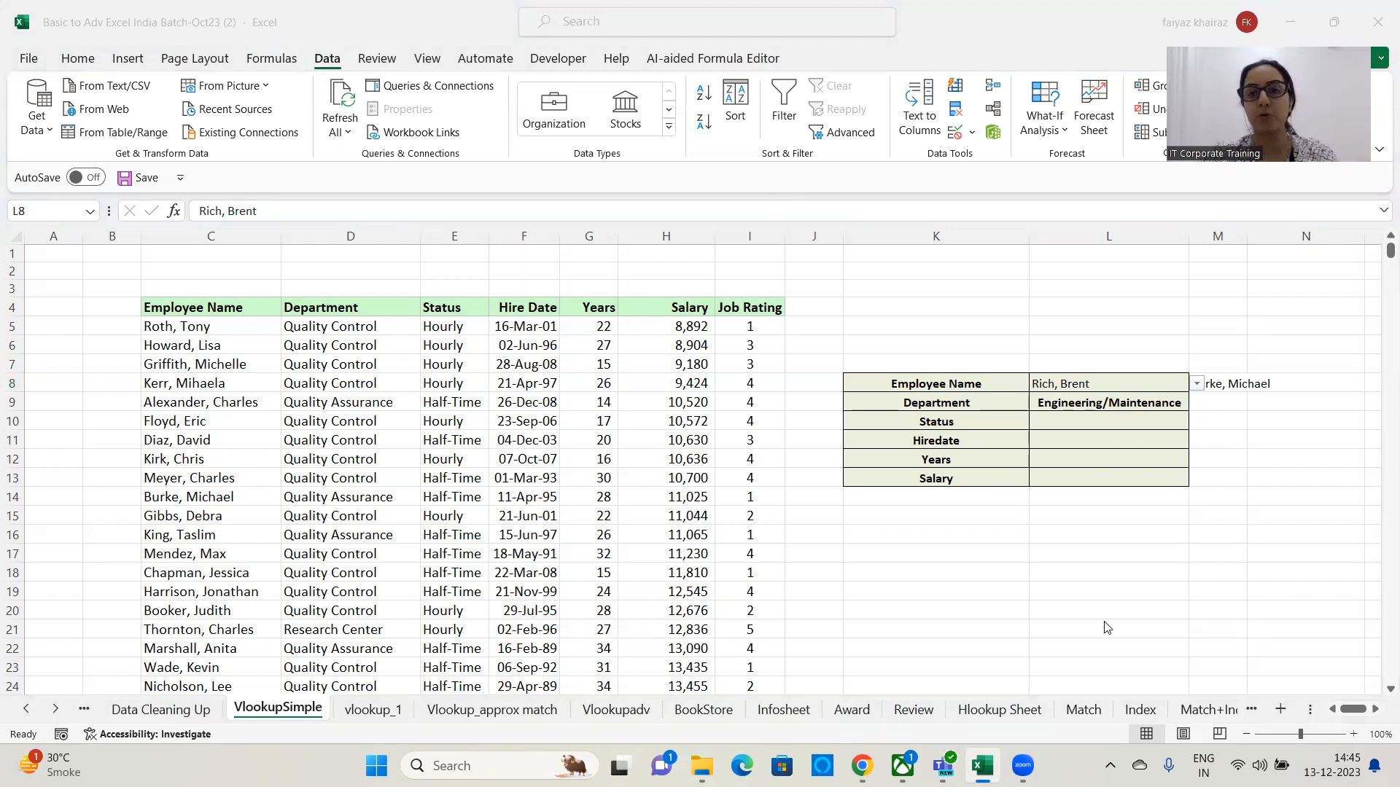
left_click(1194, 384)
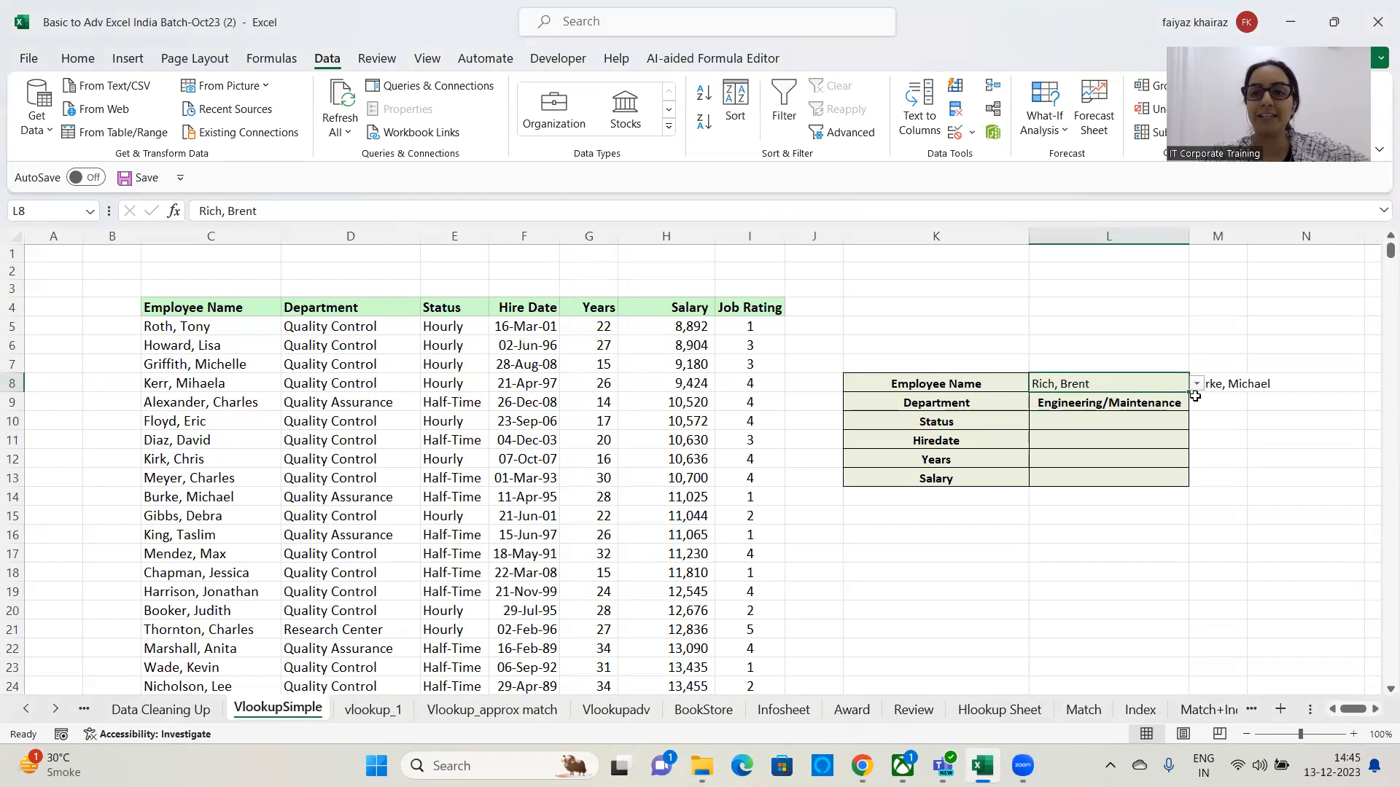
left_click(1195, 384)
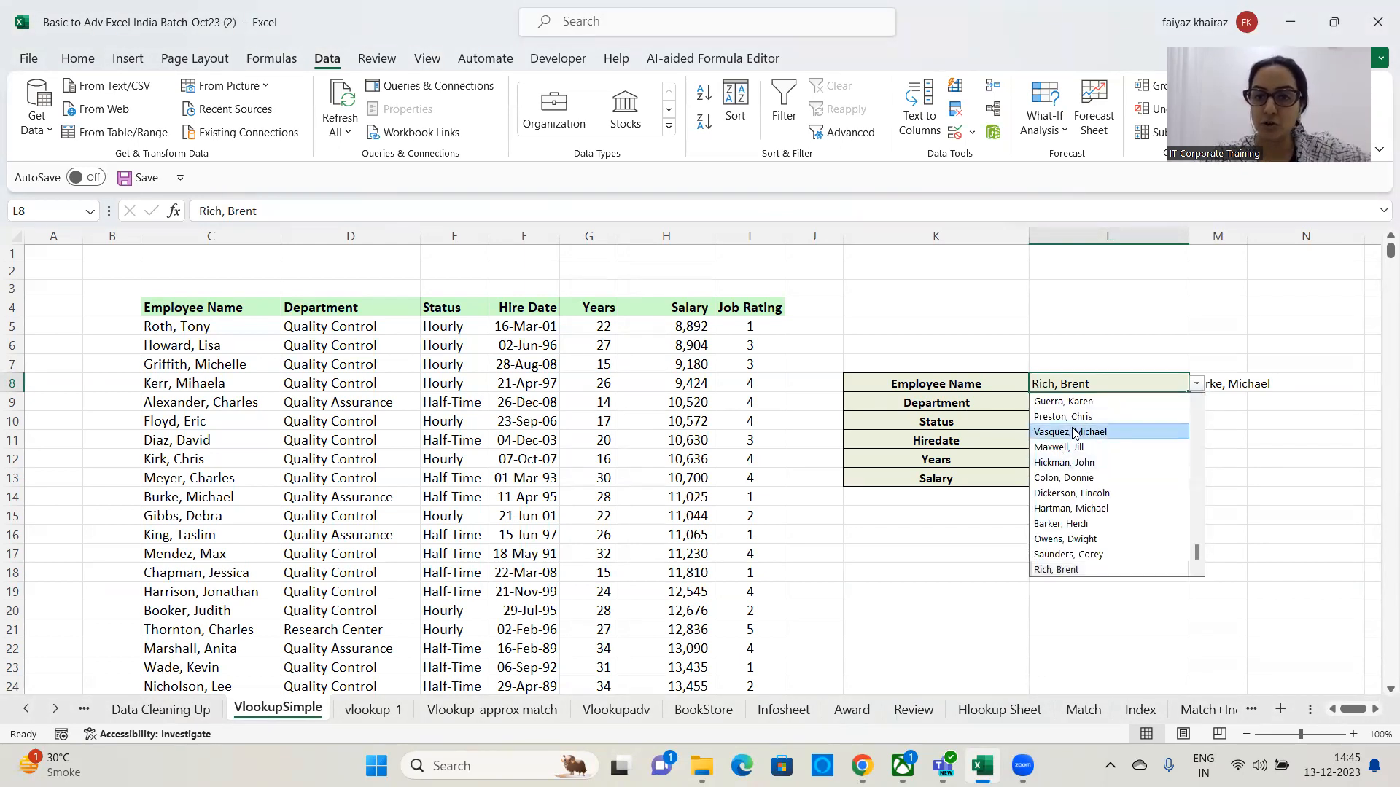
left_click(1072, 432)
left_click(1196, 384)
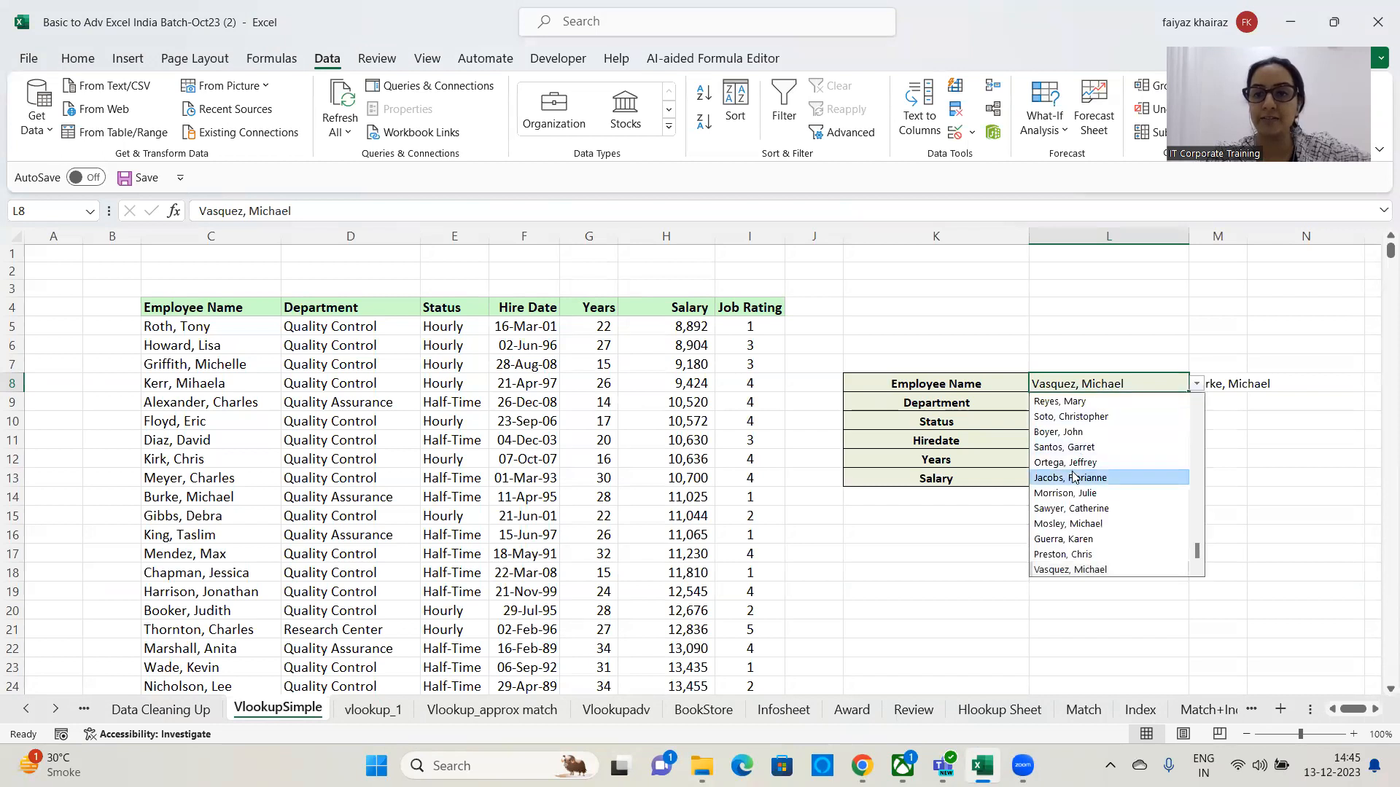
left_click(1077, 478)
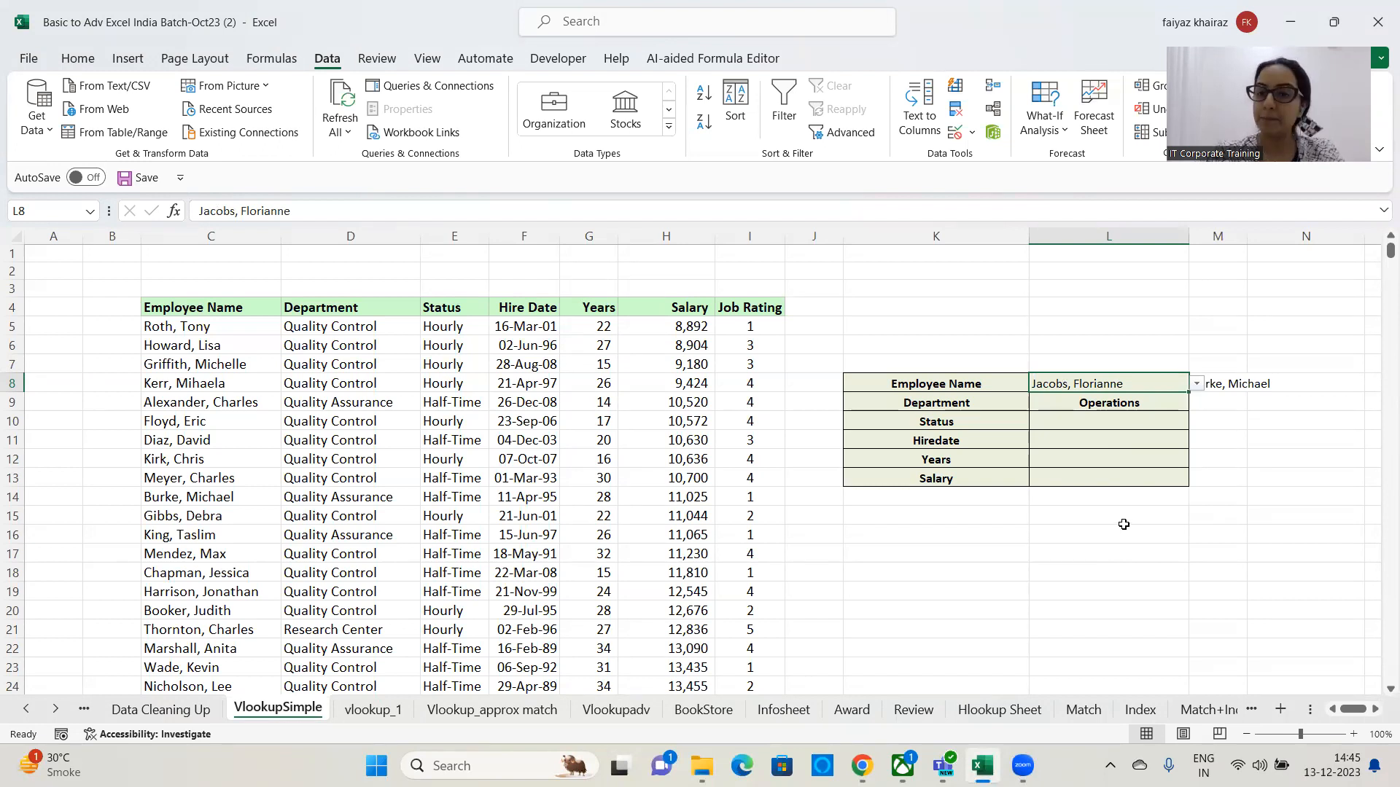
Examine L9's VLOOKUP formula in the formula bar without changing it.
left_click(1115, 402)
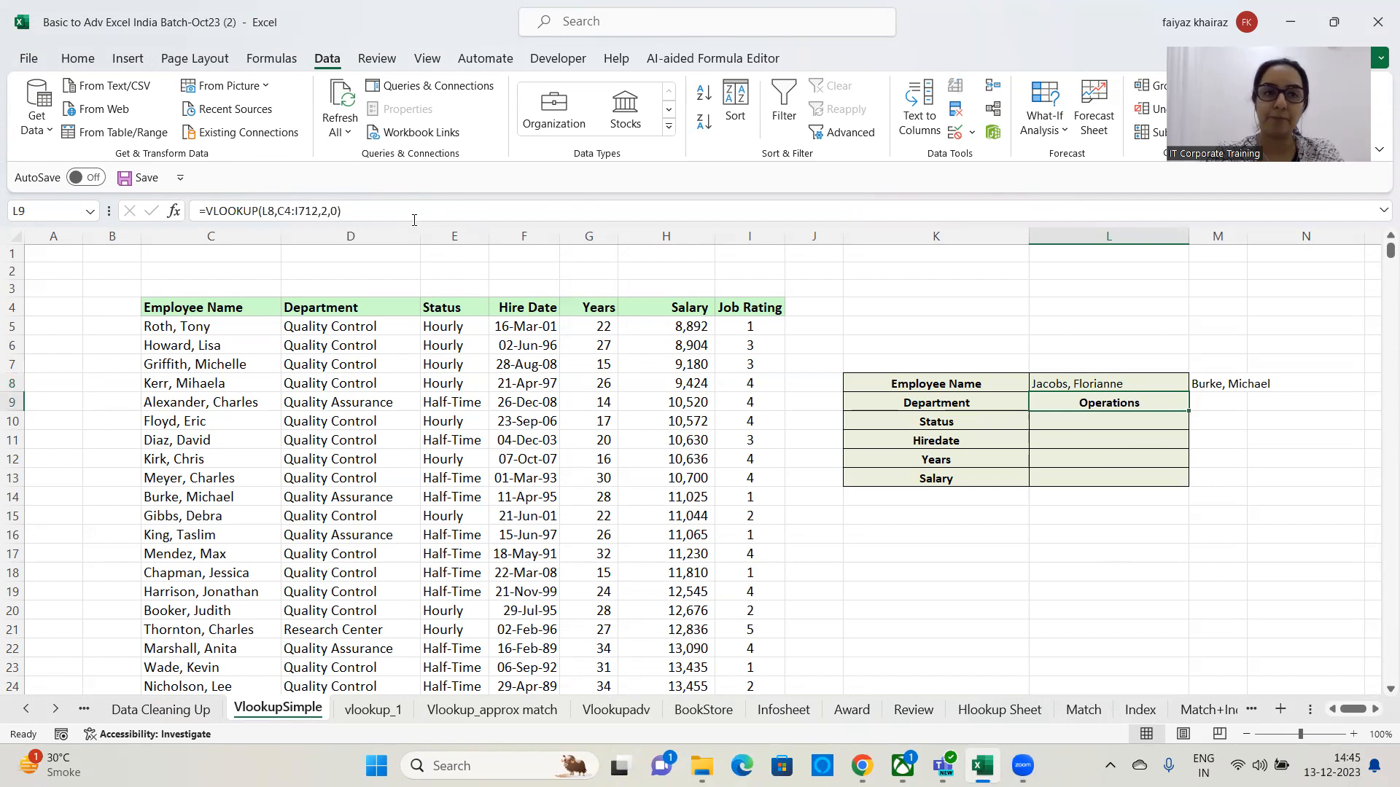
left_click_drag(414, 218, 74, 218)
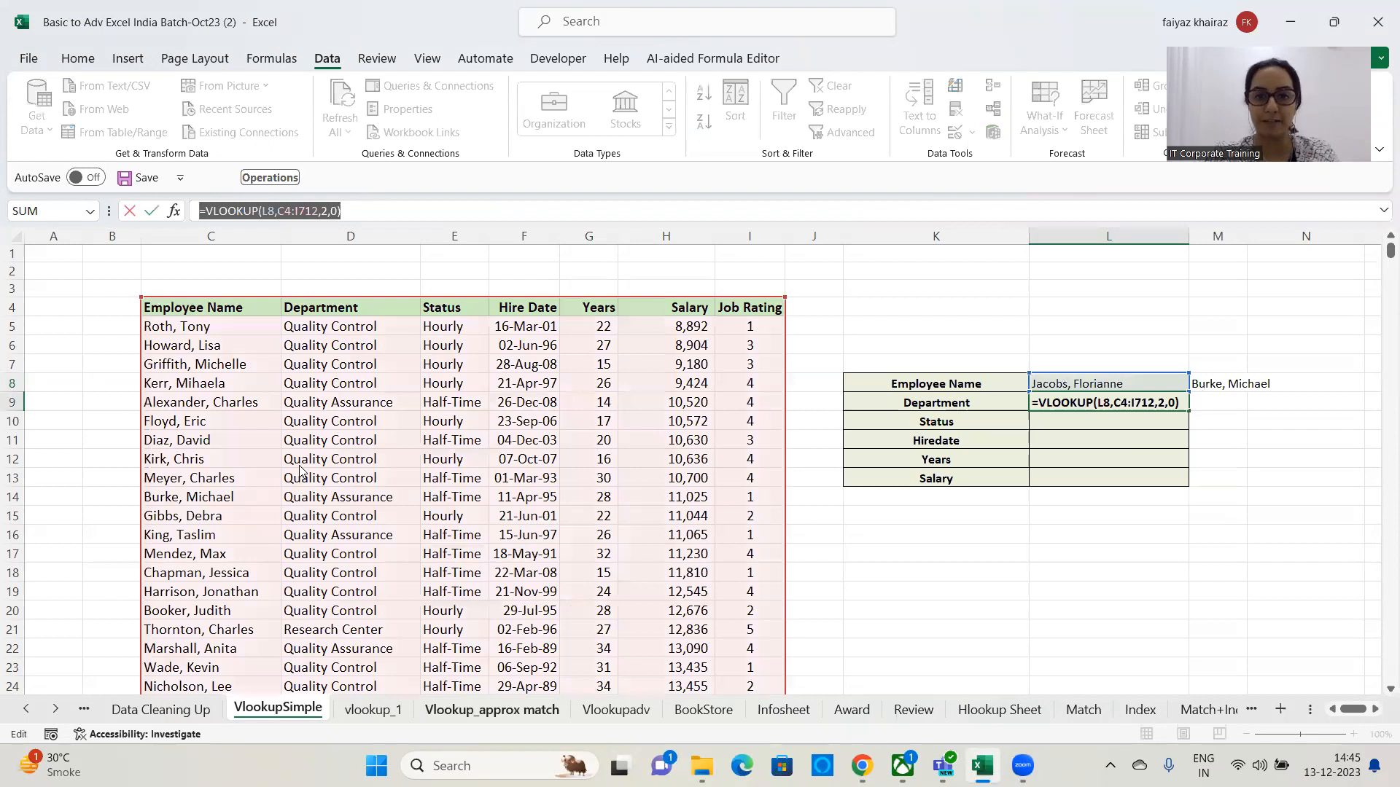
key("alt+Tab")
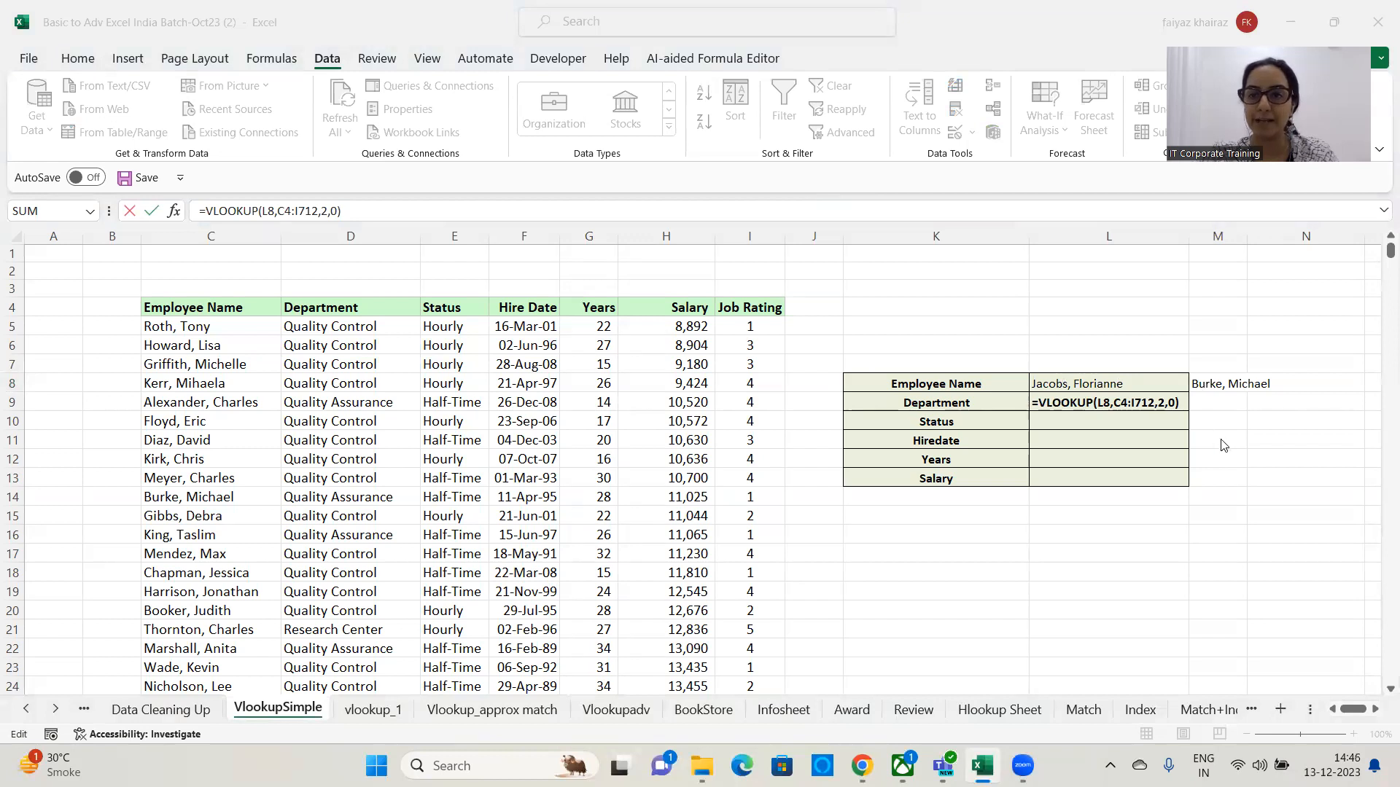
key("alt+Tab")
key("ctrl+Return")
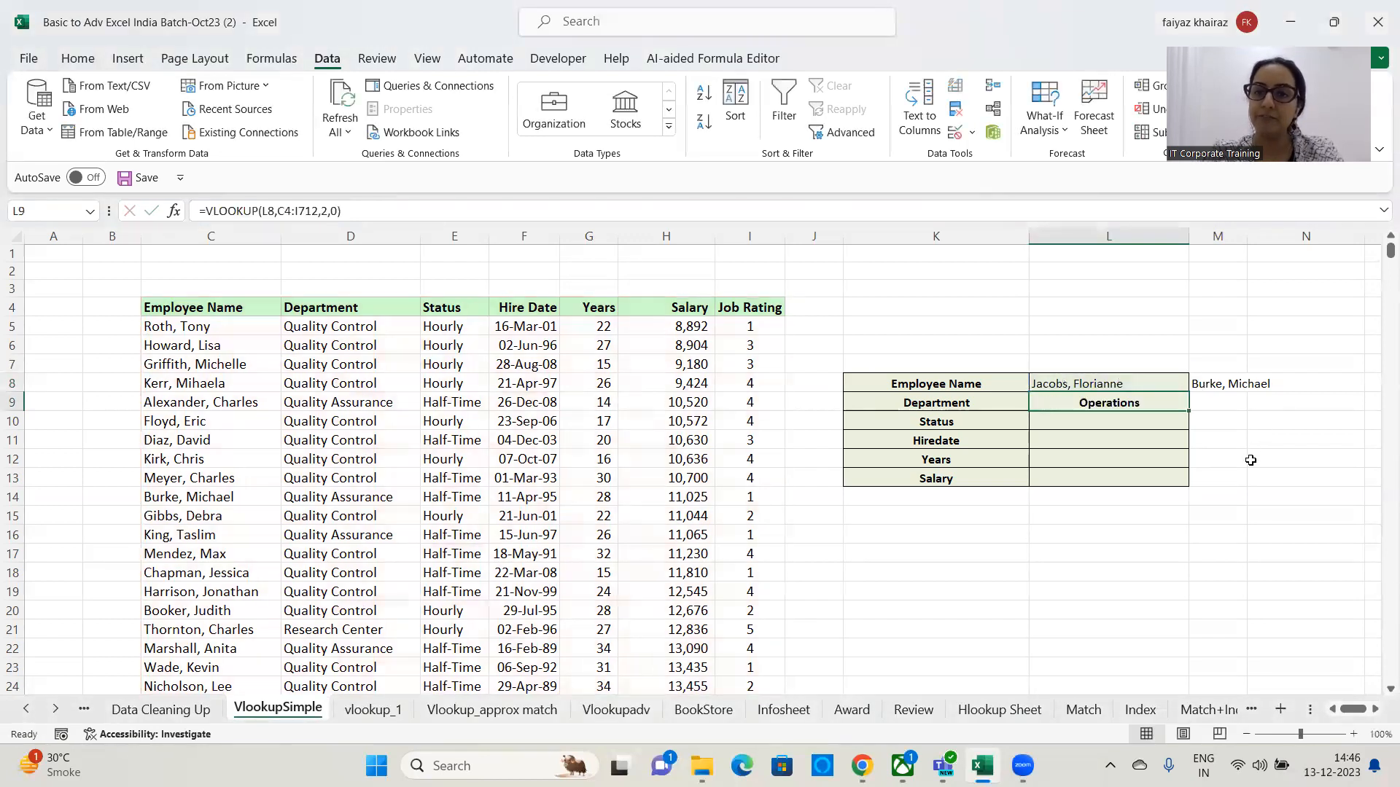
Autofit column M to fit the name in M8.
left_click(1251, 252)
double_click(1247, 235)
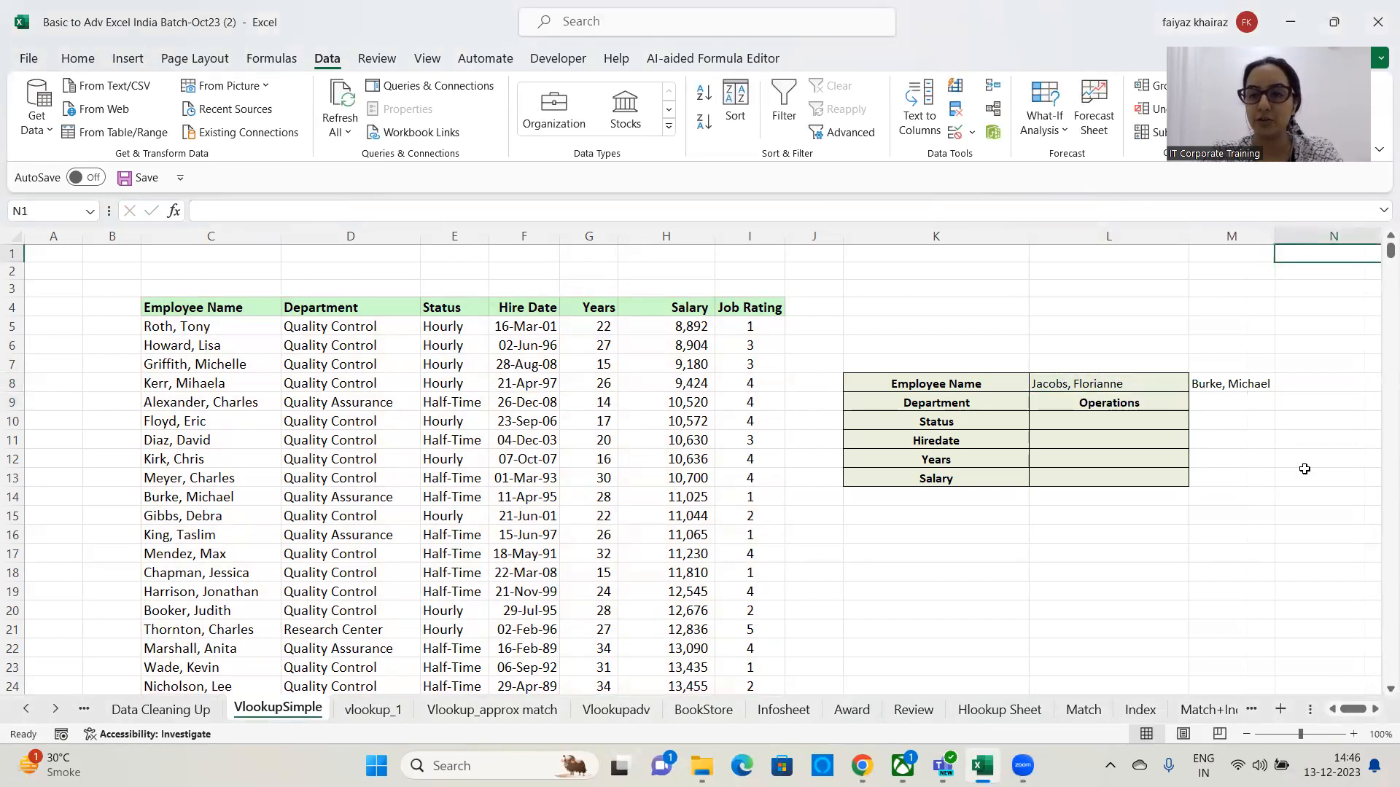
left_click(1368, 714)
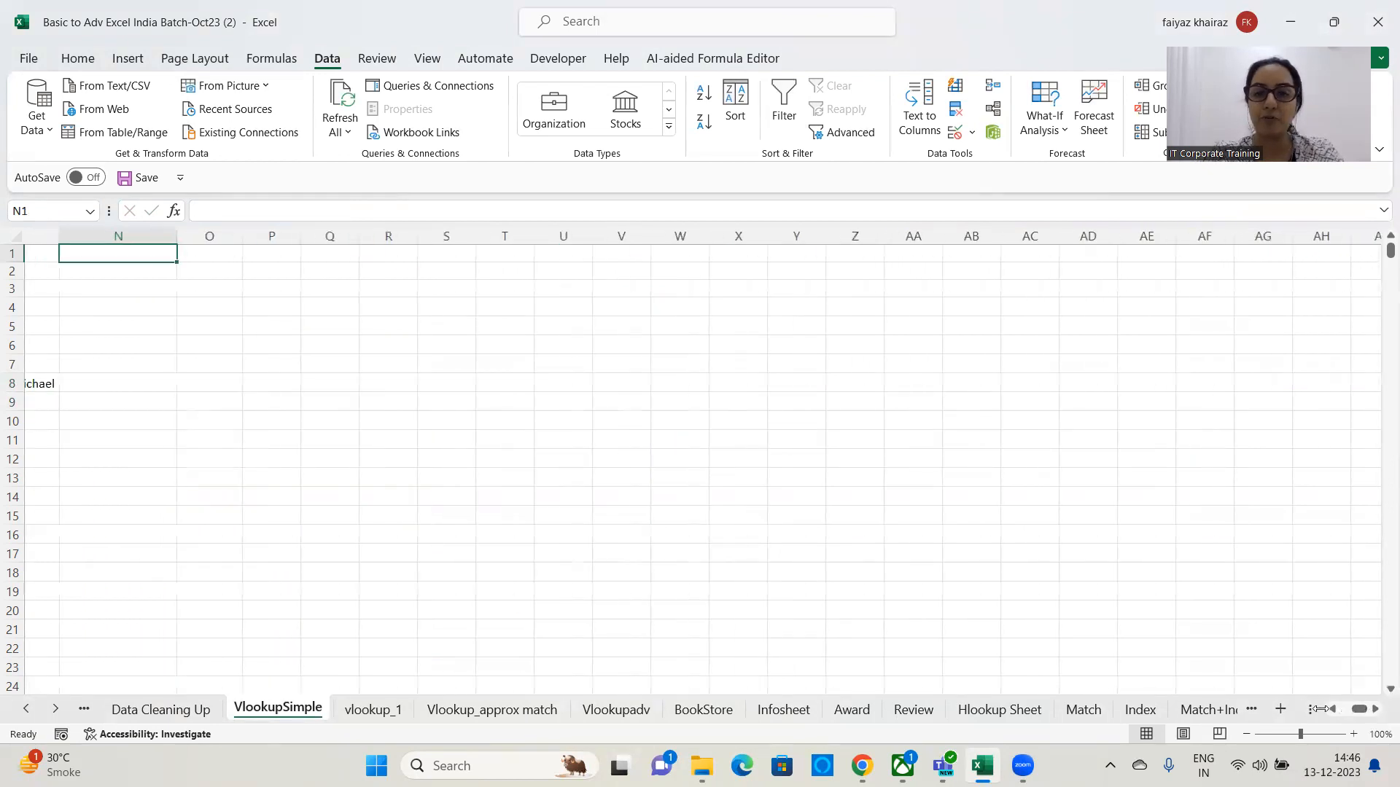
In M9, enter the formula =VLOOKUP(M8,C4:I712,2,0) and autofit column M to the department result.
left_click_drag(1357, 713, 1353, 713)
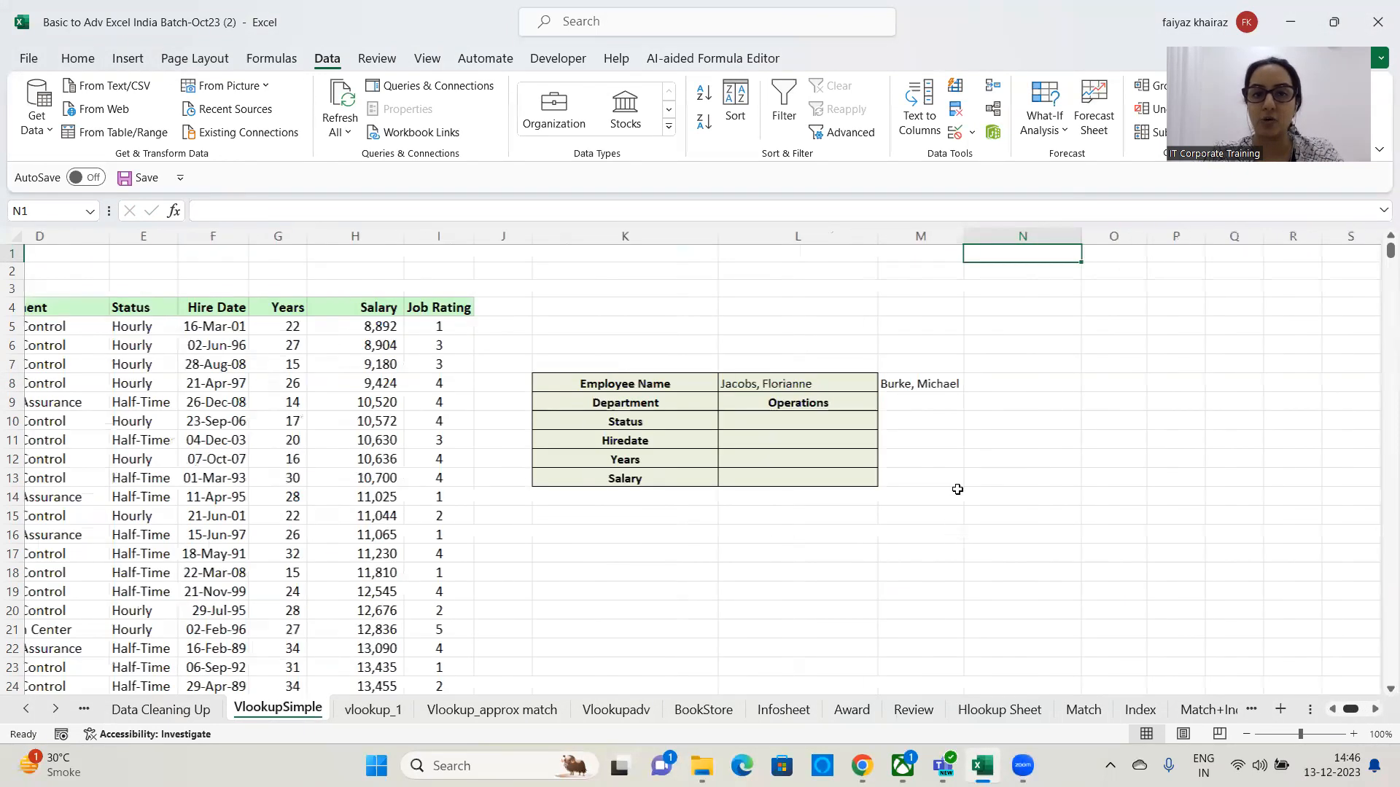
left_click(949, 405)
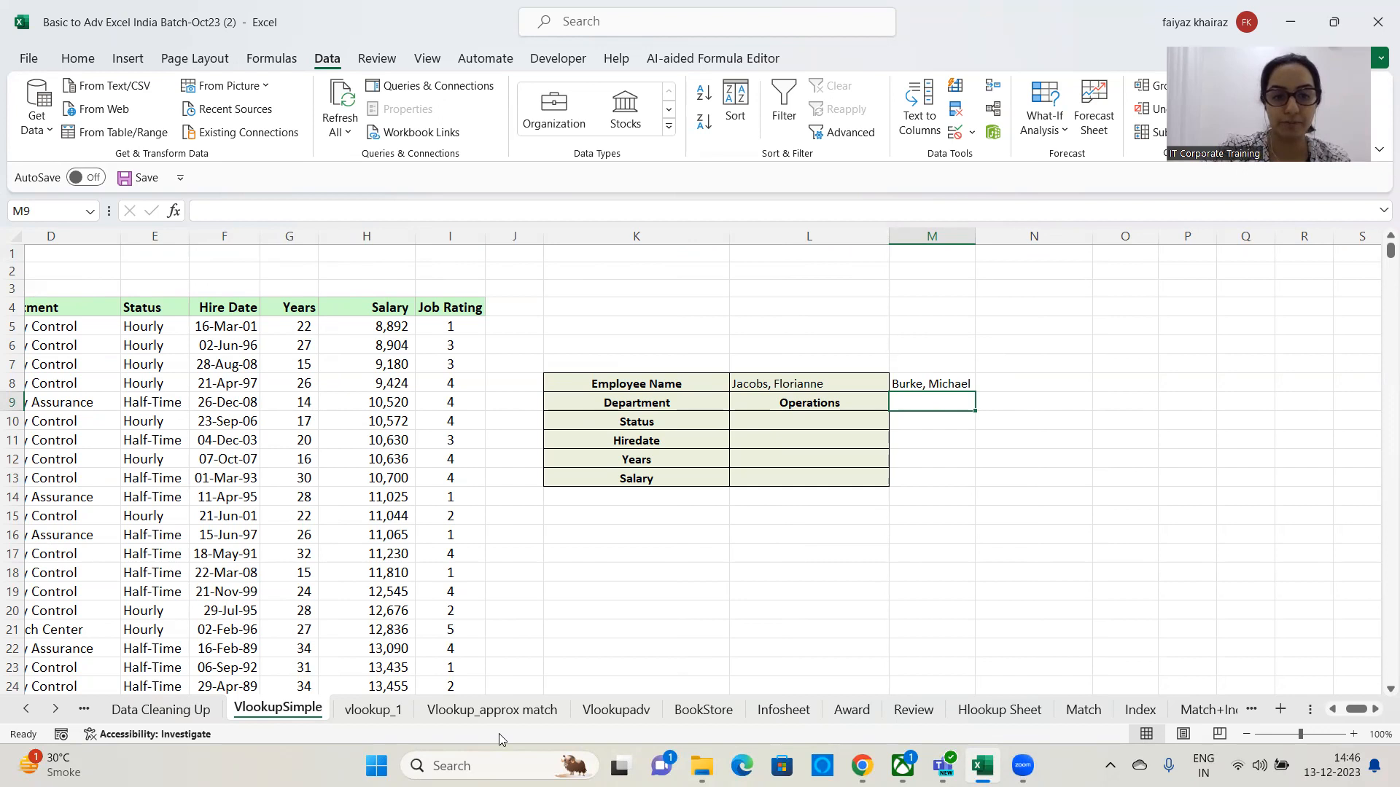
left_click(786, 330)
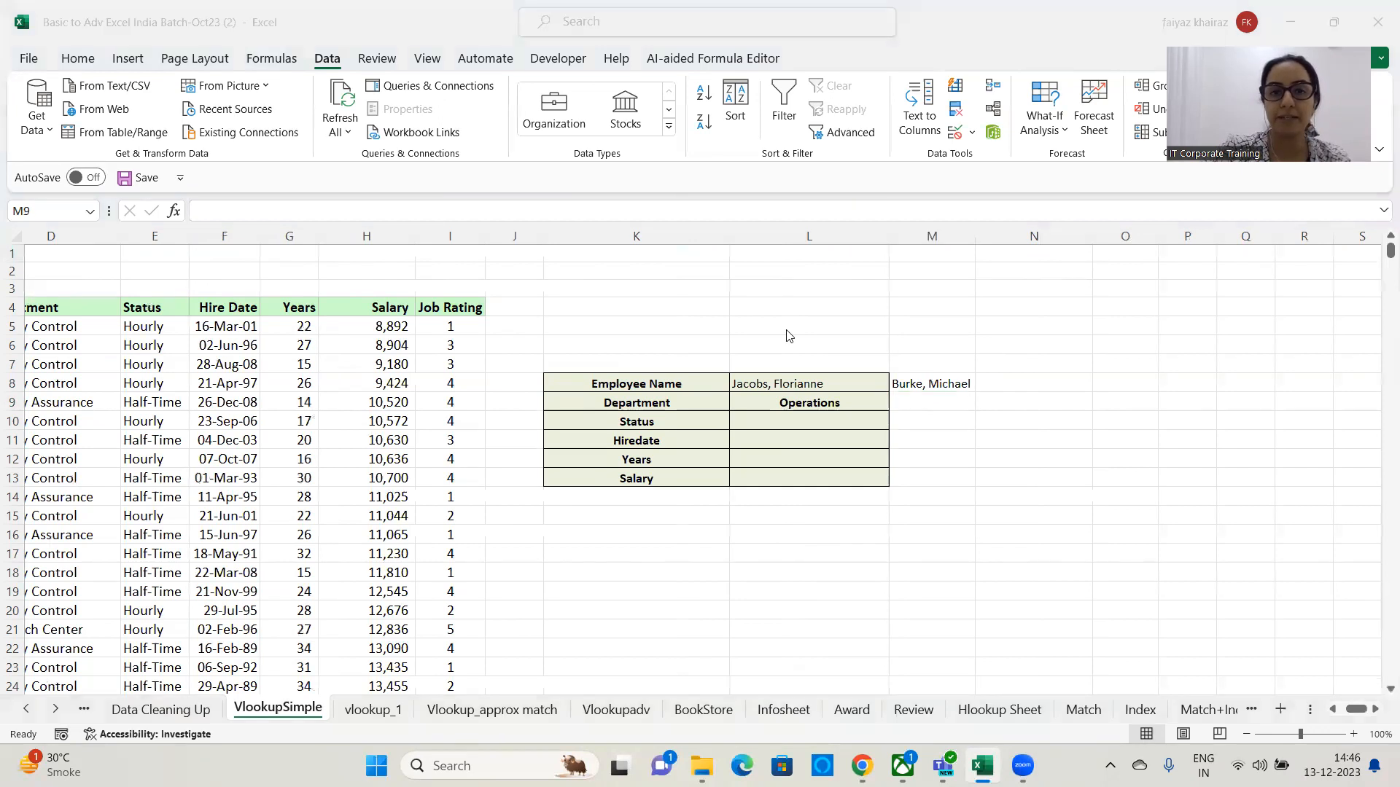
left_click(939, 403)
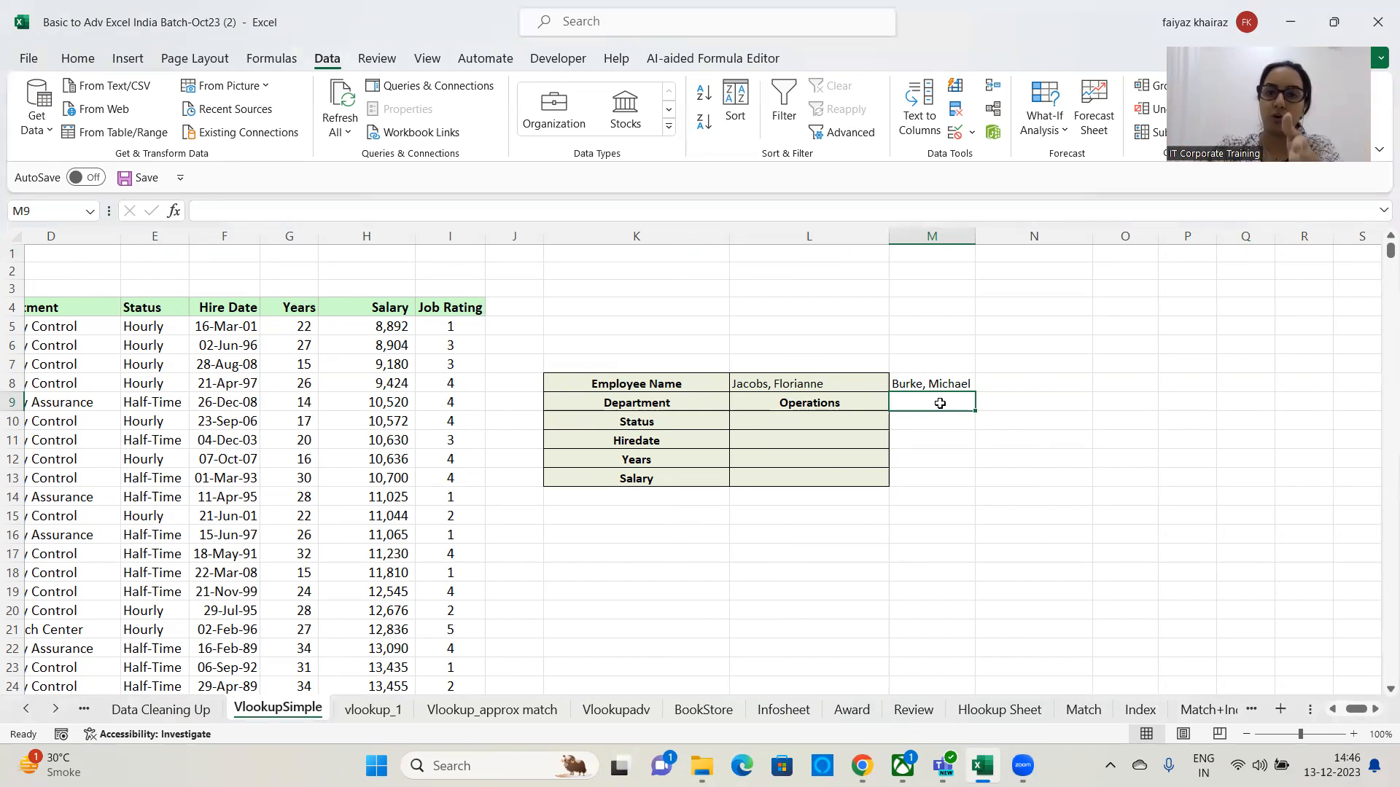
type("=vlookup(")
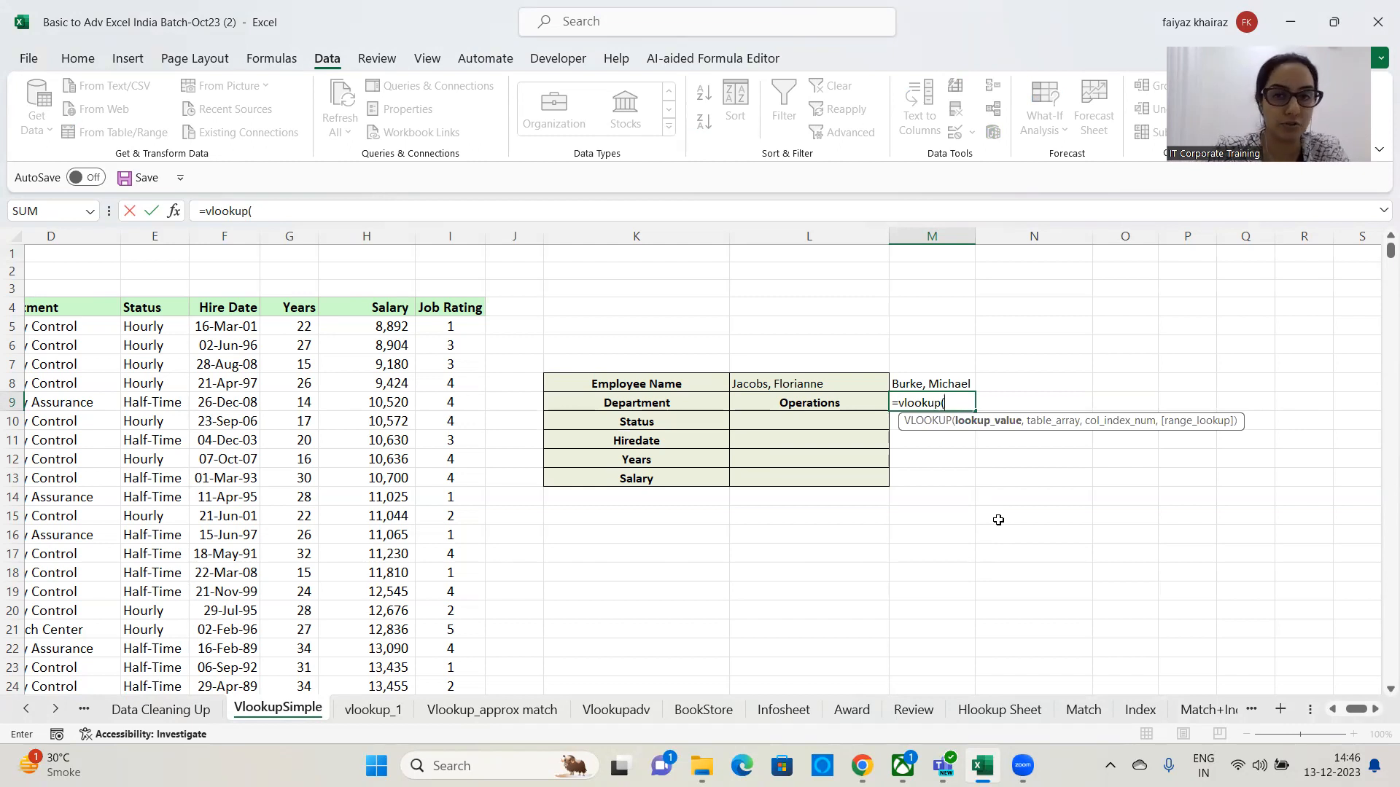
left_click(938, 384)
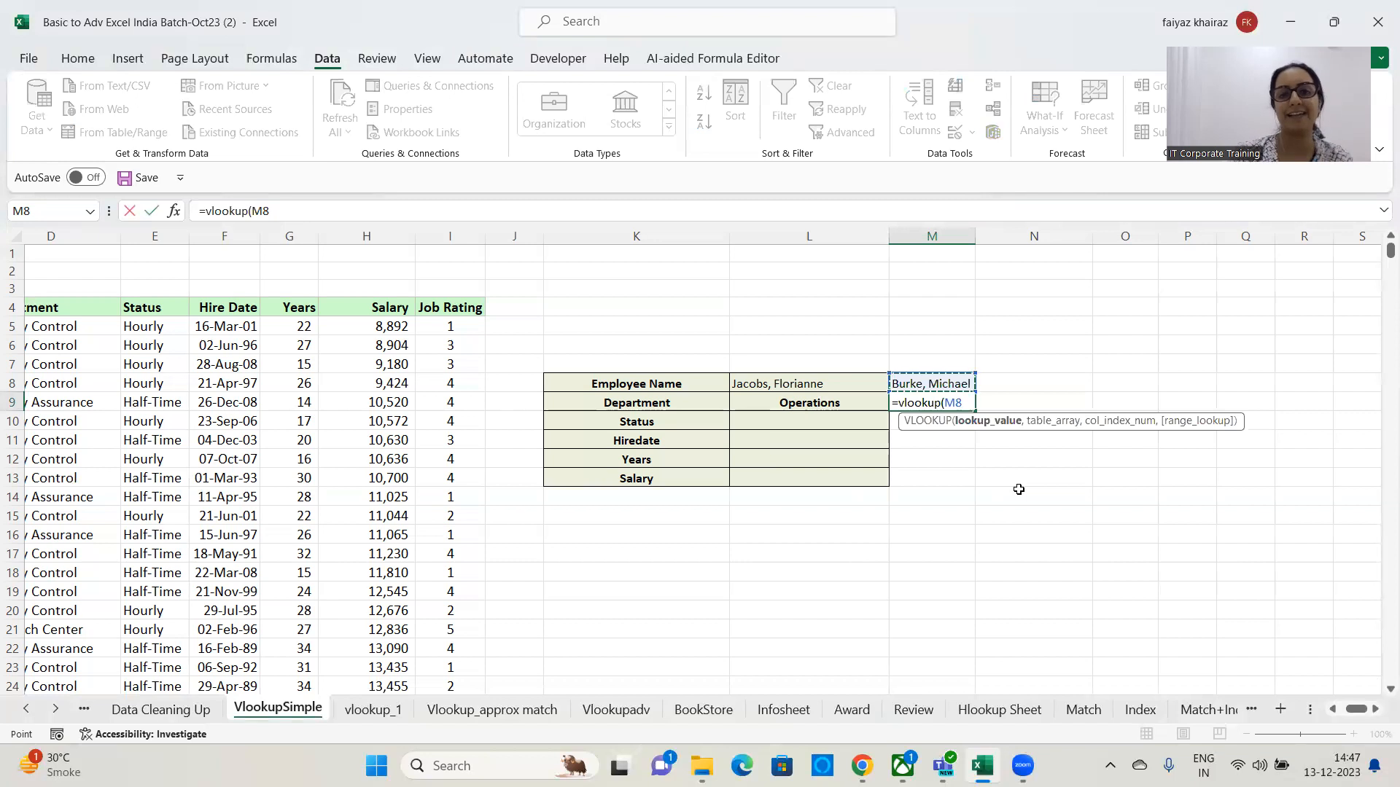
type(",")
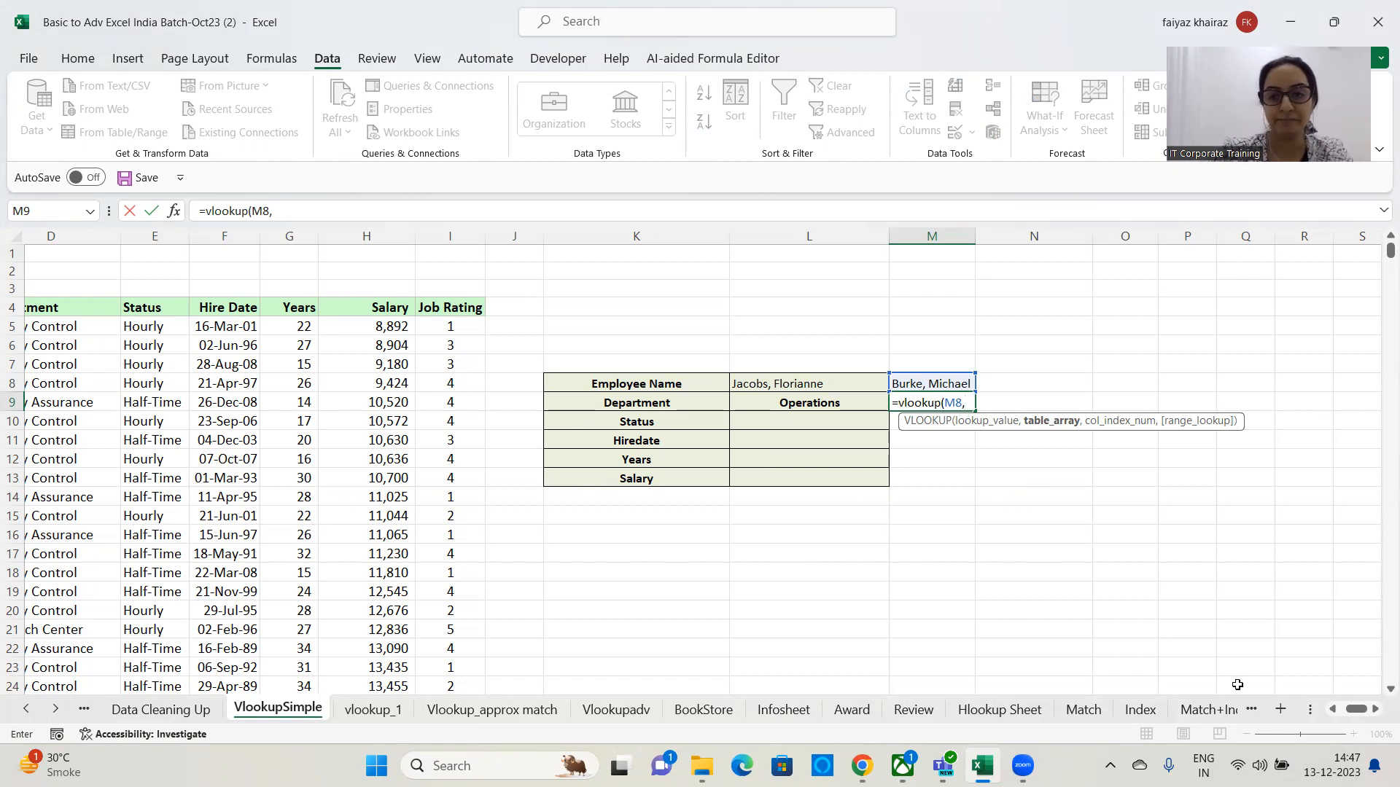
left_click(1336, 710)
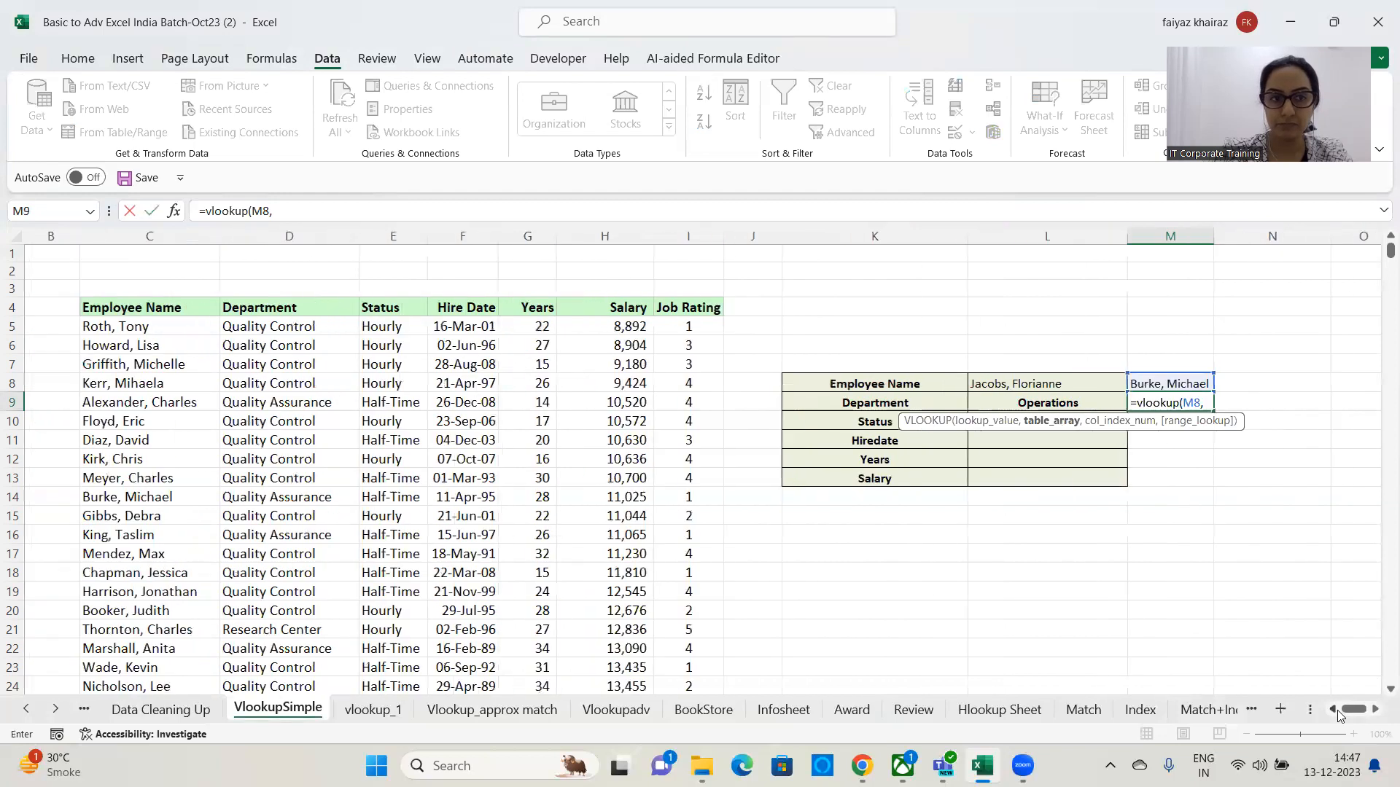
left_click(1336, 710)
left_click(237, 308)
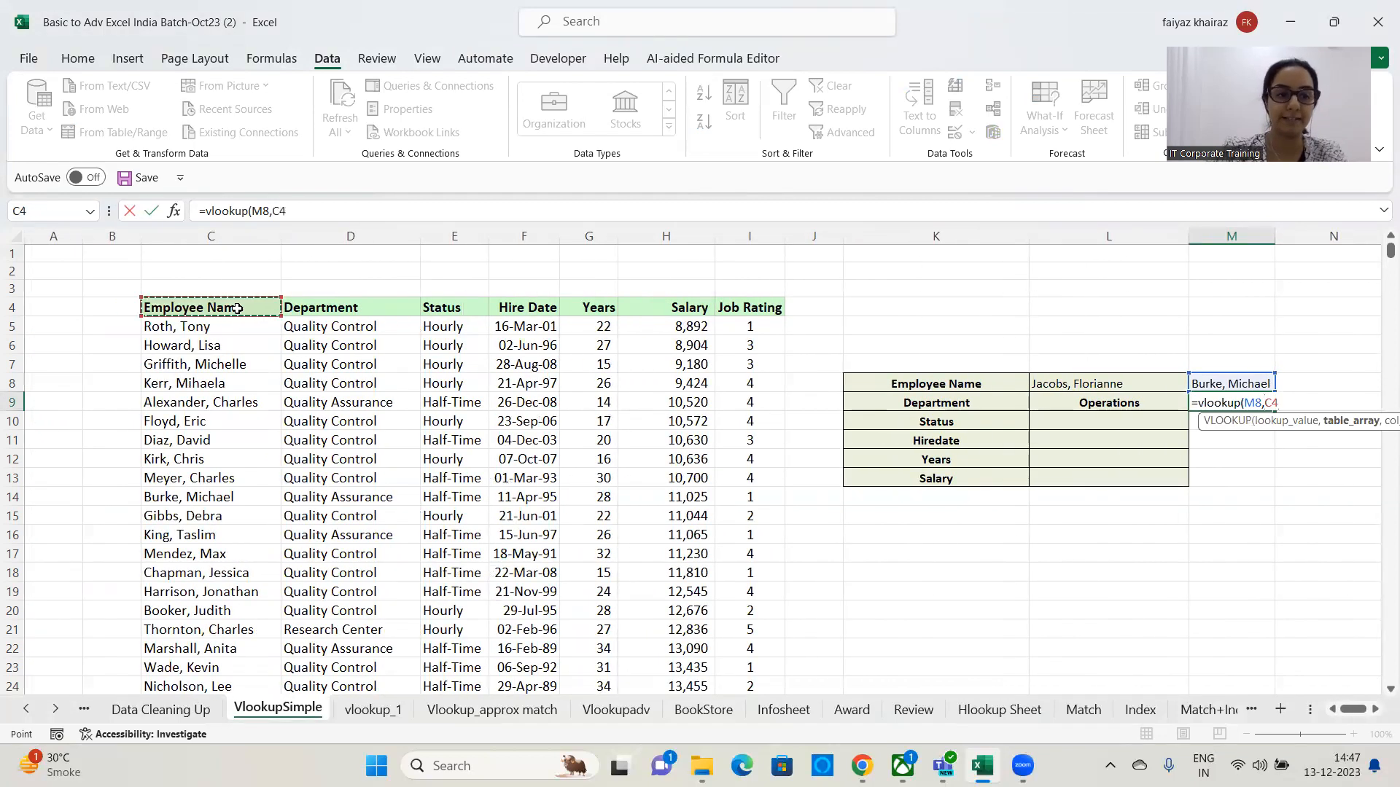
key("ctrl+shift+Right")
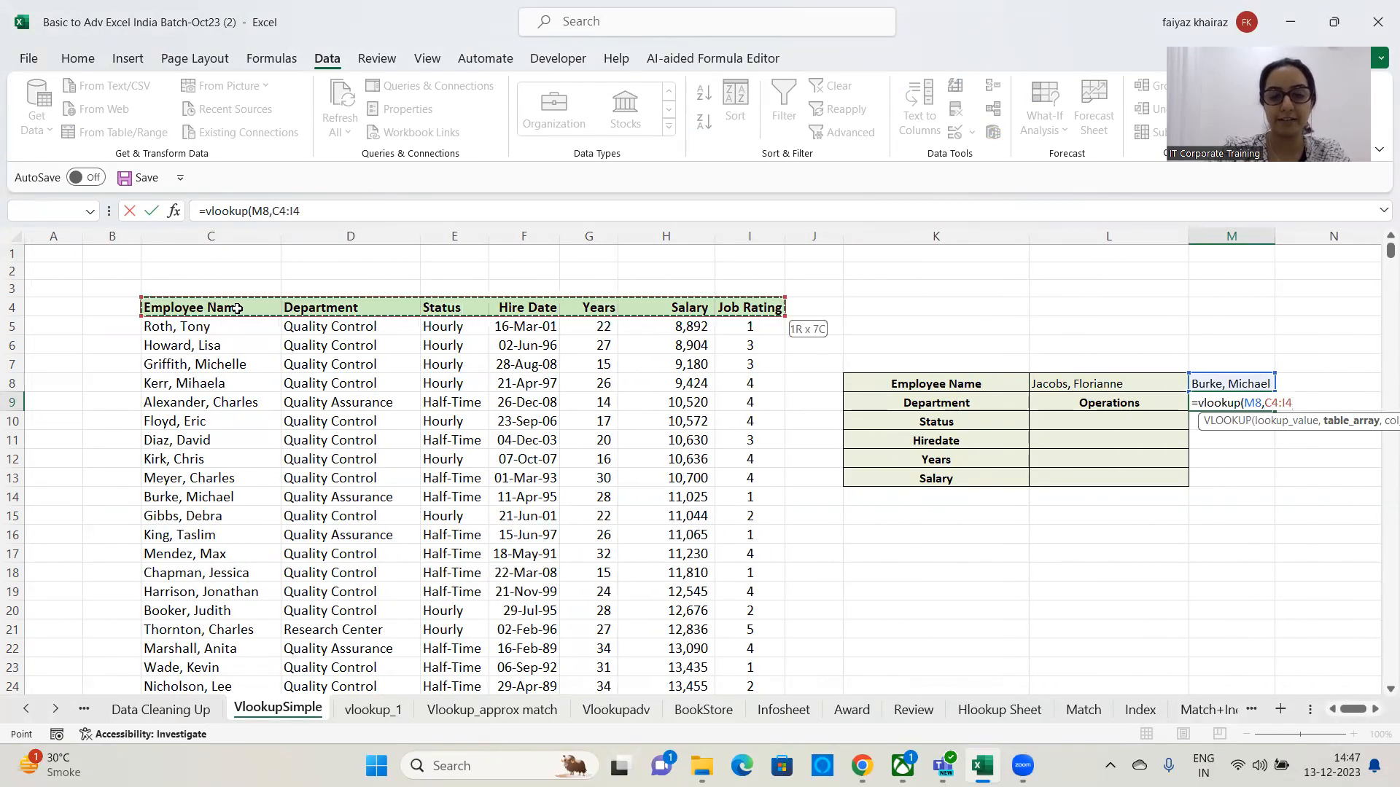
key("ctrl+shift+Down")
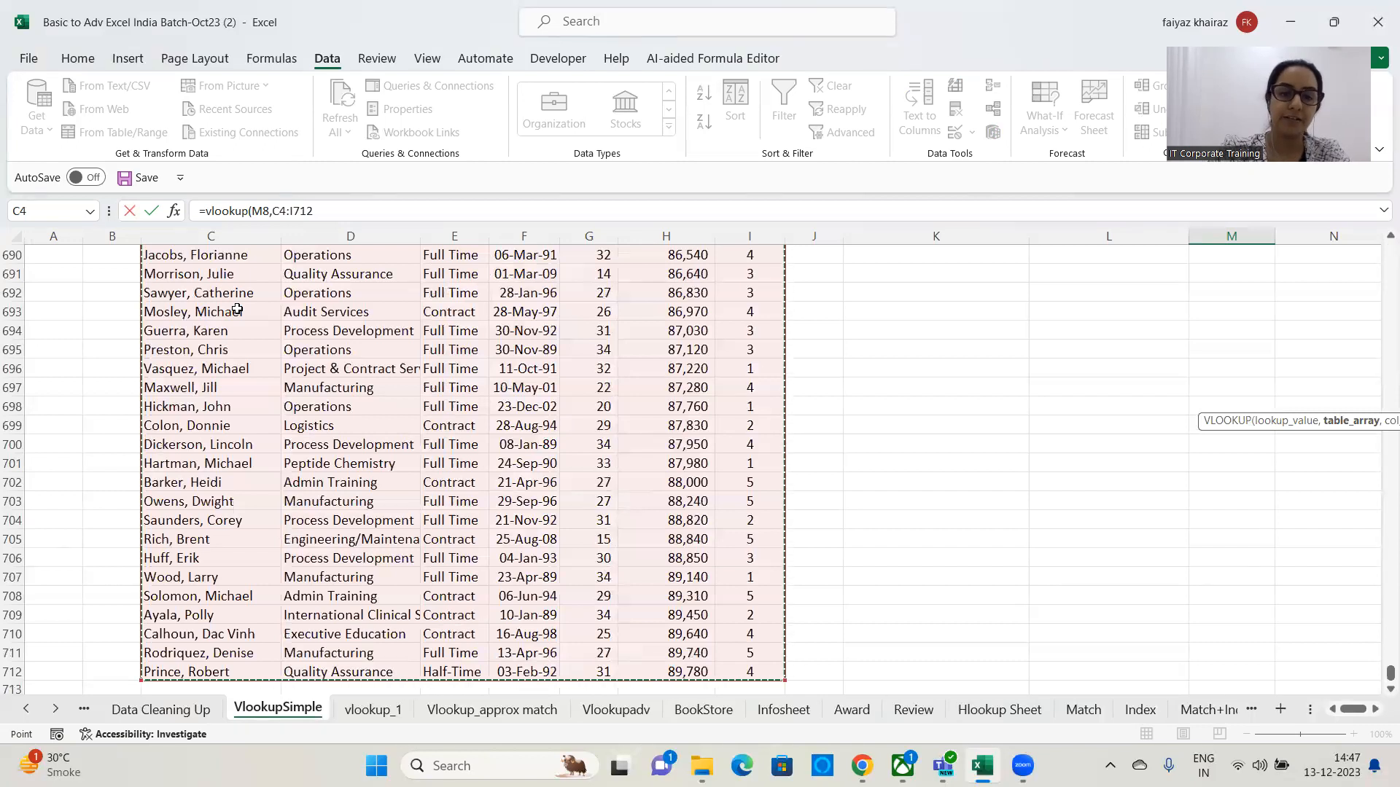
type(",")
scroll(237, 309, "up", 20)
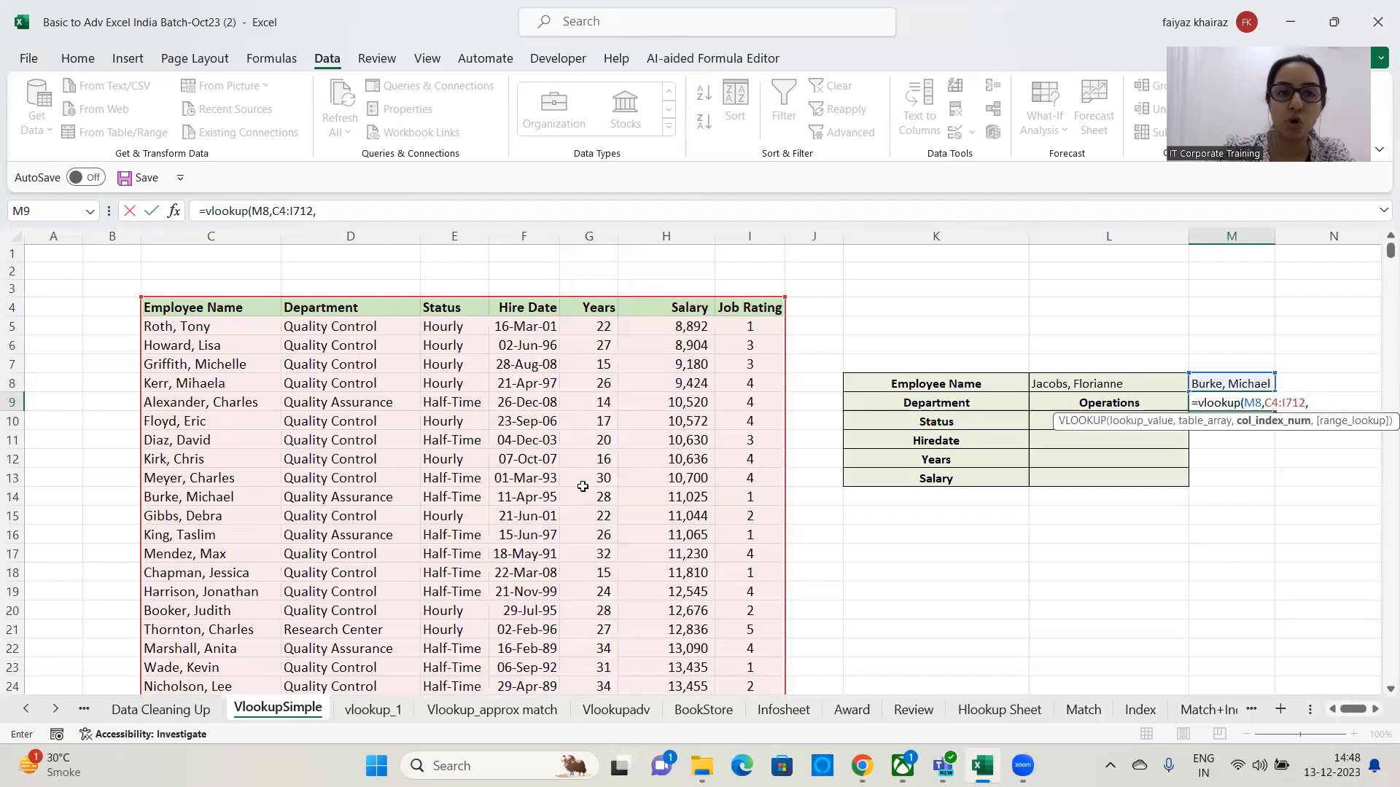
type("2")
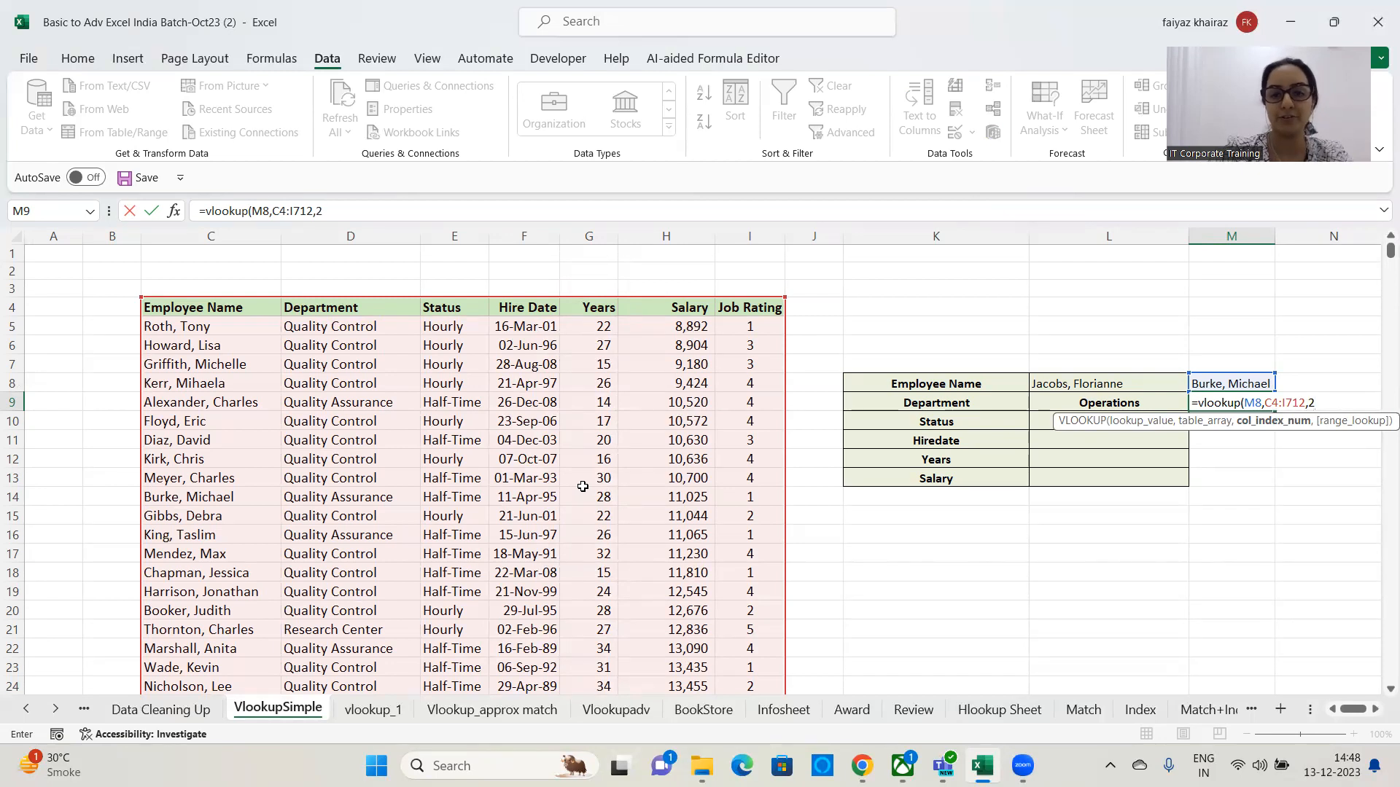
type(",")
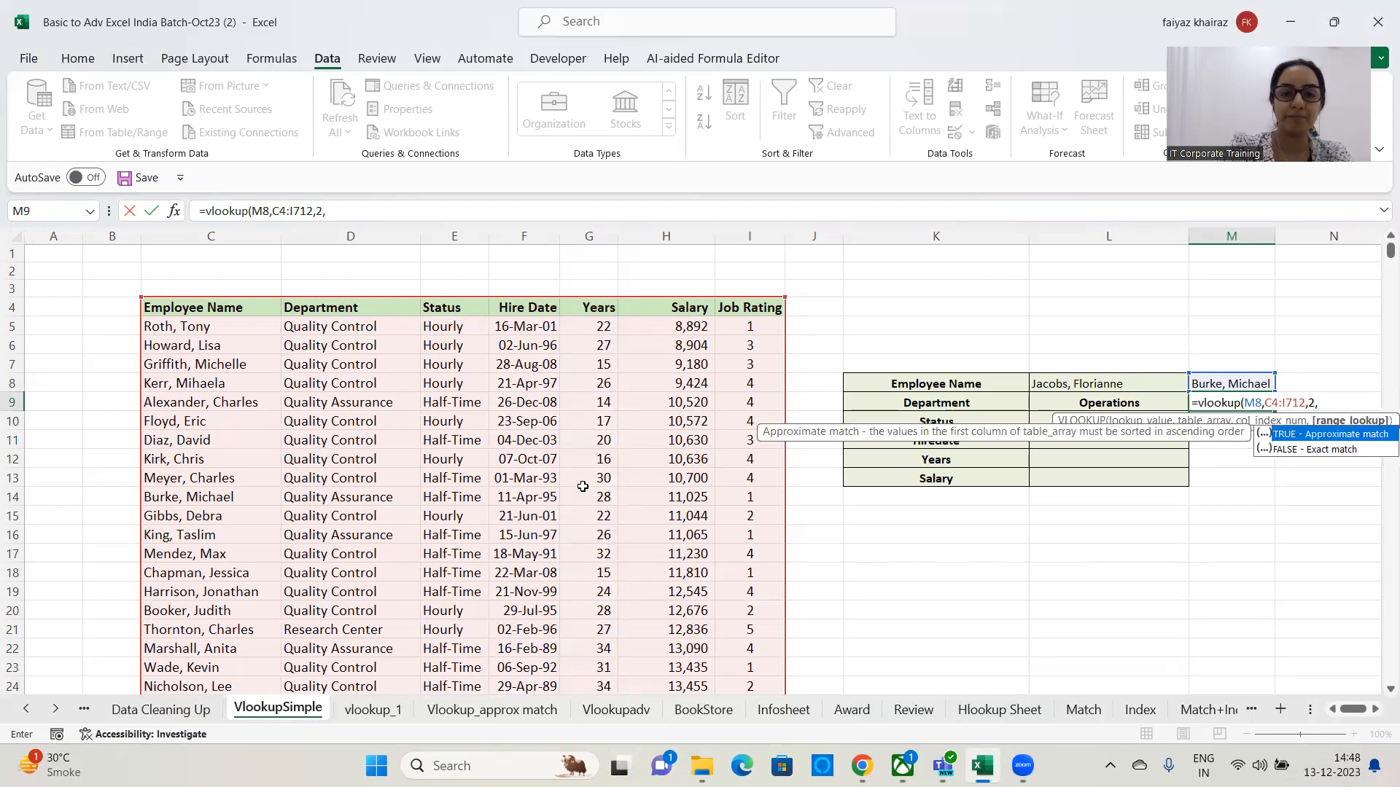
type("0")
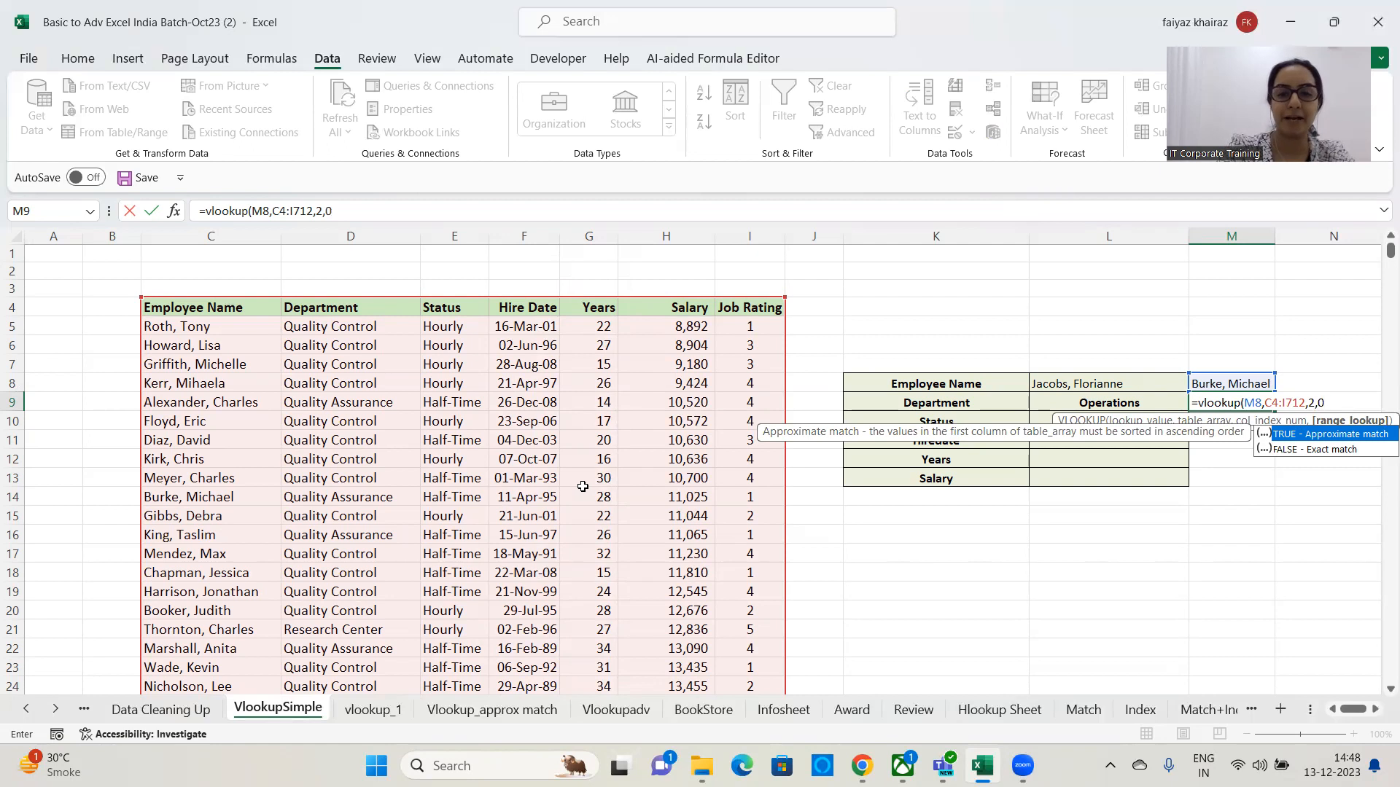
type(")")
key("ctrl+Return")
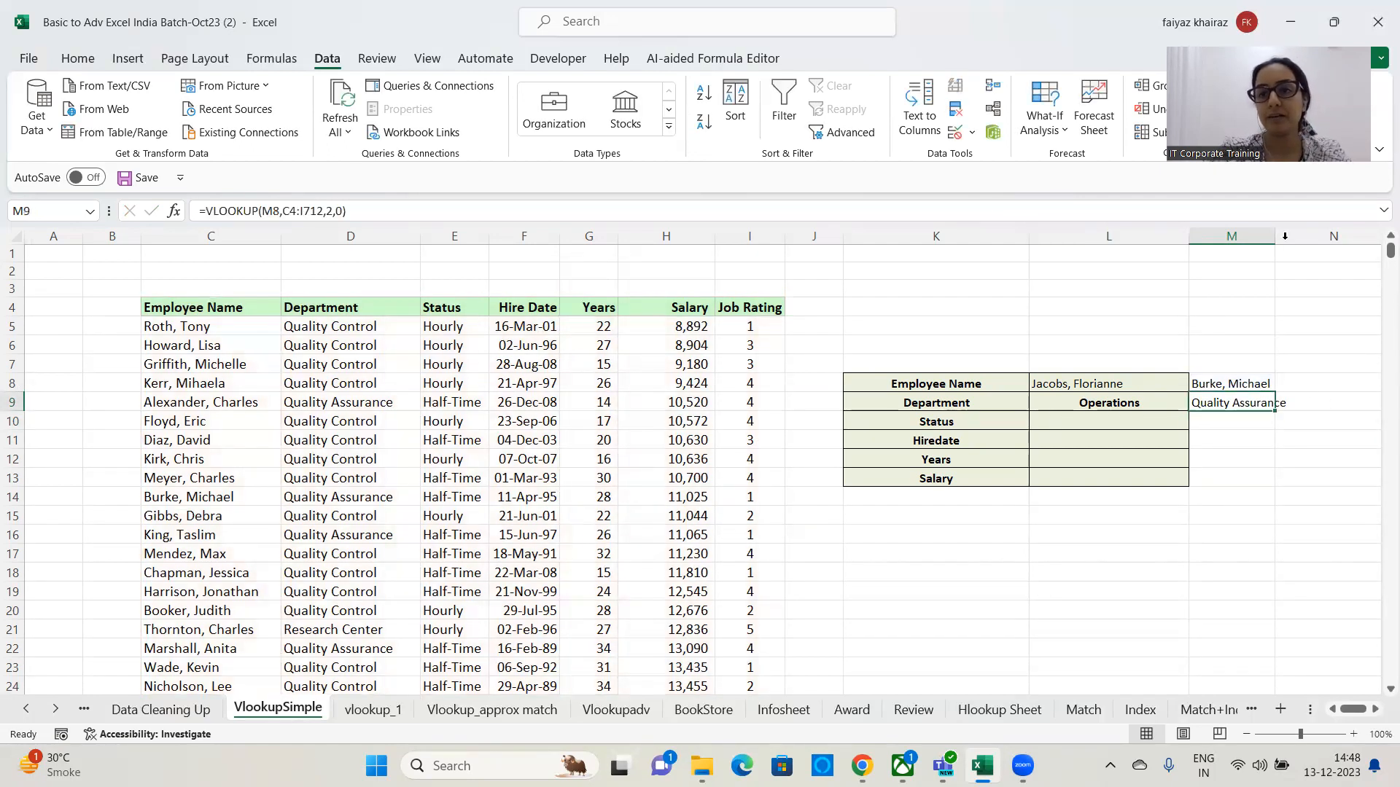
double_click(1275, 235)
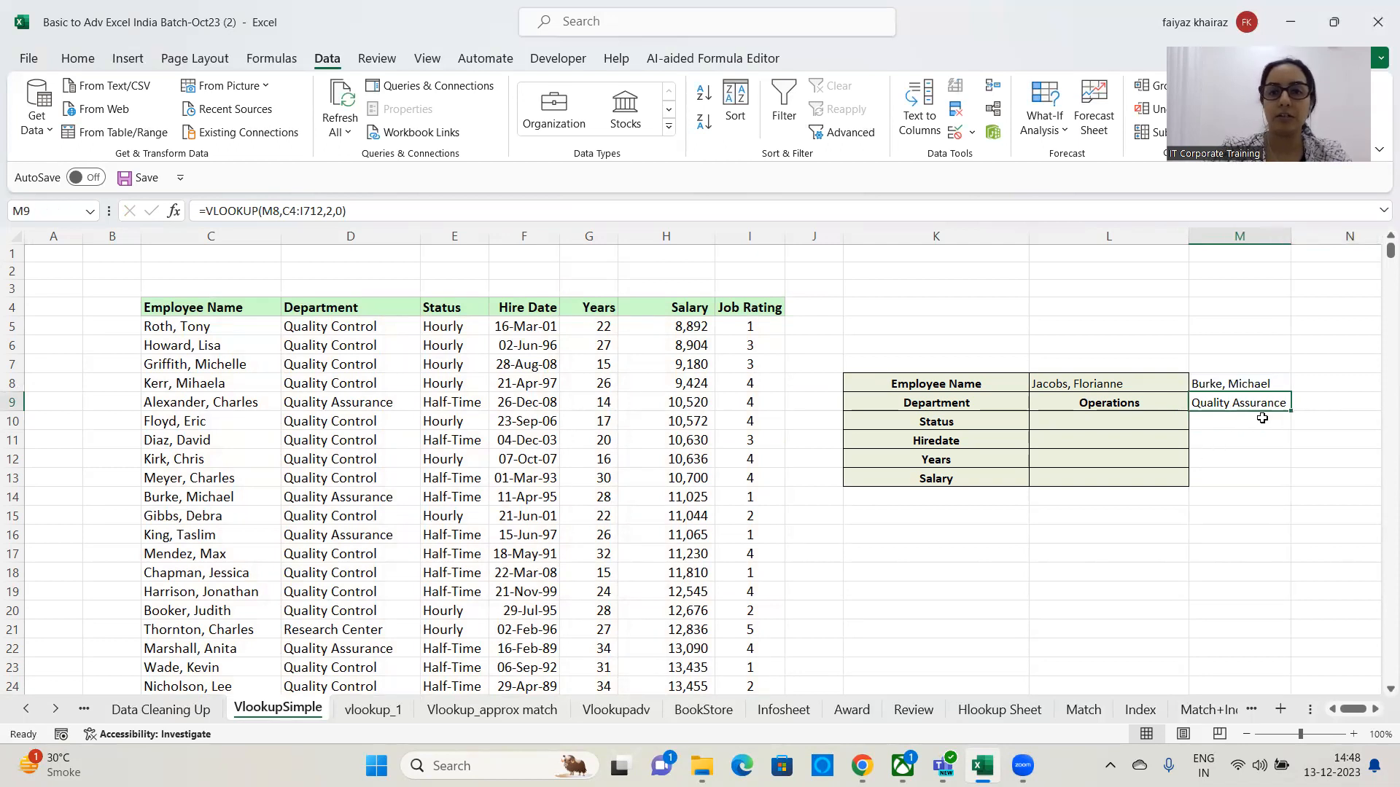
Test M9's department lookup by picking several different employee names from M8's dropdown list.
left_click(1252, 387)
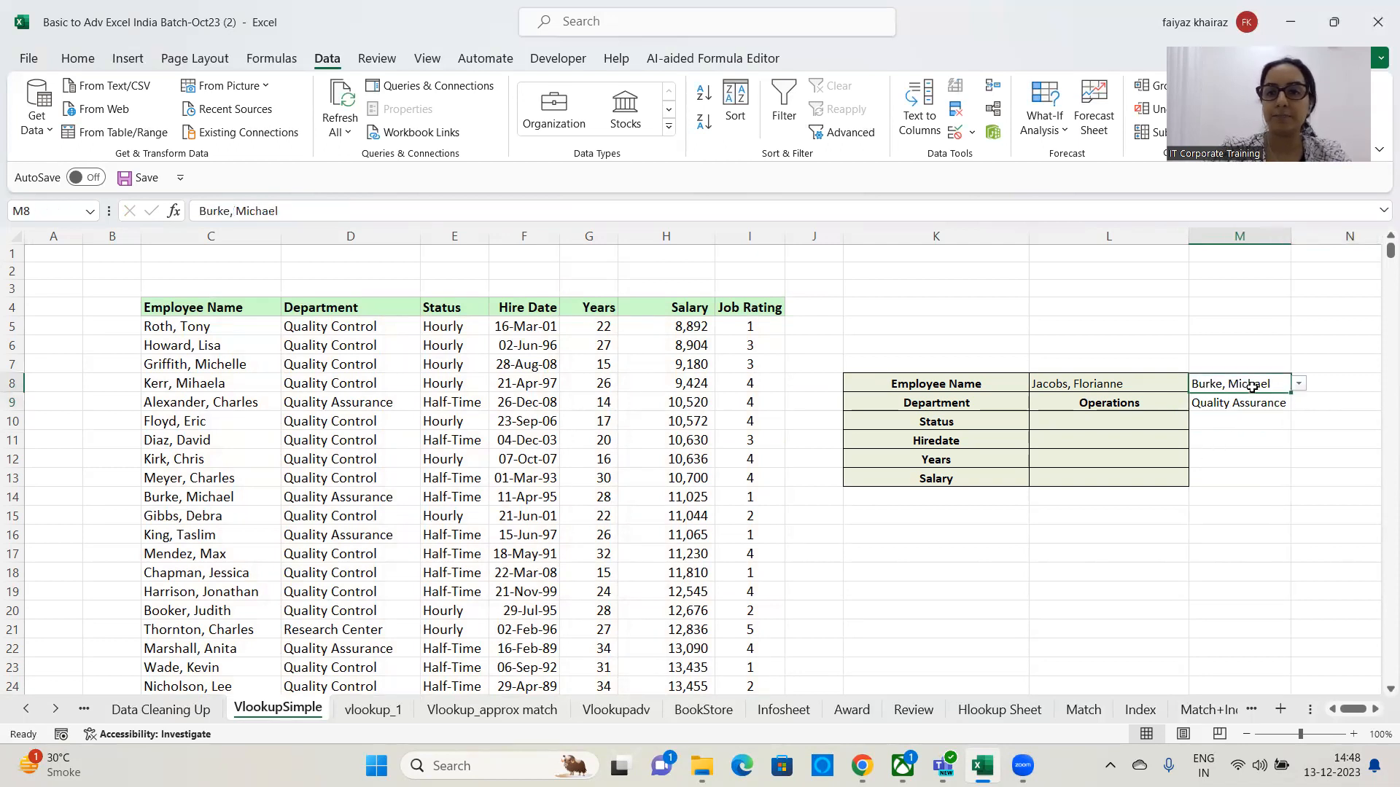
left_click(1299, 384)
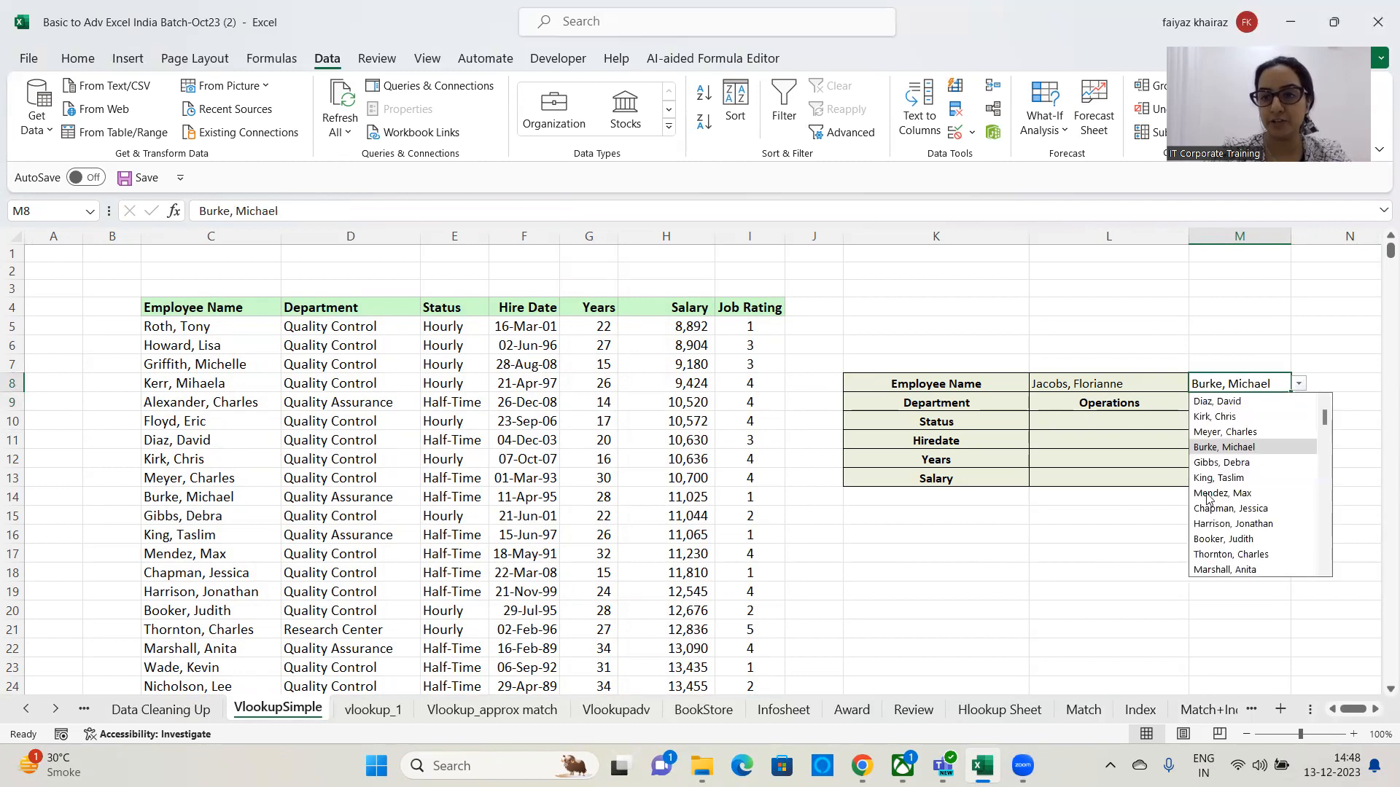
left_click(1214, 538)
left_click(1300, 384)
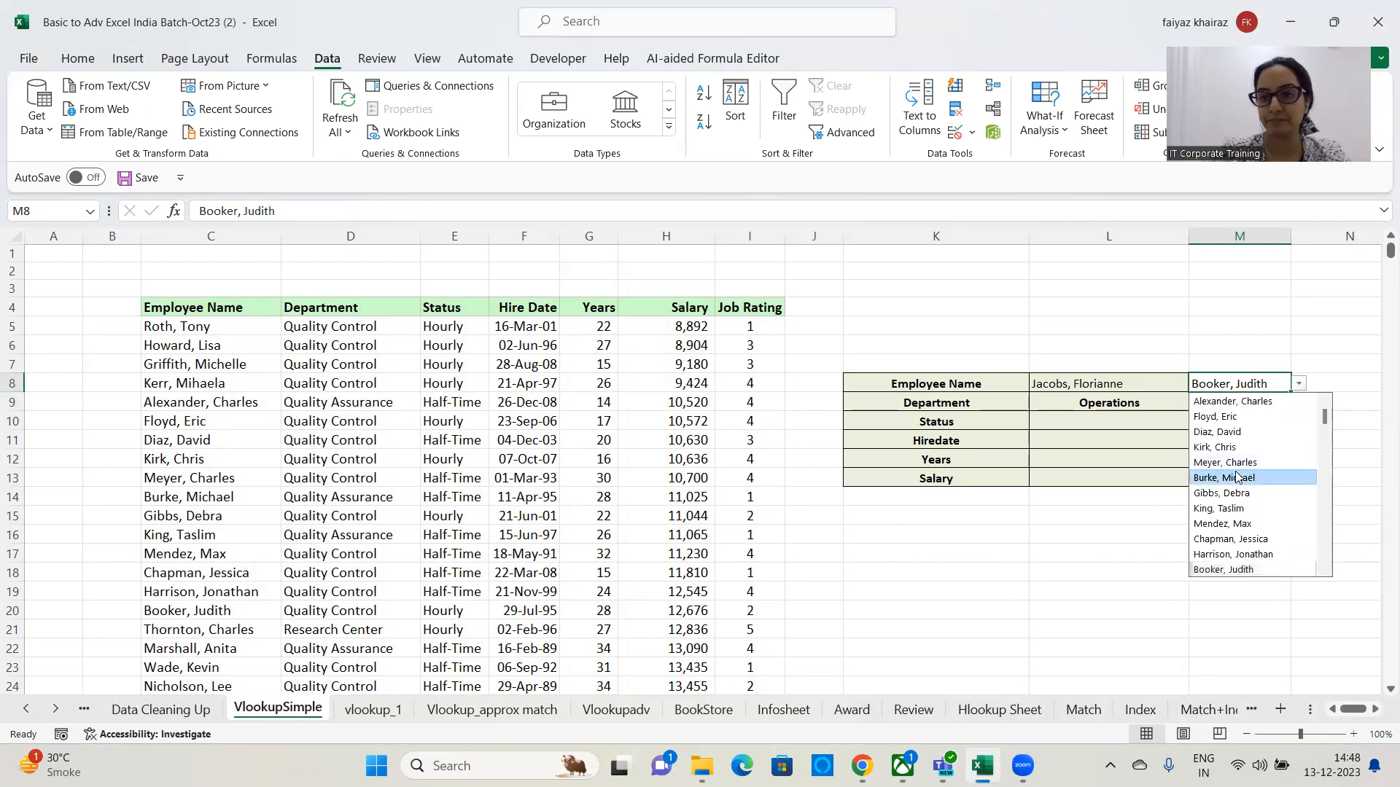
left_click(1241, 473)
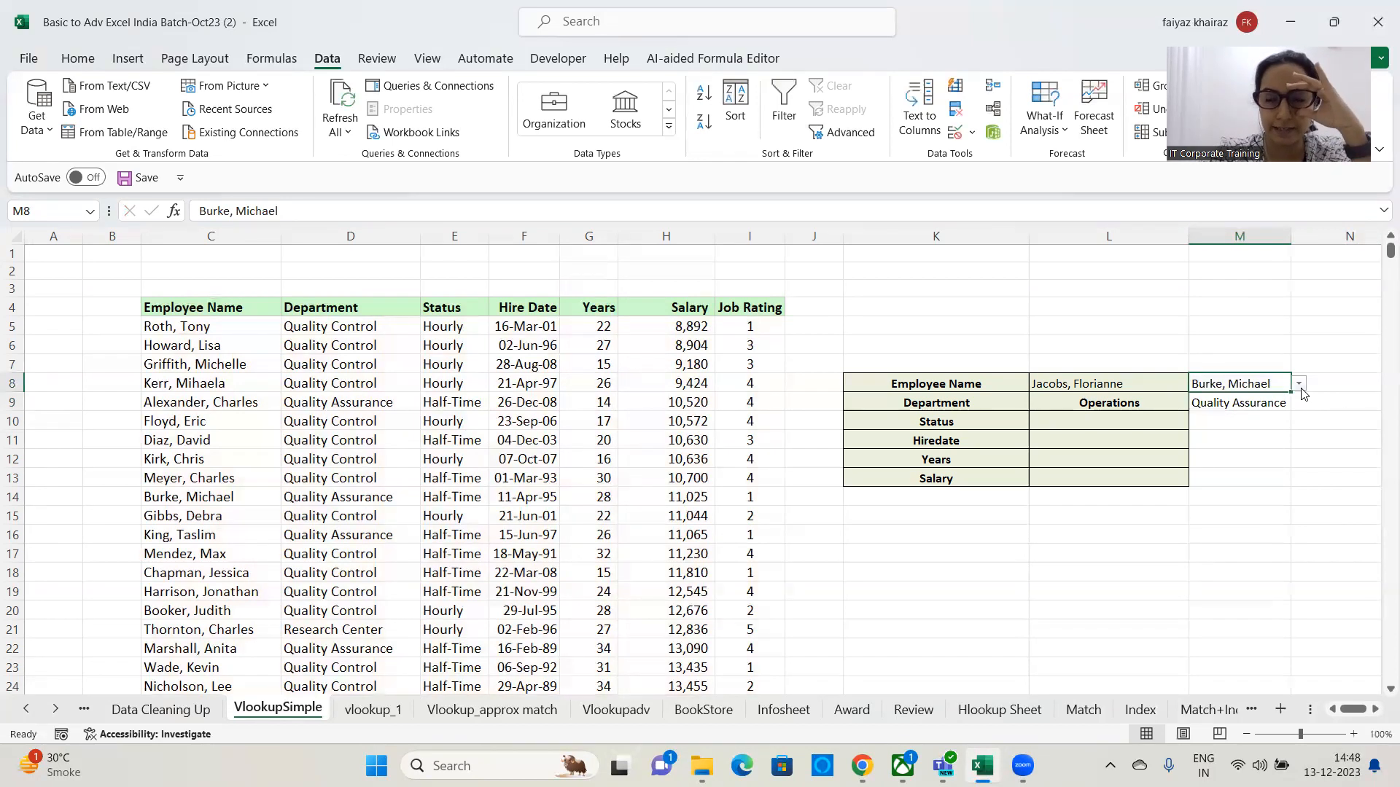
left_click(1300, 385)
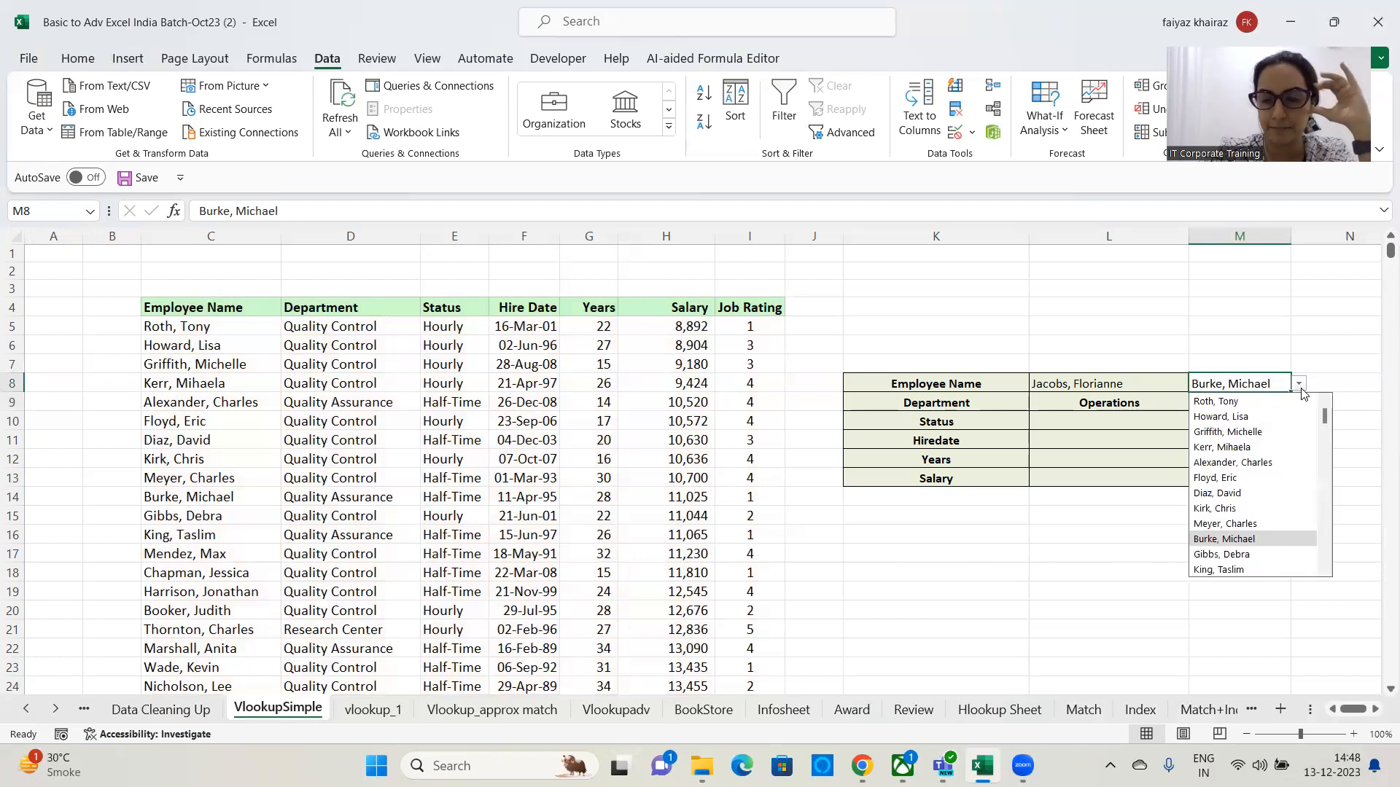
left_click(1210, 498)
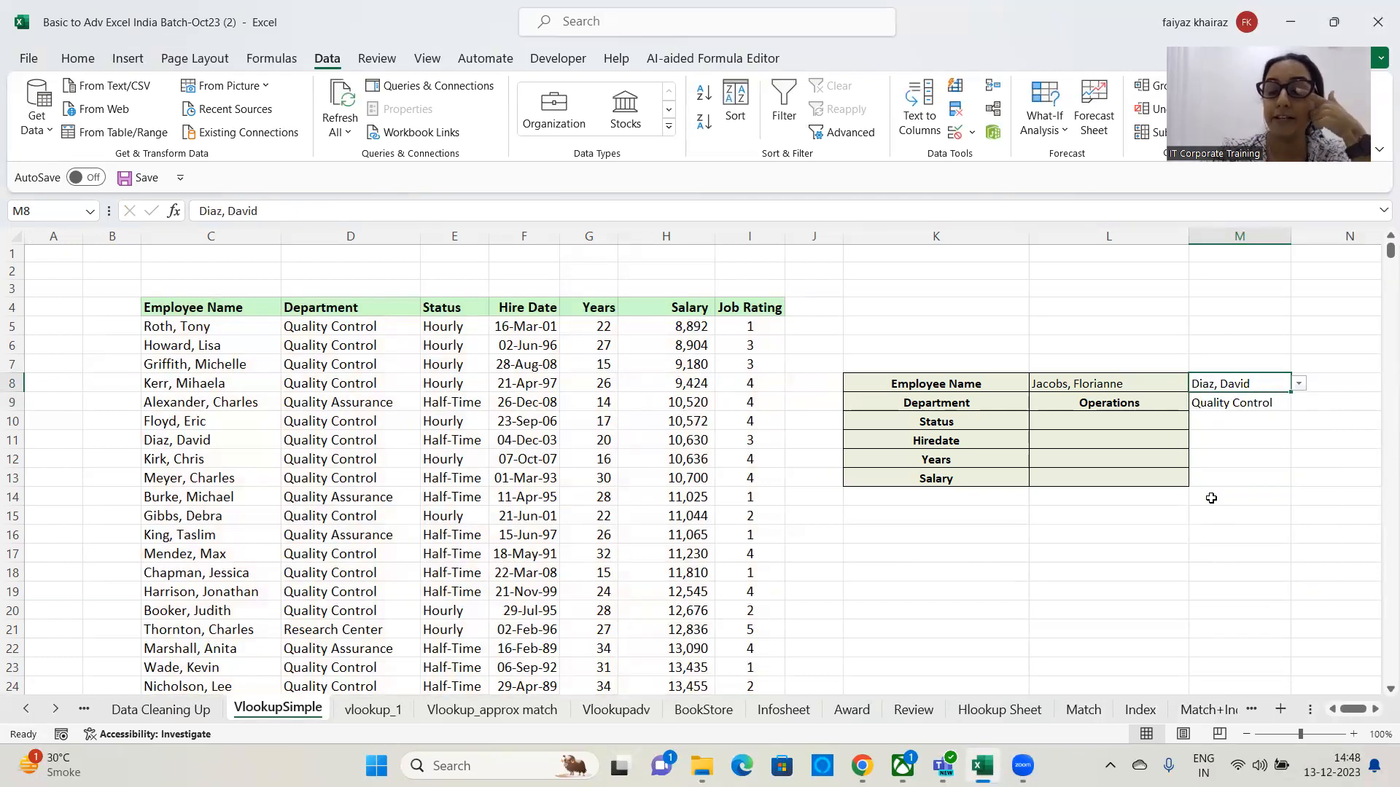
left_click(1301, 385)
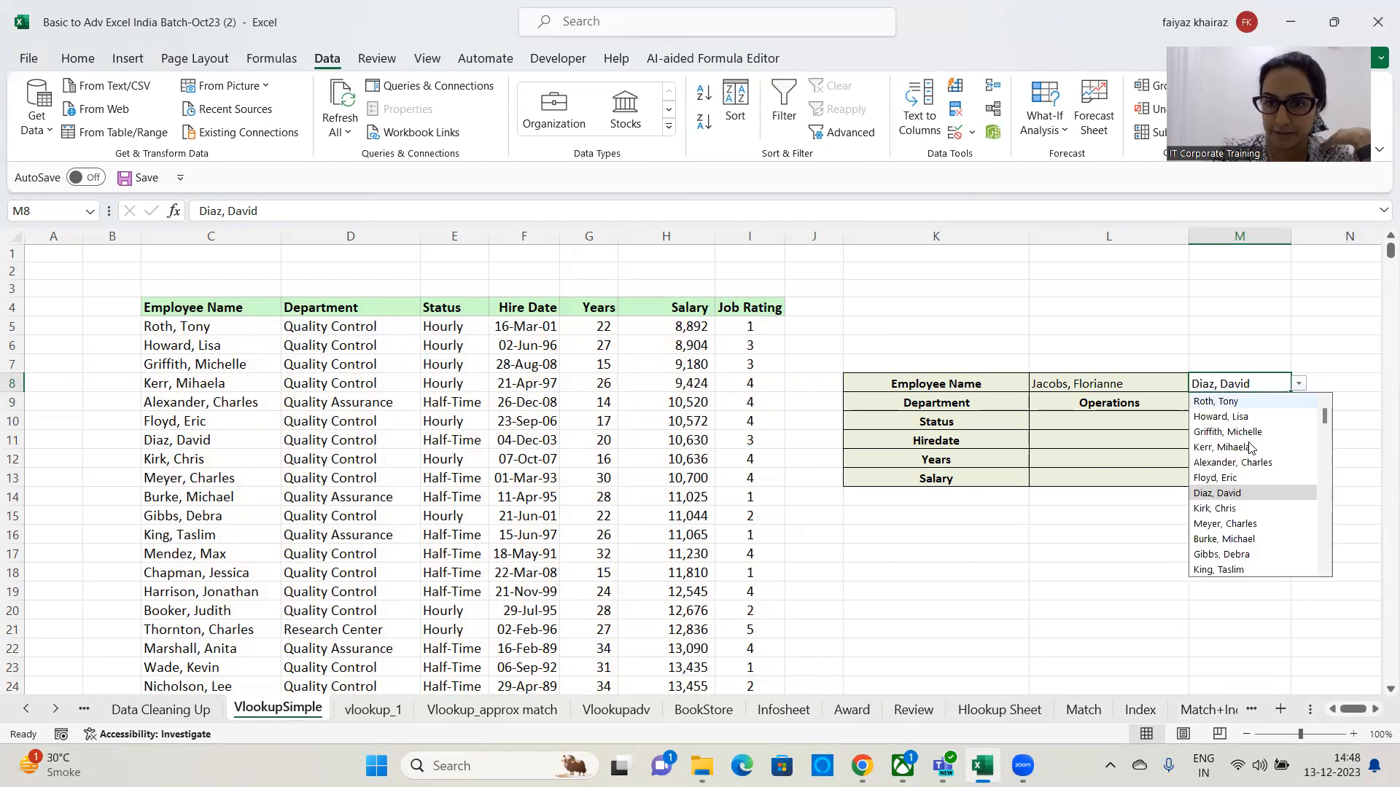
left_click(1239, 417)
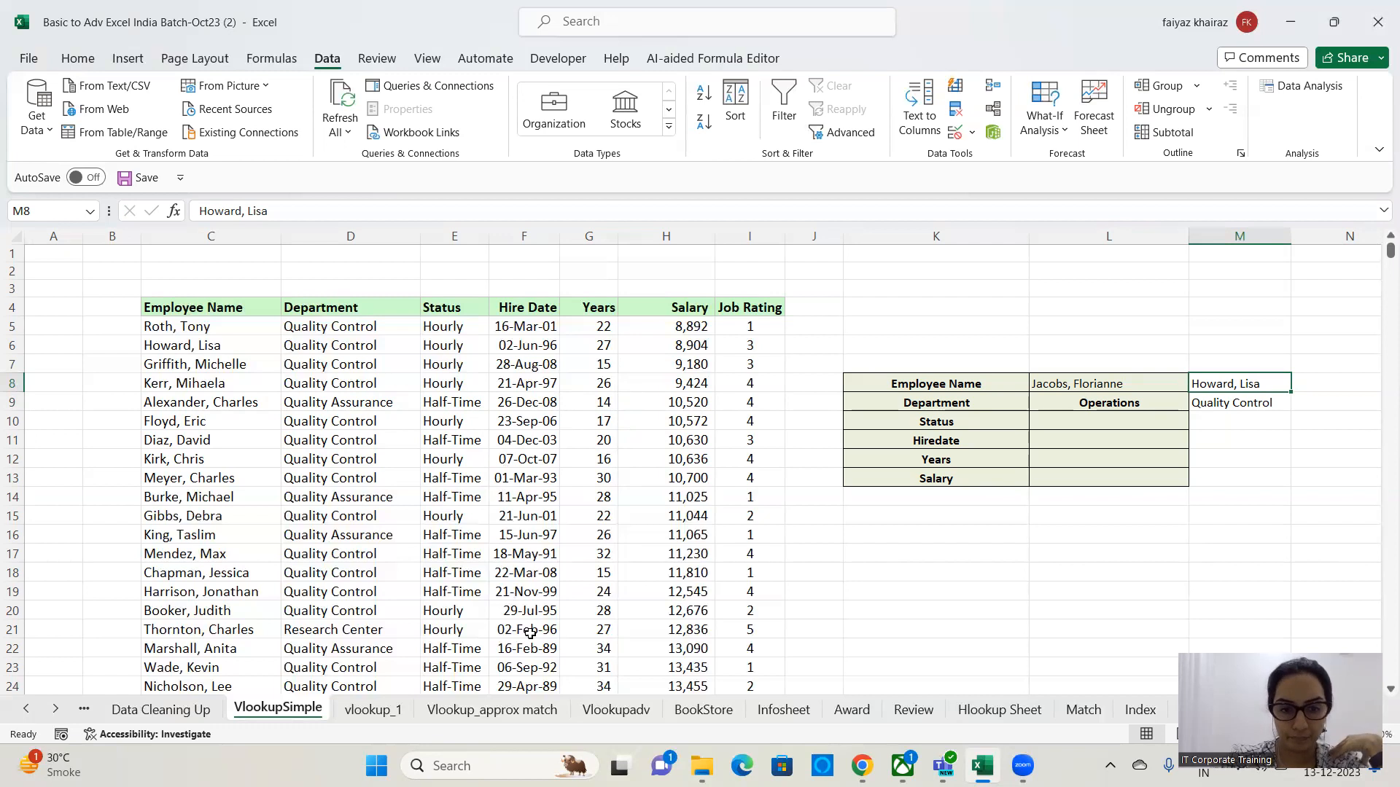
In L10, enter the formula =VLOOKUP(L8,C4:I712,3,0) to return the employee's status.
left_click(1089, 425)
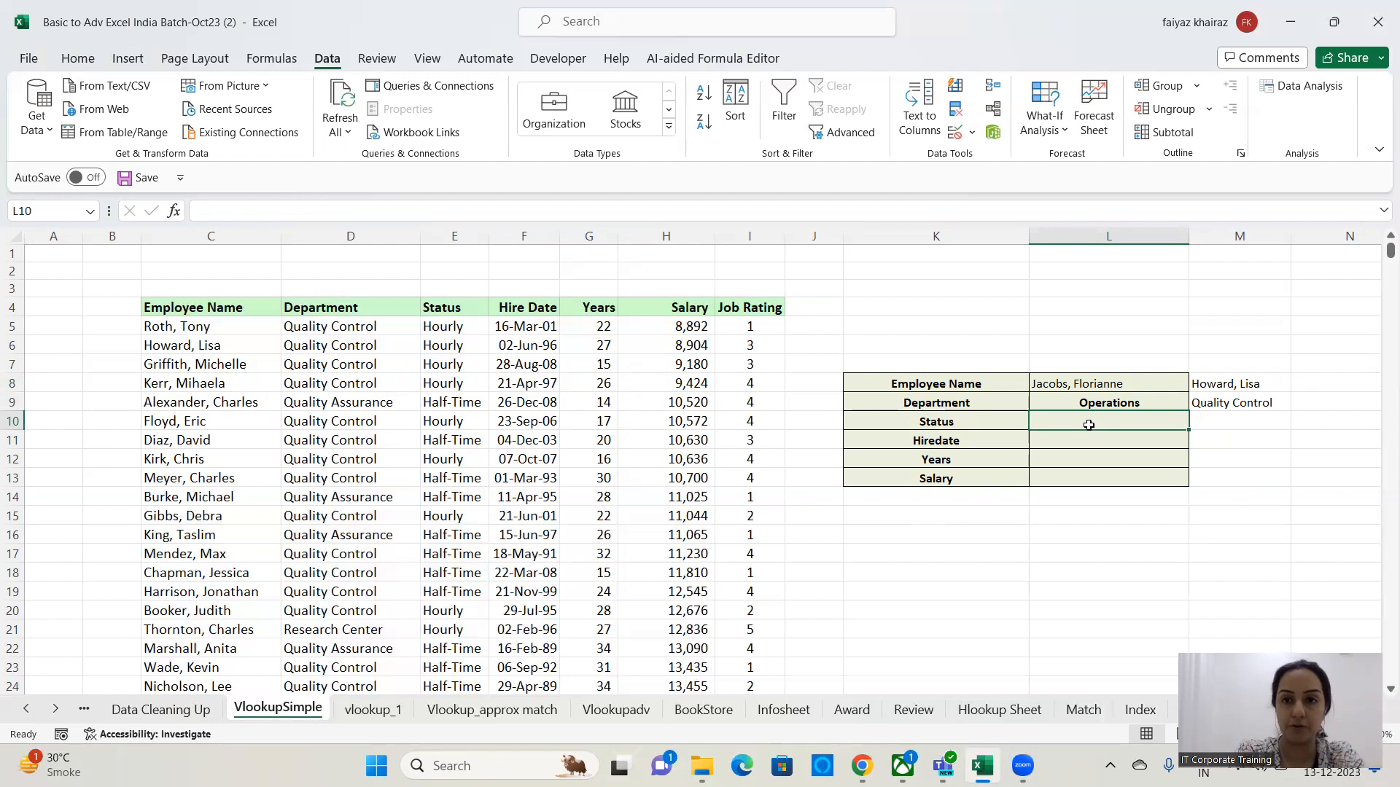
type("=")
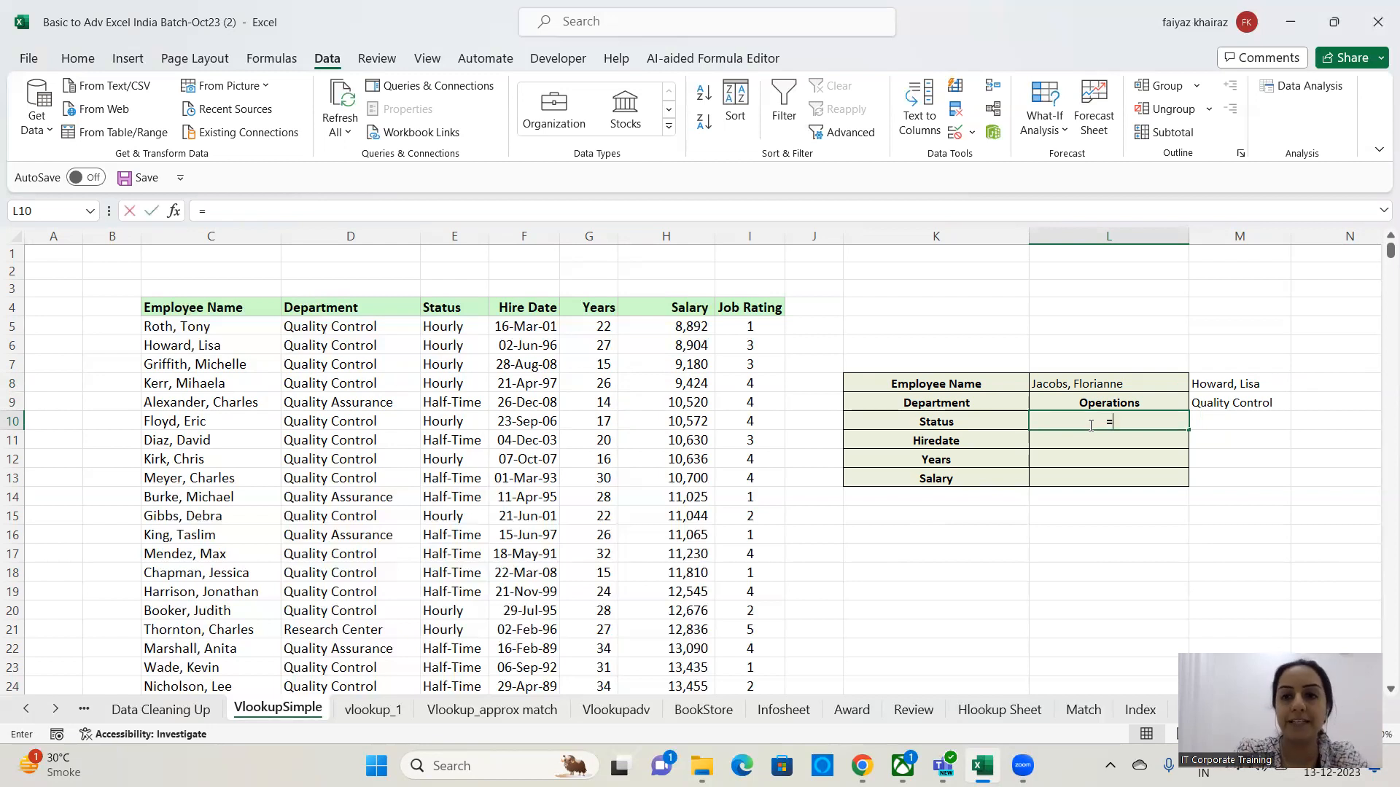
type("vloo")
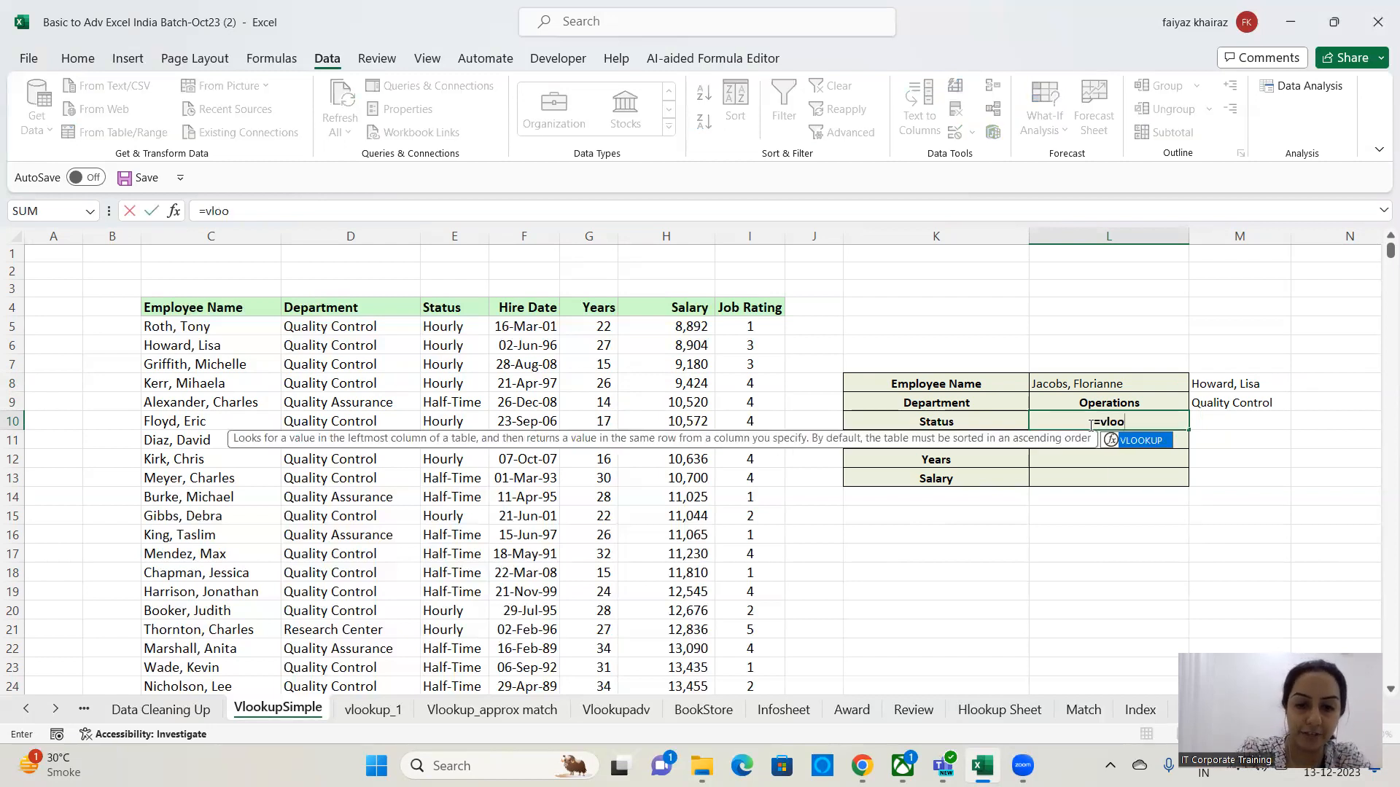
type("kup(")
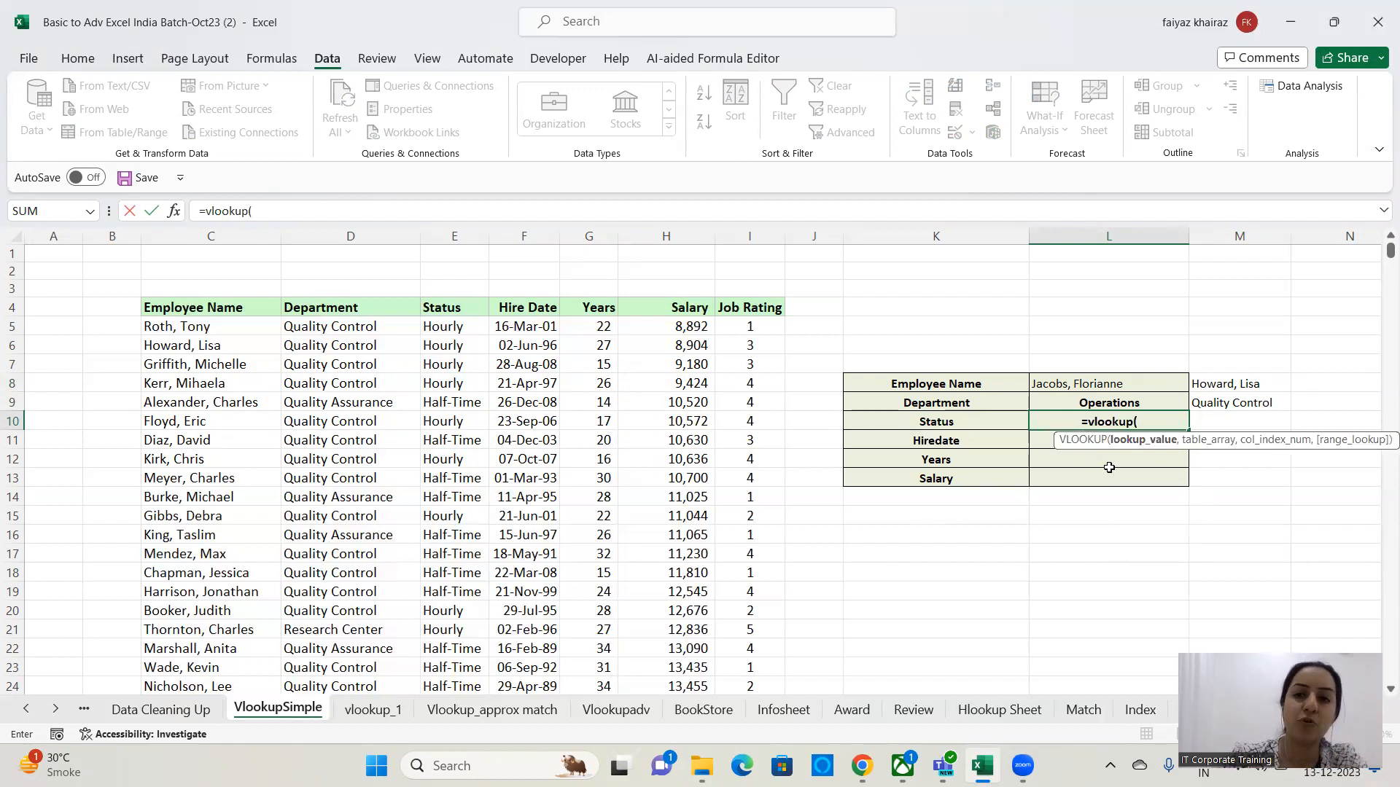
left_click(1125, 381)
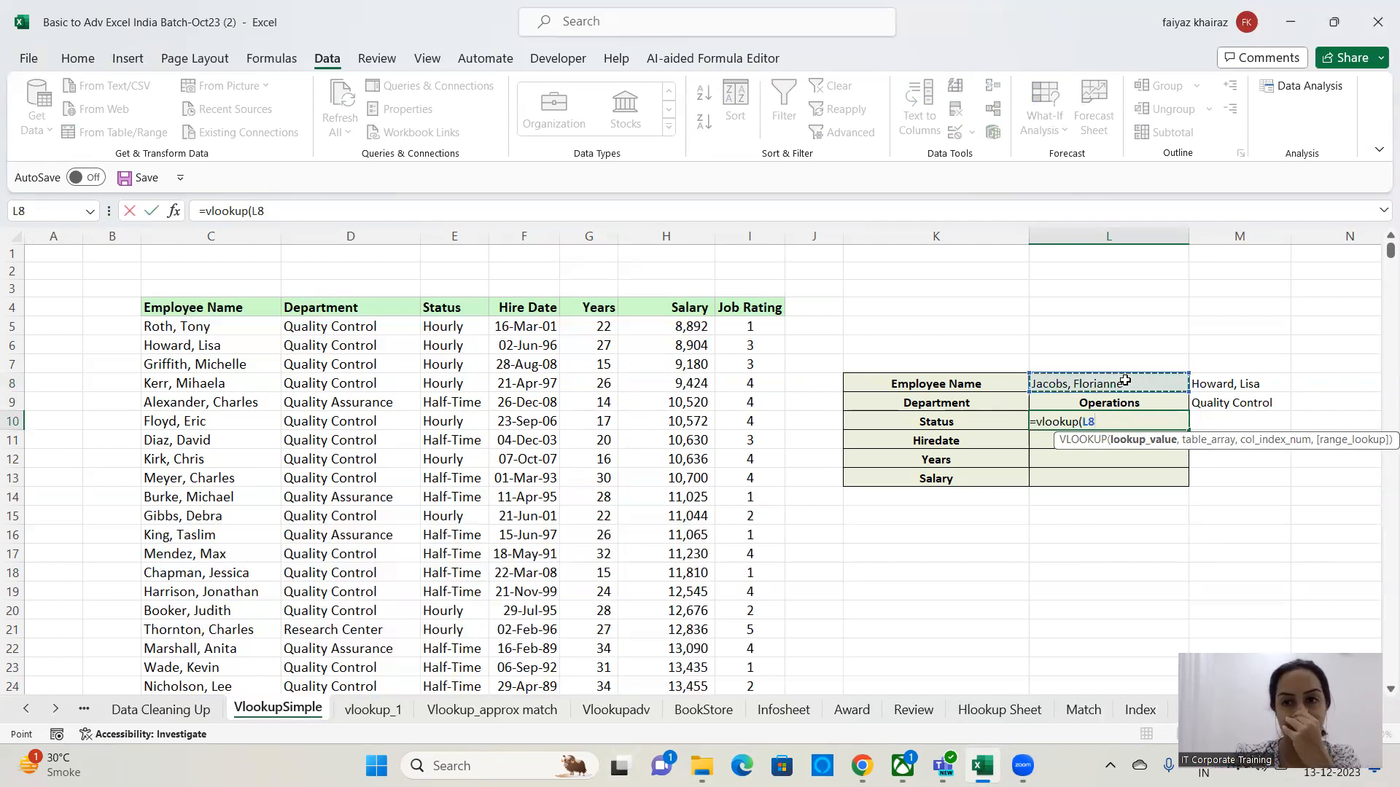
type(",")
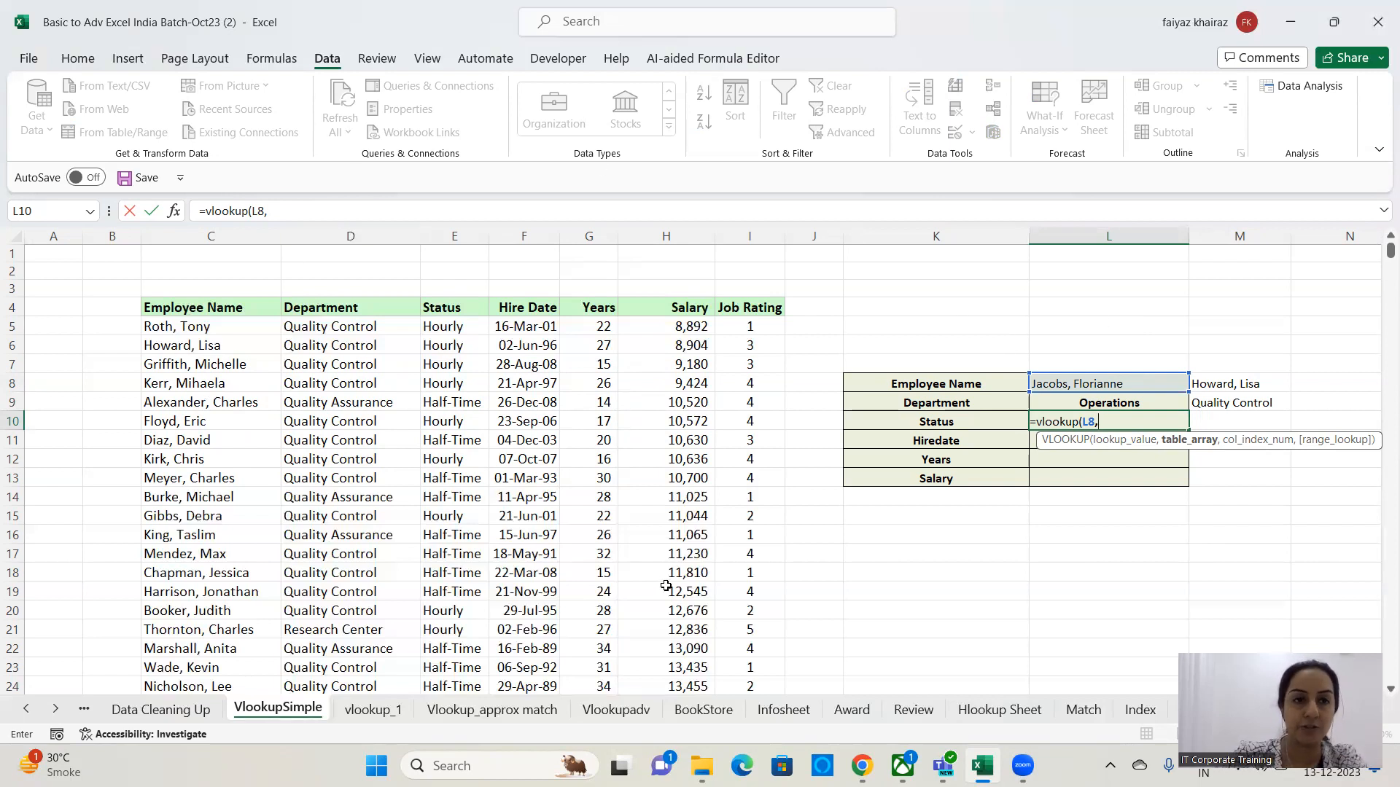
left_click(176, 310)
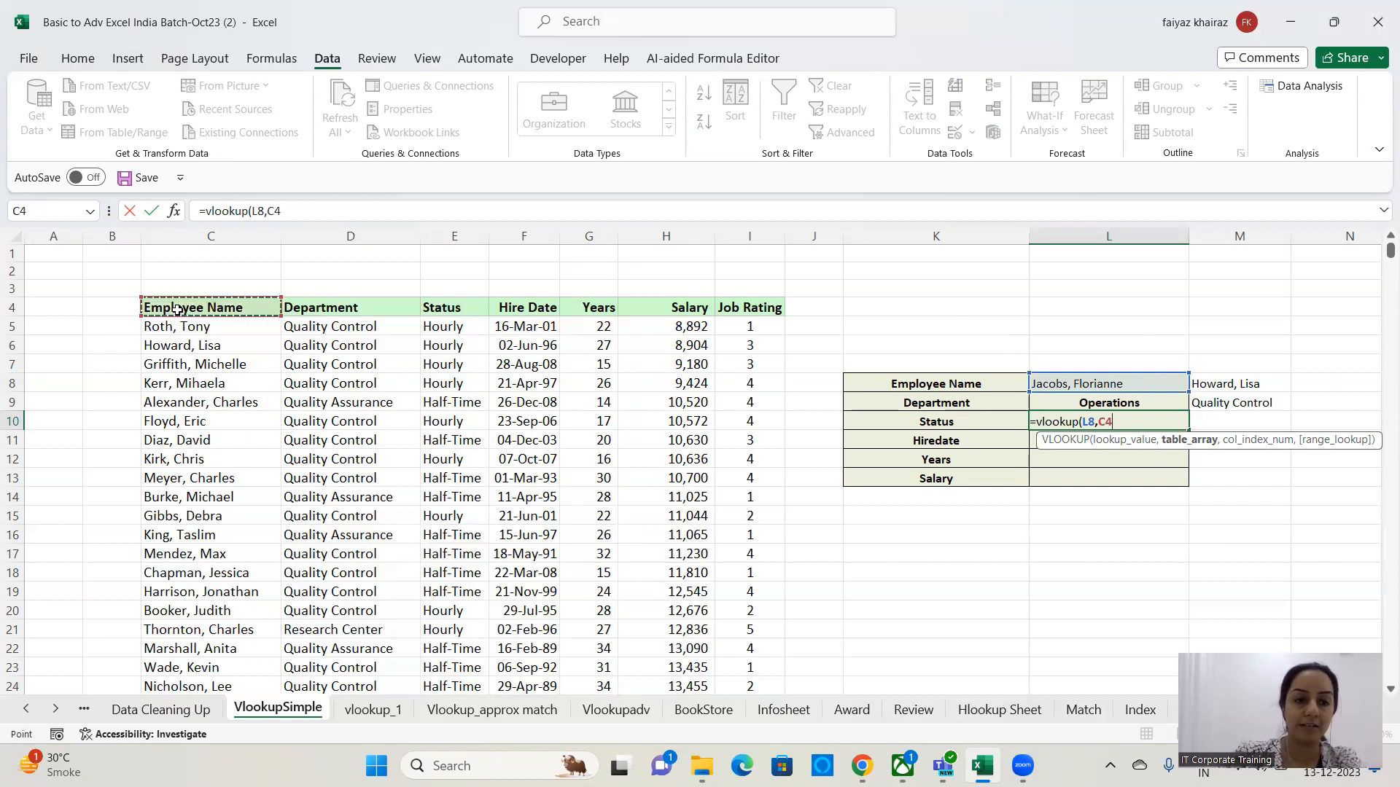
key("ctrl+shift+Right")
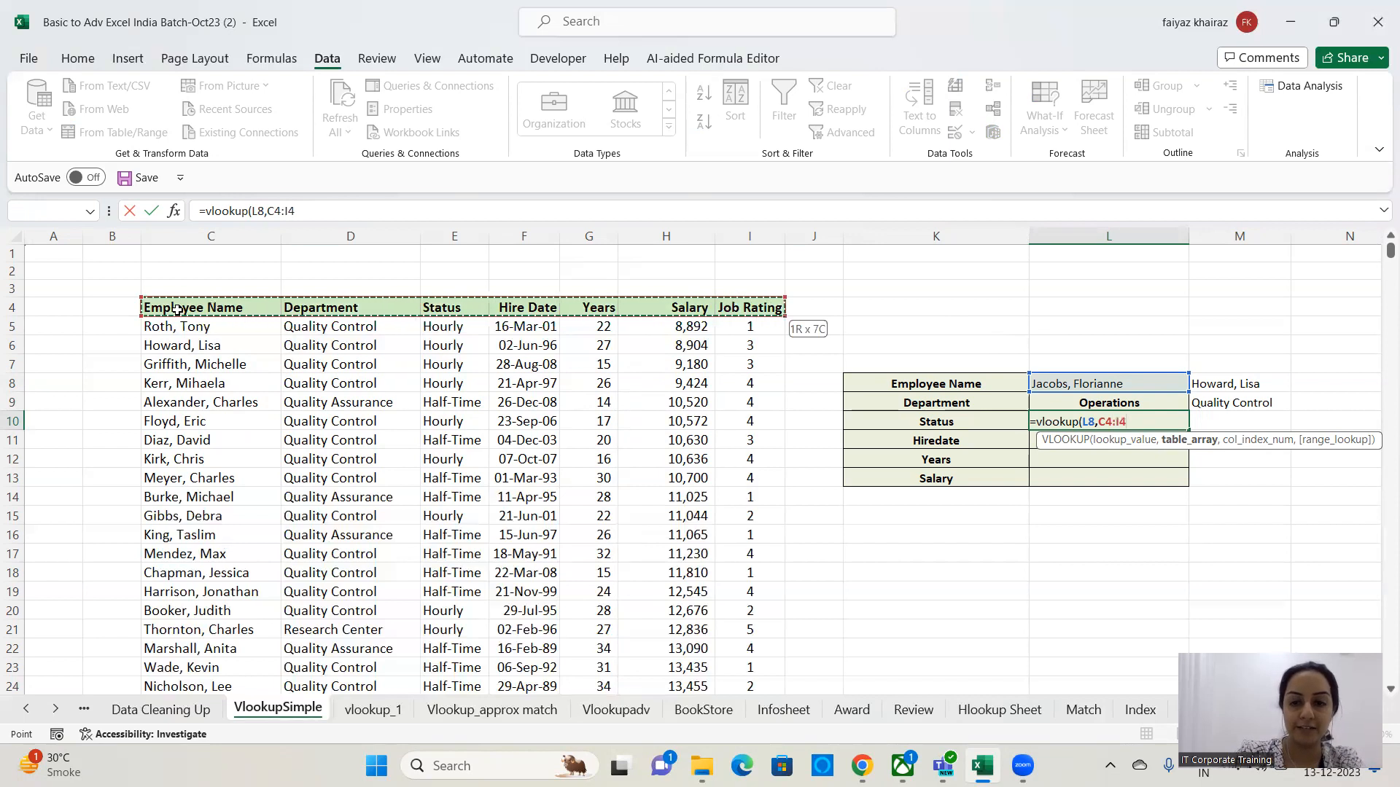
key("ctrl+shift+Down")
type(",")
key("ctrl+BackSpace")
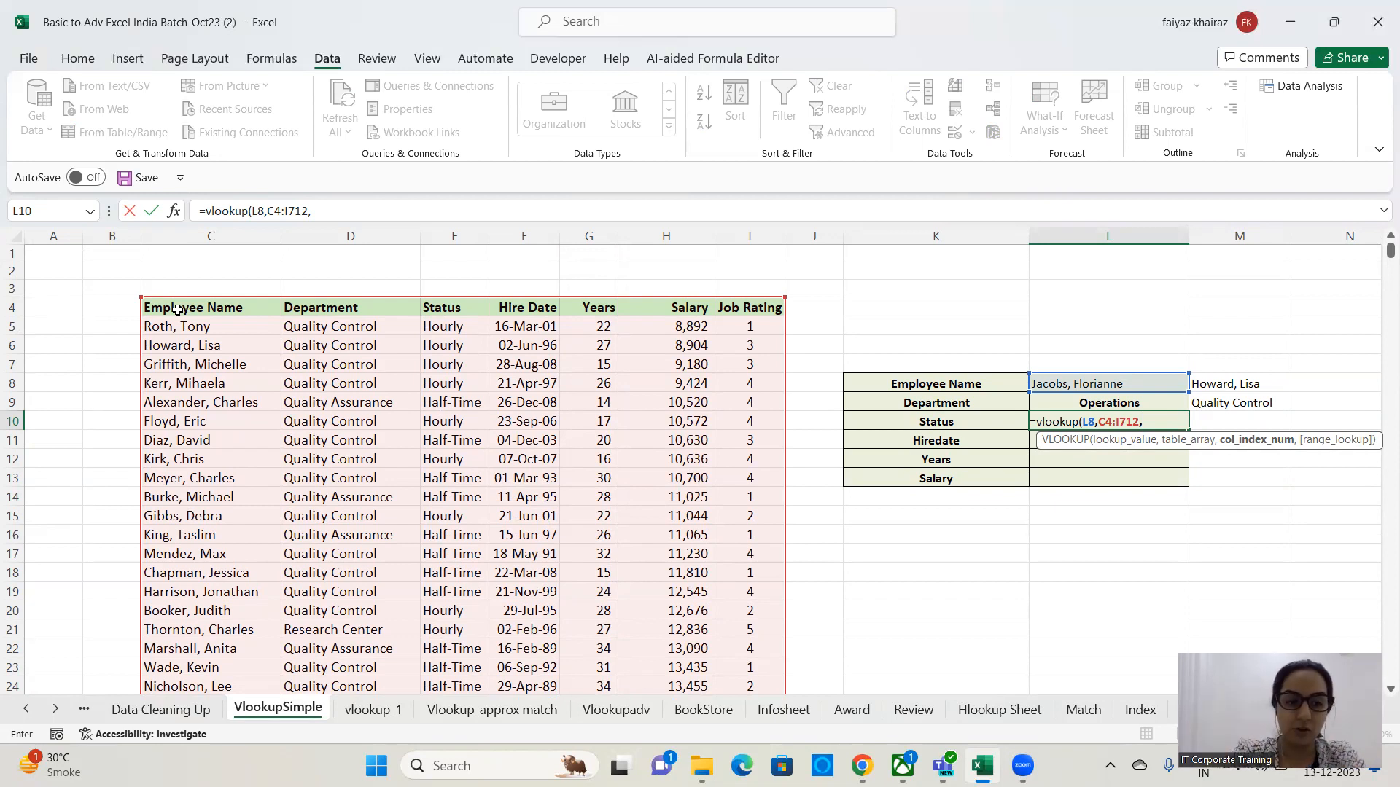
type("3")
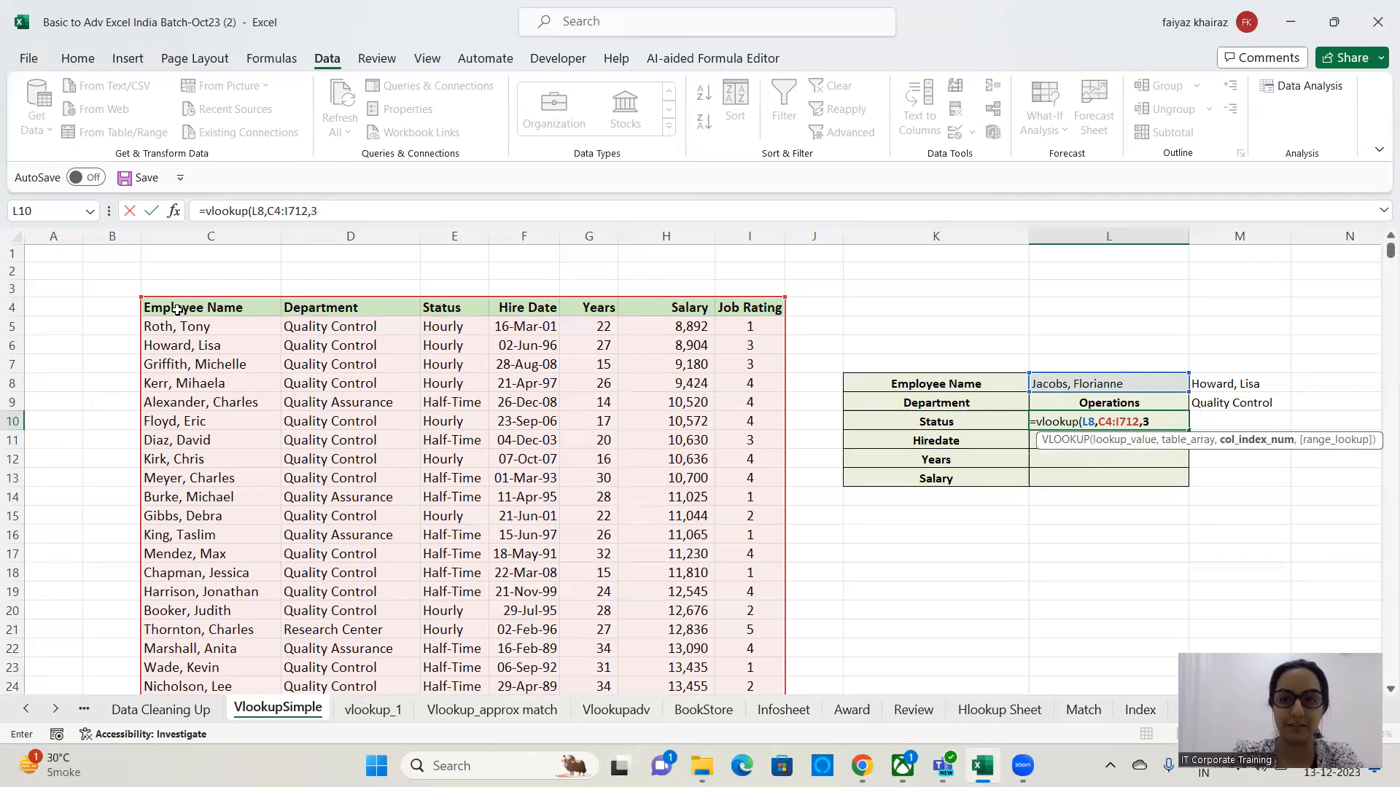
type(",")
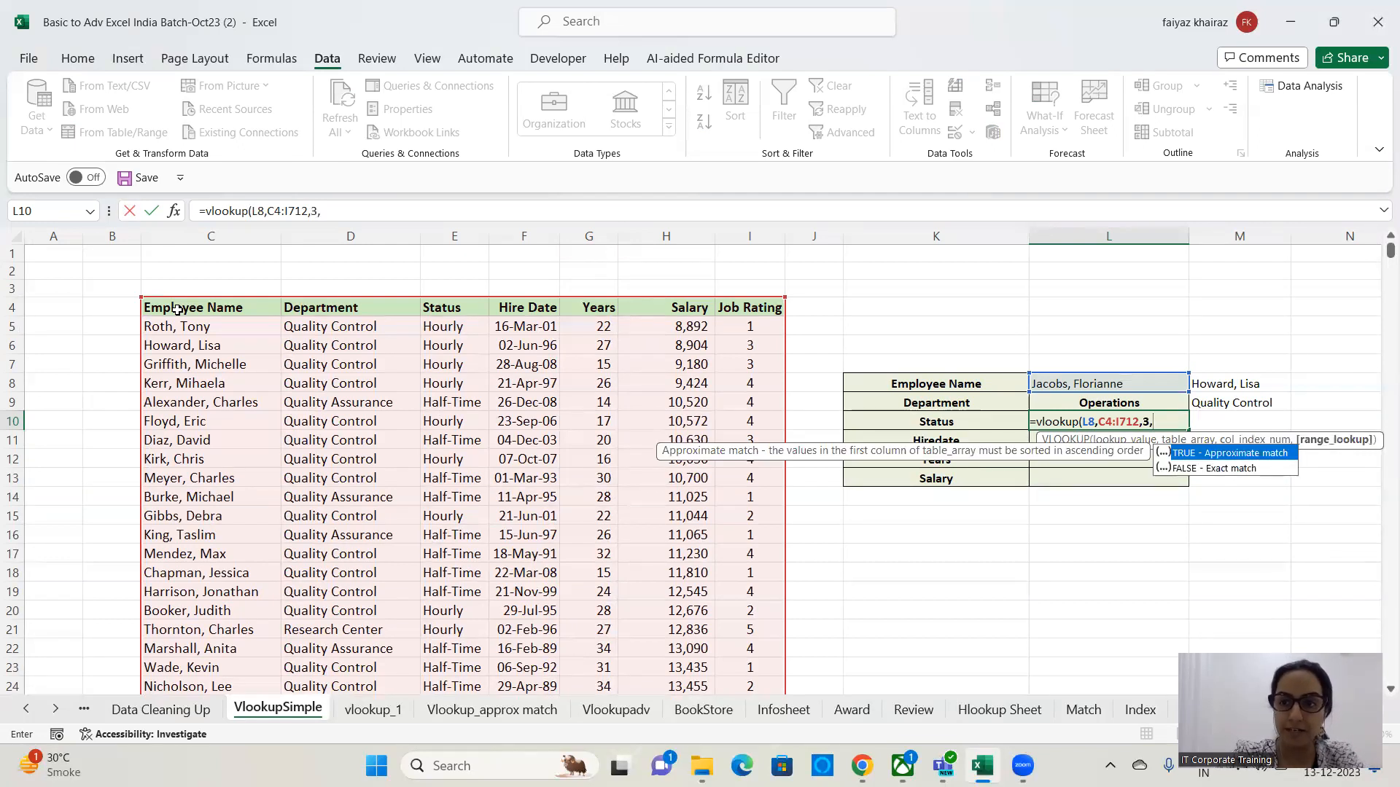
type("0")
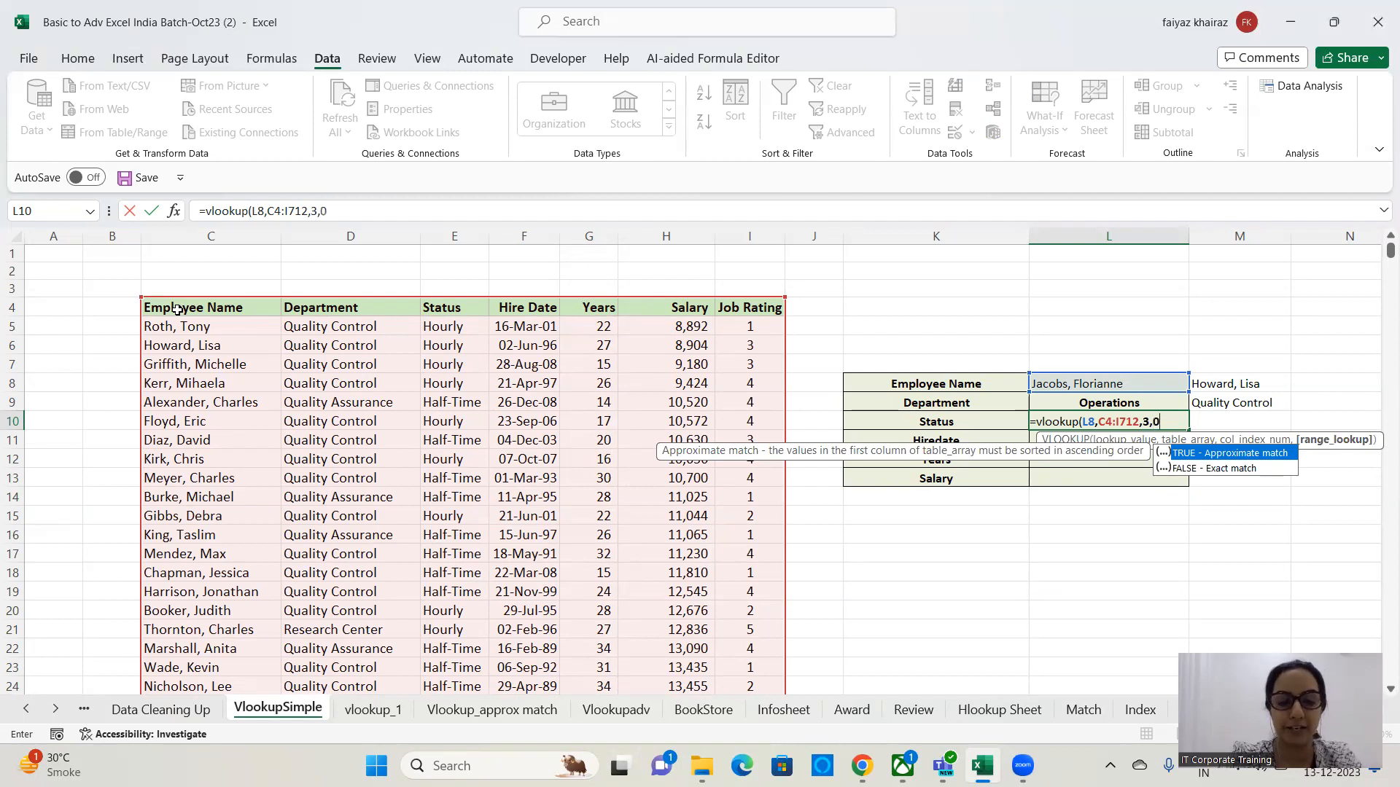
type(")")
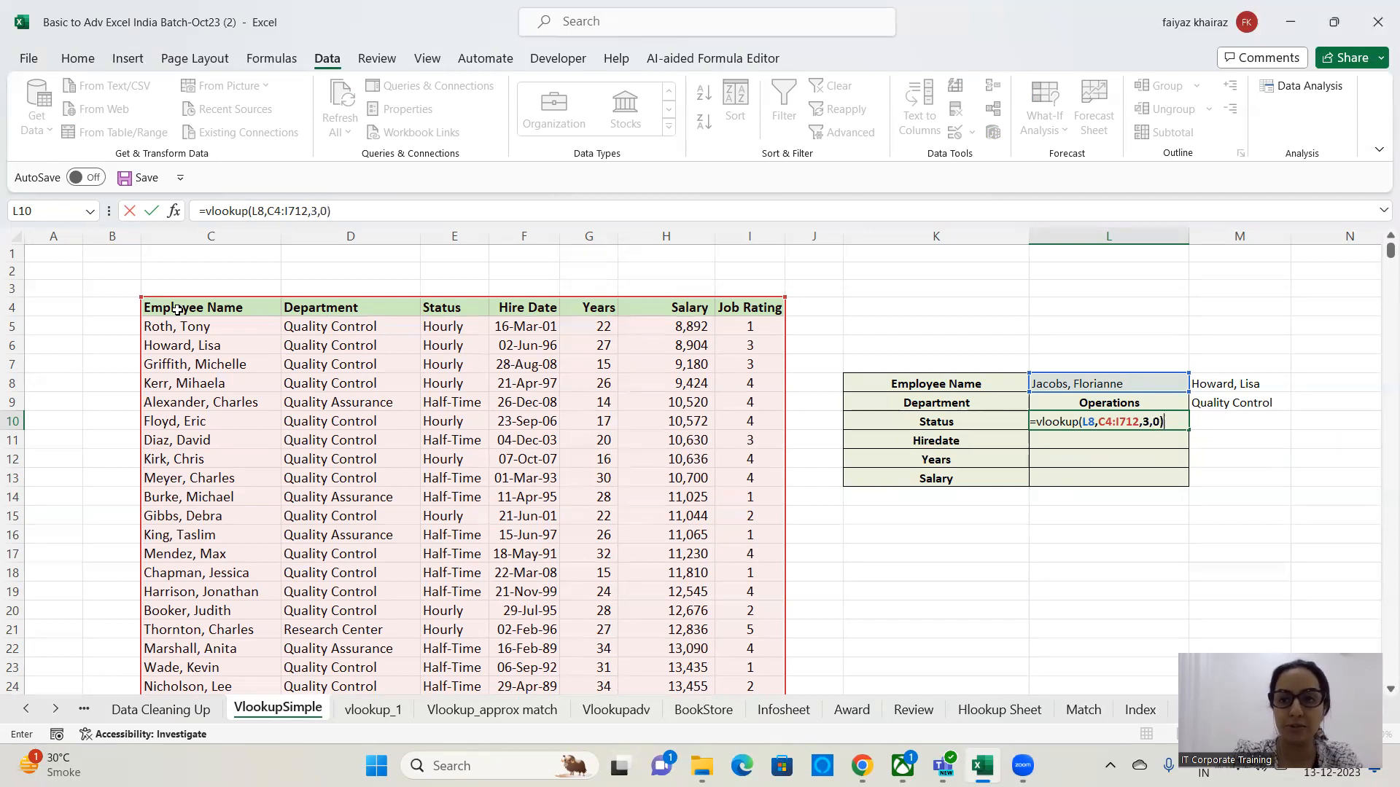
key("Return")
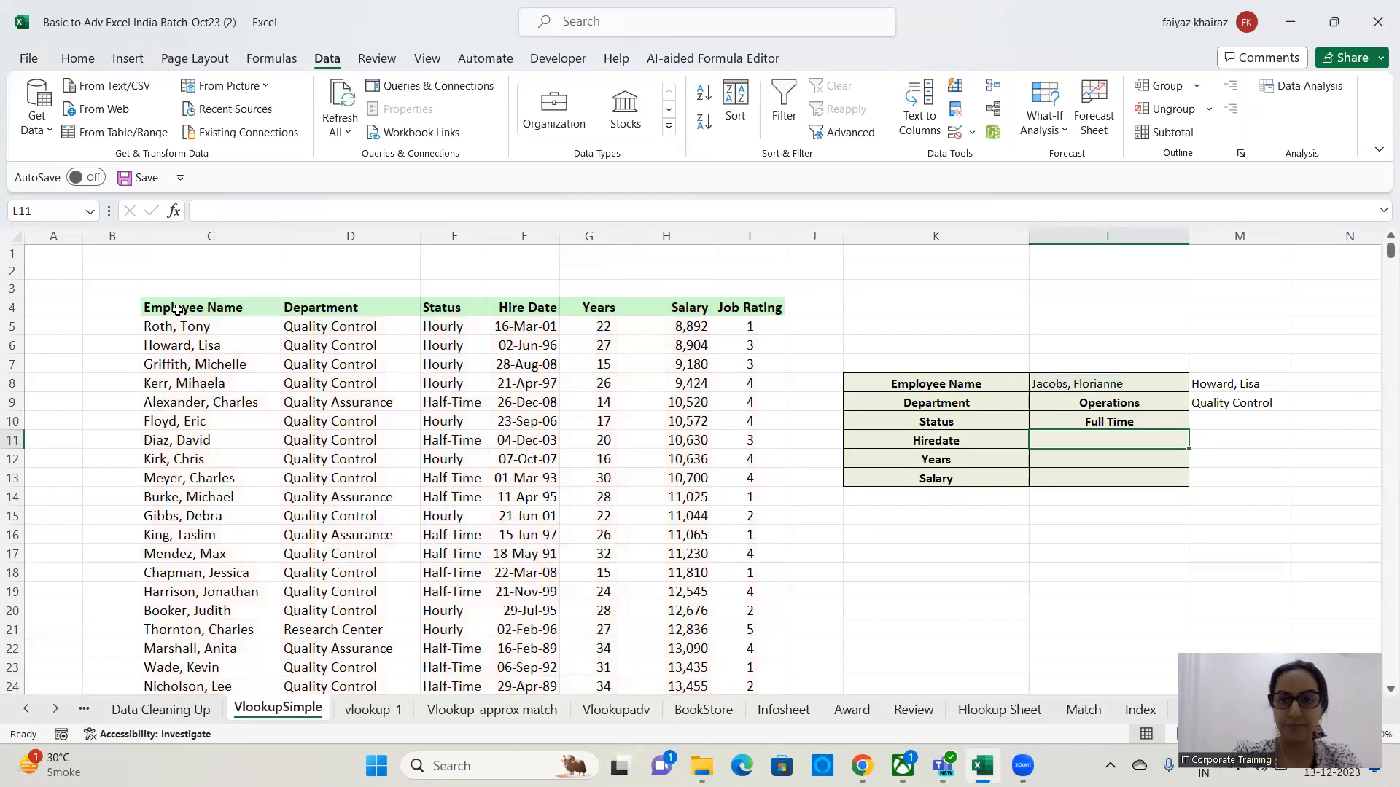
Test the department and status lookups by picking several different employee names from L8's dropdown list.
left_click(1076, 420)
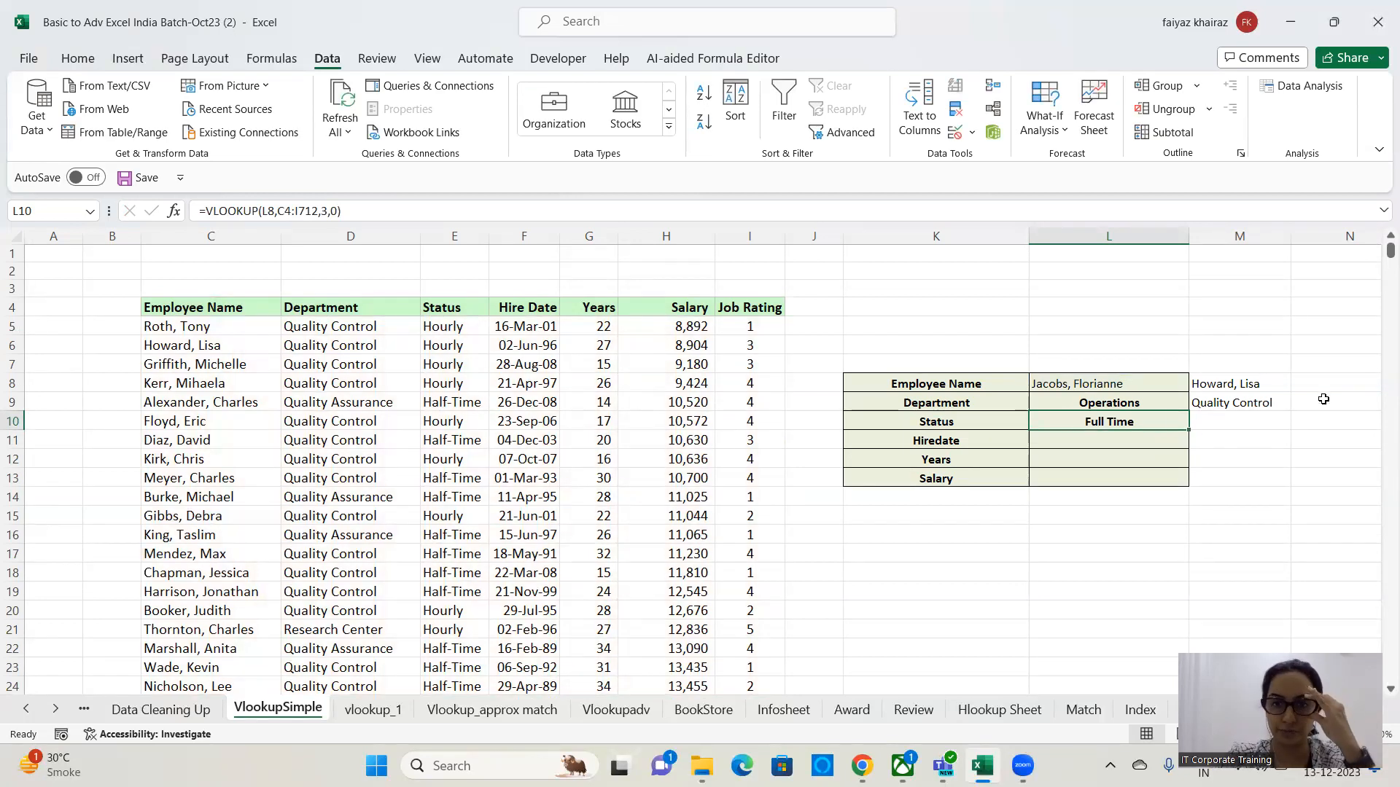
left_click(1145, 384)
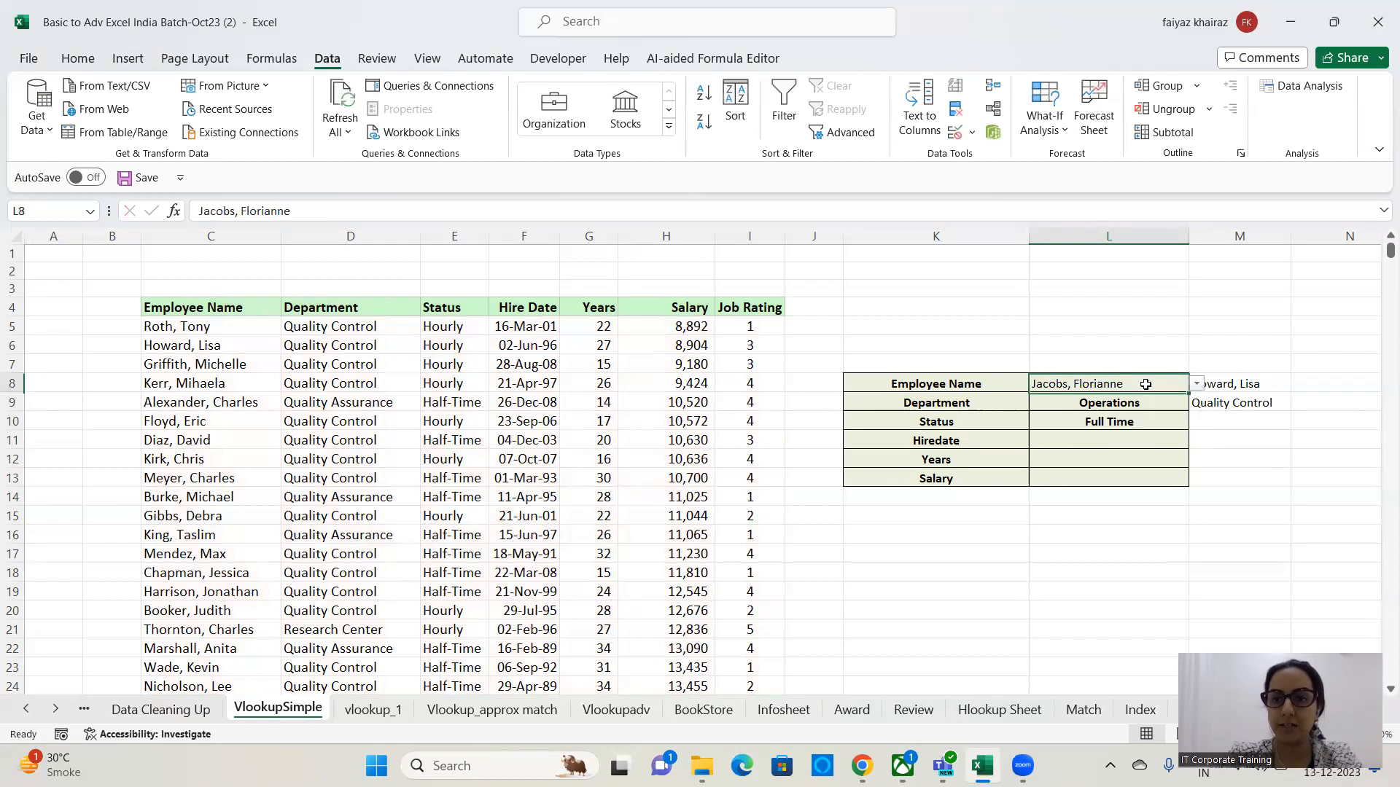
left_click(1196, 384)
left_click(1058, 524)
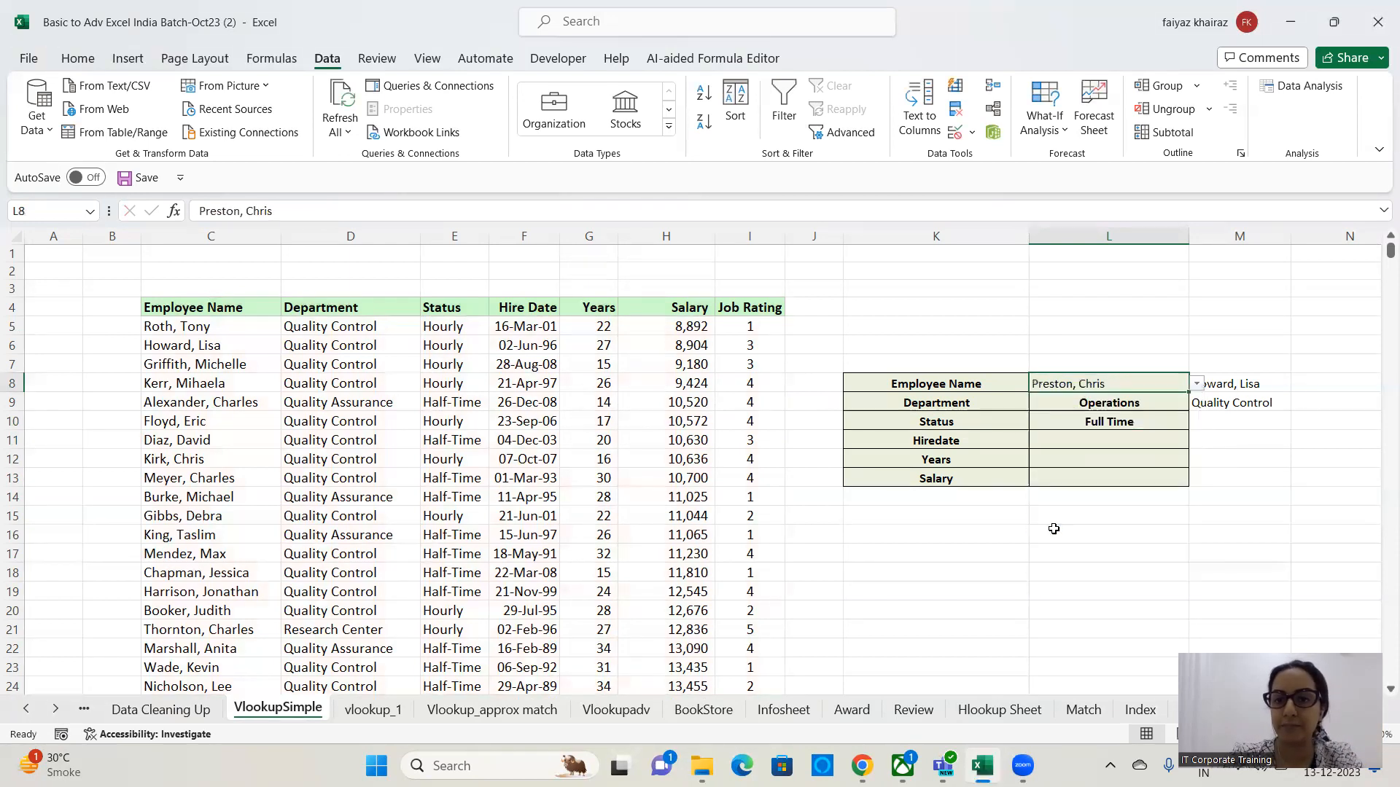
left_click(1197, 384)
left_click(1064, 569)
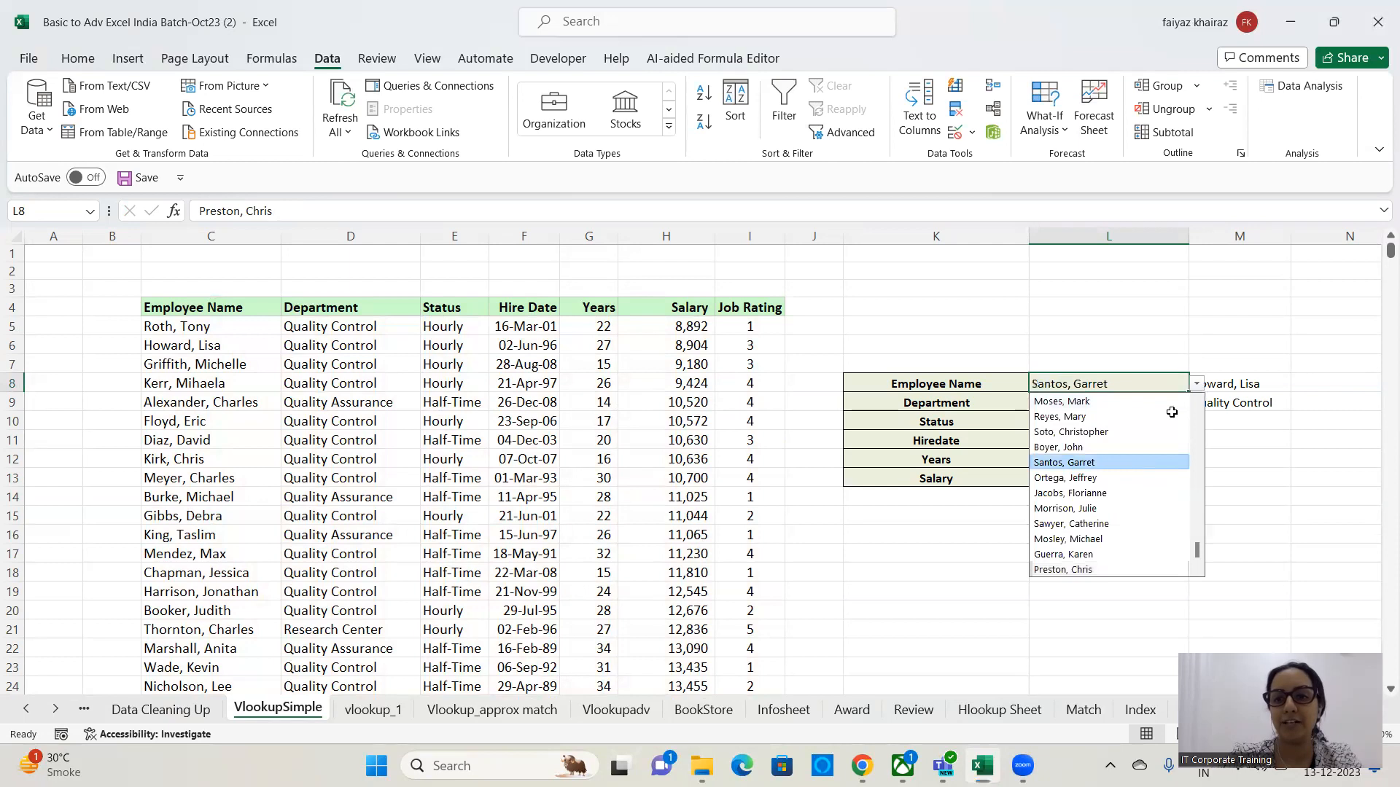
left_click(1196, 384)
left_click(1101, 402)
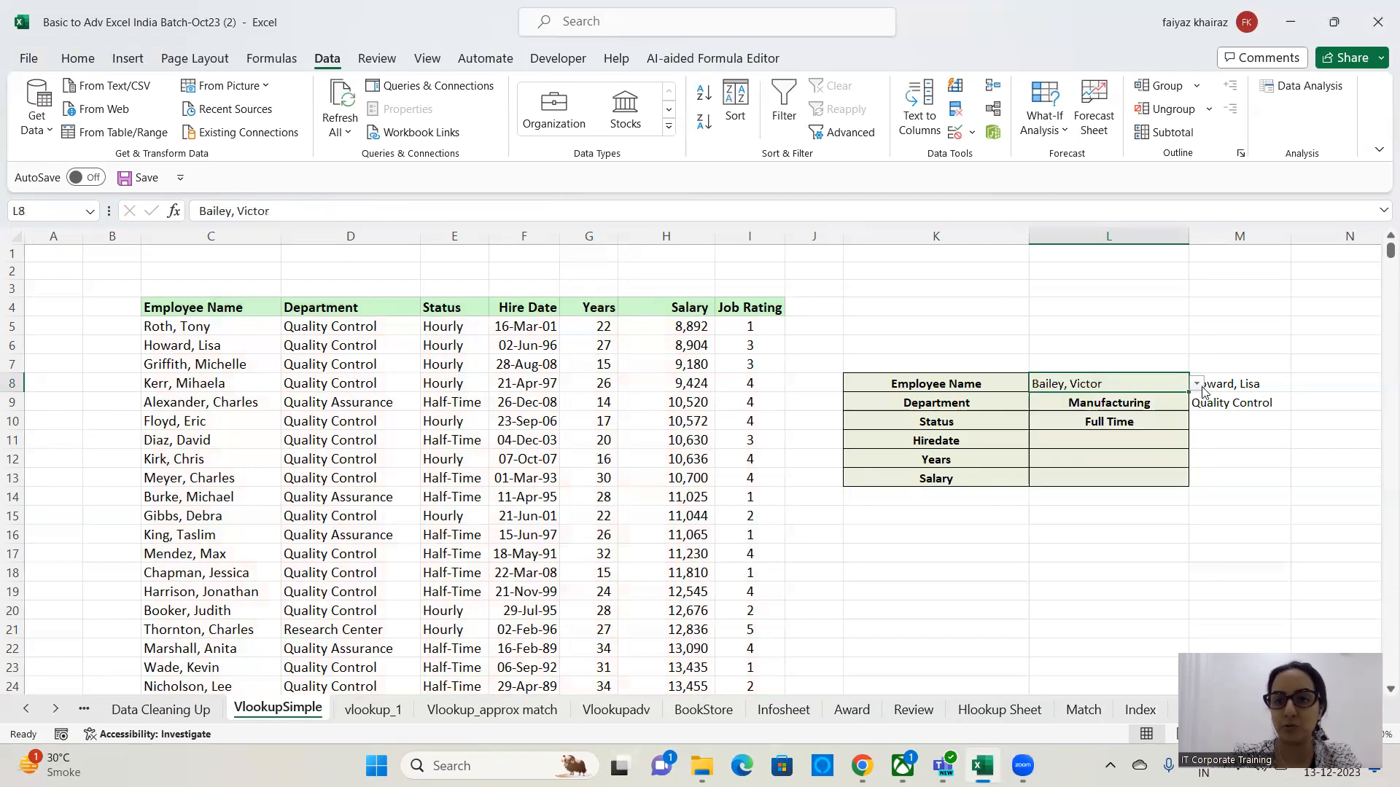
left_click(1197, 384)
left_click(1065, 478)
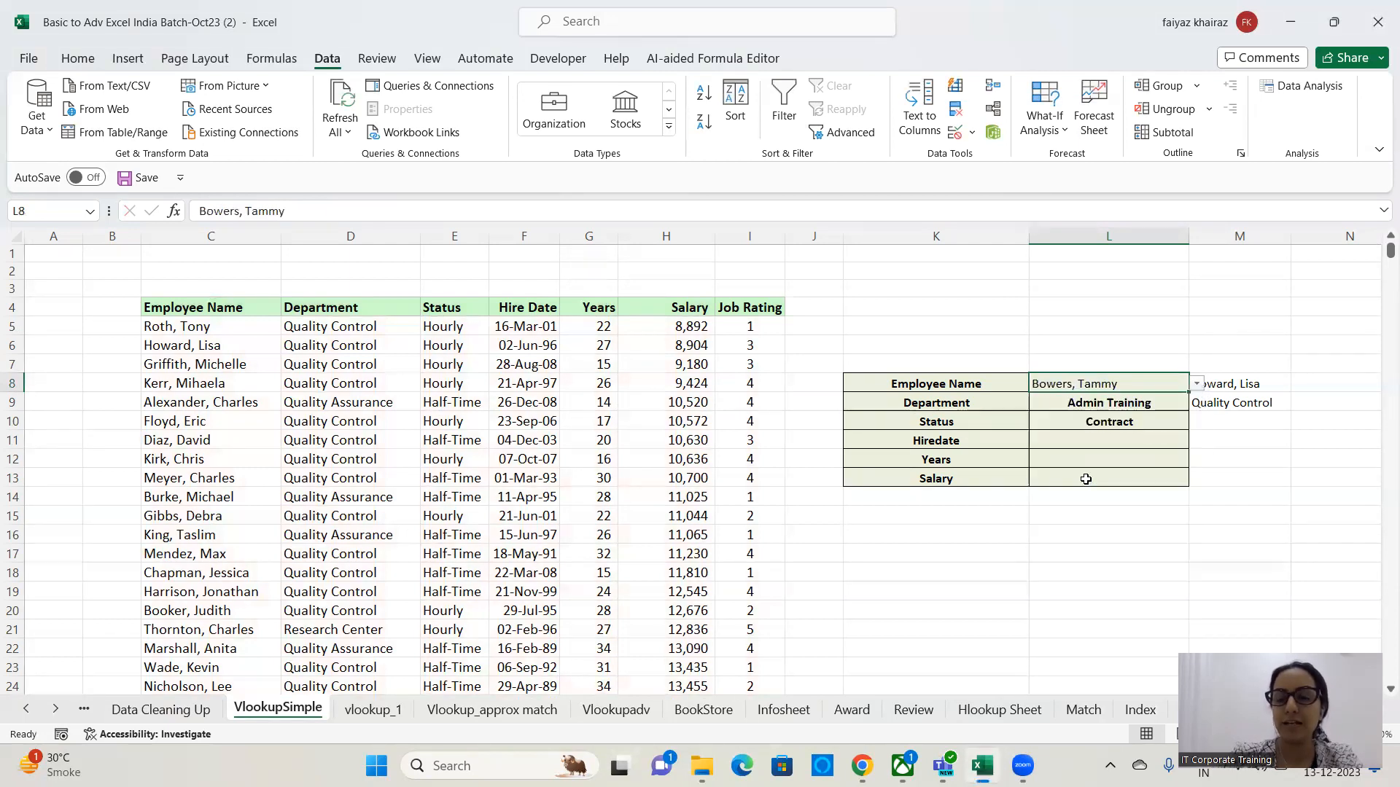
left_click(1197, 384)
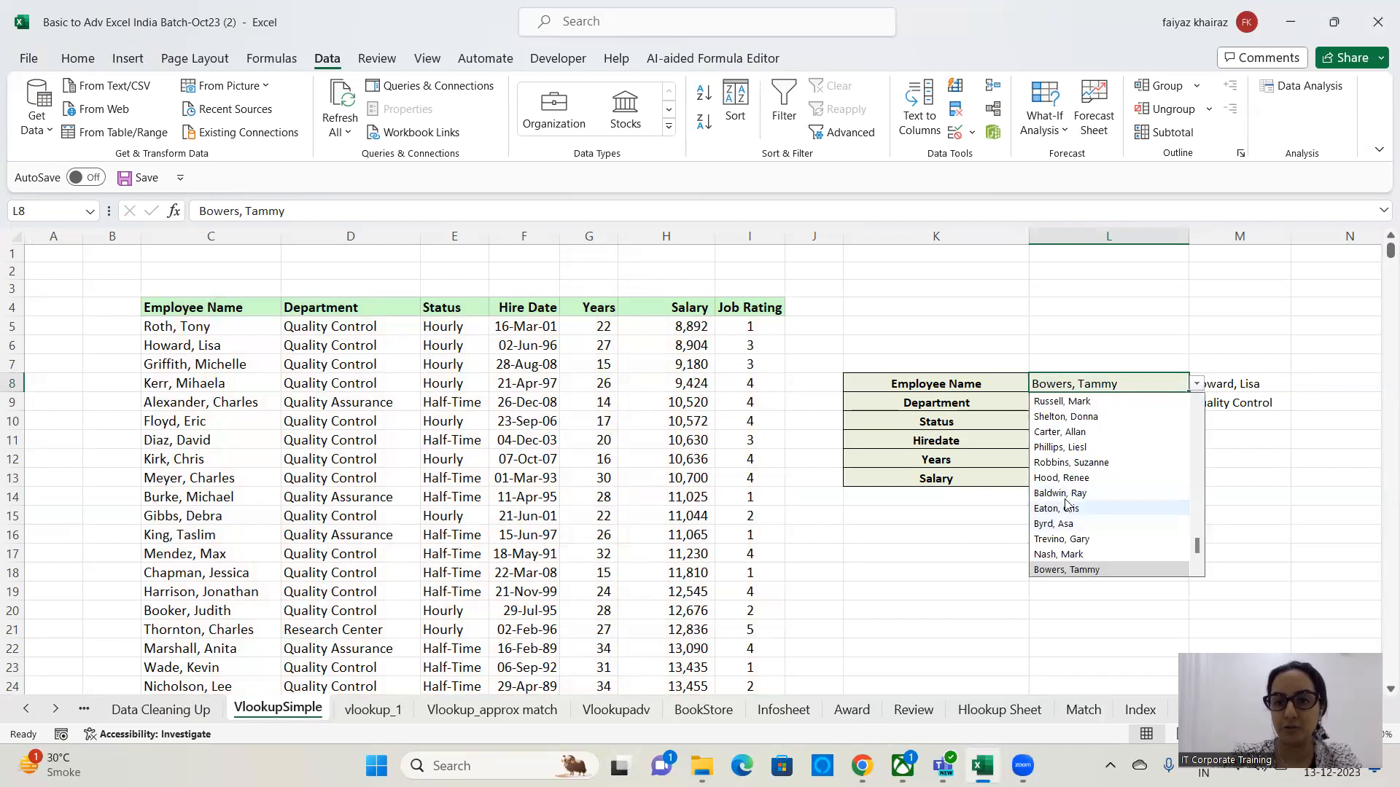
left_click(1074, 485)
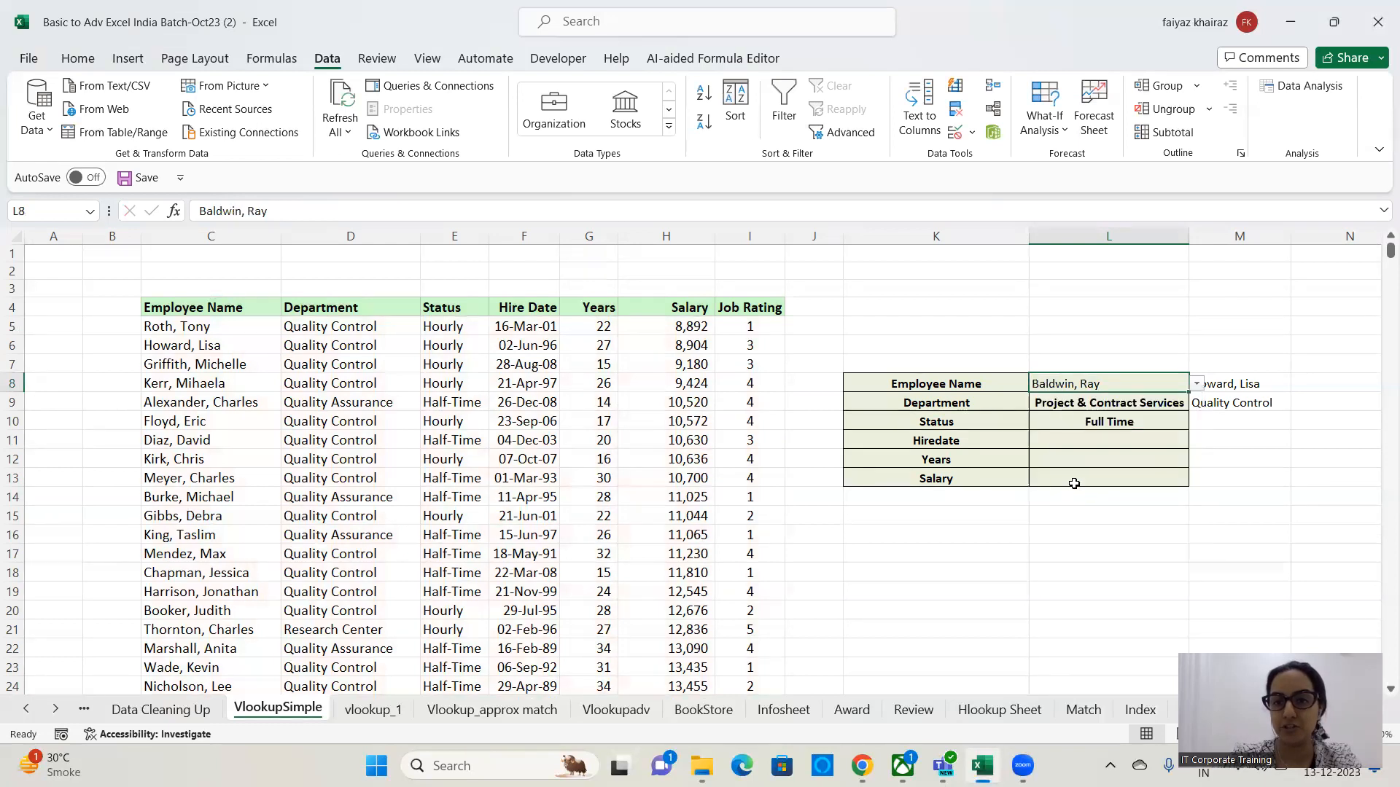
left_click(1197, 384)
left_click(1101, 509)
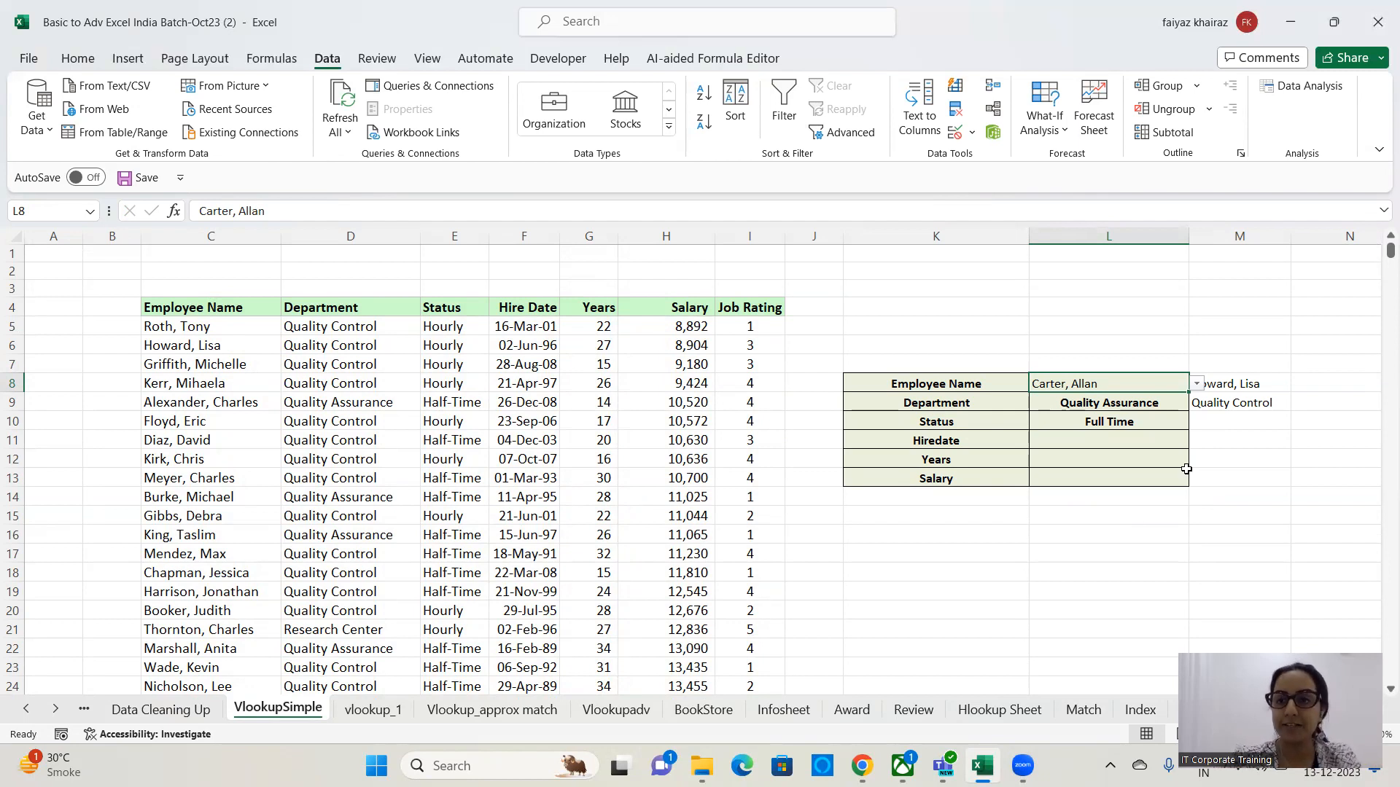
left_click(1171, 441)
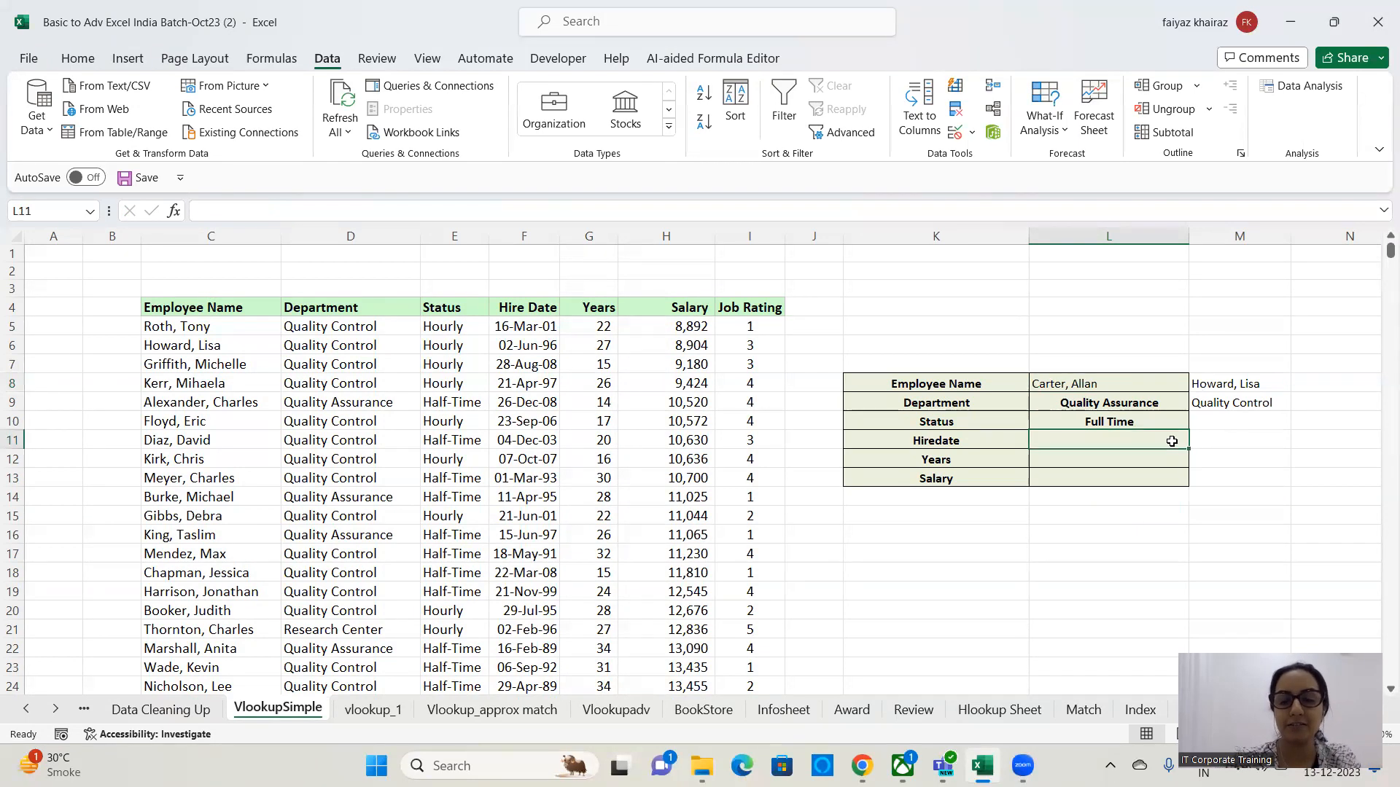
type("=")
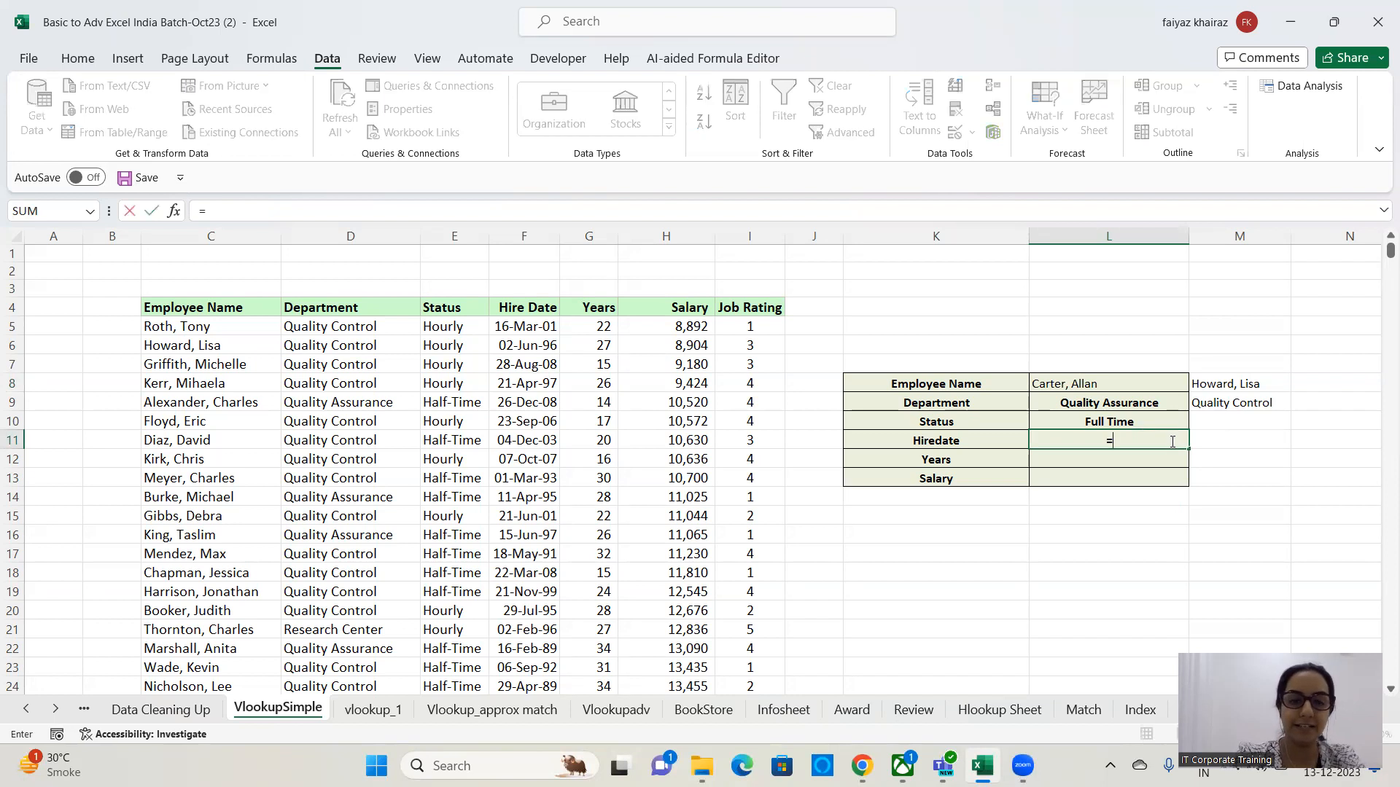
type("vlooku")
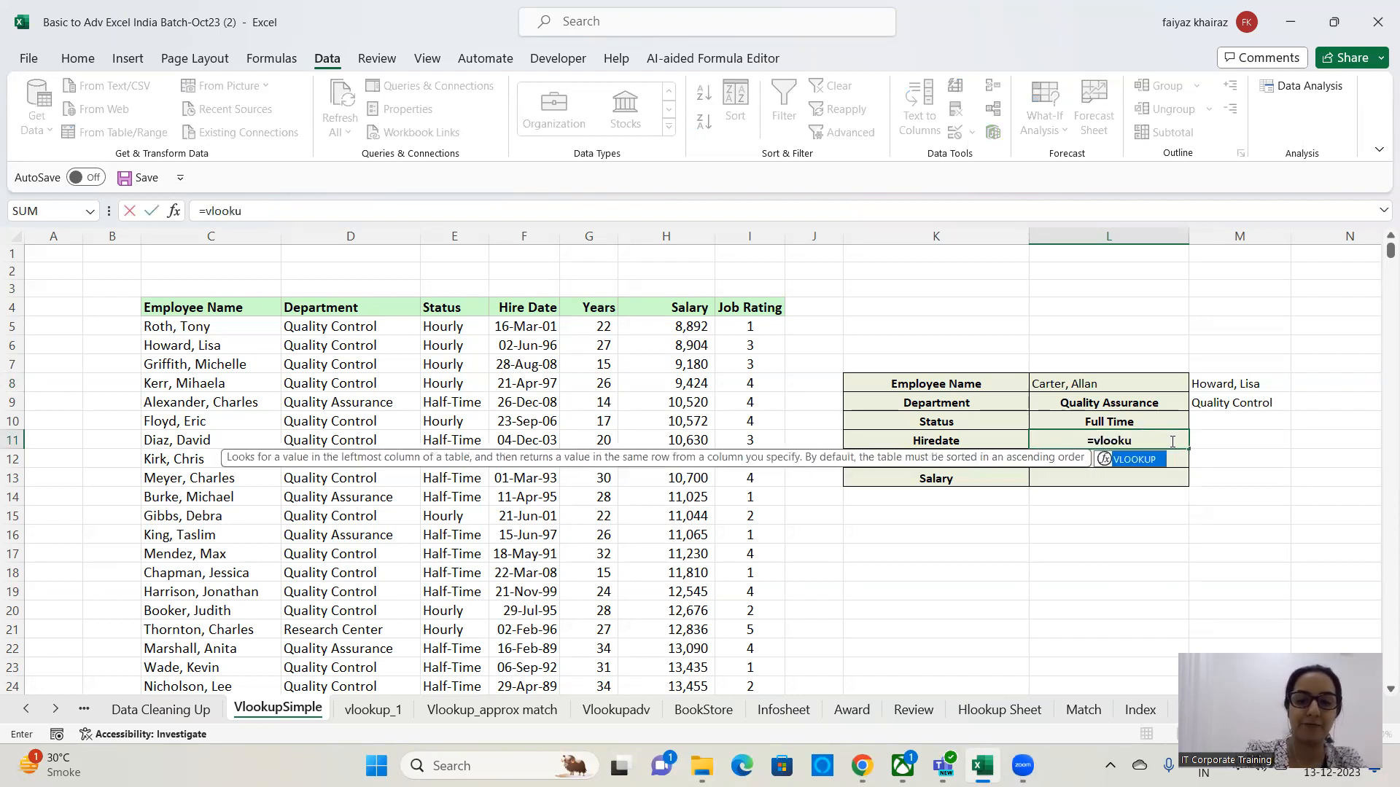
type("p(")
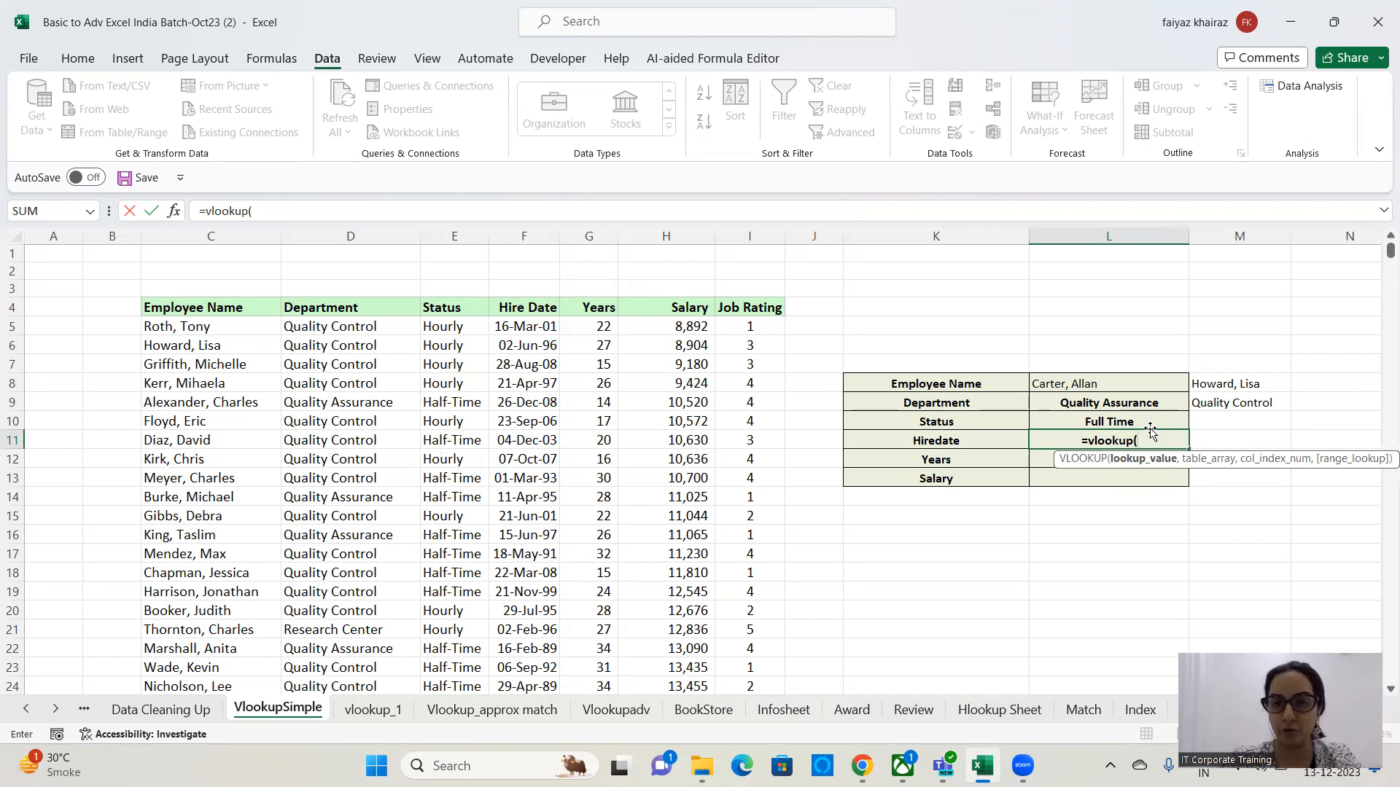
left_click(1118, 386)
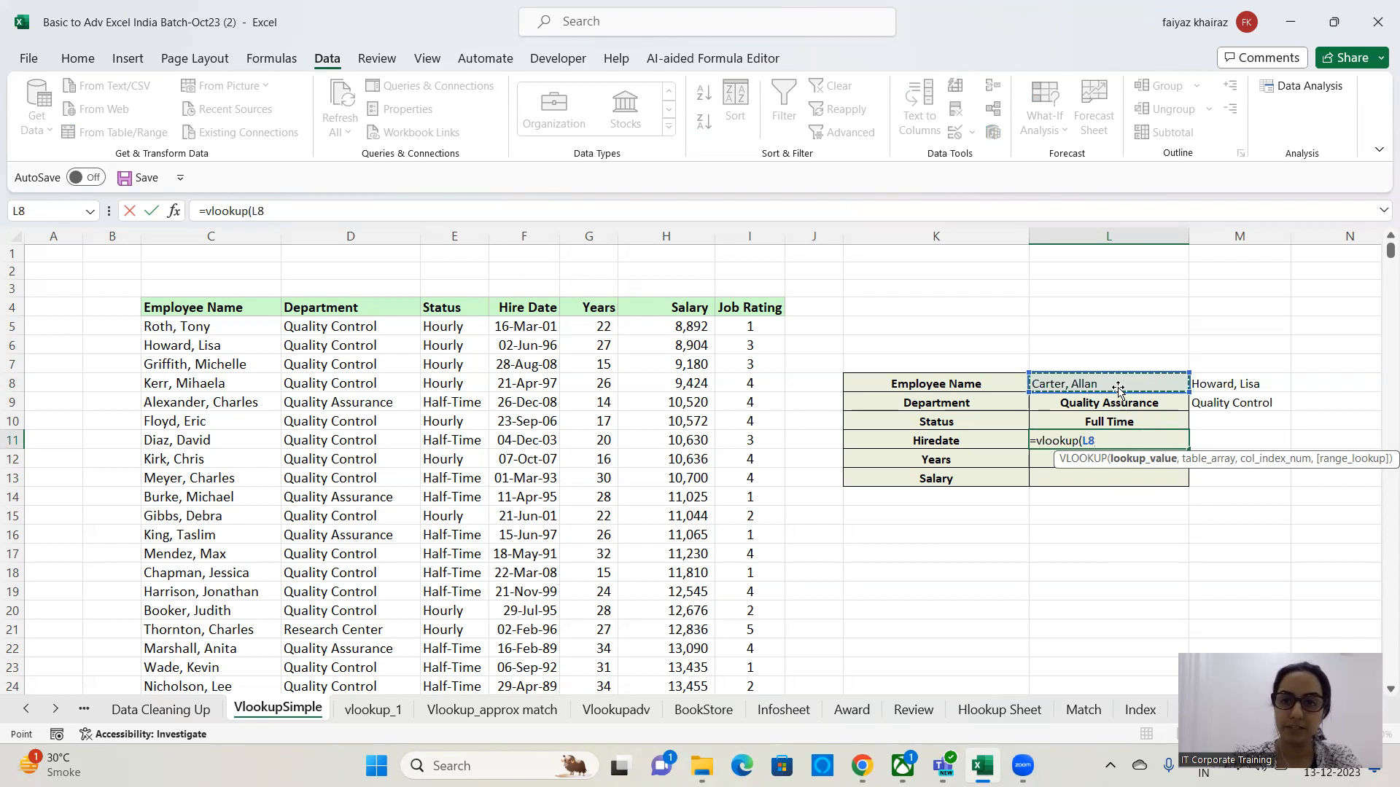
type(",")
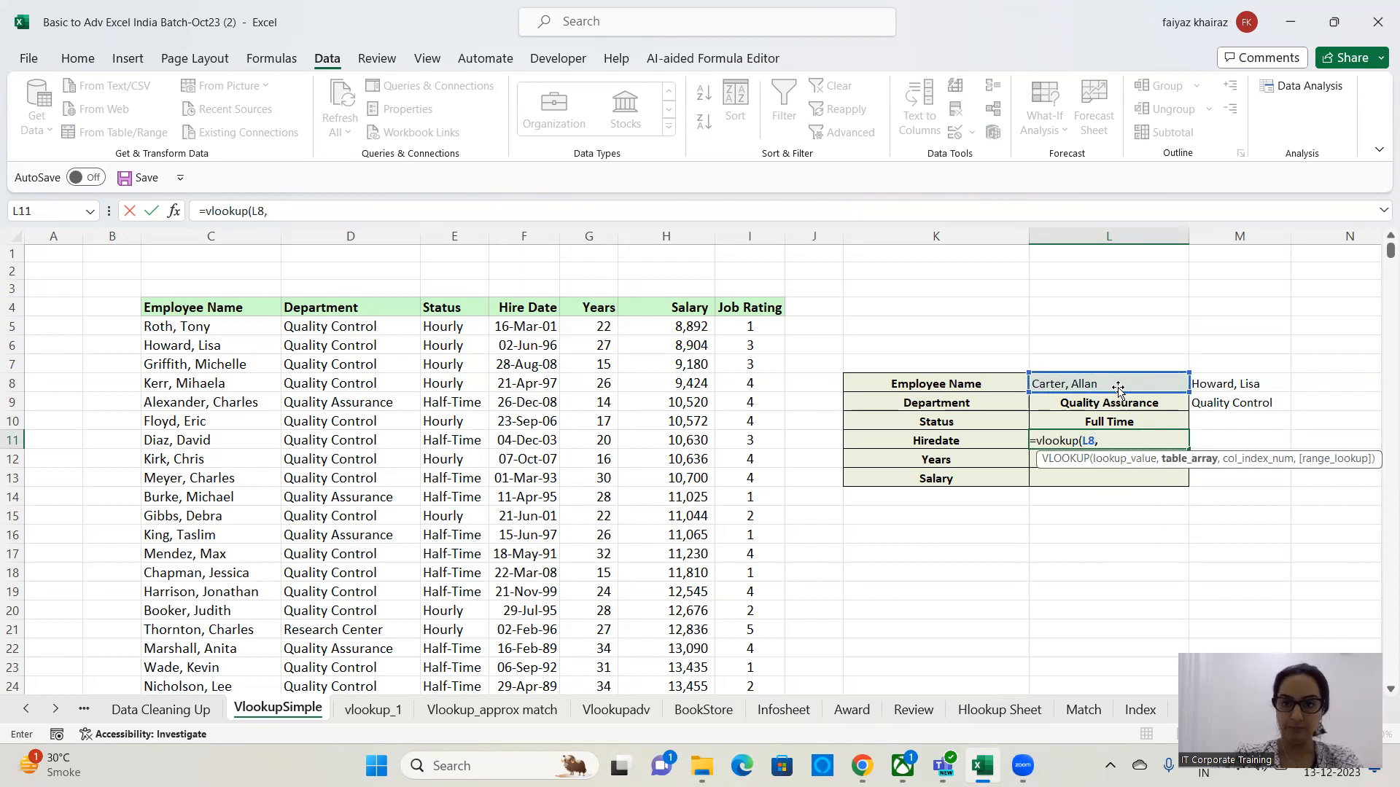
left_click(249, 312)
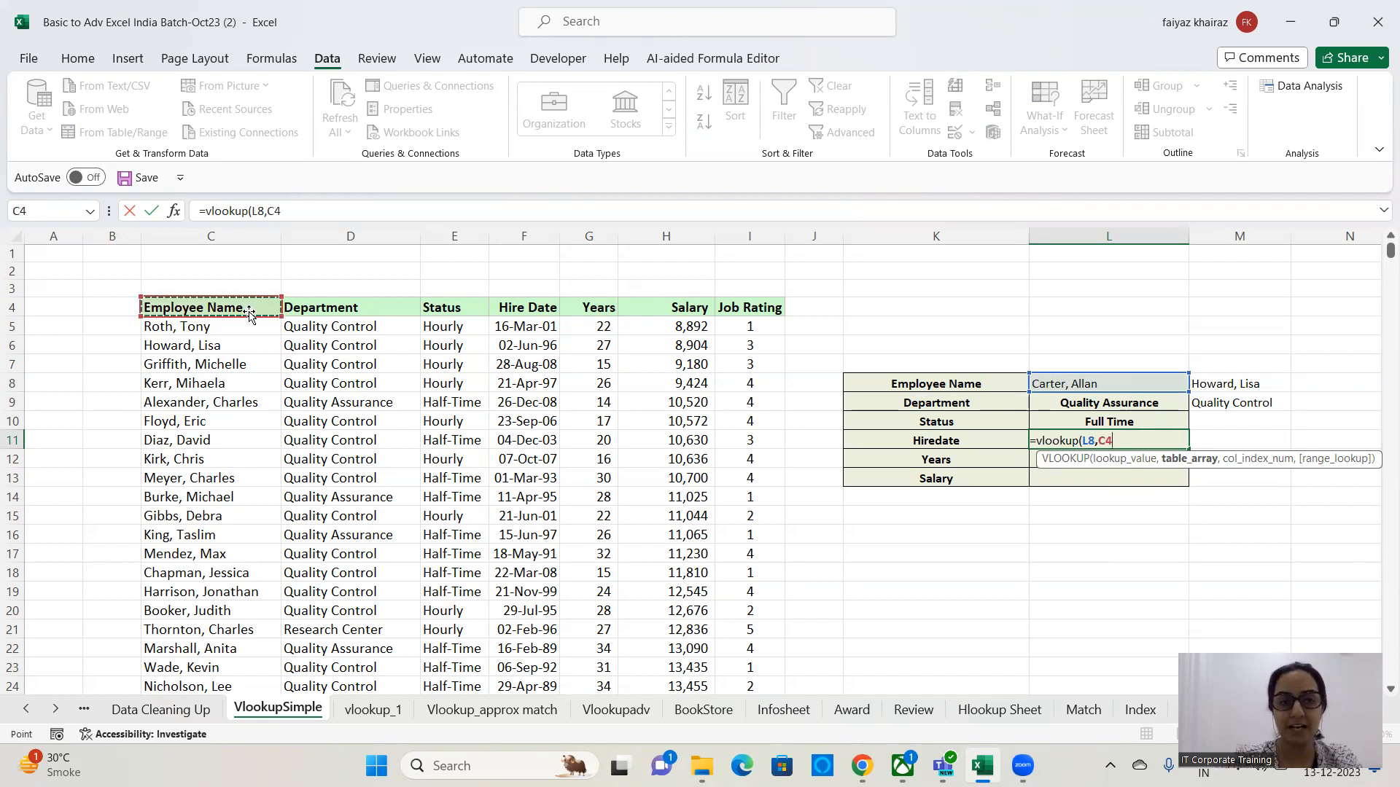
key("ctrl+shift+Right")
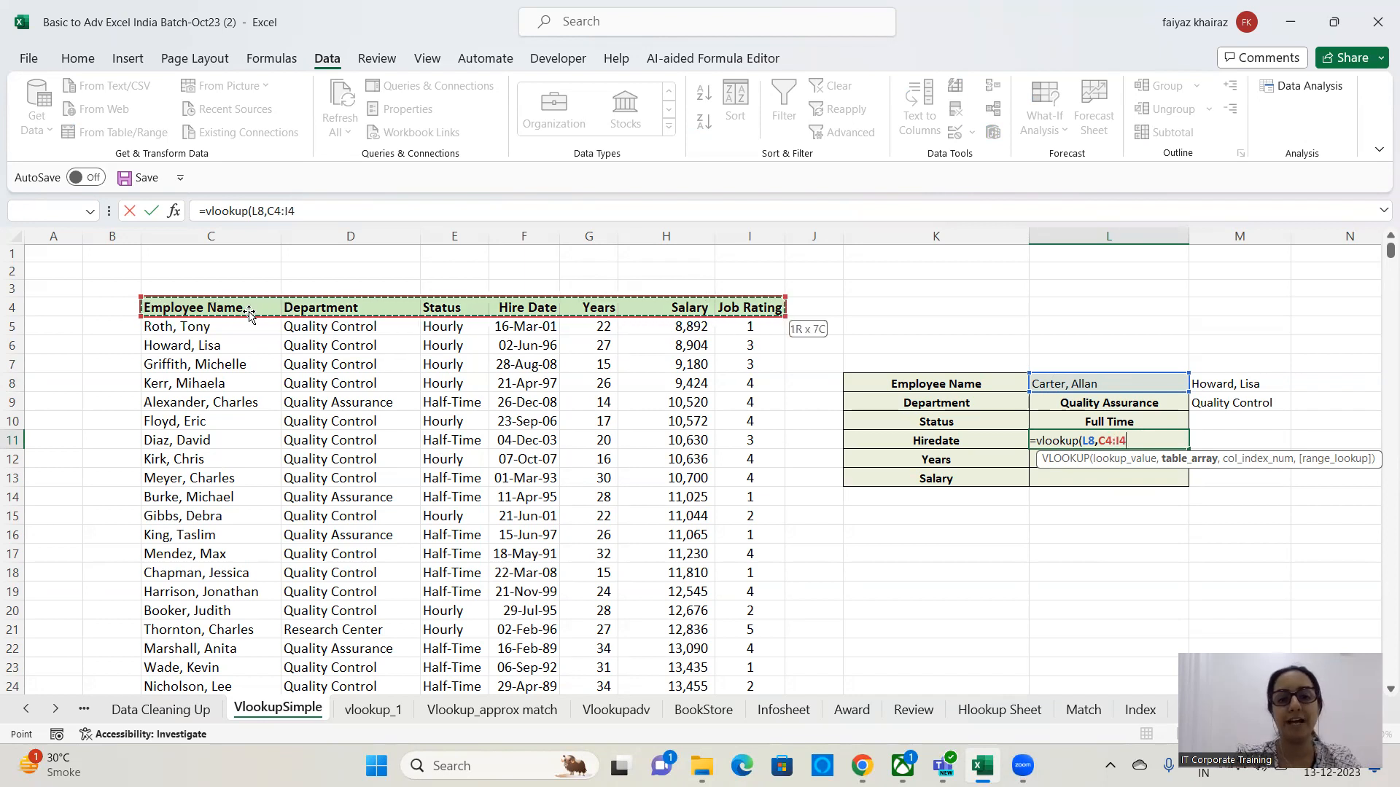
key("ctrl+shift+Down")
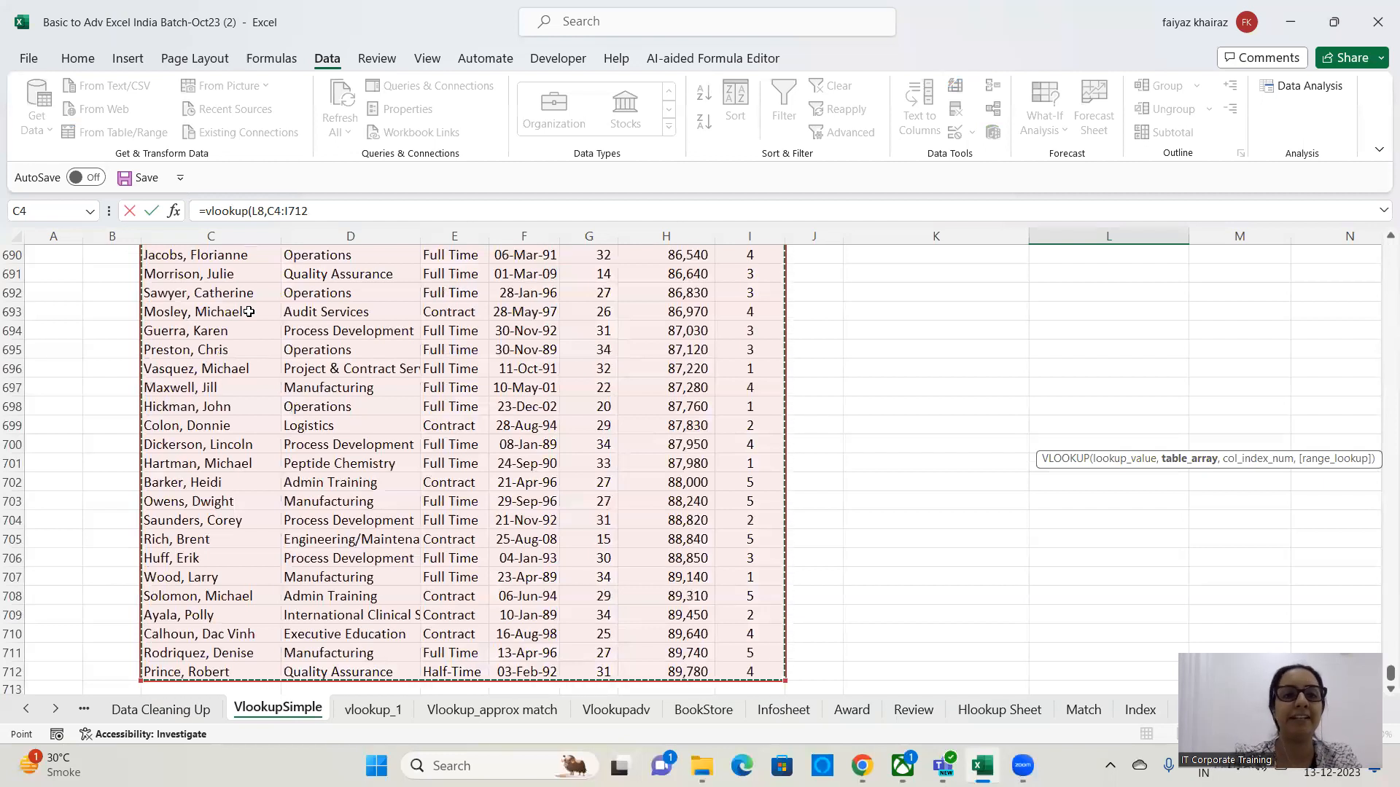
key("Escape")
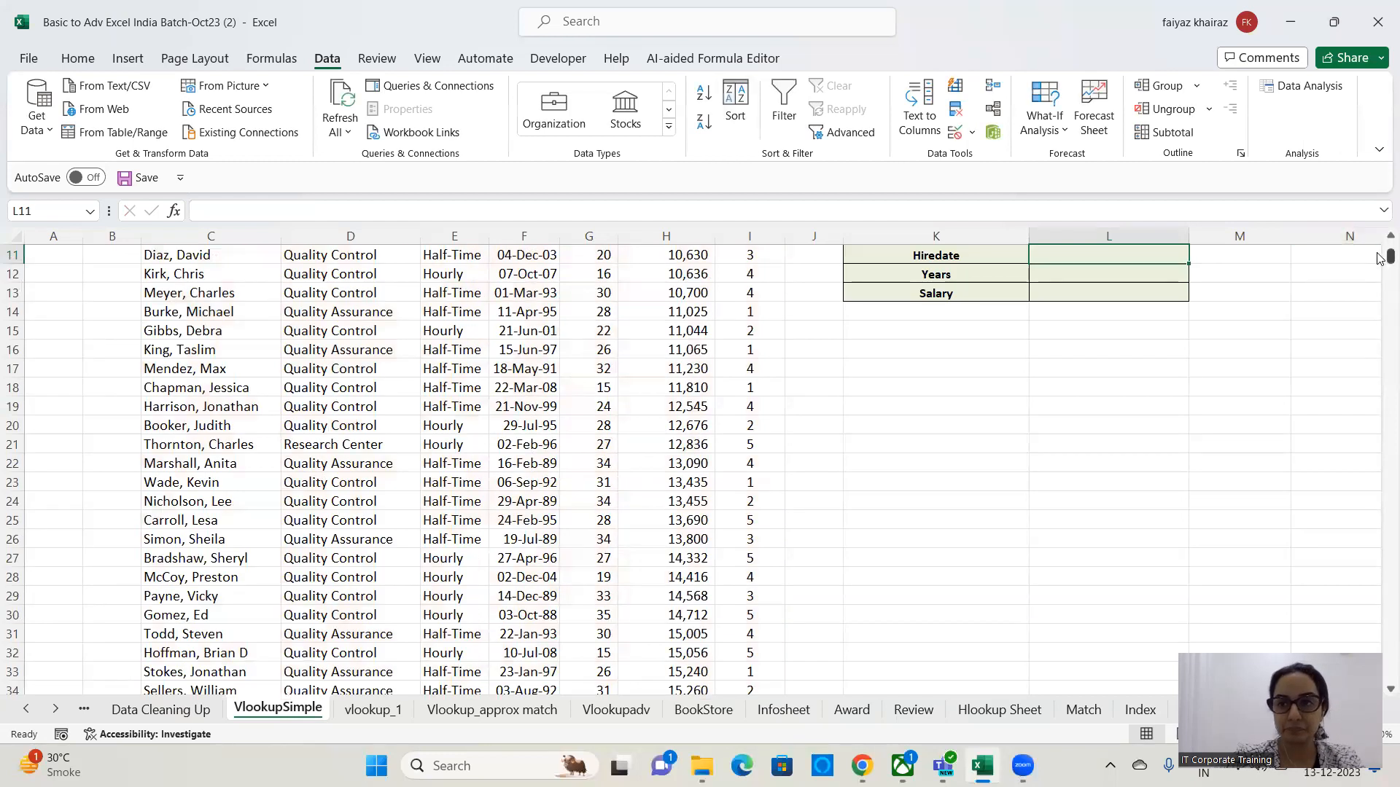
scroll(547, 397, "up", 3)
left_click(506, 382)
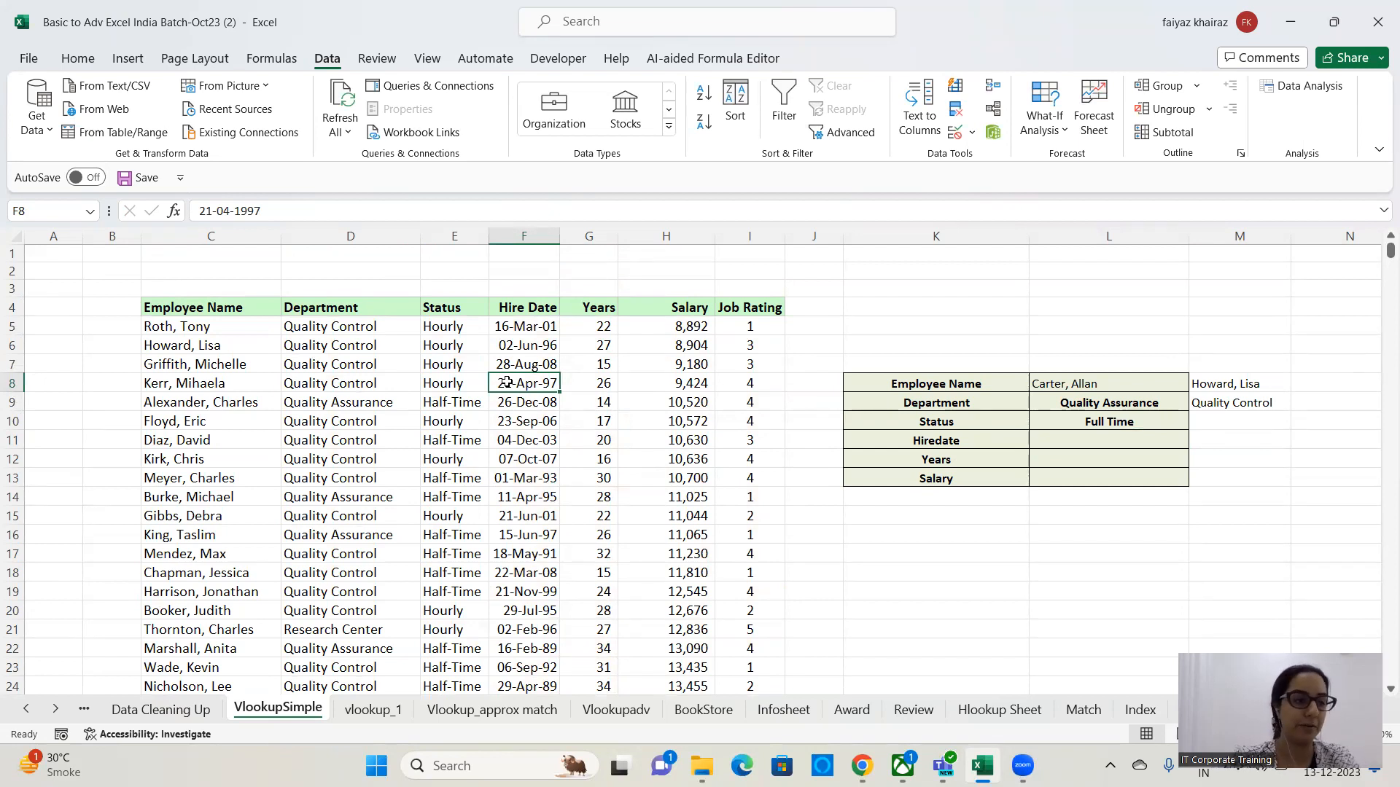
left_click(308, 452)
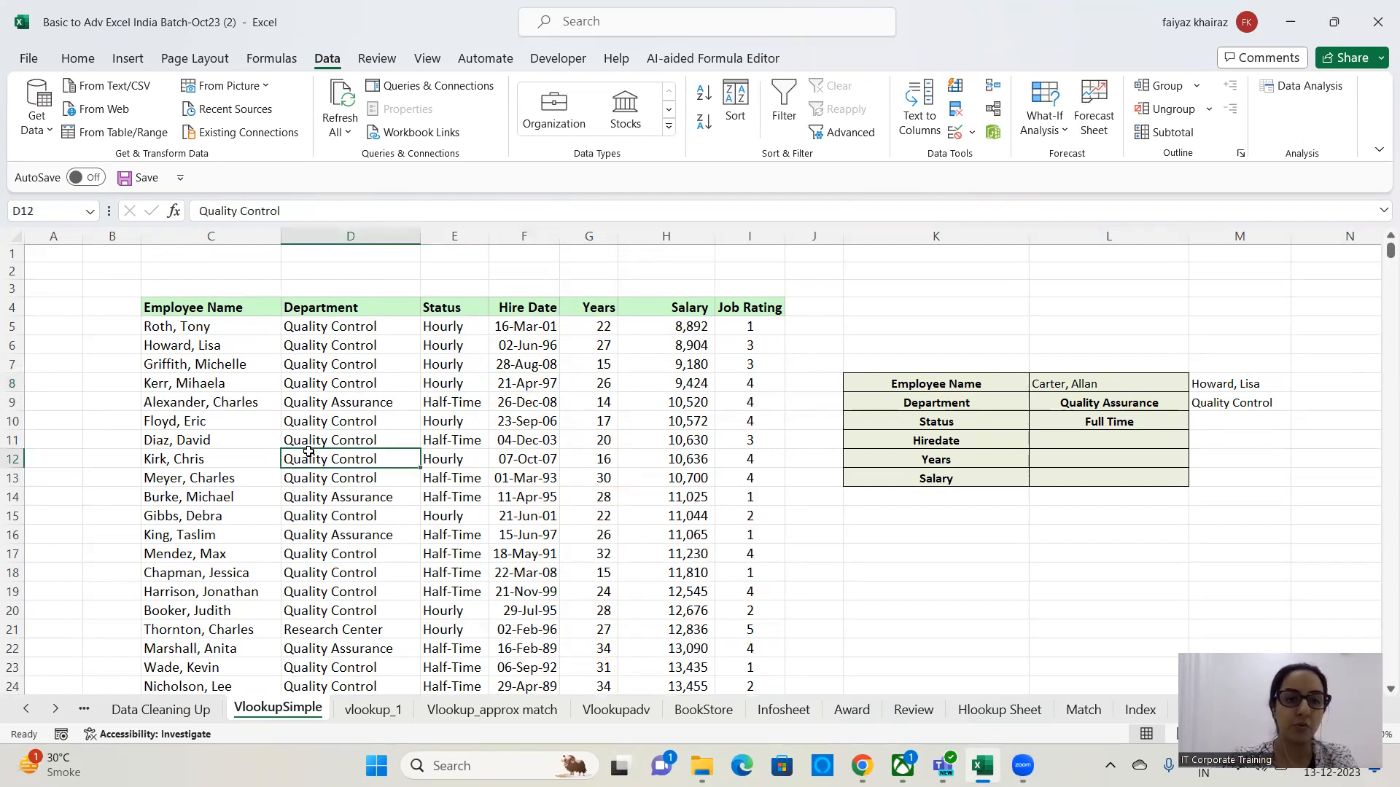
Convert the employee data range C4:I712 into a table with headers.
key("ctrl+a")
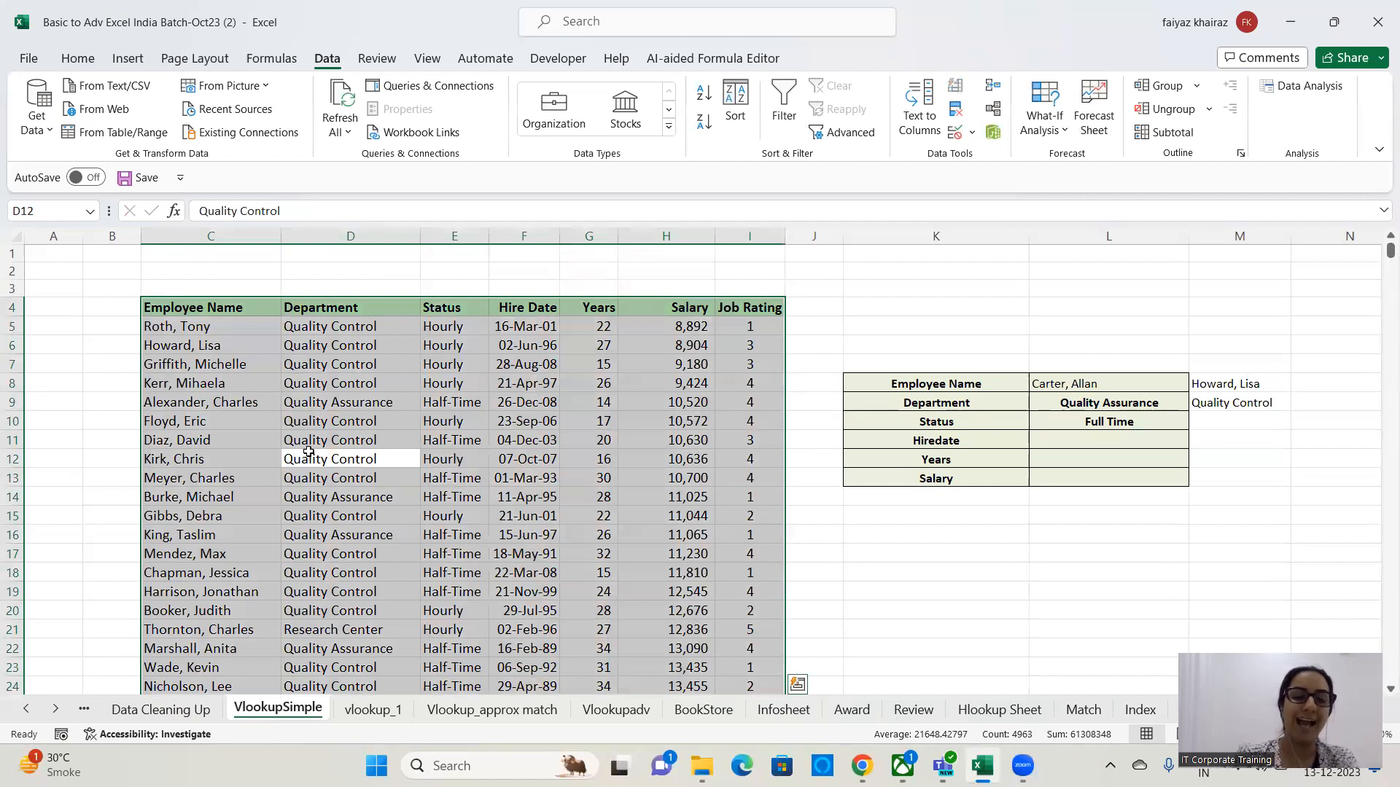
key("ctrl+t")
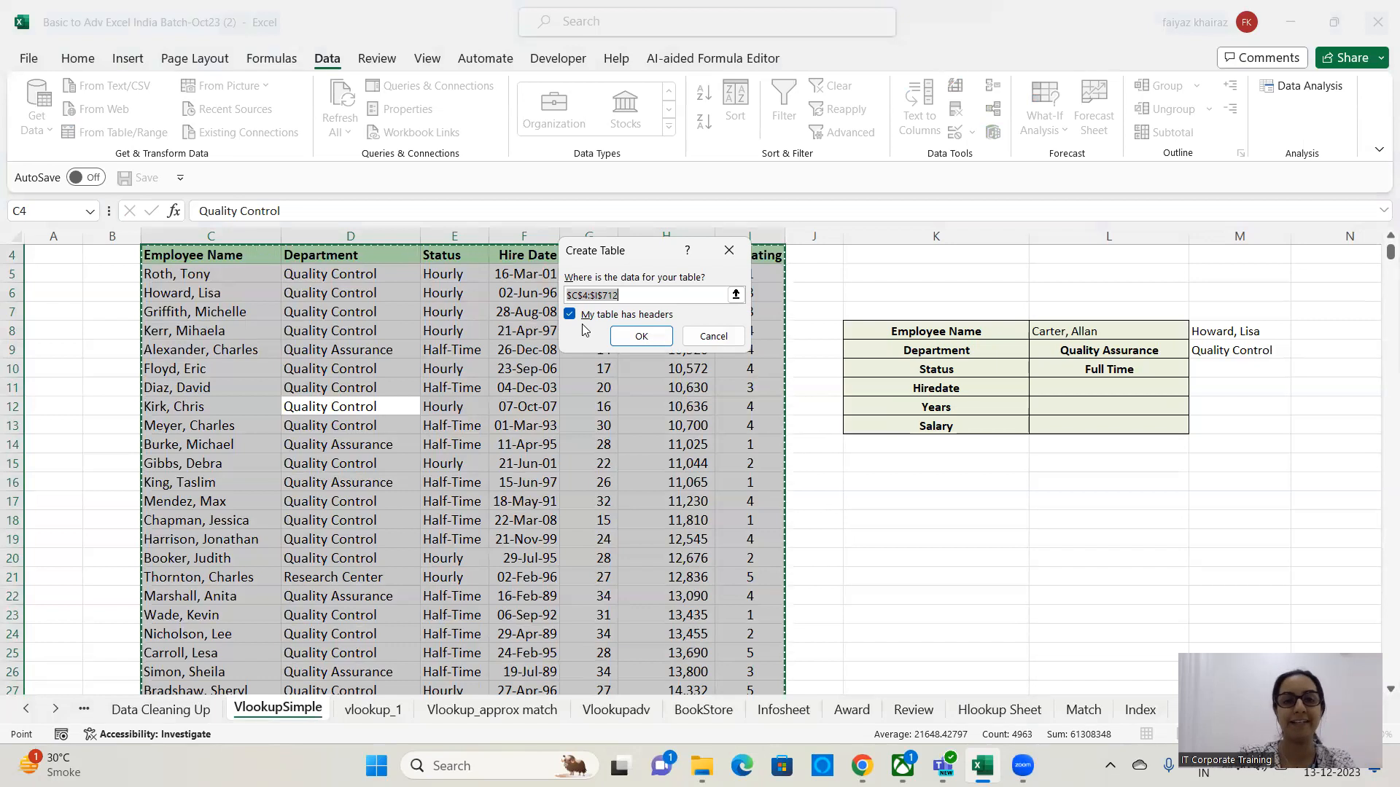
left_click(641, 336)
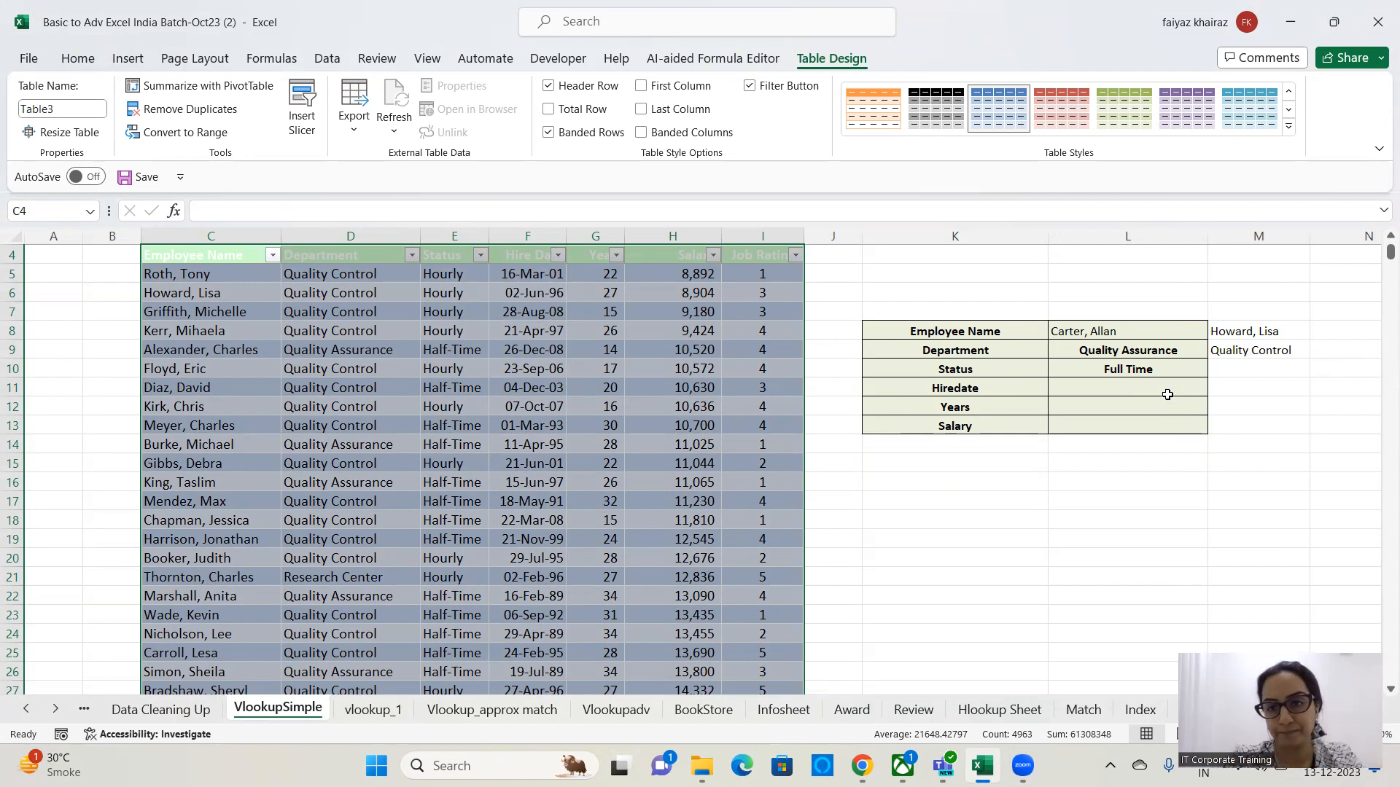
In L11, enter the formula =VLOOKUP(L8,Table3,4,0) to return the employee's hire date.
left_click(1167, 386)
type("=vlookup(")
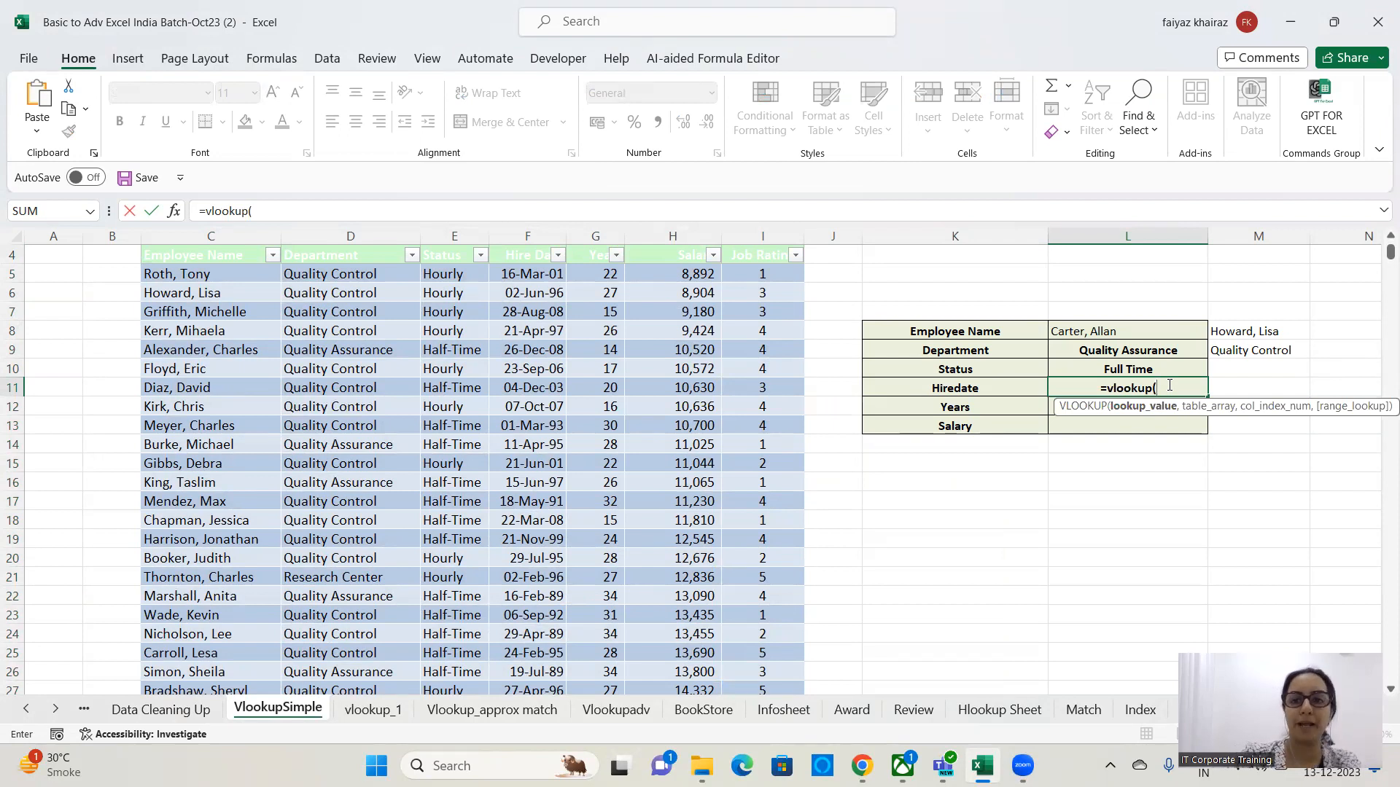
left_click(1185, 328)
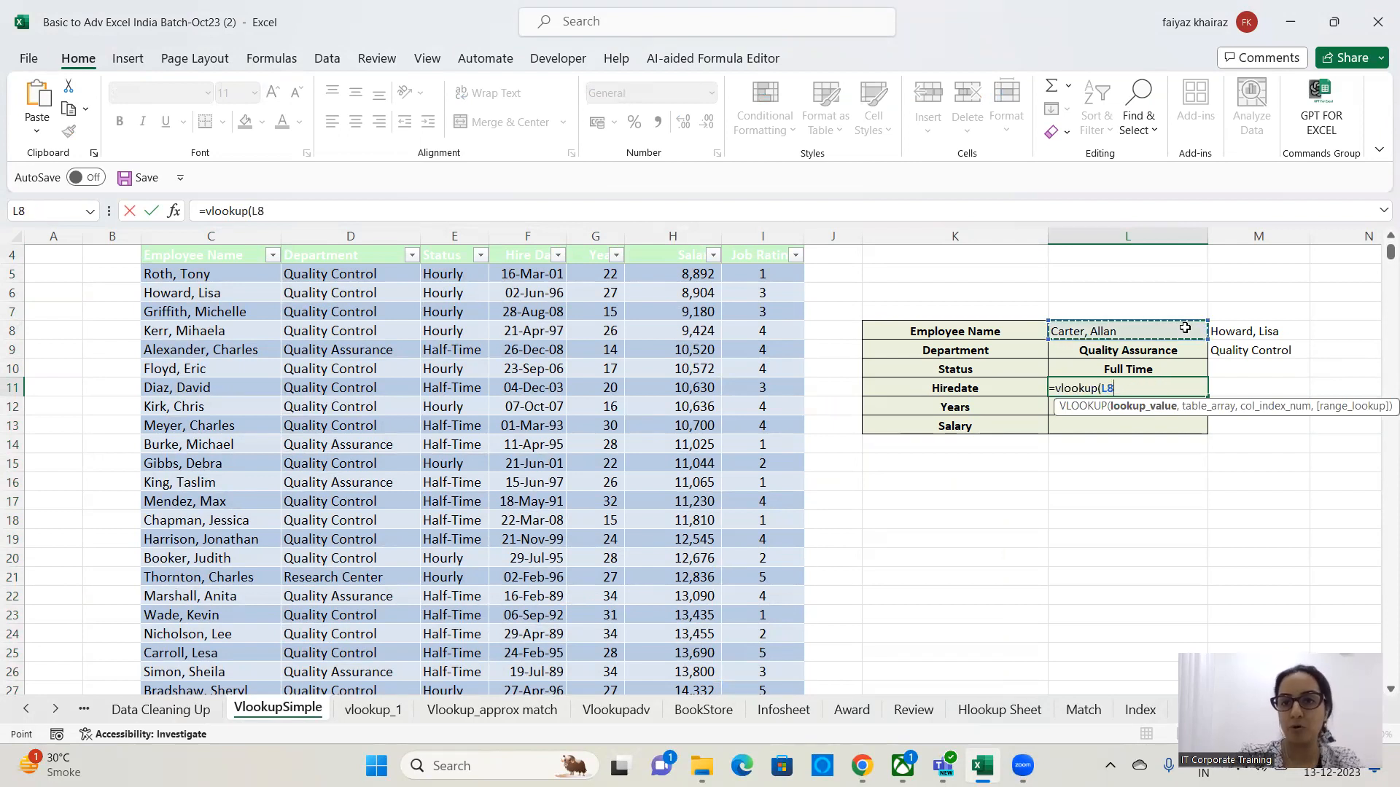
type(",")
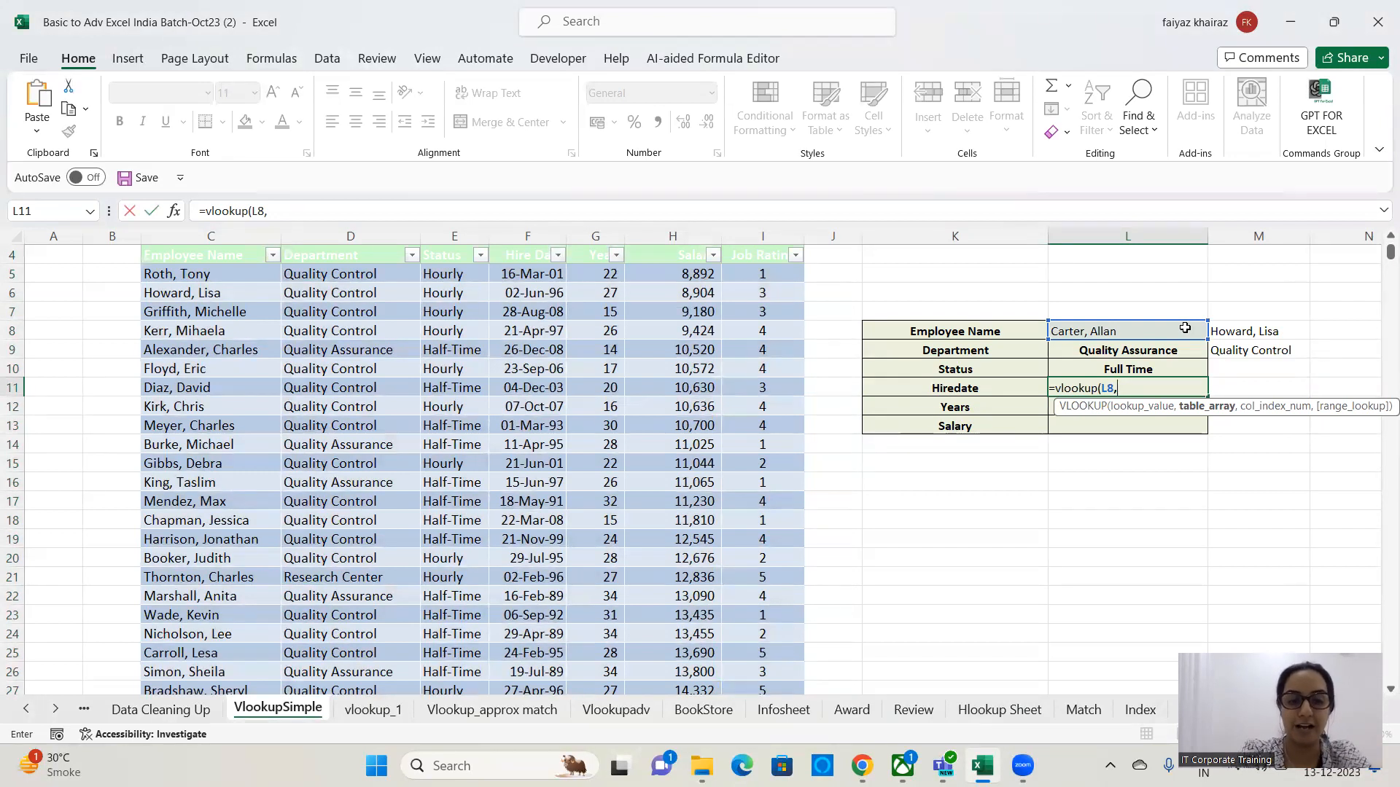
type("tab")
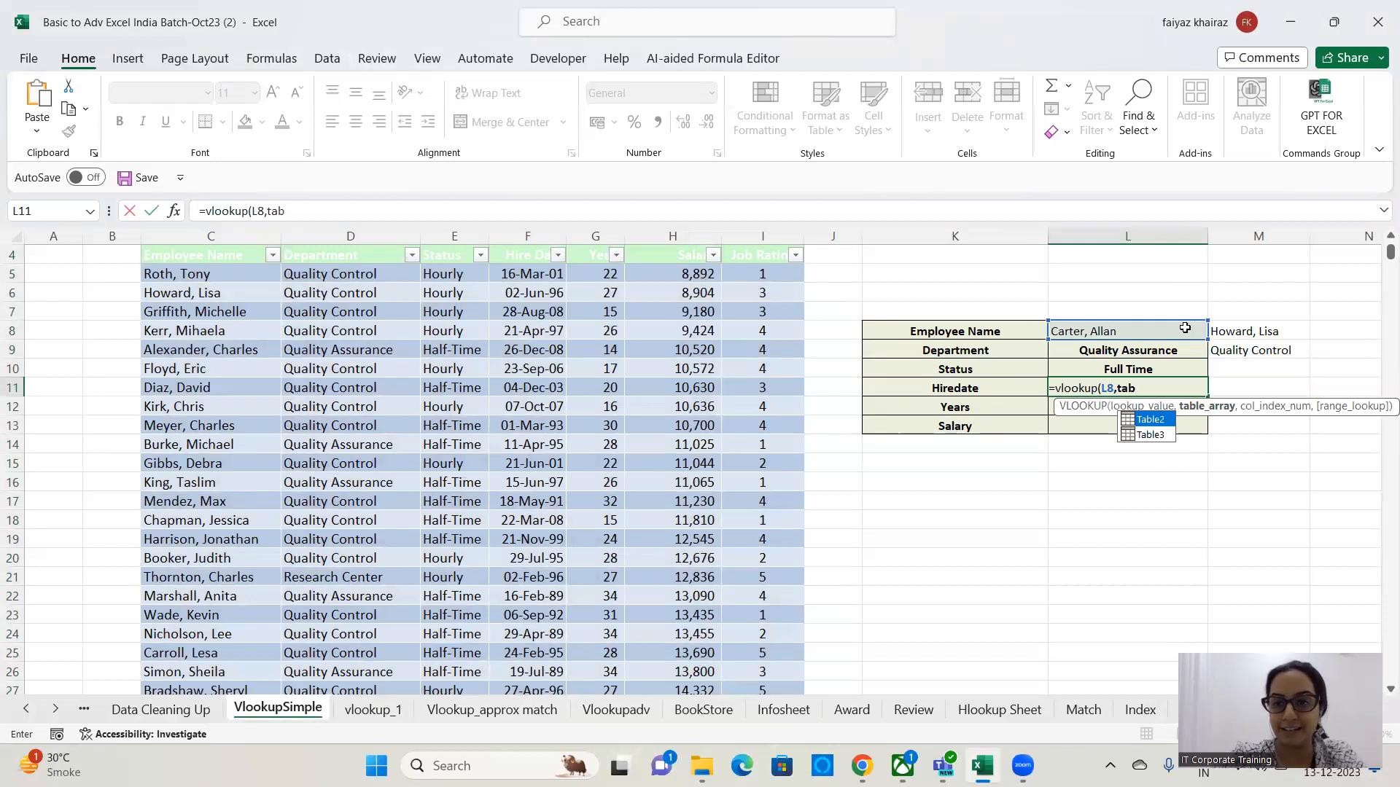
double_click(1151, 435)
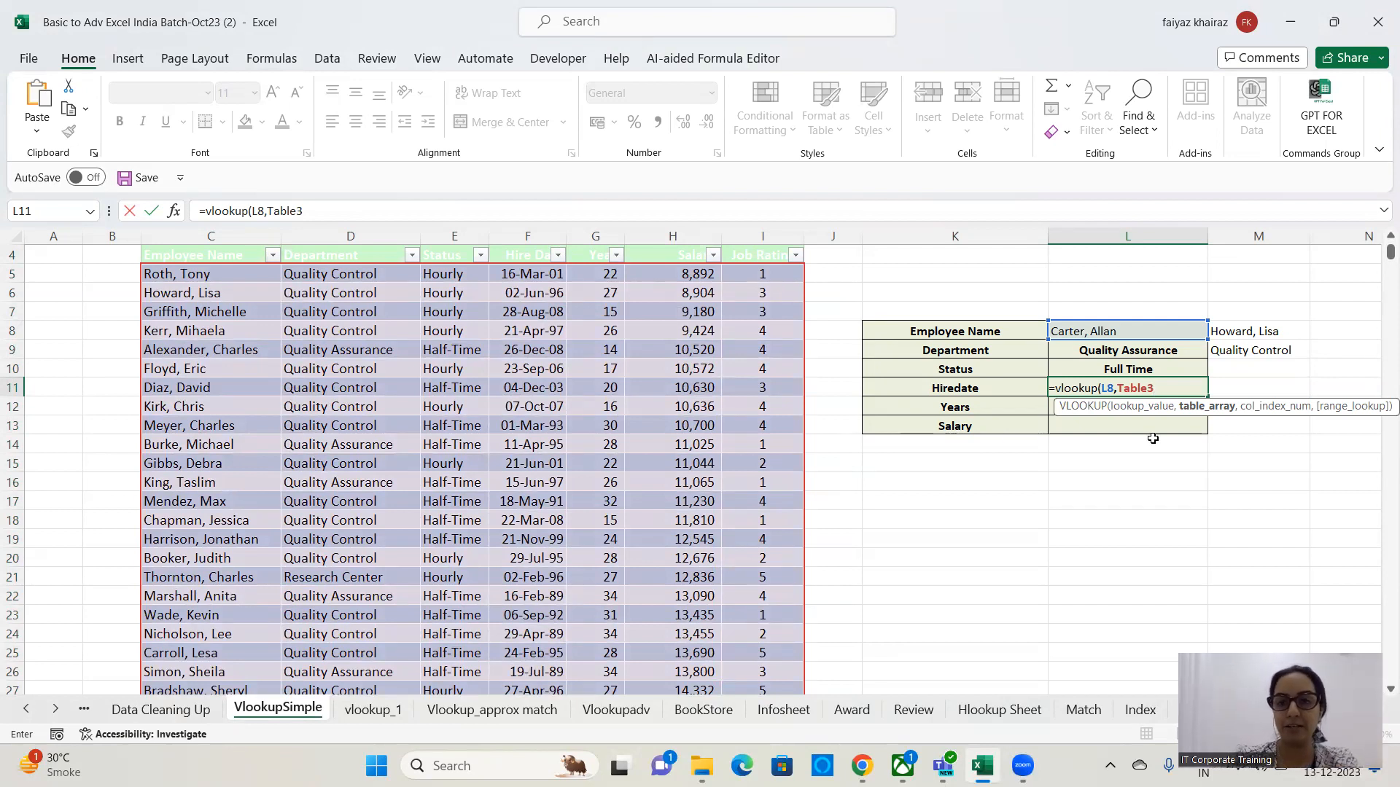
type(",")
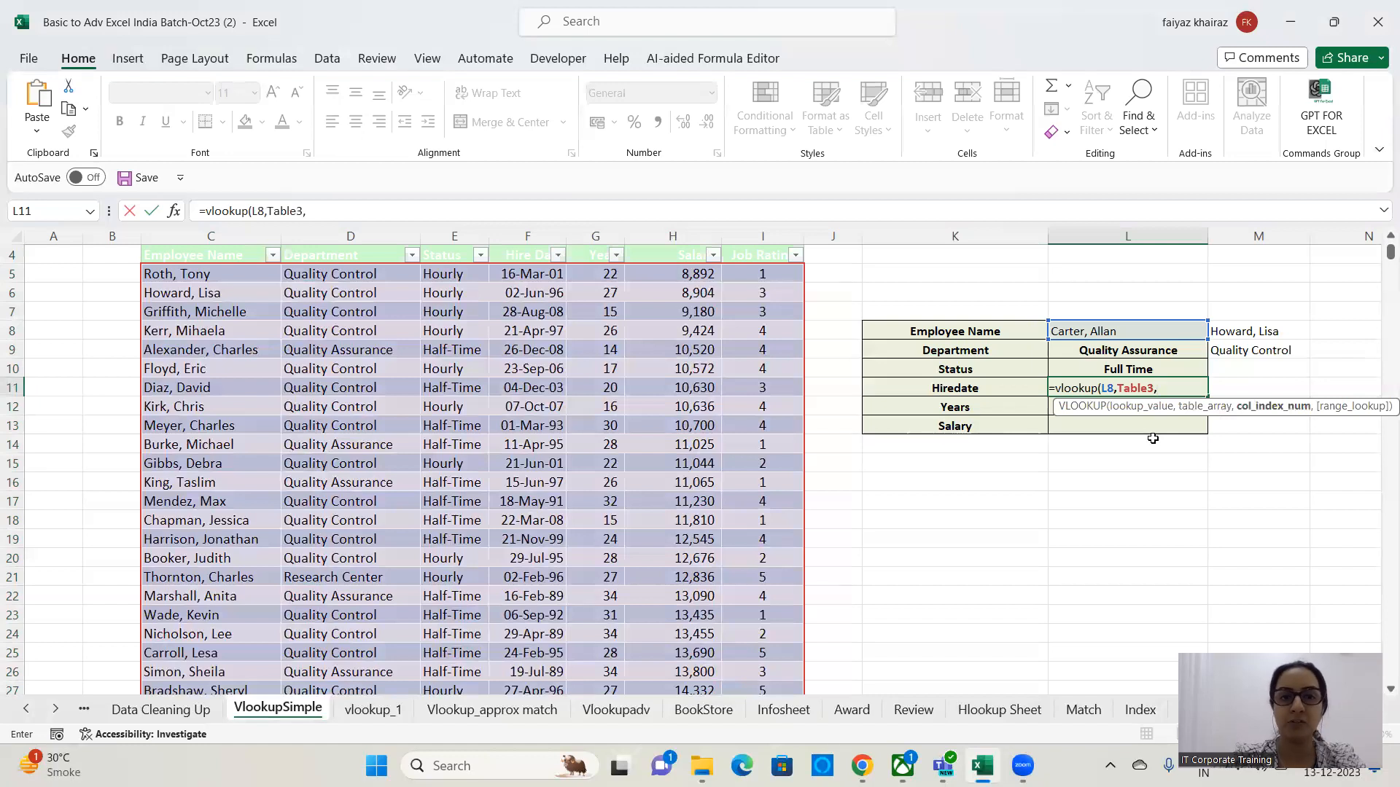
type("4")
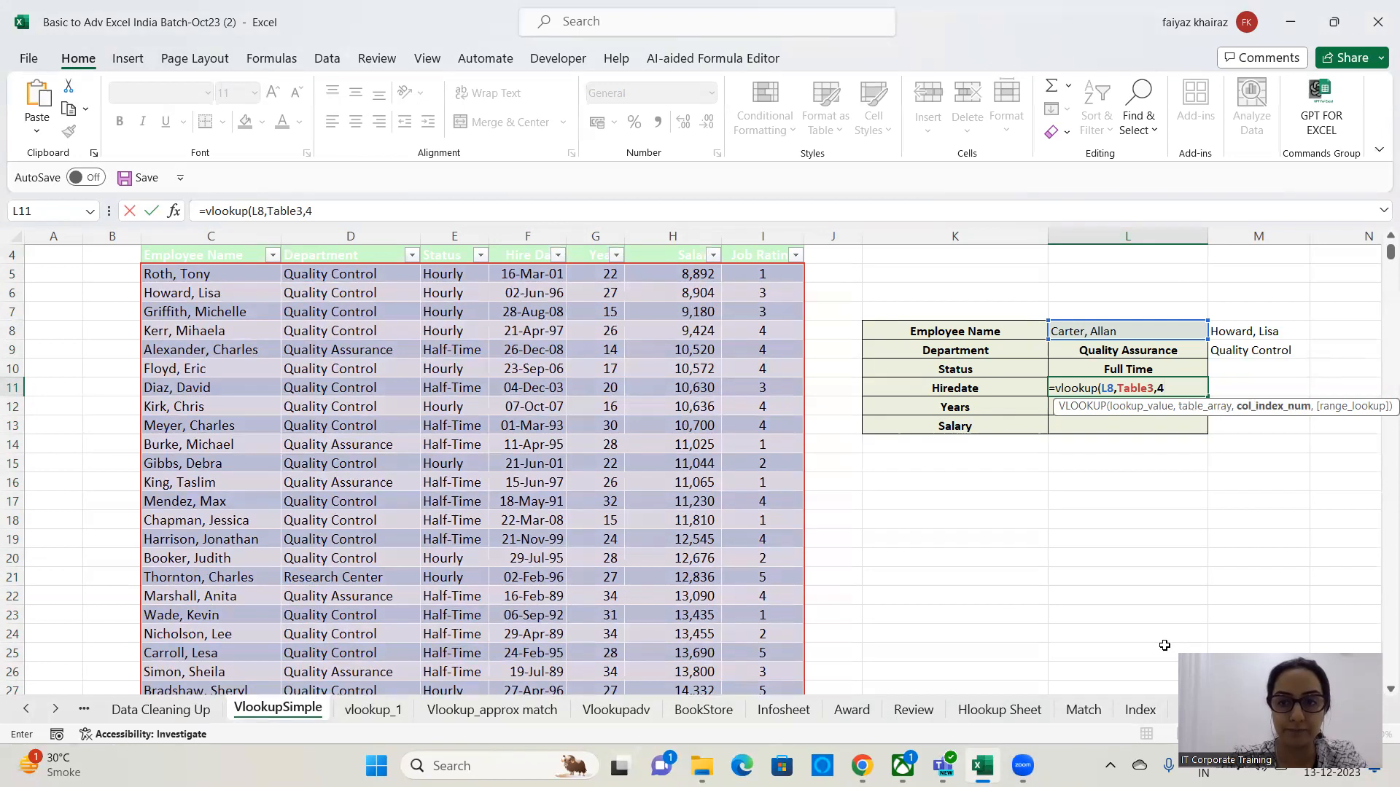
type(",0)")
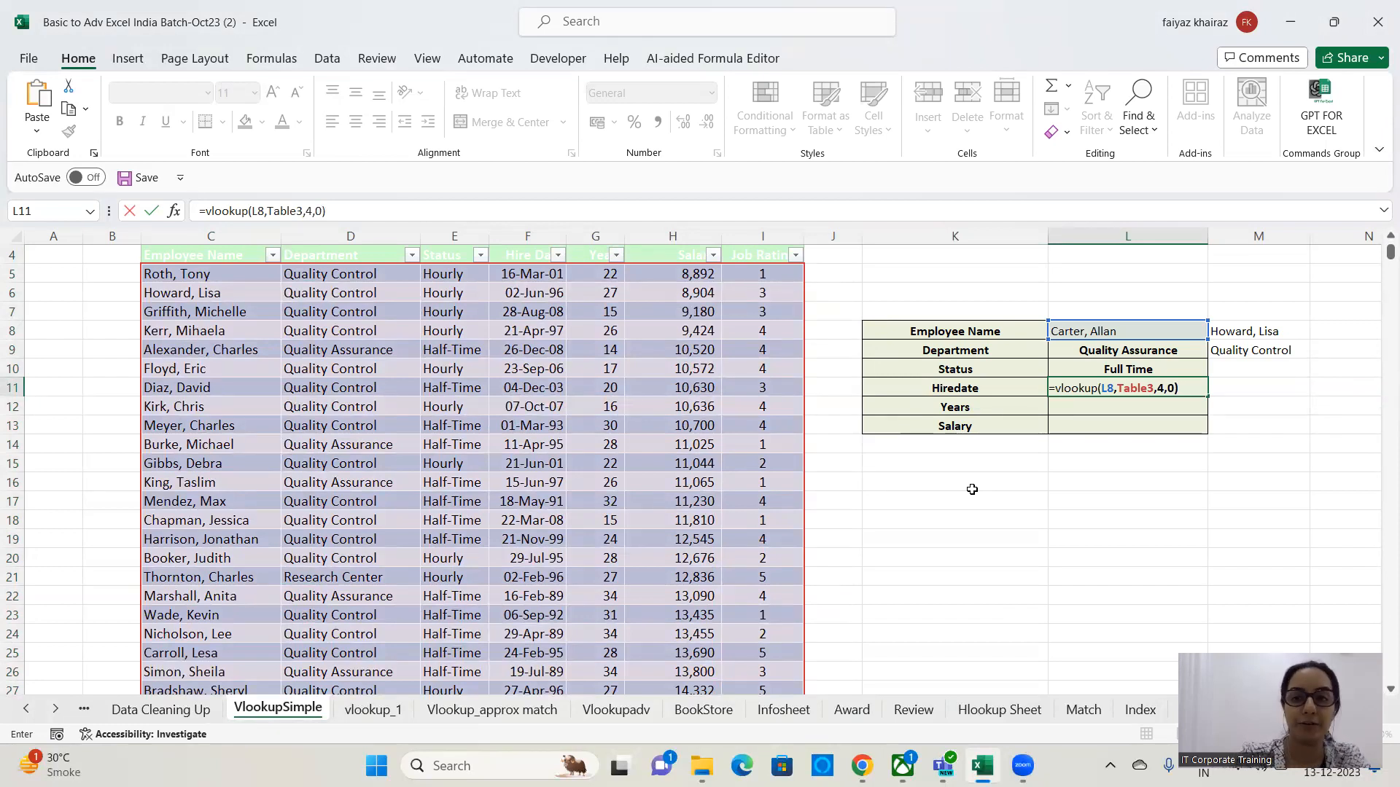
key("Return")
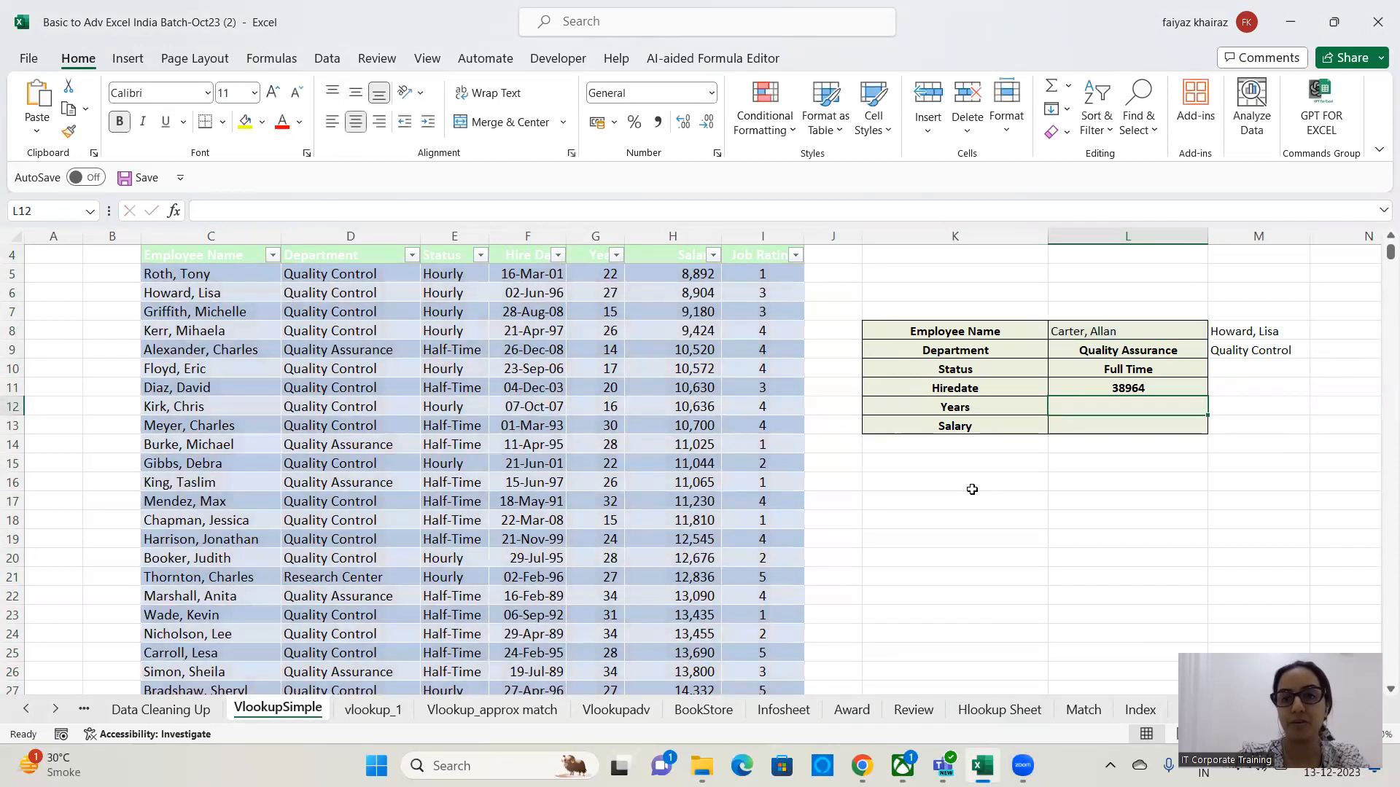
Format L11's hire date result as a Date using the 14-03-12 type.
left_click(1143, 392)
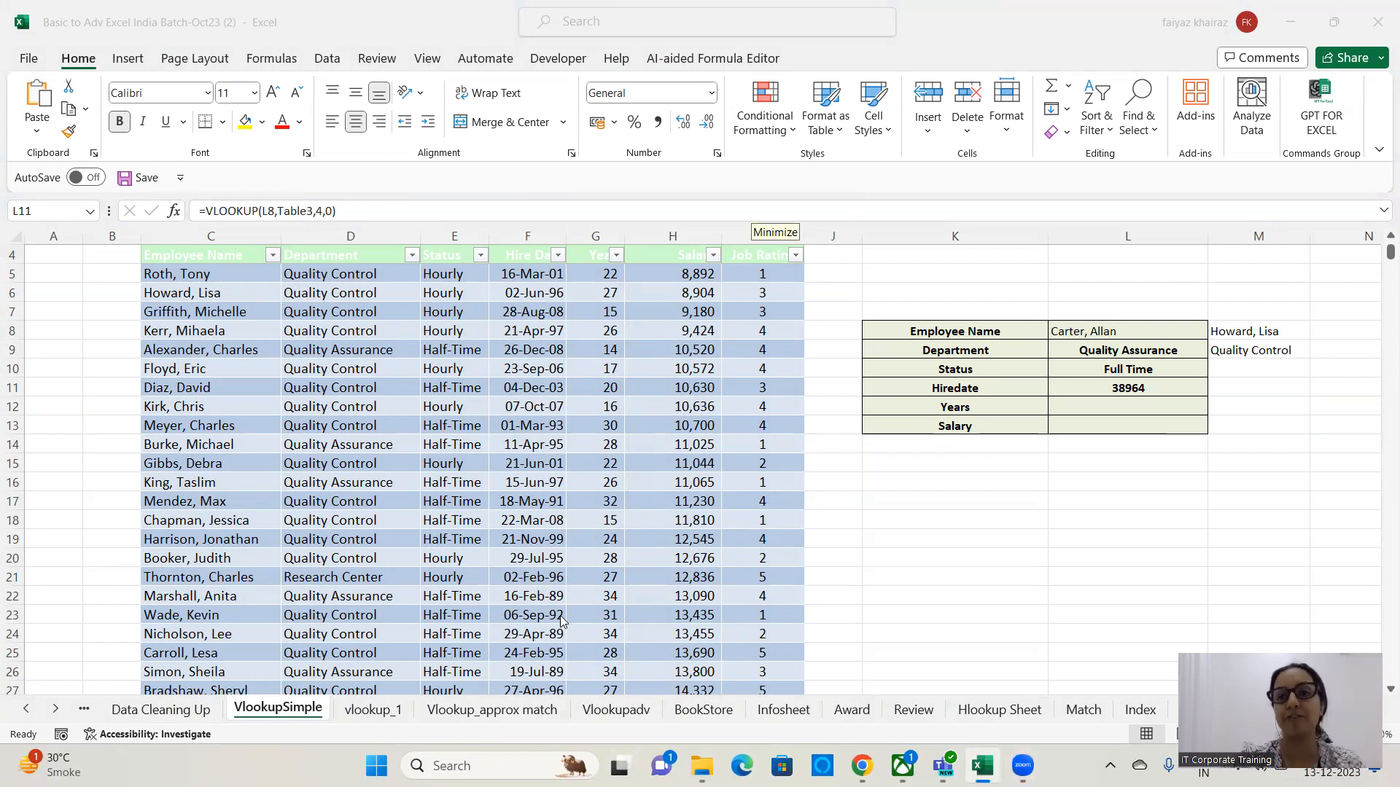
left_click(1081, 386)
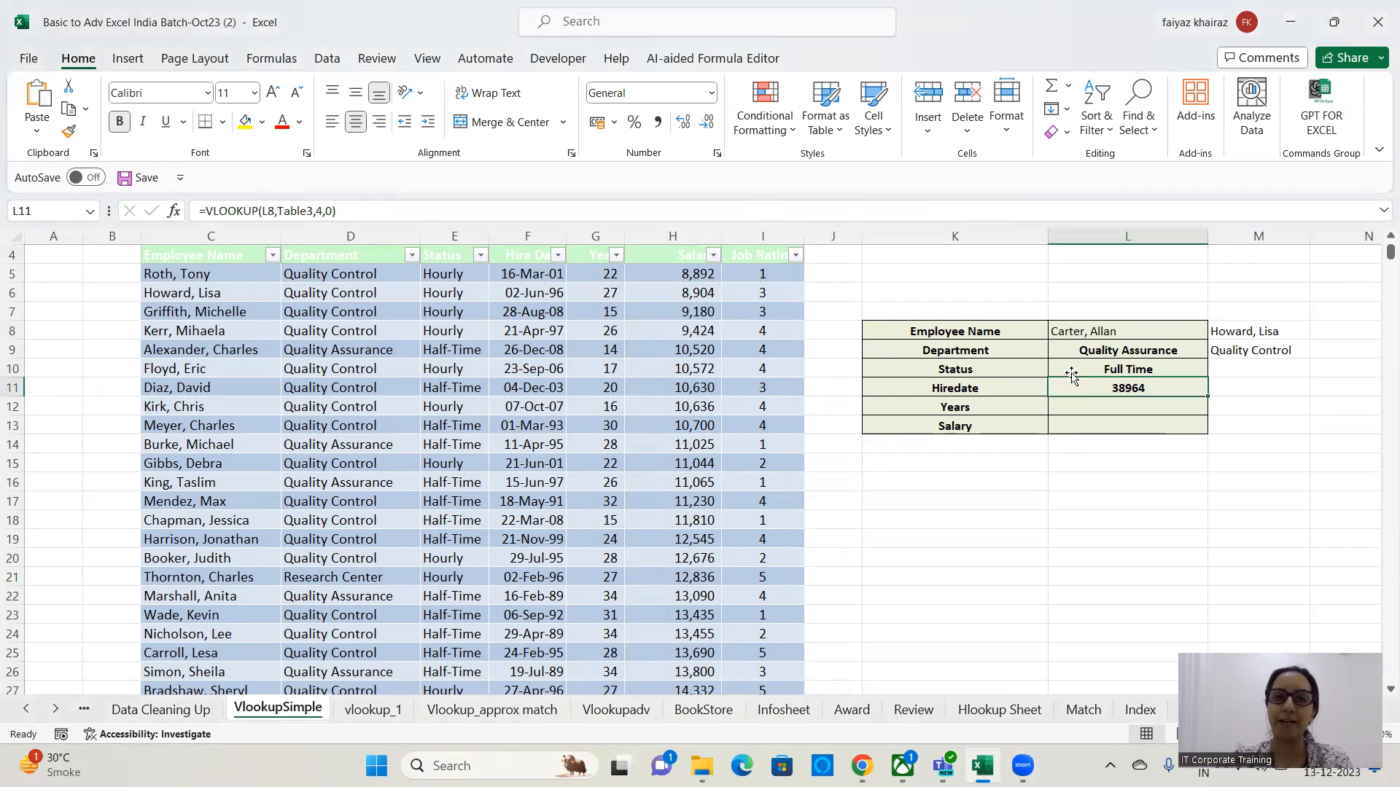
left_click(713, 97)
left_click(713, 97)
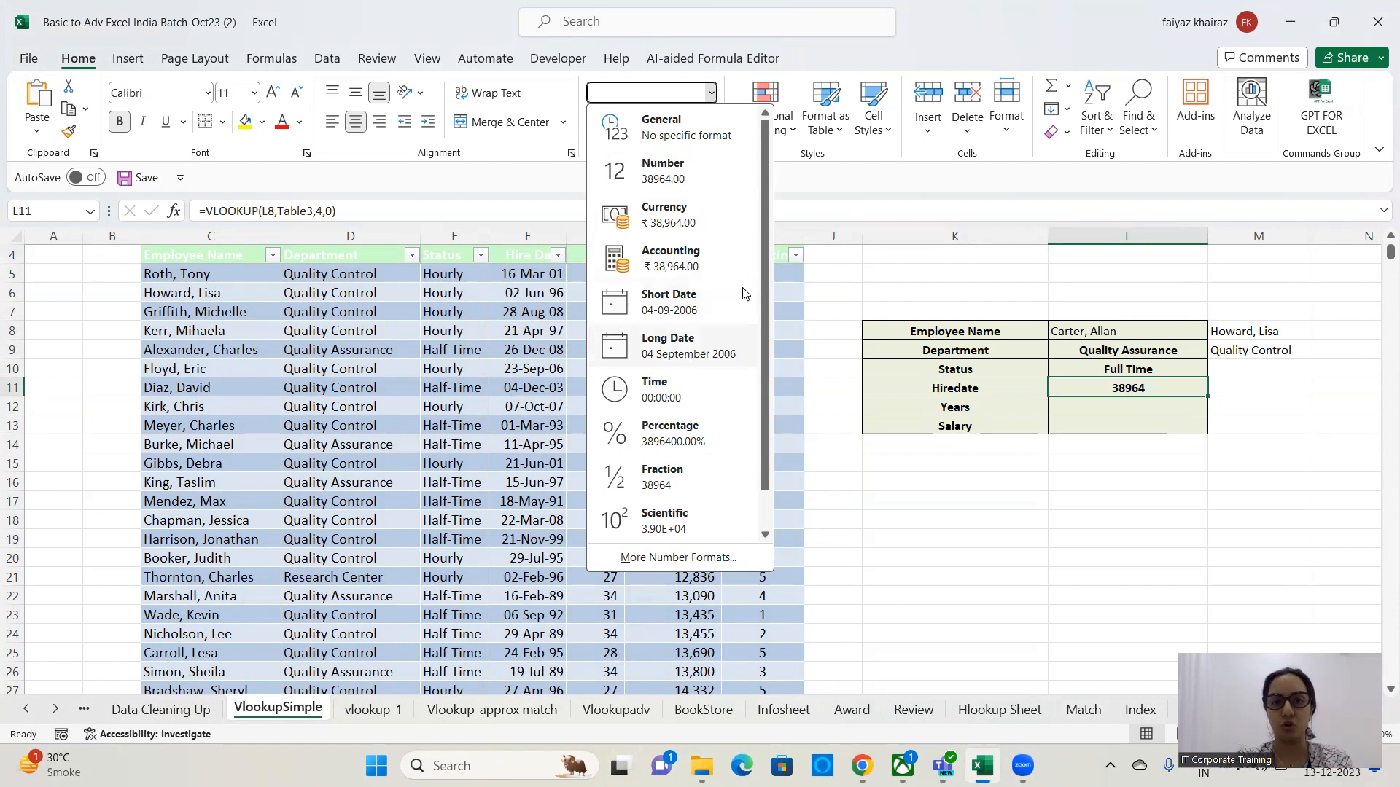
left_click(824, 200)
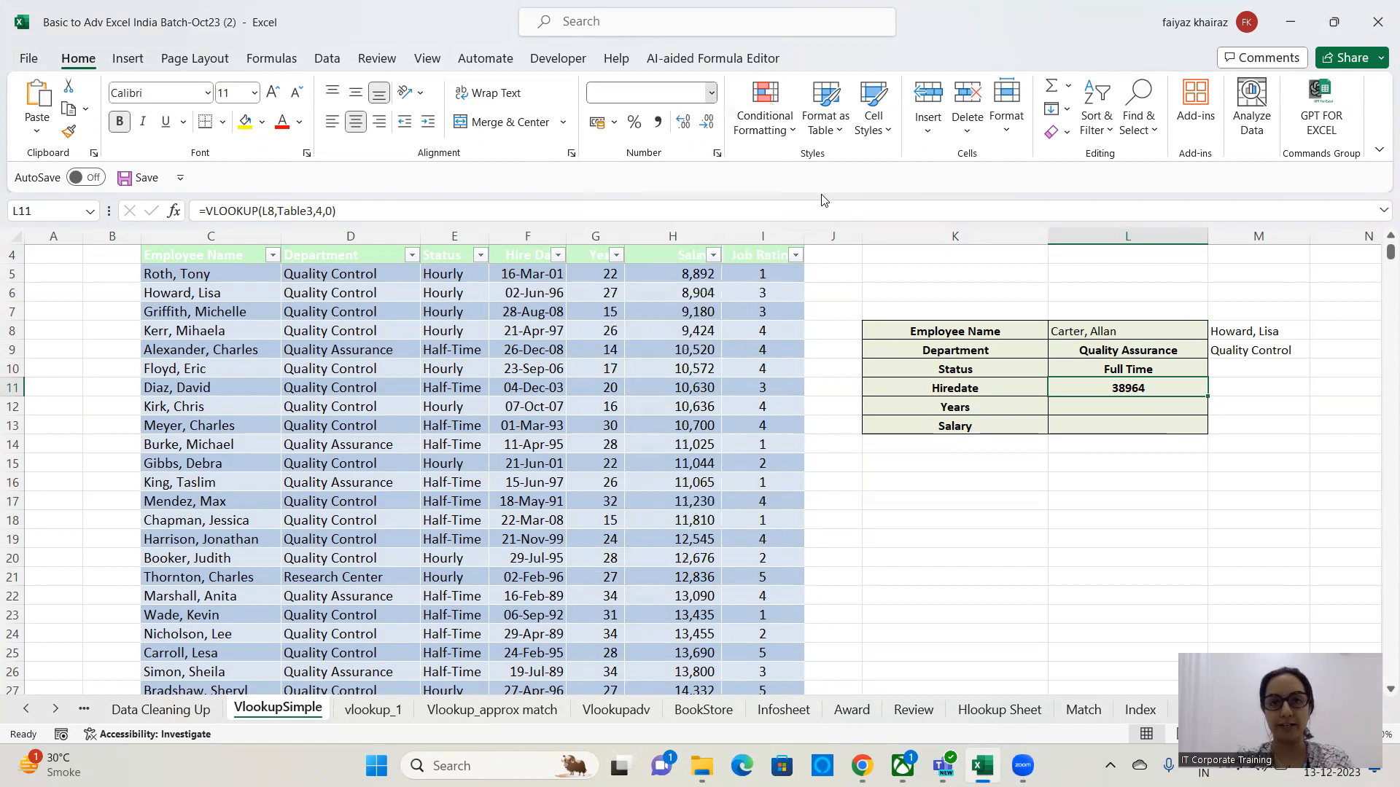
left_click(718, 156)
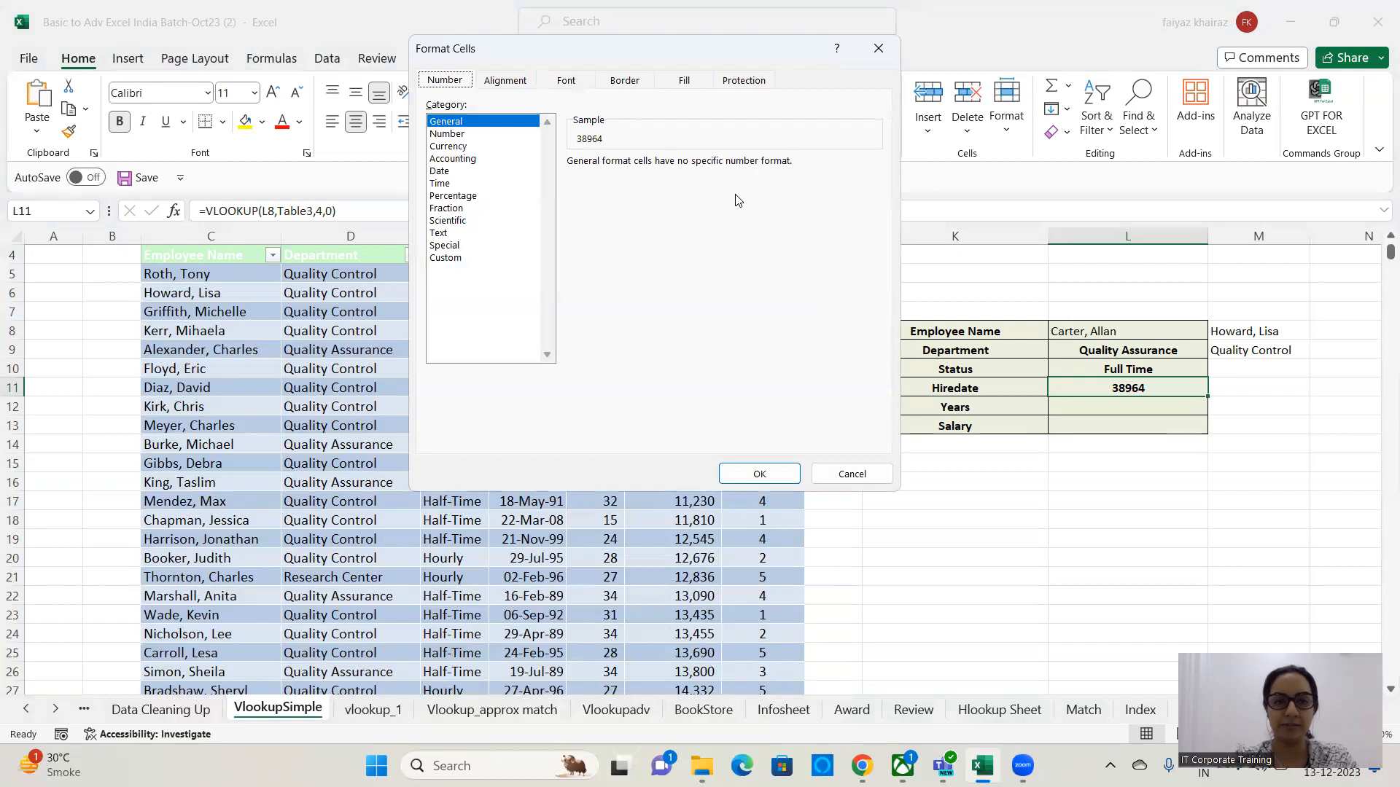
left_click(448, 172)
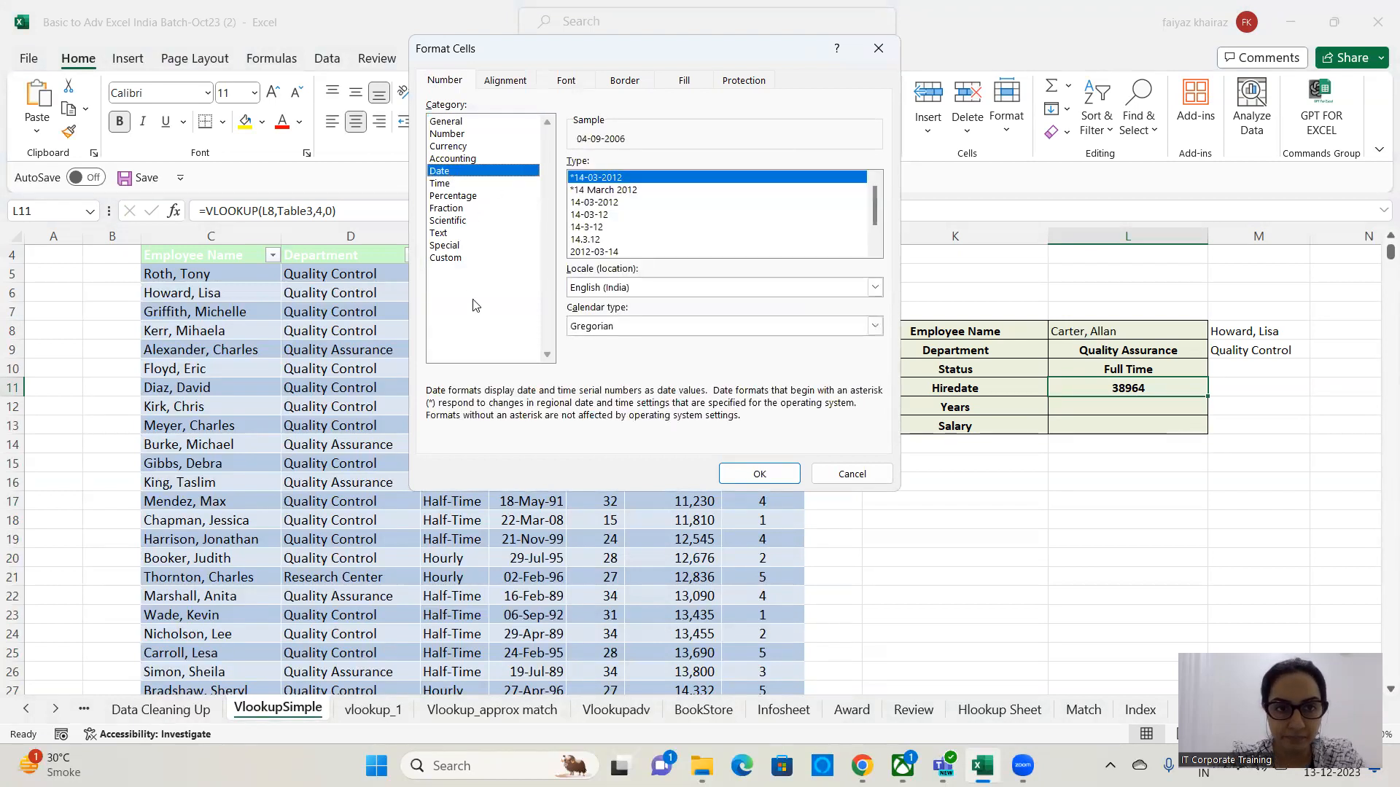
left_click(611, 203)
left_click(596, 228)
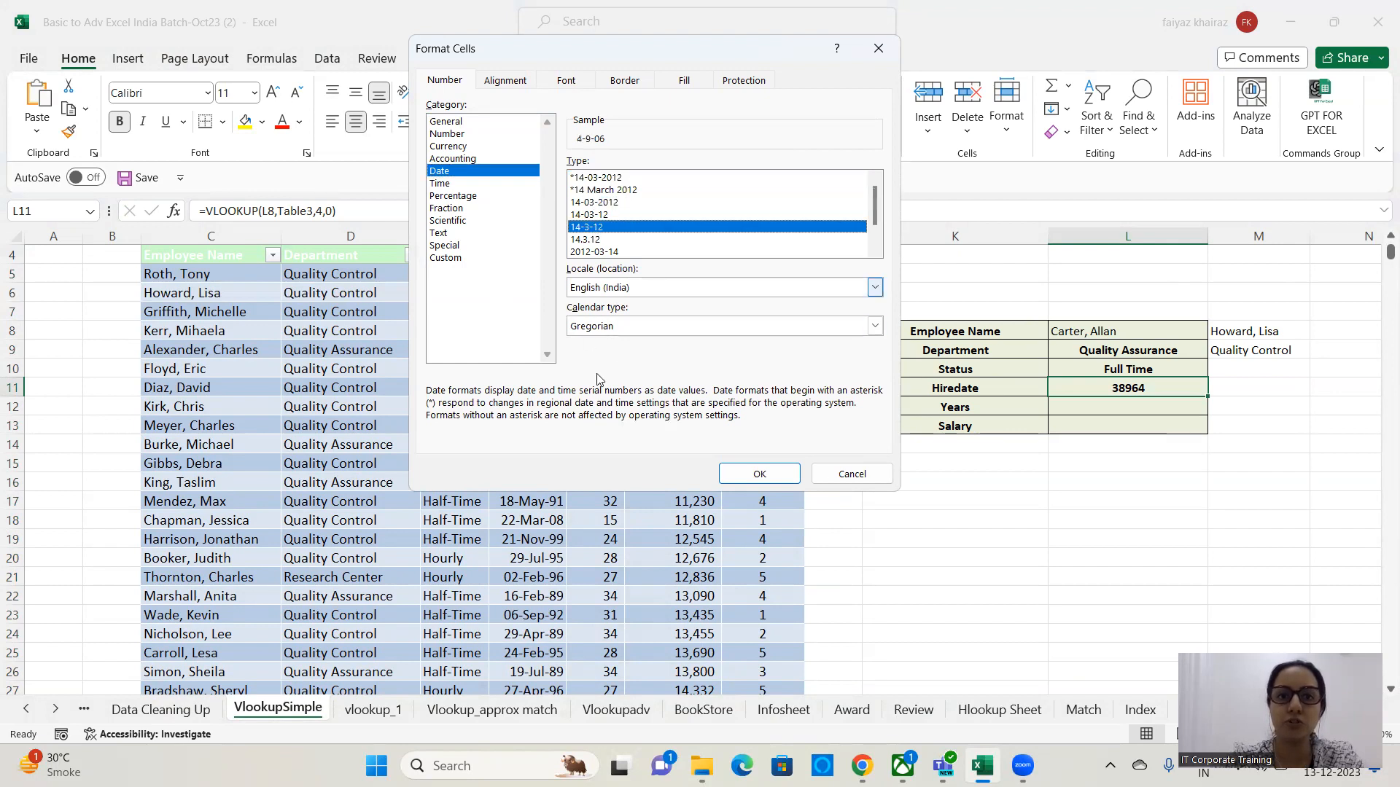
left_click(597, 215)
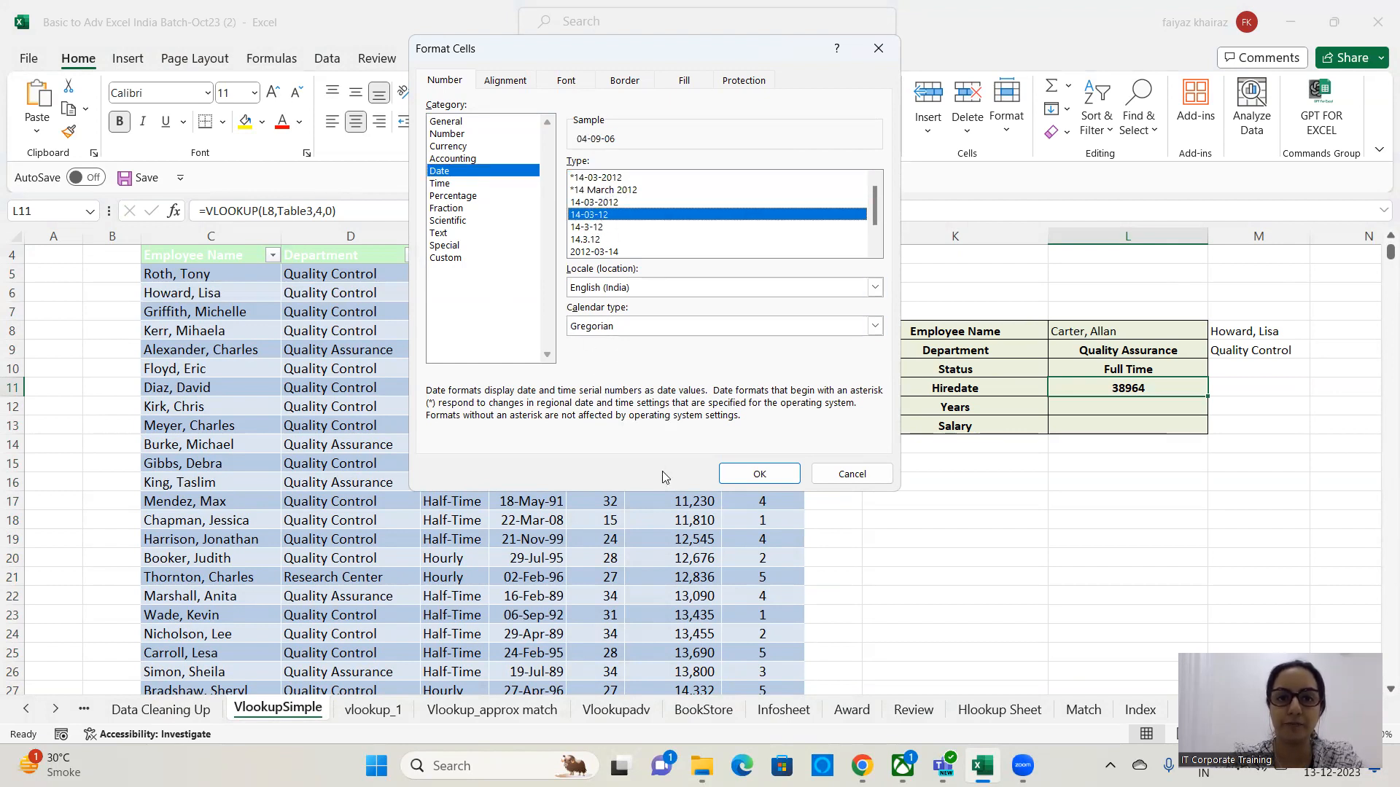
left_click(727, 479)
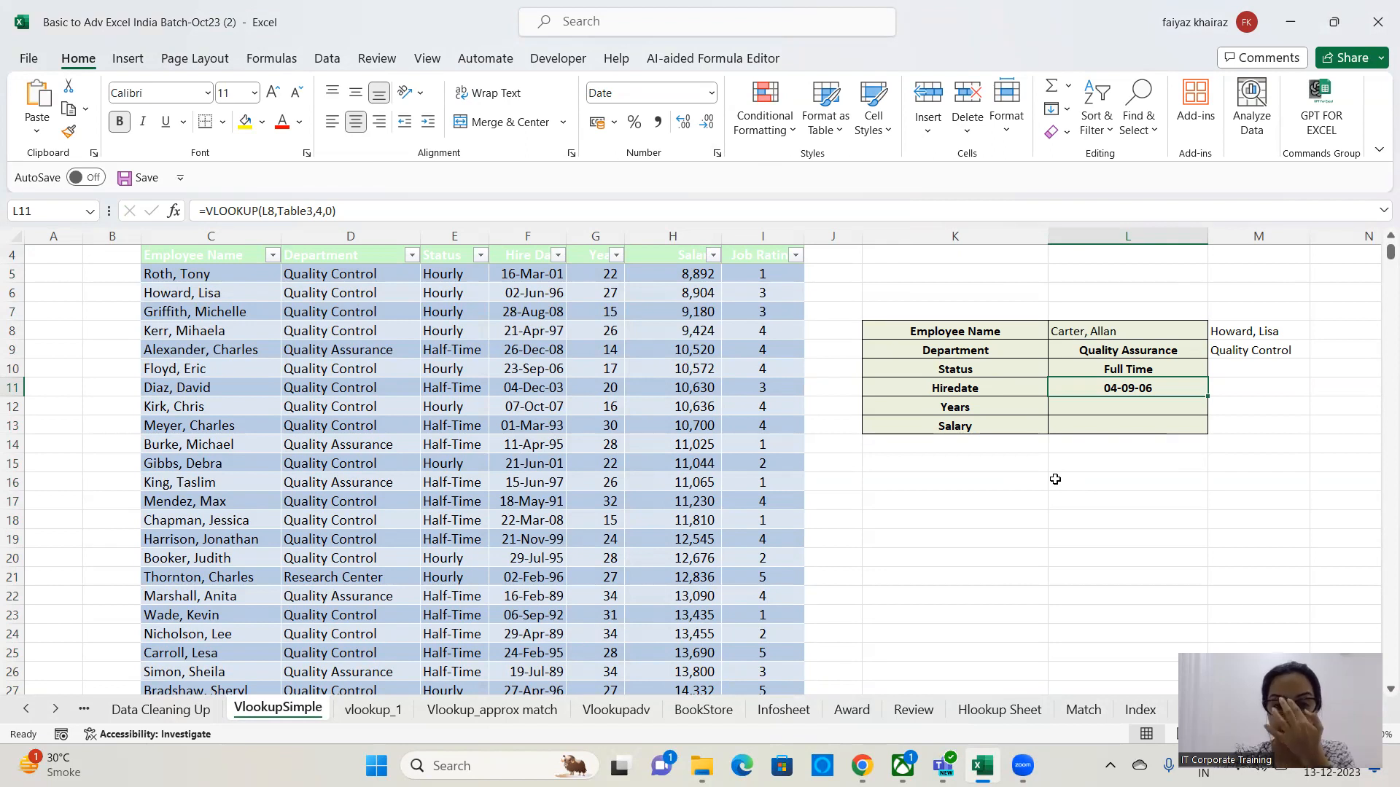
In L12, enter the formula =VLOOKUP(L8,table3,5,0) to return the employee's years of service.
left_click(1154, 404)
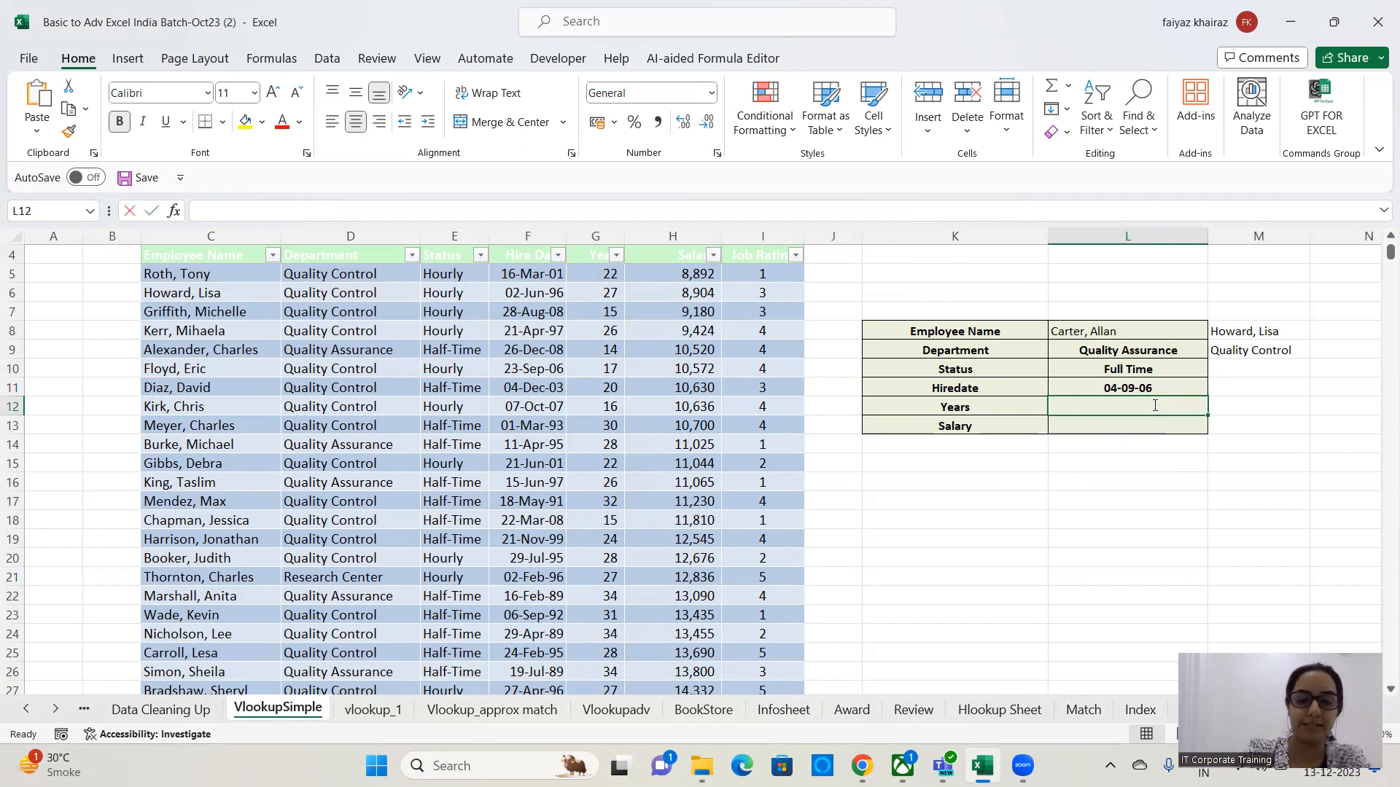
type("=vlookup(")
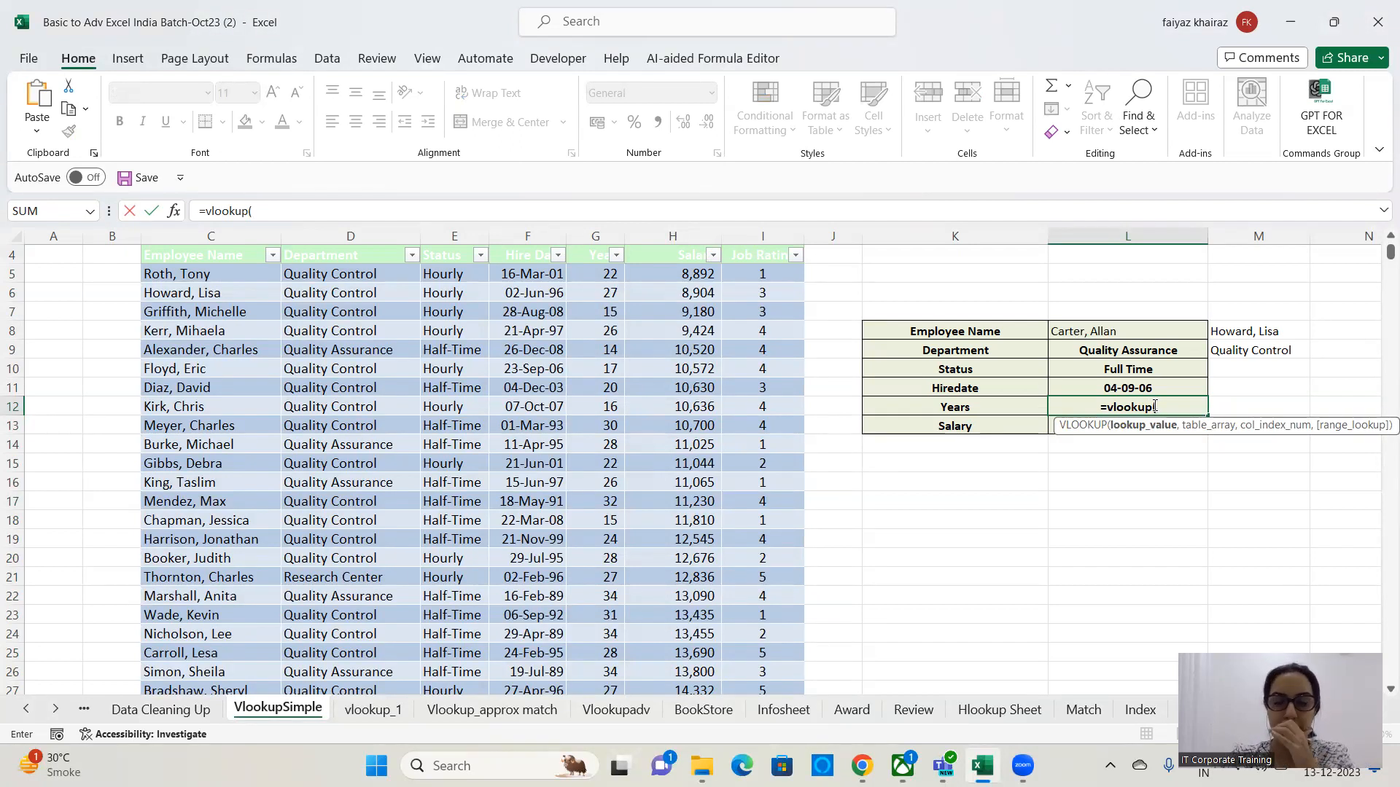
left_click(1144, 329)
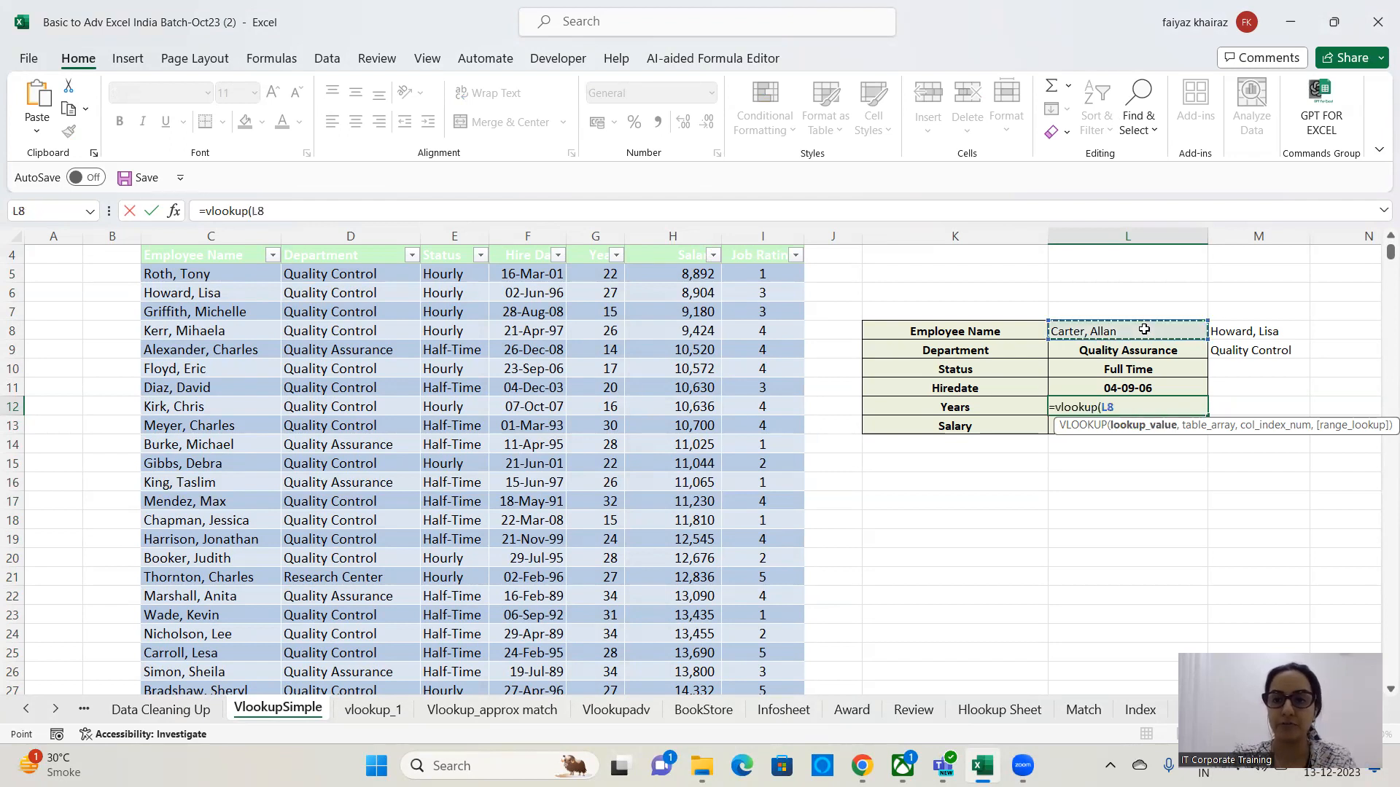
type(",")
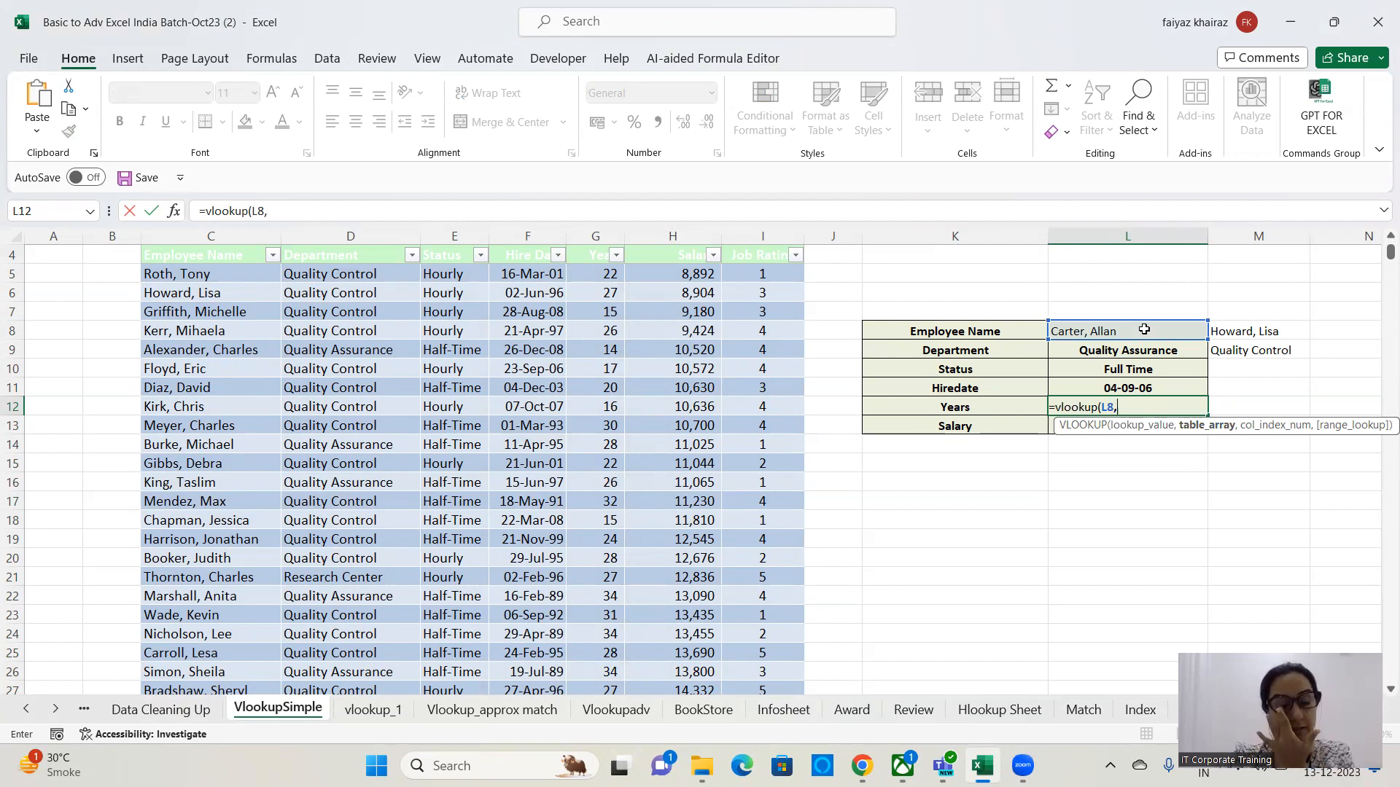
type("t")
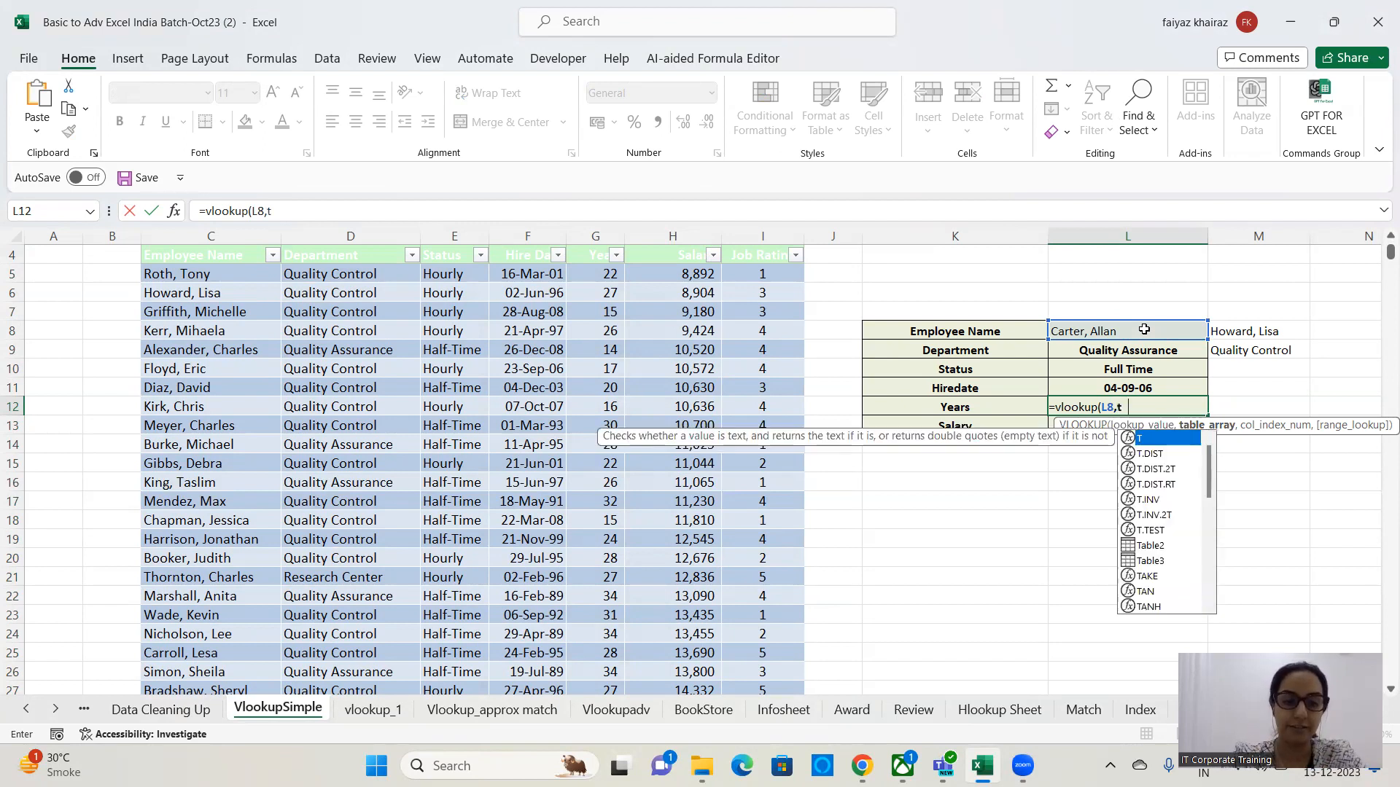
type("able3")
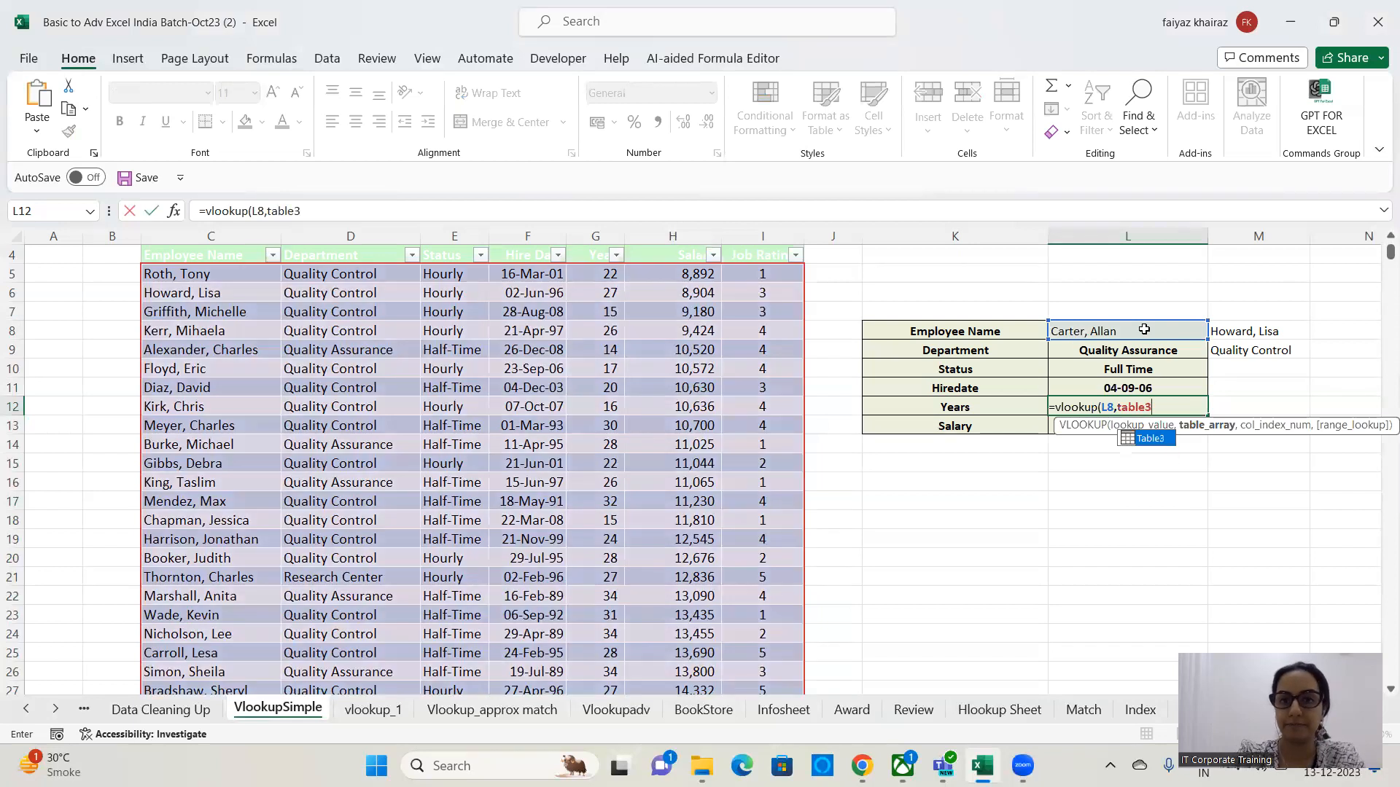
type(",")
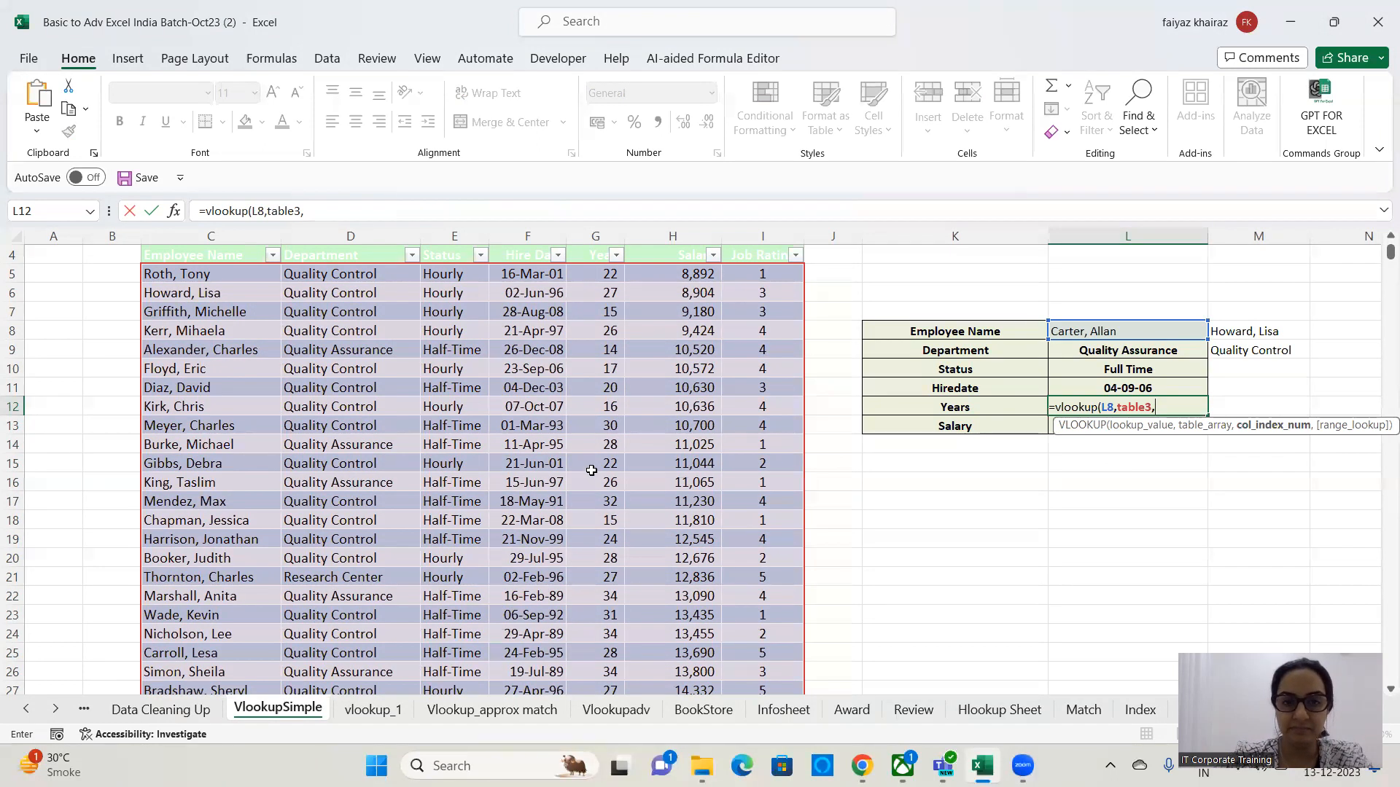
type("5,")
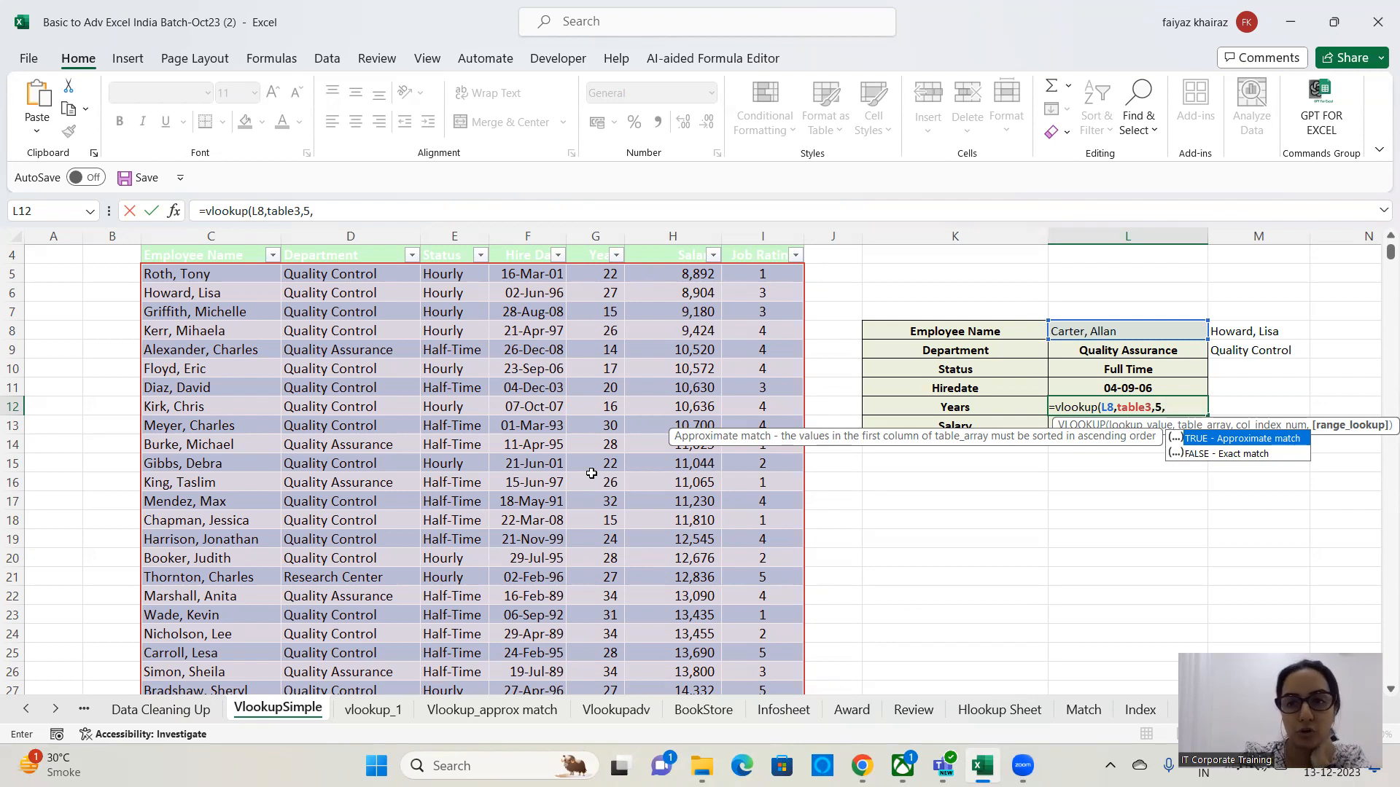
type("0")
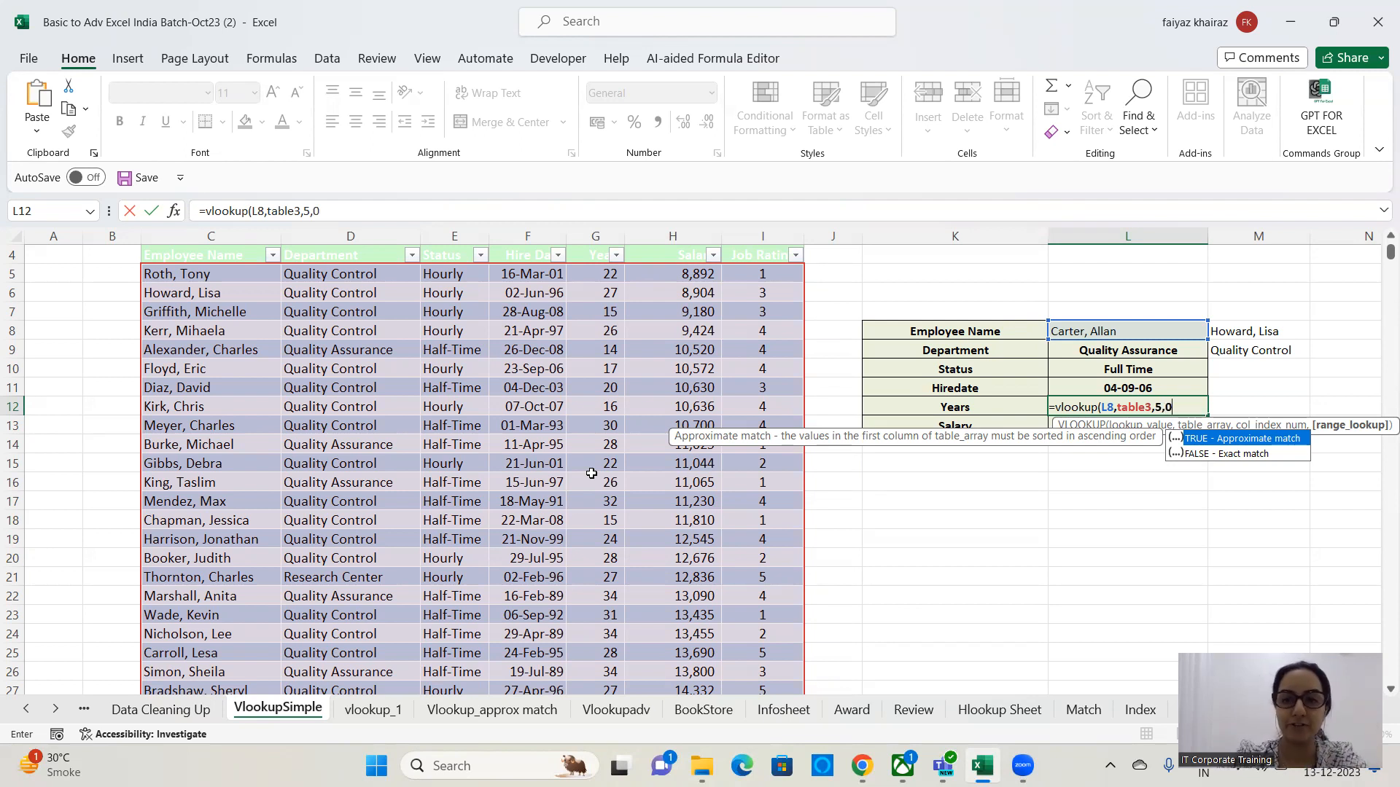
type(")")
key("Return")
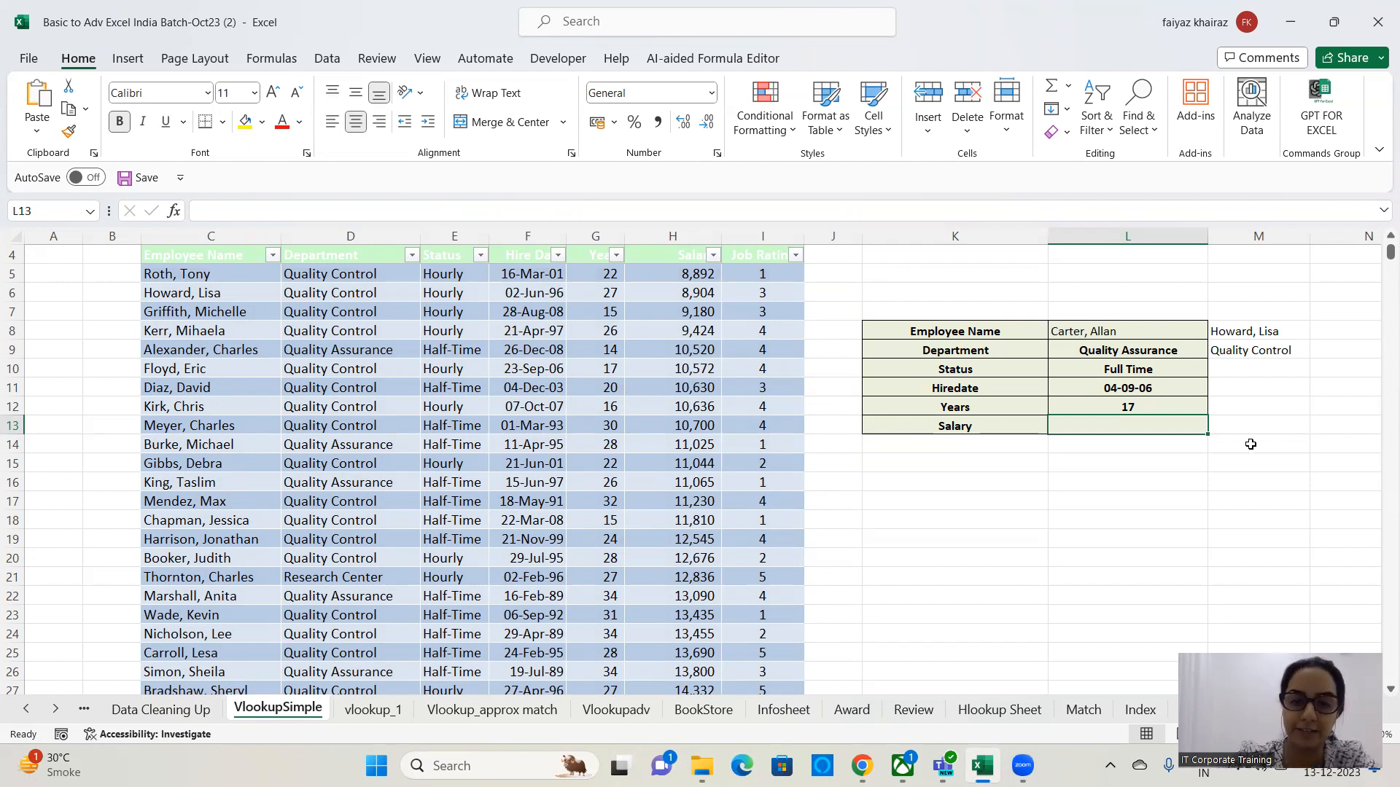
Move through the worksheets to the BookStore sheet.
left_click(600, 641)
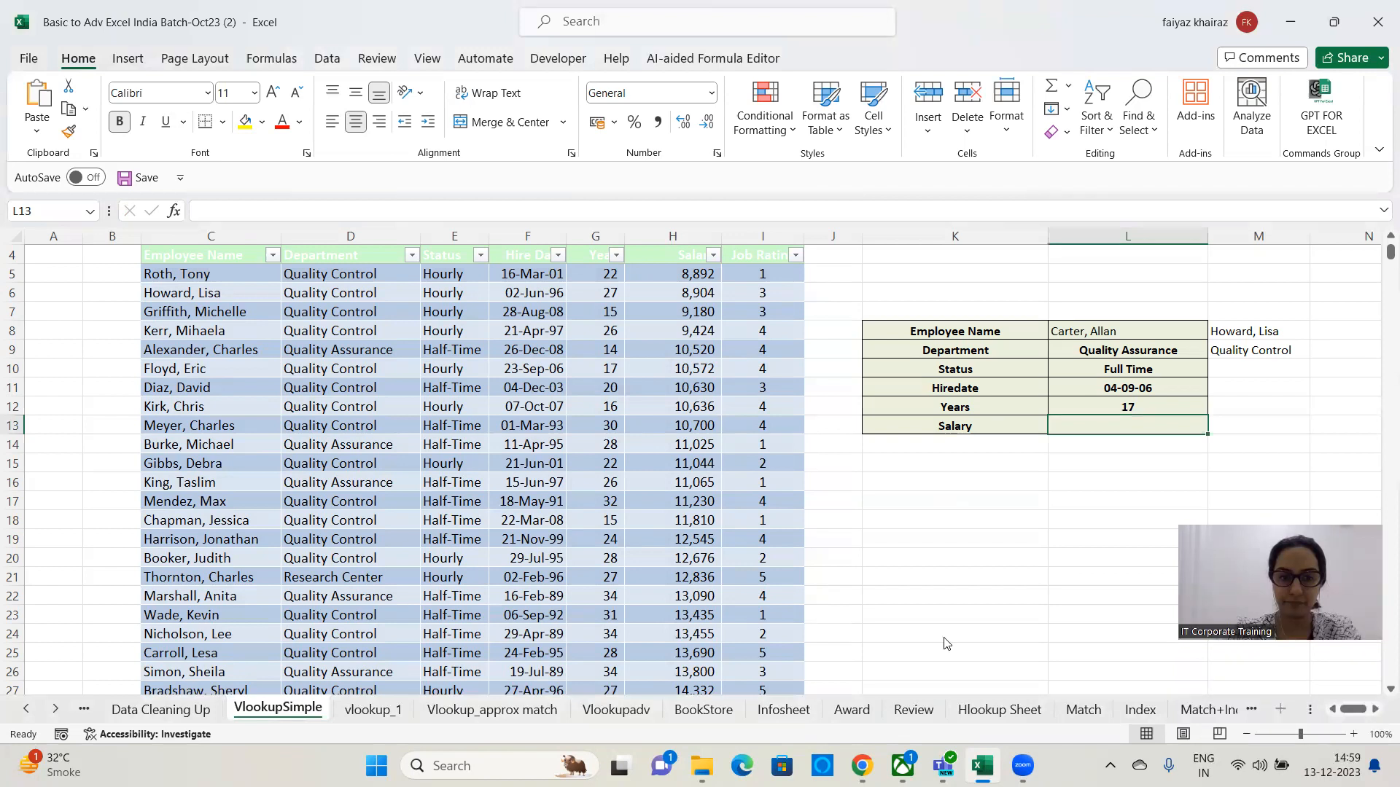
scroll(946, 643, "down", 2)
key("ctrl+Page_Down")
key("ctrl+Page_Down")
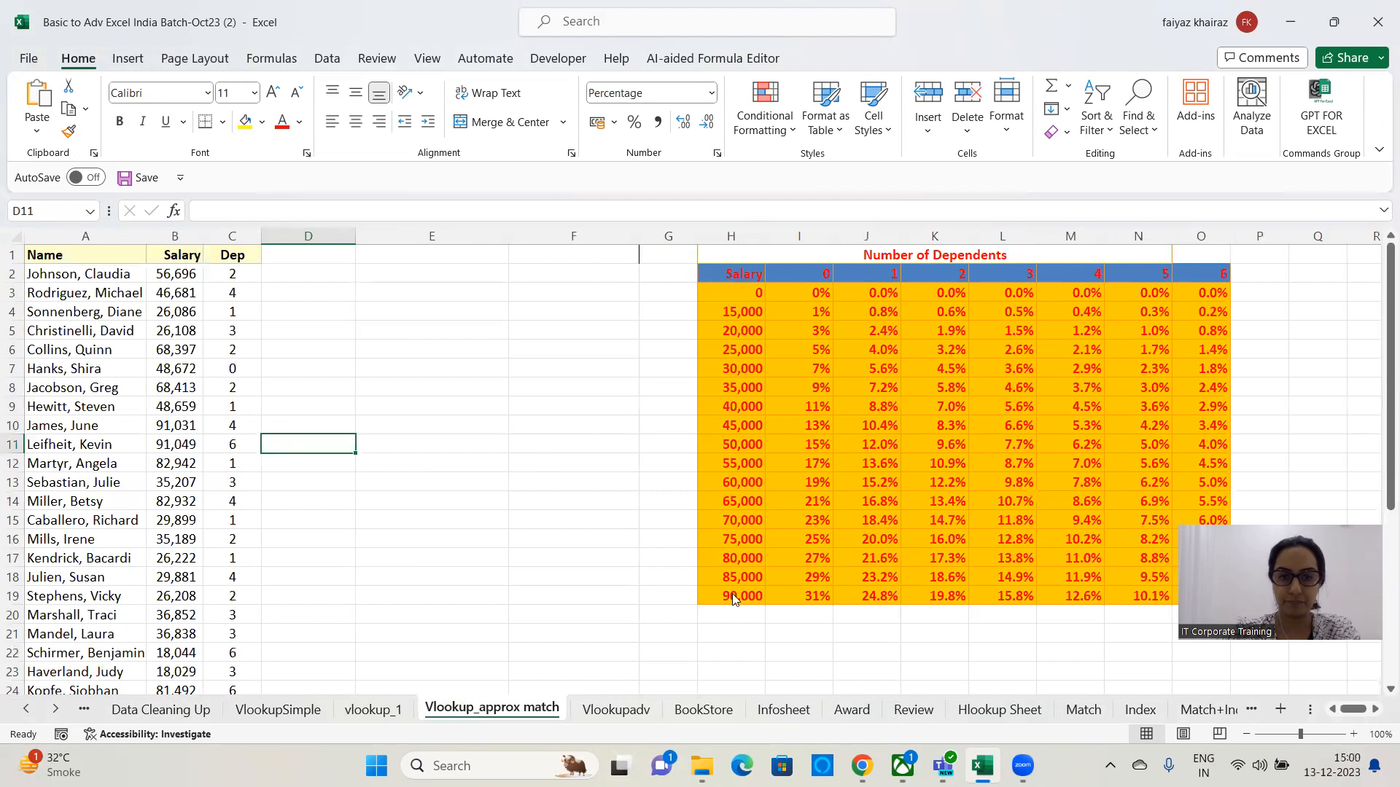
left_click(611, 713)
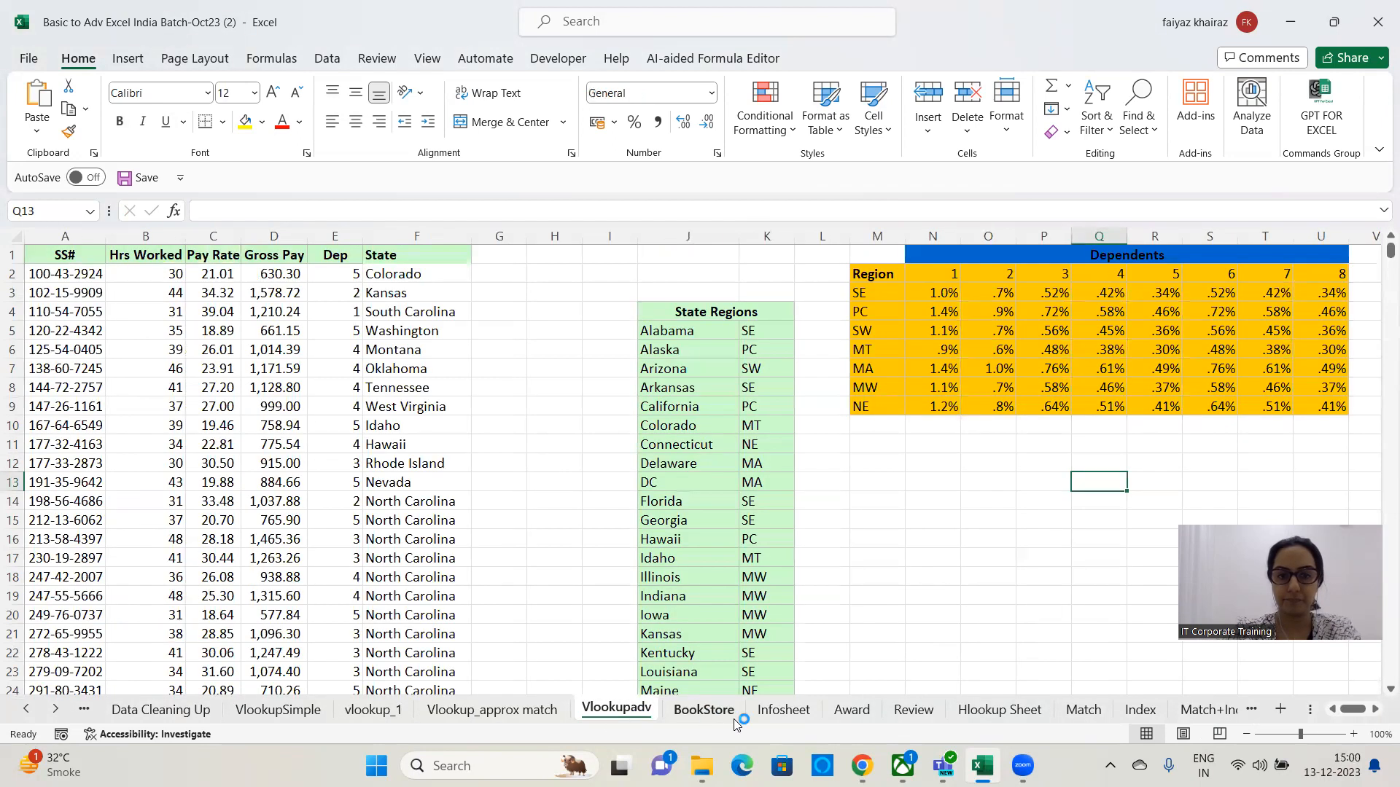
left_click(732, 717)
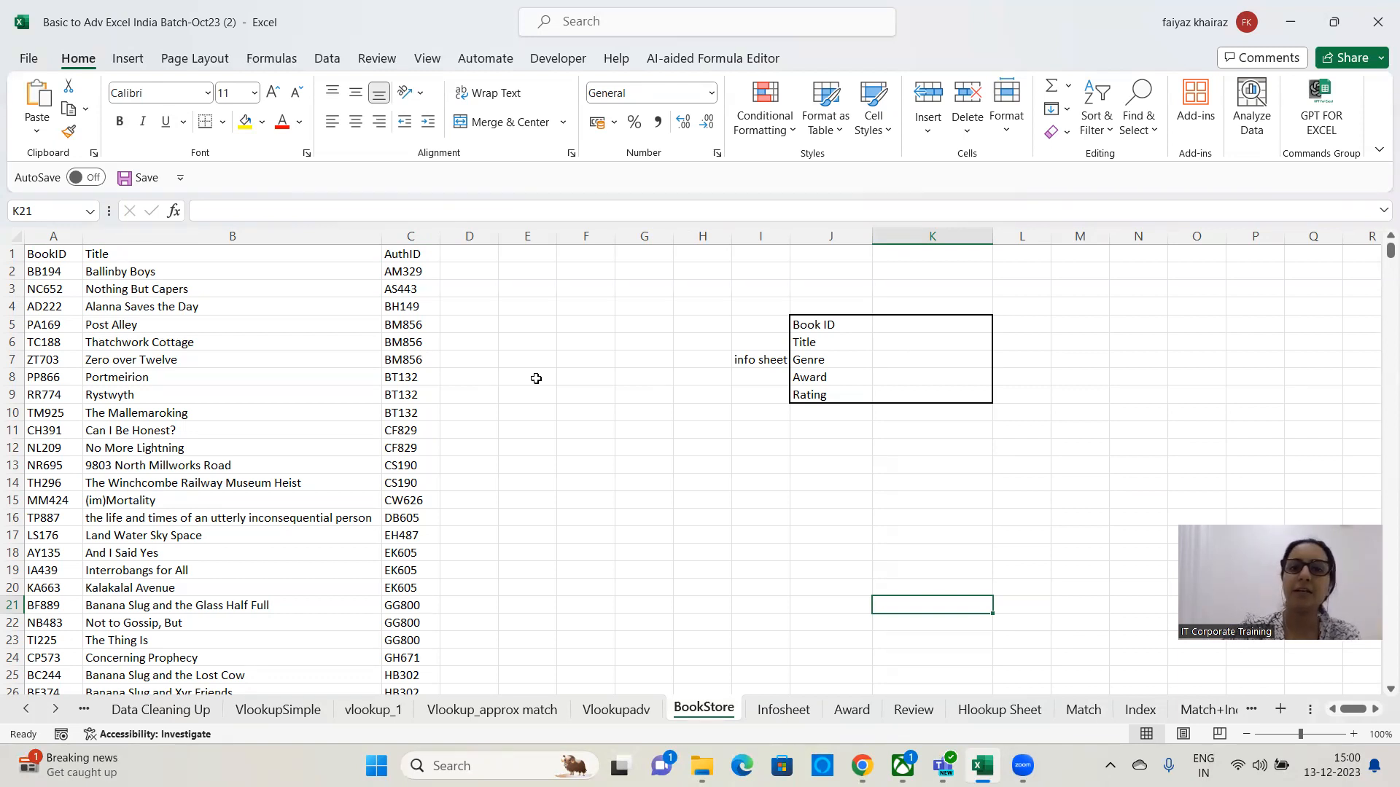
left_click(934, 323)
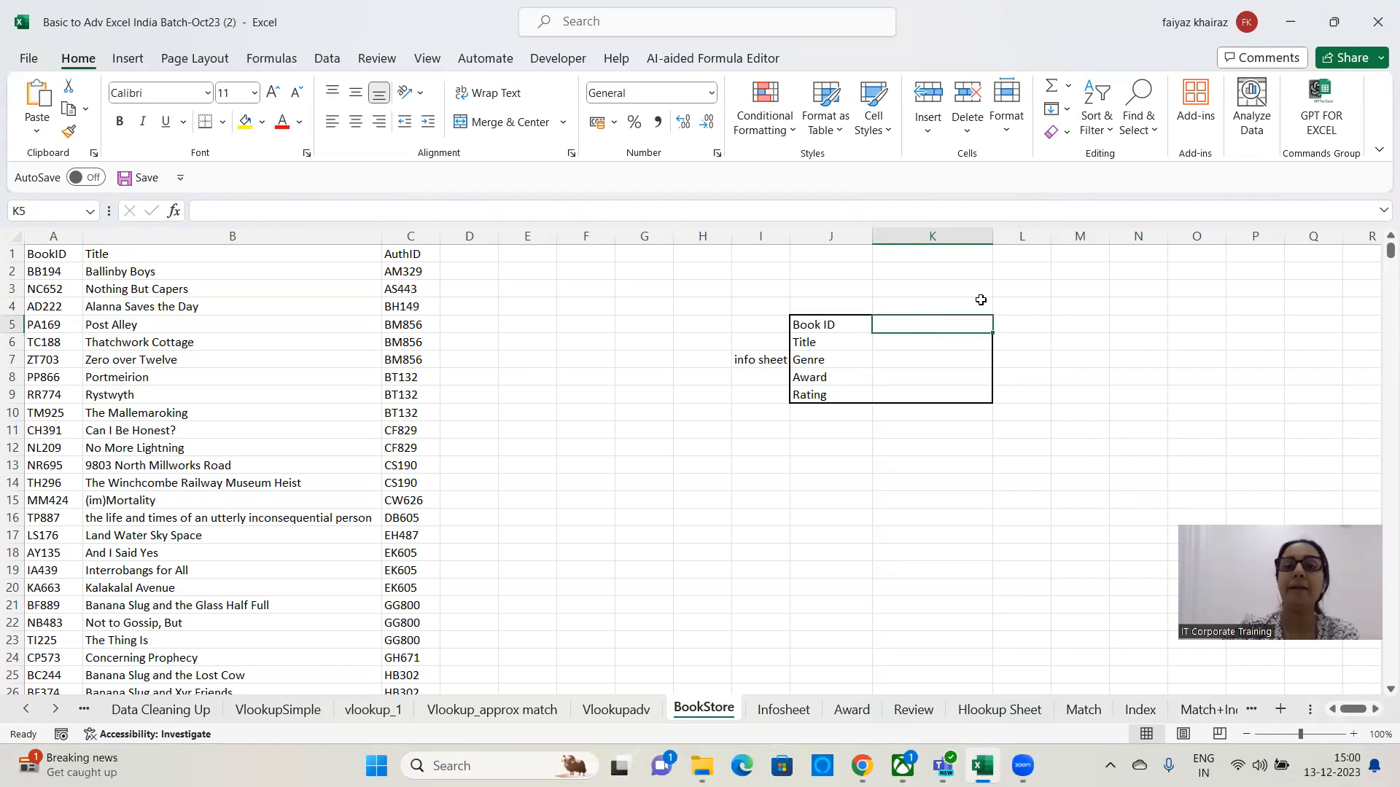
left_click(917, 351)
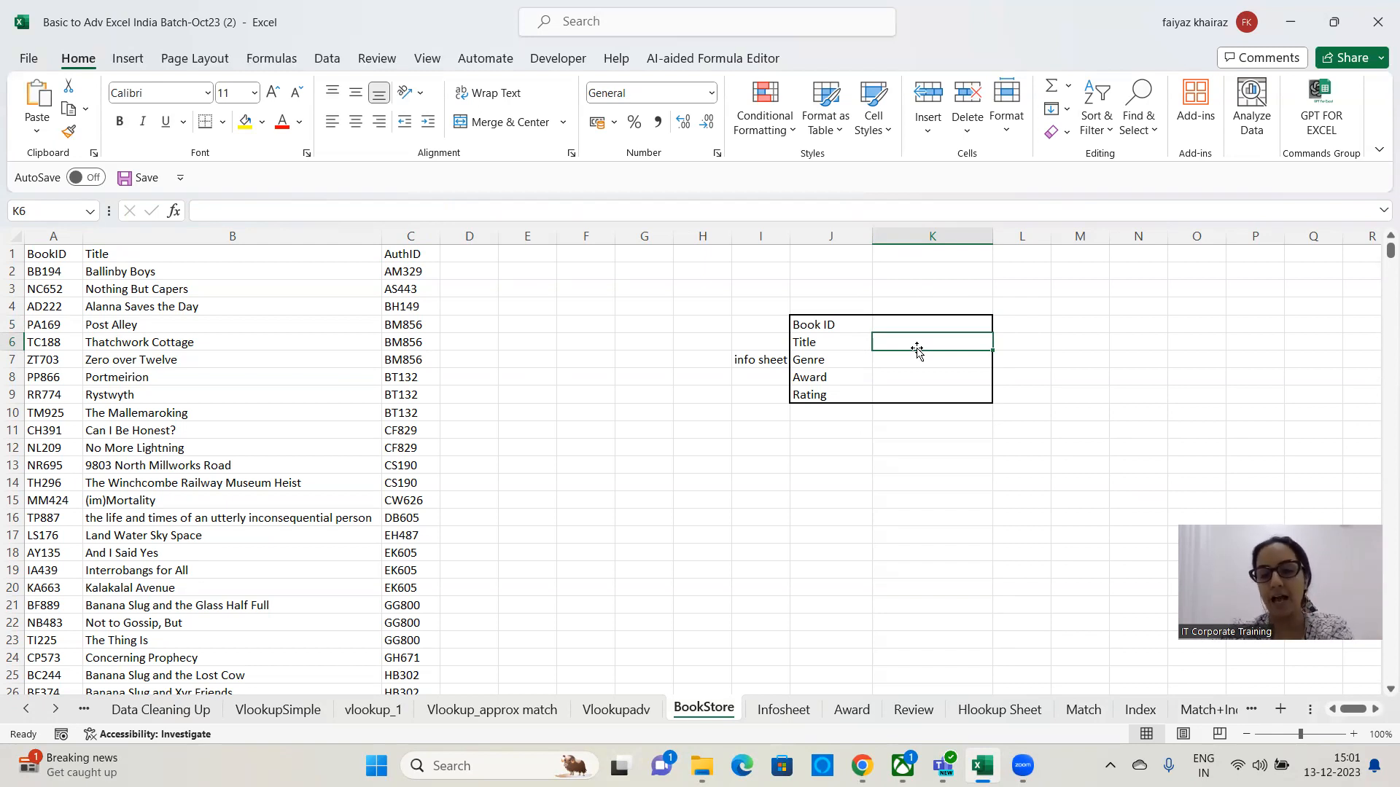
key("Up")
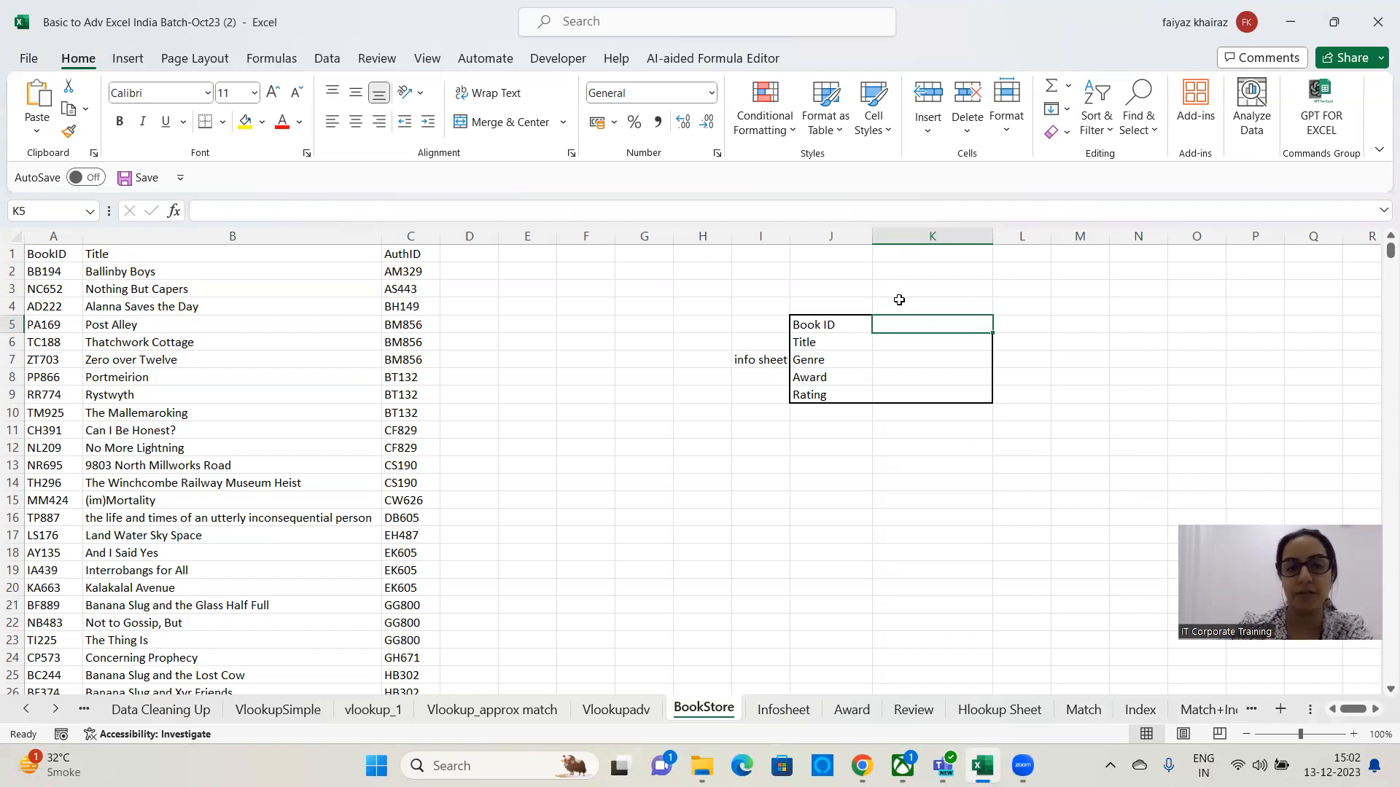
Copy the employee-name dropdown cell M8 from VlookupSimple and paste it into M5 on the BookStore sheet.
left_click(286, 715)
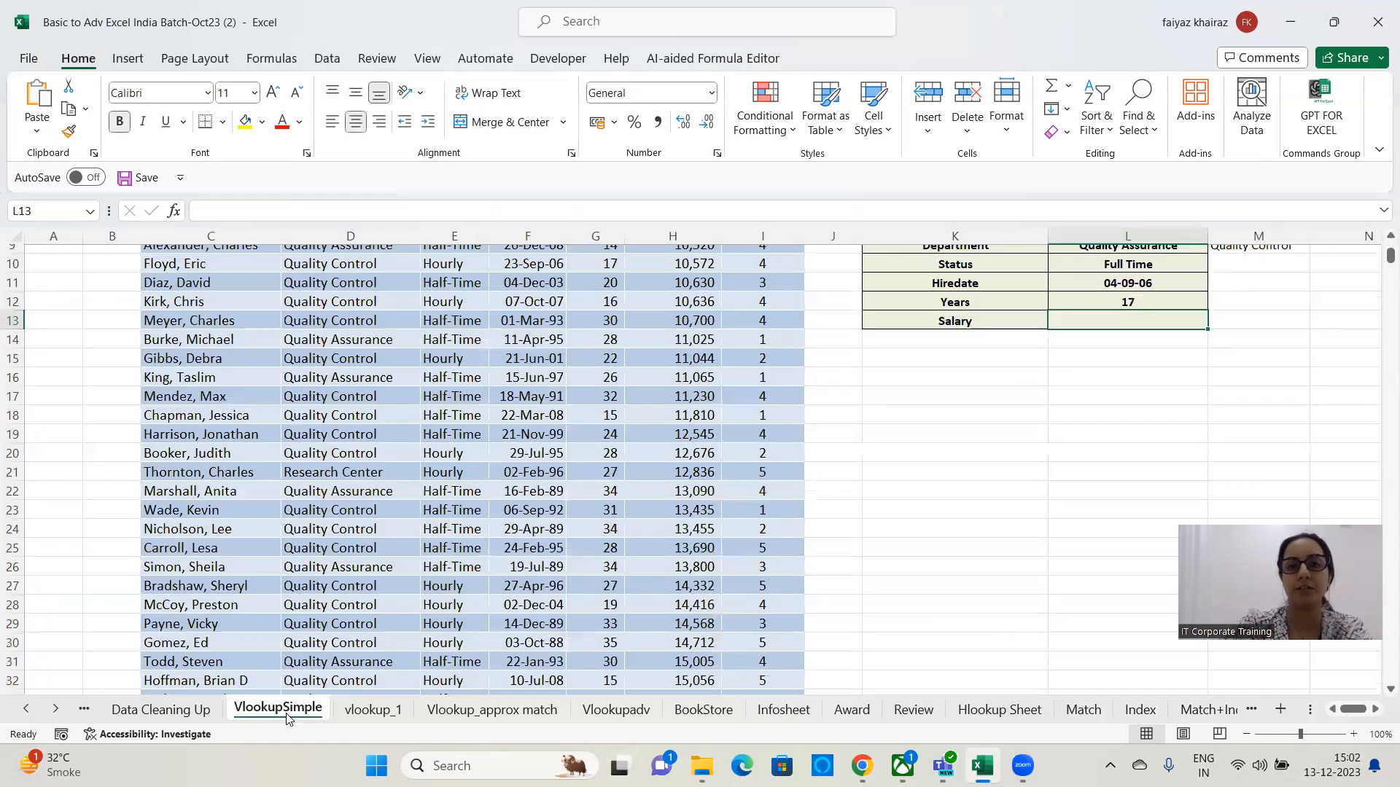
scroll(1093, 524, "up", 3)
left_click(1232, 384)
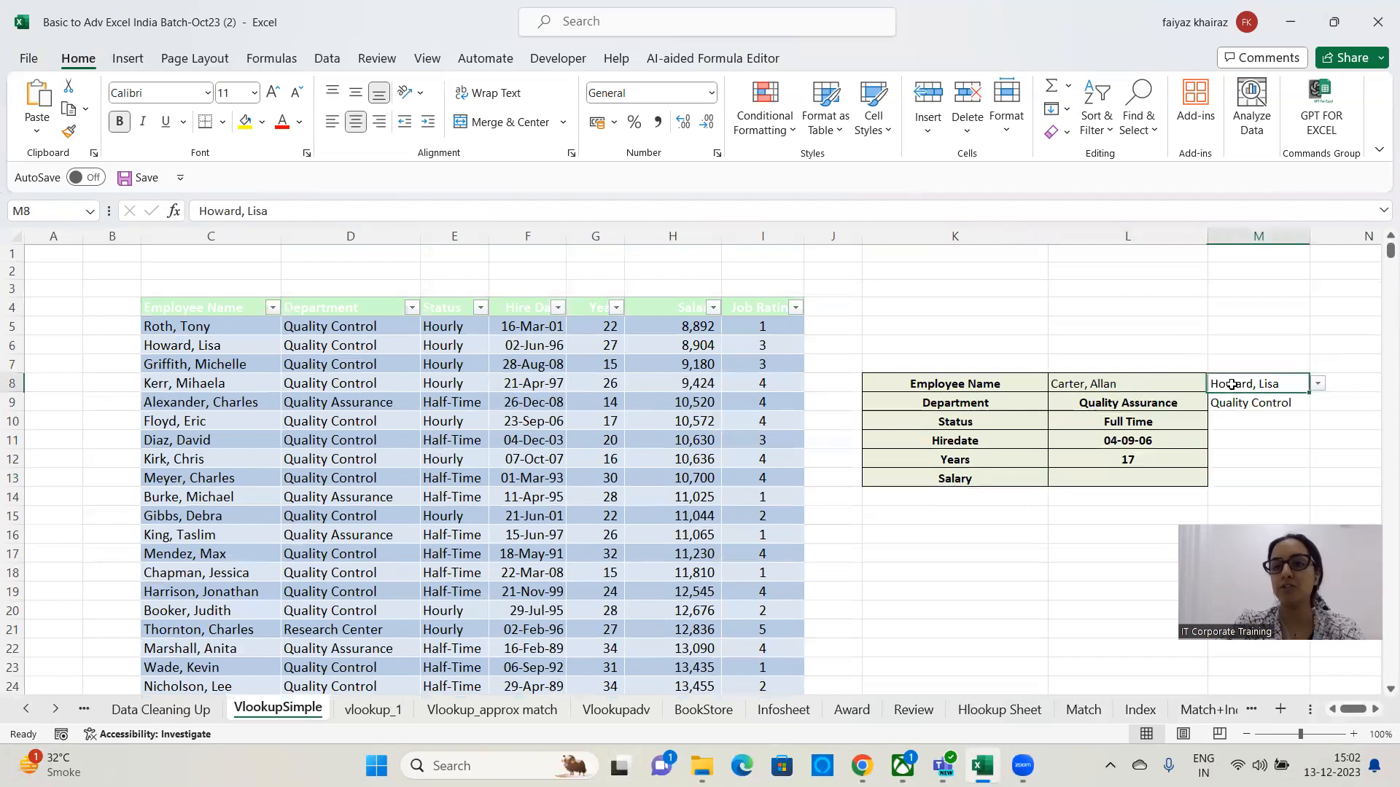
key("ctrl+c")
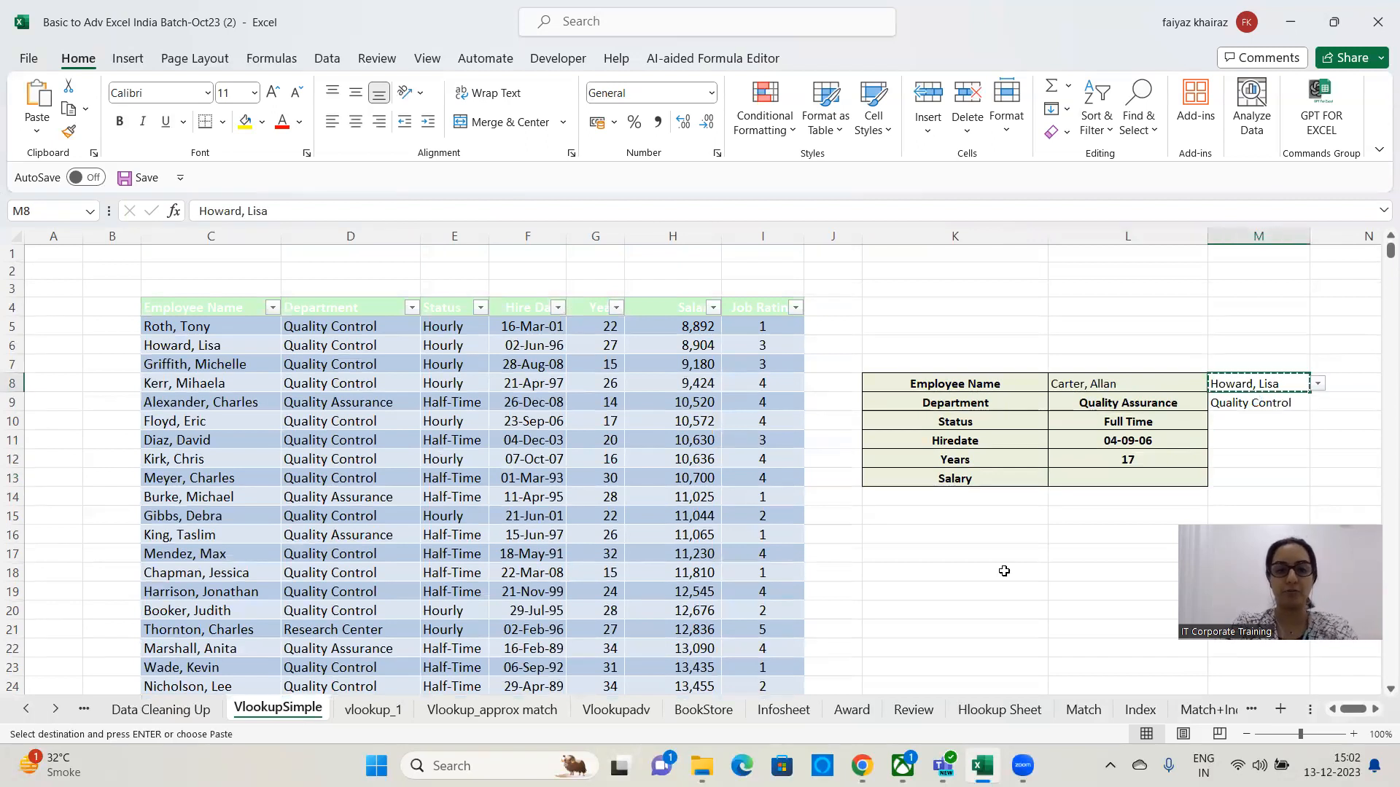
left_click(692, 709)
left_click(1093, 324)
key("ctrl+v")
left_click(1181, 326)
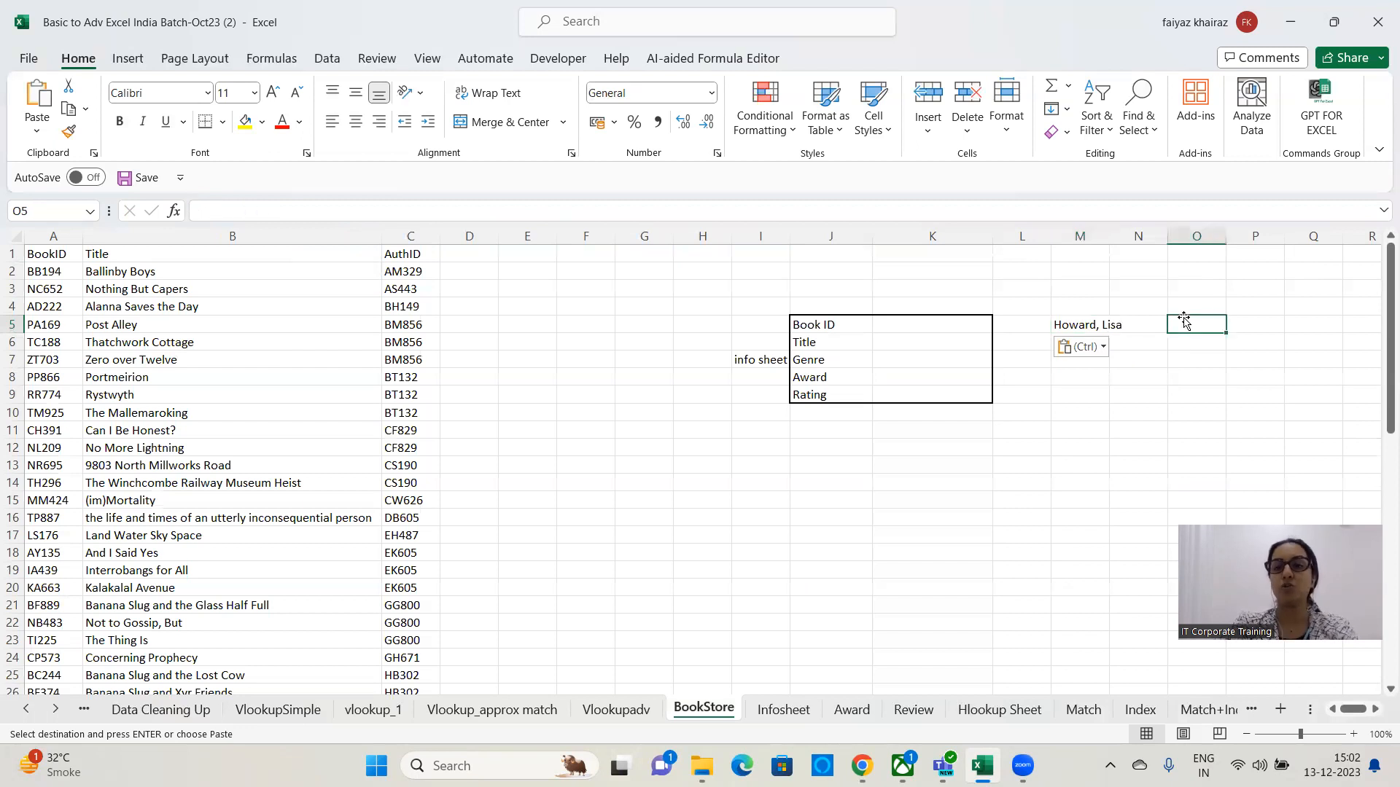
left_click(1078, 323)
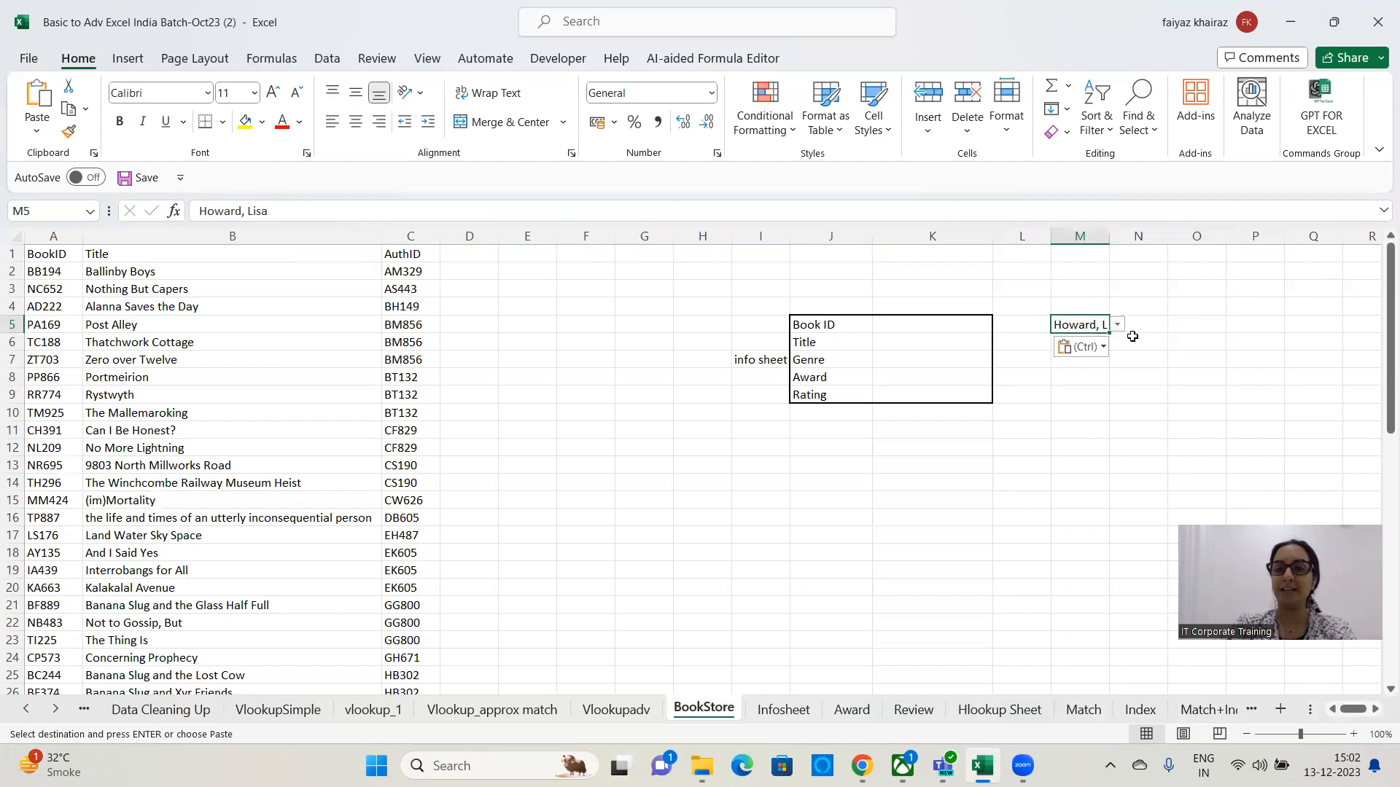
Pick EH487 from M5's pasted dropdown, undo that choice, and clear M5.
left_click(1177, 331)
left_click(1103, 329)
left_click(1118, 325)
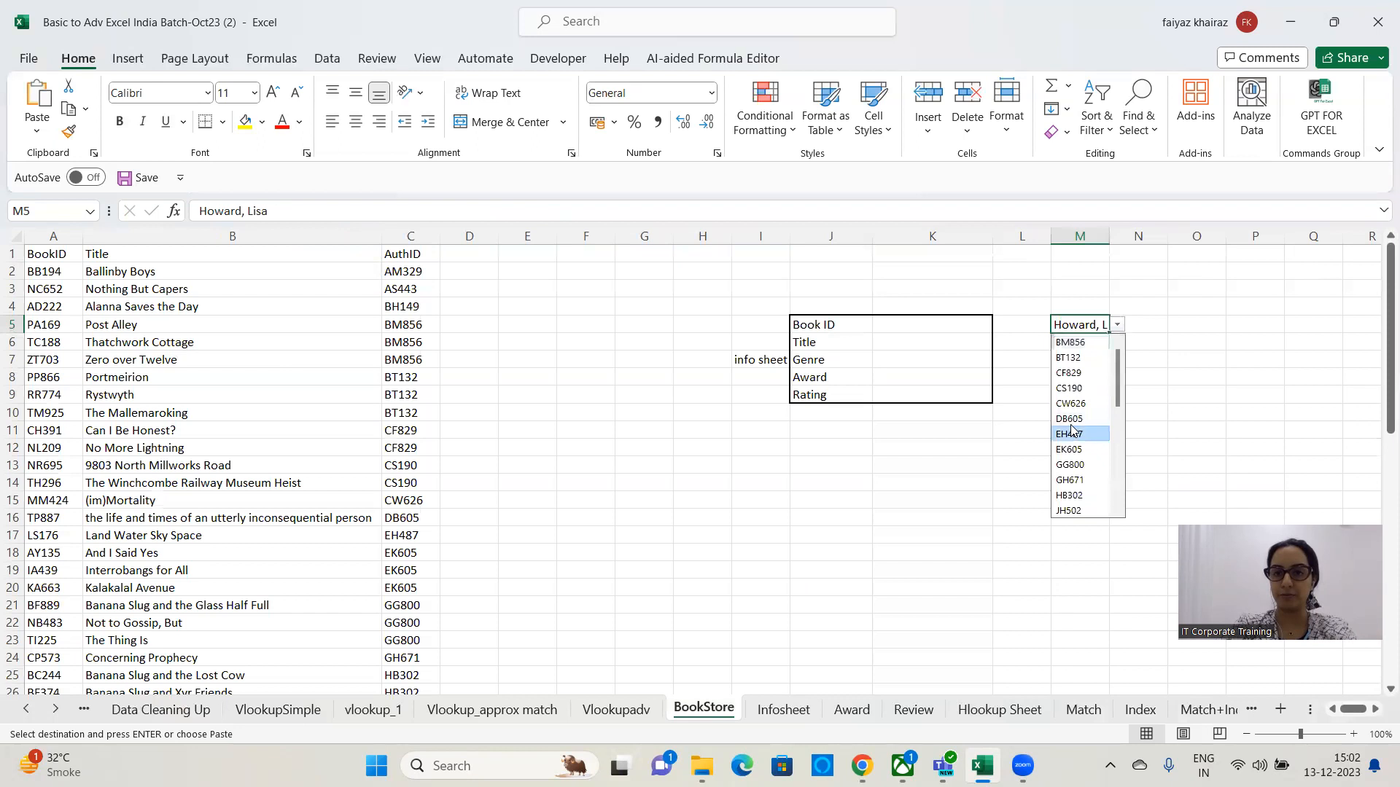
left_click(1070, 434)
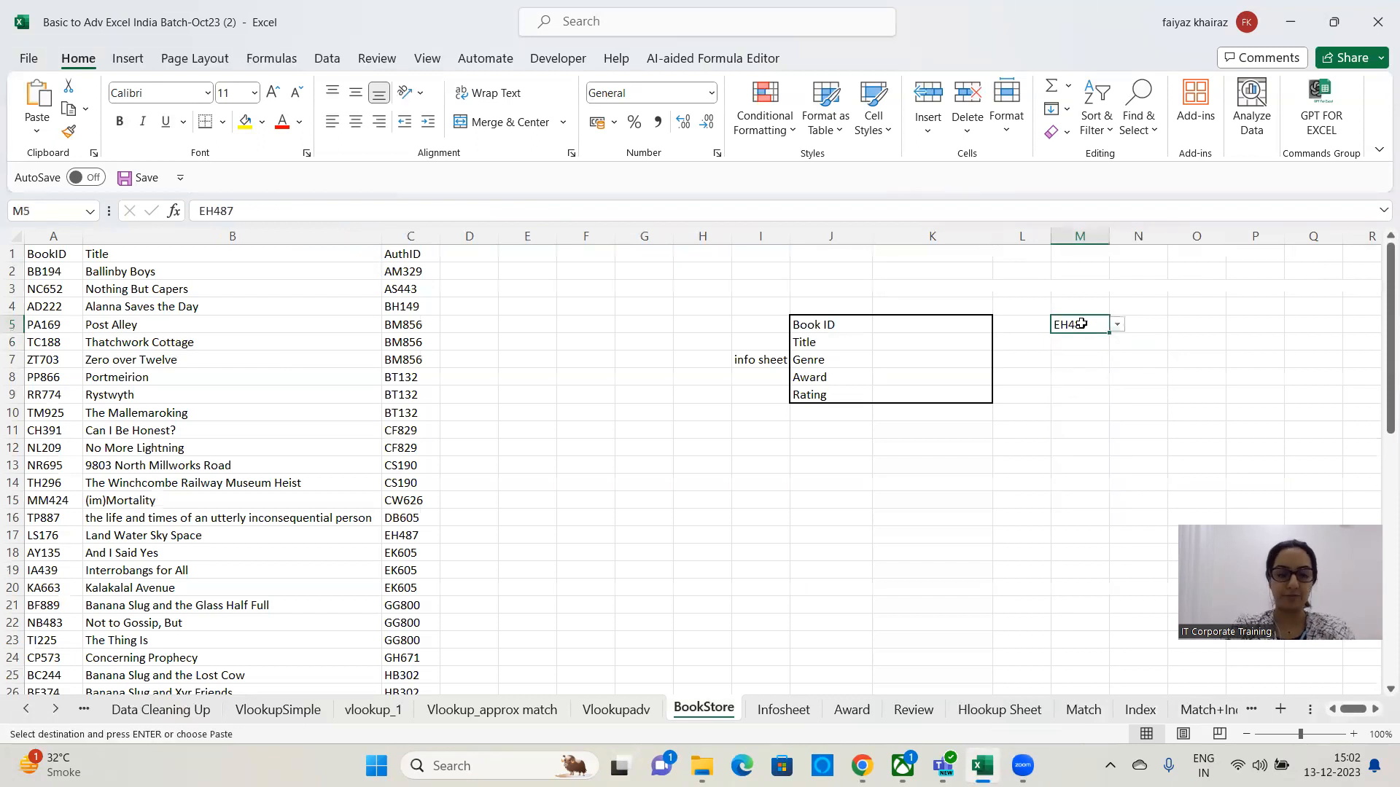
key("ctrl+z")
left_click(1071, 447)
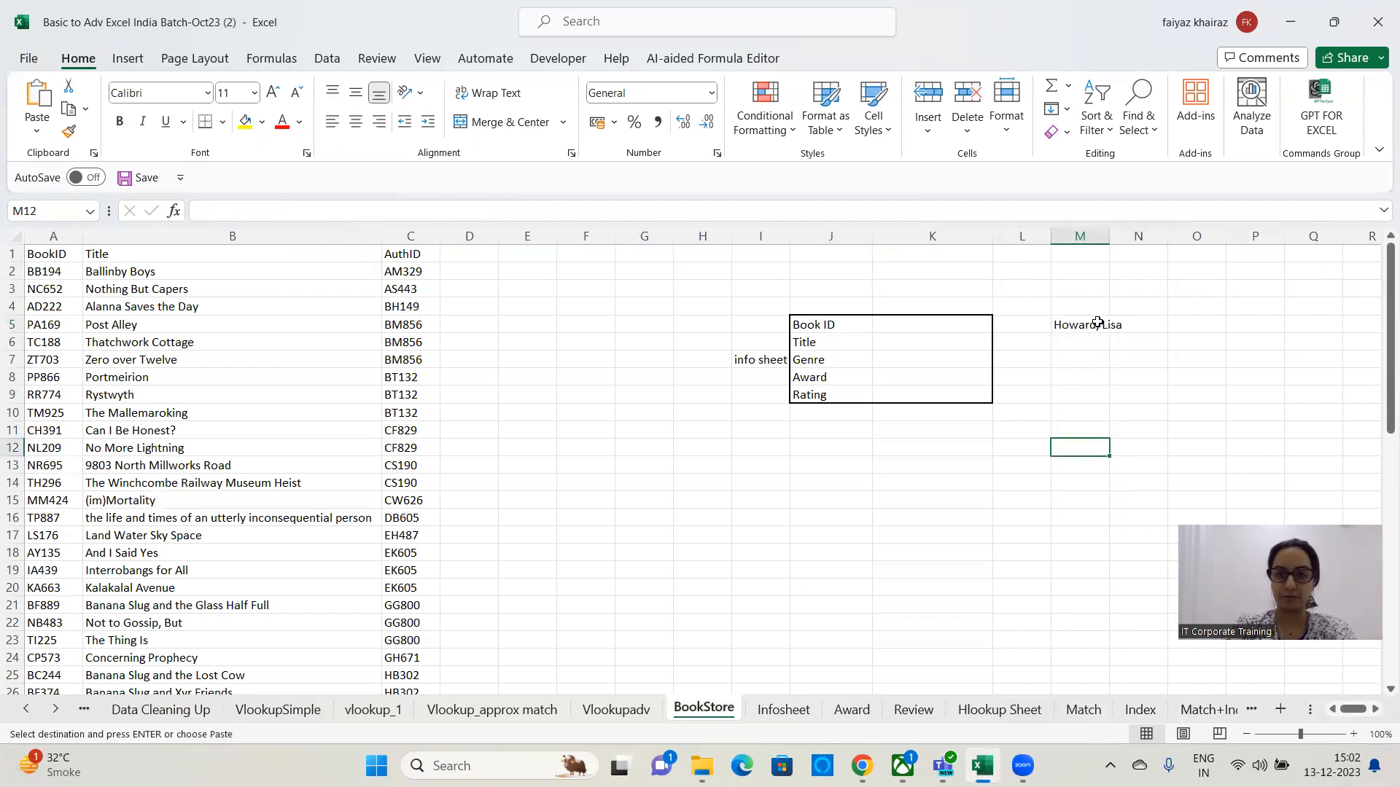
left_click(1099, 326)
key("Delete")
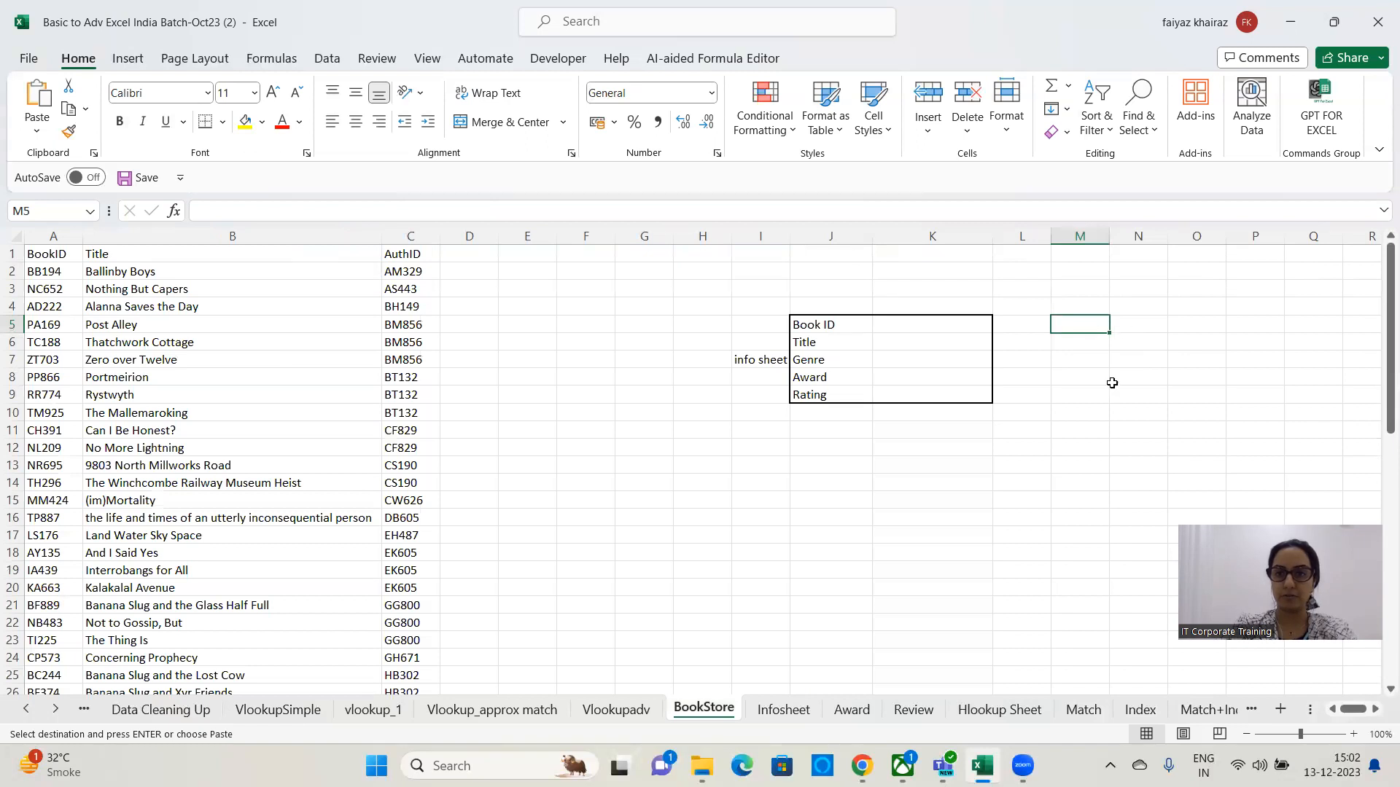
On VlookupSimple, paste the employee-name dropdown cell M8 into K2:K5.
left_click(303, 711)
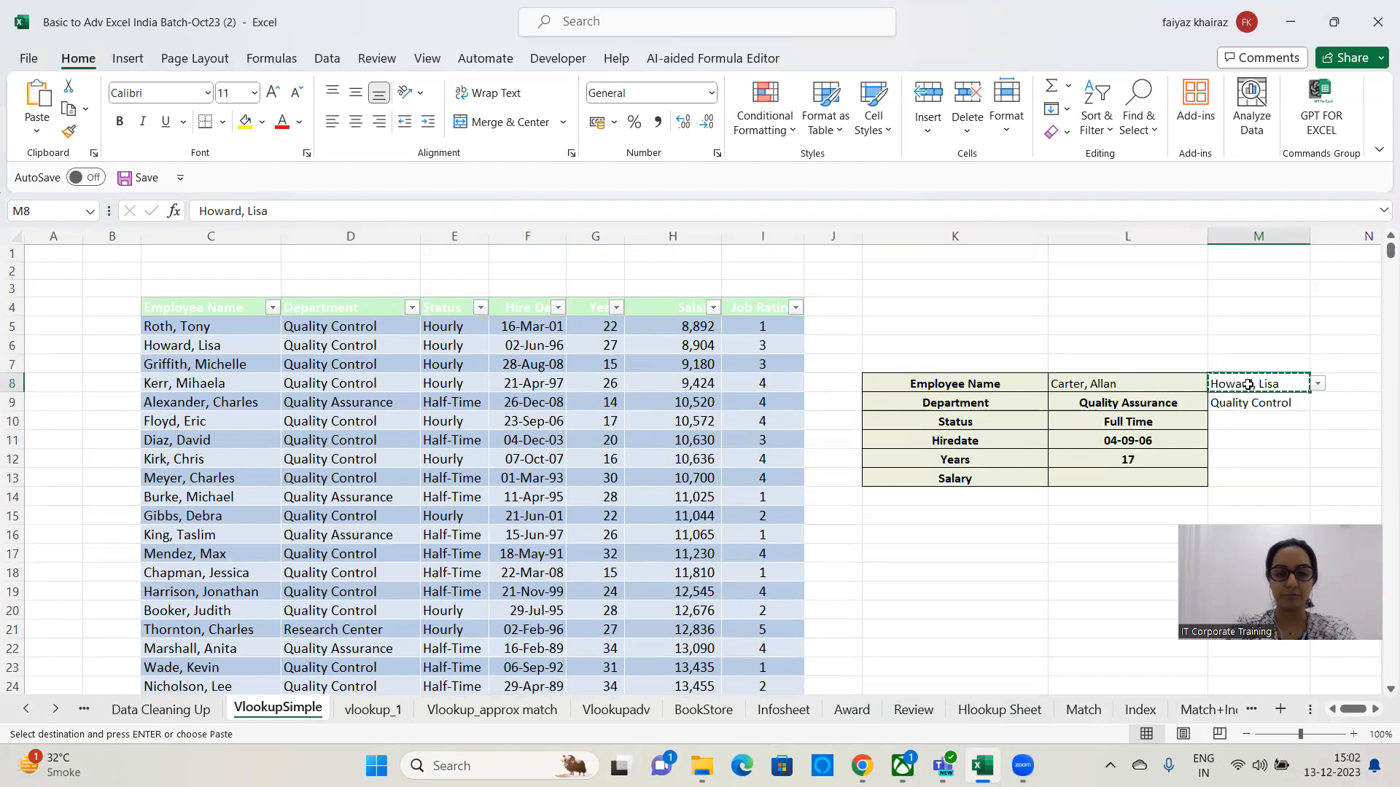
left_click_drag(953, 271, 981, 336)
key("ctrl+c")
key("ctrl+v")
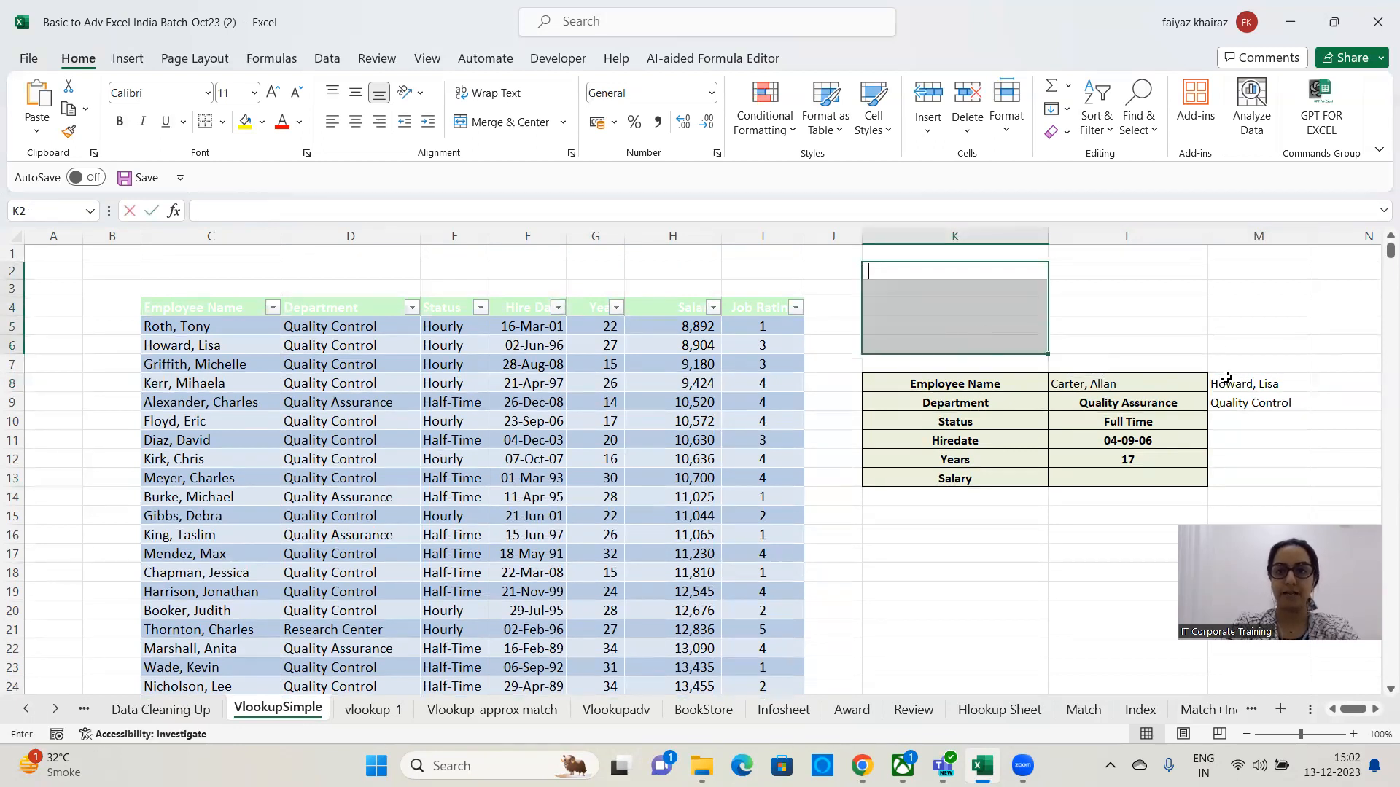
left_click(1258, 380)
key("ctrl+c")
left_click_drag(1000, 269, 1027, 326)
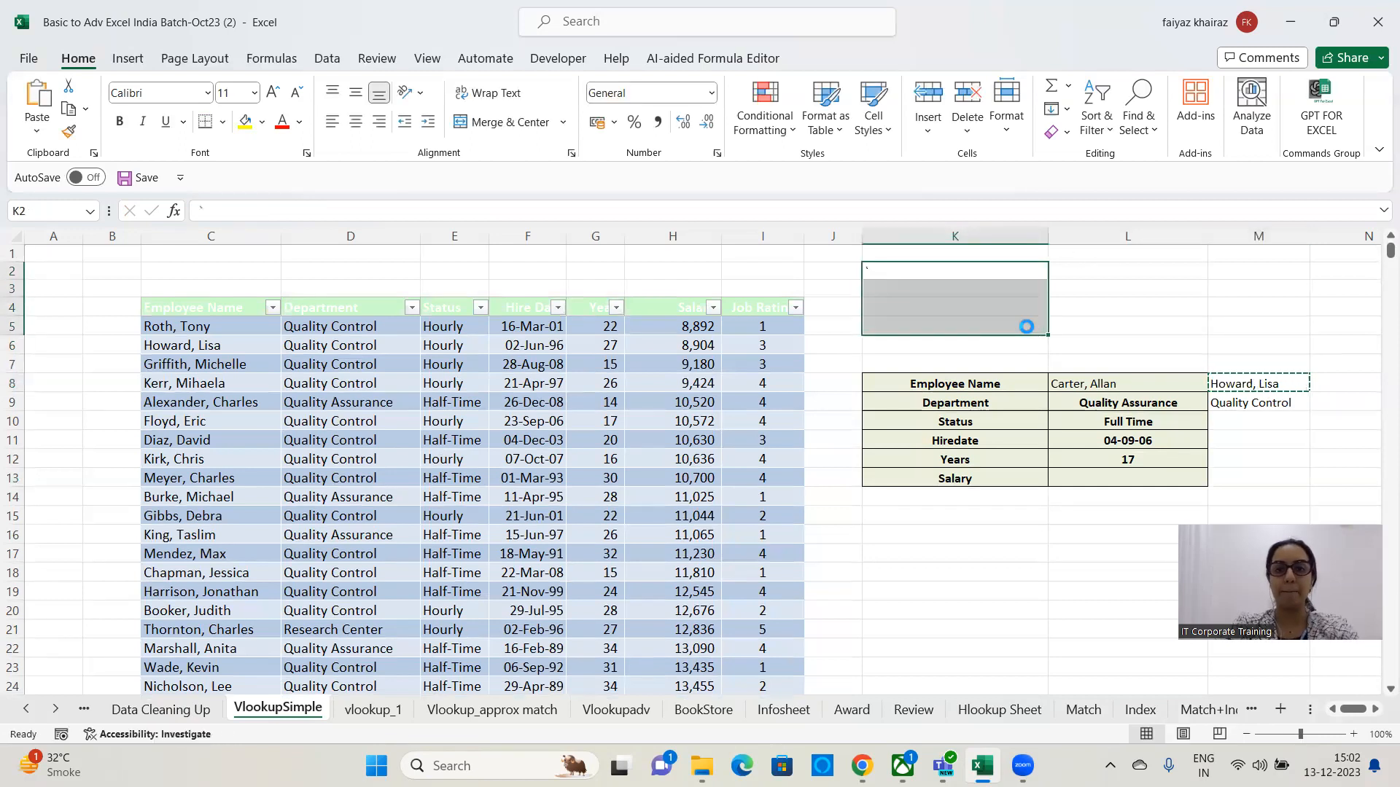
key("ctrl+v")
key("Escape")
left_click(1043, 279)
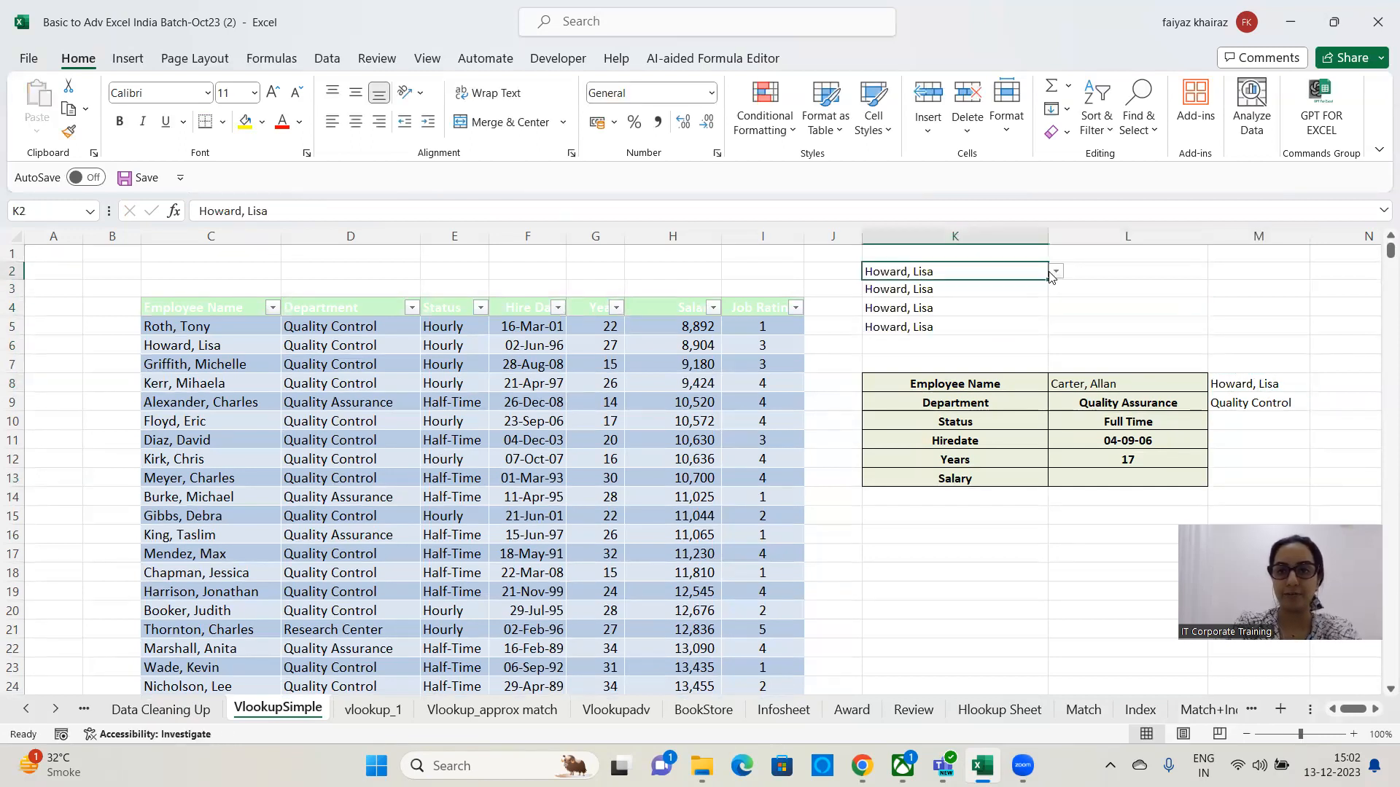
left_click(1053, 273)
left_click(948, 349)
left_click(1006, 307)
left_click(1055, 307)
left_click(933, 401)
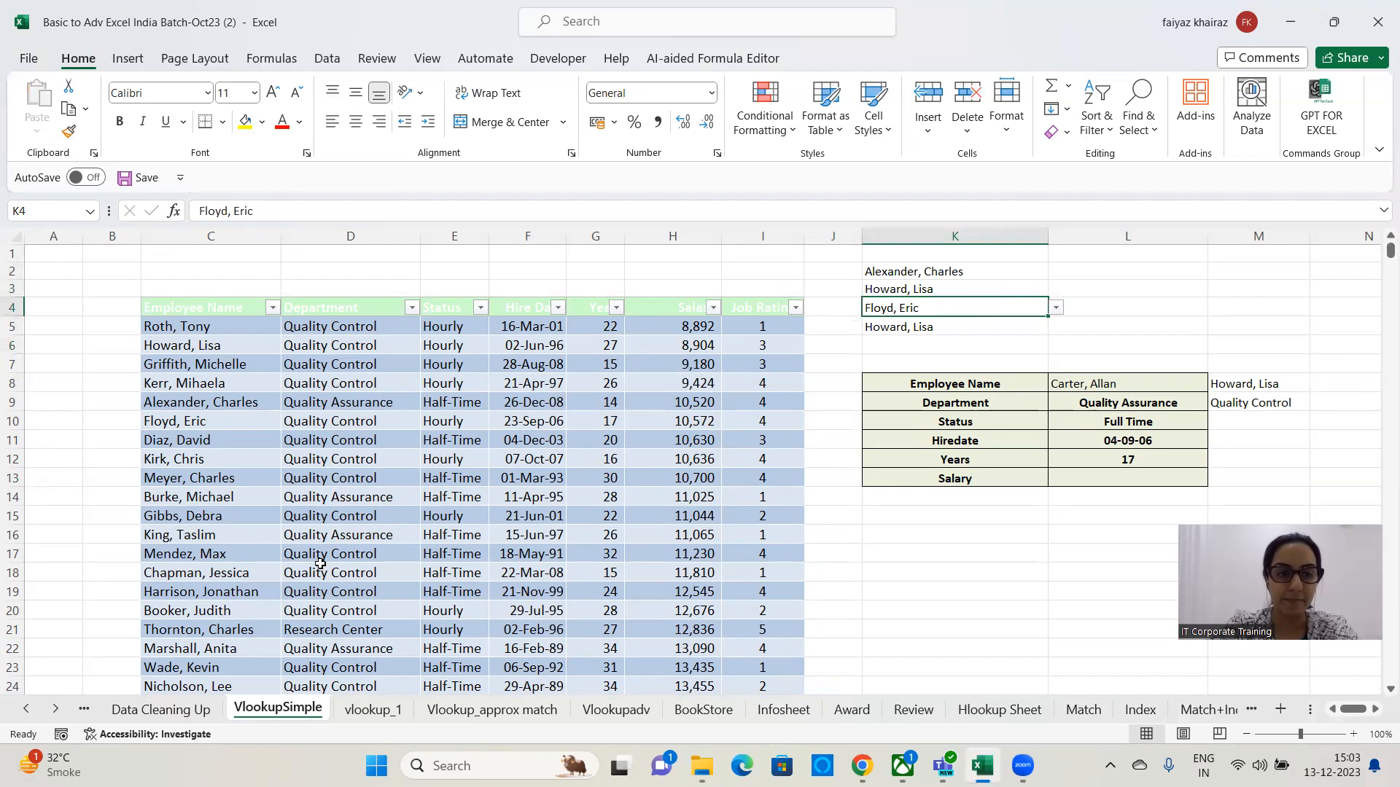
On BookStore, add List data validation to K5 with the source =$A$2:$A$59 of book IDs.
left_click(704, 709)
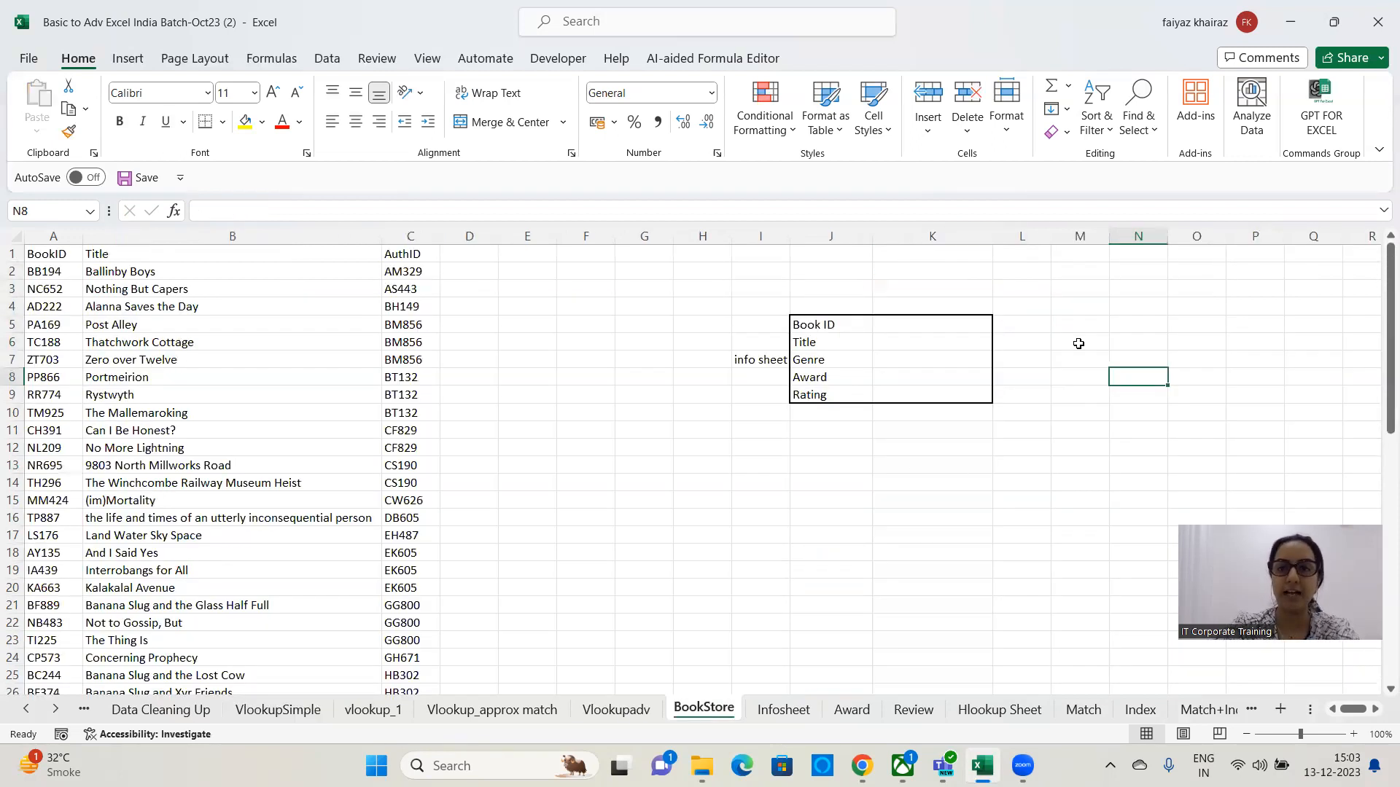
left_click(934, 326)
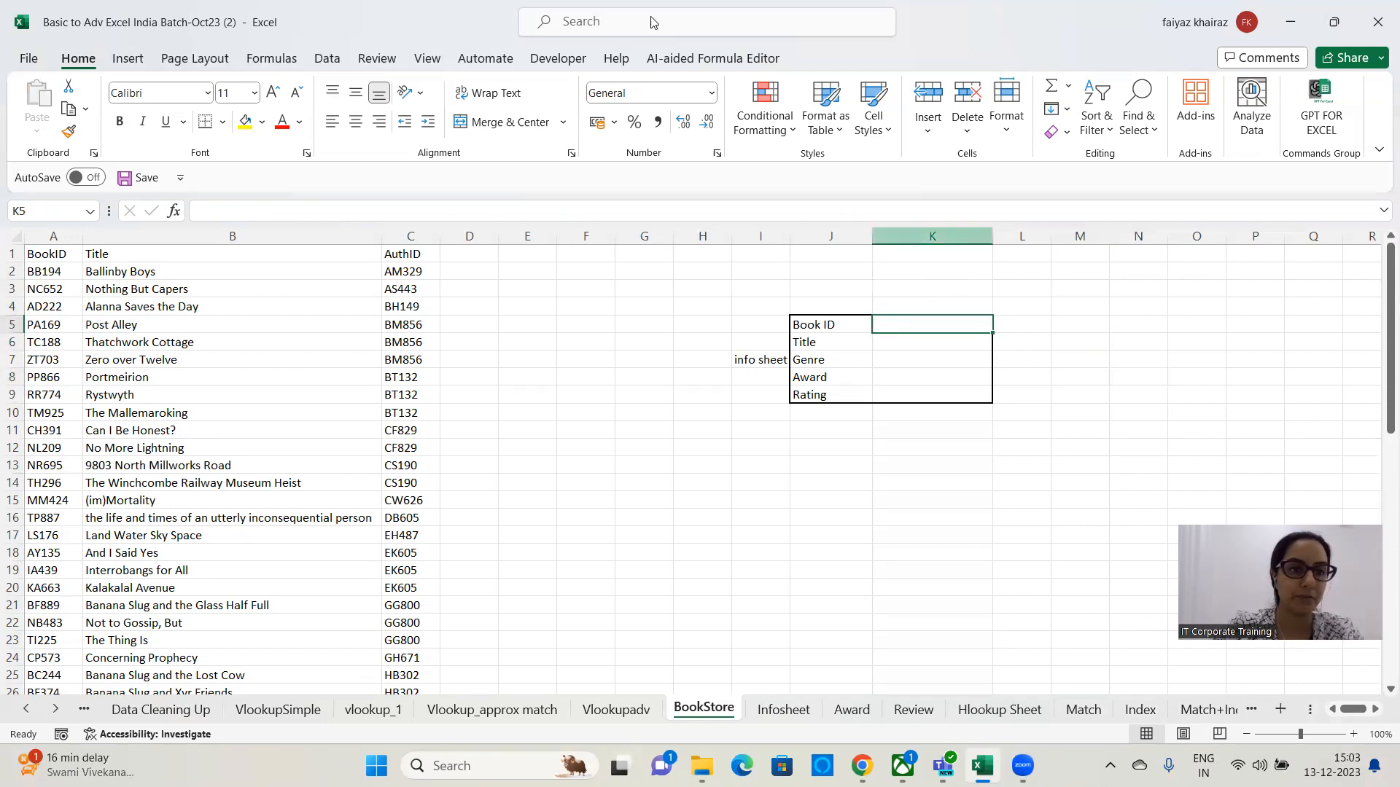
left_click(327, 59)
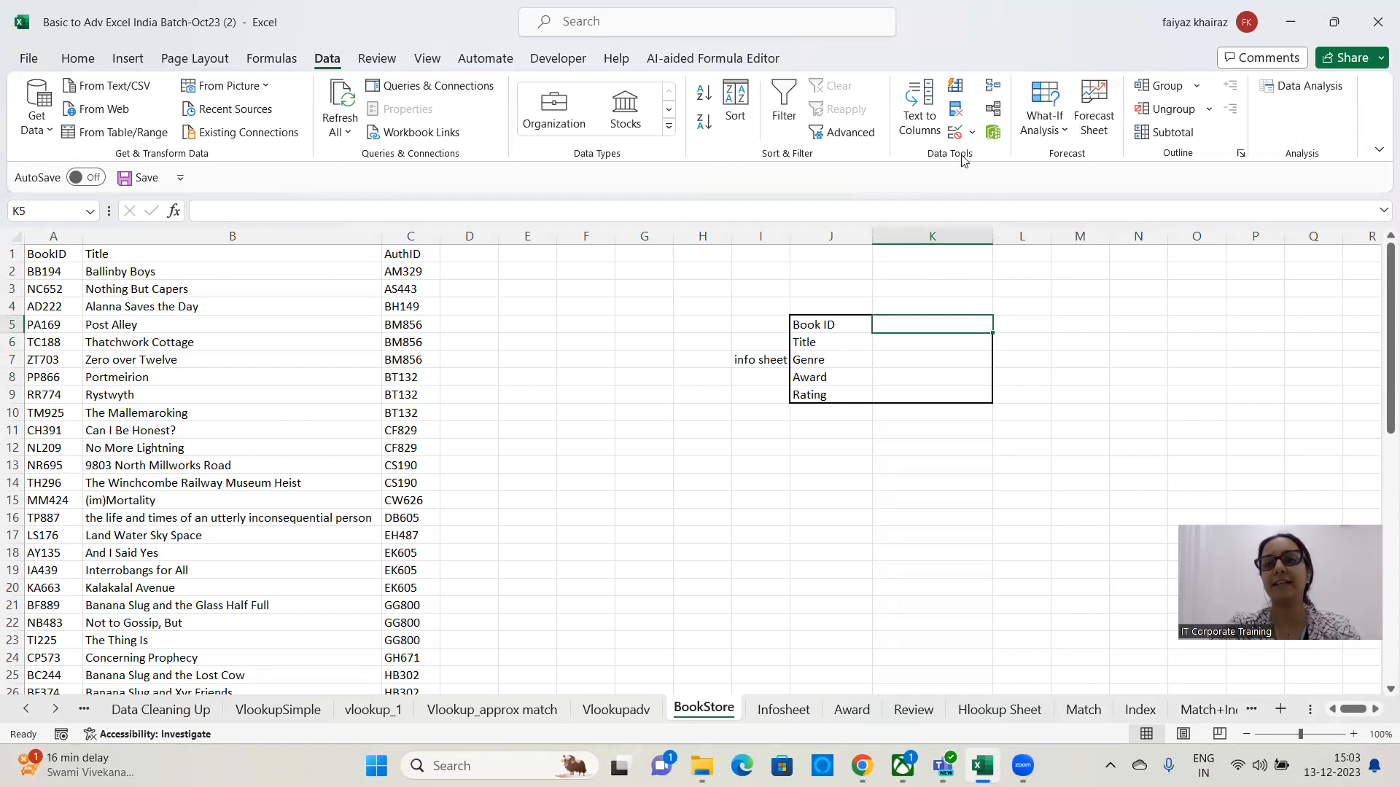
left_click(972, 133)
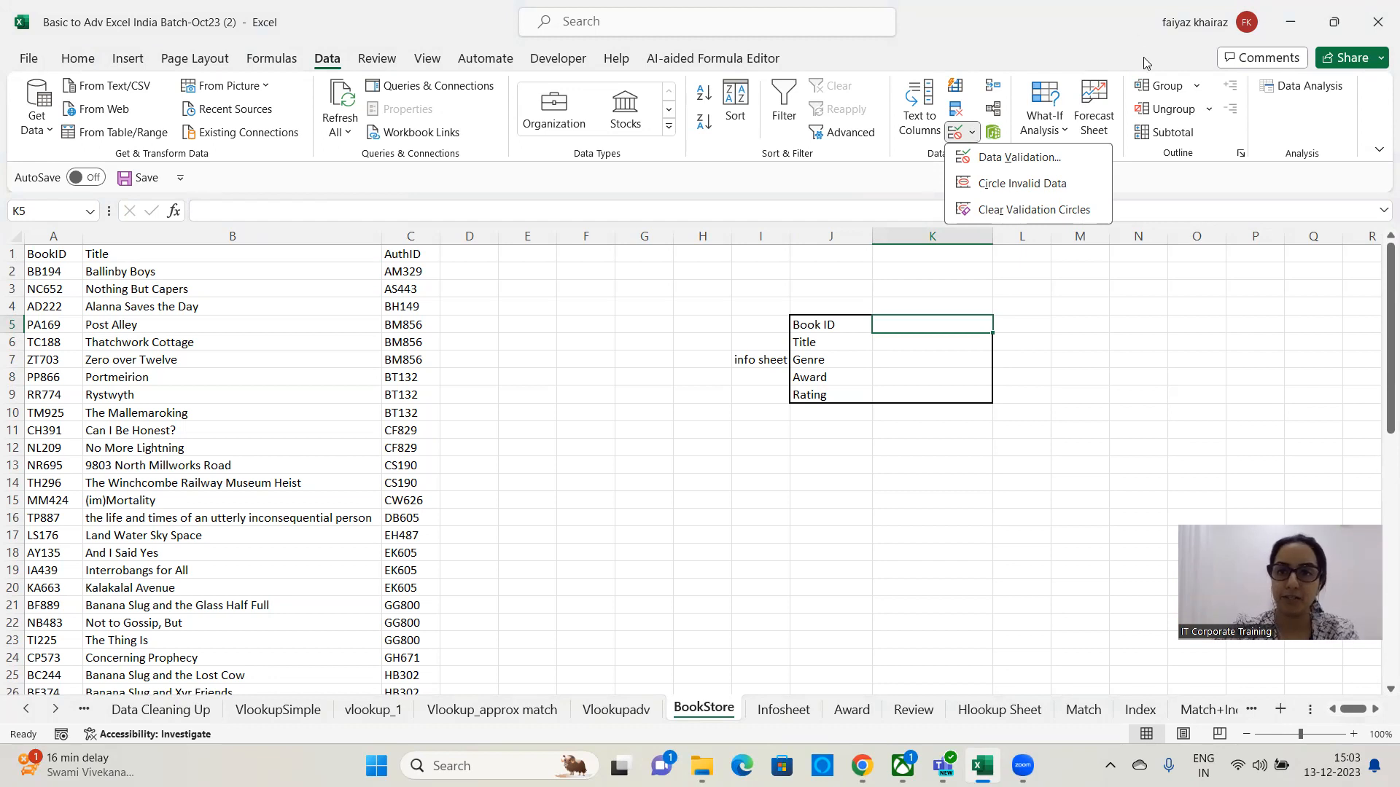
left_click(1089, 158)
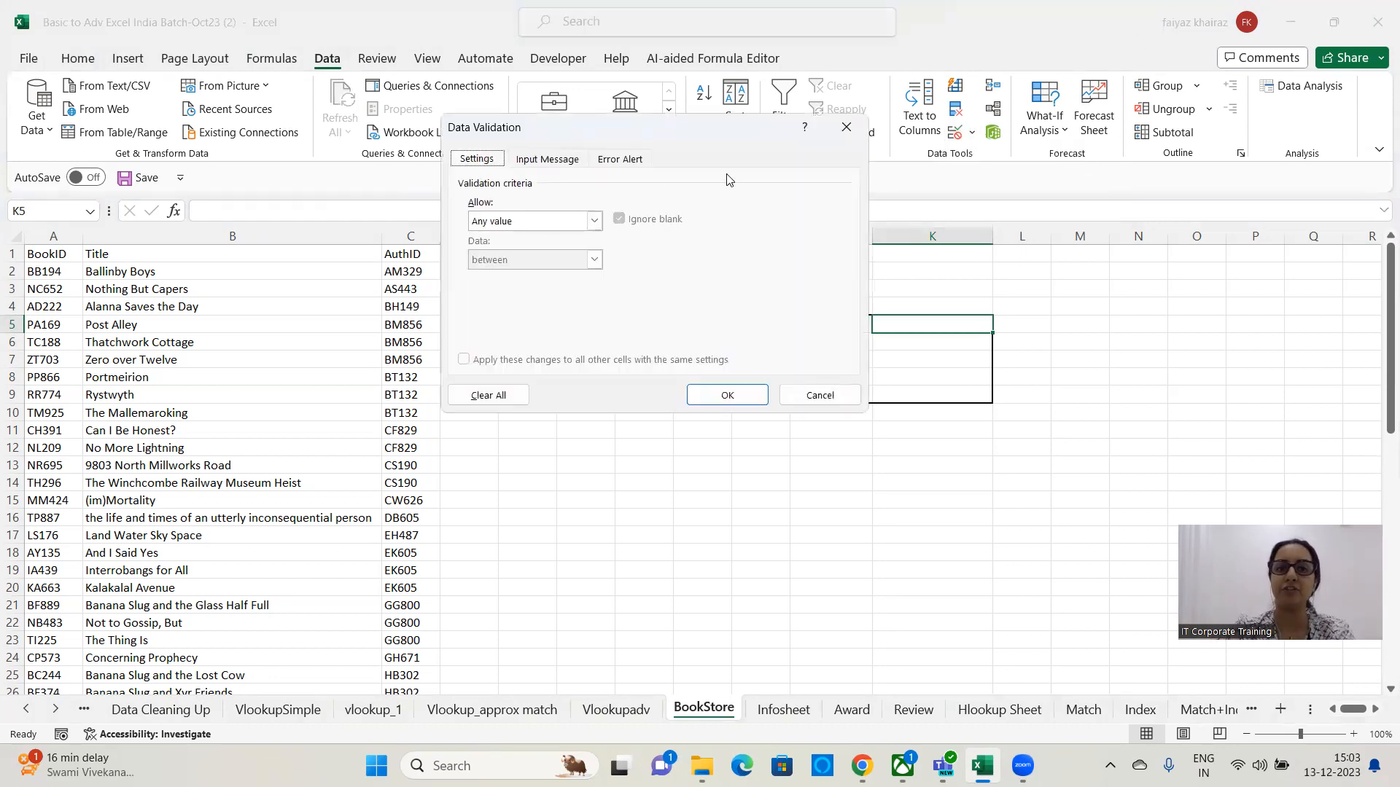
left_click(594, 223)
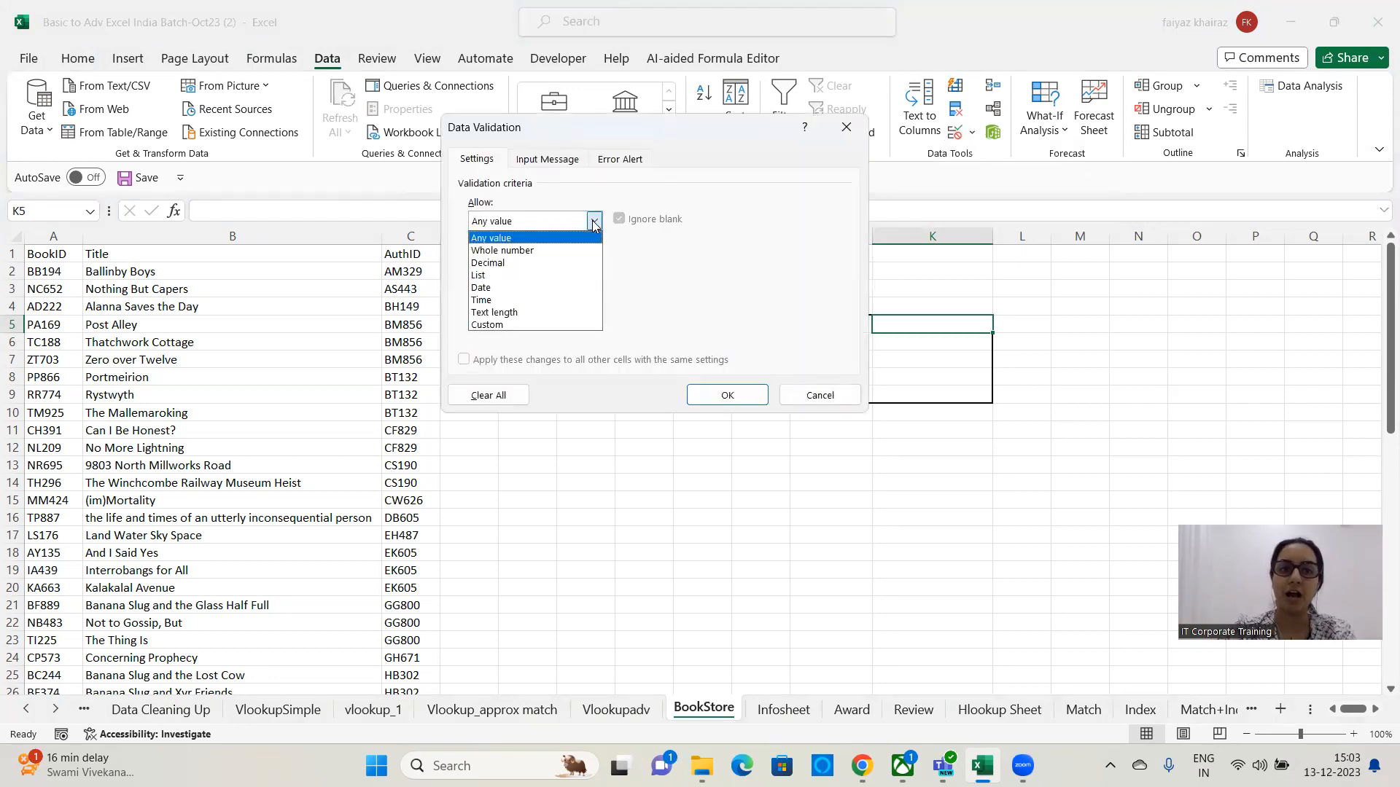
left_click(481, 276)
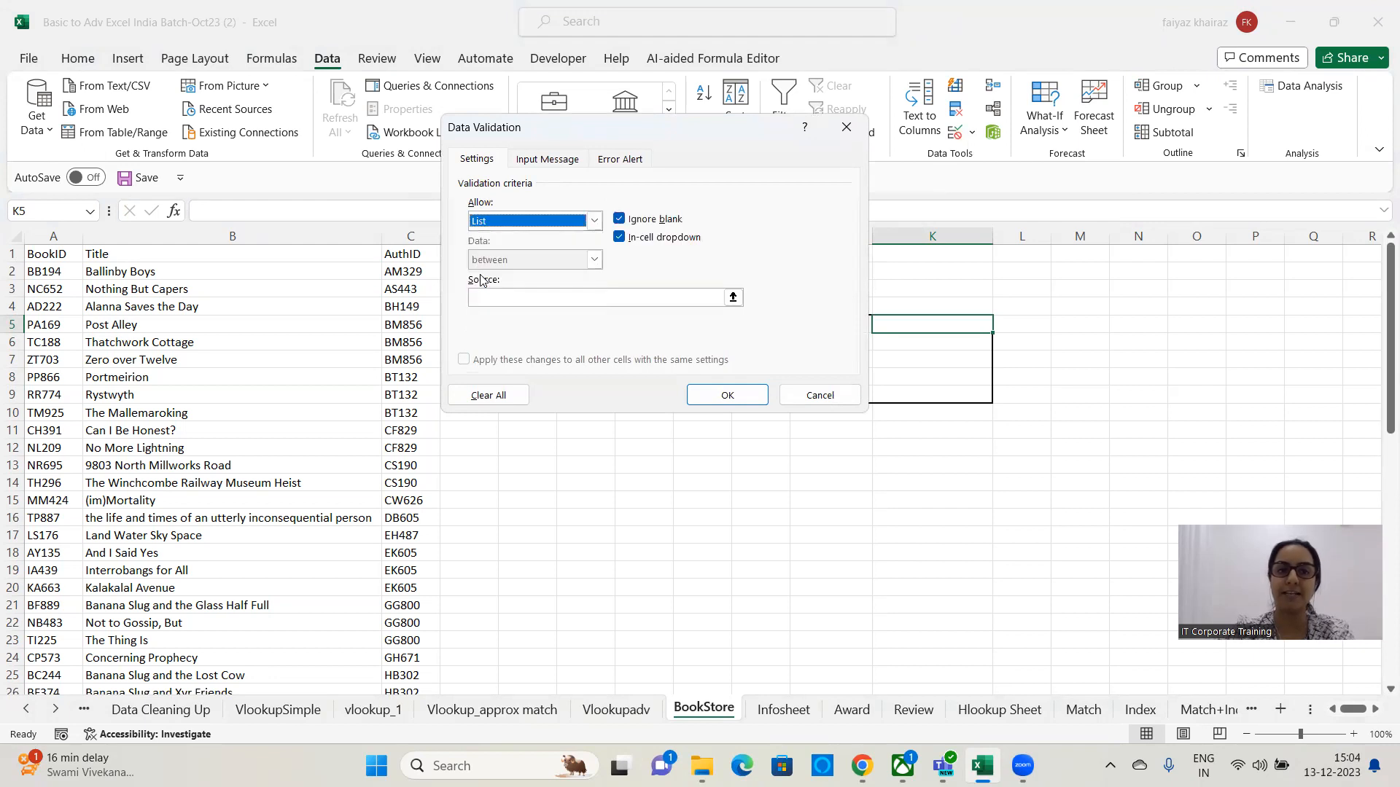
left_click(734, 298)
left_click(51, 271)
key("ctrl+shift+Down")
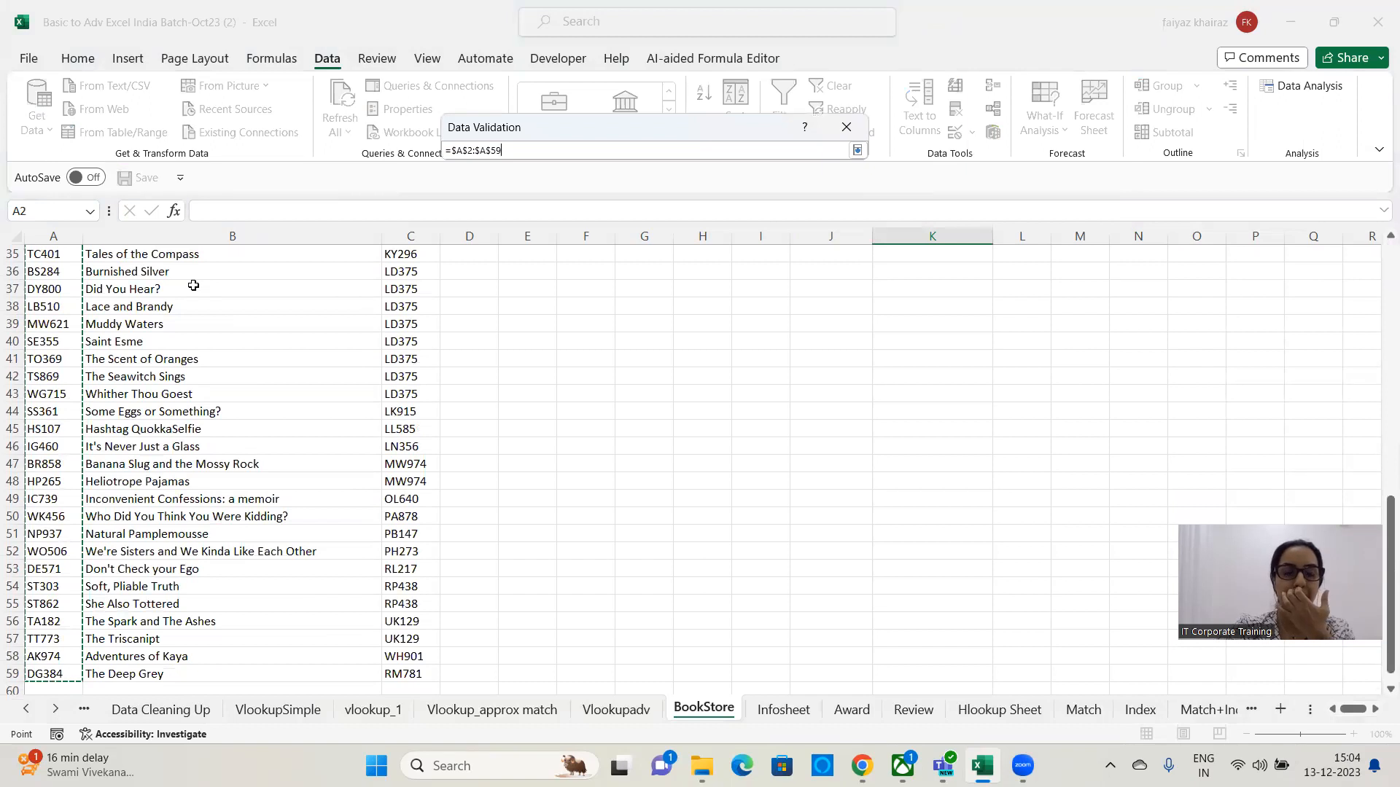
left_click(857, 149)
left_click(727, 394)
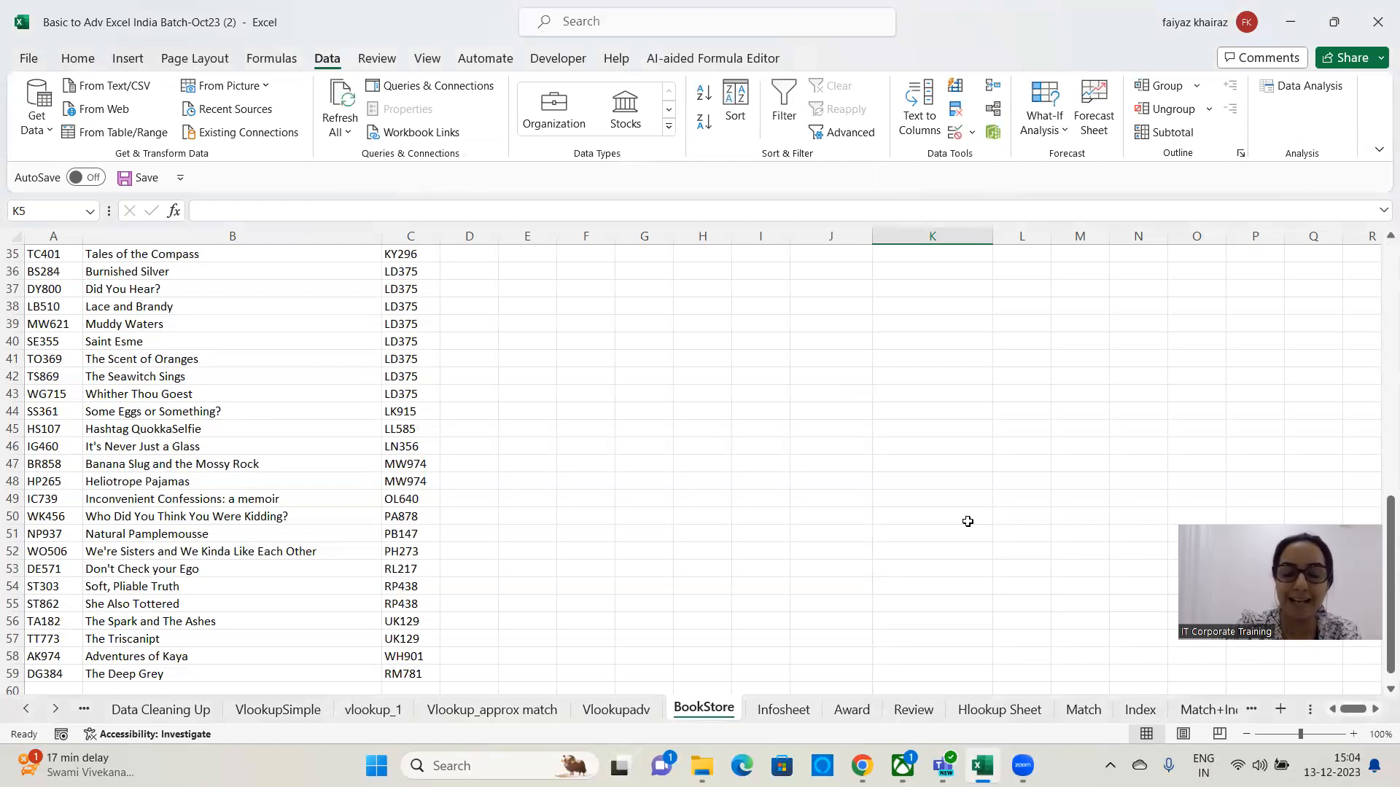
Choose book ID CH391 from K5's dropdown list.
scroll(967, 522, "up", 11)
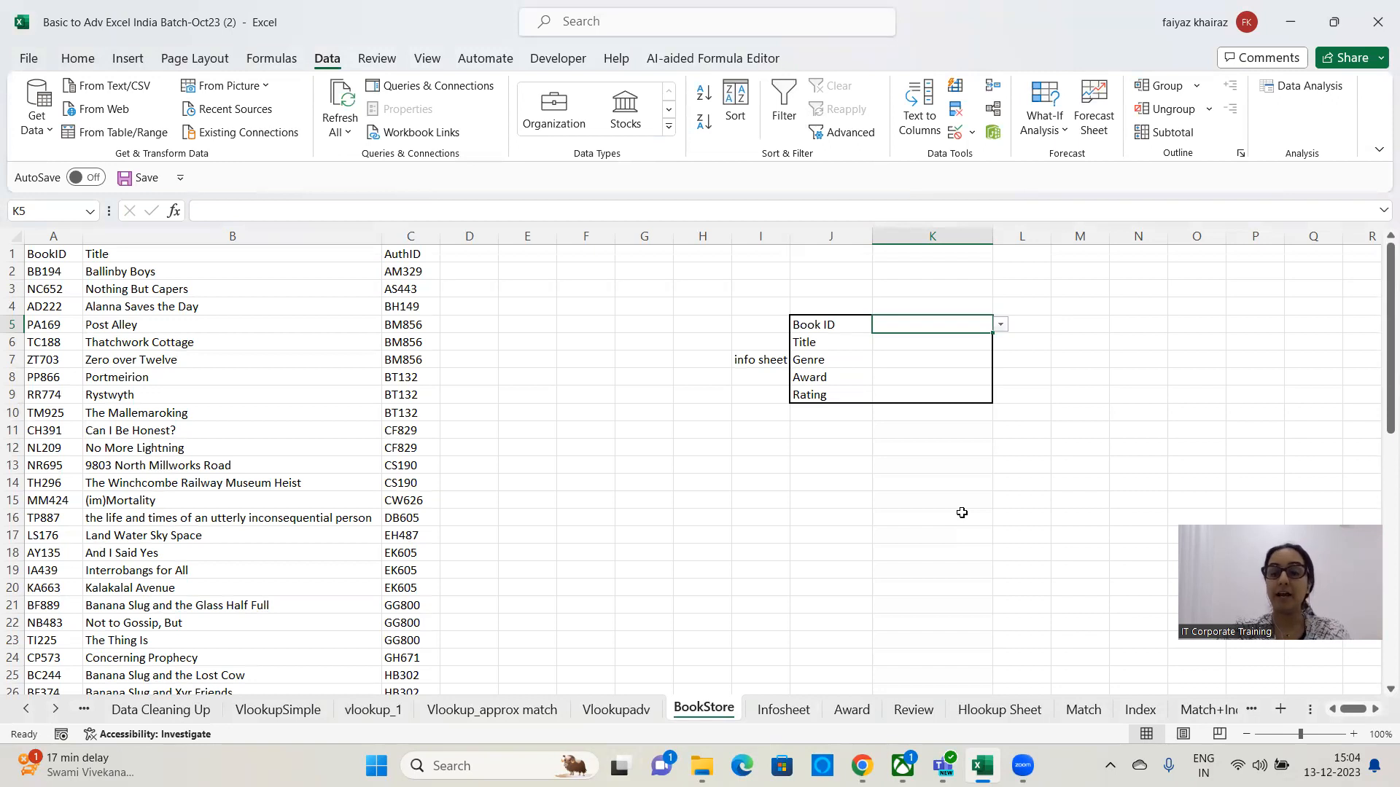
left_click(1003, 325)
left_click(924, 434)
left_click(1004, 327)
left_click(918, 477)
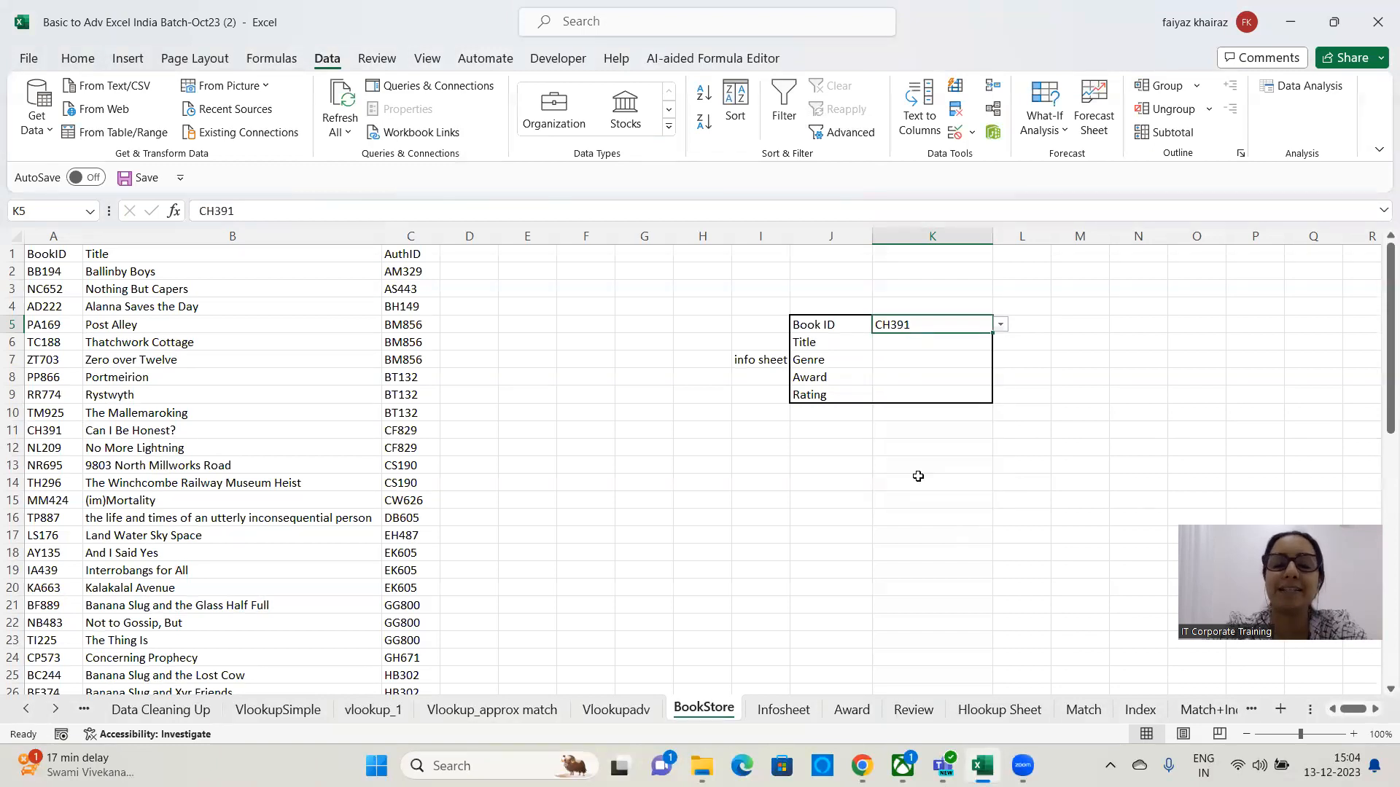
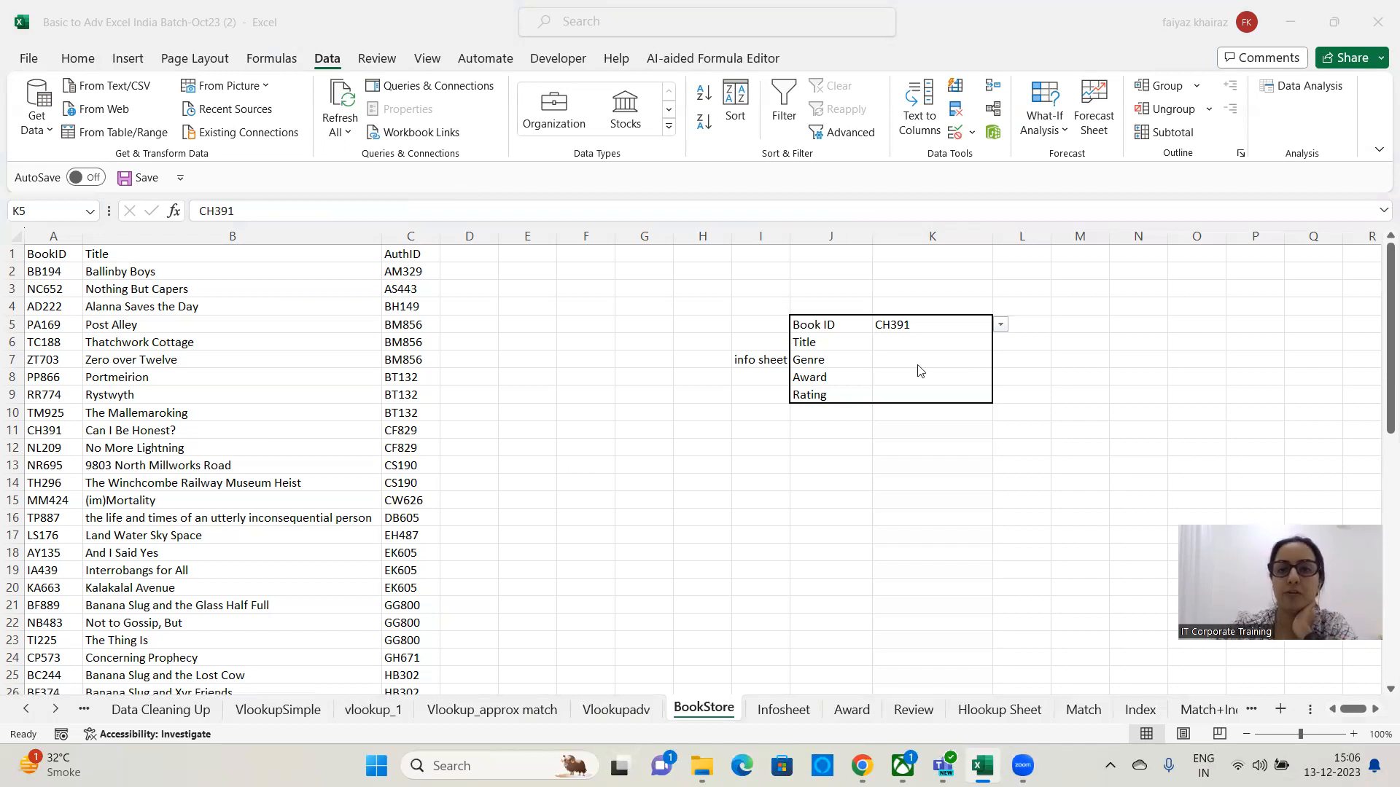
In K6 beside Title, start a VLOOKUP formula using K5 as lookup value and A1:C59 as table array.
left_click(908, 344)
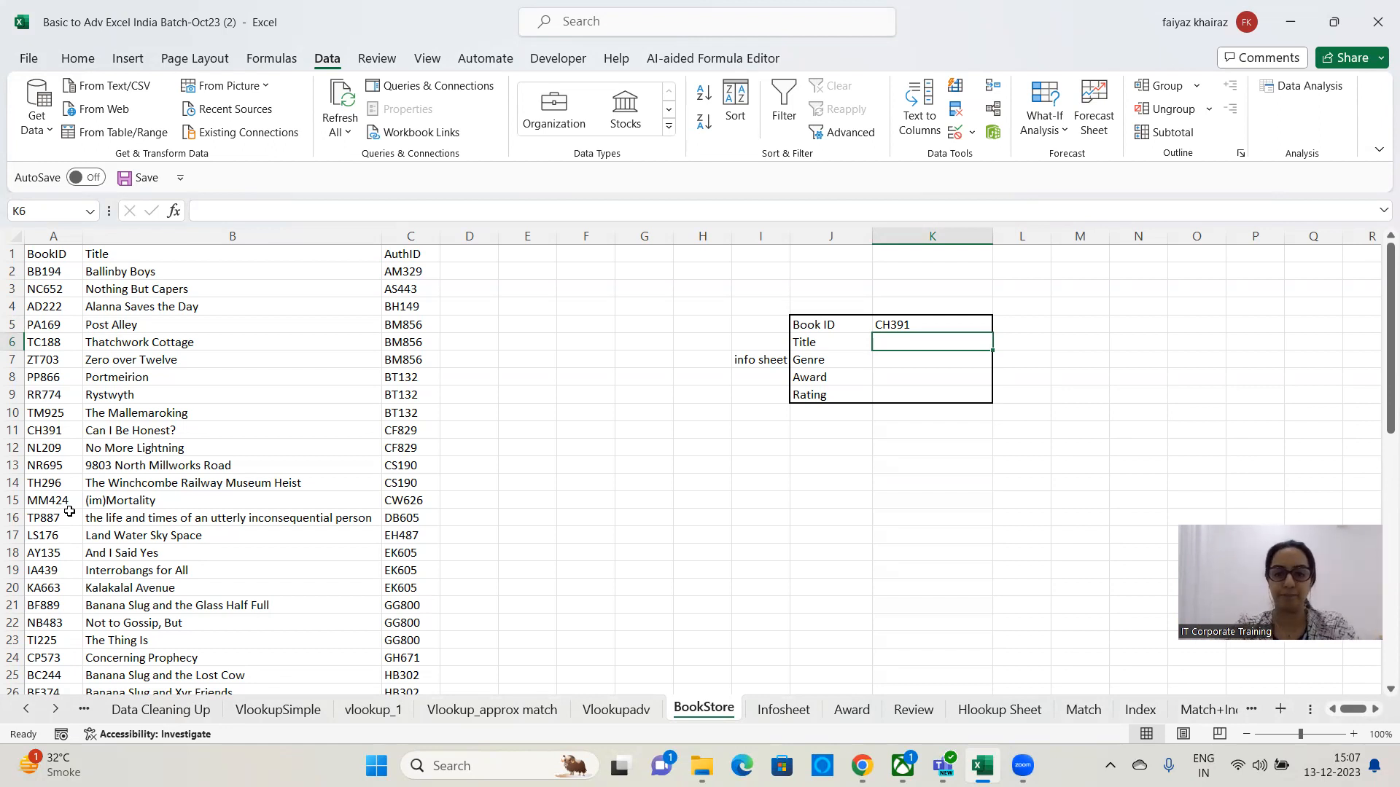
type("=")
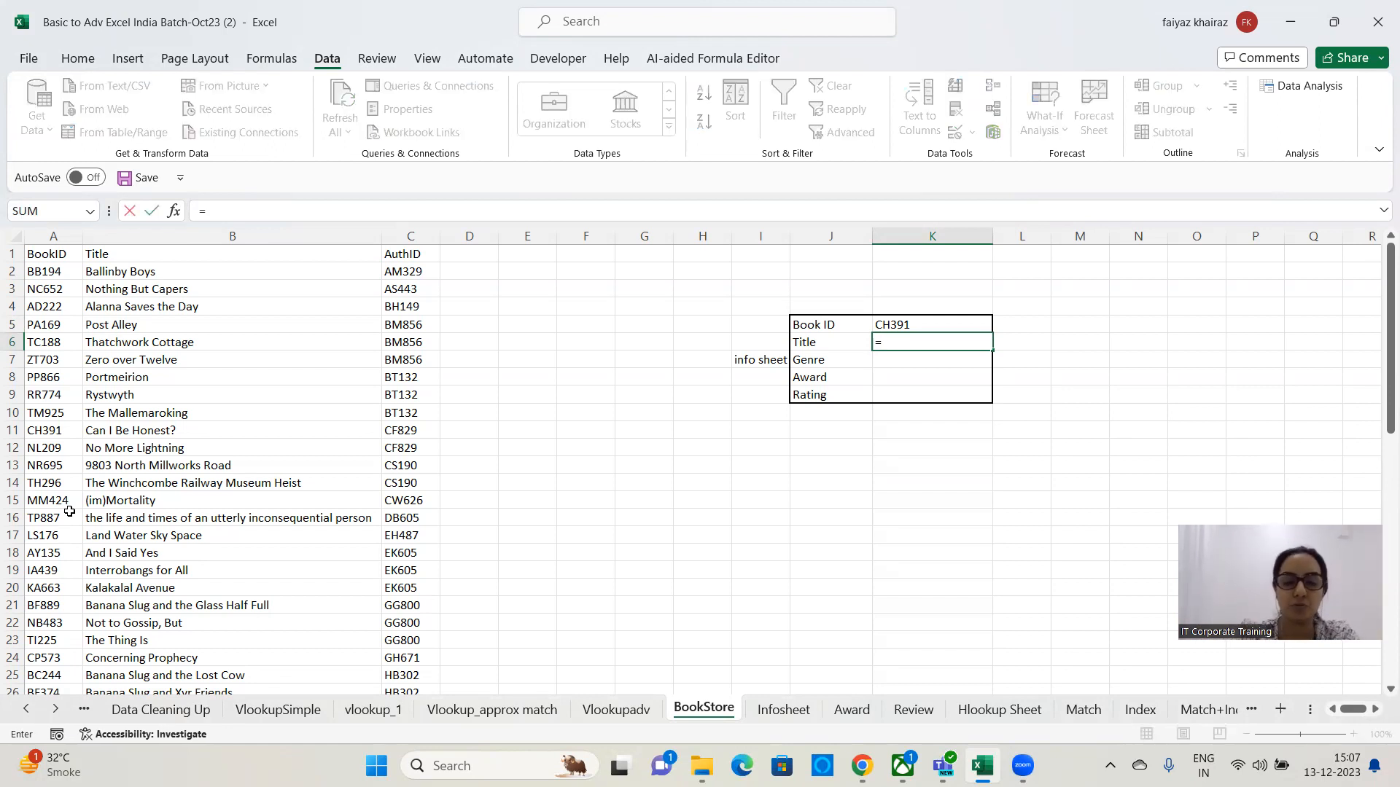
type("vlook")
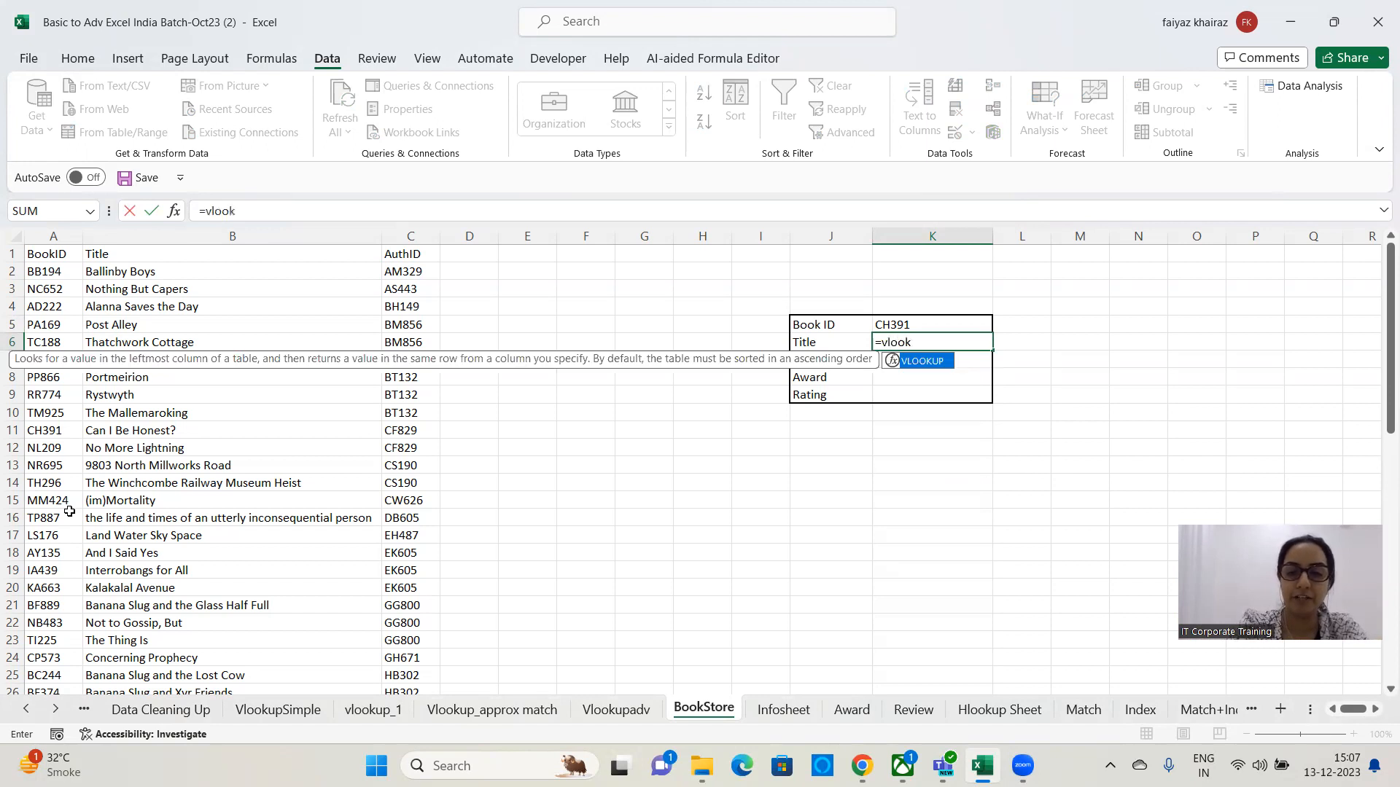
type("up(")
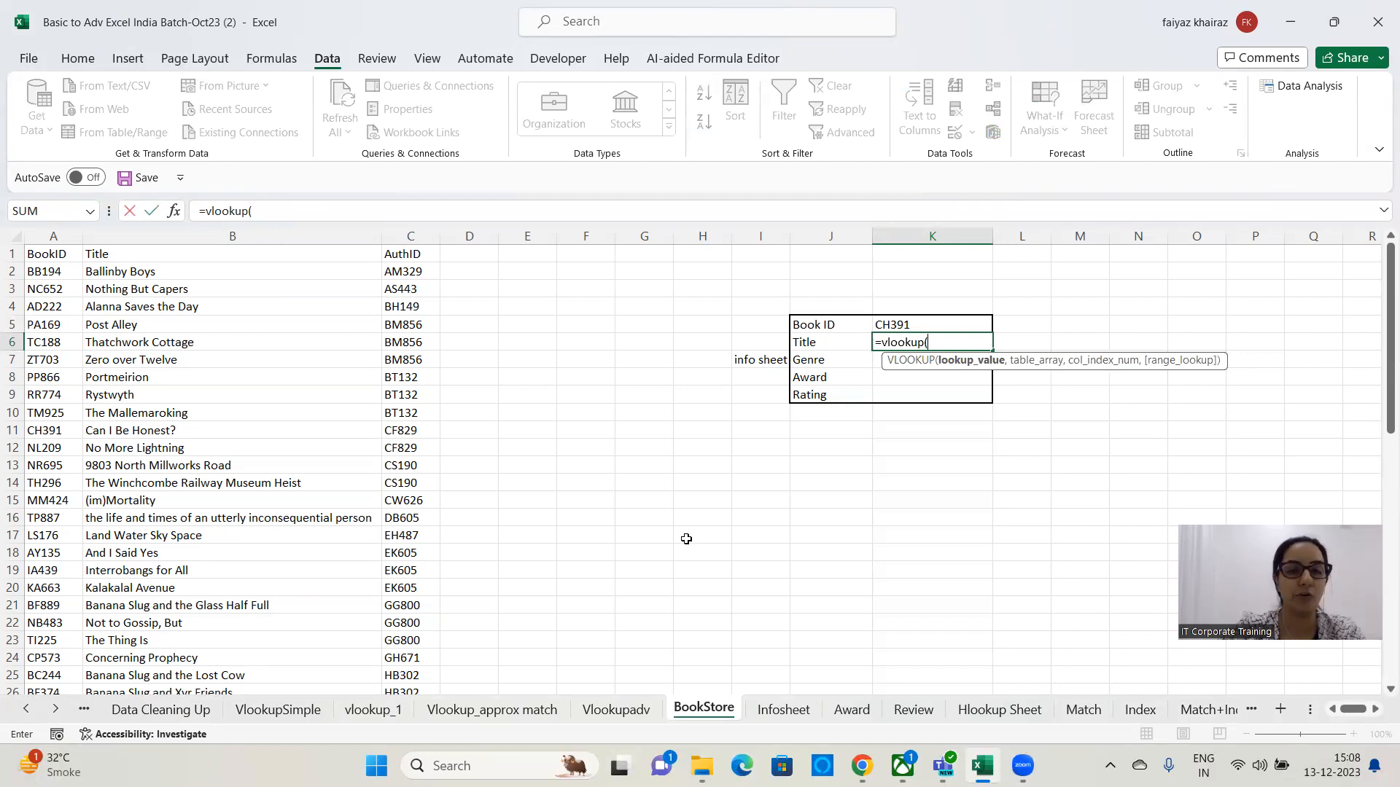
left_click(958, 327)
type(",")
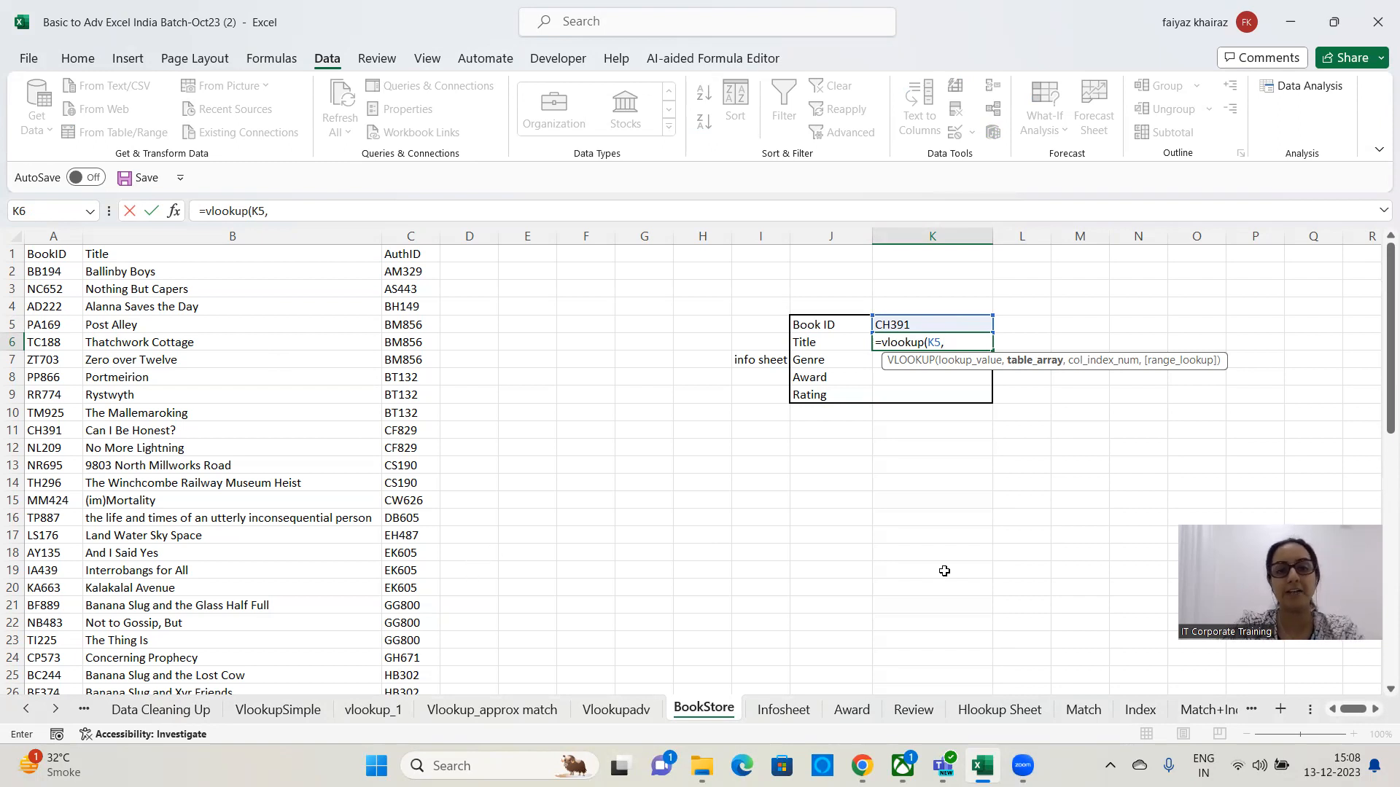
left_click_drag(55, 253, 393, 501)
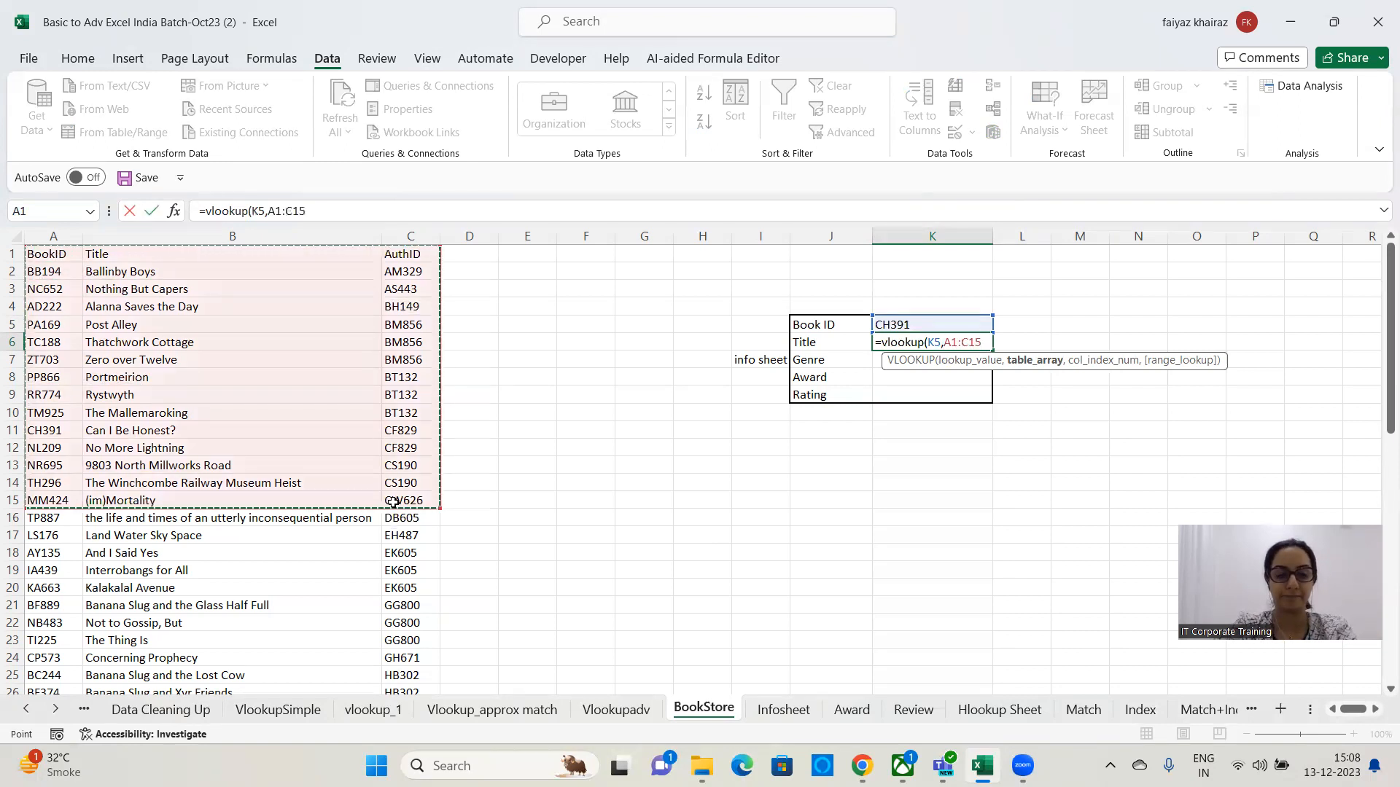
key("ctrl+shift+Down")
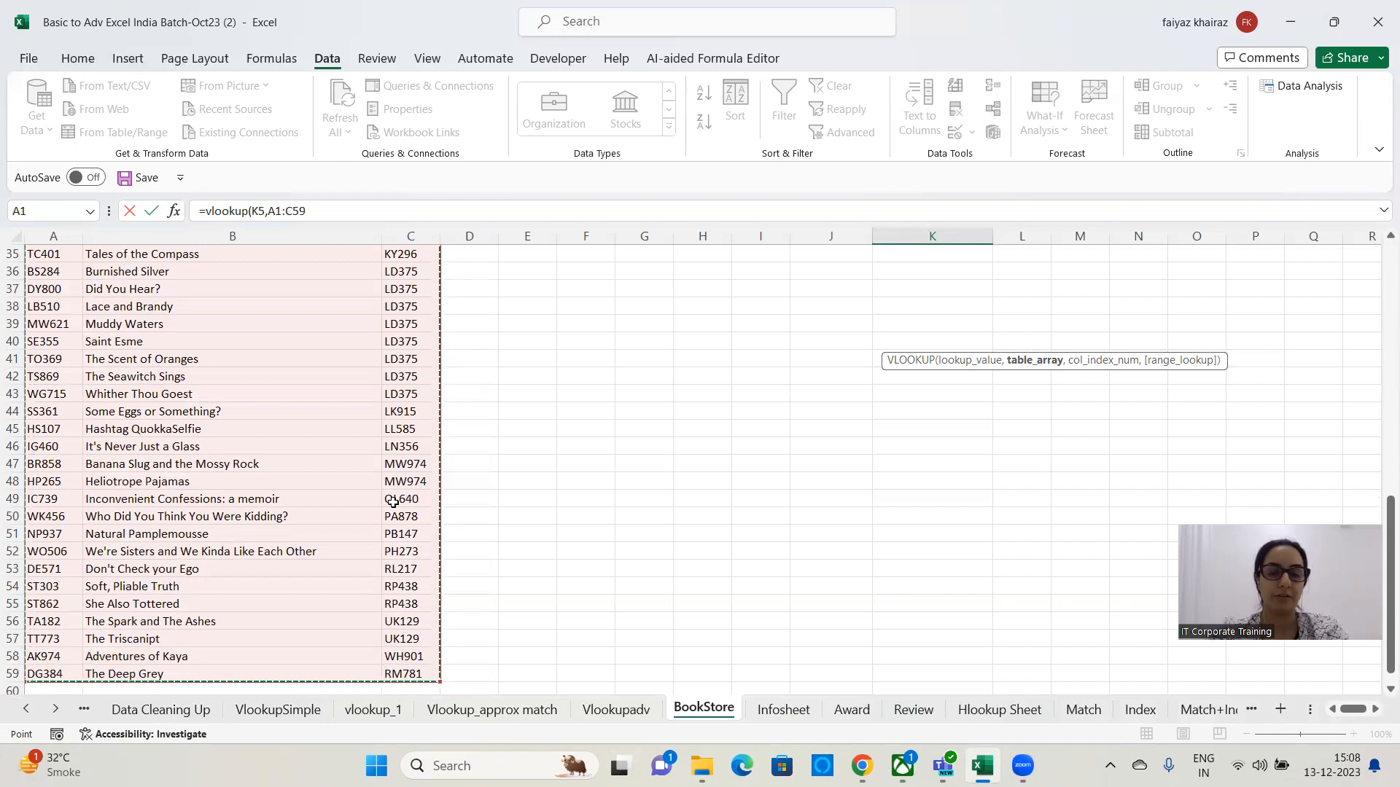
type(",")
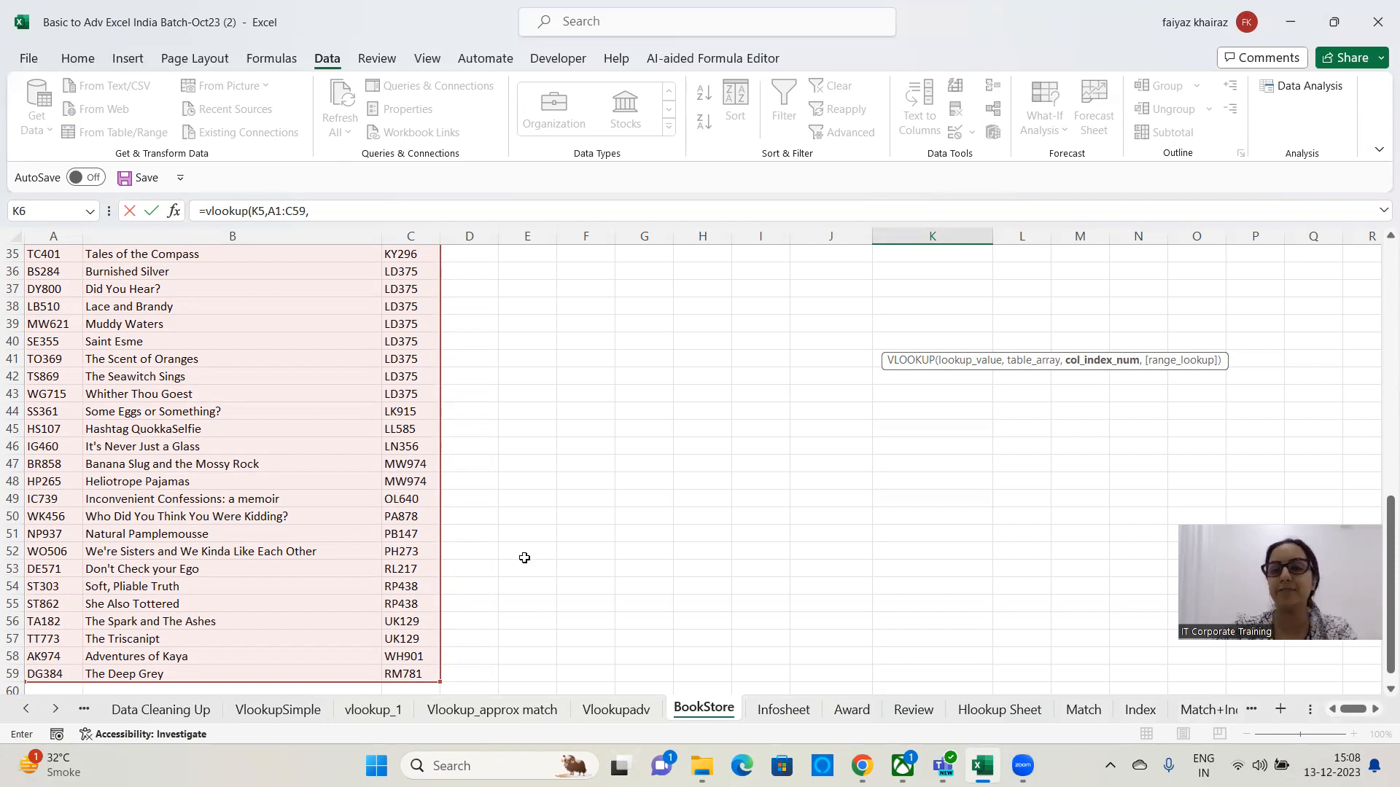
Complete the K6 formula with column index 2 and exact match 0, giving =VLOOKUP(K5,A1:C59,2,0).
scroll(1378, 494, "up", 11)
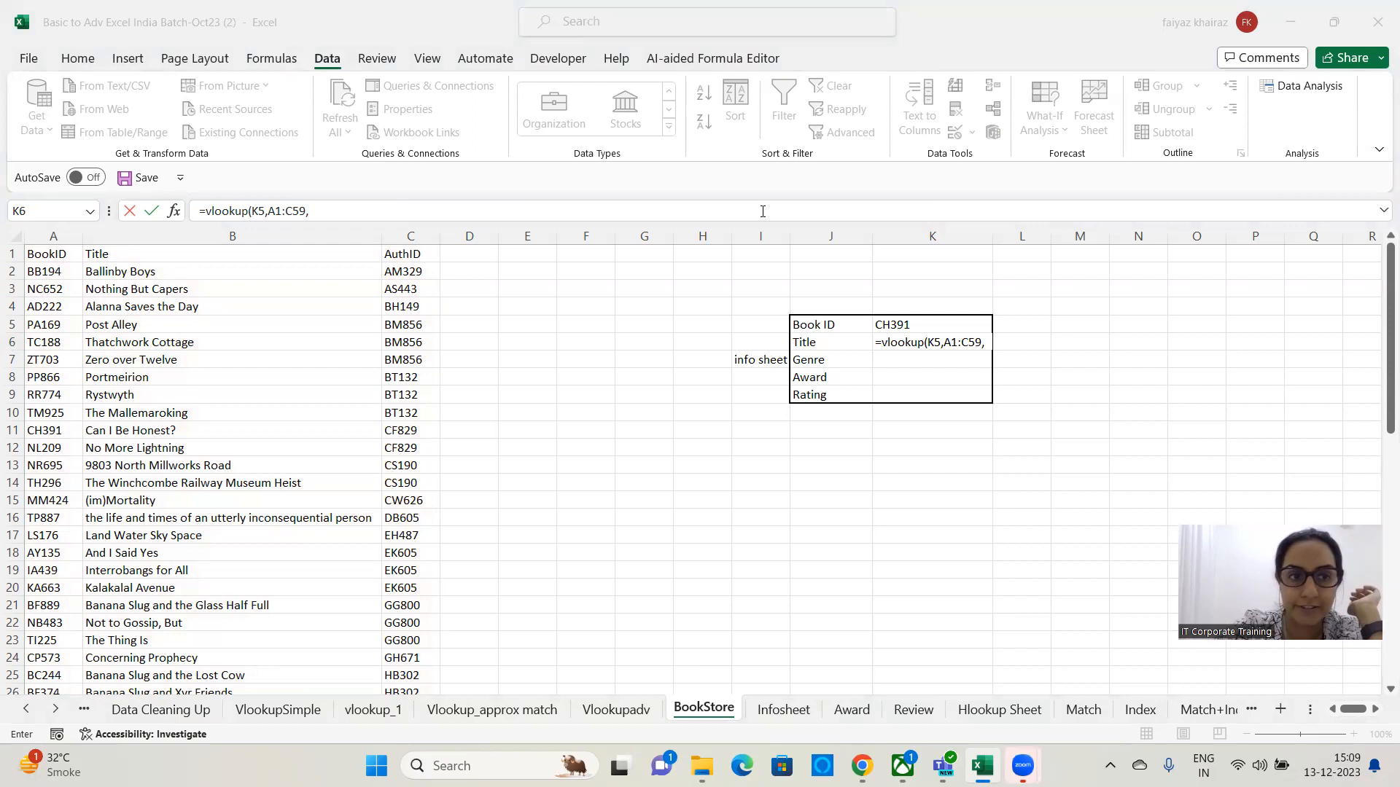
left_click(356, 204)
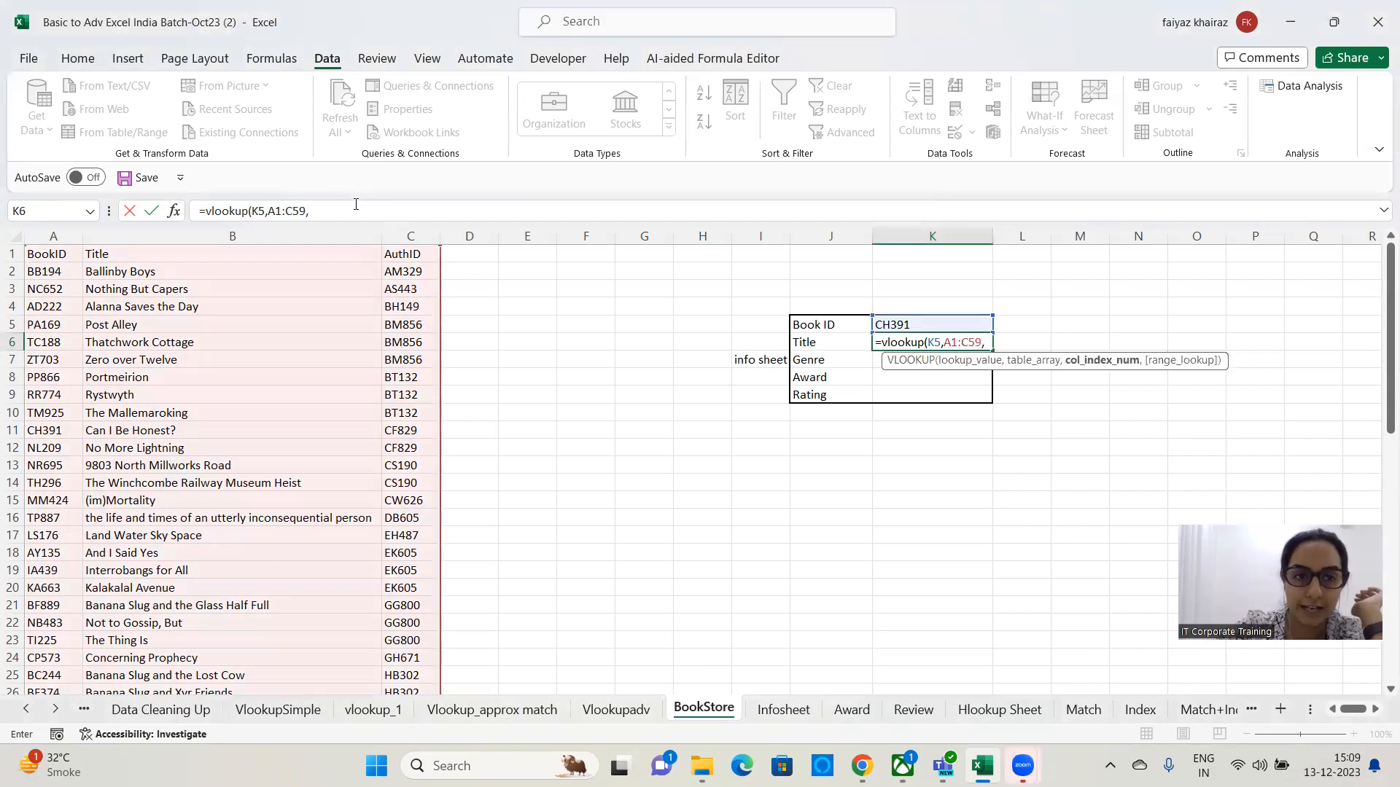
left_click(353, 212)
type("2")
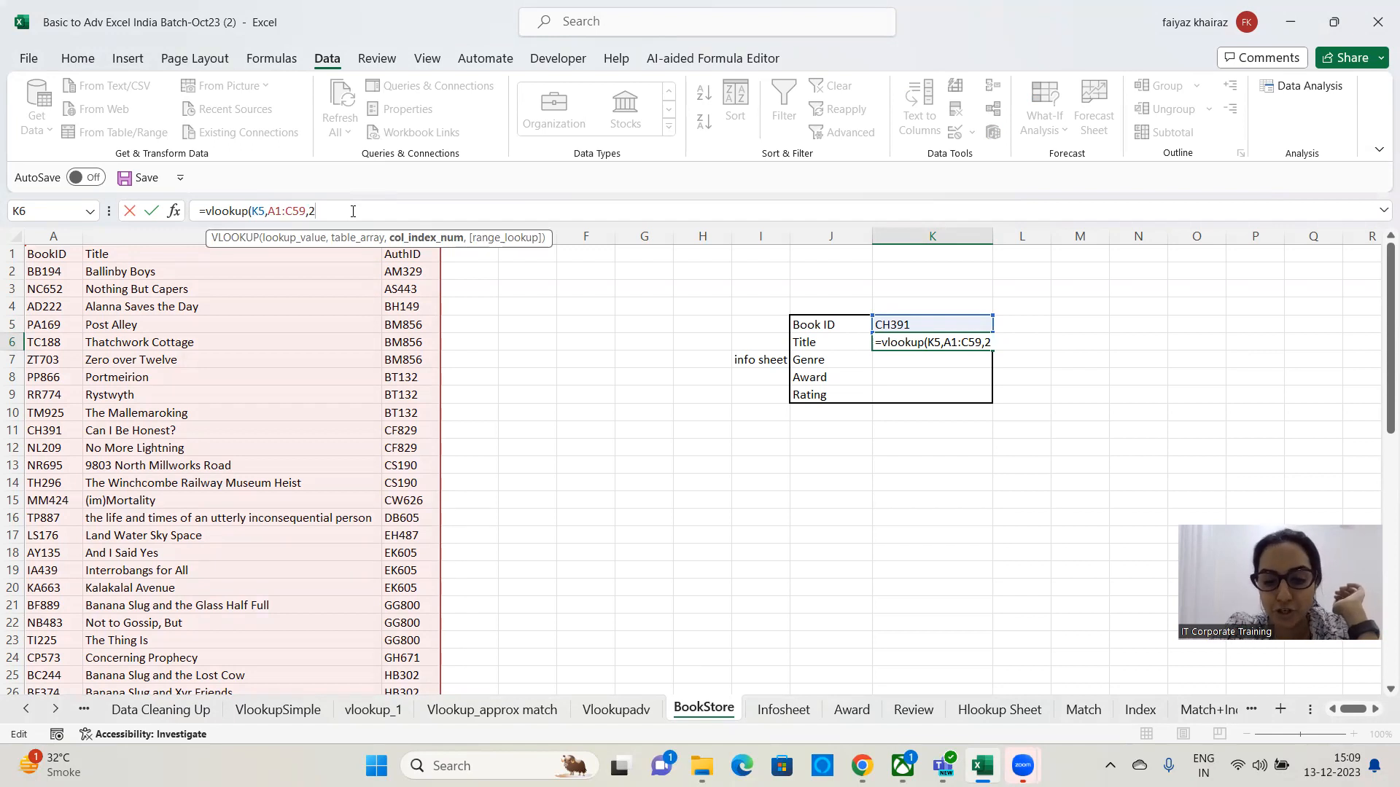
type(",")
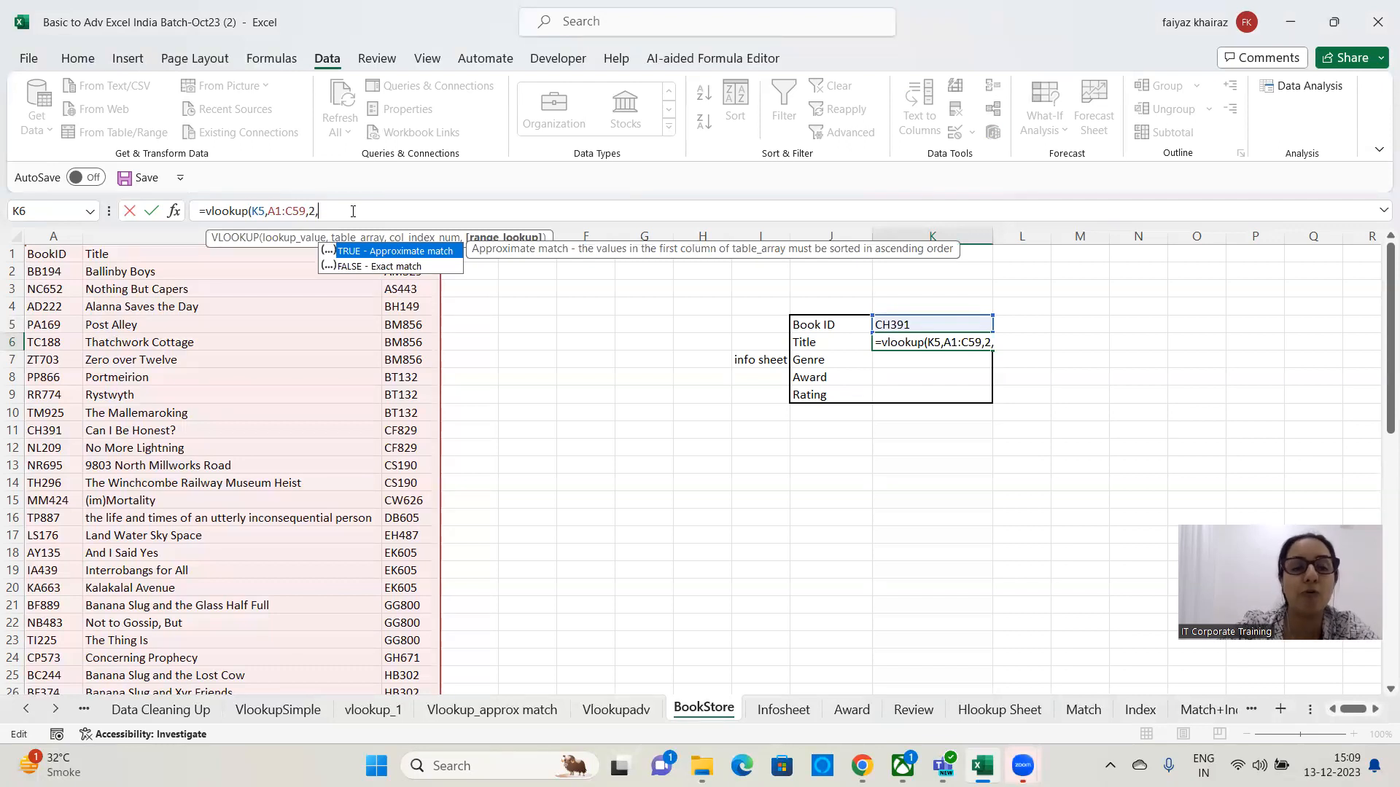
type(")")
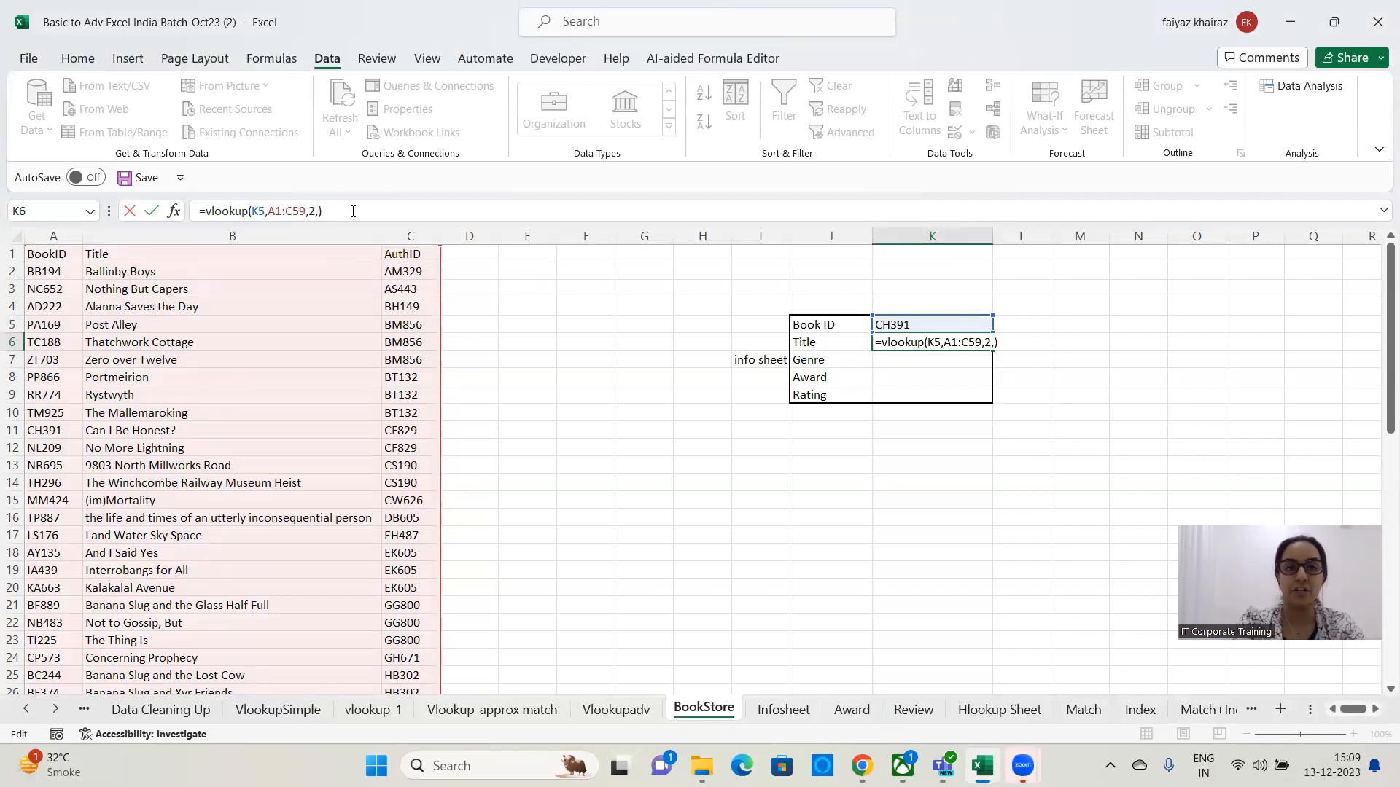
key("BackSpace")
type("0)")
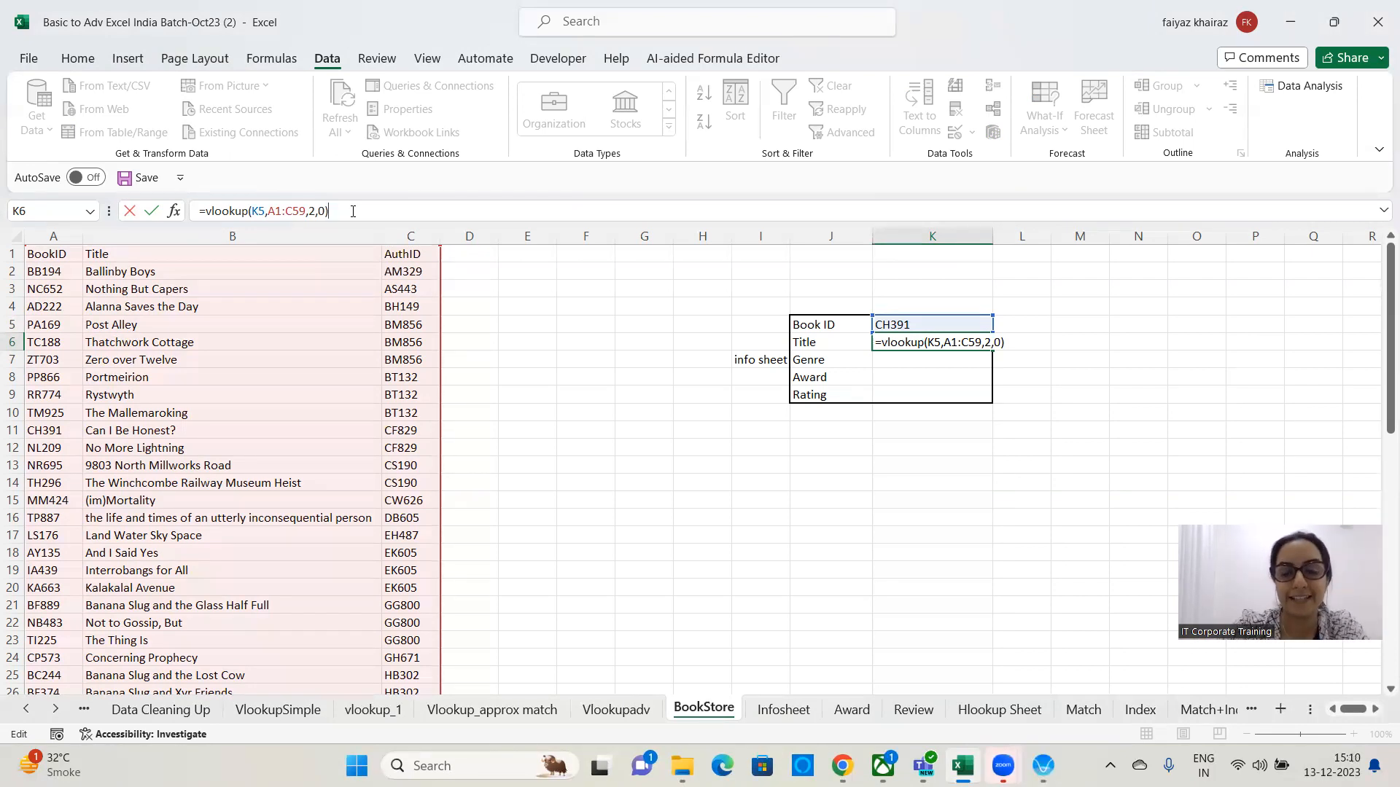
key("Return")
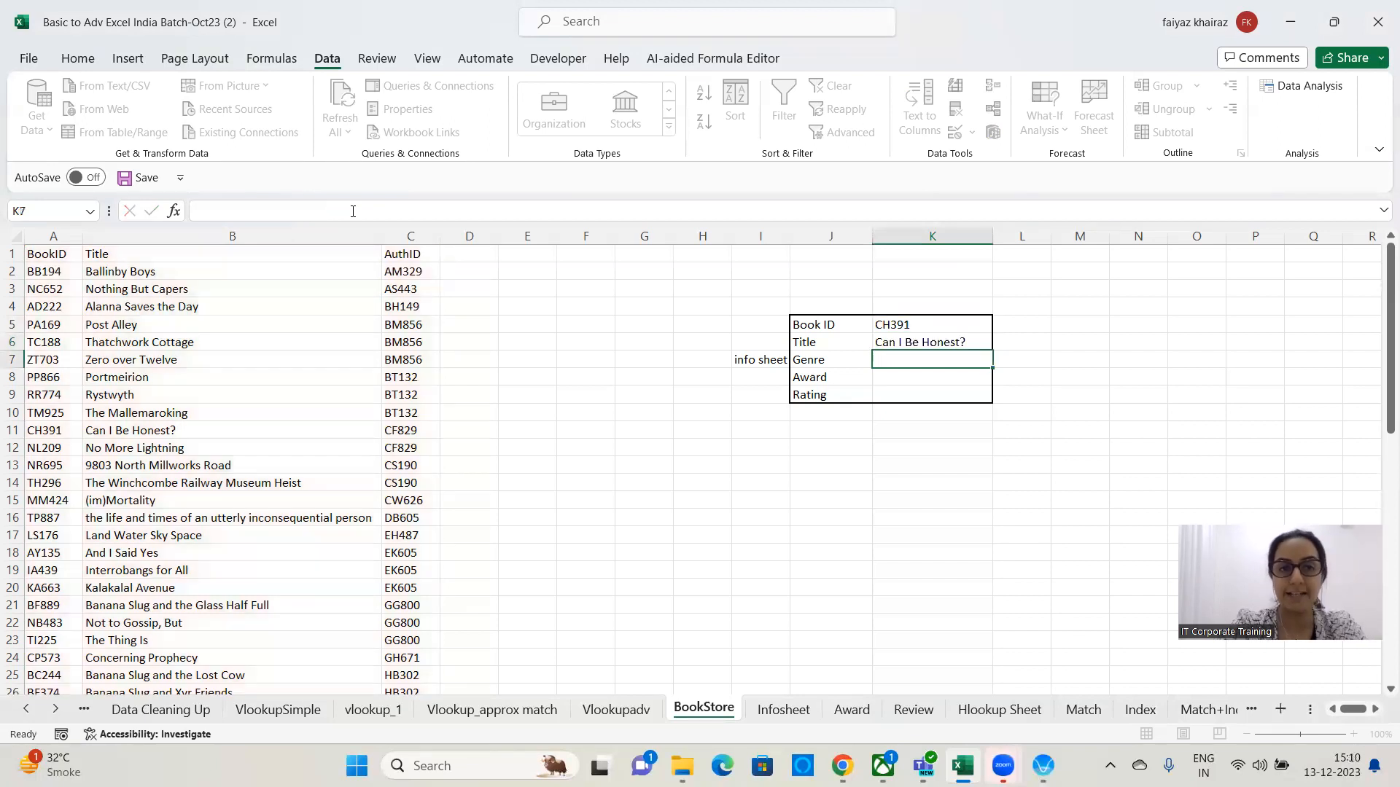
Test the title lookup by choosing book IDs TP887 and then TM925 from K5's dropdown list.
key("Up")
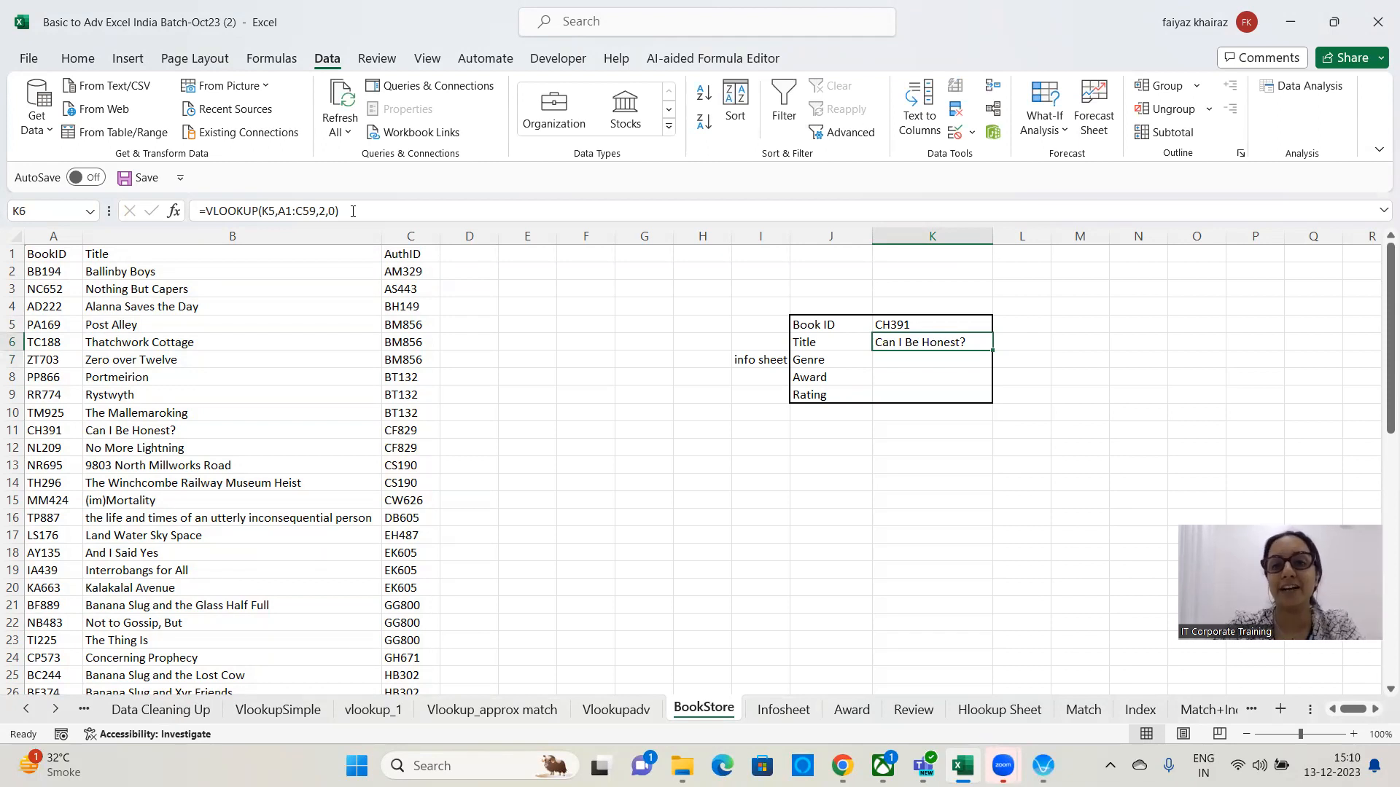
left_click(937, 326)
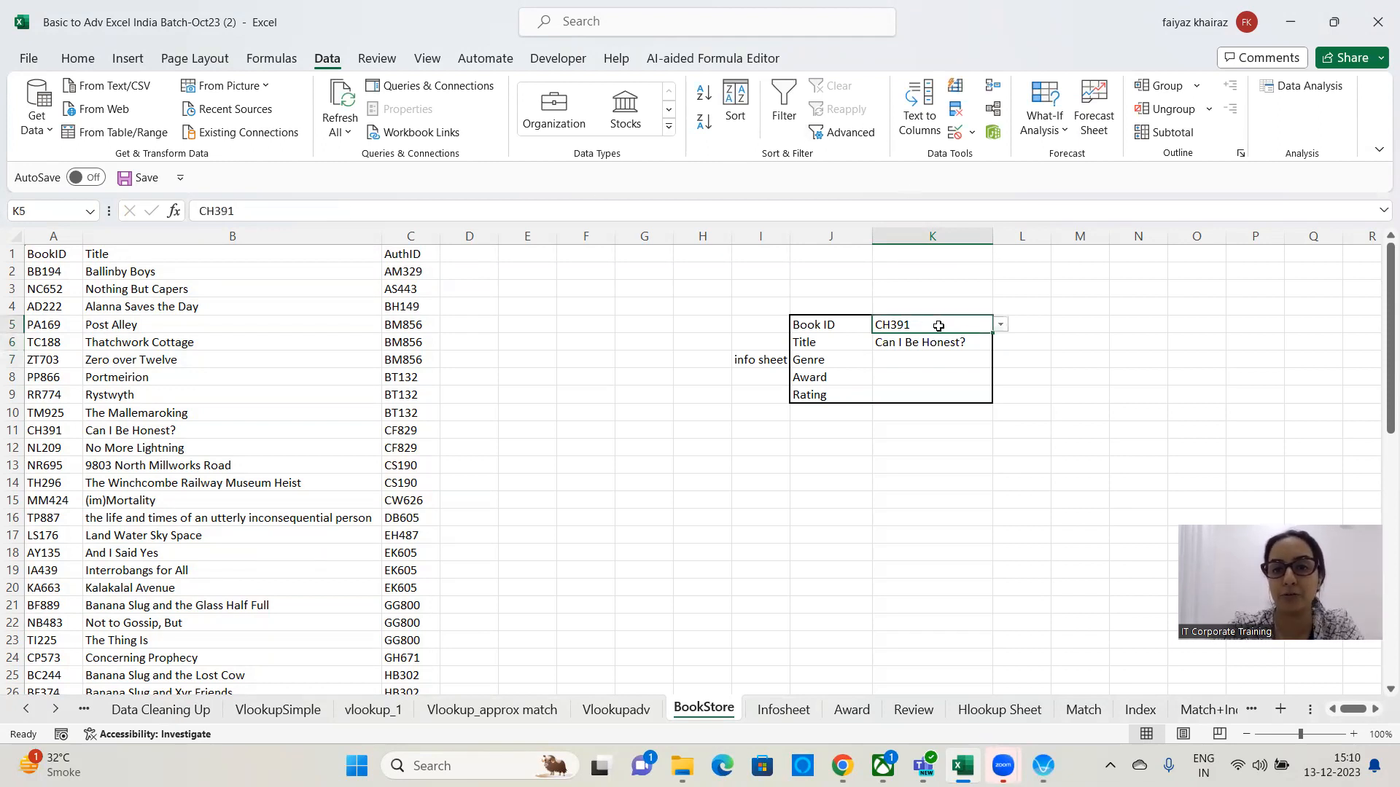
left_click(1001, 324)
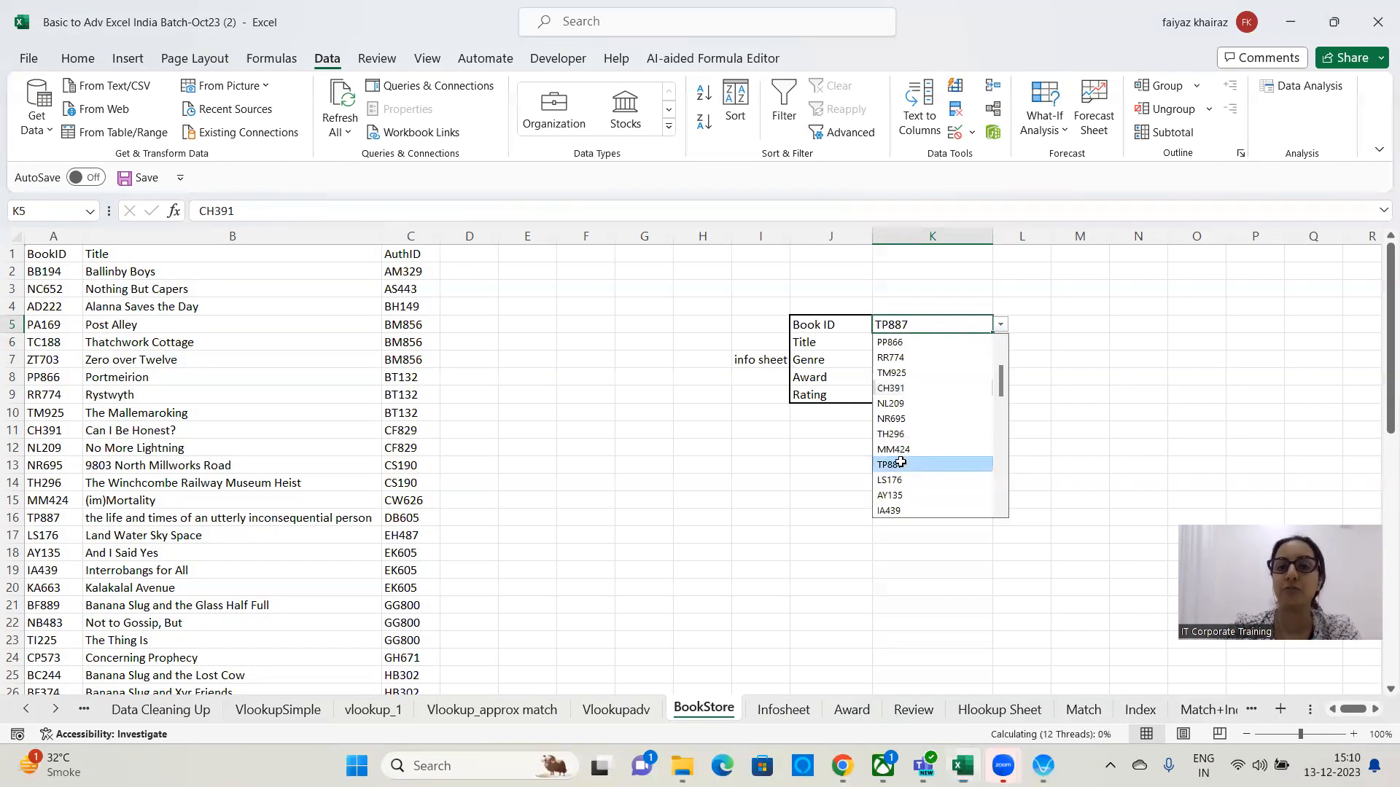
left_click(903, 466)
left_click(1002, 325)
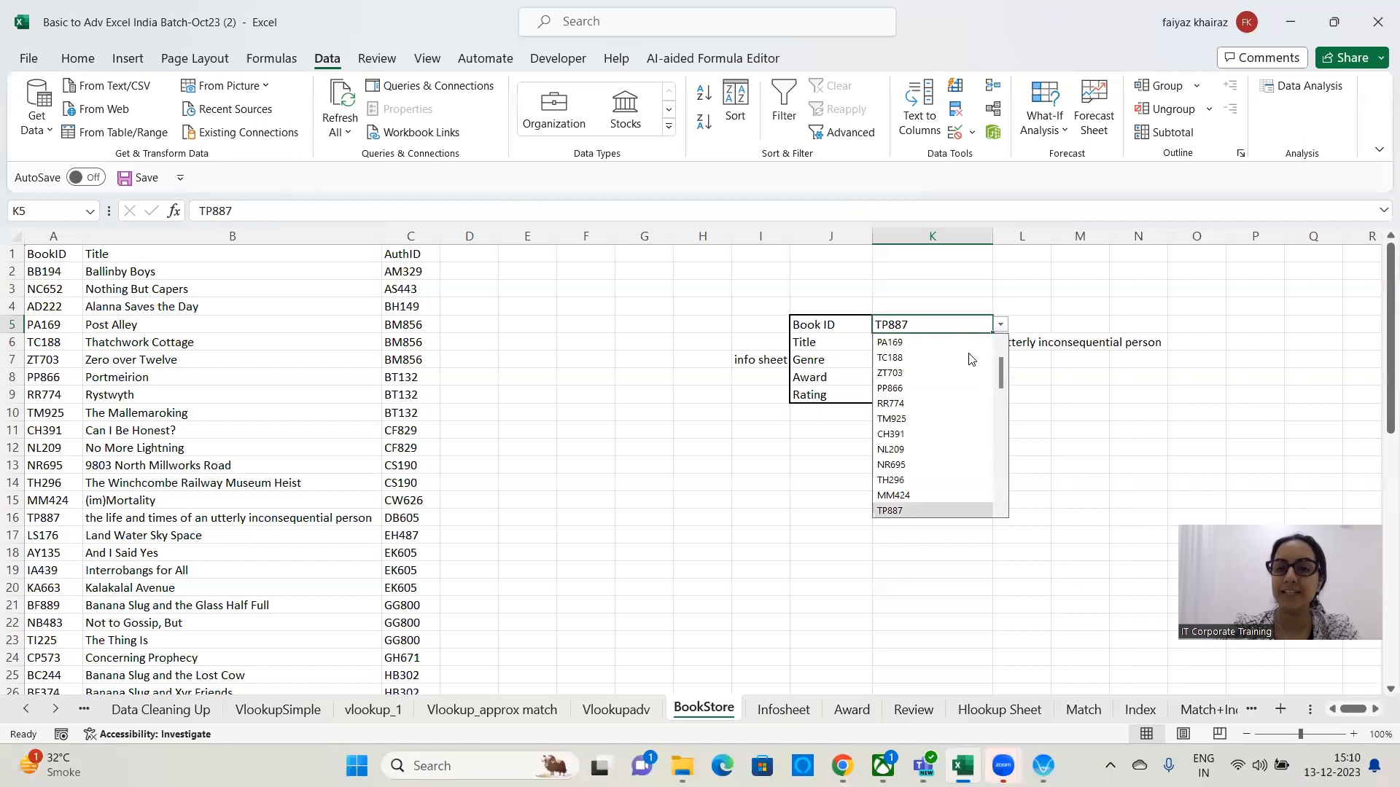
left_click(915, 412)
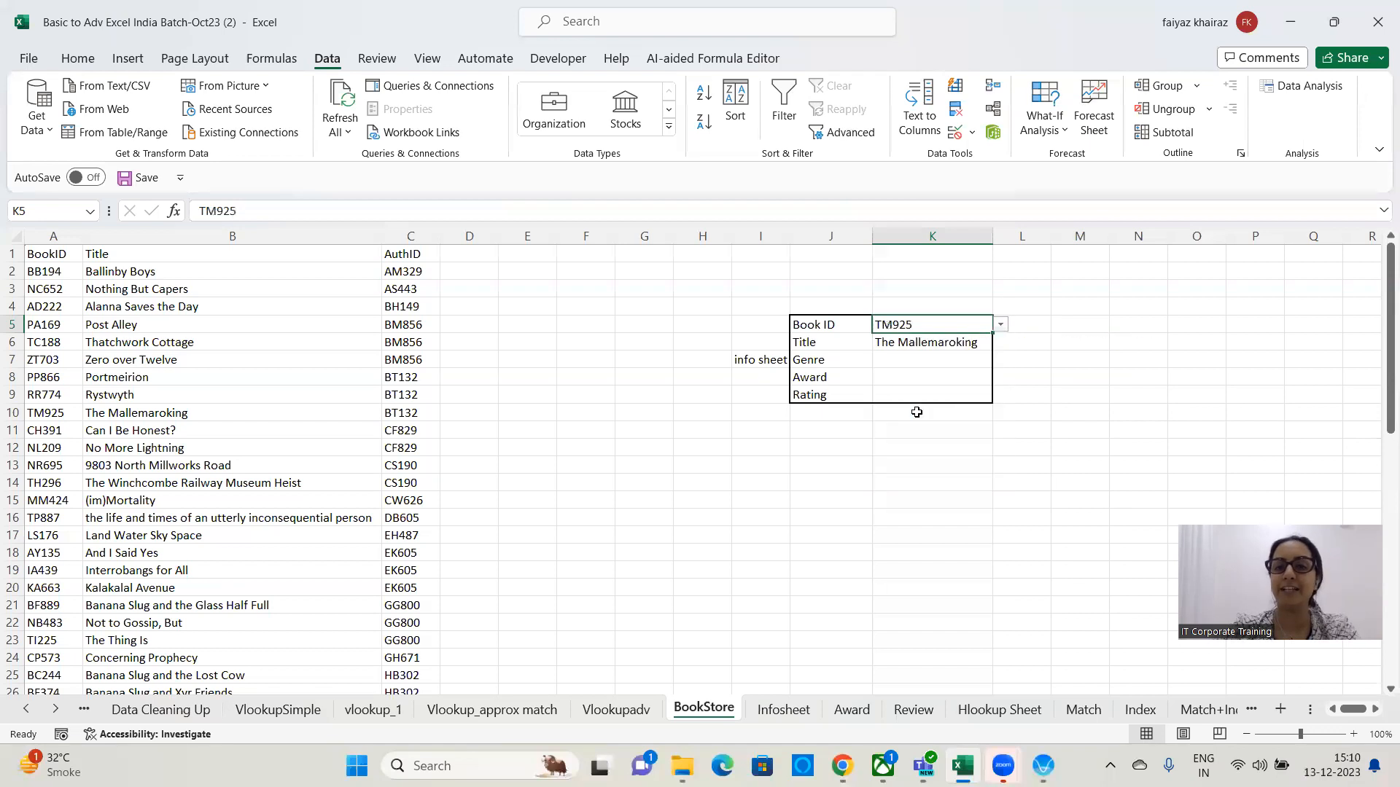
left_click(1001, 325)
left_click(944, 459)
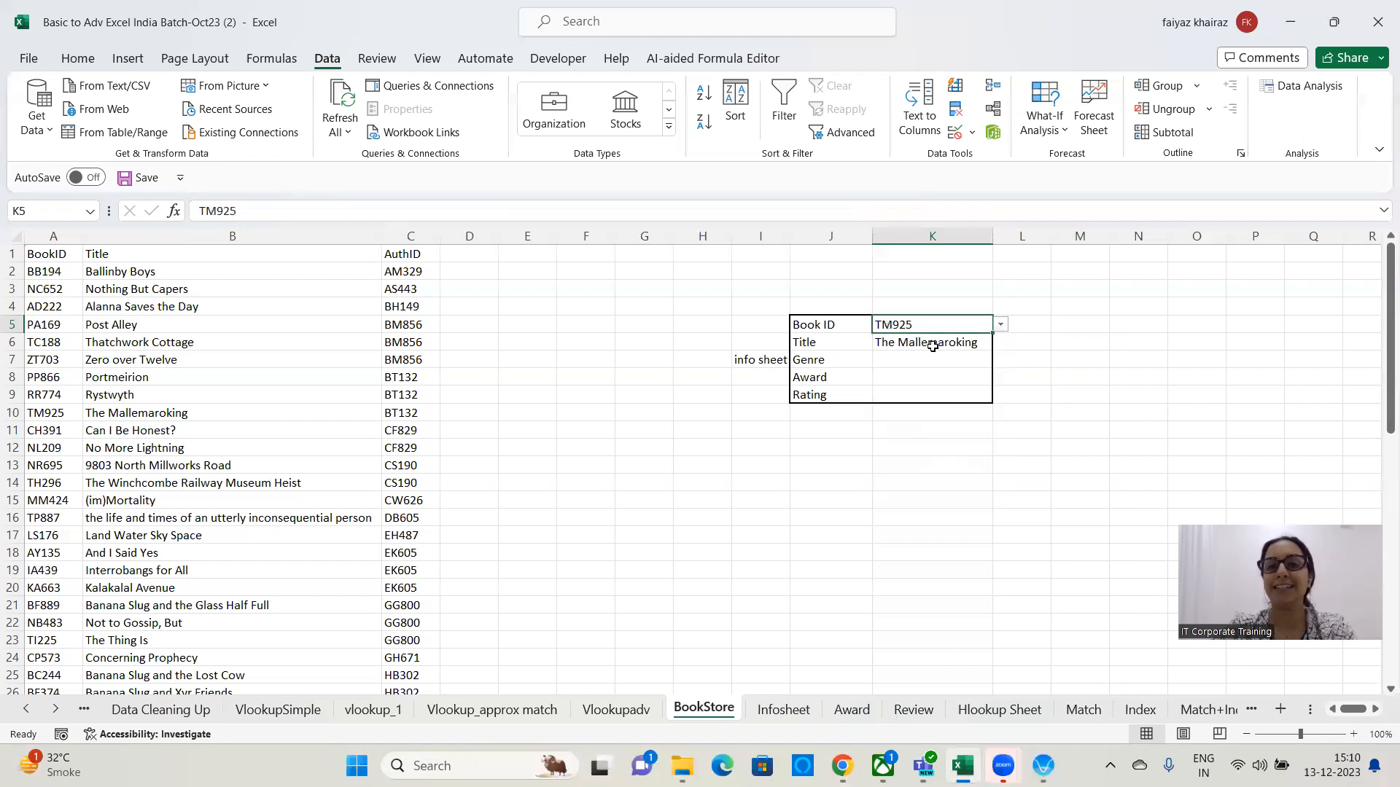
Select the book table, then highlight K6's VLOOKUP formula text in the formula bar and re-enter it unchanged.
left_click(155, 373)
key("ctrl+a")
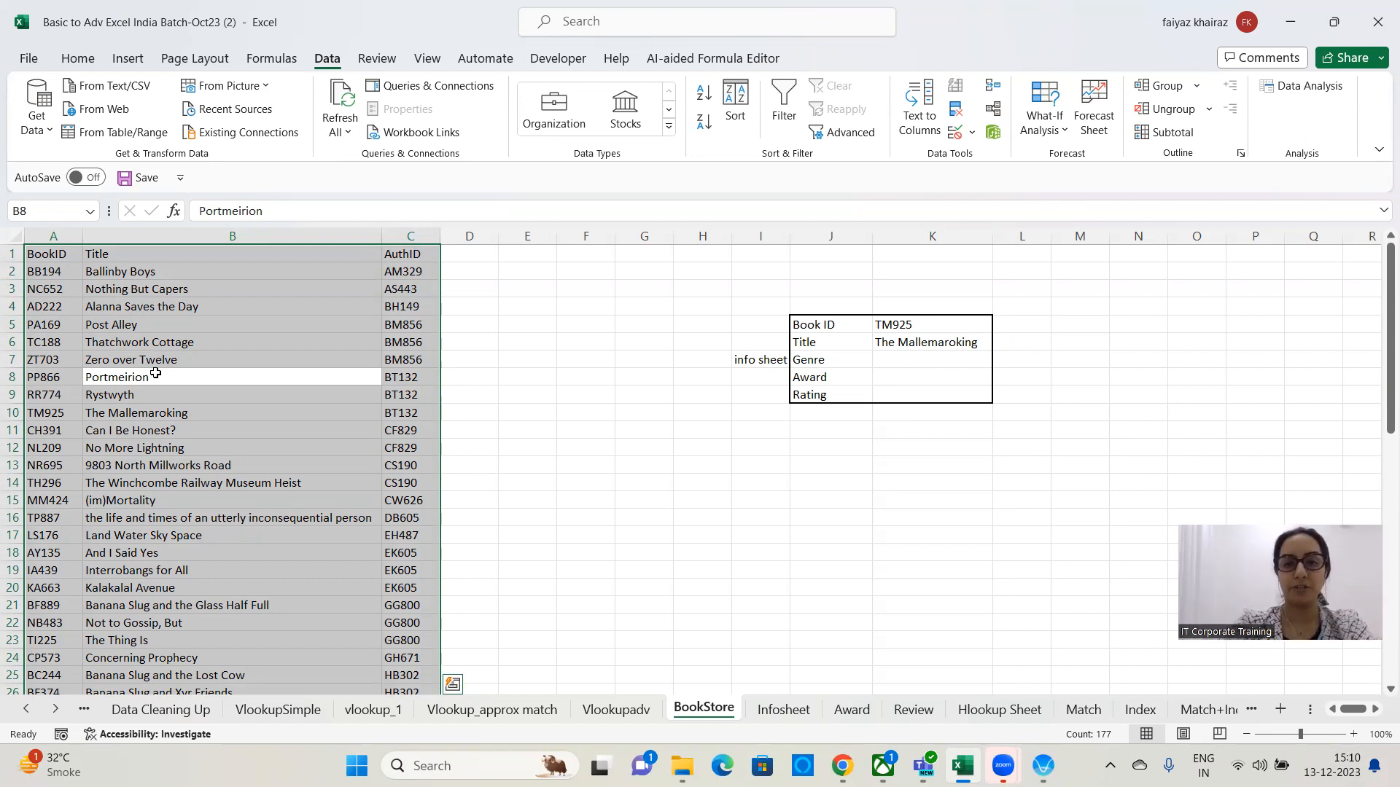
left_click(972, 339)
left_click_drag(356, 217, 162, 211)
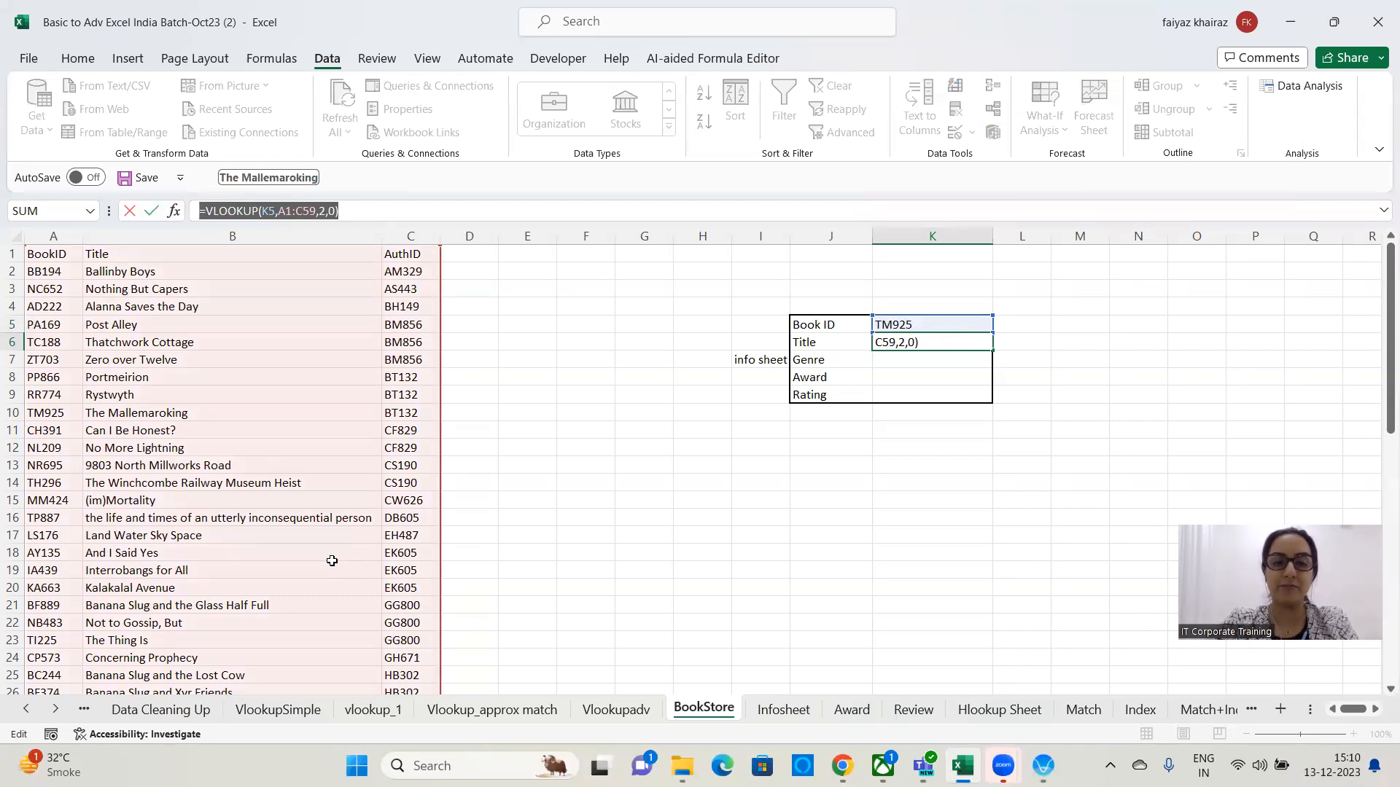
key("alt+Tab")
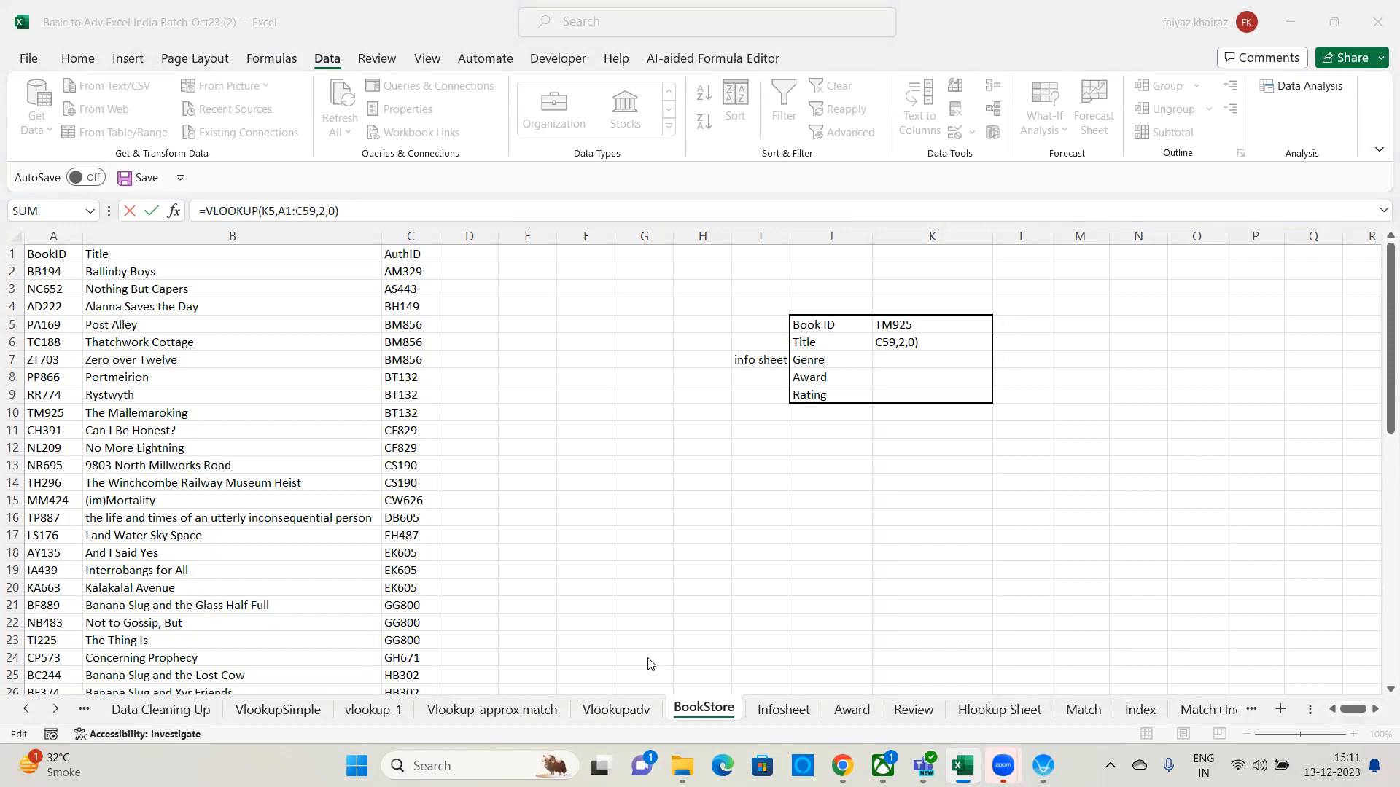
left_click_drag(340, 211, 90, 212)
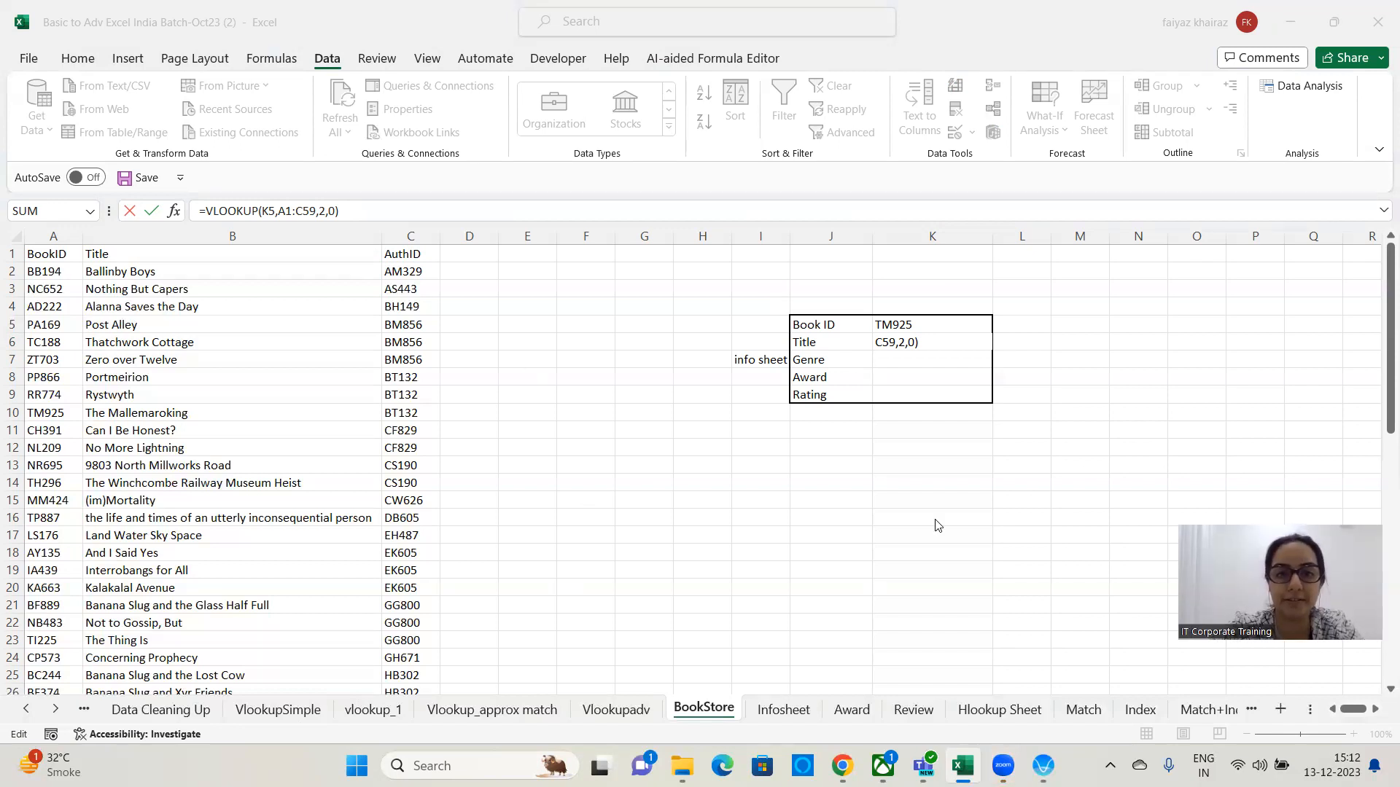
key("ctrl+Return")
left_click(917, 367)
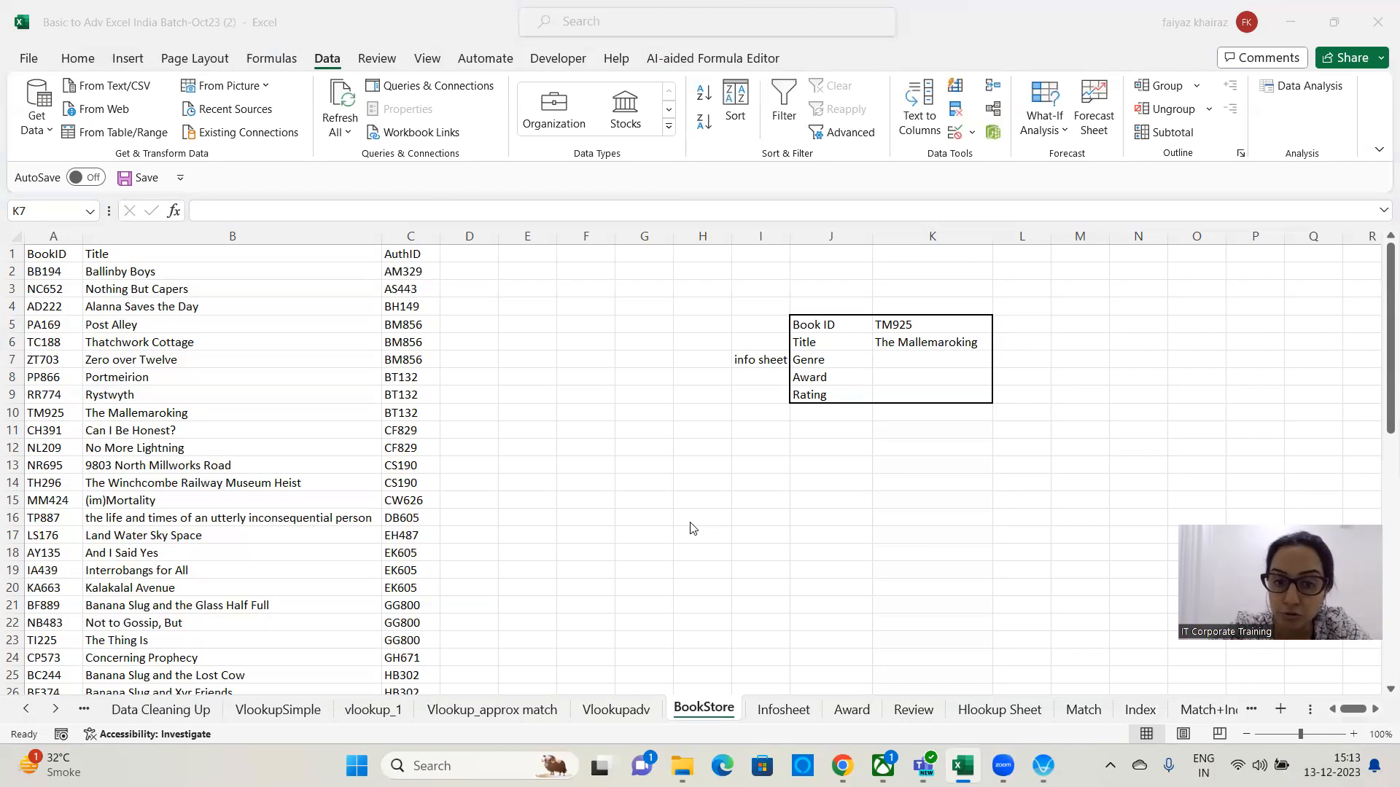
Open the Infosheet sheet and autofit the width of its Genre column.
left_click(761, 360)
left_click(762, 361)
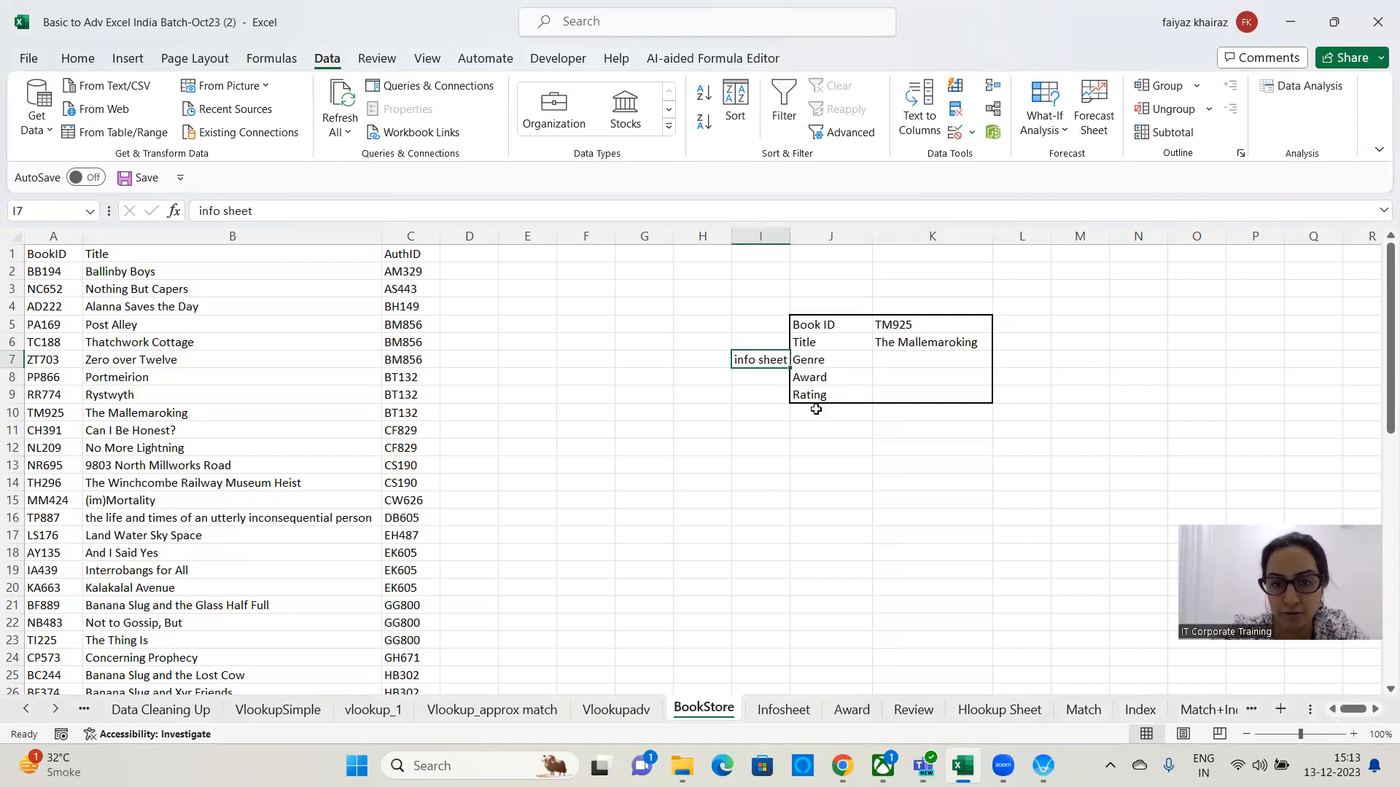
left_click(785, 711)
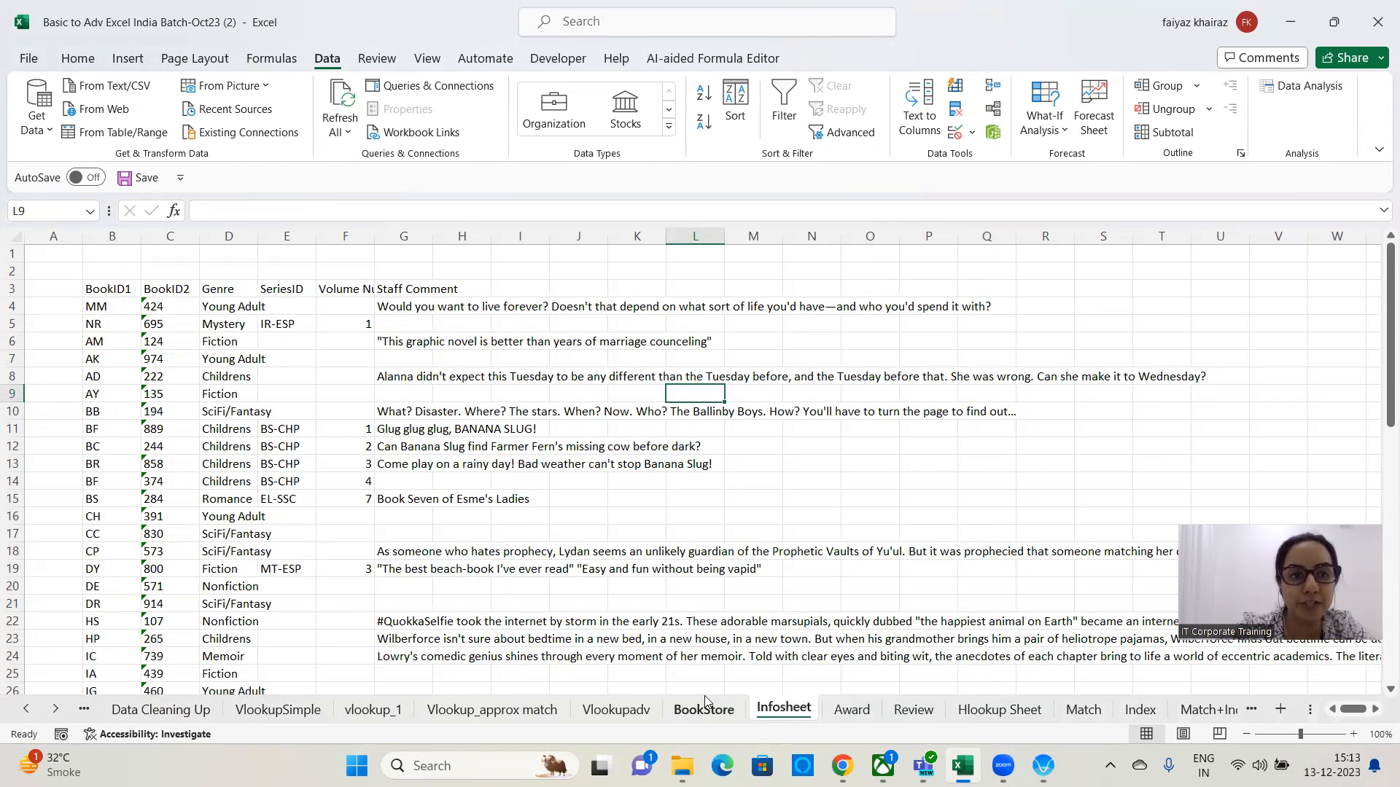
double_click(258, 236)
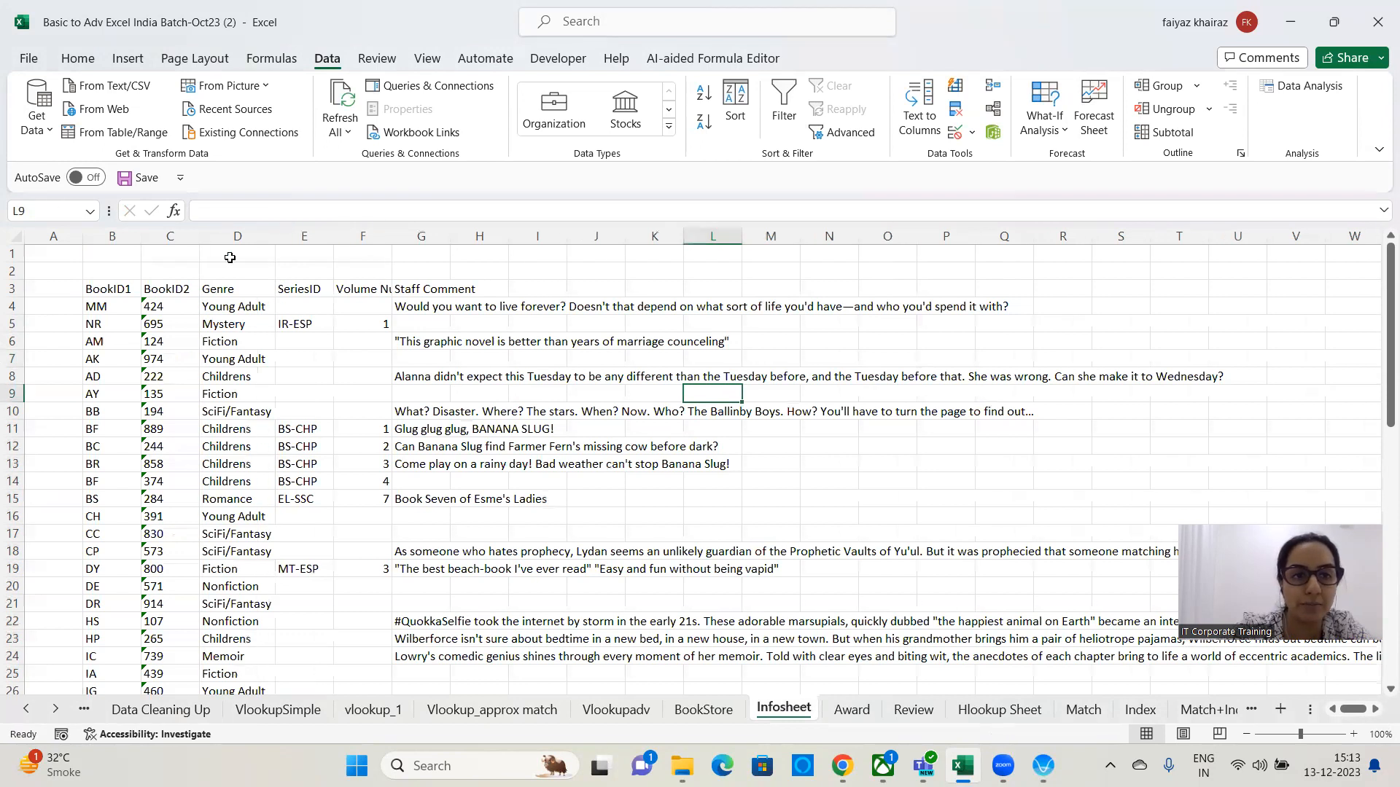
Switch between BookStore's Genre cell and Infosheet's genre data to examine how they relate.
left_click(704, 707)
left_click(936, 477)
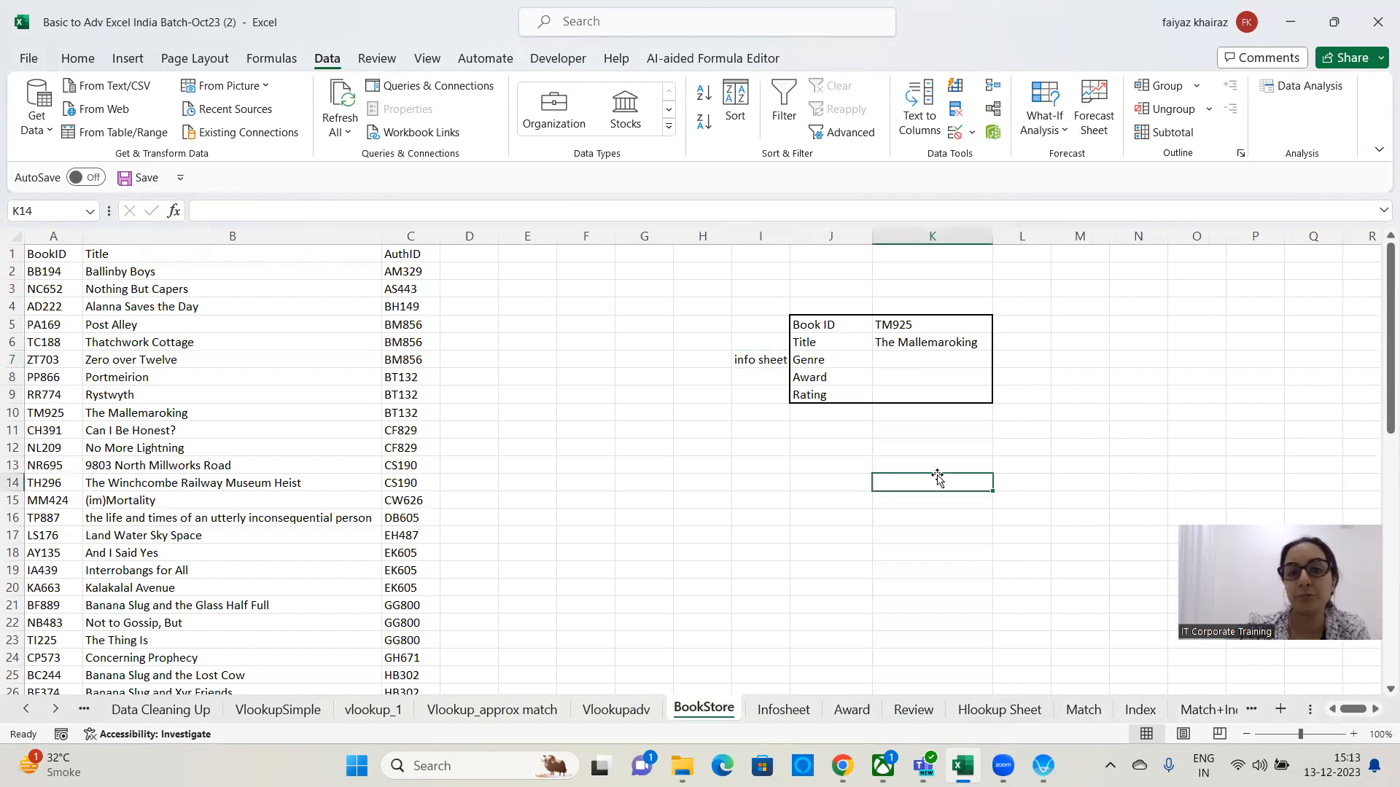
left_click(917, 359)
left_click(913, 324)
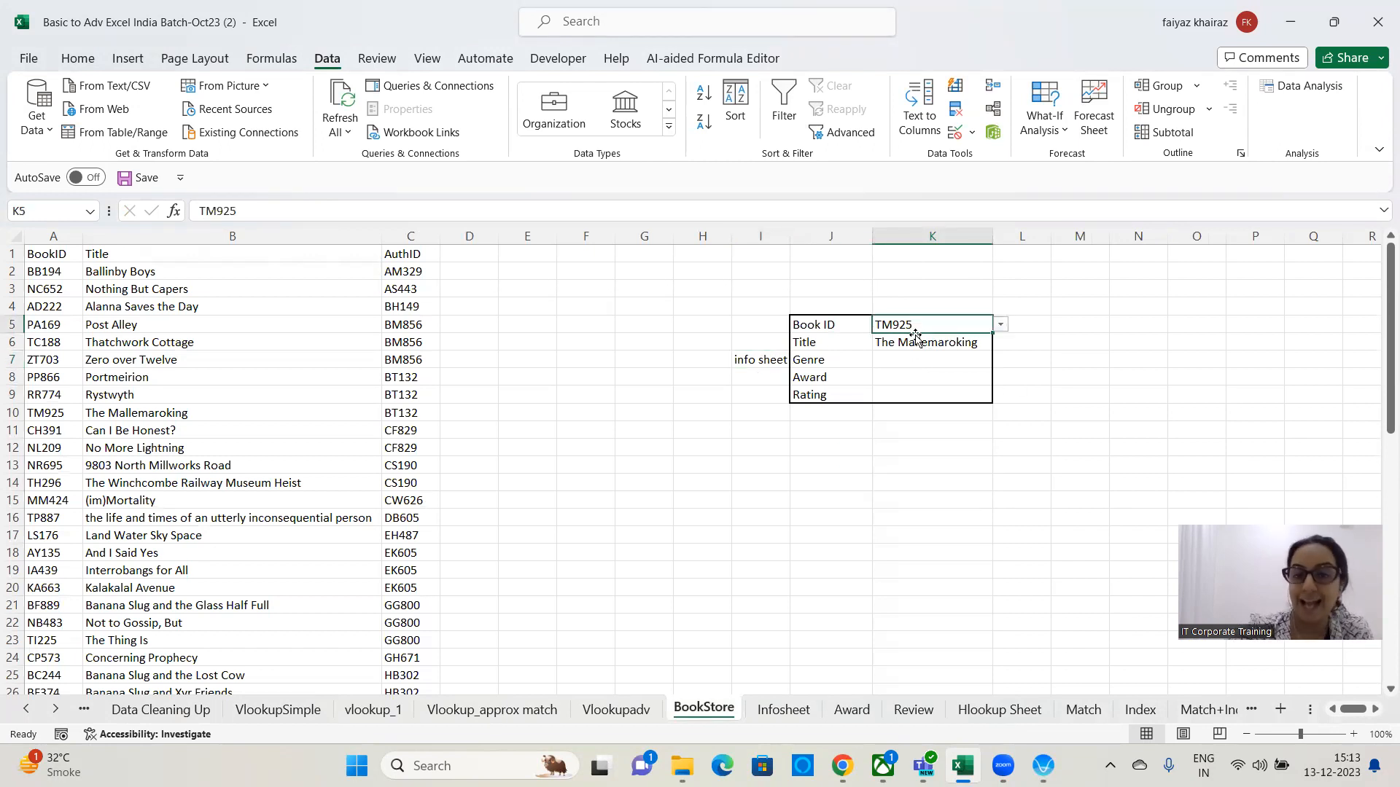
left_click(920, 361)
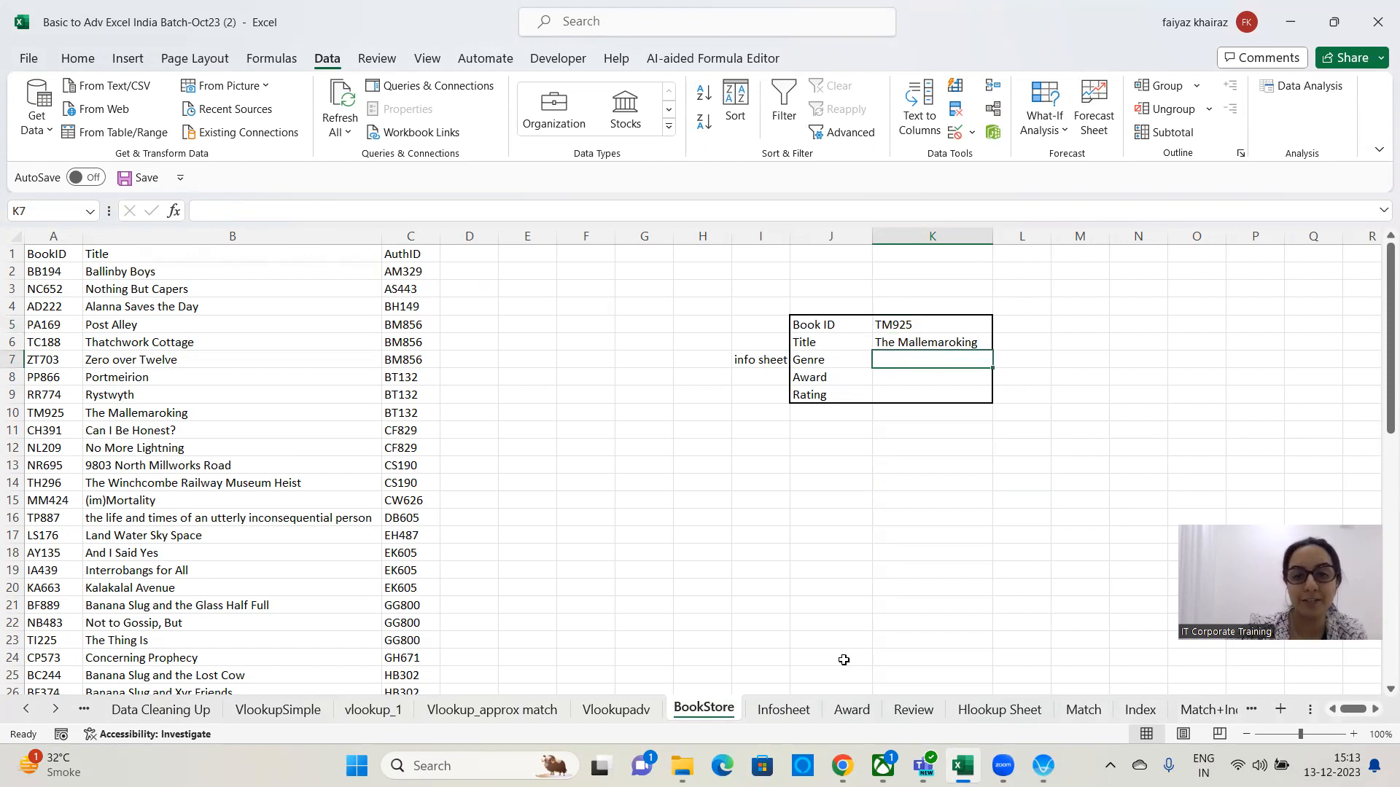
left_click(786, 709)
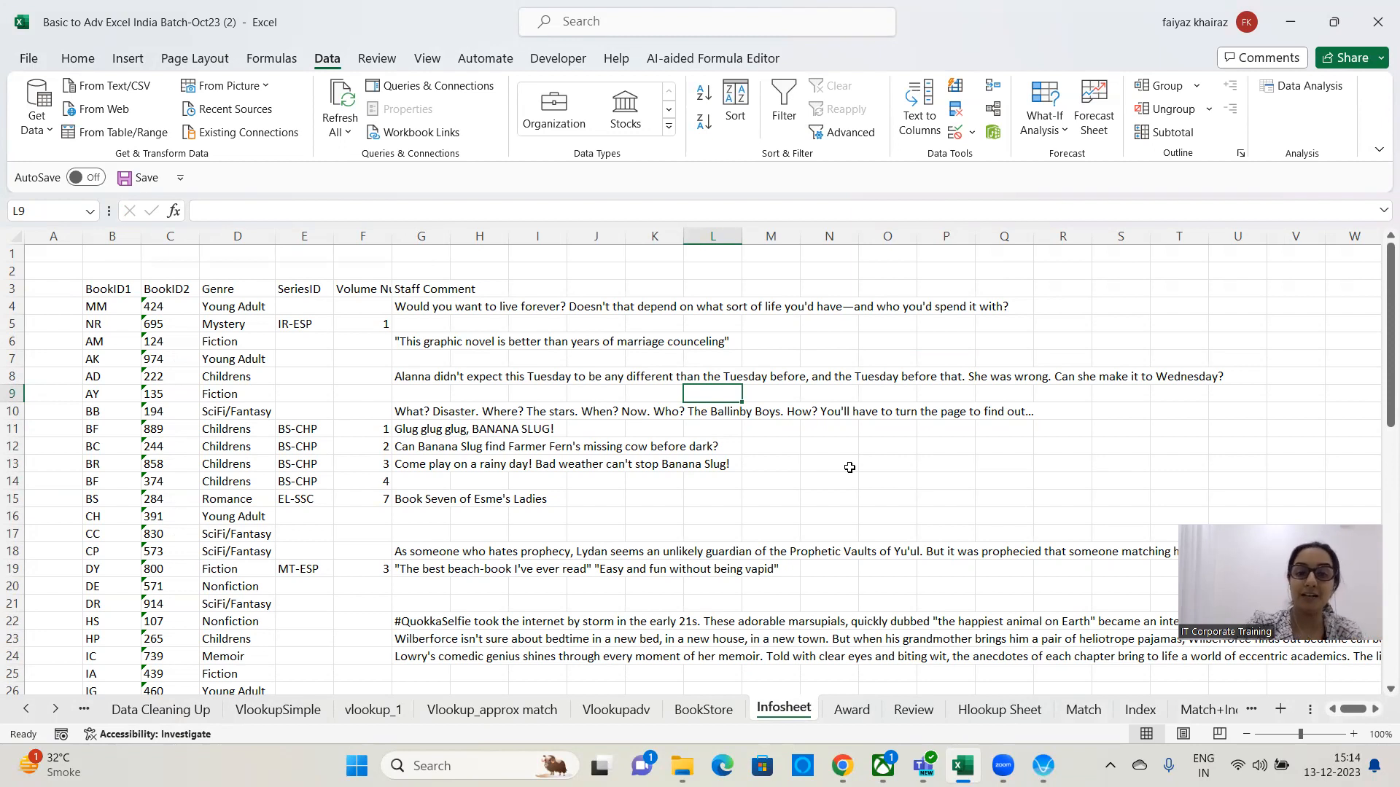
left_click(703, 711)
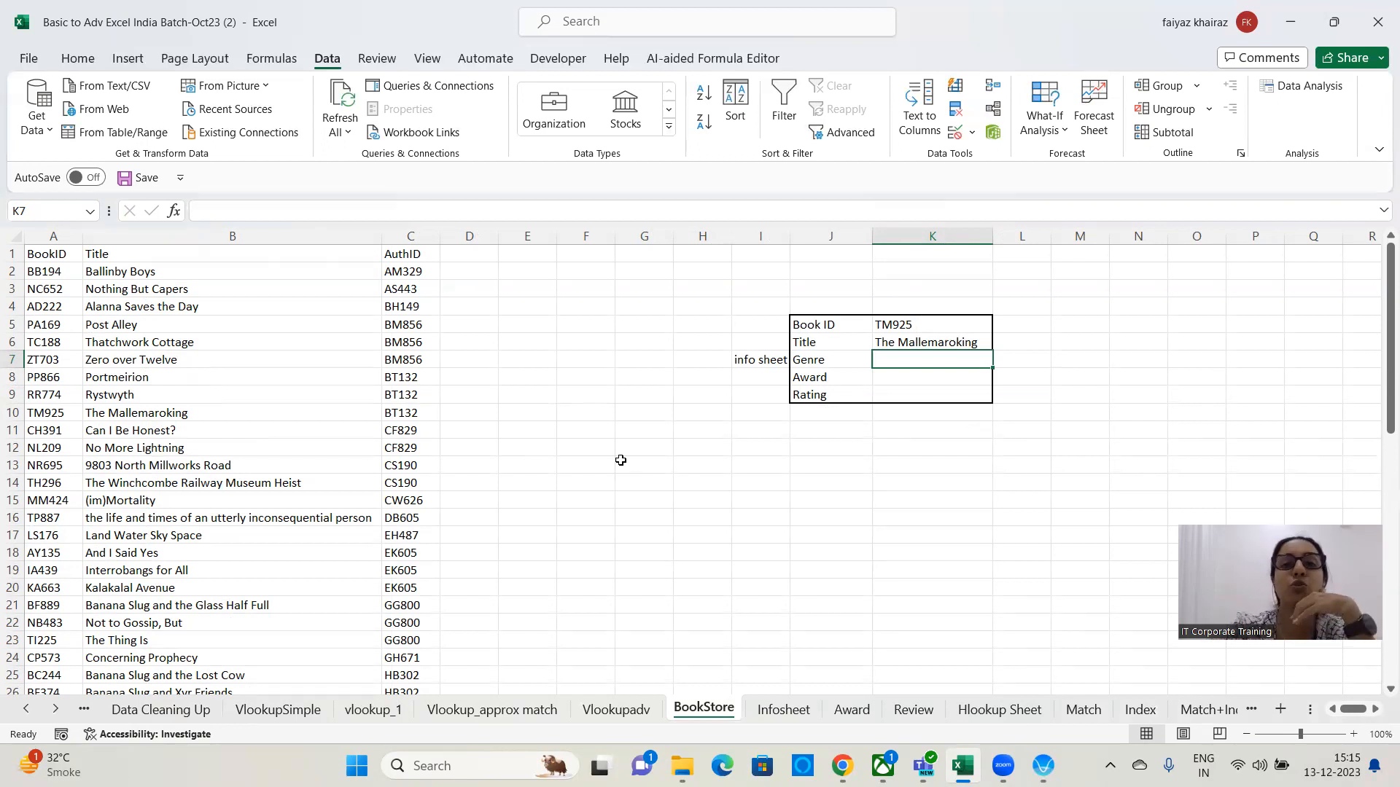
left_click(784, 709)
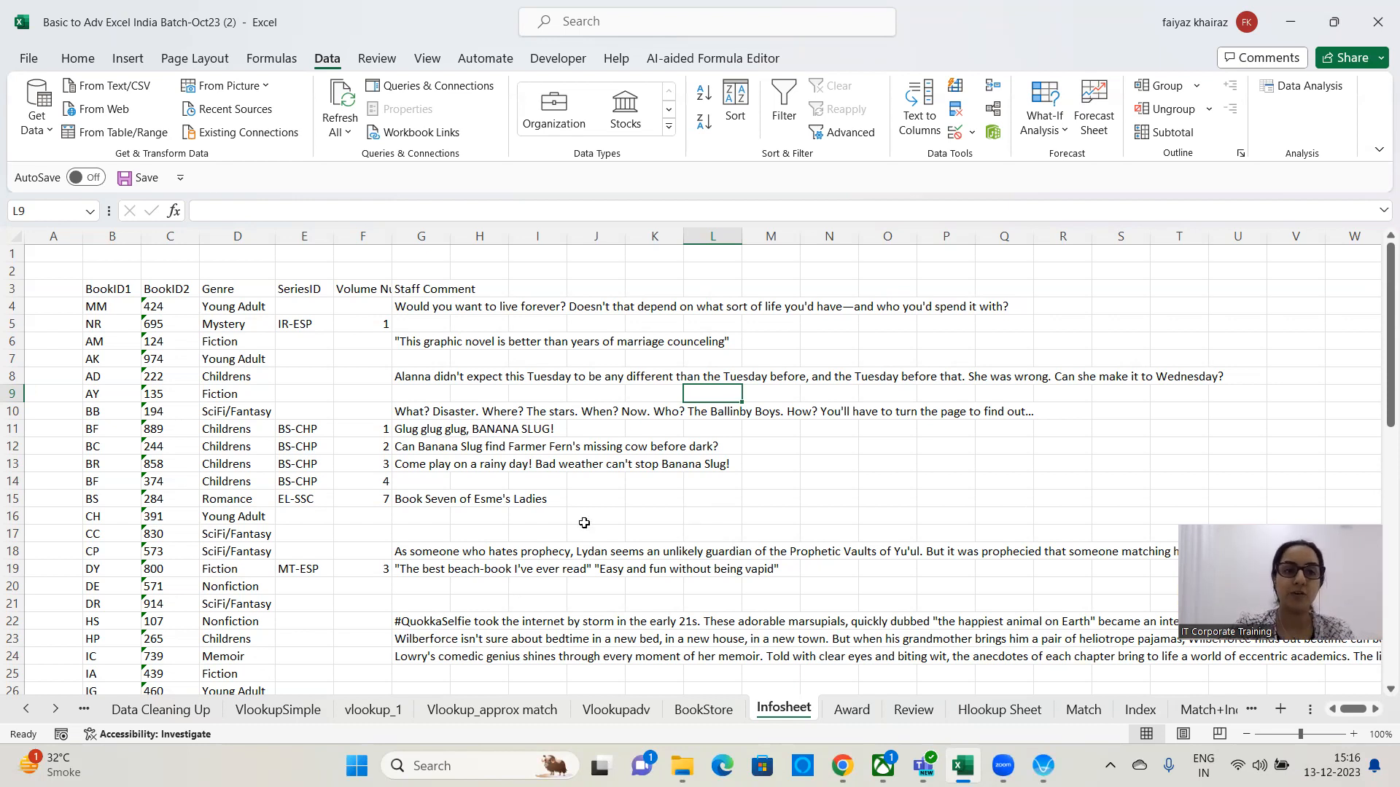
Enter the header Final bookID in cell A3 of the Infosheet sheet.
left_click(57, 287)
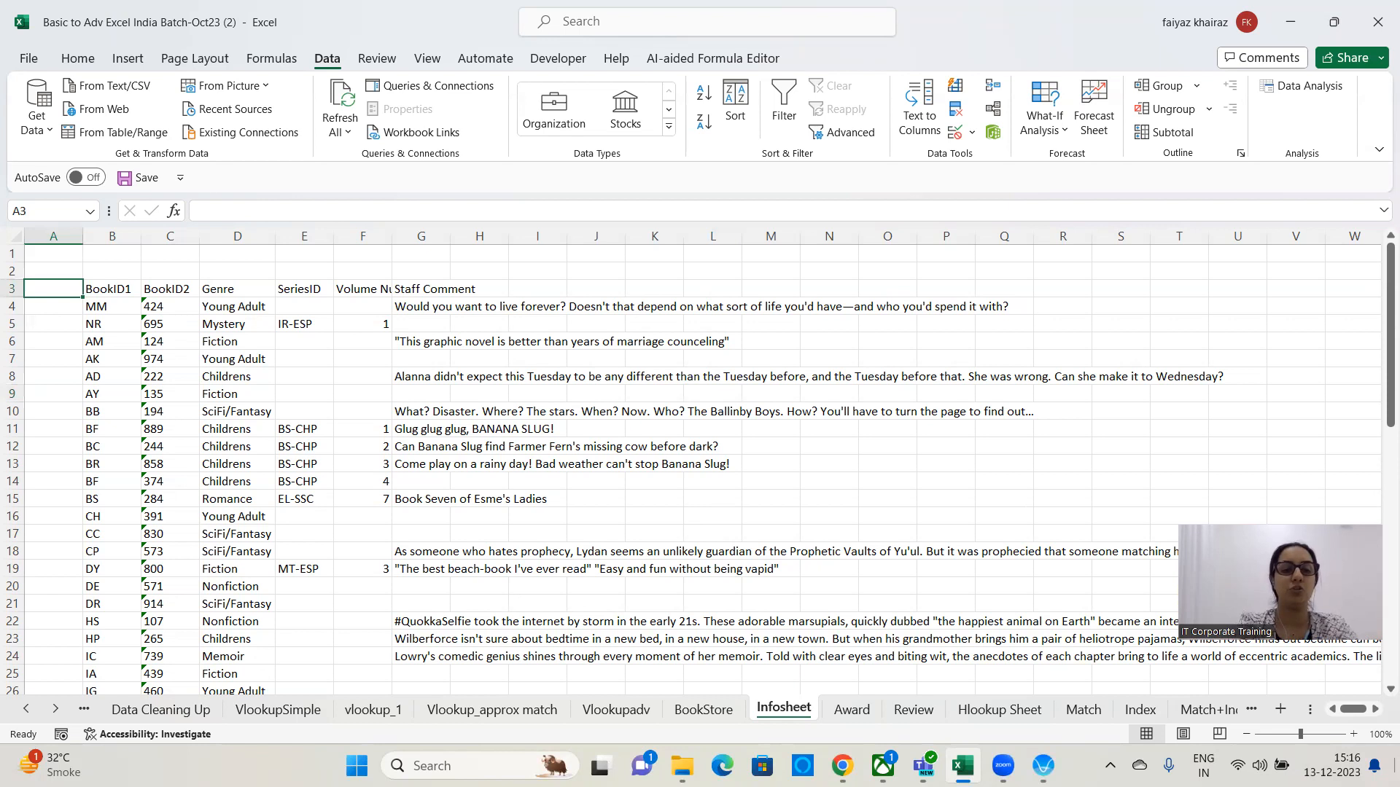
type("Final books")
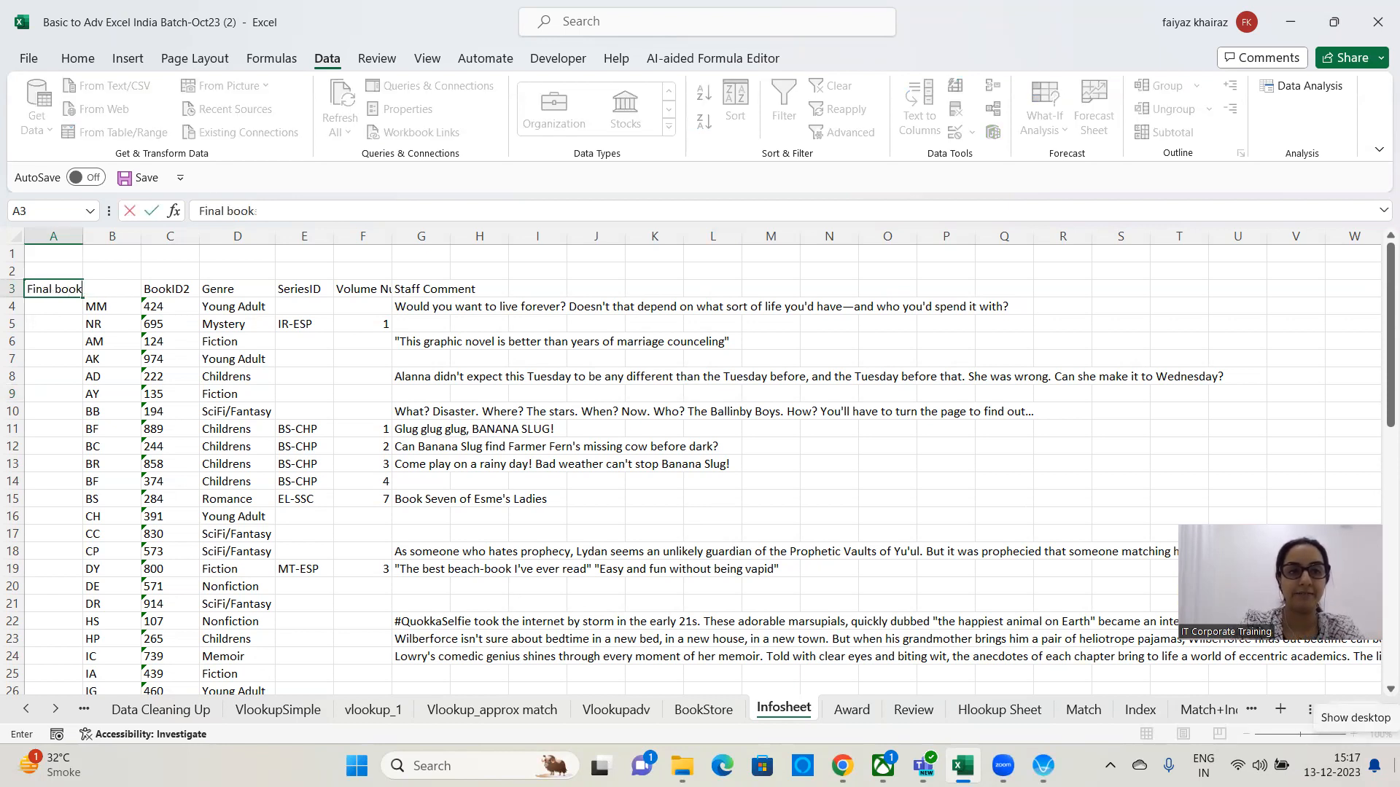
key("Return")
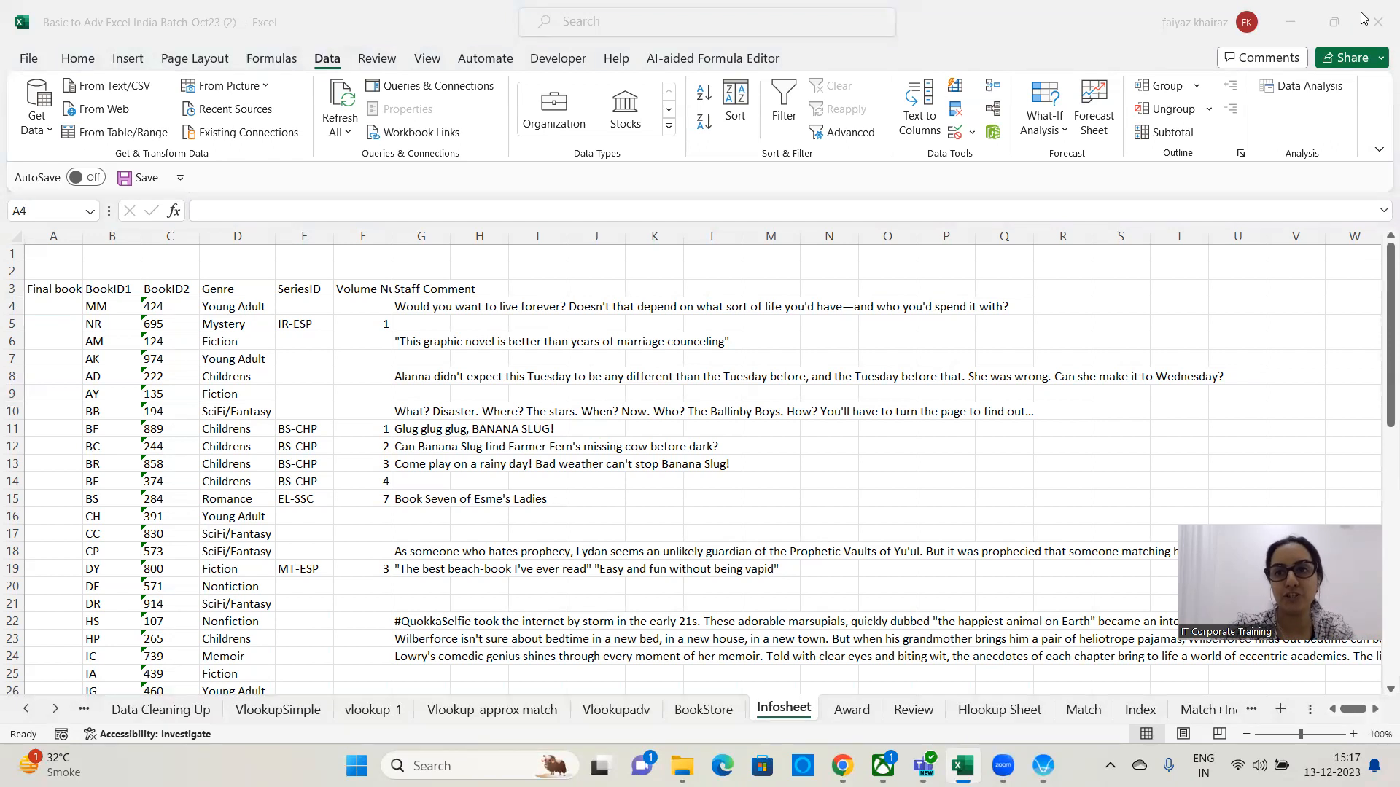
In A4, combine BookID1 and BookID2 with the formula =B4&C4.
left_click(67, 313)
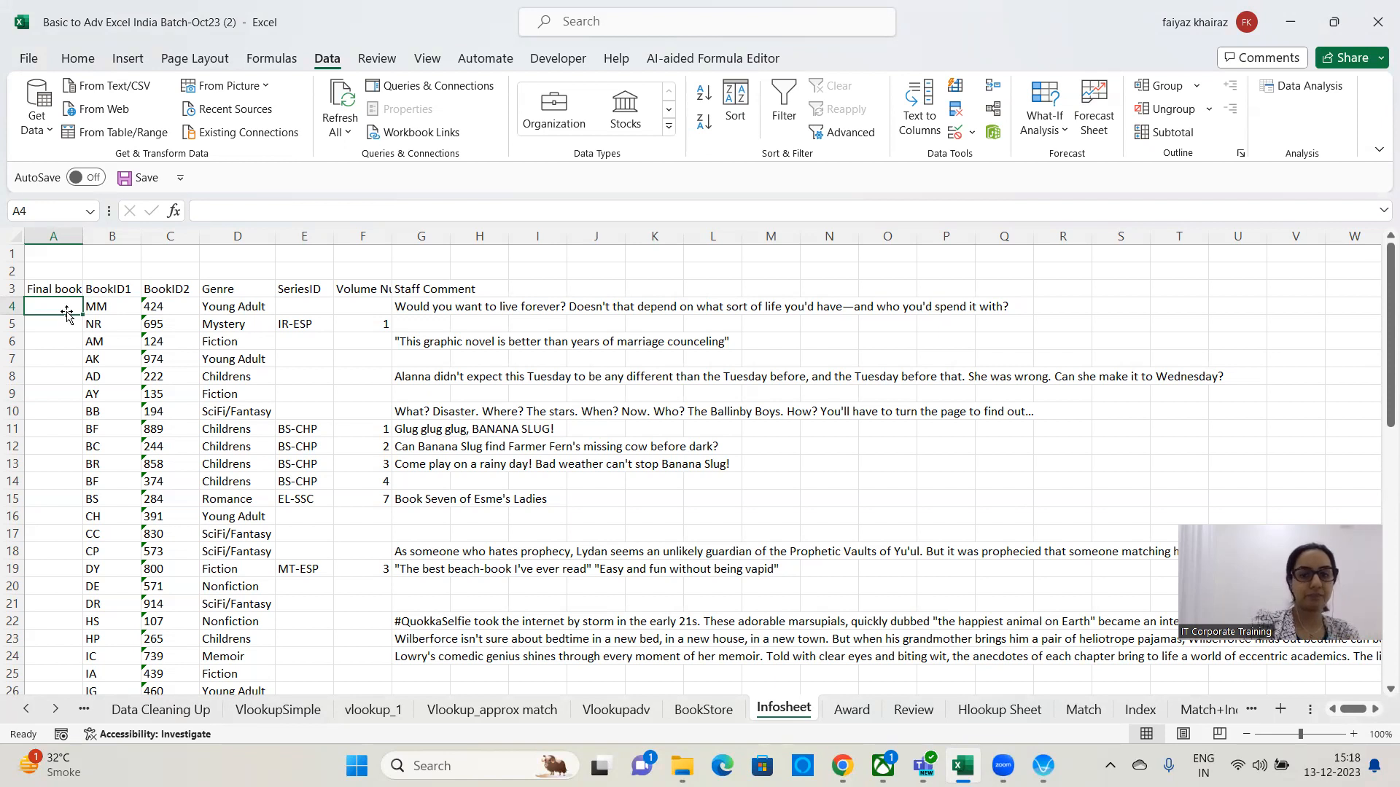
type("=")
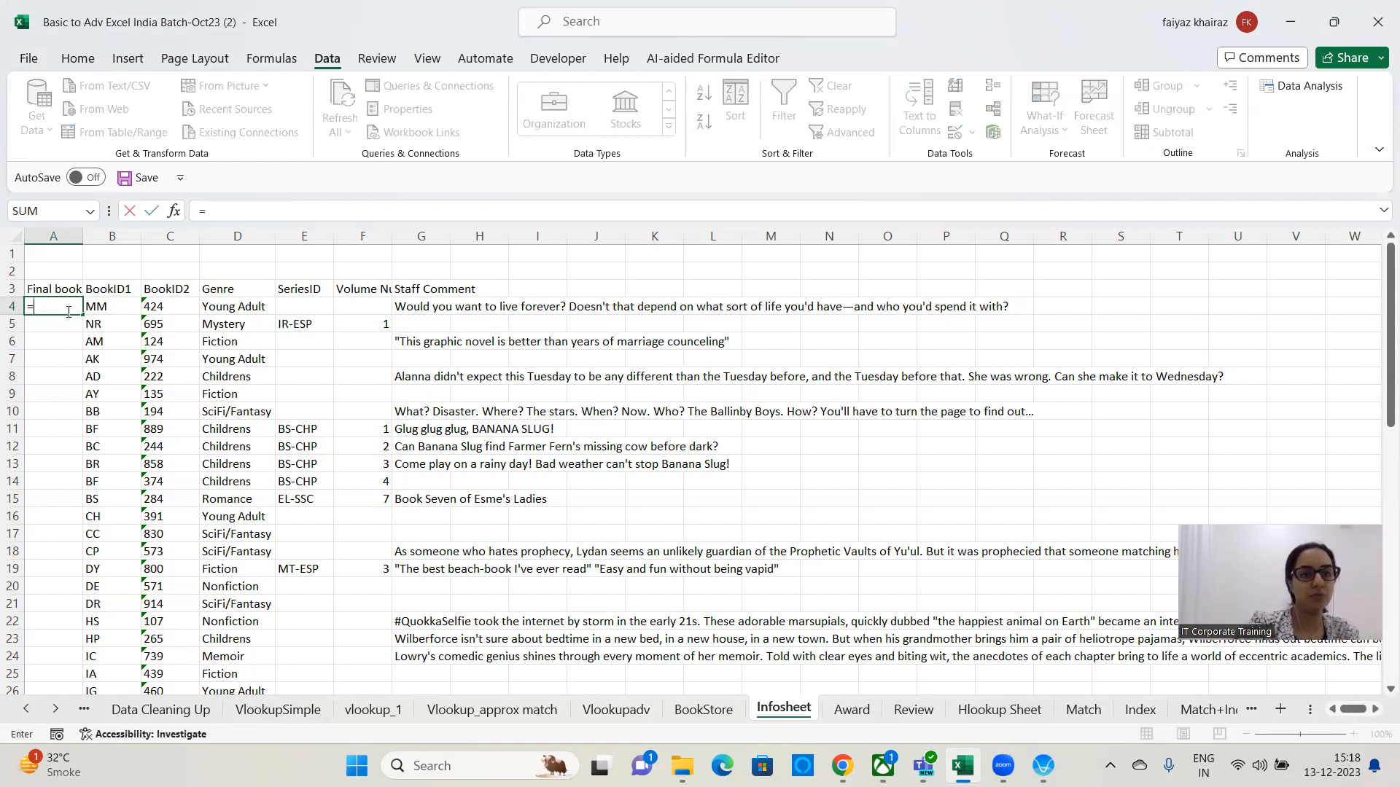
left_click(104, 307)
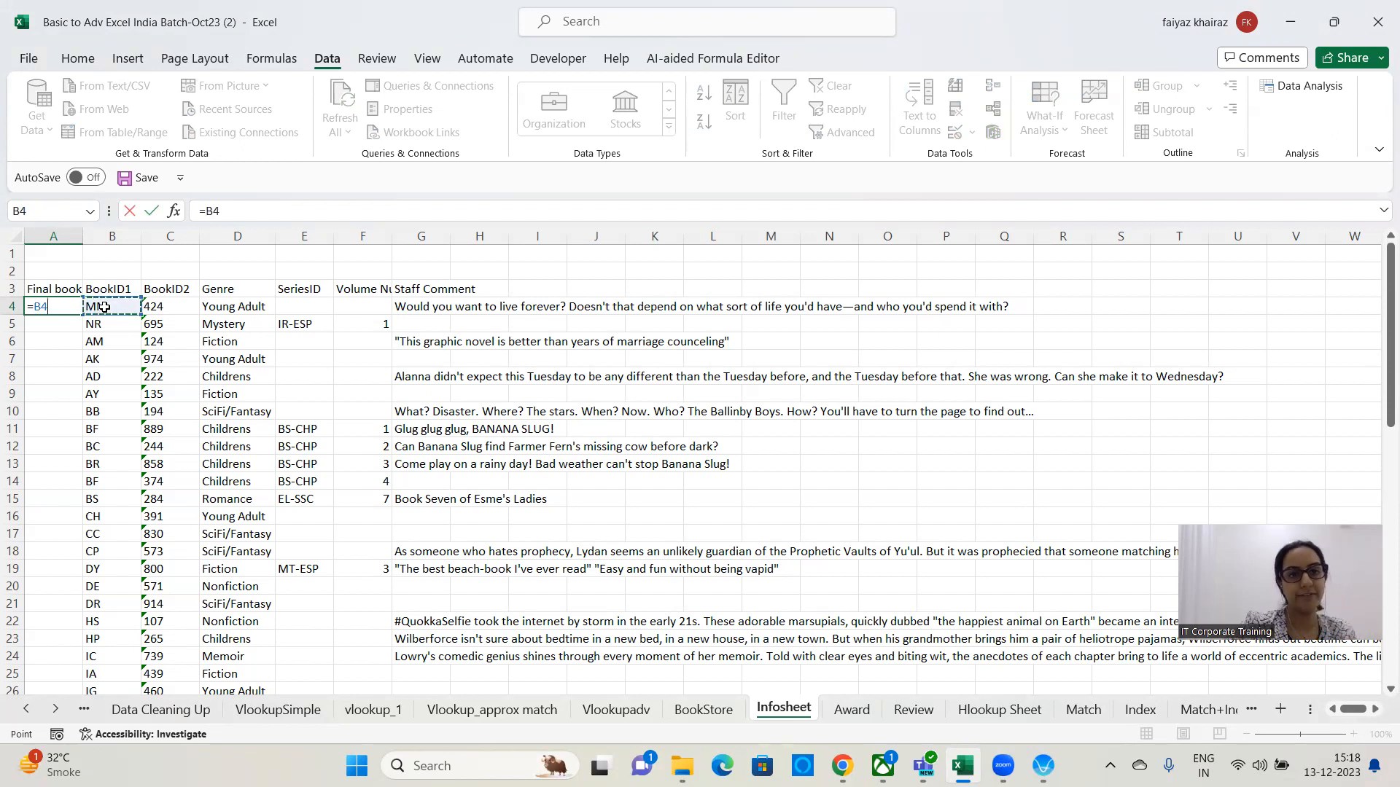
type("&")
left_click(176, 306)
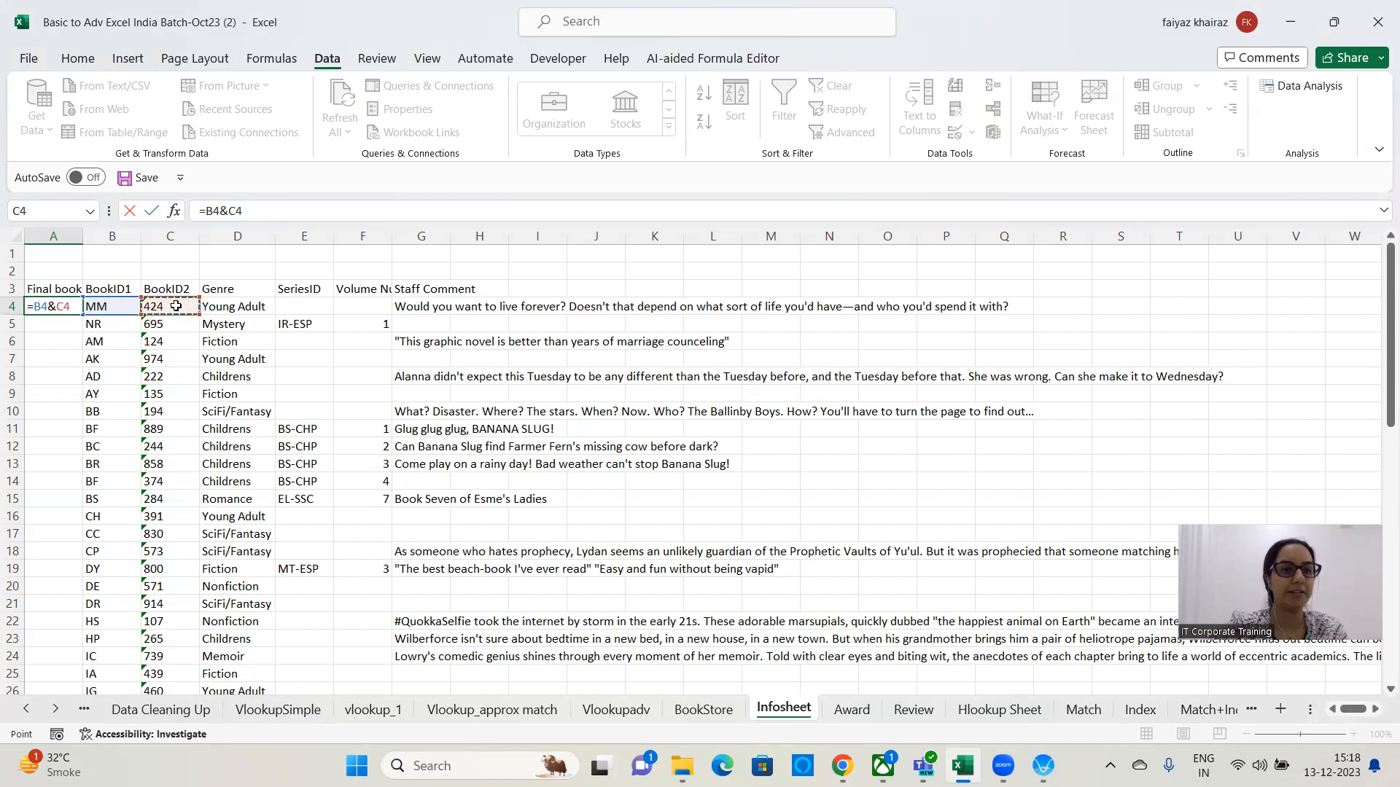
key("Return")
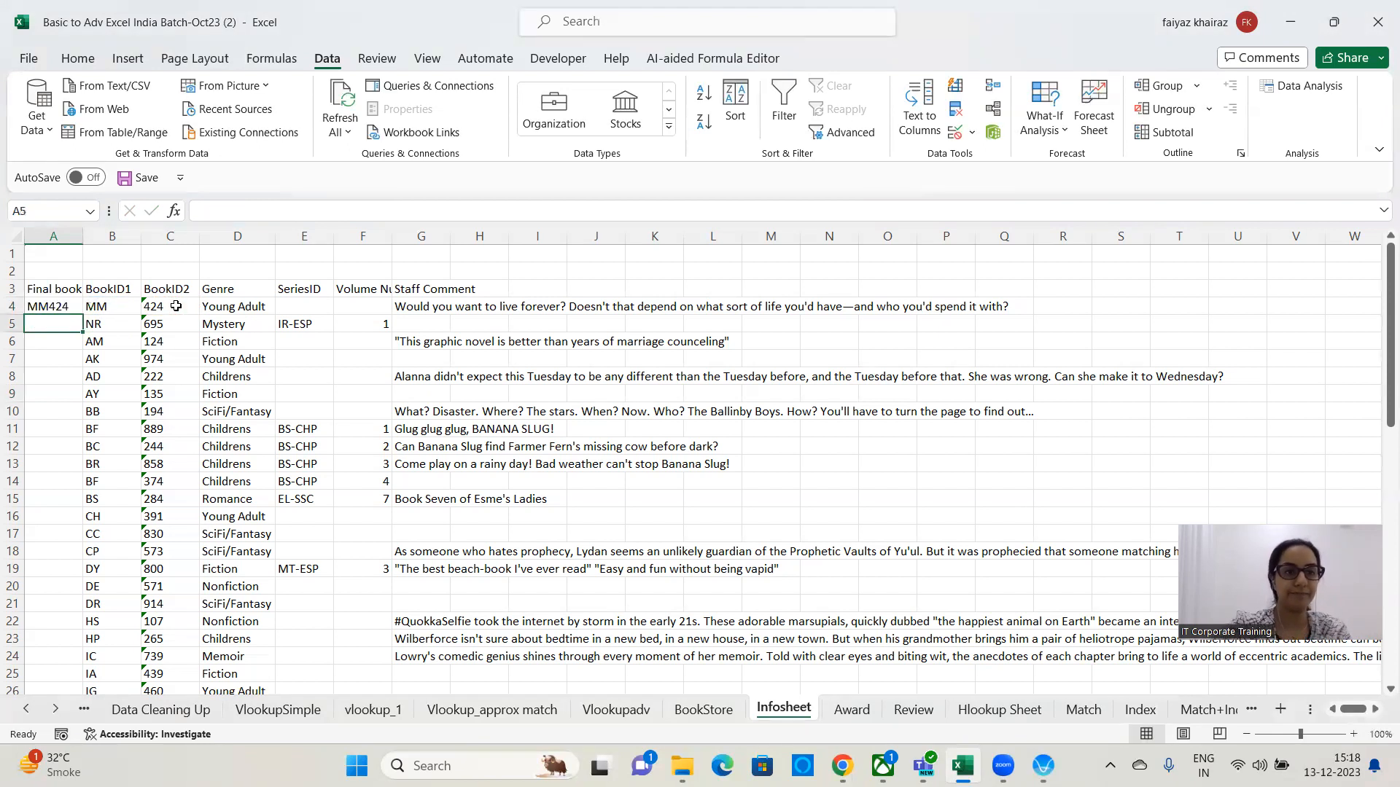
Give the Final bookID header cell a yellow fill color.
left_click(57, 307)
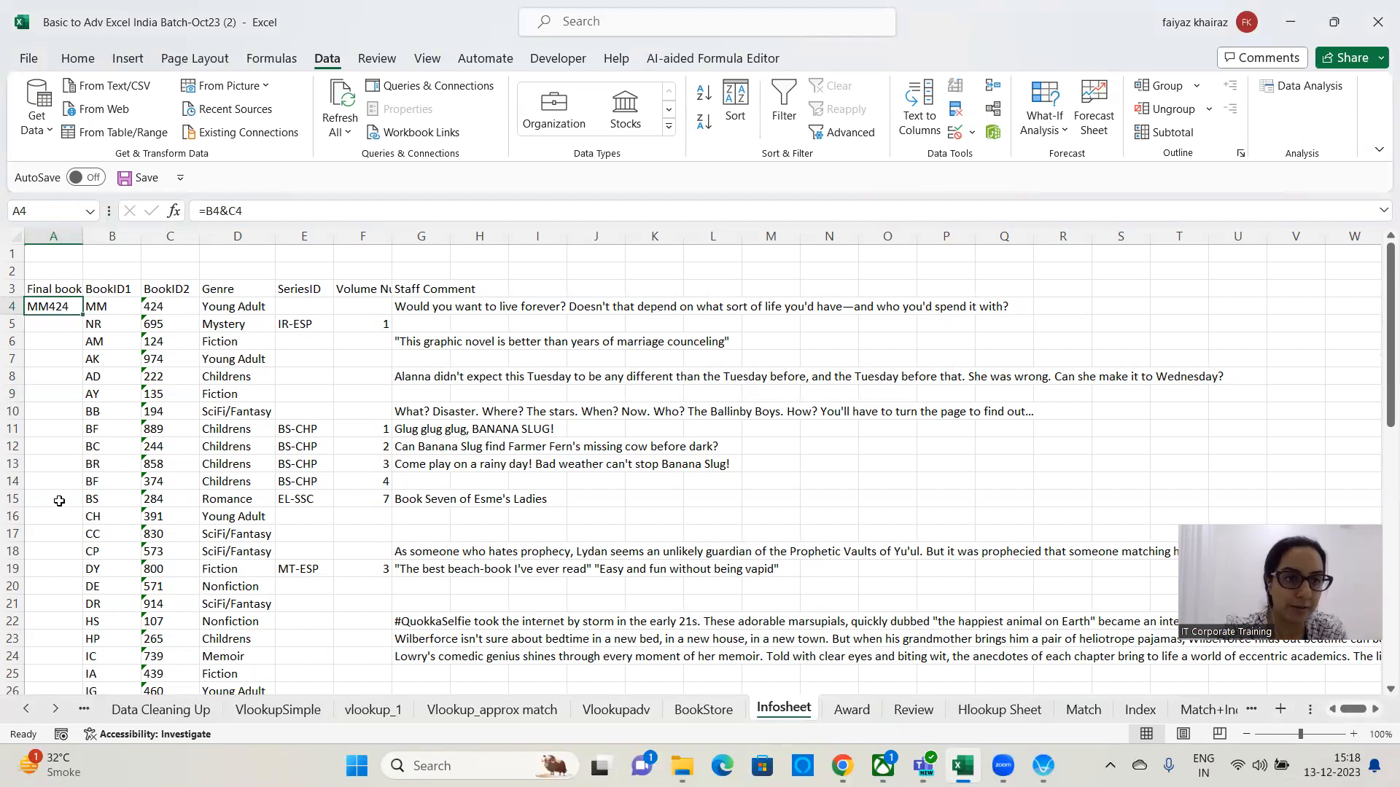
left_click(50, 286)
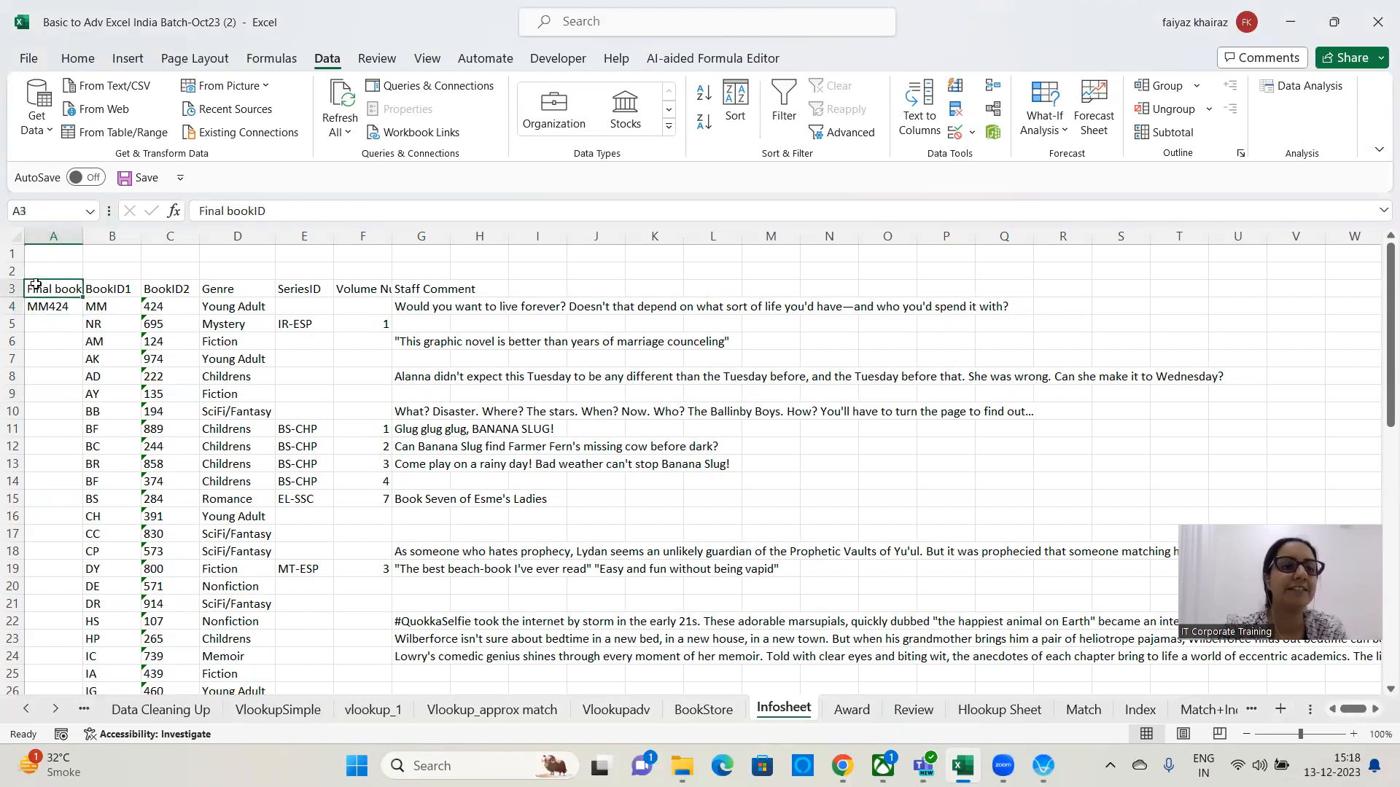
left_click(78, 58)
left_click(244, 122)
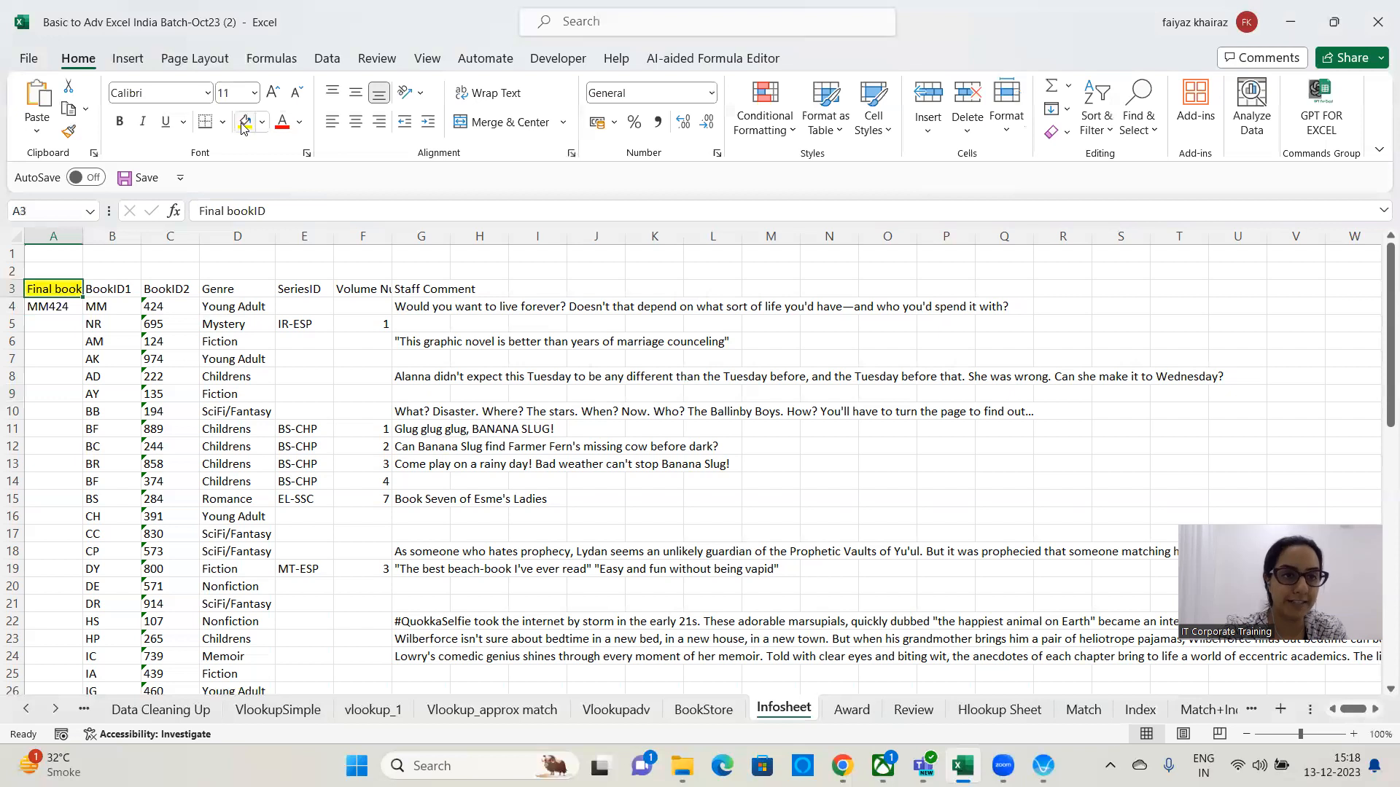
In A5, combine BookID1 and BookID2 with the formula =CONCATENATE(B5,C5).
left_click(45, 305)
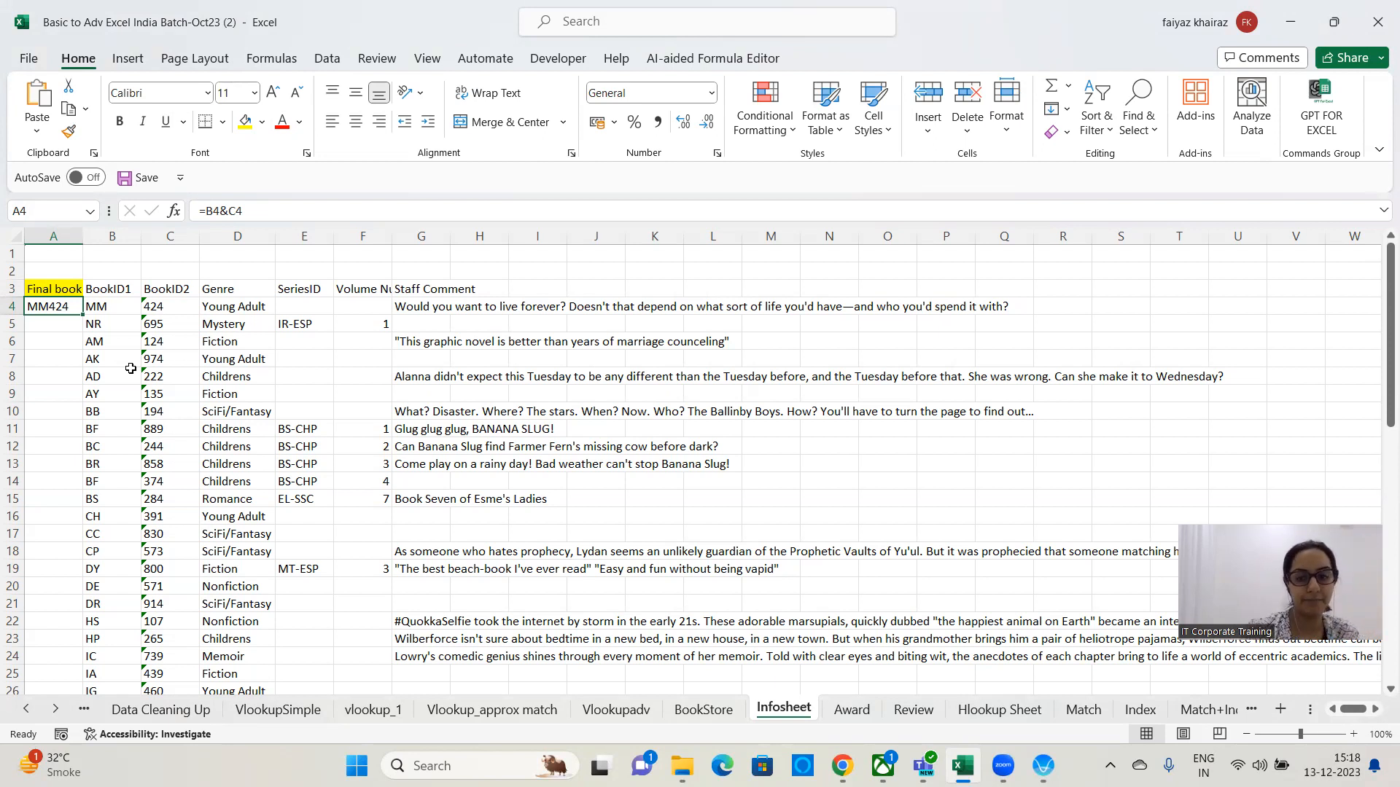
key("Down")
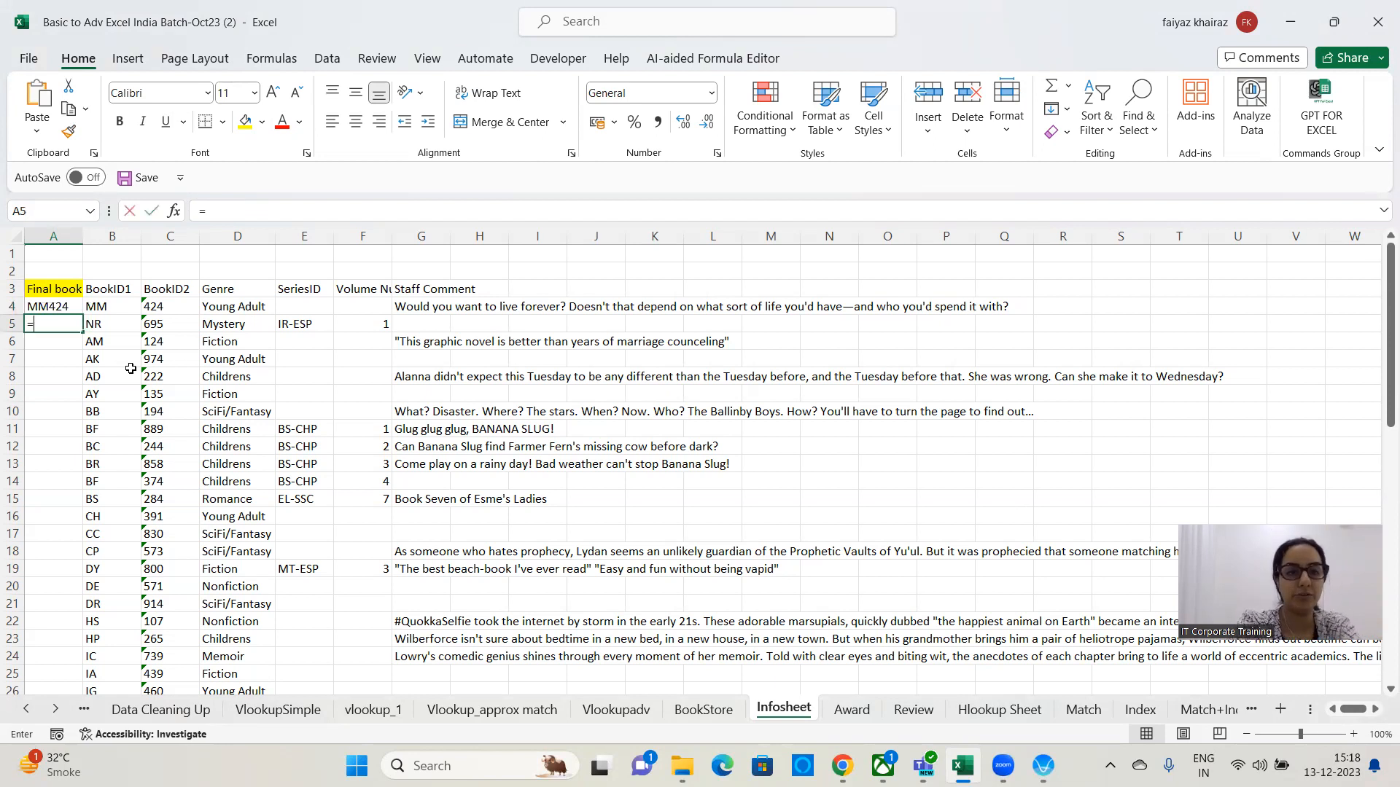
type("=concate")
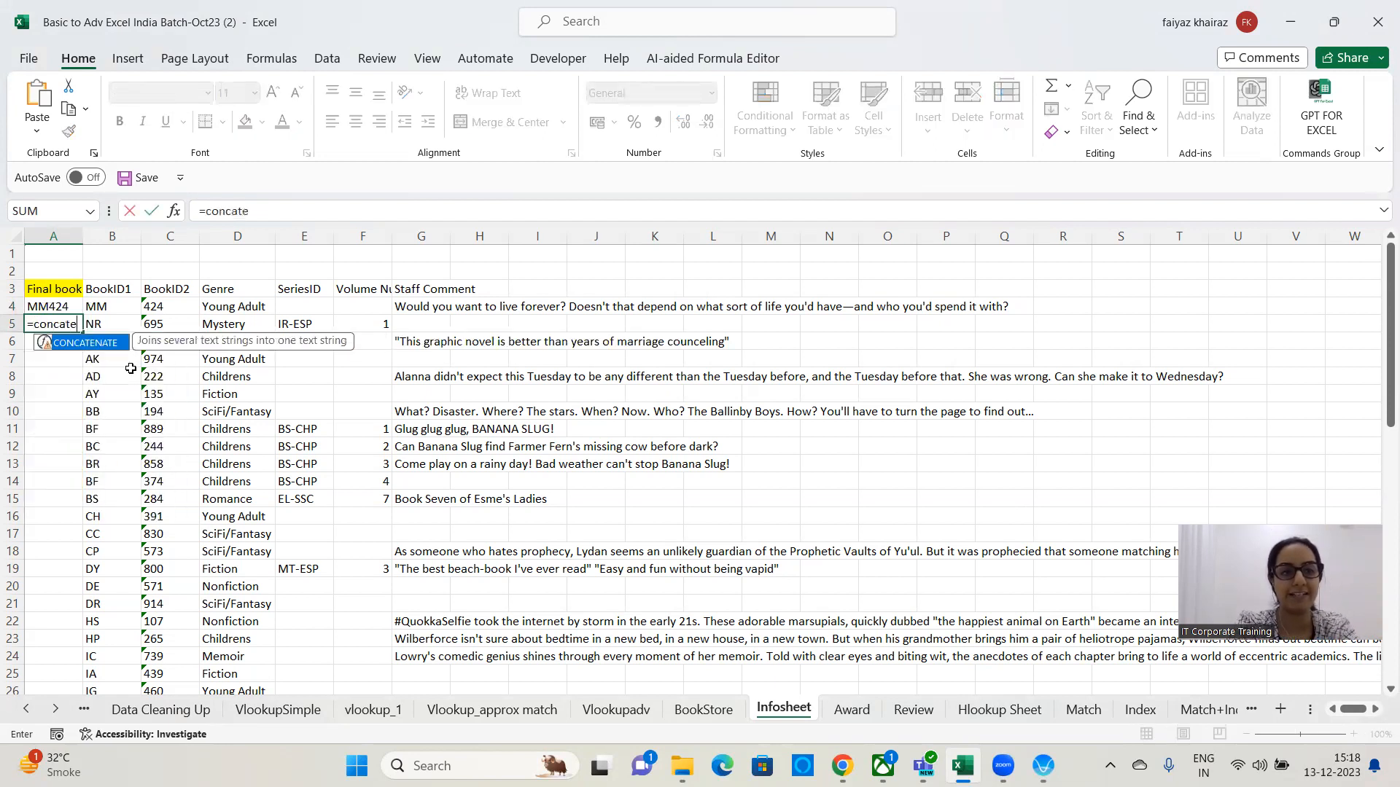
type("nate(")
key("Right")
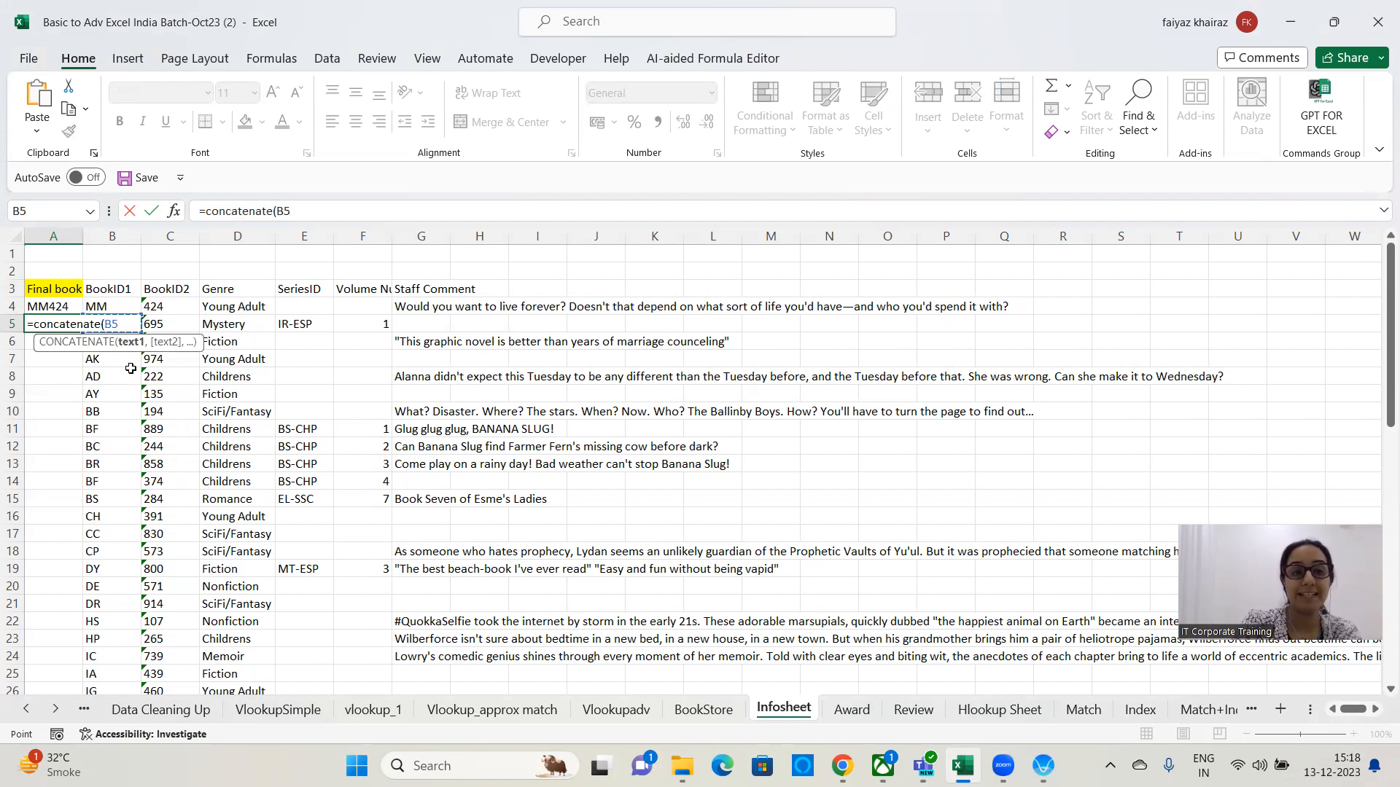
type(",")
key("Right")
key("Right")
type(")")
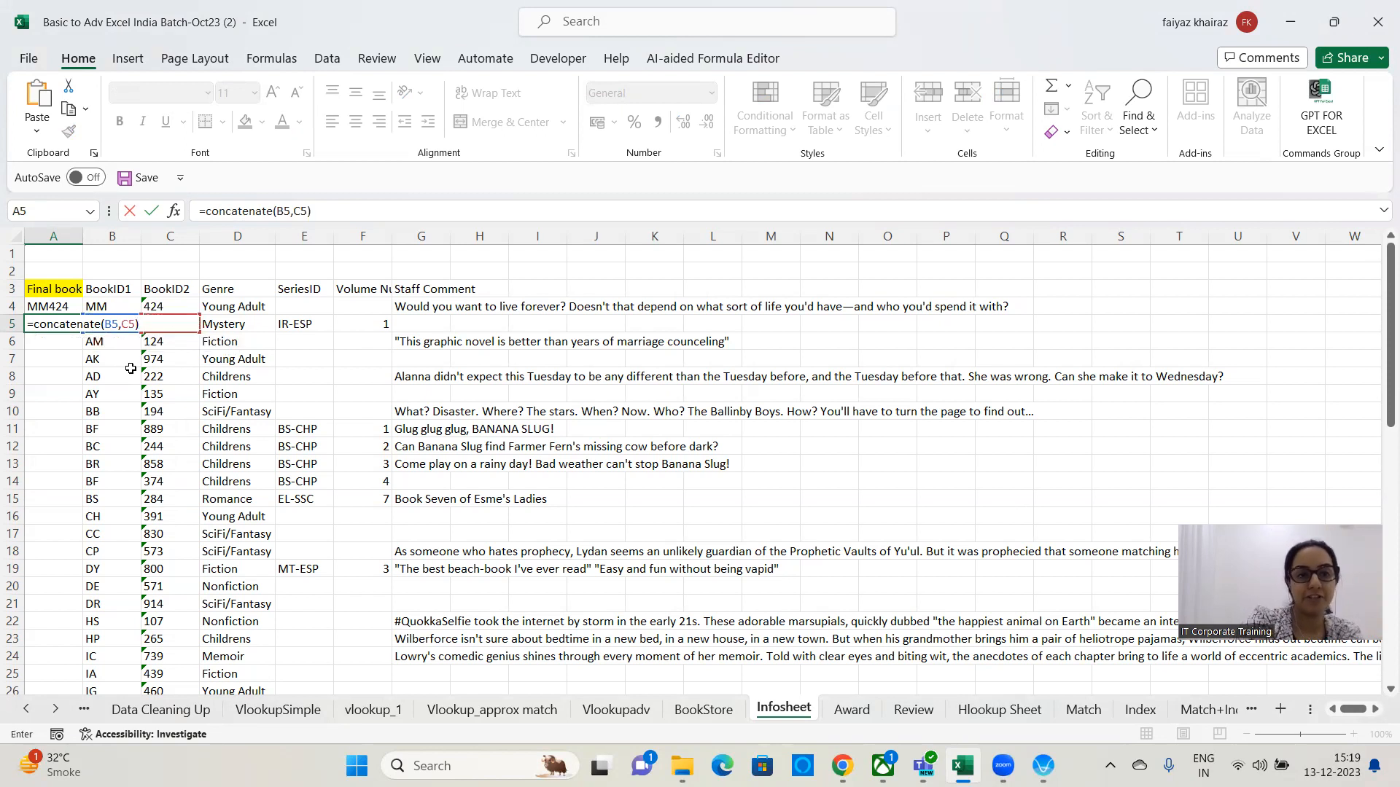
key("Return")
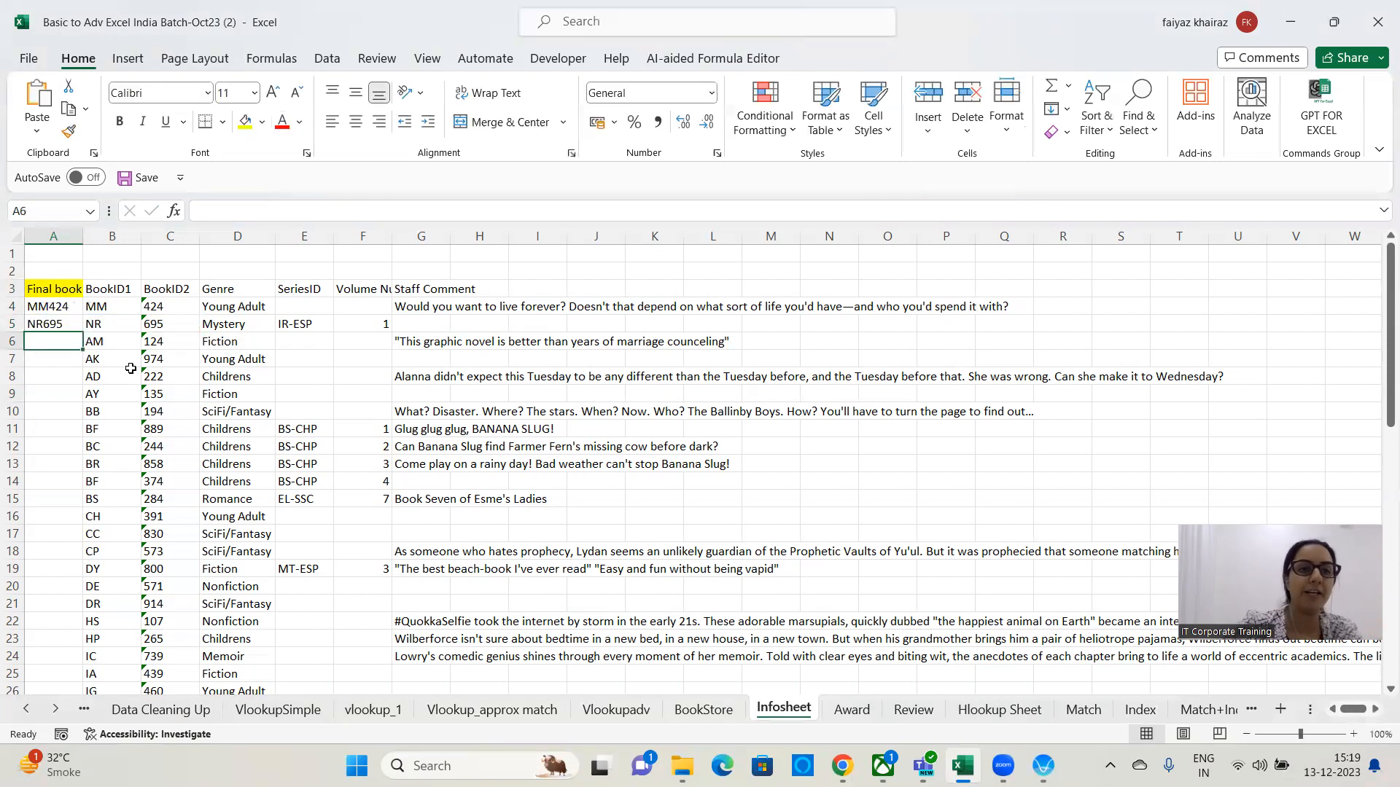
Compare the A4 and A5 formulas, then fill A5's CONCATENATE formula down the Final bookID column.
left_click(53, 312)
triple_click(297, 210)
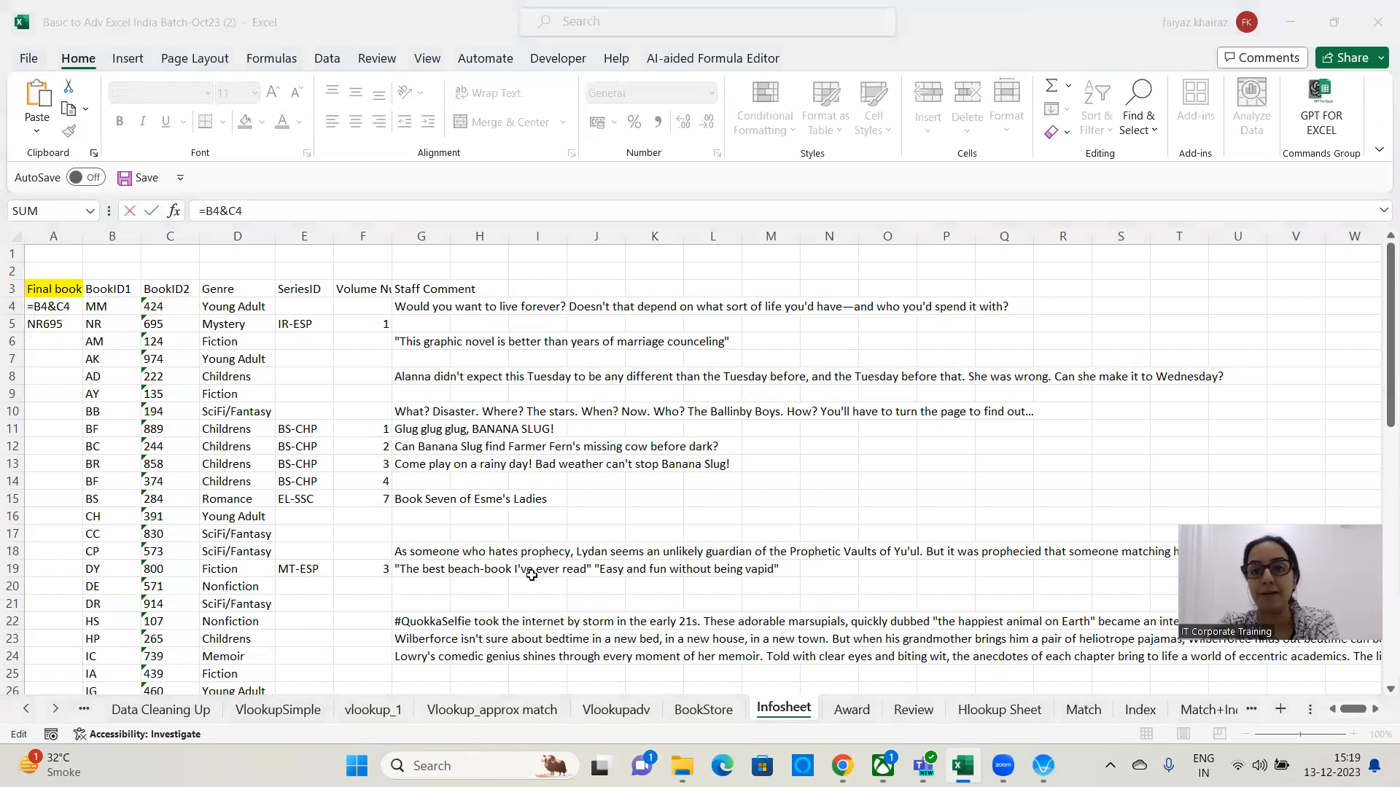
left_click(67, 327)
left_click(67, 327)
left_click_drag(391, 207, 124, 203)
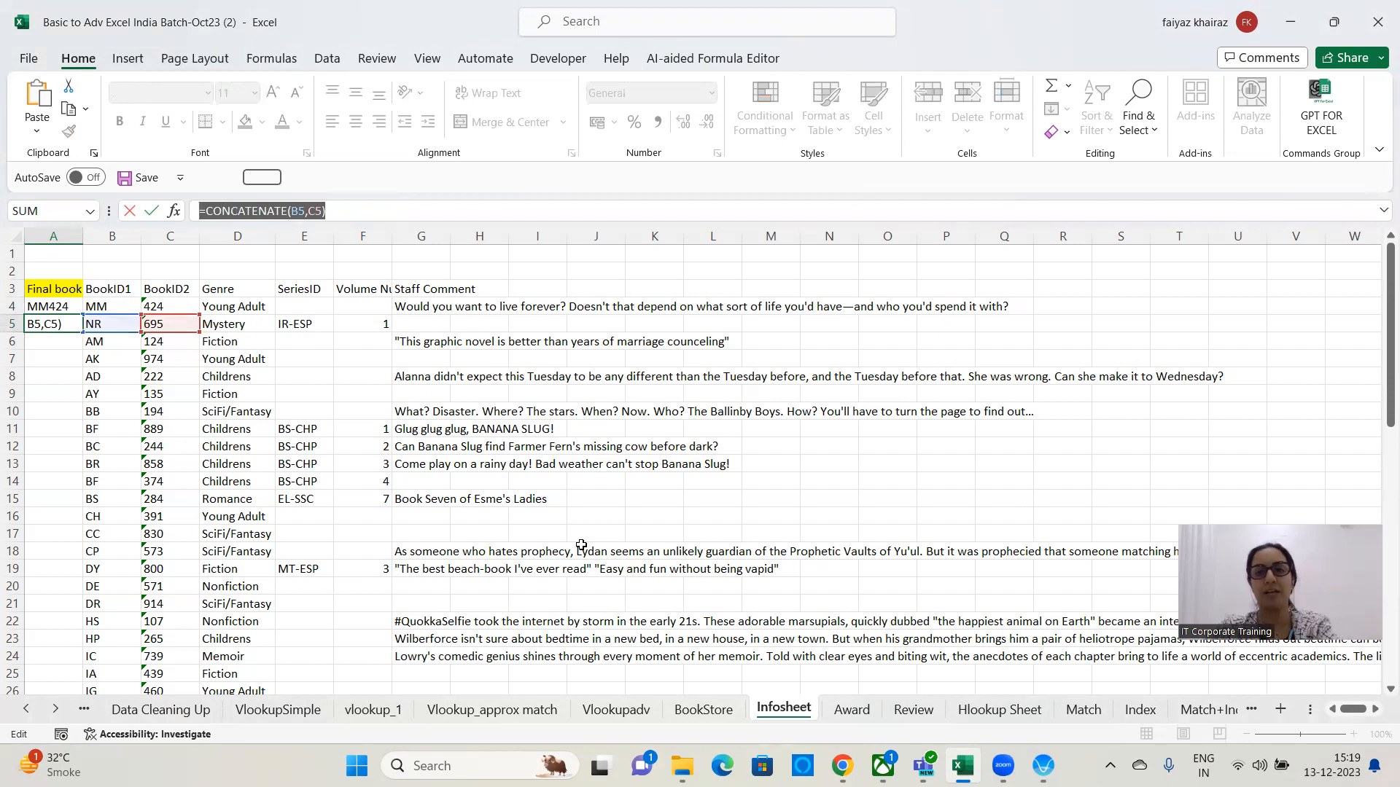
key("alt+Tab")
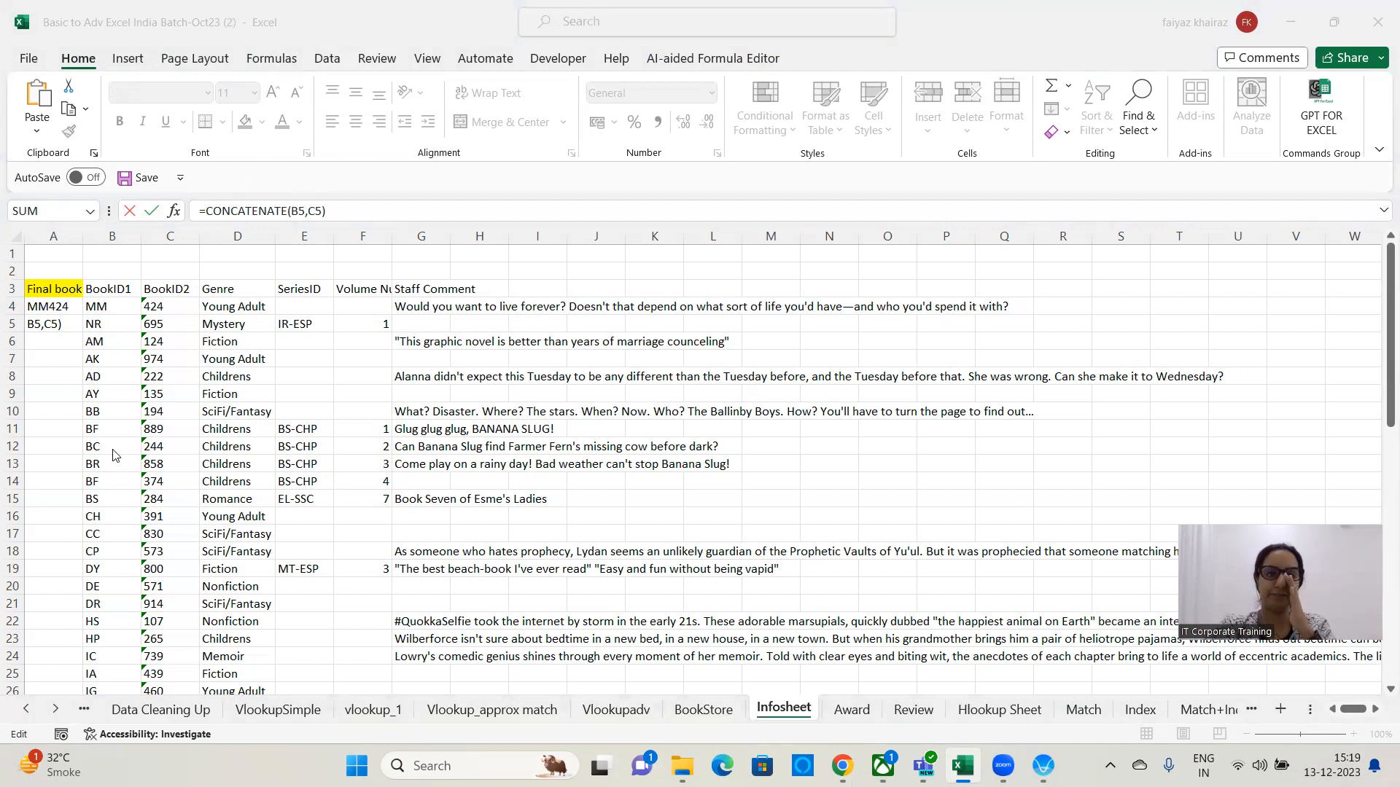
key("alt+Tab")
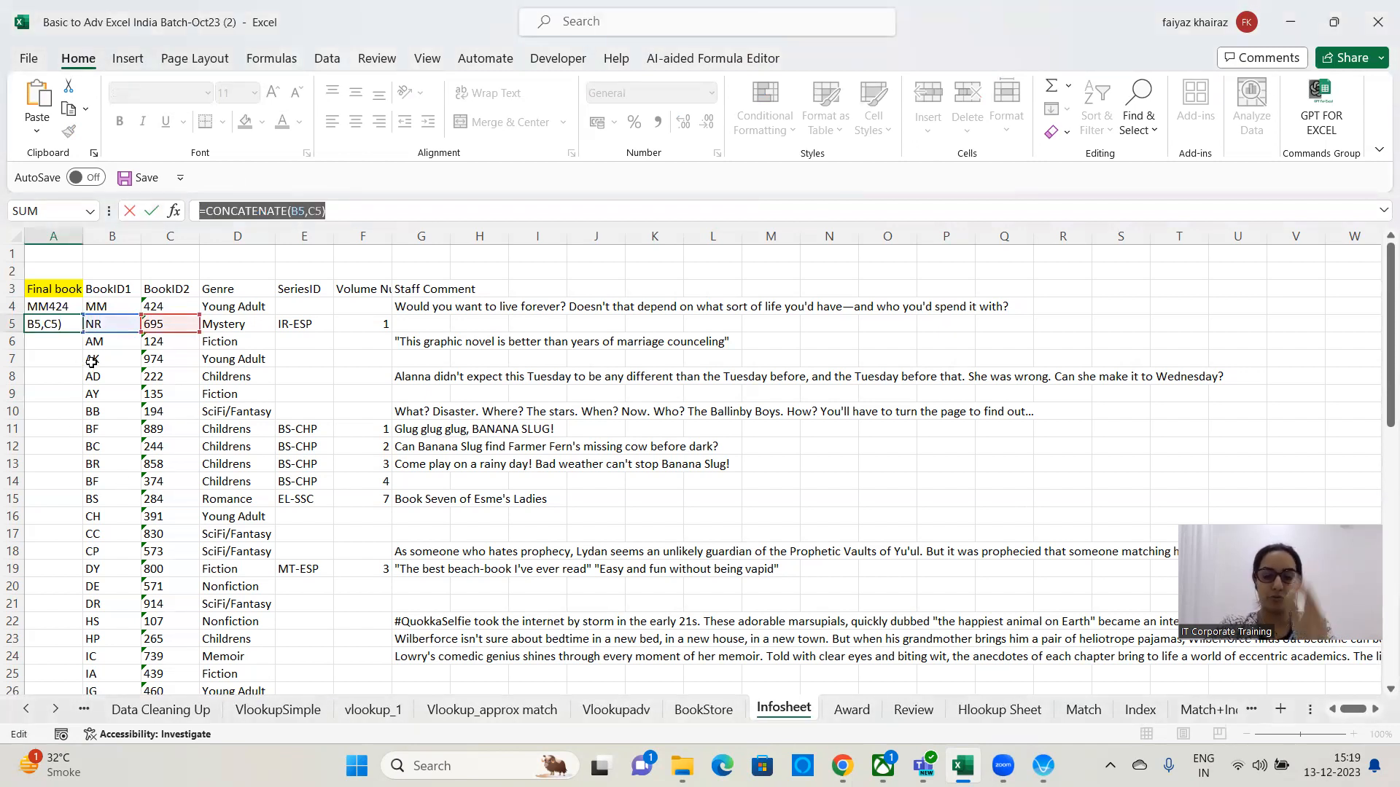
key("Return")
left_click(69, 326)
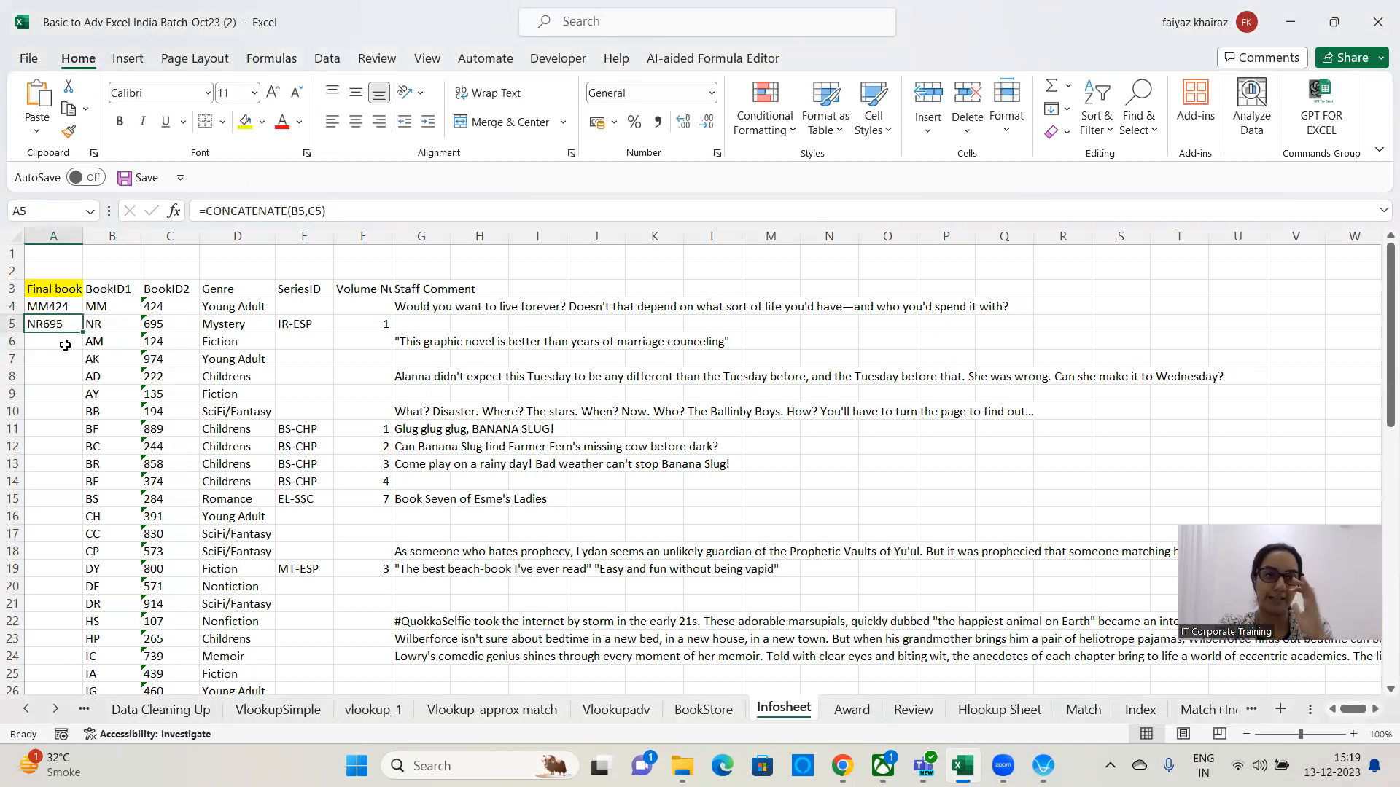
double_click(79, 334)
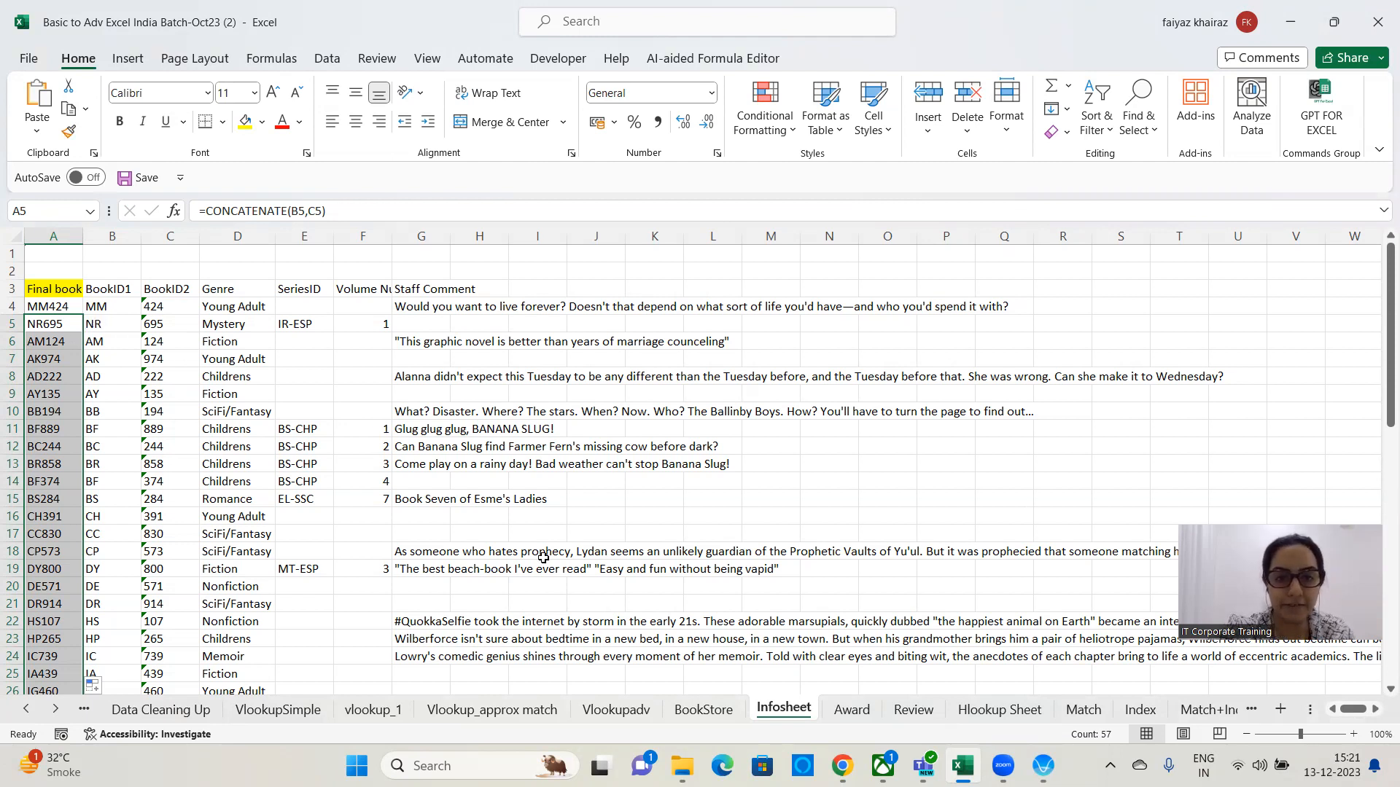
Compare BookStore's lookup form with Infosheet's Final bookID, BookID and Genre columns.
left_click(1377, 4)
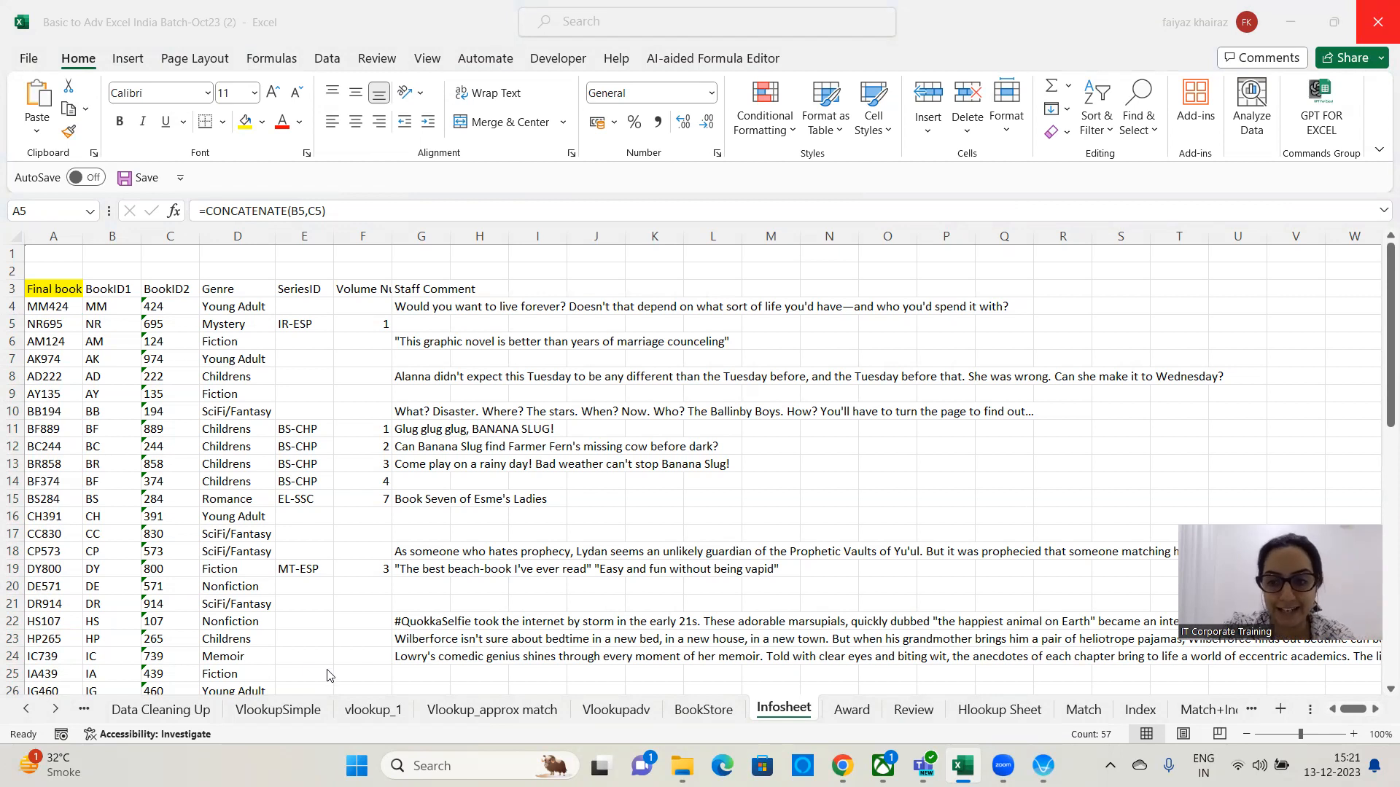
left_click(689, 707)
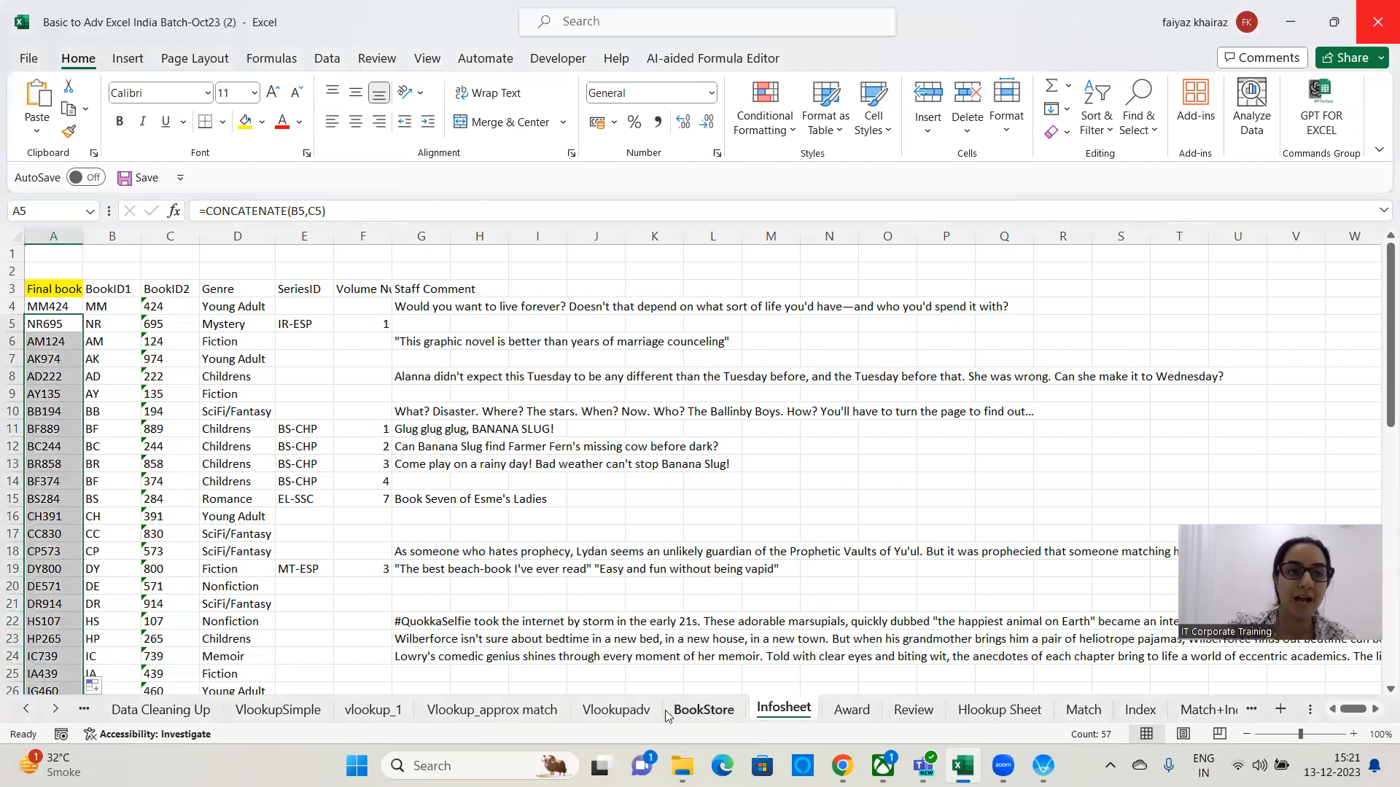
left_click(702, 721)
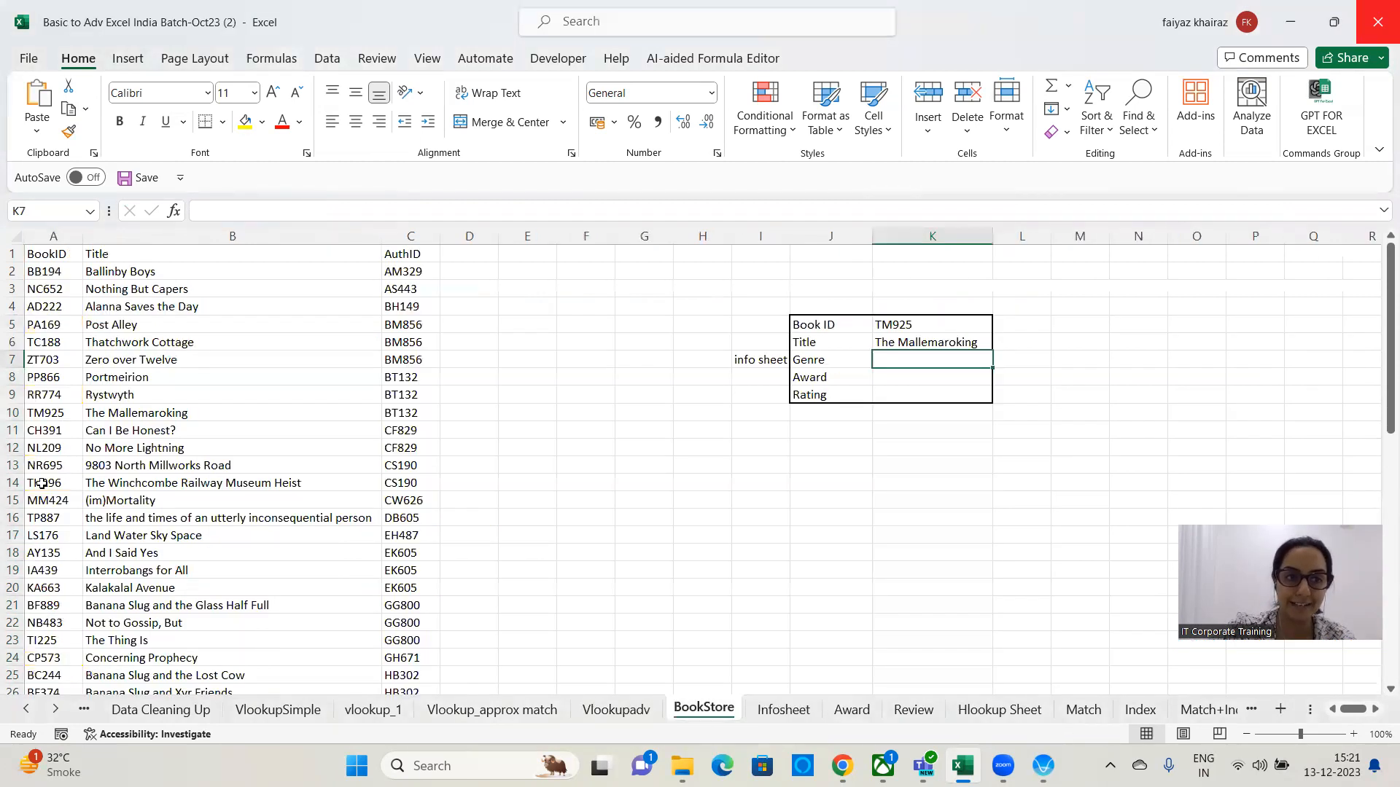
left_click(782, 711)
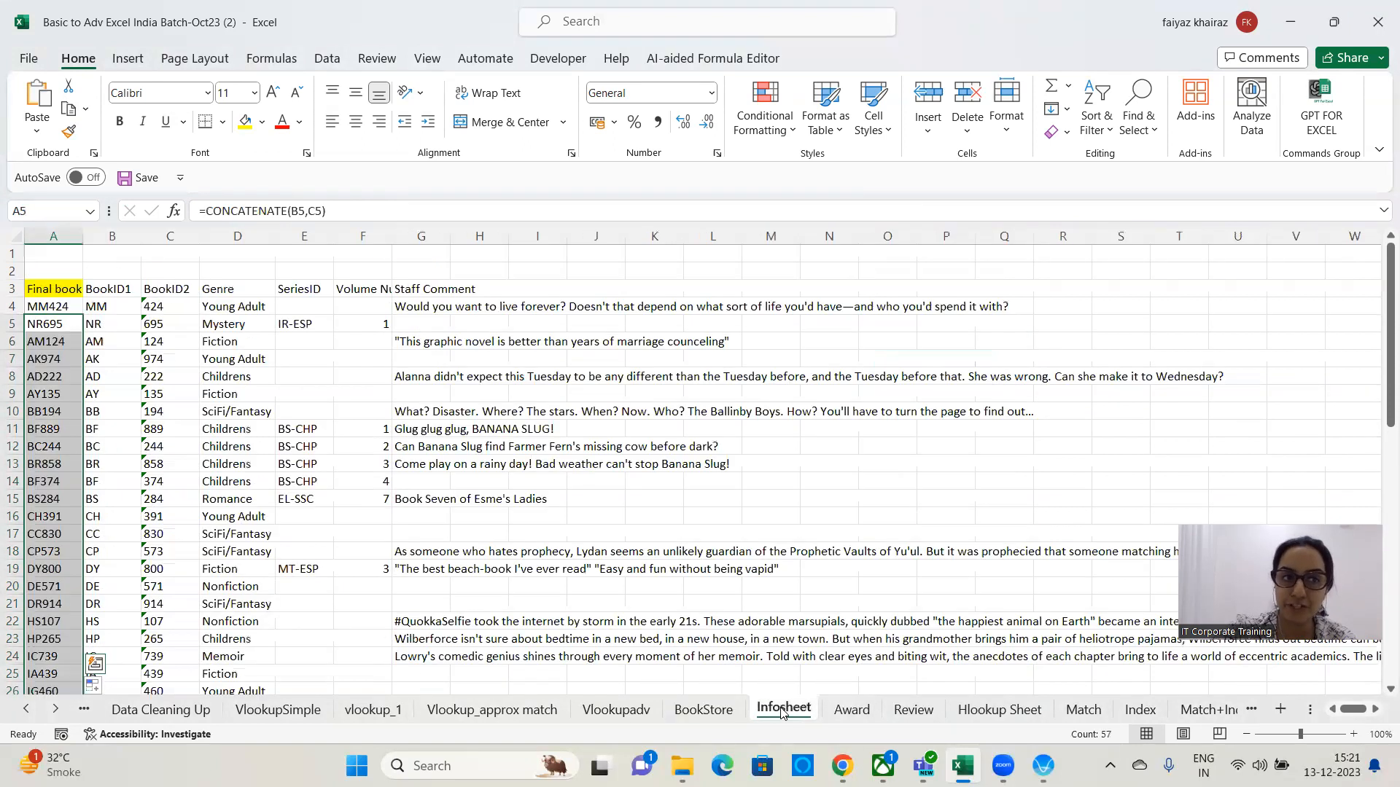
left_click(67, 231)
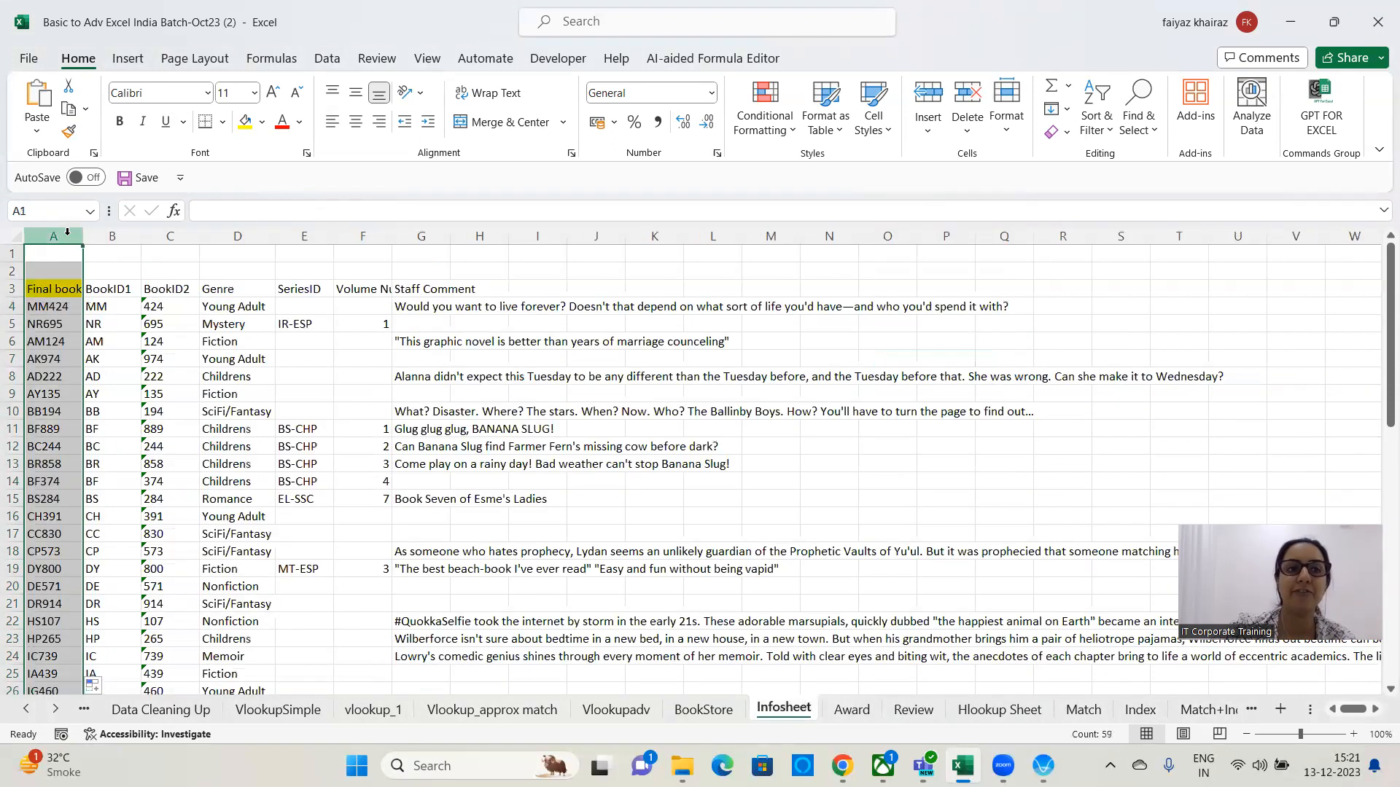
left_click(151, 430)
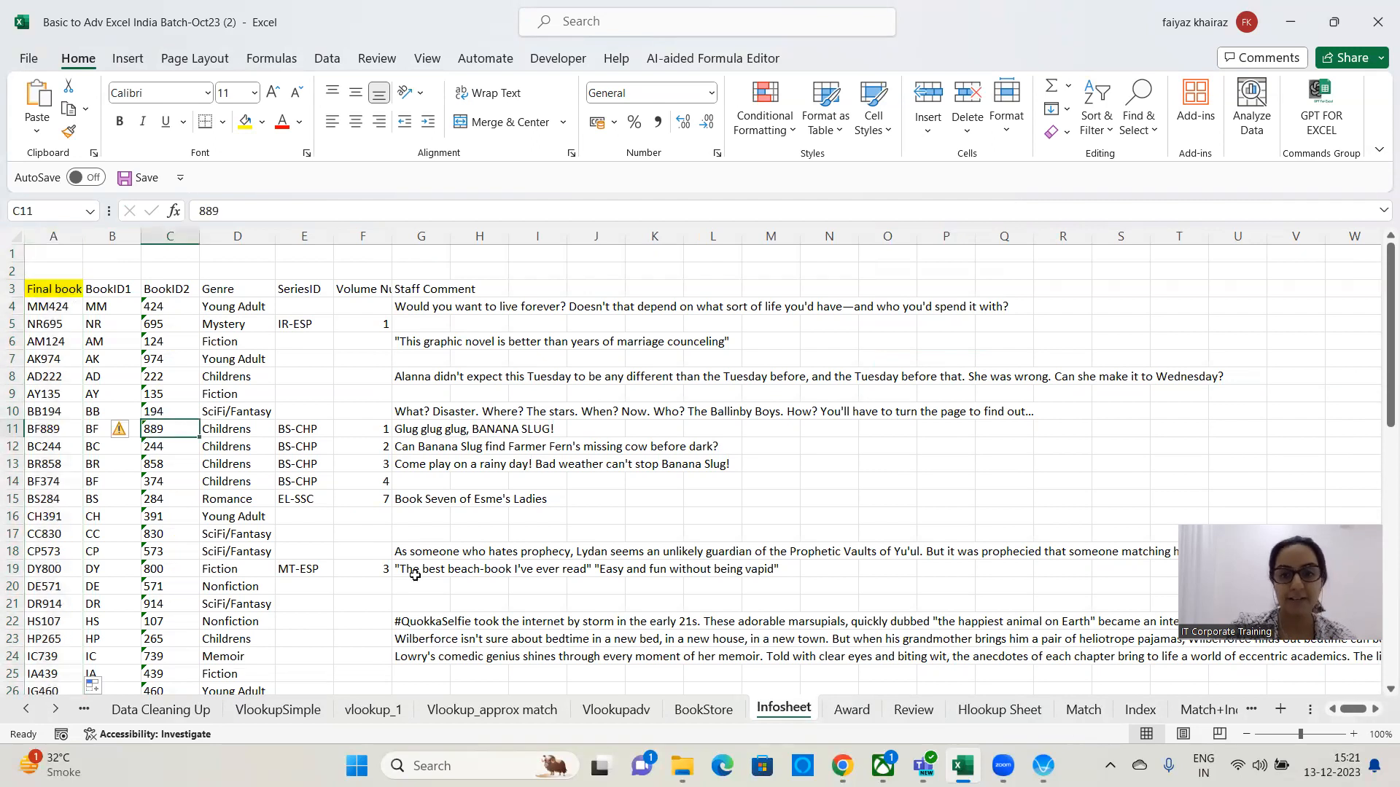
left_click(719, 711)
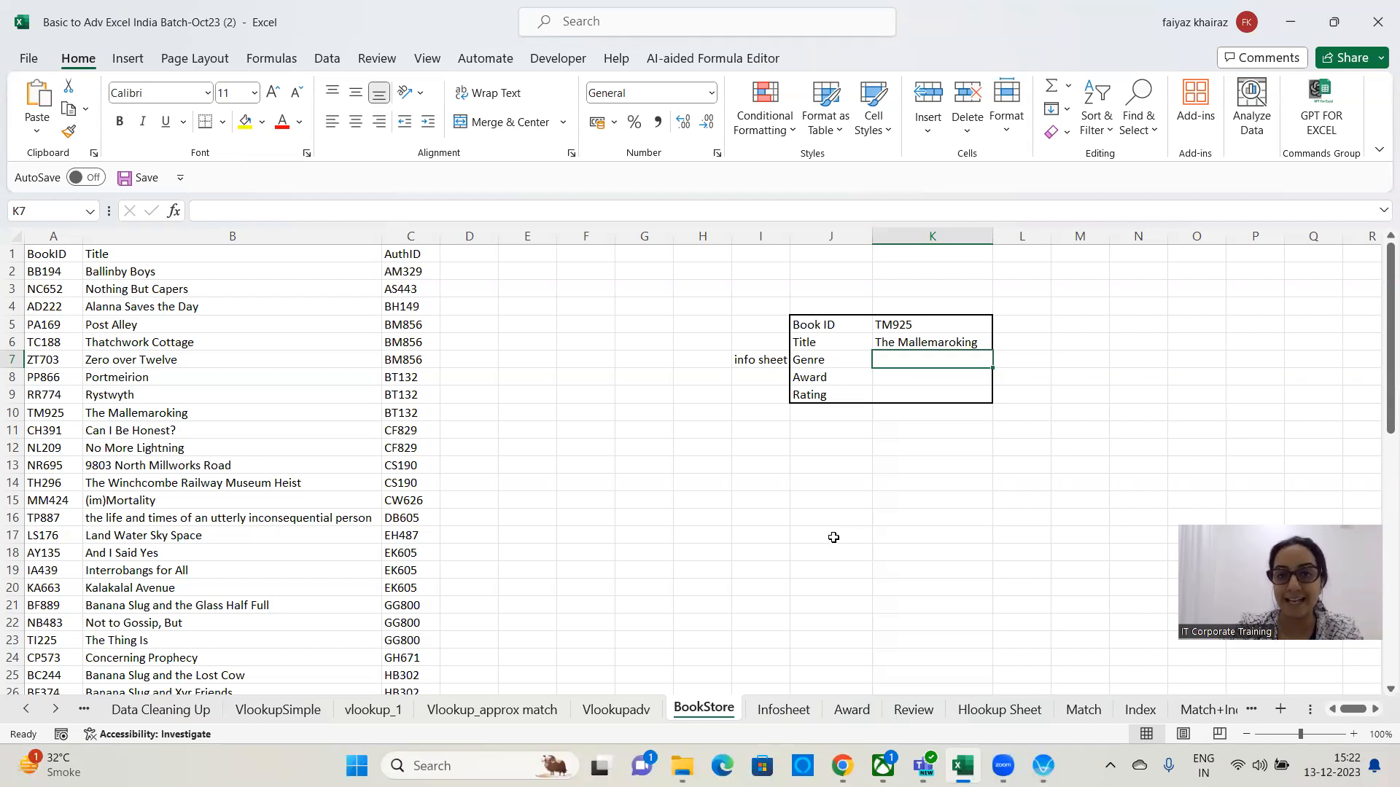
left_click(790, 712)
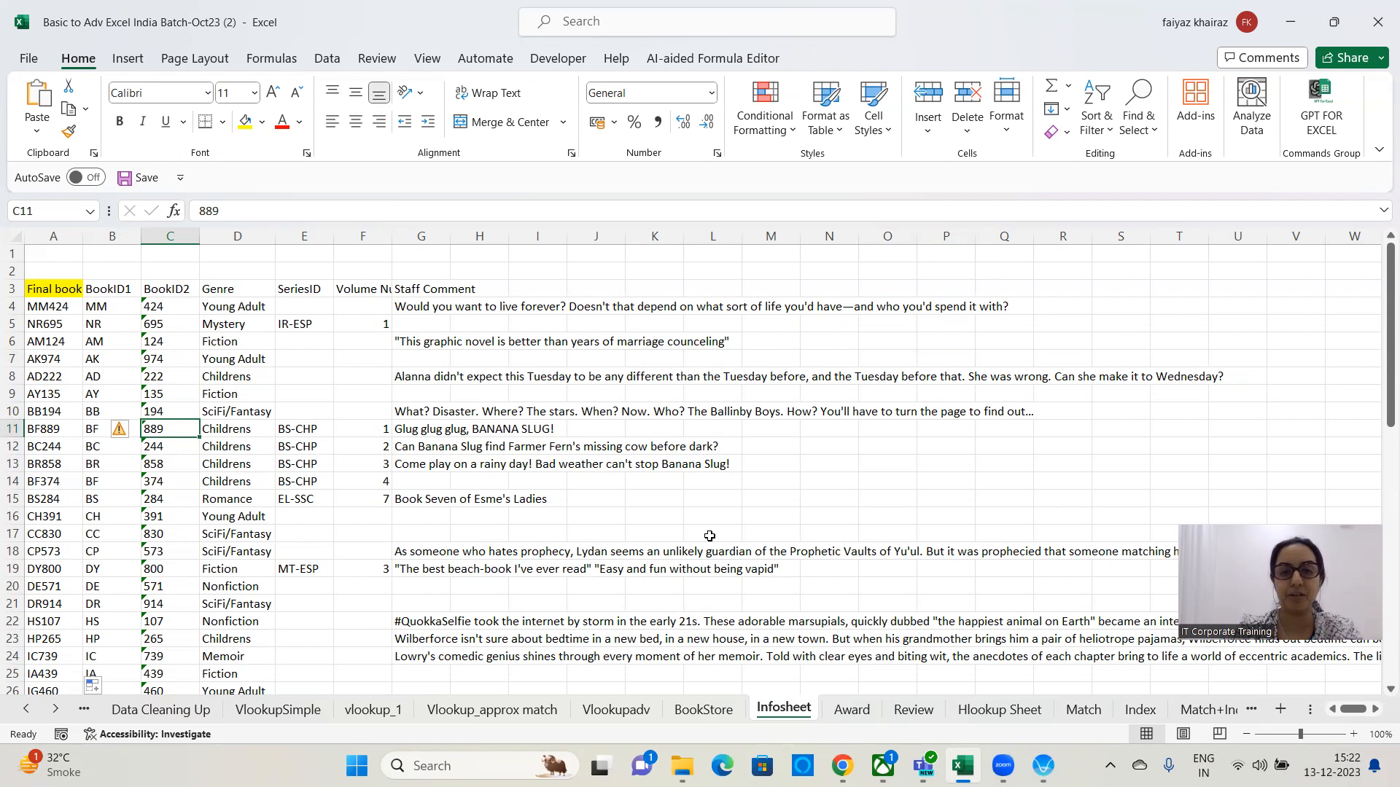
left_click(712, 711)
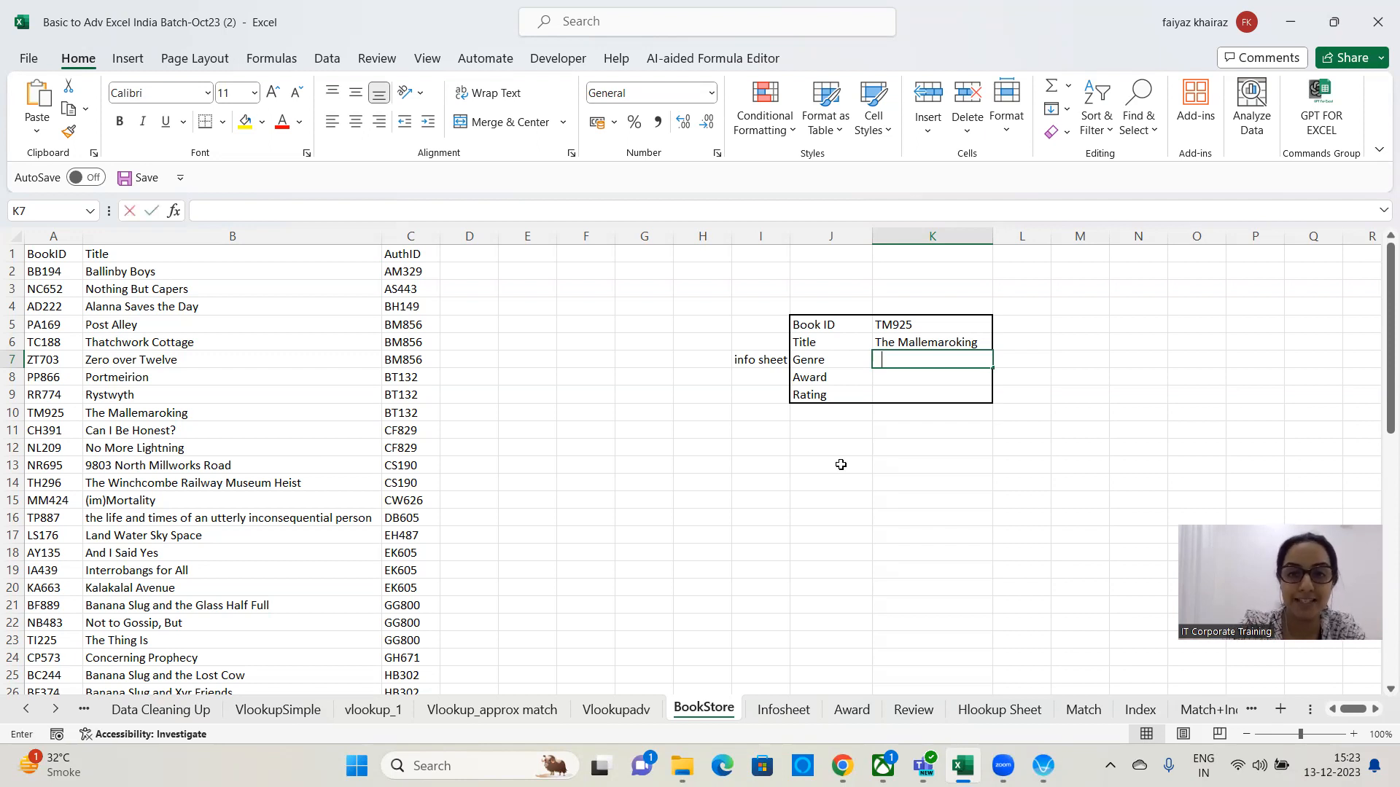
In the Genre cell K7 on BookStore, start a VLOOKUP with K5 as lookup value and Infosheet!A3:G61 as table array.
type("=vlookup(")
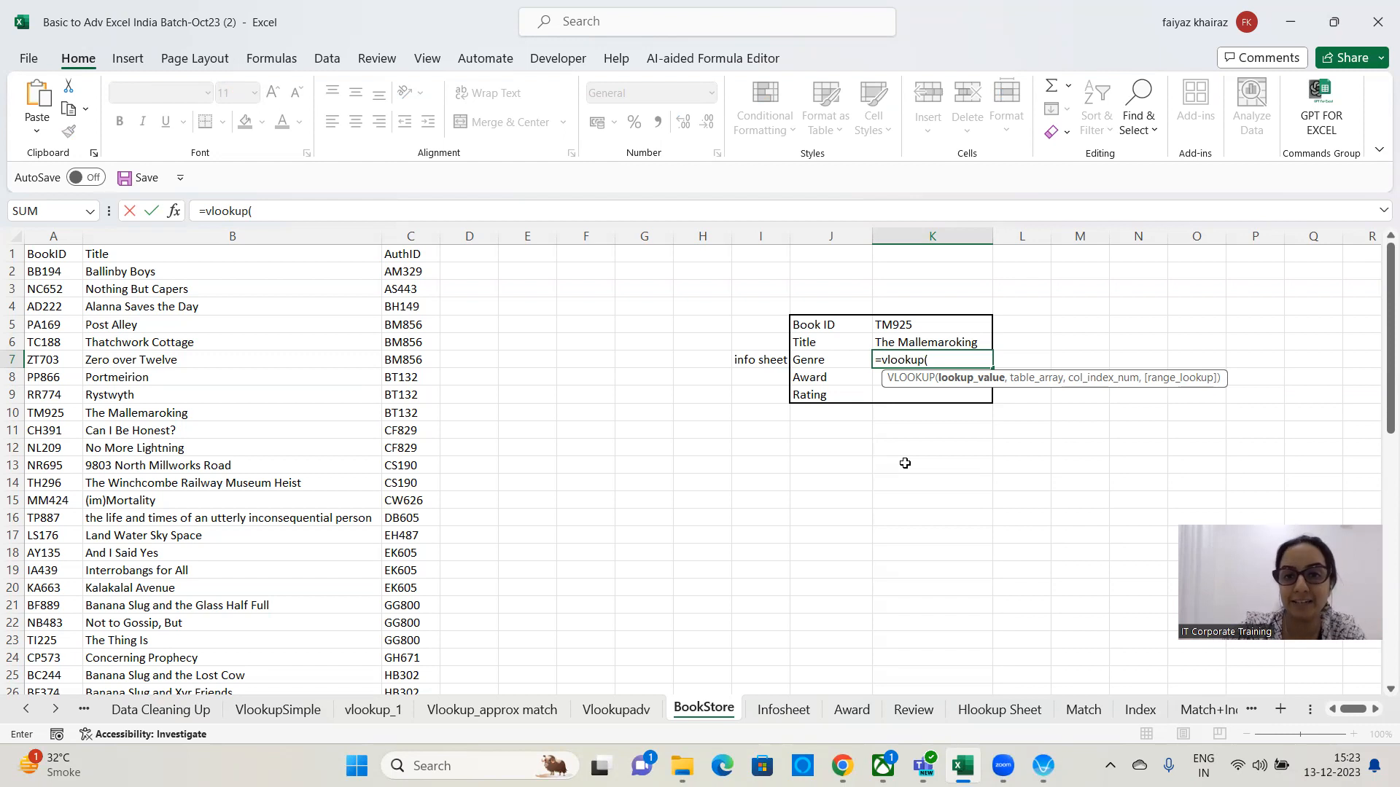
left_click(934, 320)
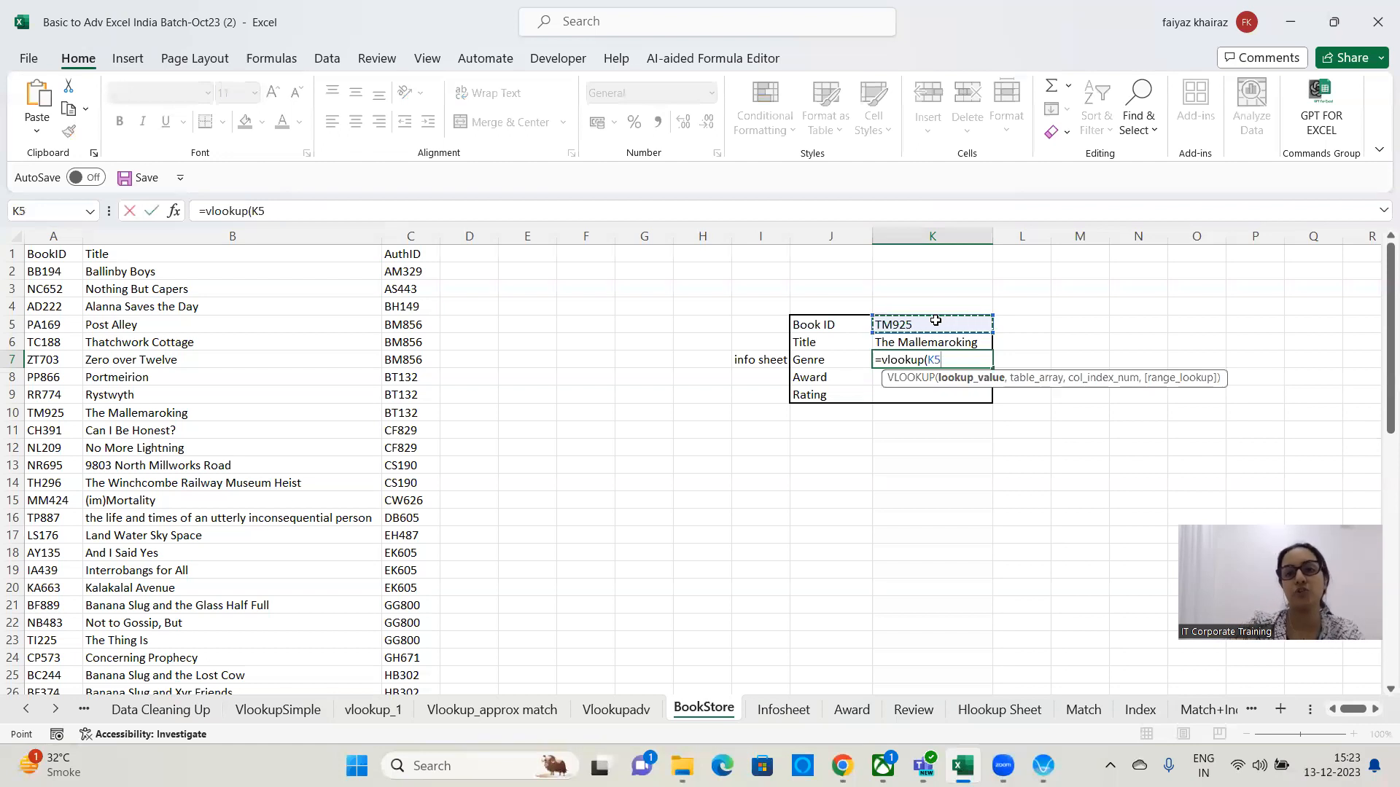
type(",")
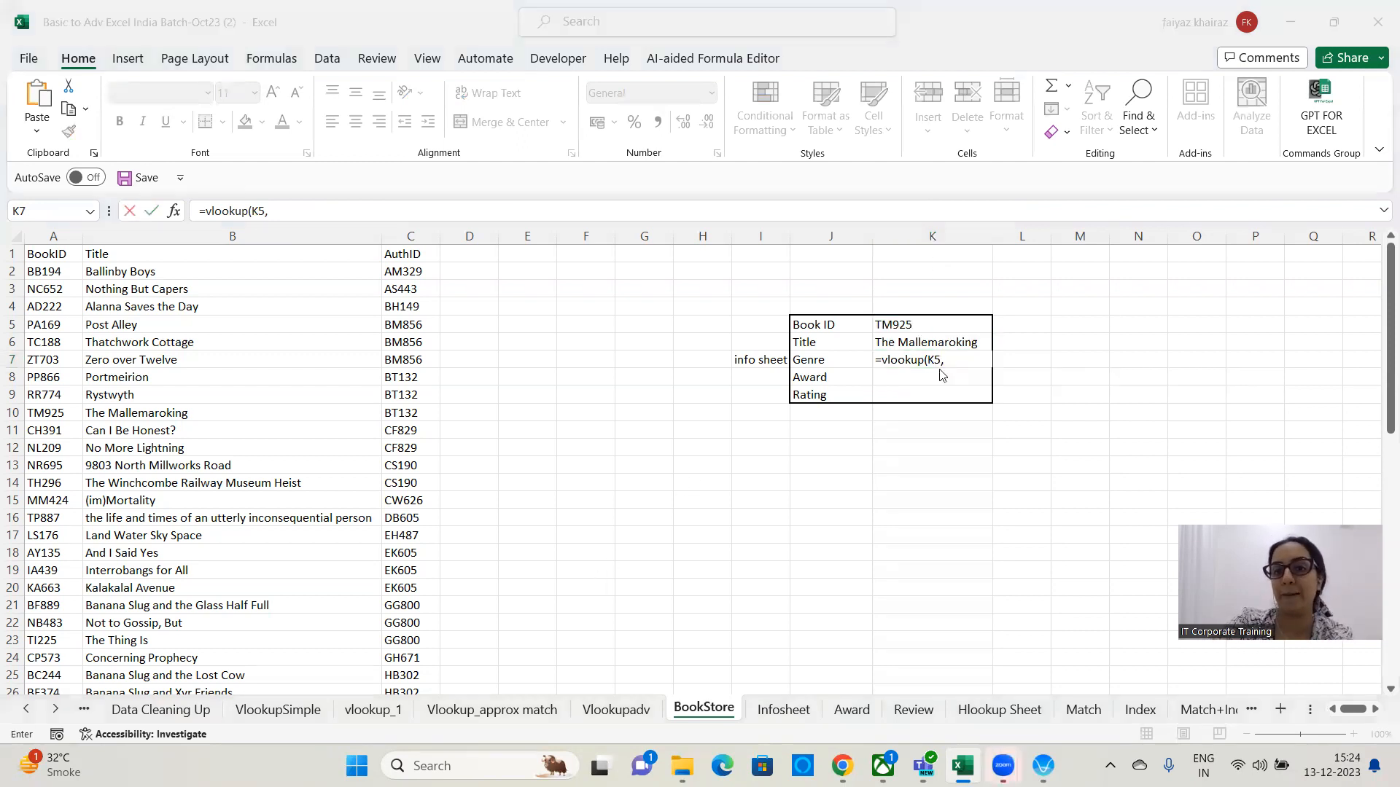
left_click(785, 710)
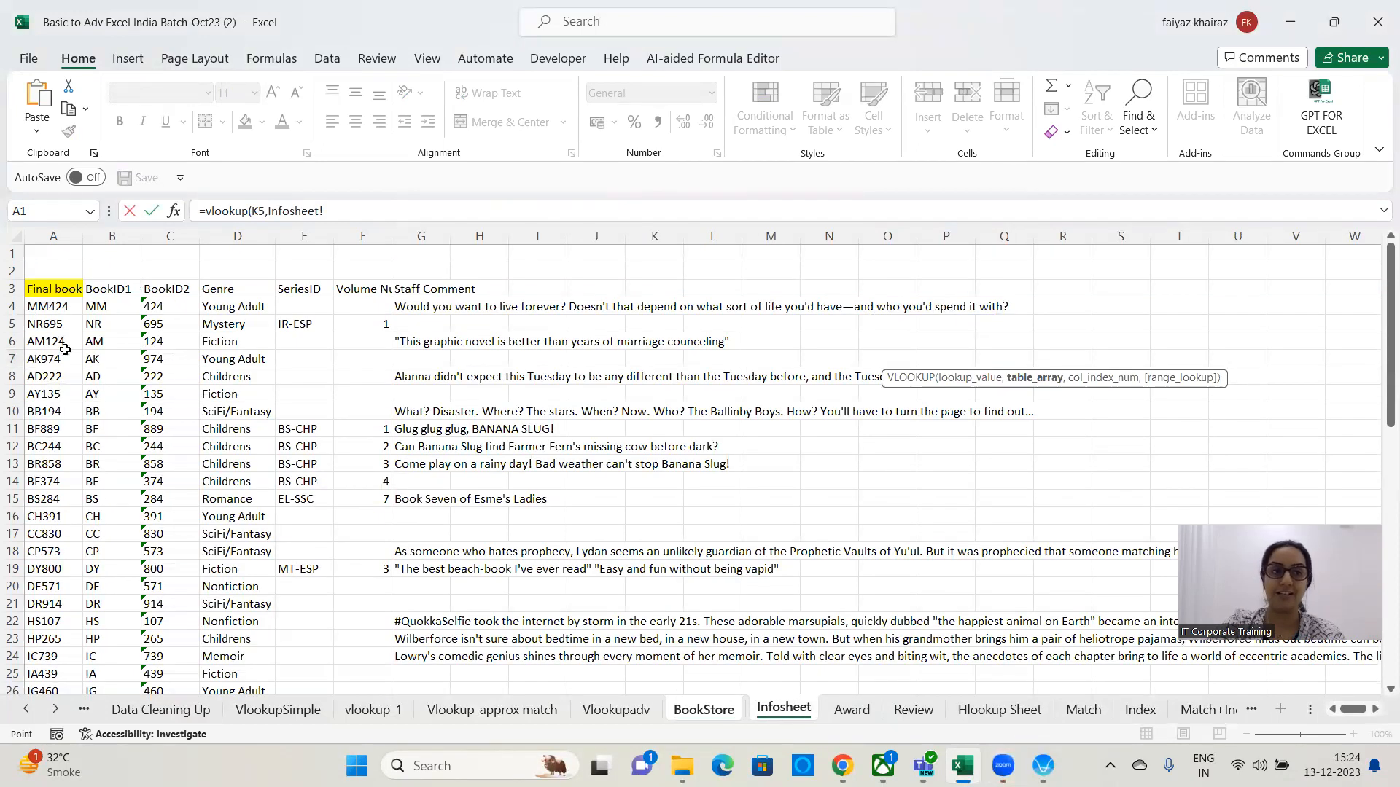
left_click(58, 290)
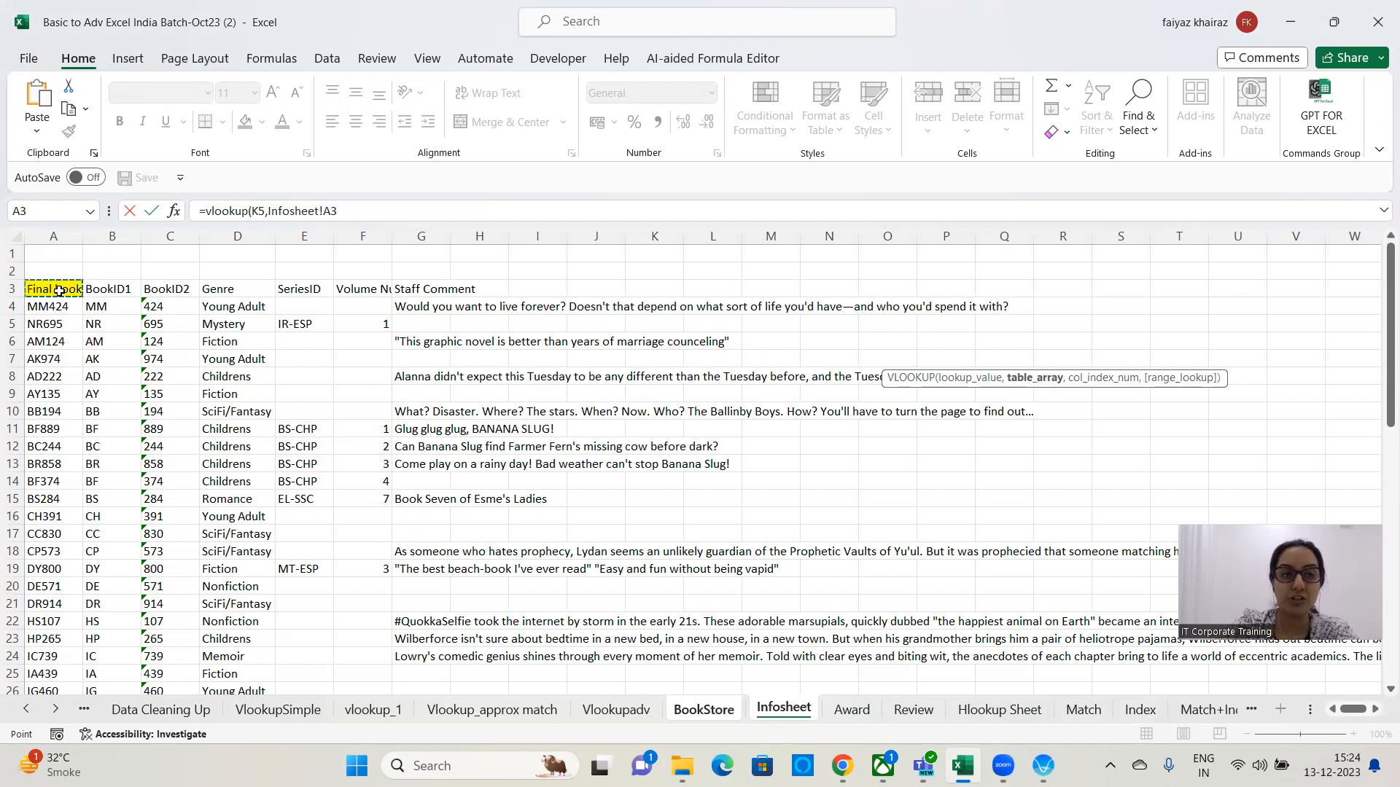
key("ctrl+shift+Right")
key("ctrl+shift+Down")
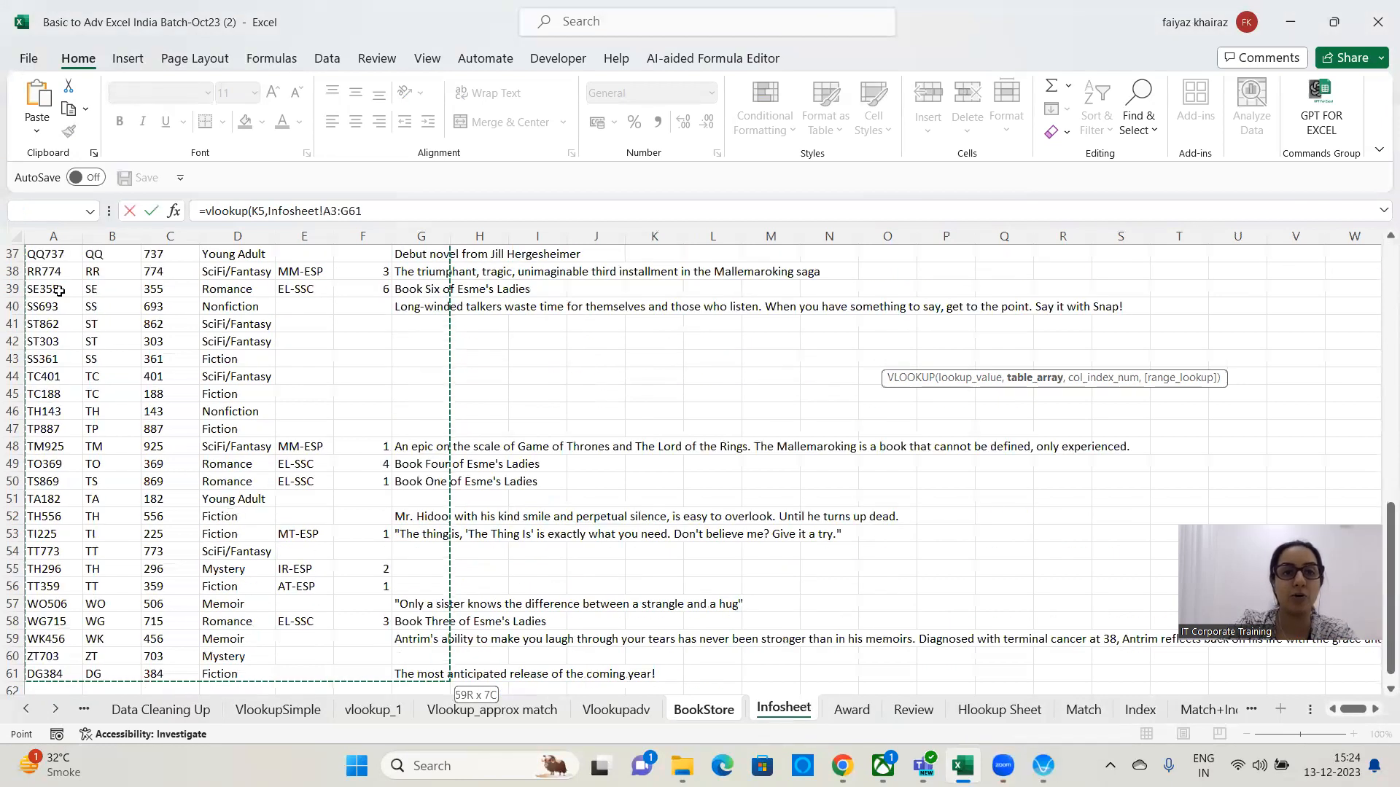
Finish the formula with column index 4 and exact match 0, confirm it, then clear K7 again.
type(",")
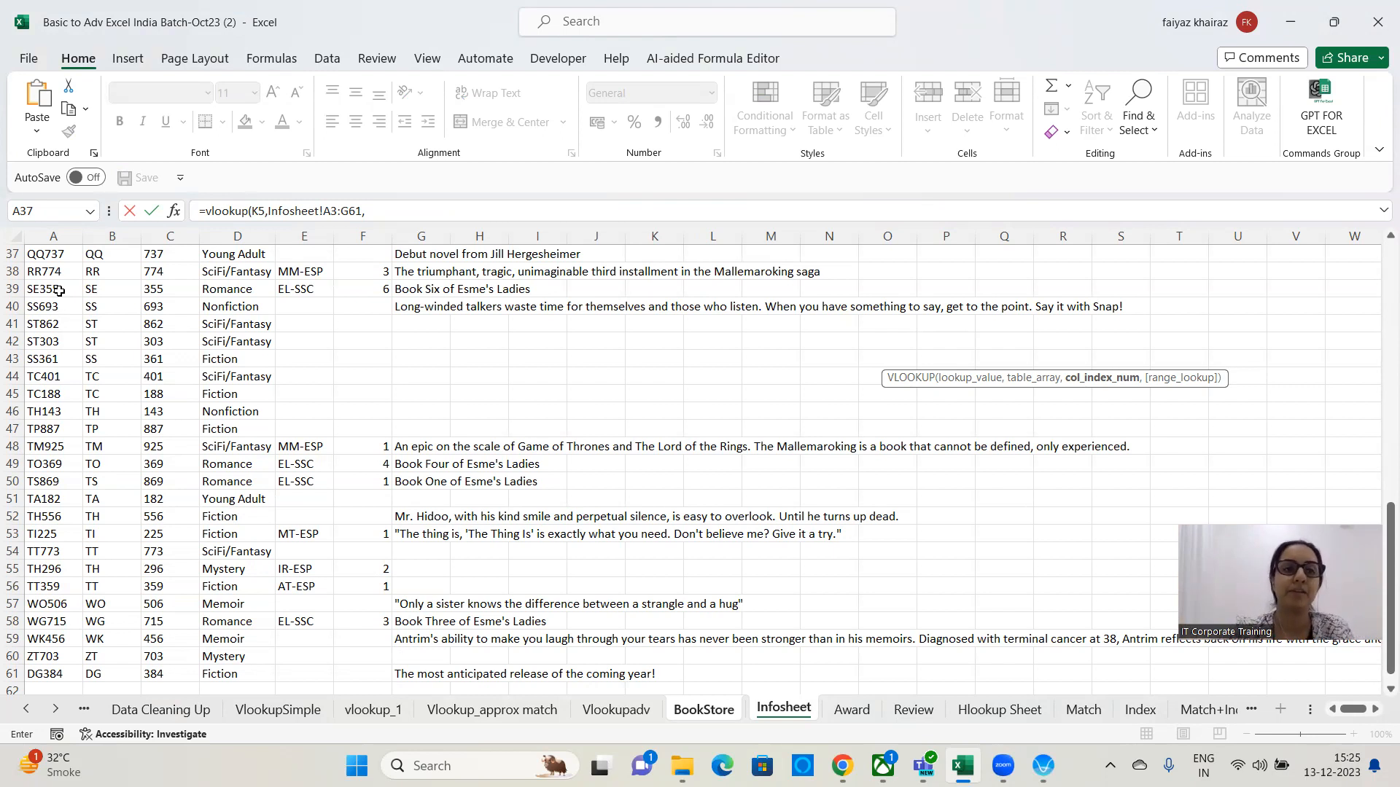
left_click(376, 210)
scroll(371, 403, "up", 2)
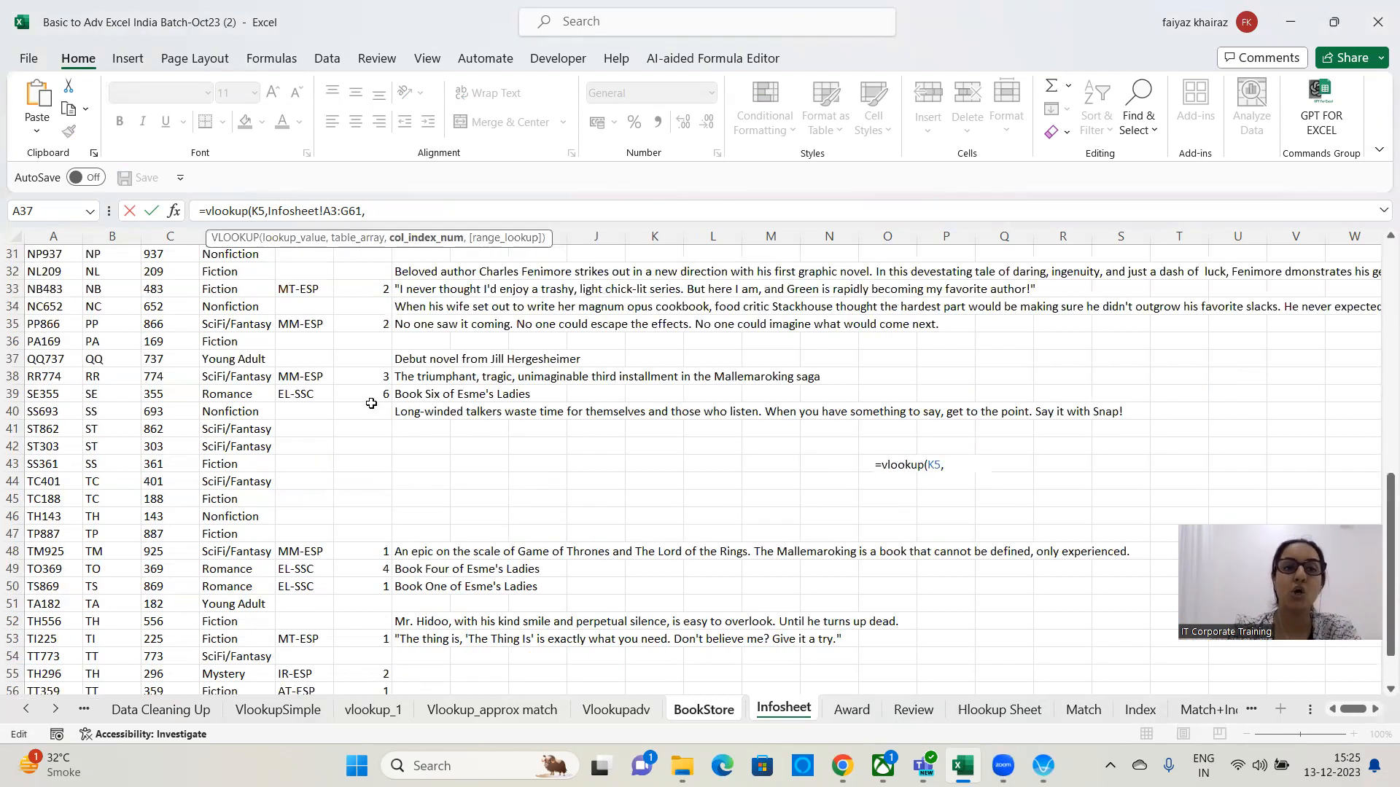
scroll(371, 403, "up", 2)
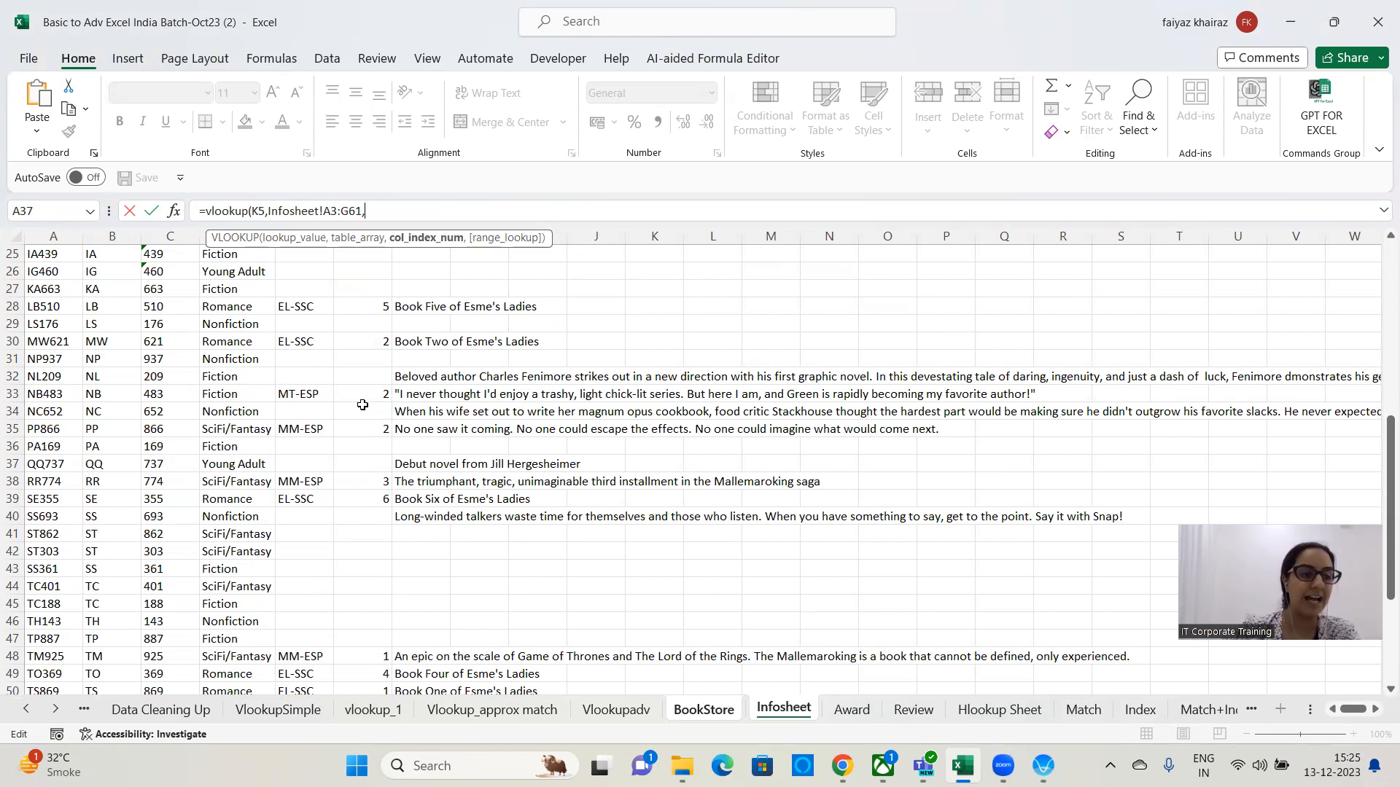
type("4")
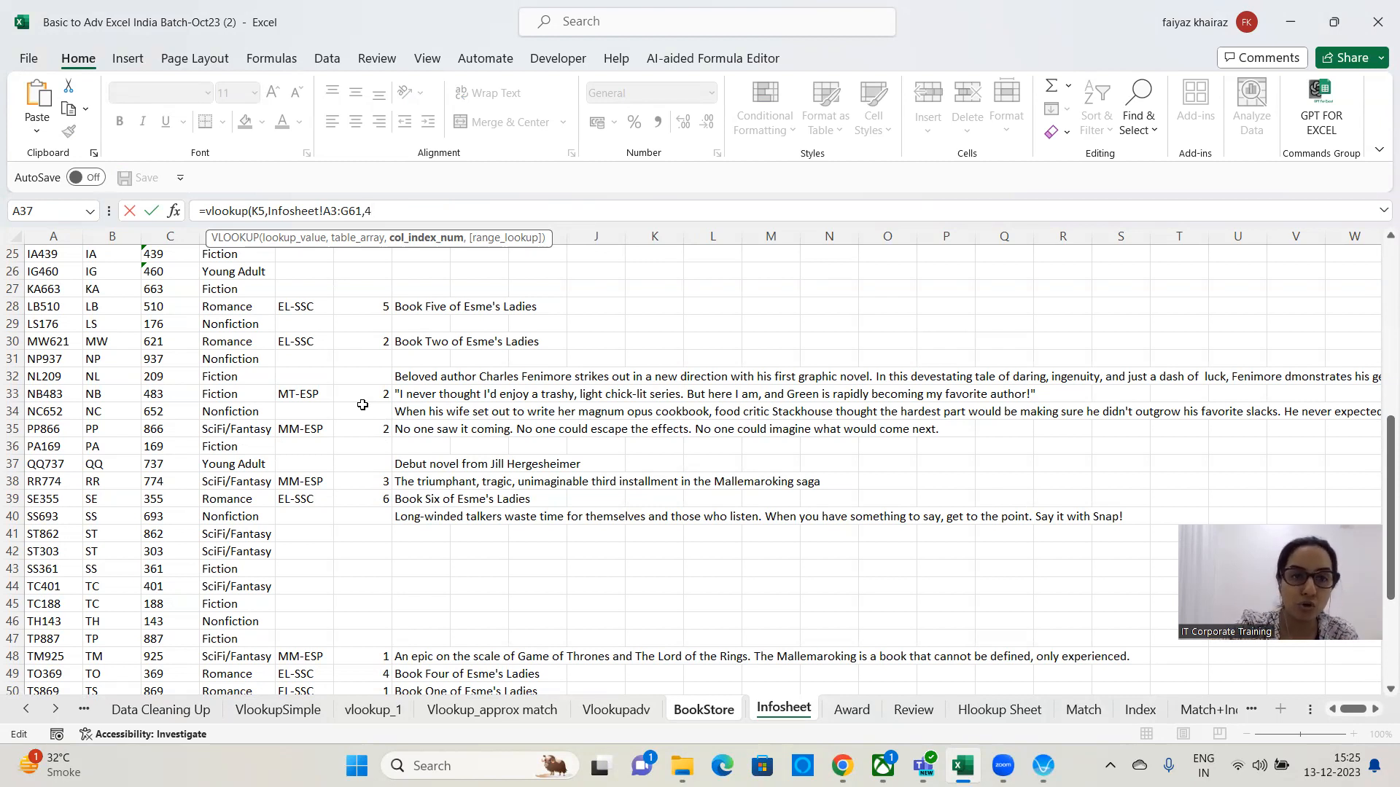
type(",0")
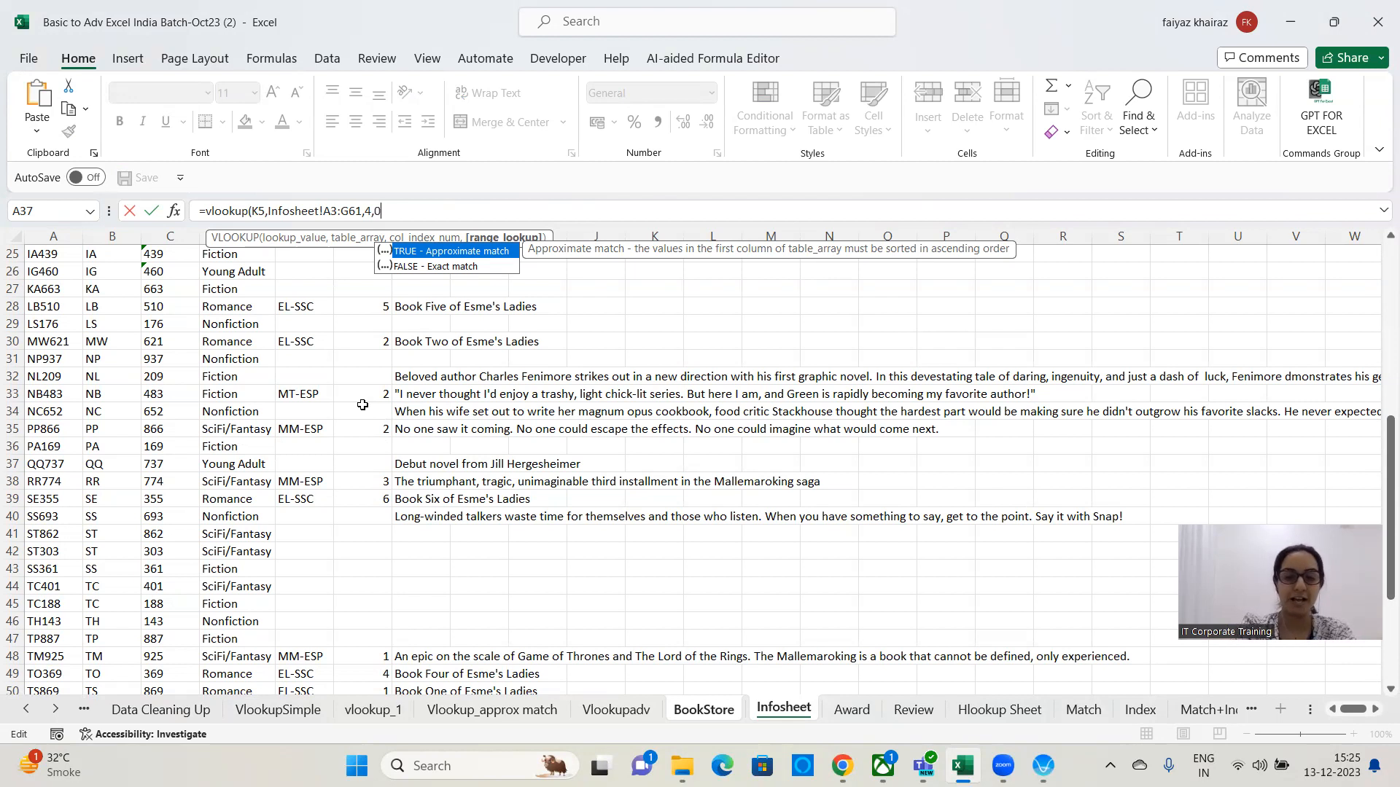
type(")")
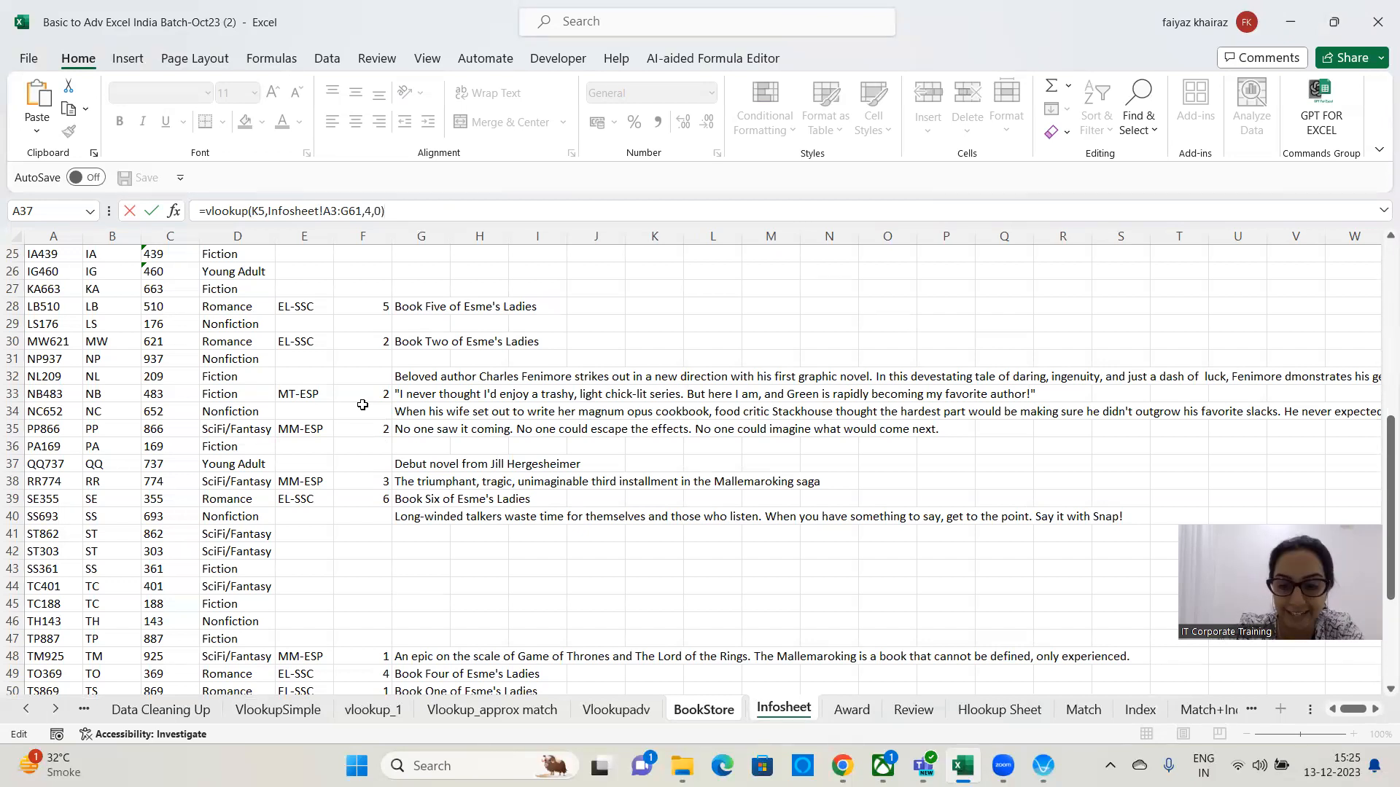
key("Return")
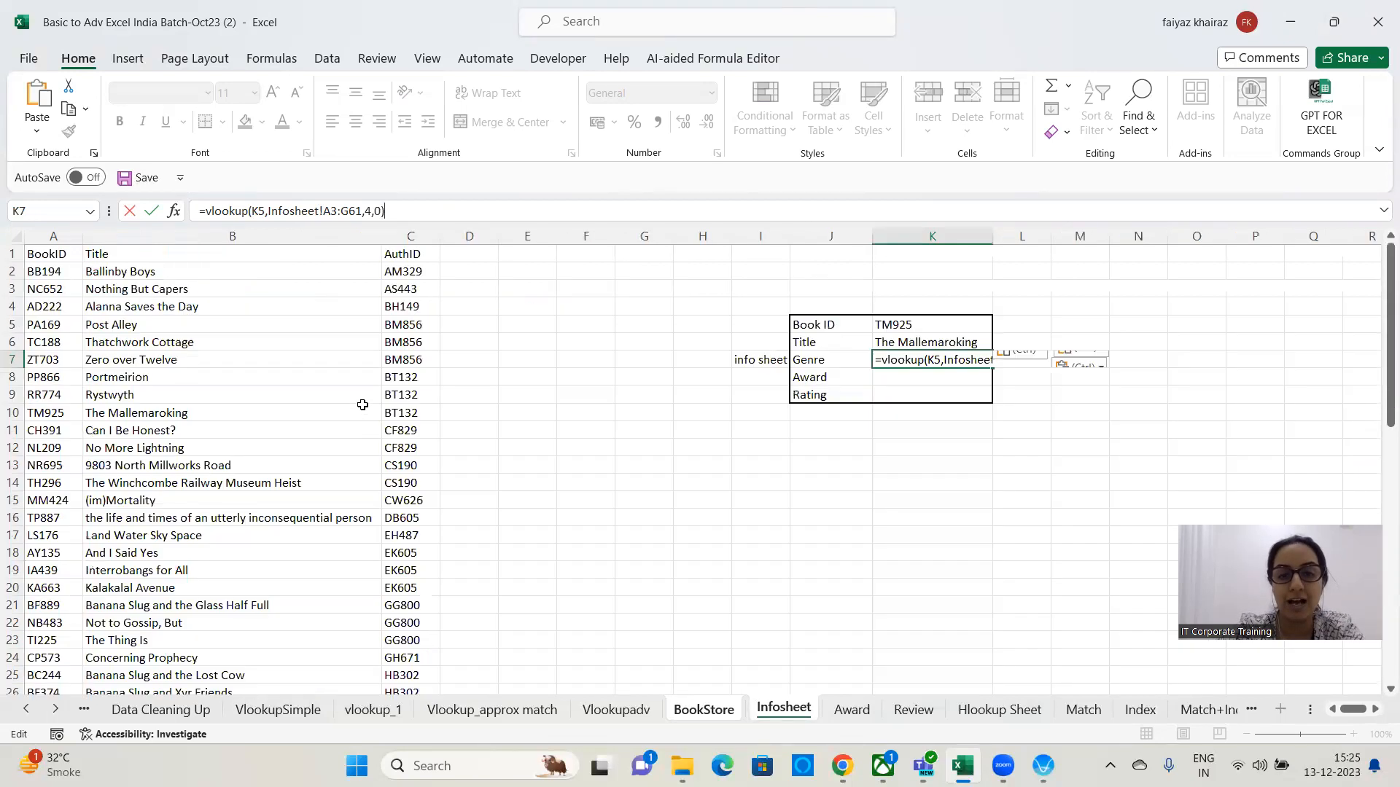
key("Up")
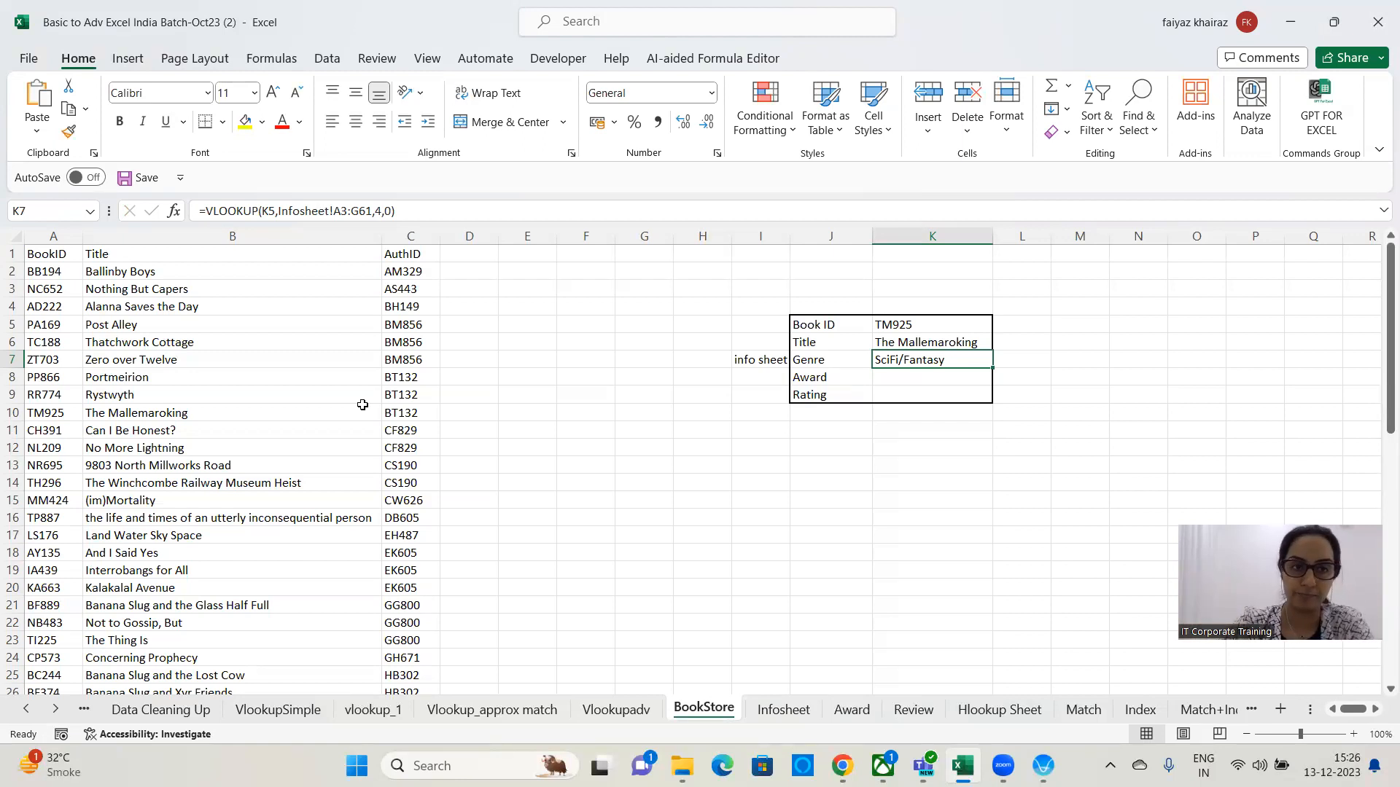
key("Delete")
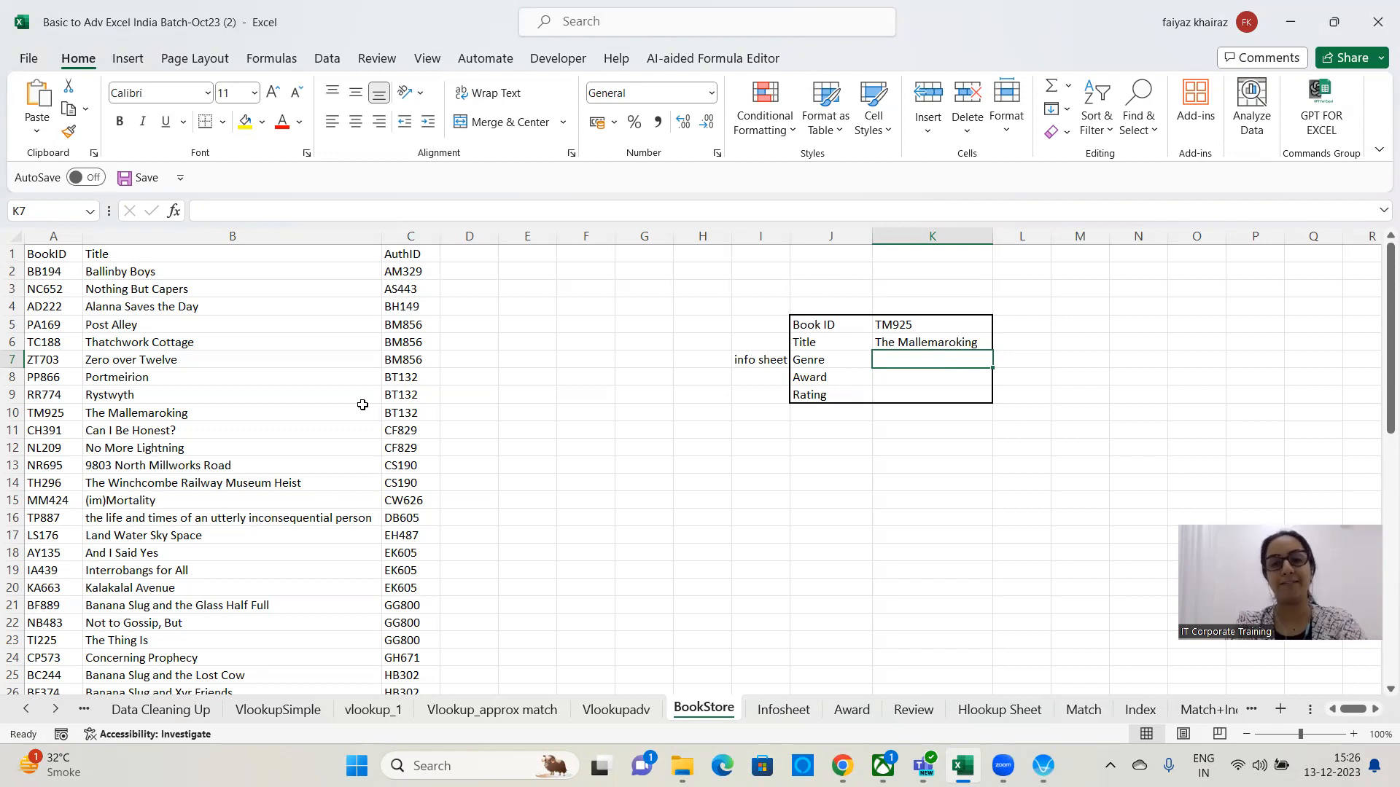
Re-enter a VLOOKUP in K7 using K5 as lookup value and Infosheet!A3:G61 as table array.
type("=")
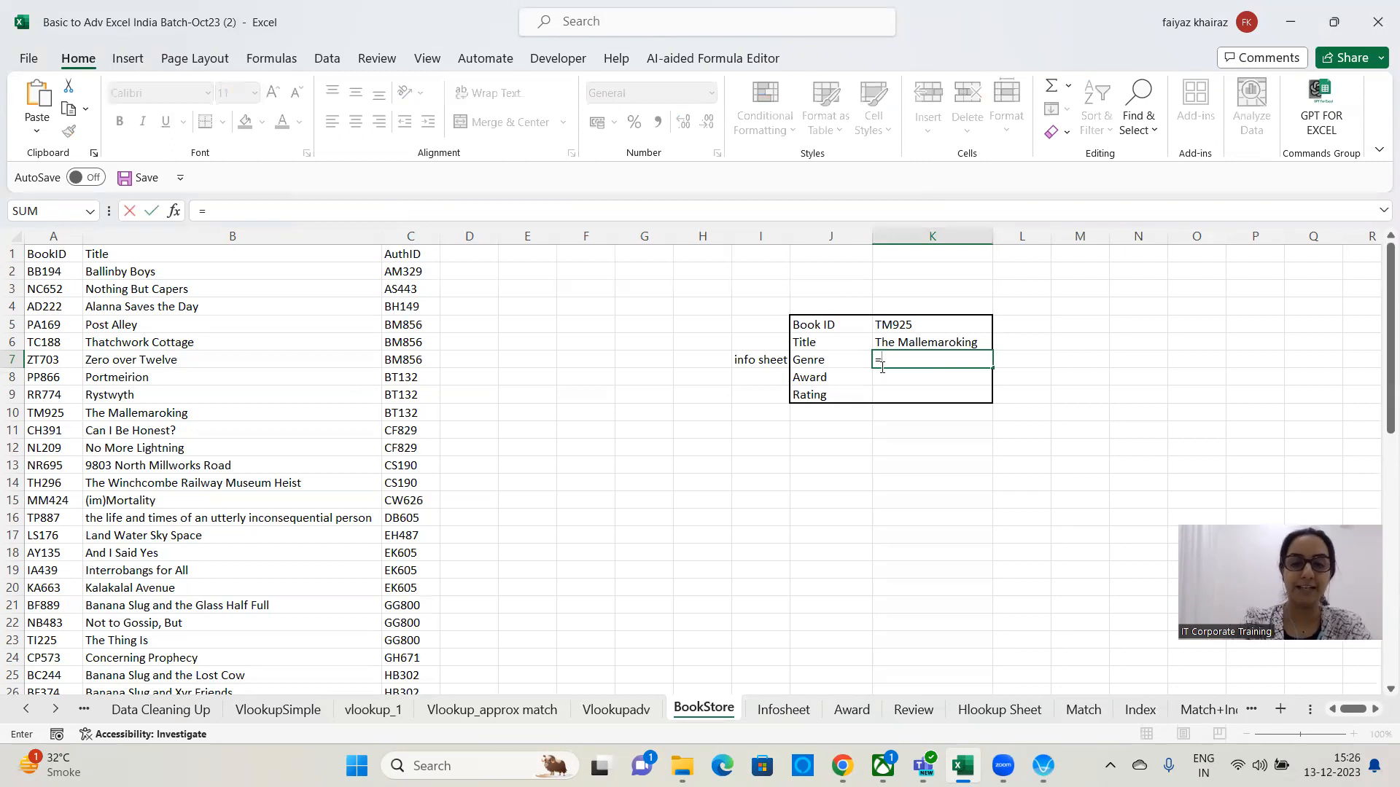
type("vlookup(")
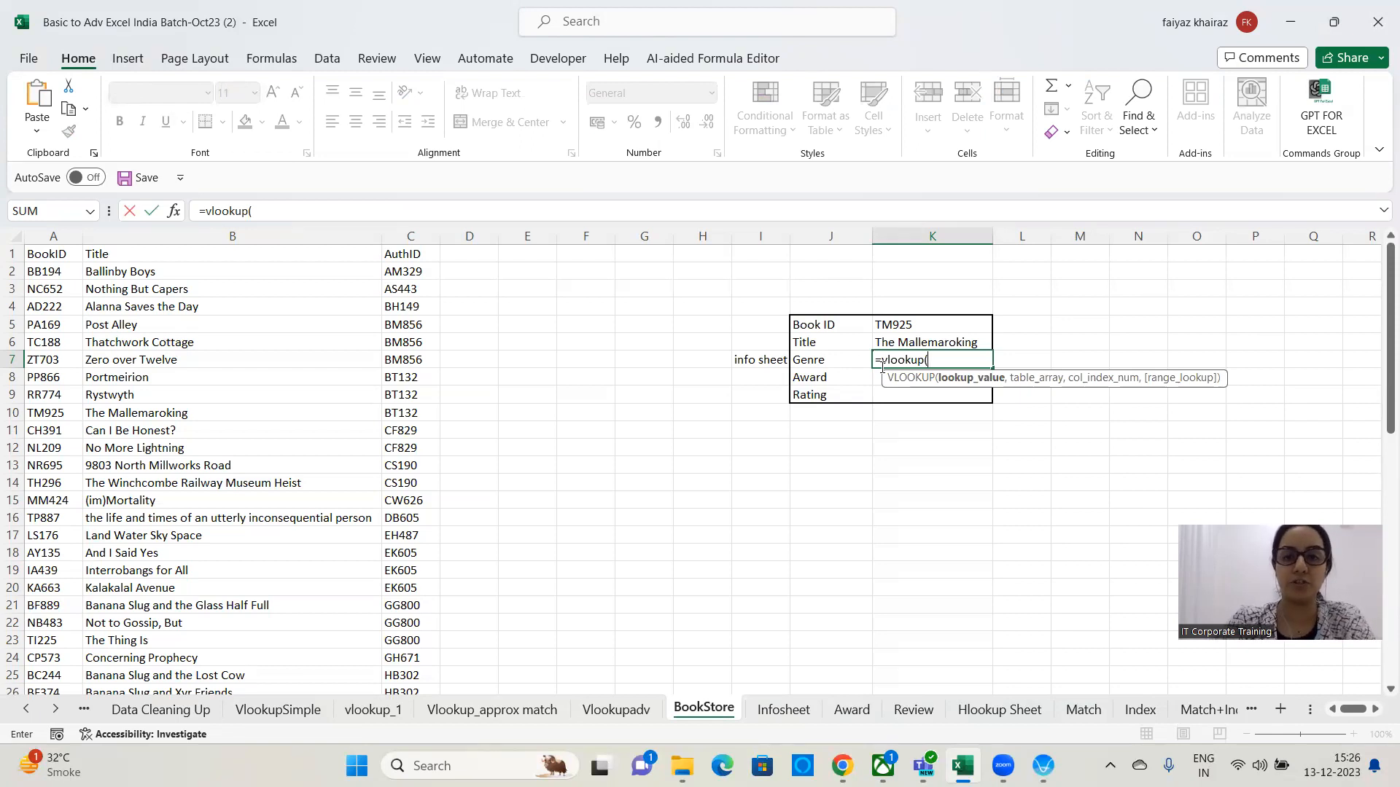
left_click(922, 318)
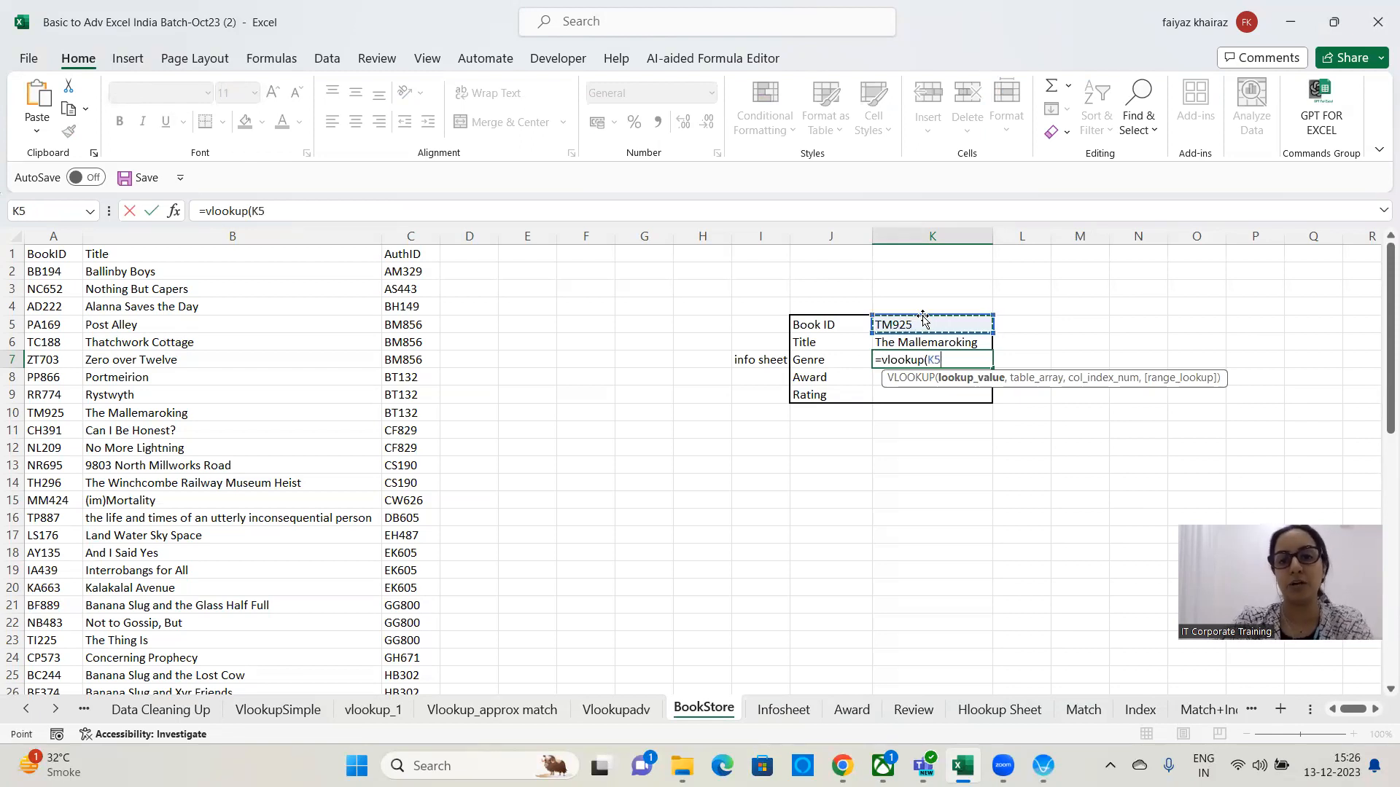
type(",")
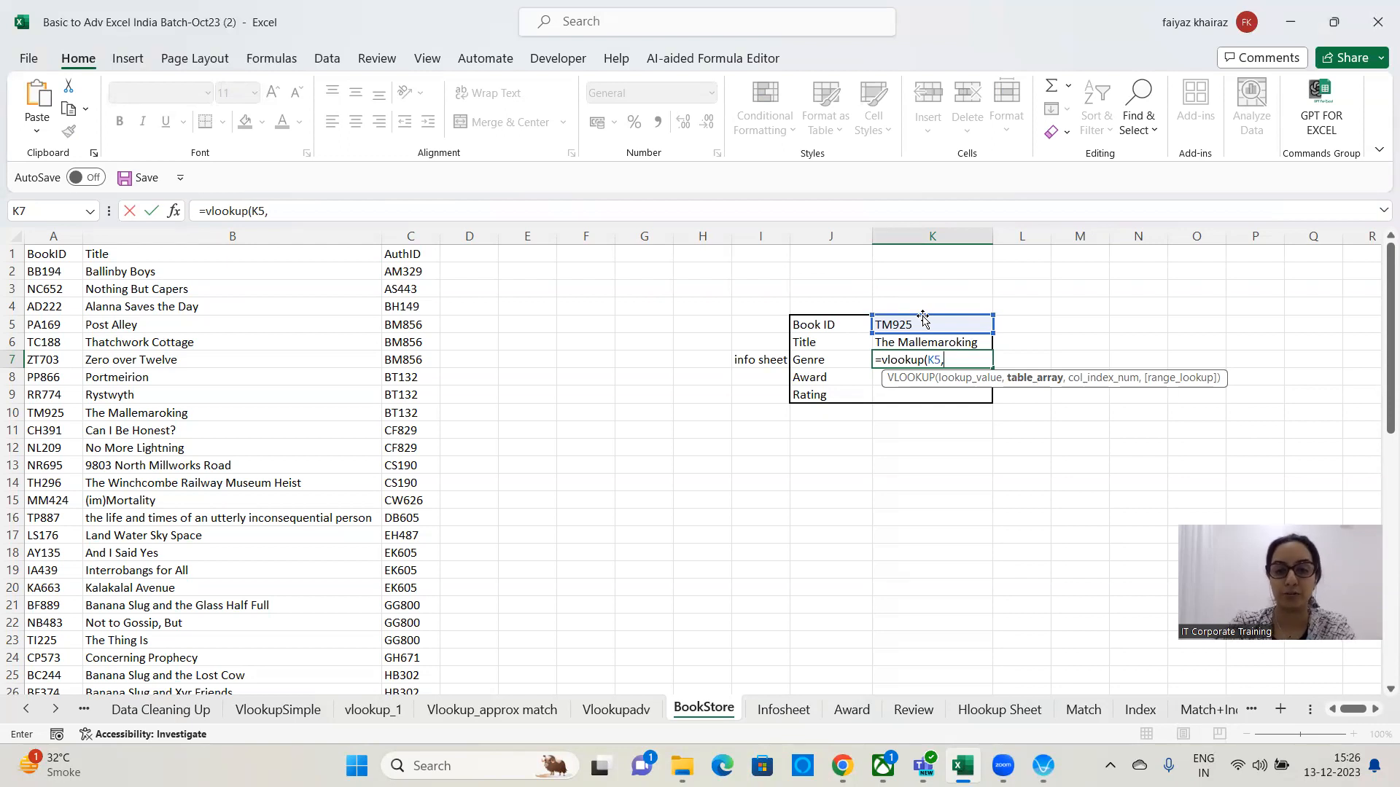
left_click(779, 716)
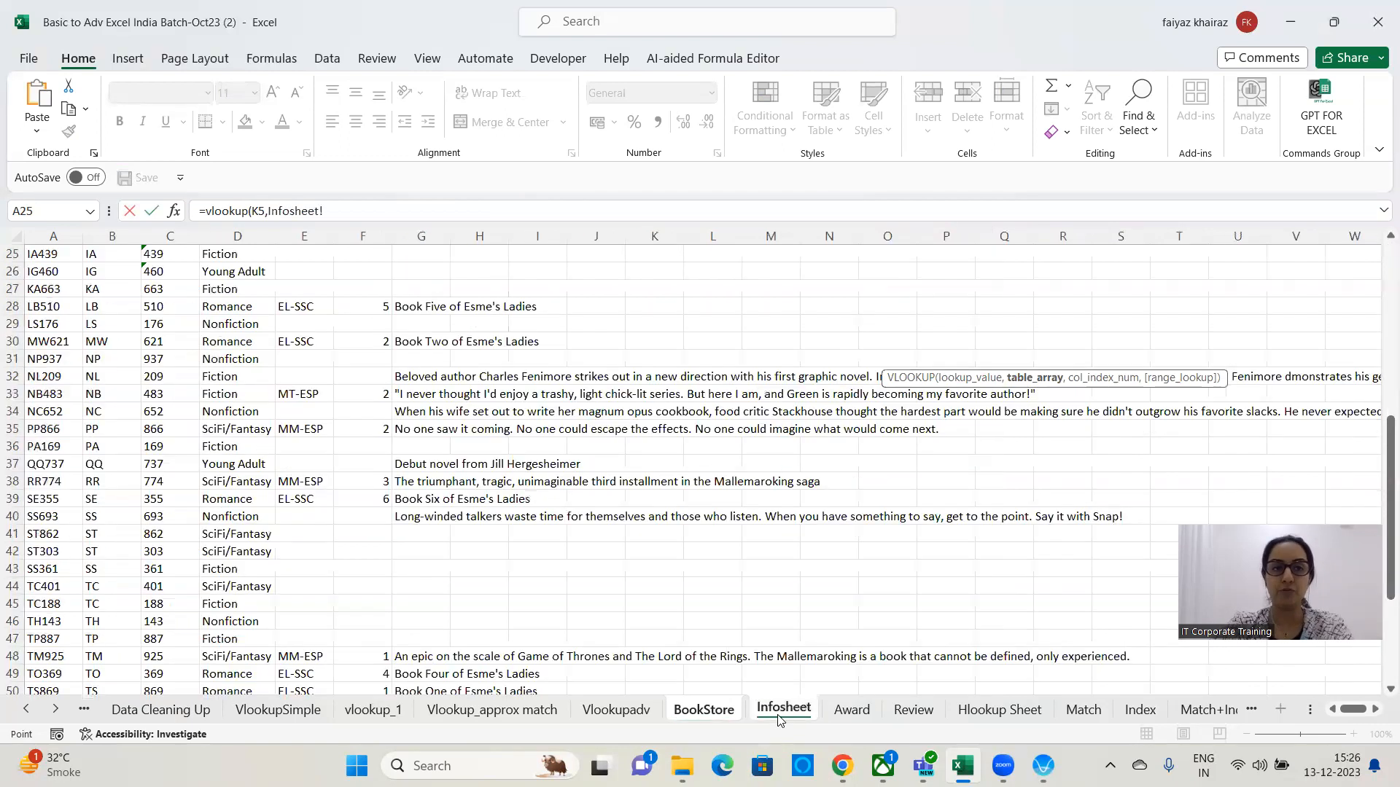
scroll(346, 577, "up", 8)
left_click(72, 287)
key("ctrl+shift+Right")
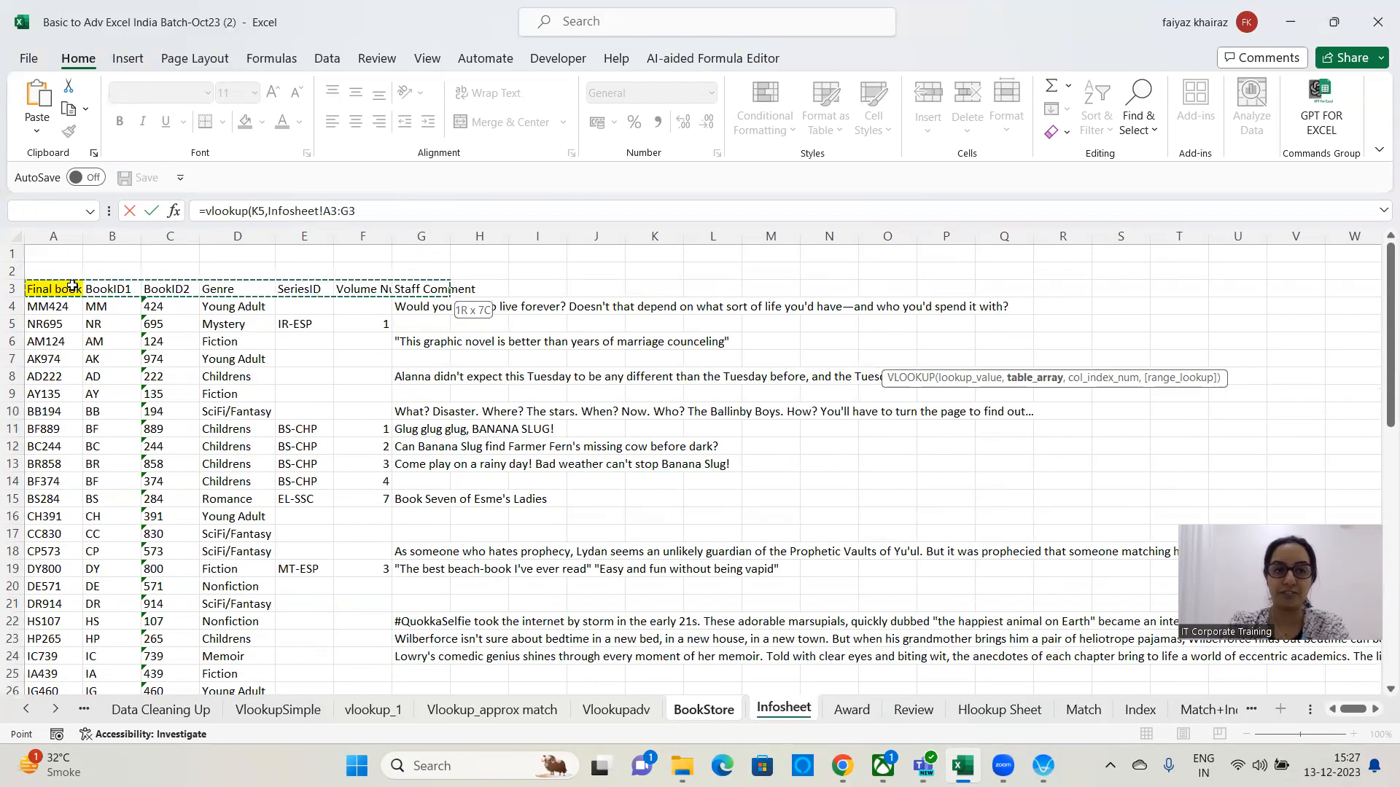
key("ctrl+shift+Down")
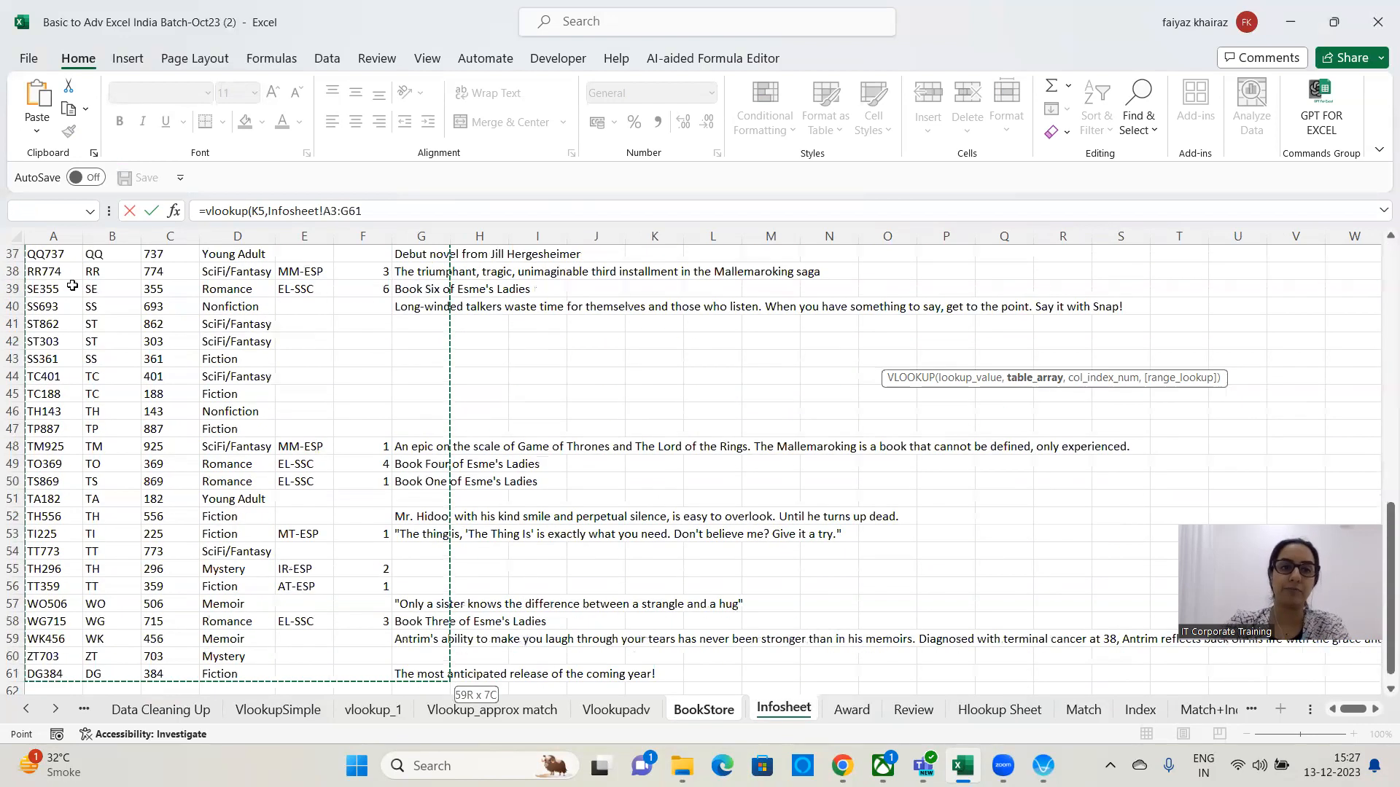
Complete the Genre lookup with column index 4 and exact match 0, and confirm the formula.
type(",4")
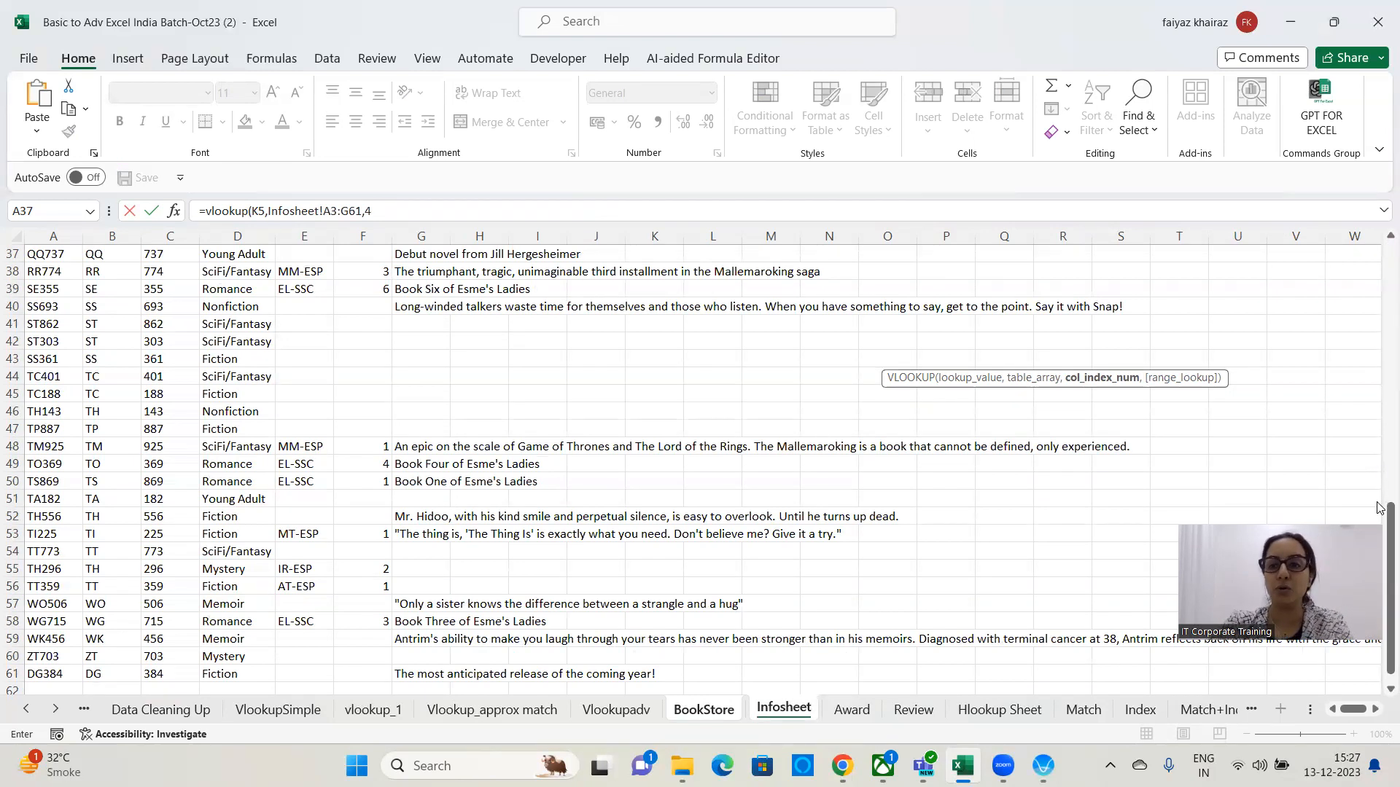
scroll(1380, 397, "up", 12)
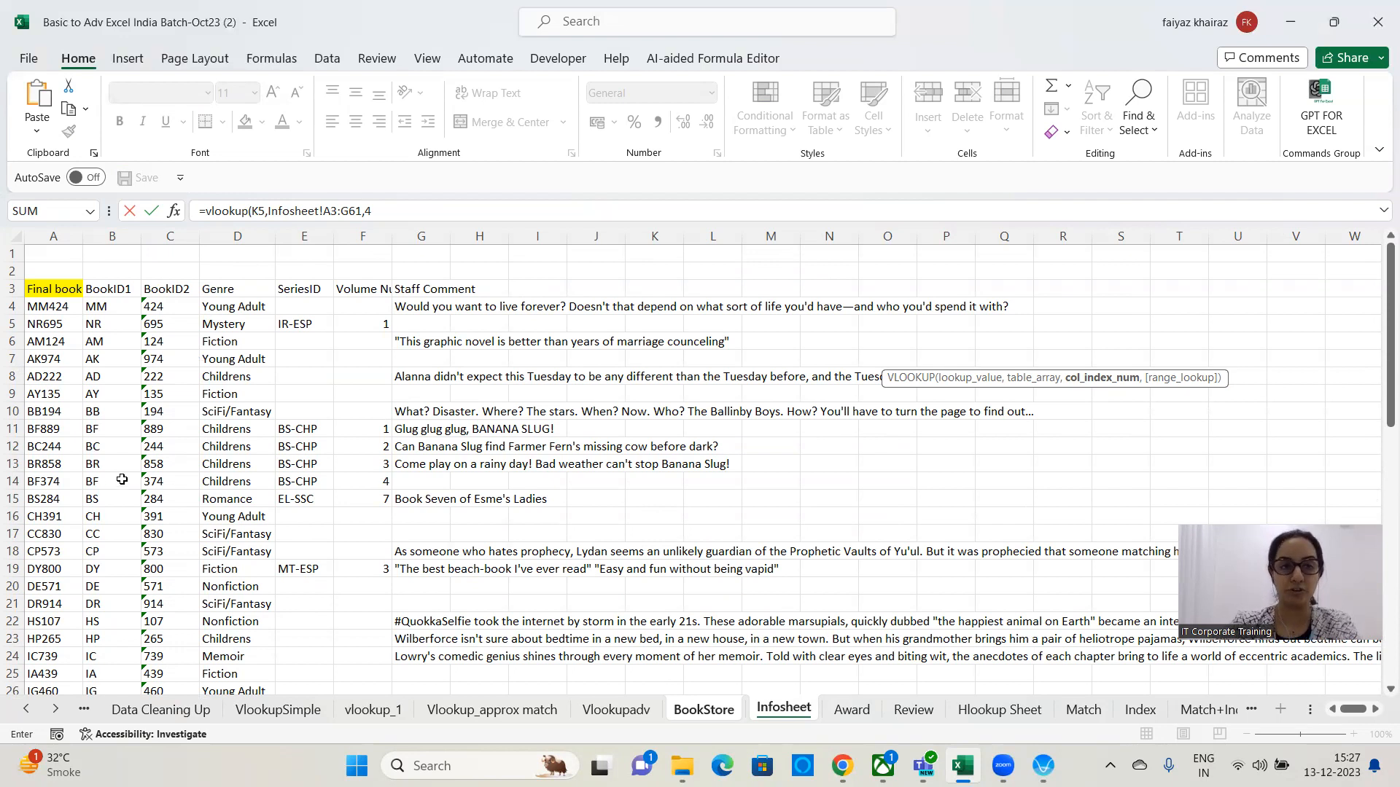
type(",0")
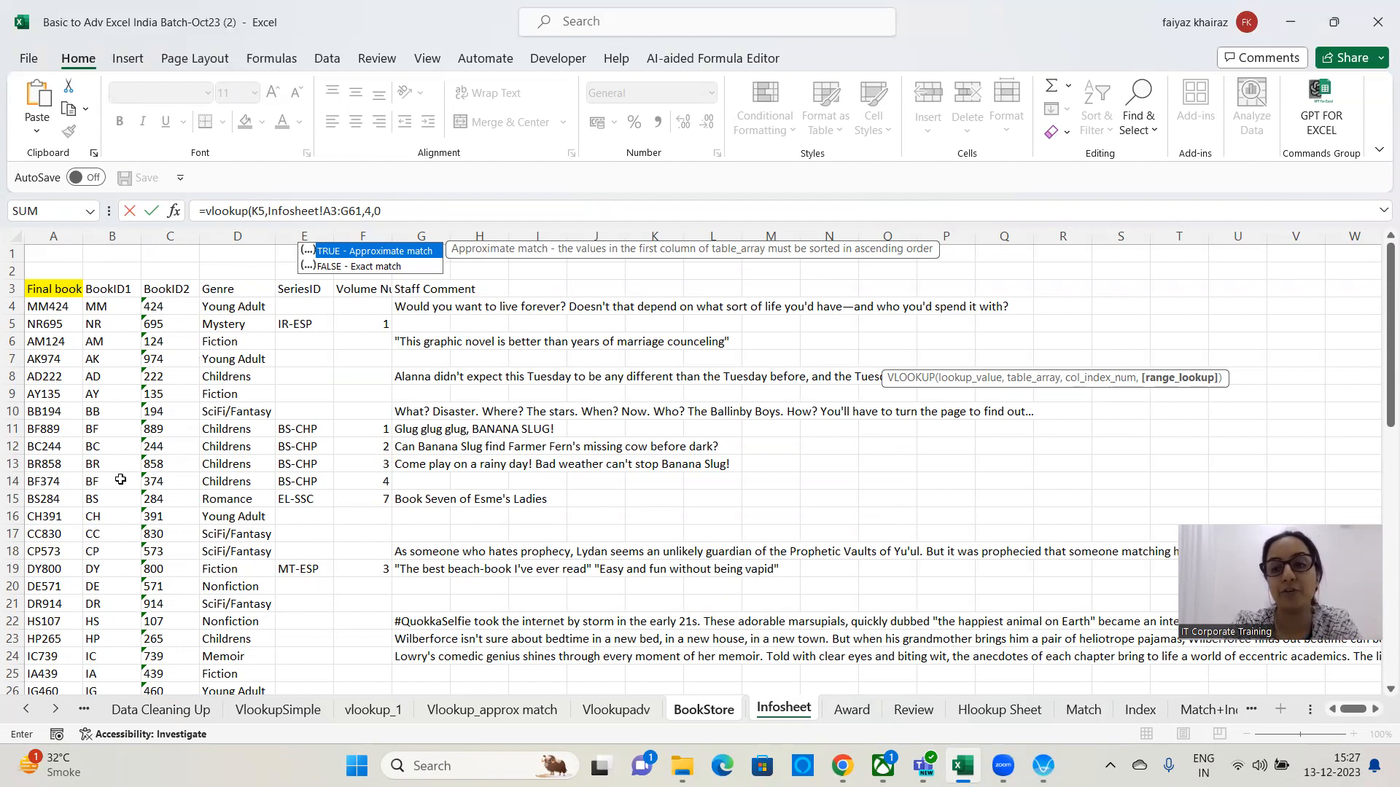
type(")")
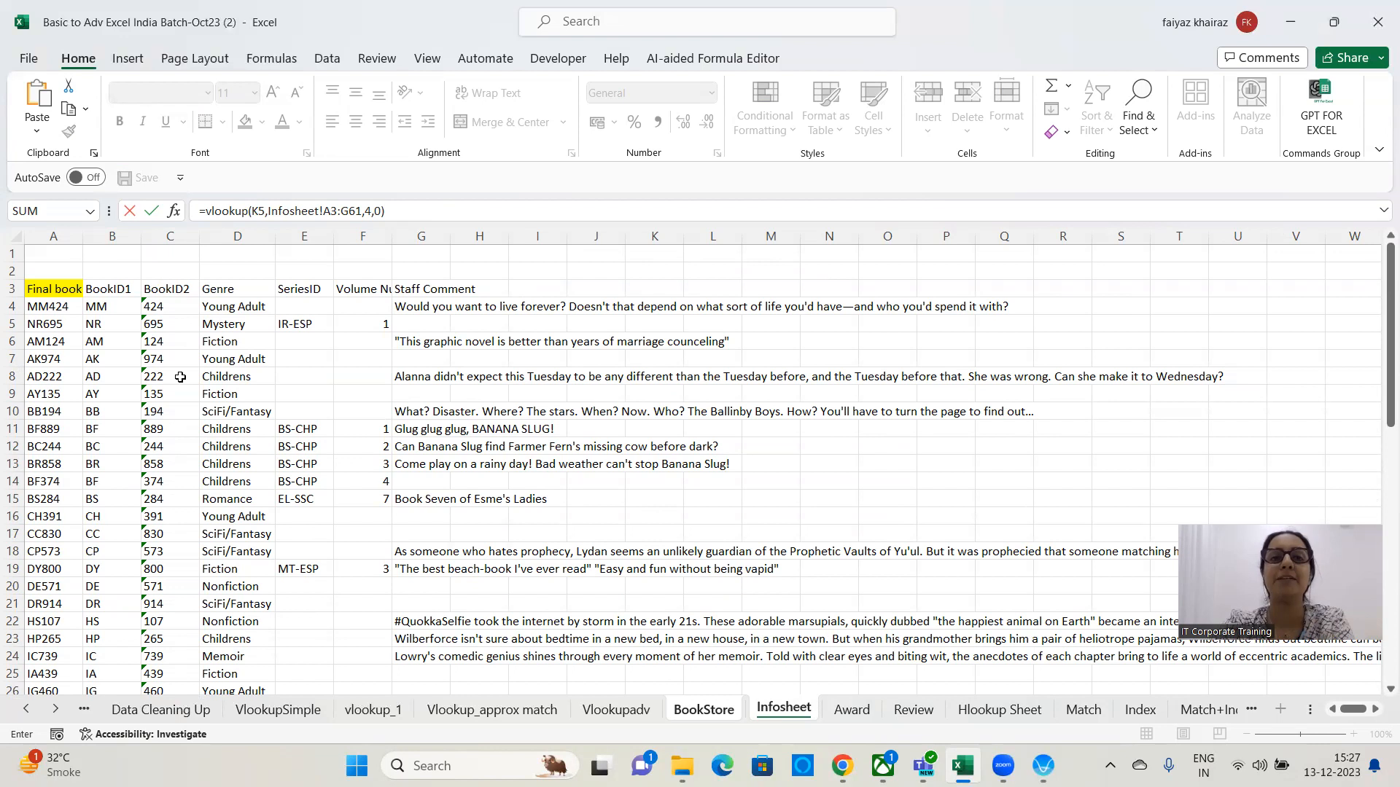
key("Return")
key("Return")
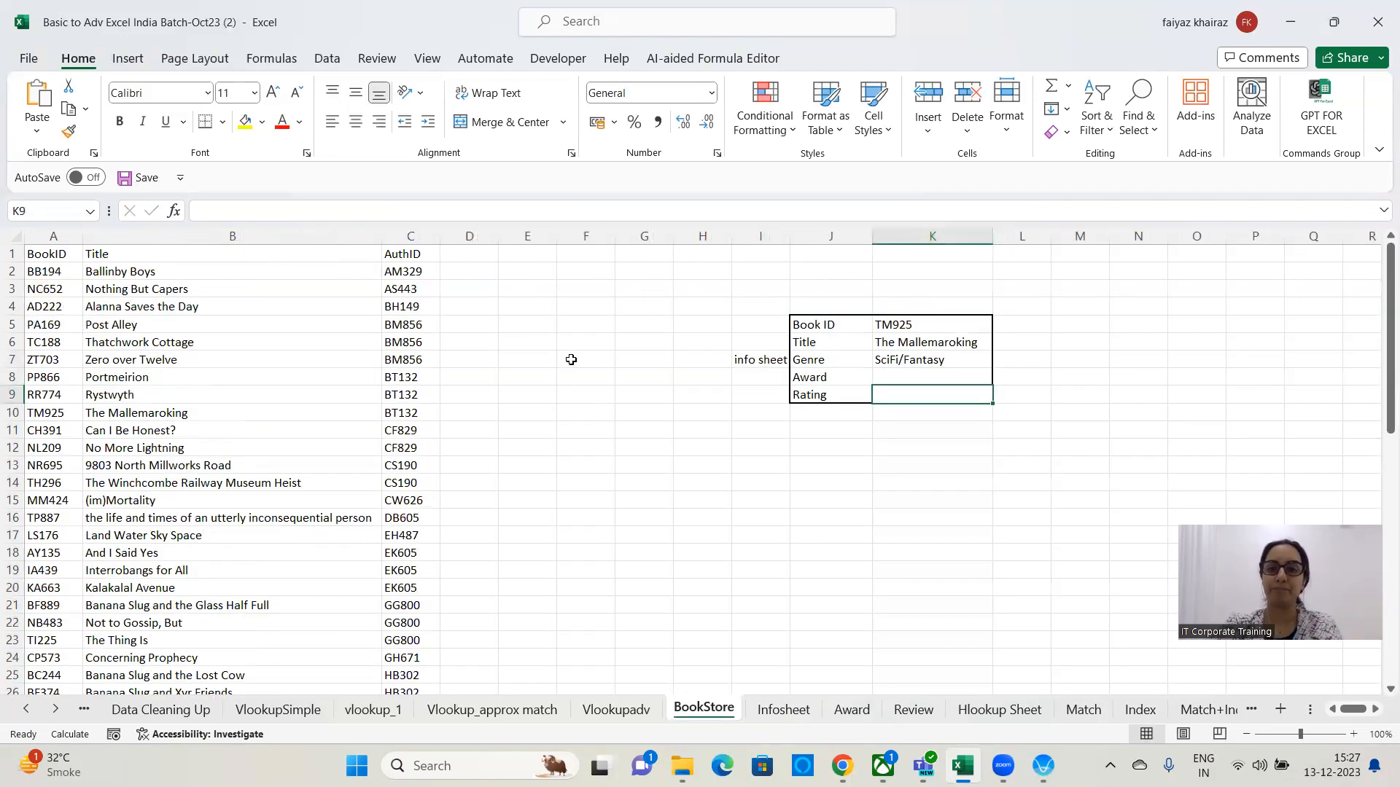
Check the Genre formula, then start a new VLOOKUP in L7 with K5 as lookup value.
left_click(965, 365)
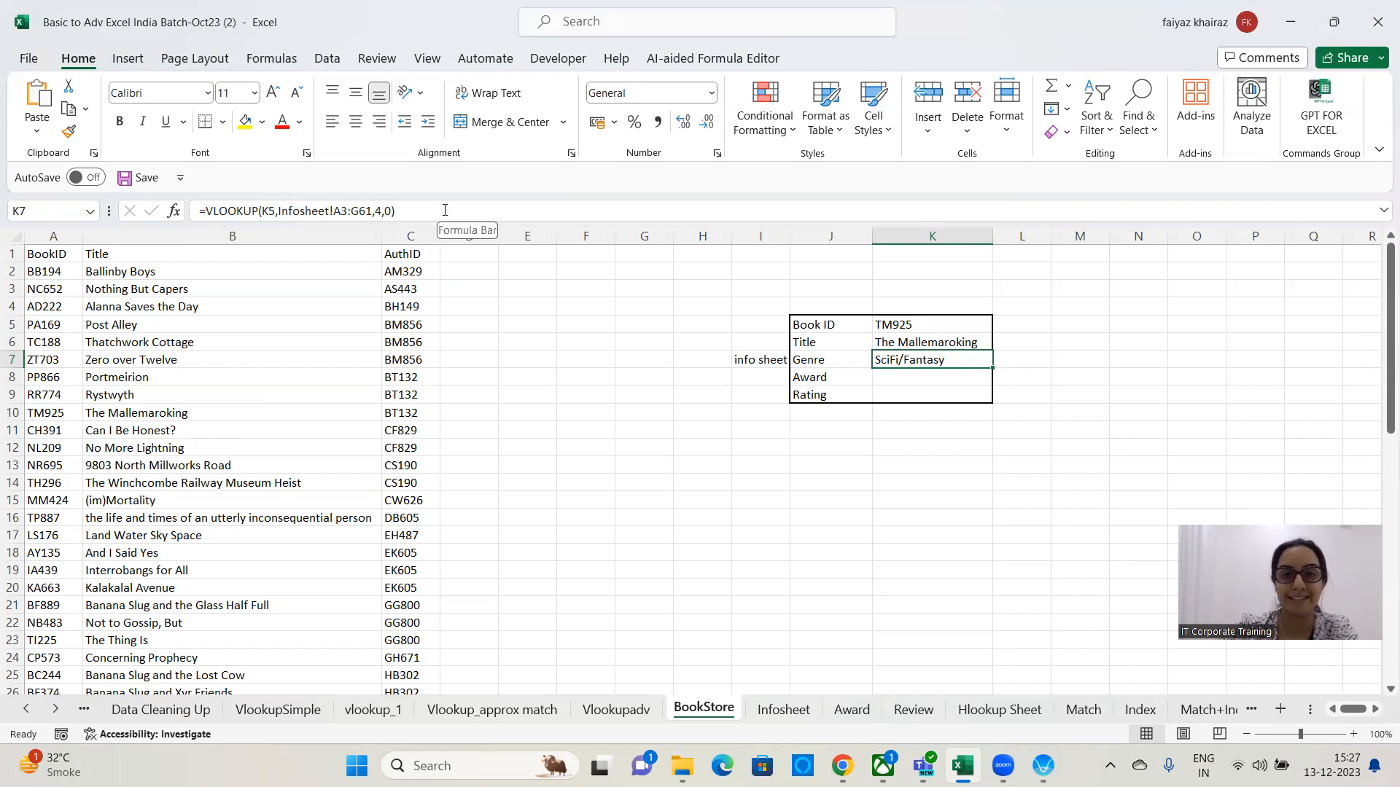
left_click(1032, 356)
type("=vlookup(")
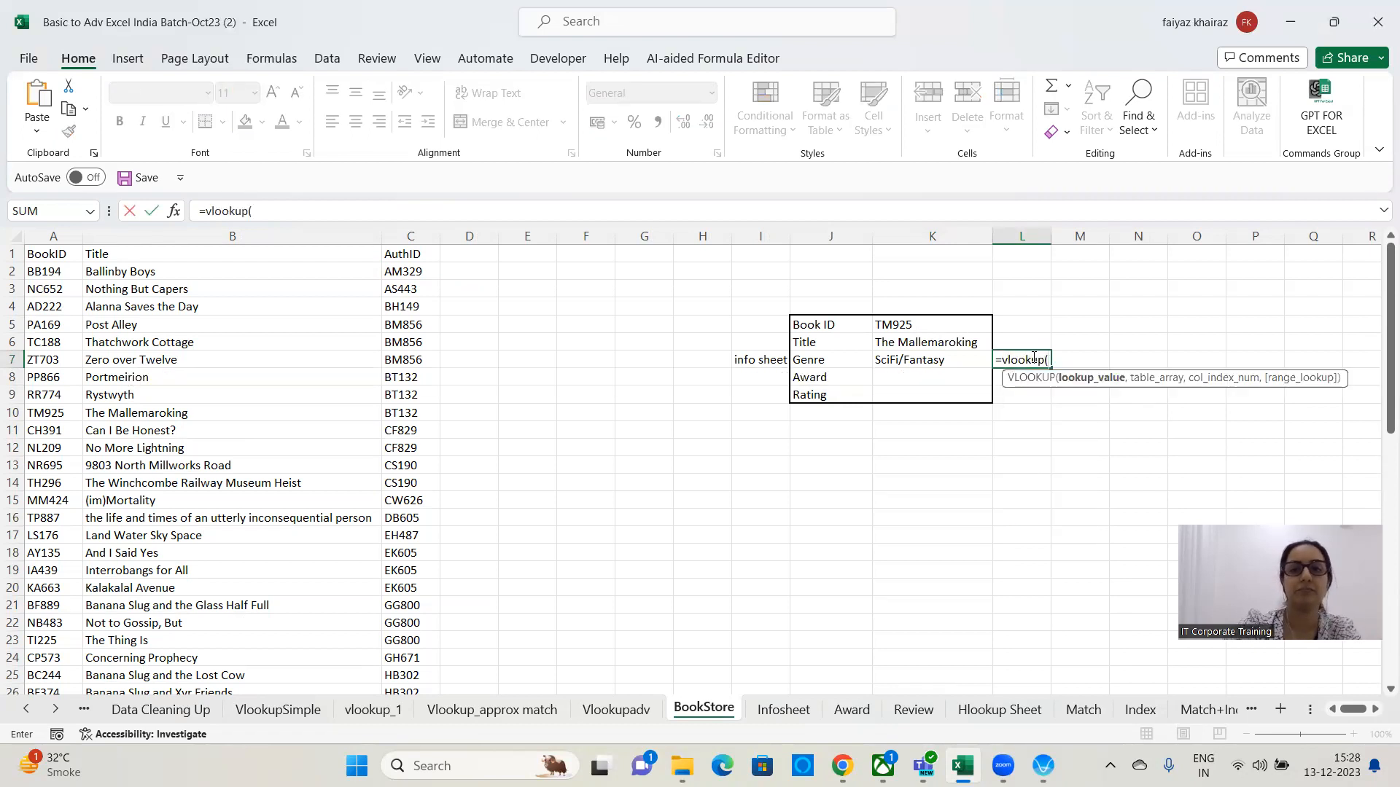
left_click(928, 327)
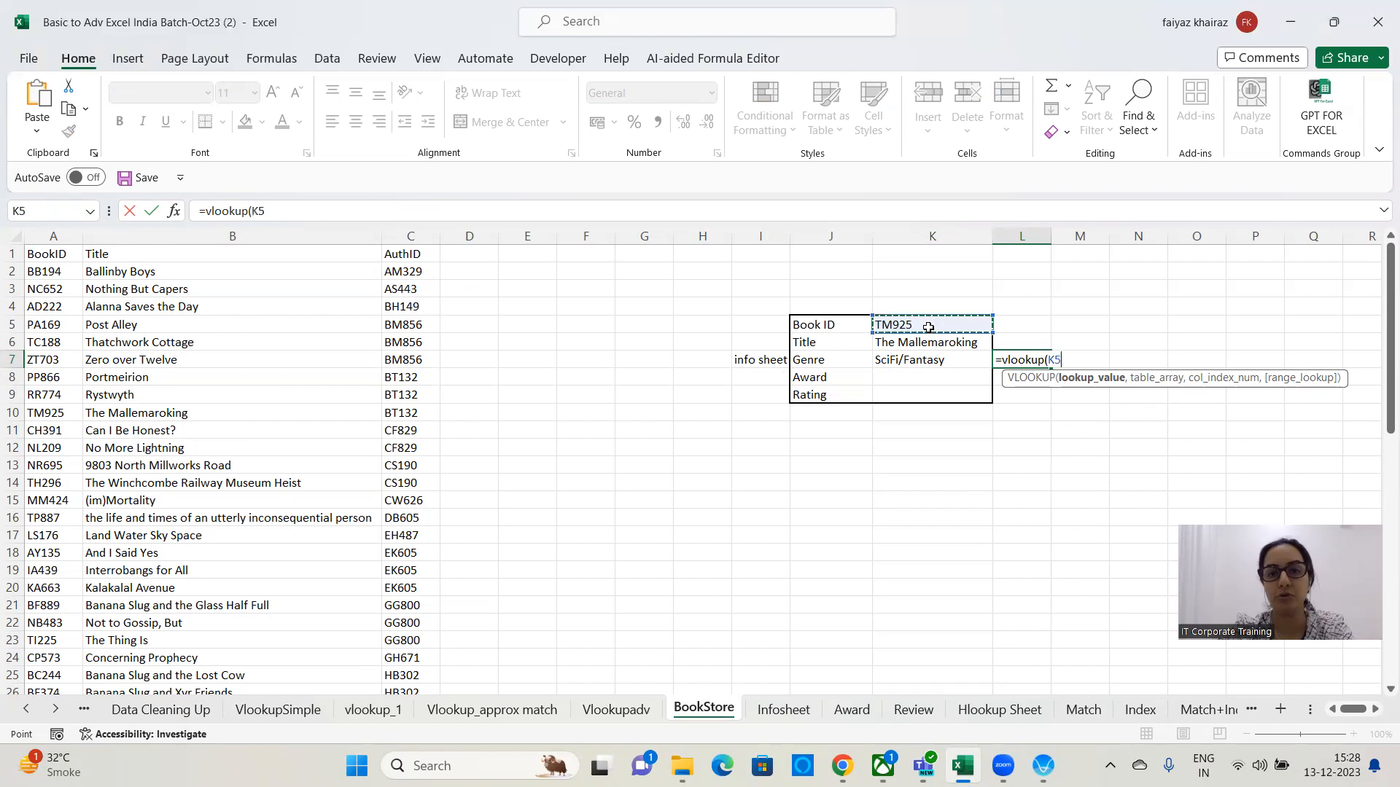
type(",")
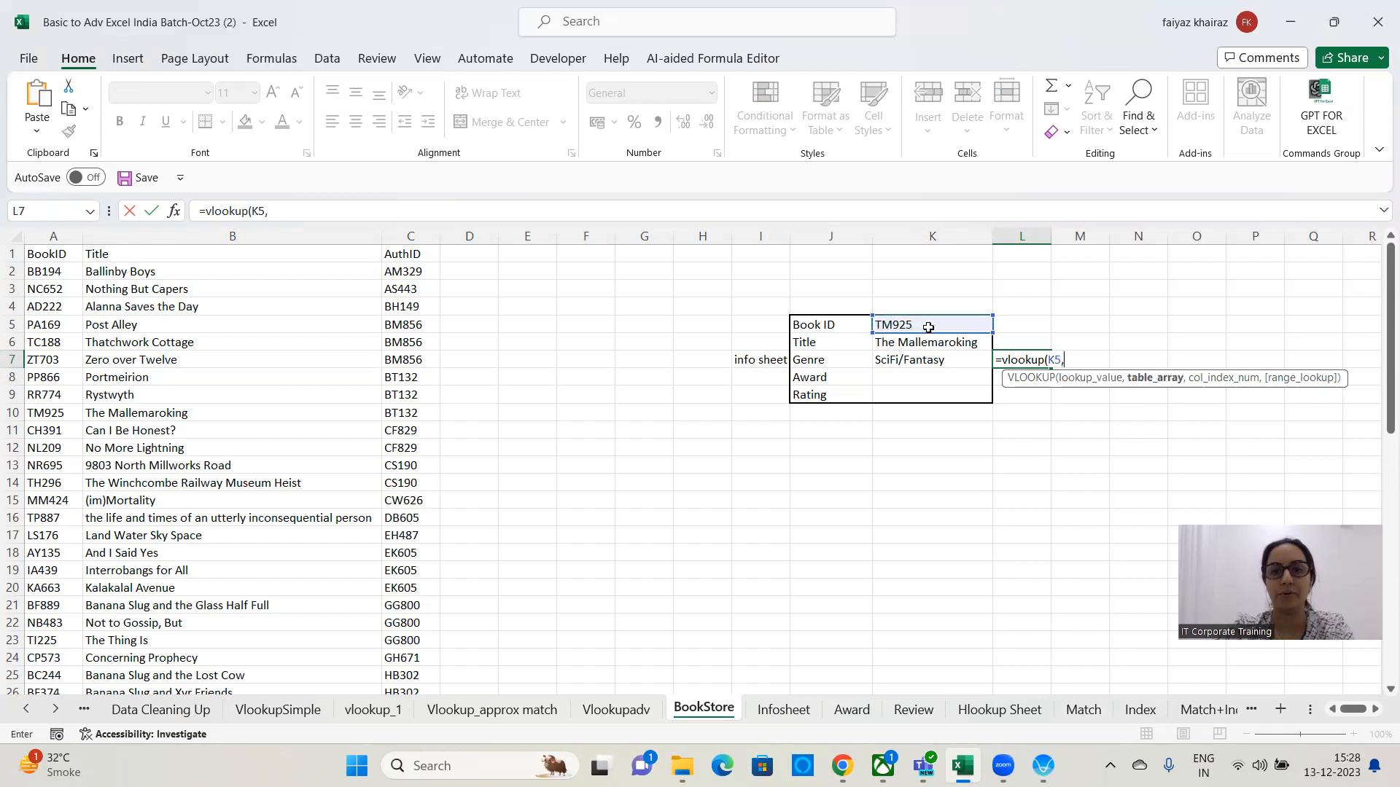
Try to complete the L7 VLOOKUP with Infosheet!A3:N61 as table array, column index 4 and exact match 0, then abandon the entry.
left_click(782, 709)
left_click_drag(53, 288, 805, 722)
type(",")
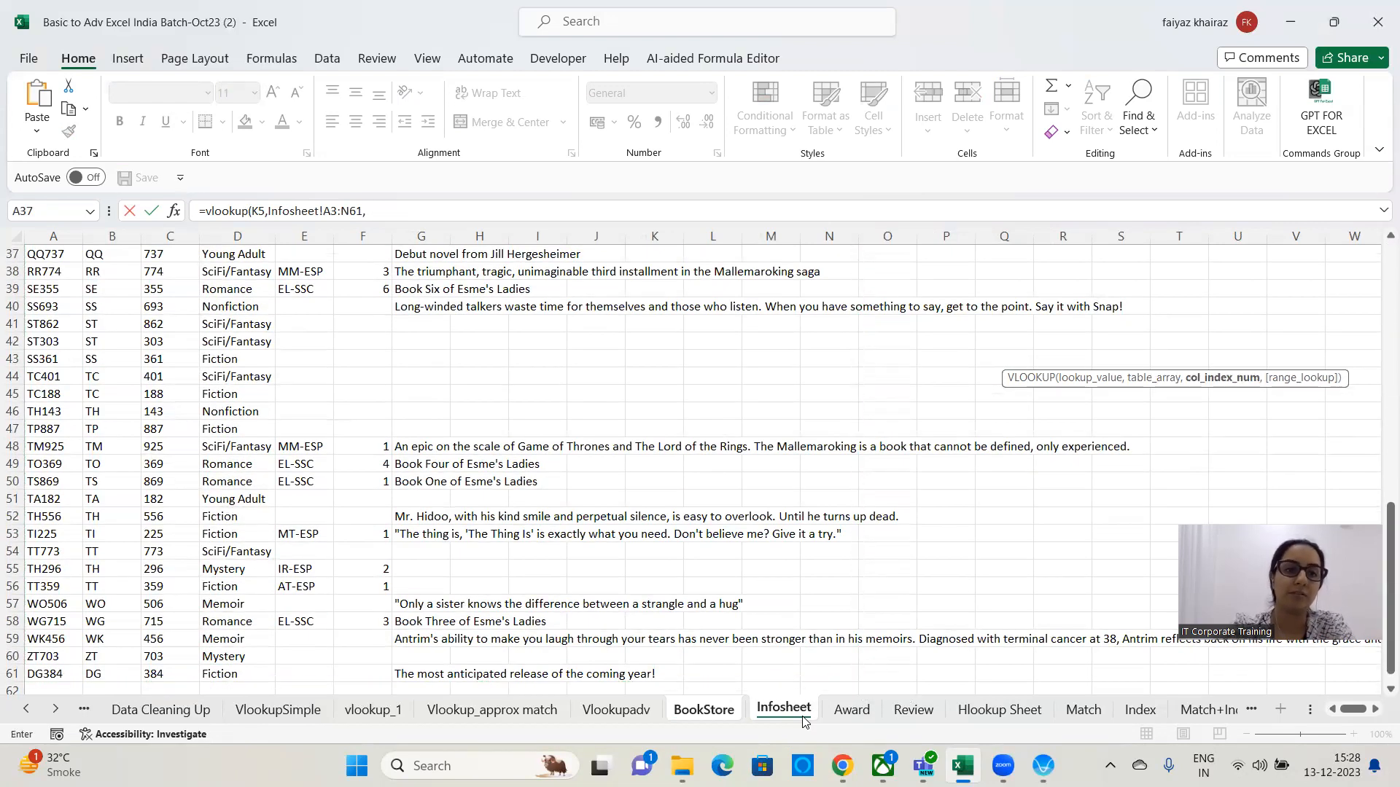
left_click(719, 710)
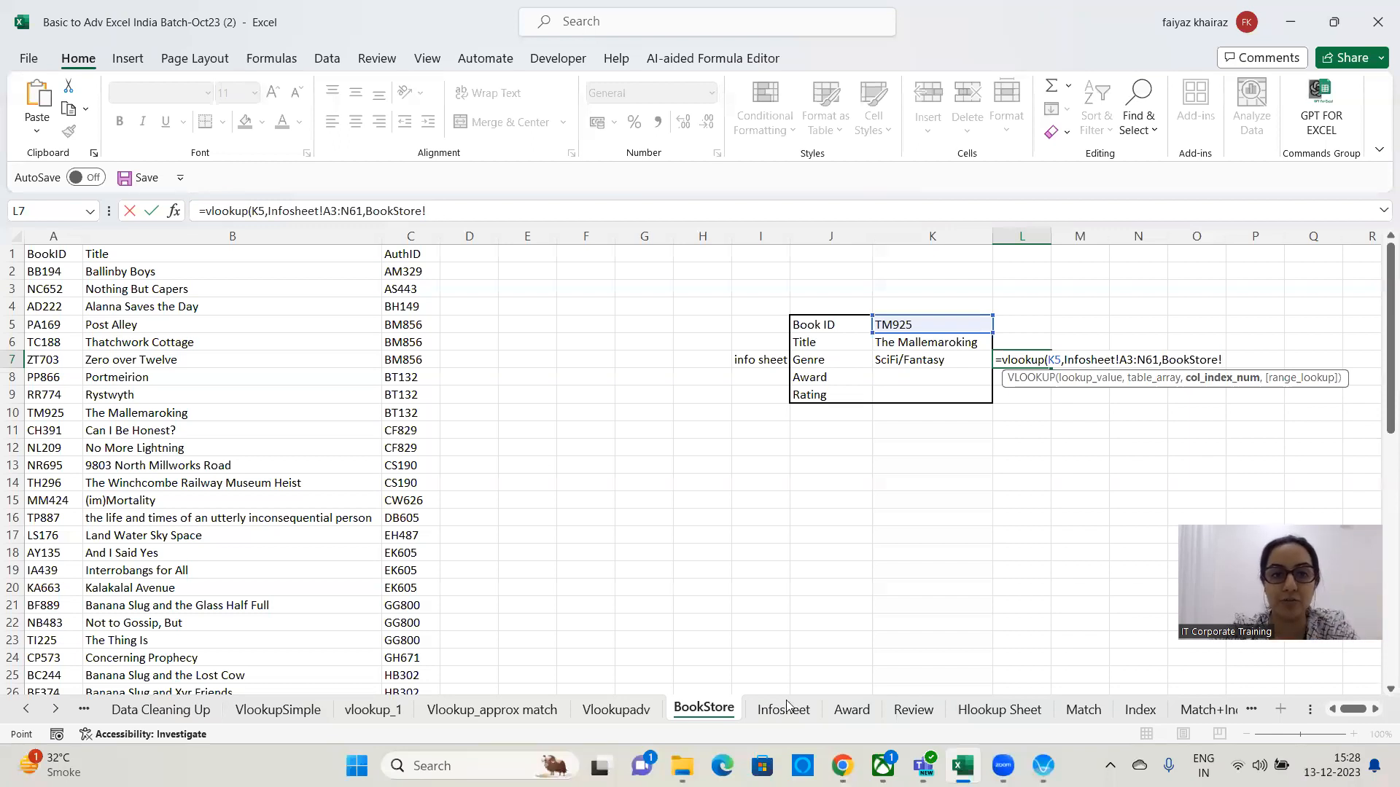
left_click(784, 709)
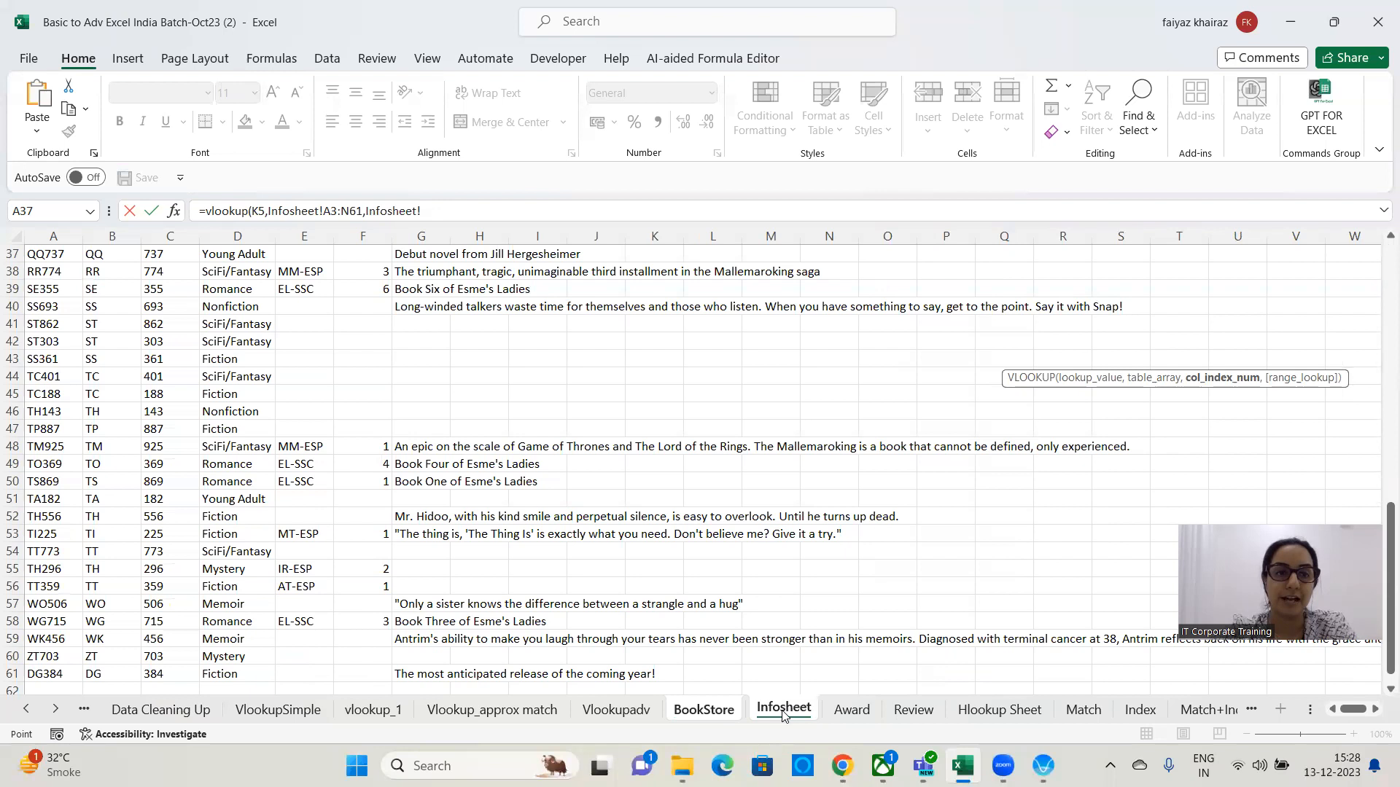
type("5")
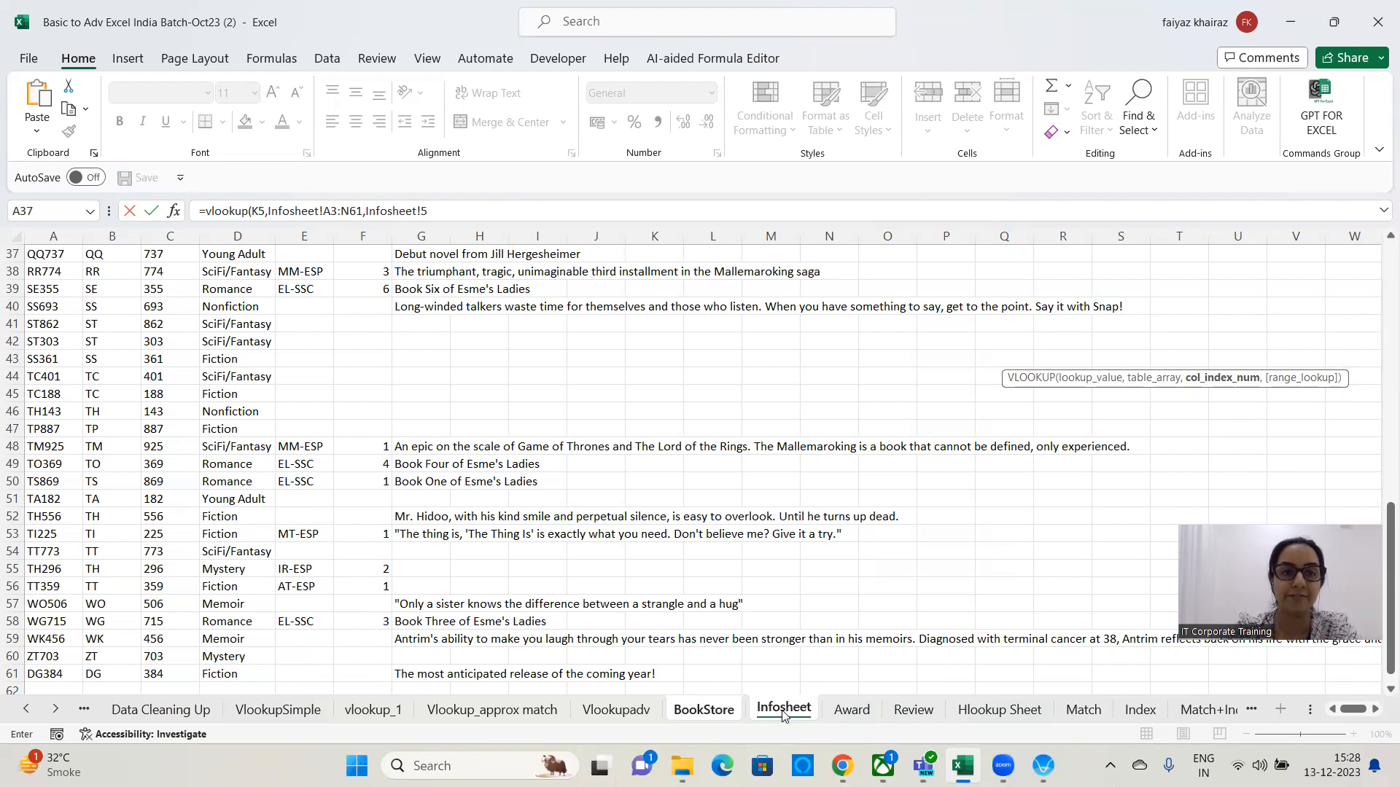
key("BackSpace")
type("4")
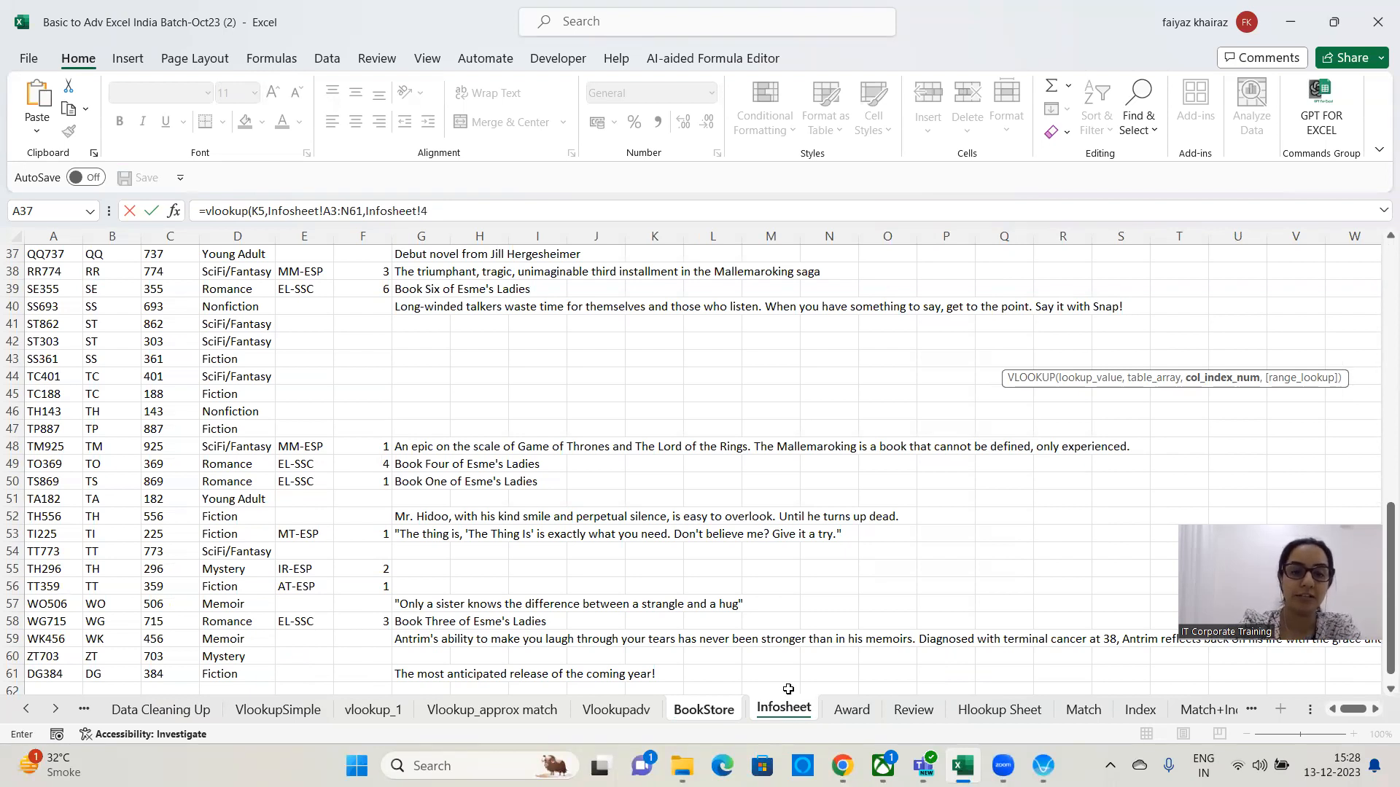
type(",0")
key("Return")
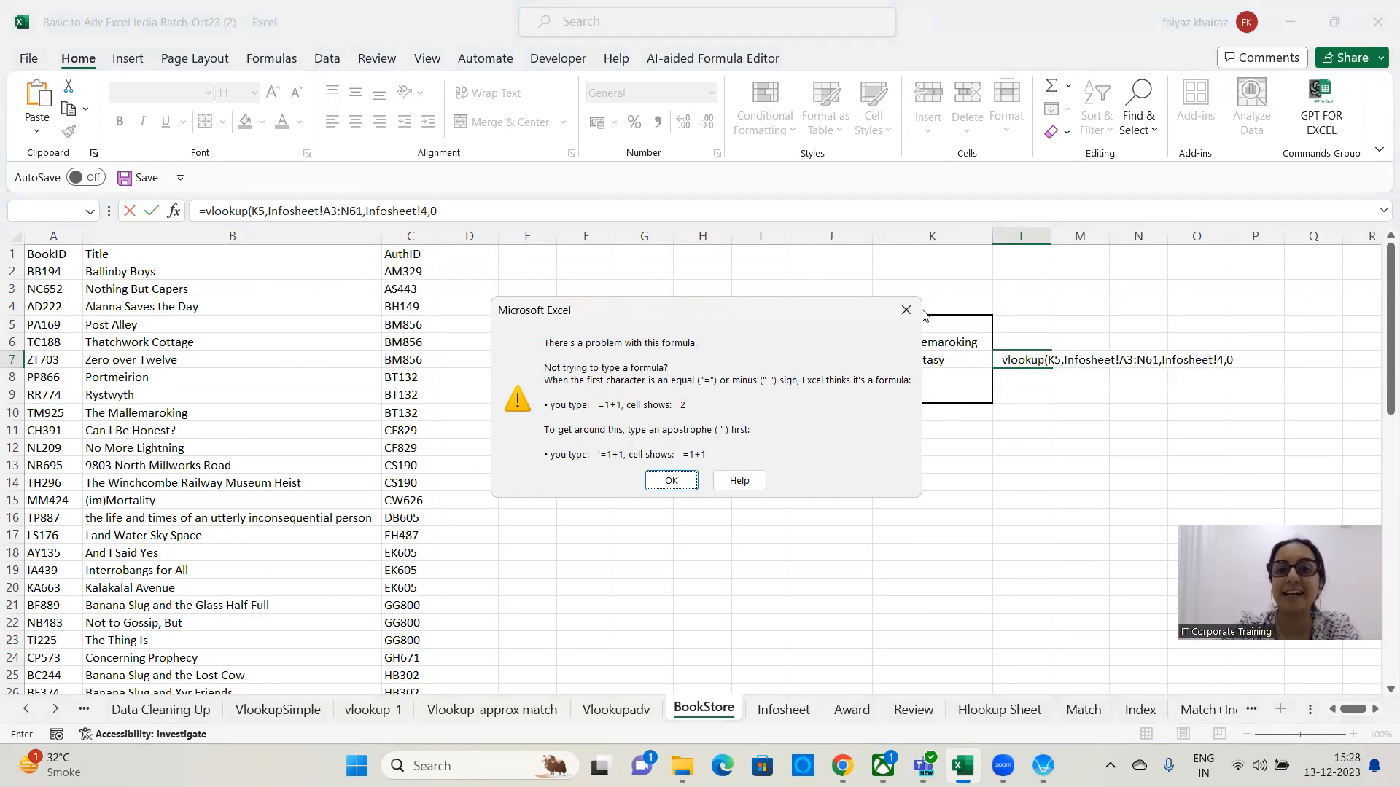
key("Return")
key("Escape")
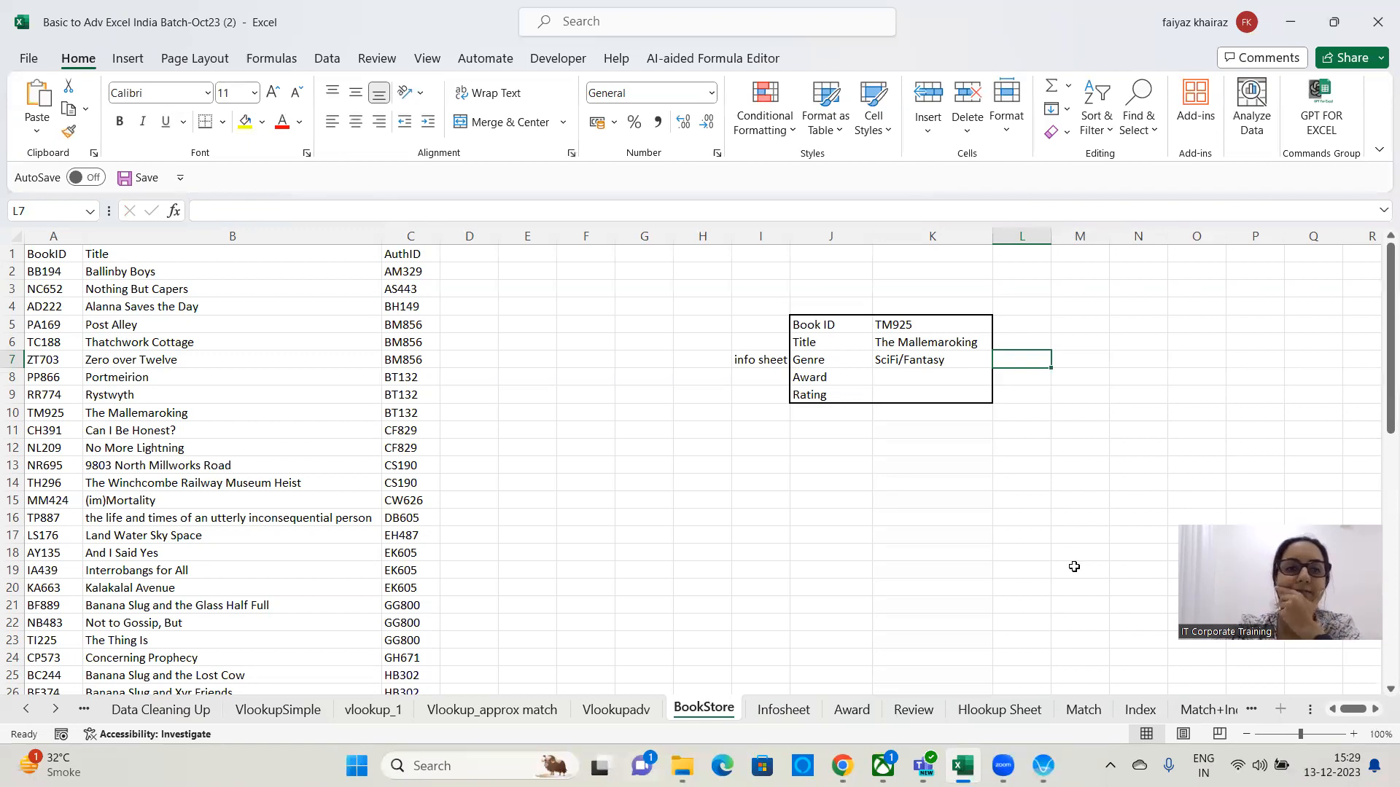
Review the Genre VLOOKUP formula in K7, then move to K8 for the Award lookup.
left_click(932, 361)
left_click_drag(423, 213, 53, 188)
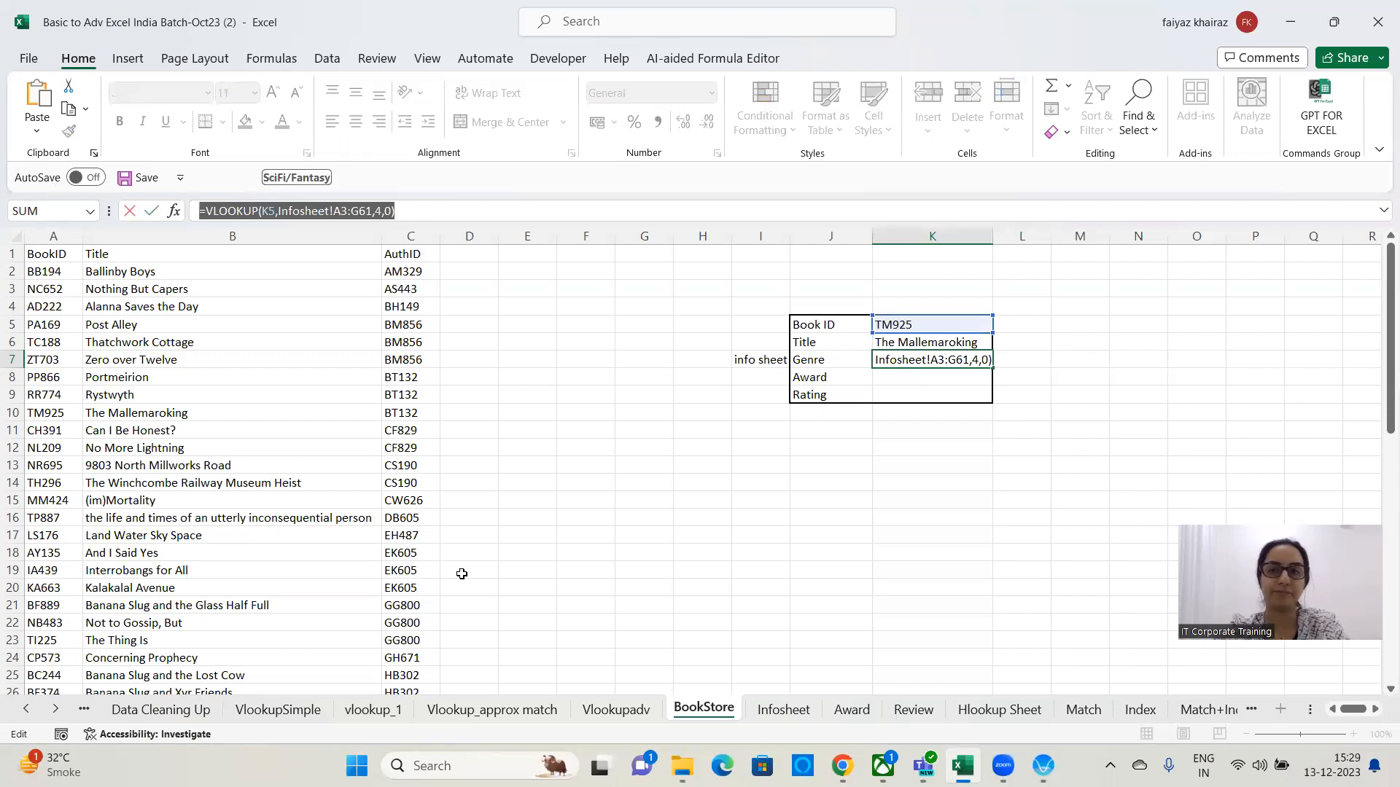
left_click(978, 426)
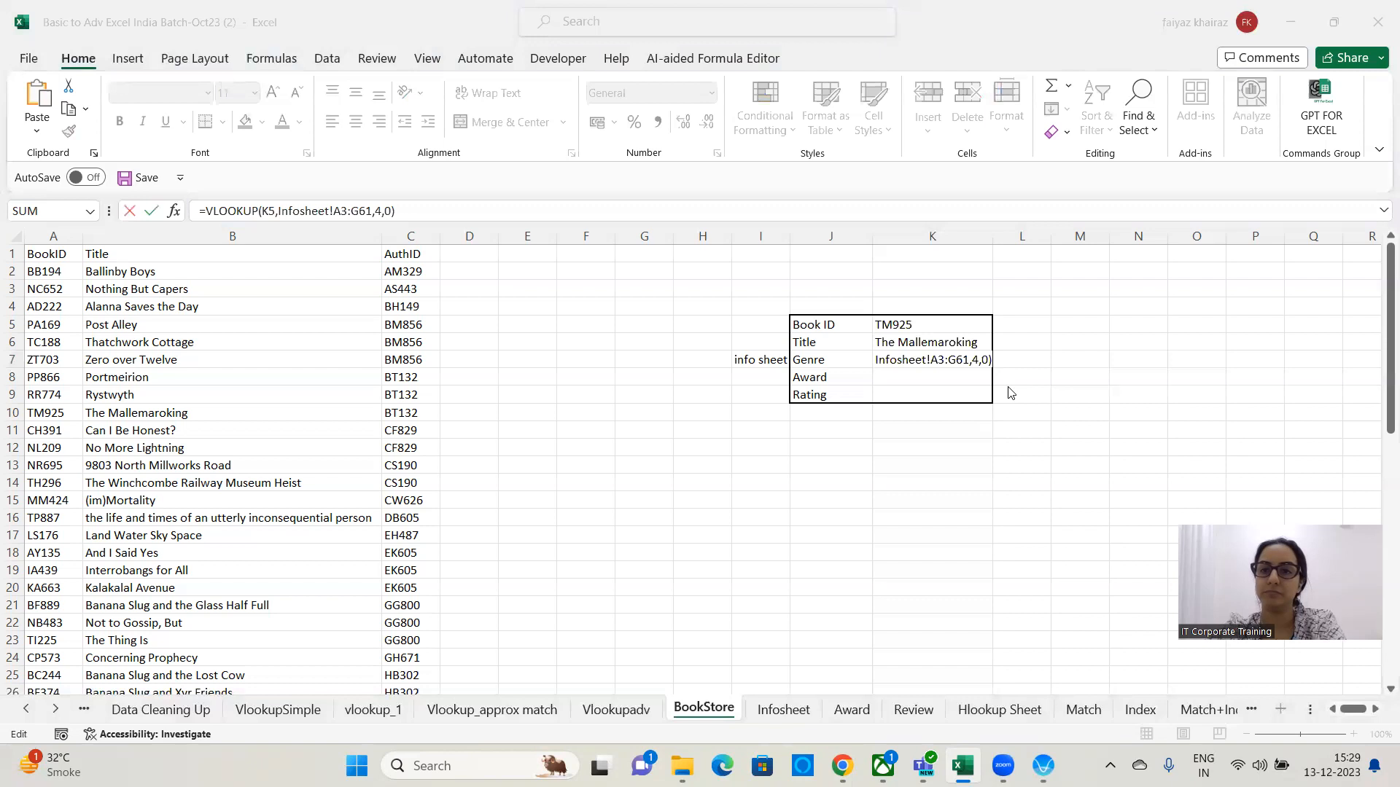
left_click(924, 458)
key("ctrl+Return")
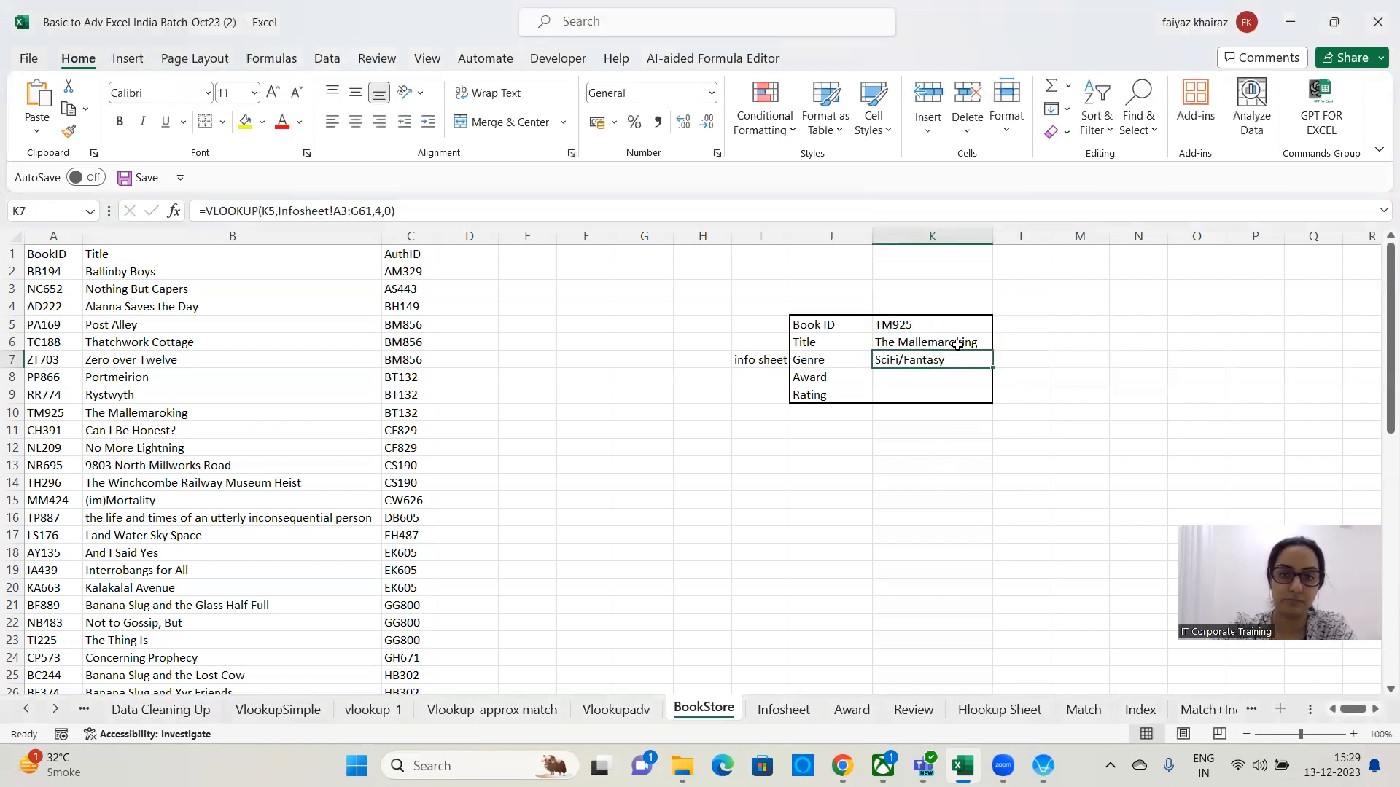
left_click(942, 378)
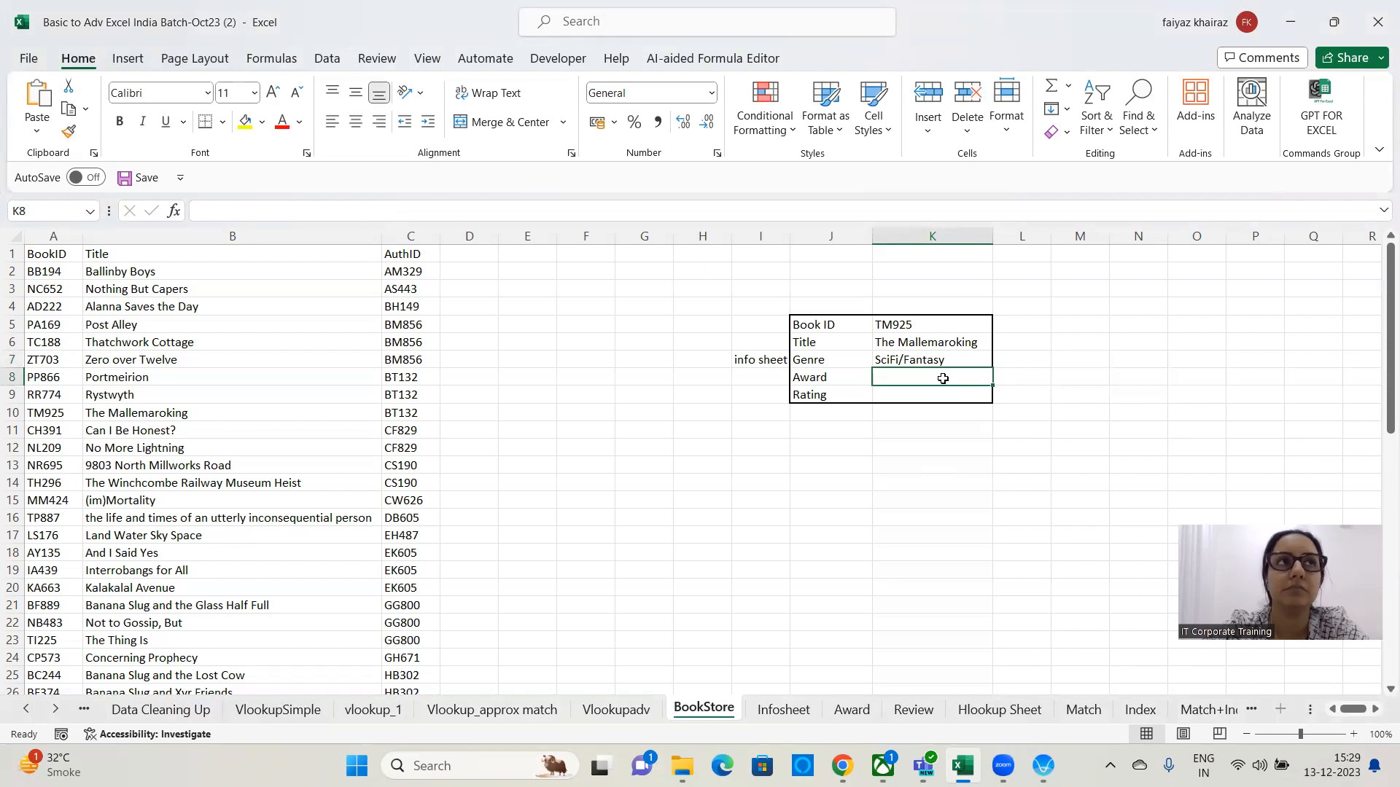
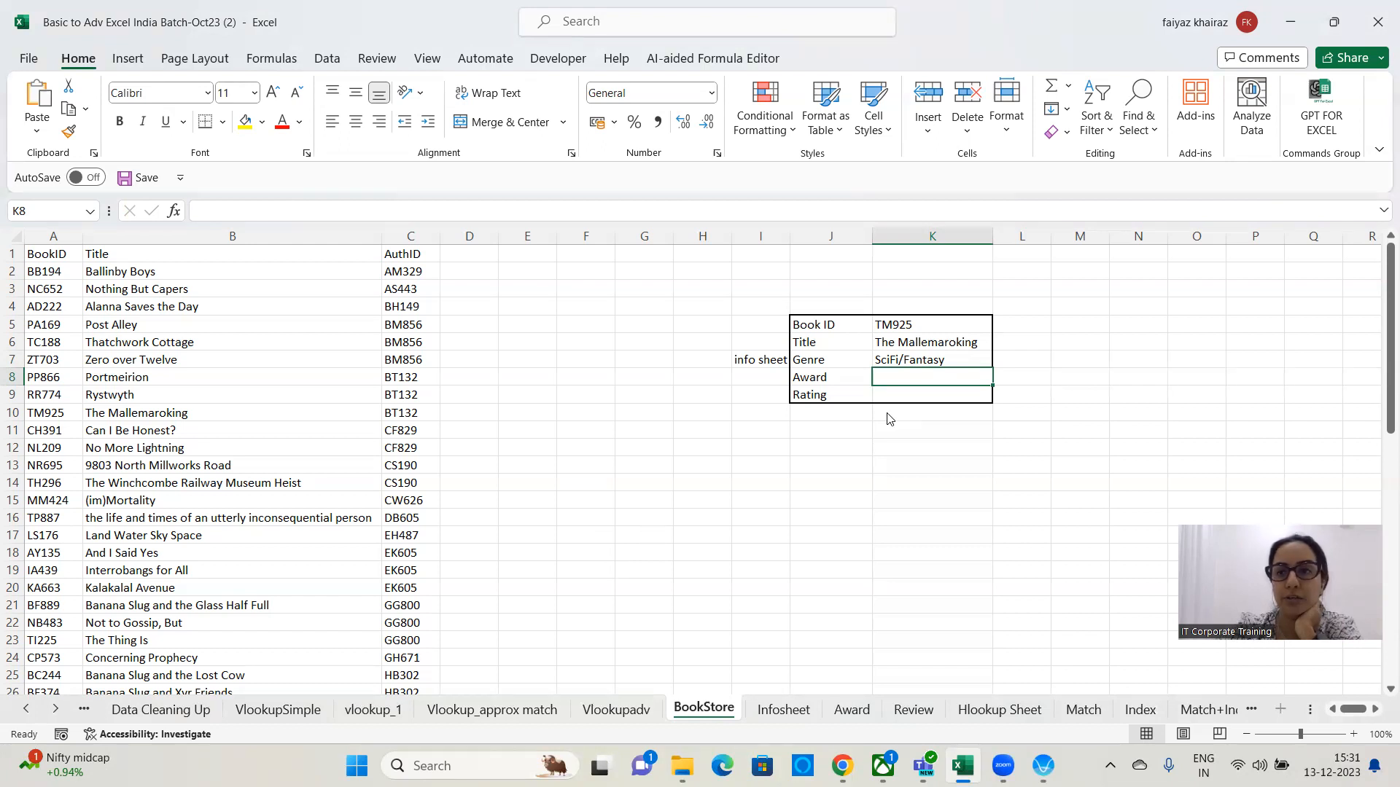
Compare the Award sheet's titles and award names with the BookStore lookup form and book list.
left_click(853, 711)
left_click(751, 426)
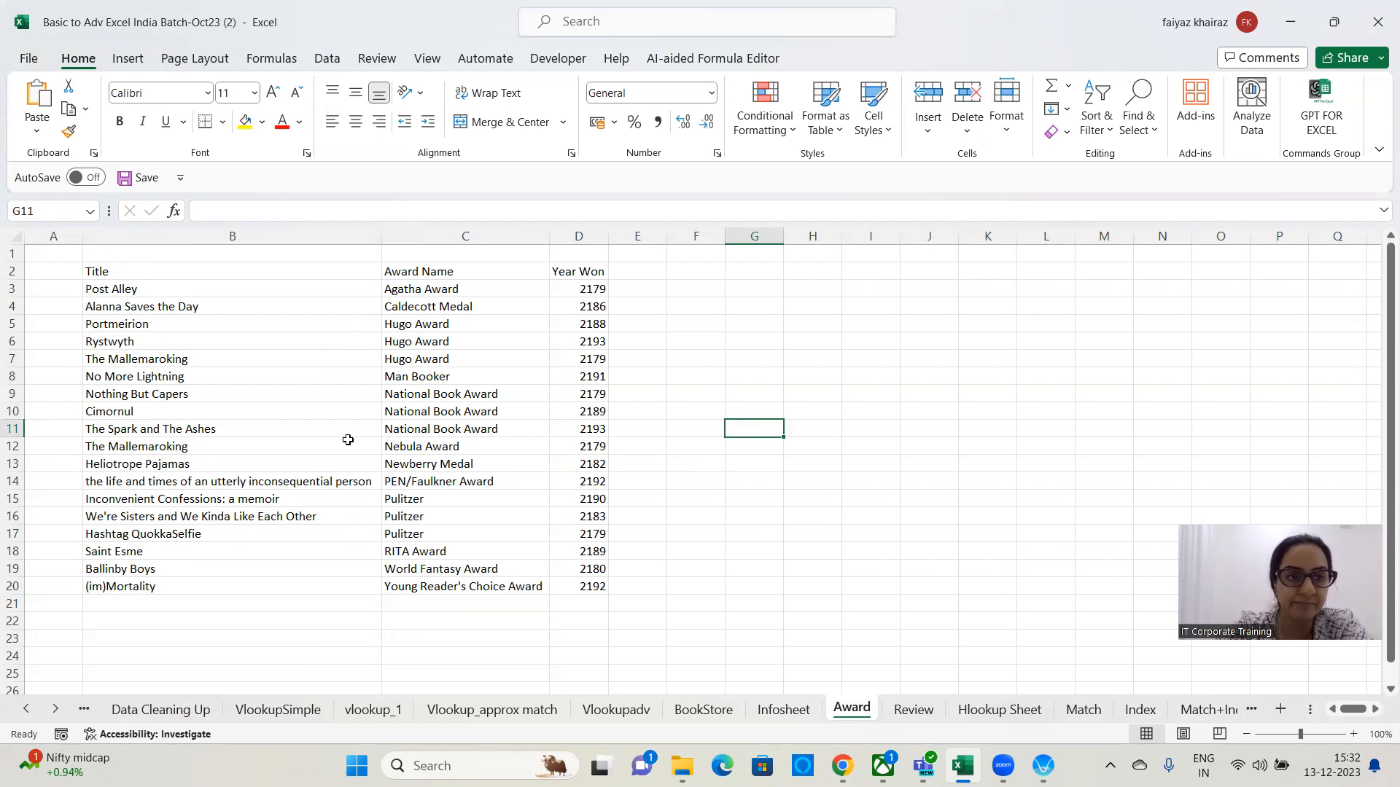
key("ctrl+Page_Up")
key("ctrl+Page_Up")
scroll(275, 439, "up", 14)
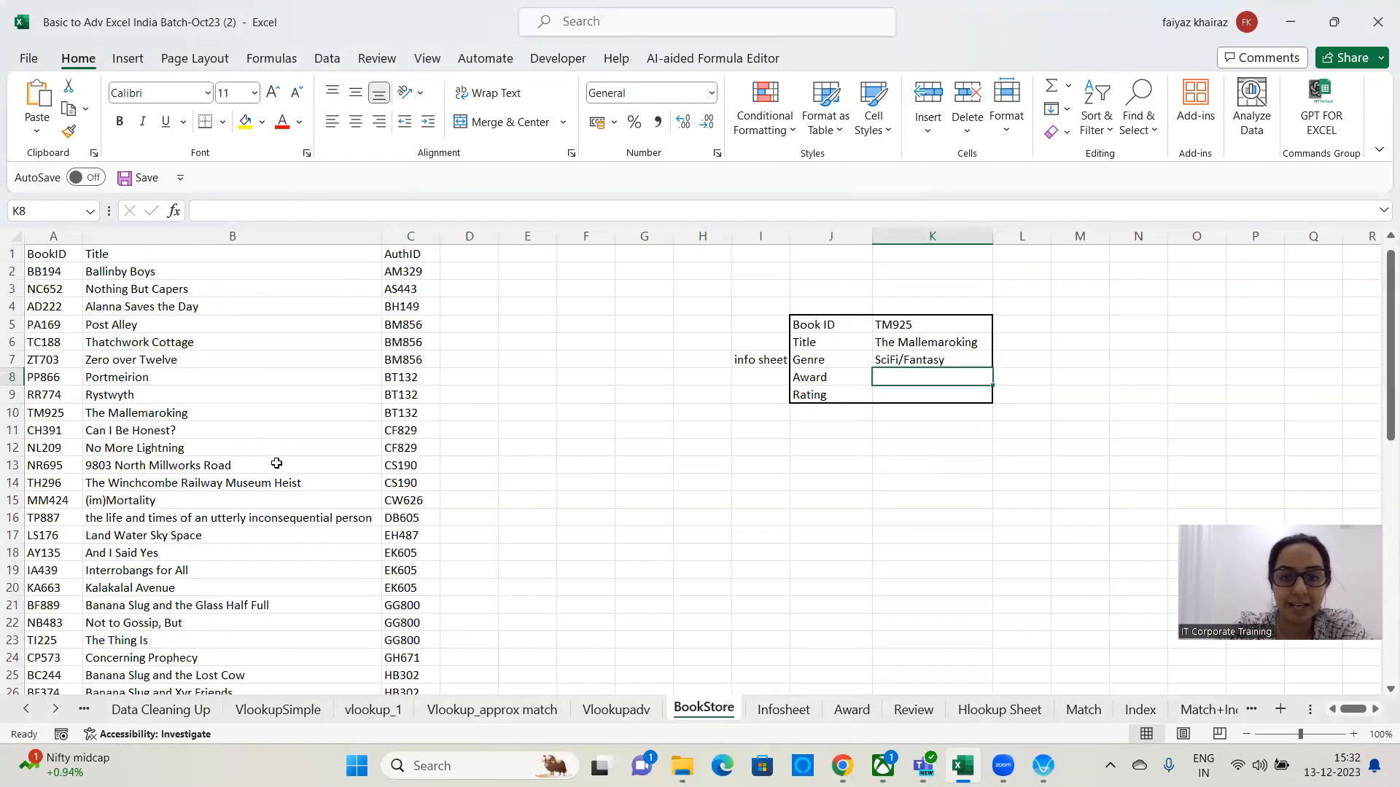
left_click(867, 713)
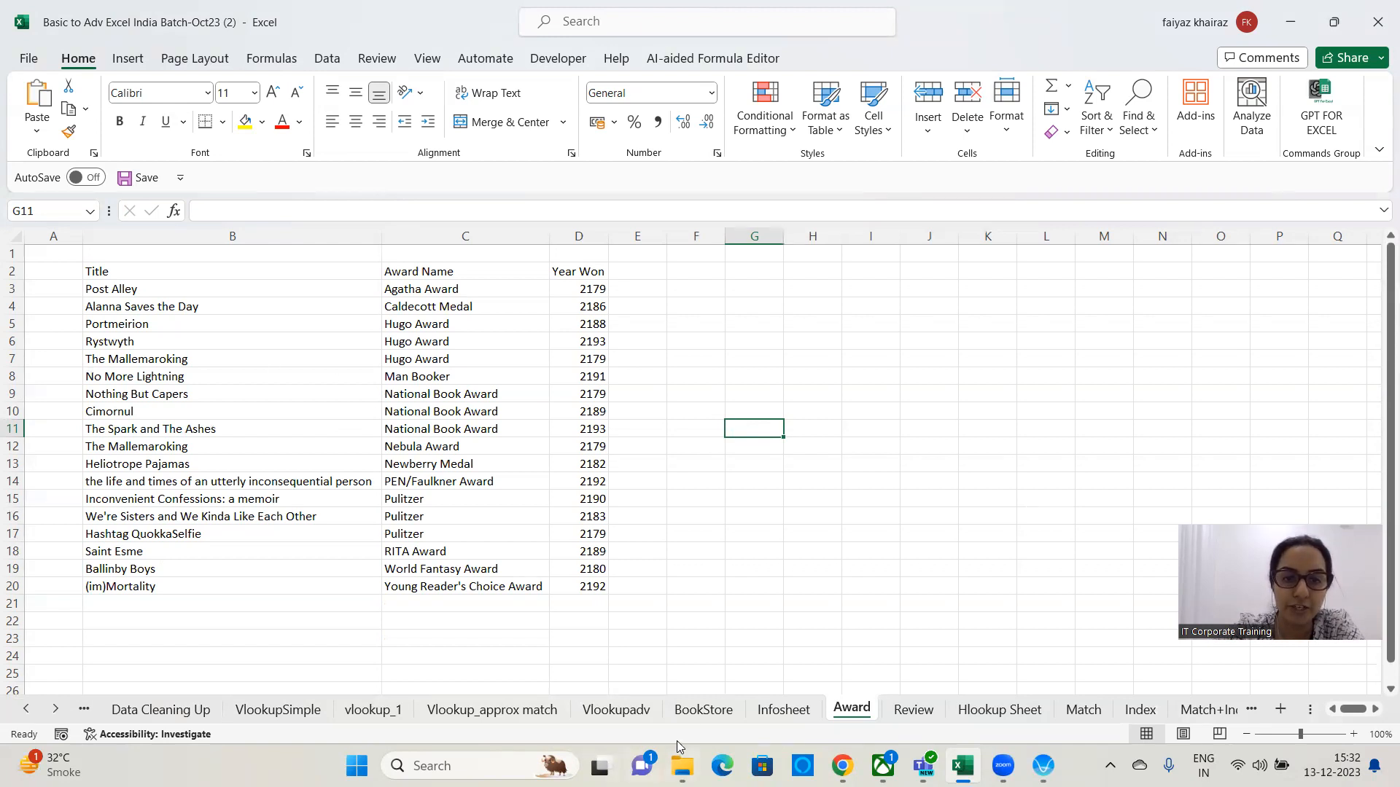
left_click(696, 711)
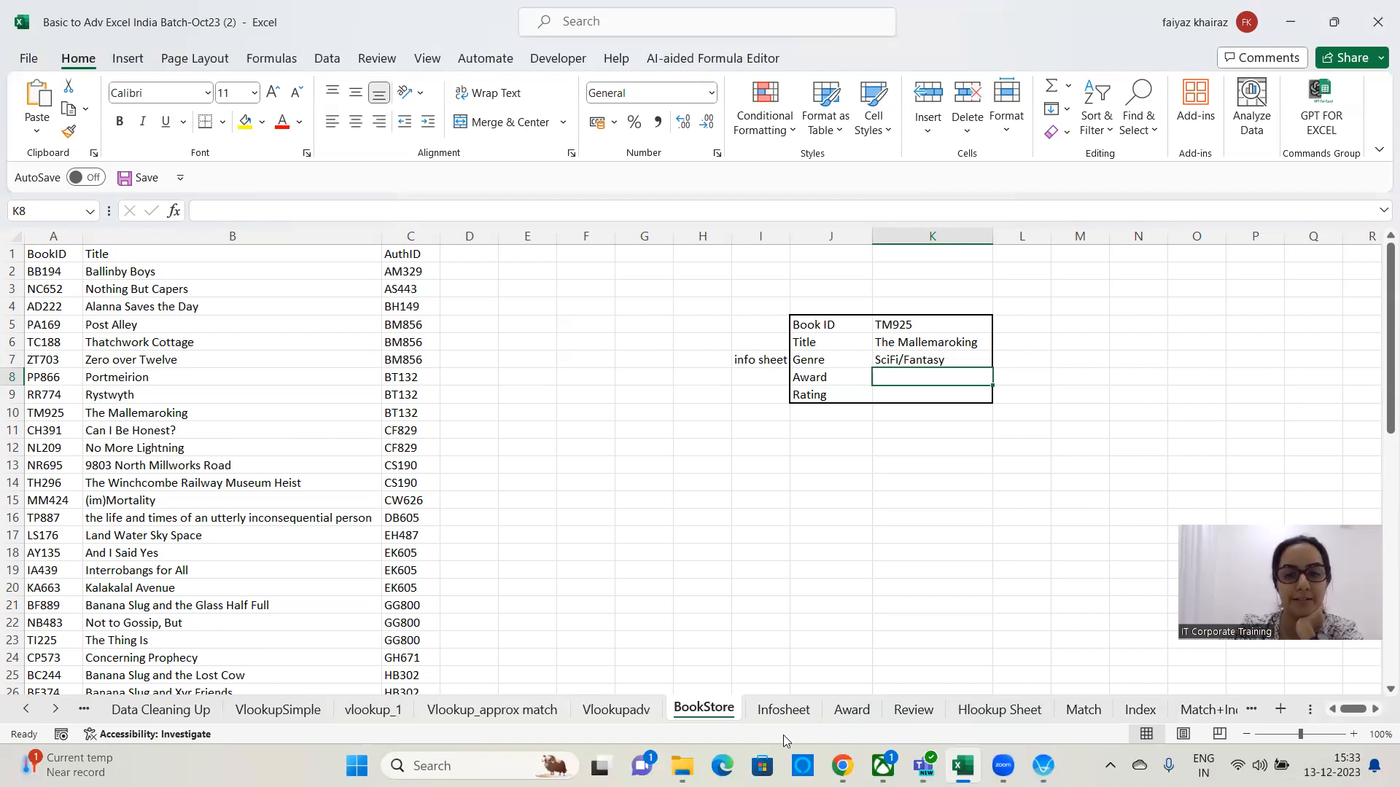
left_click(853, 711)
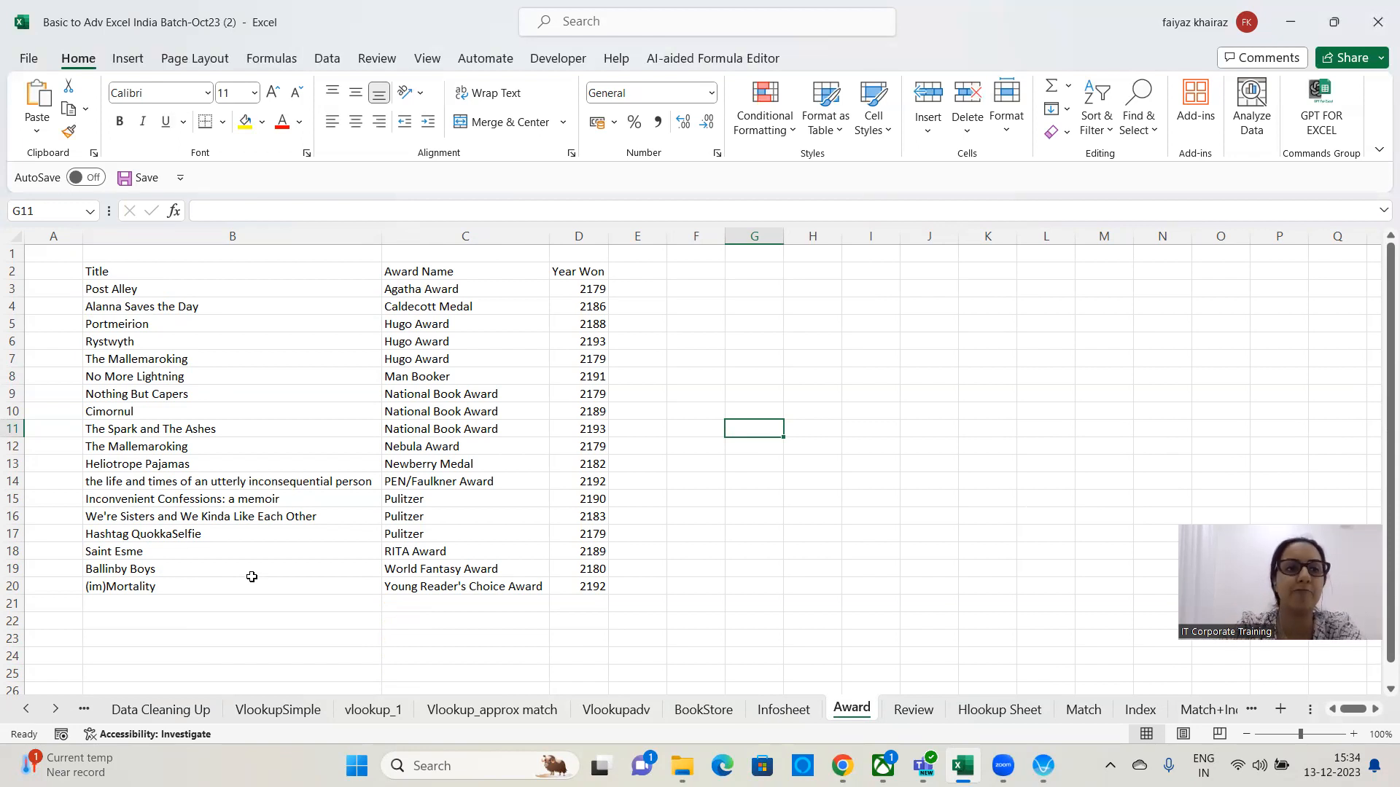
left_click_drag(260, 289, 275, 605)
left_click(275, 638)
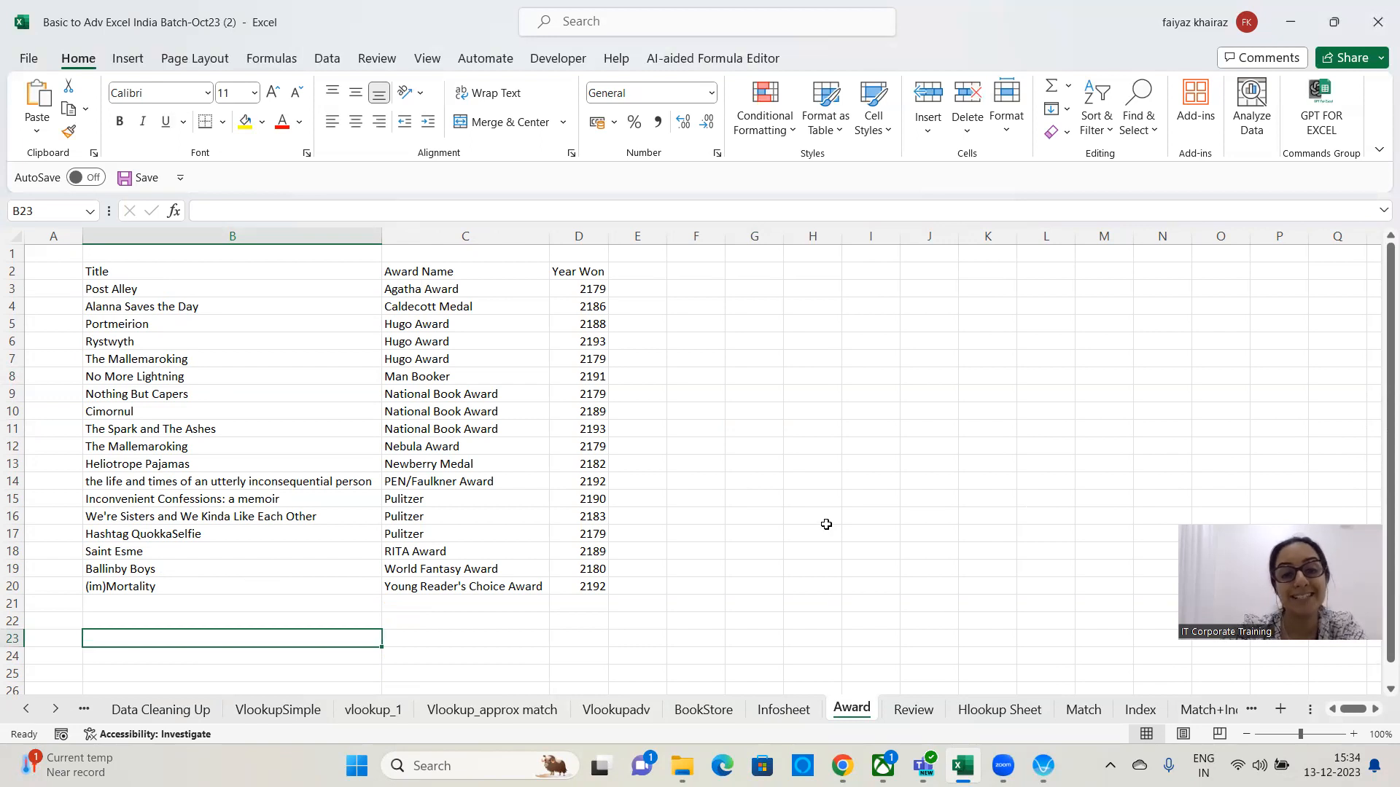
Browse the BookStore book list down to its last row and cross-check it against the Award sheet.
left_click(707, 716)
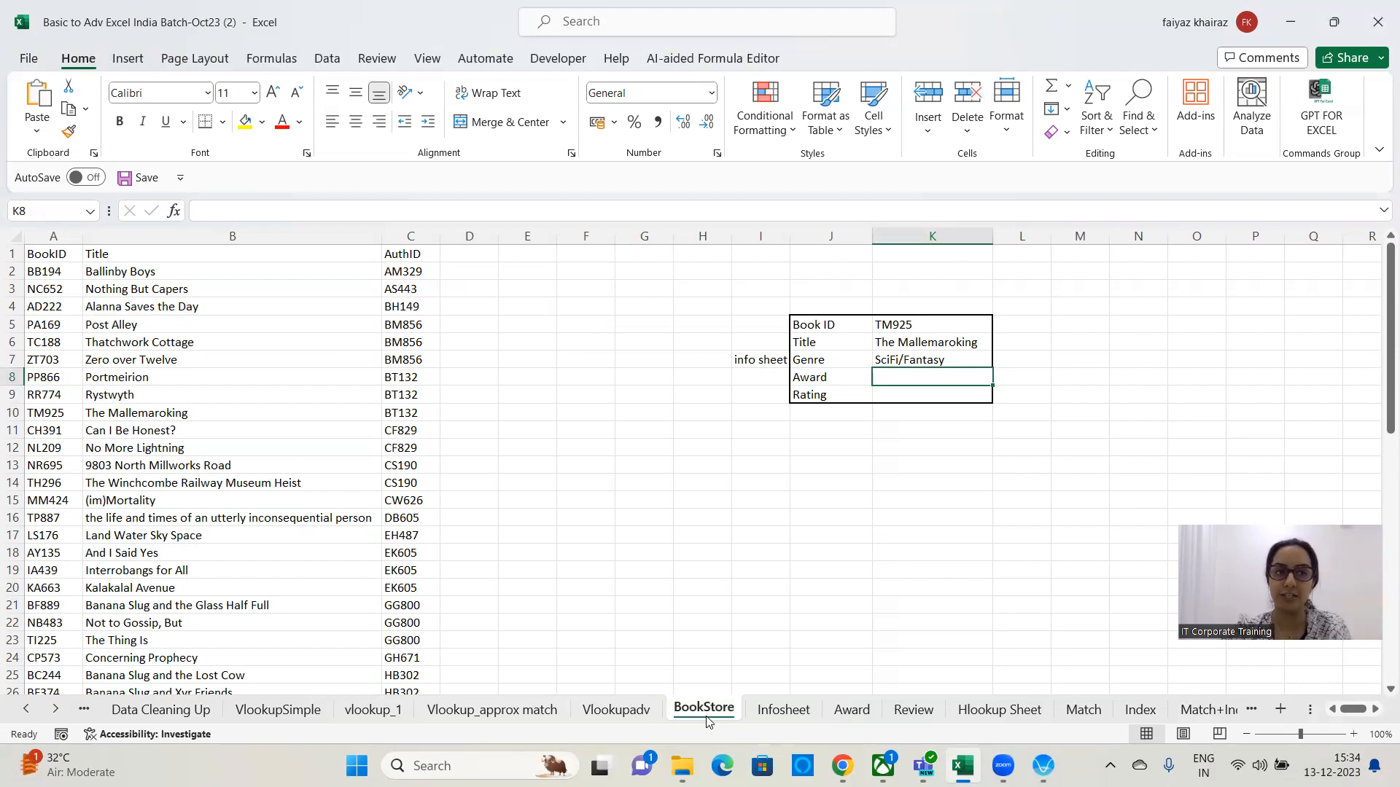
left_click(861, 716)
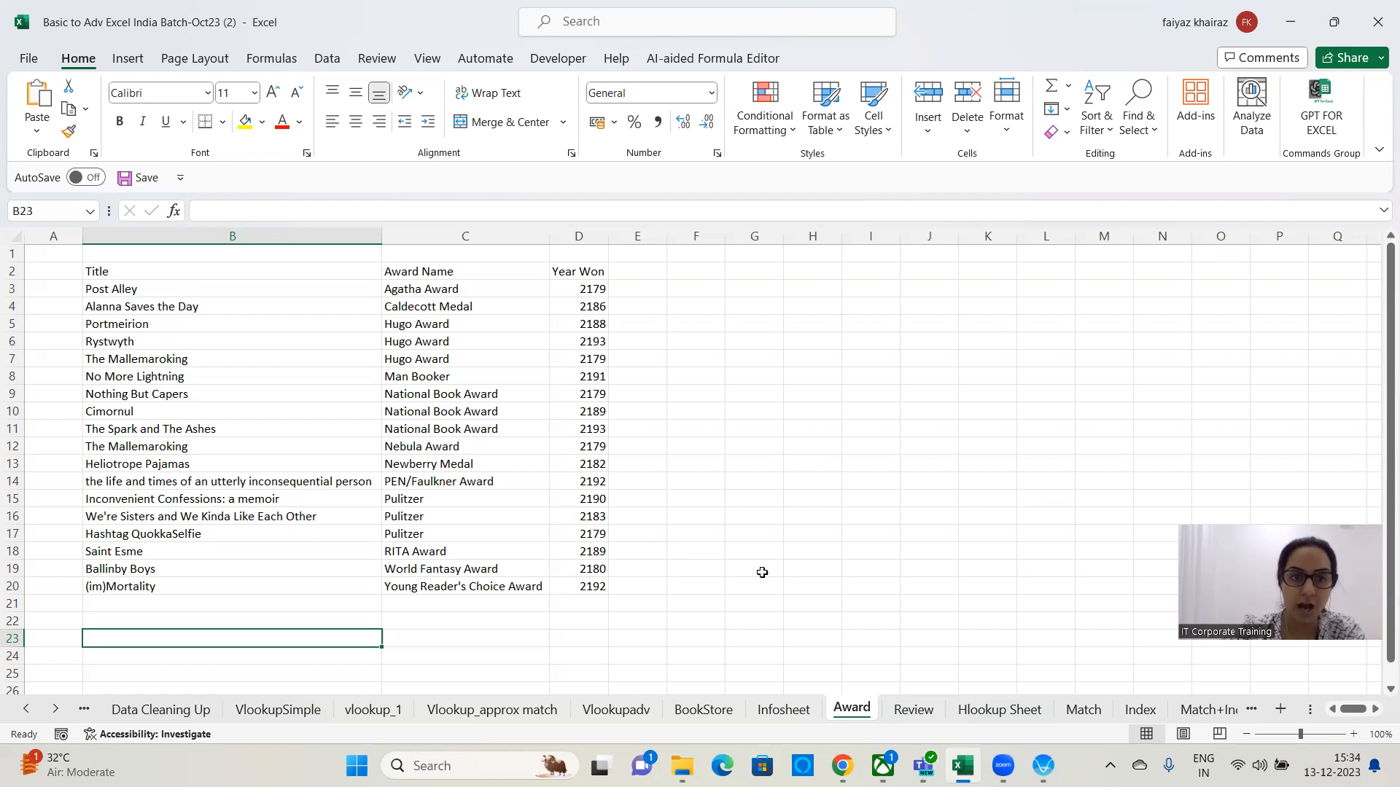
left_click(696, 718)
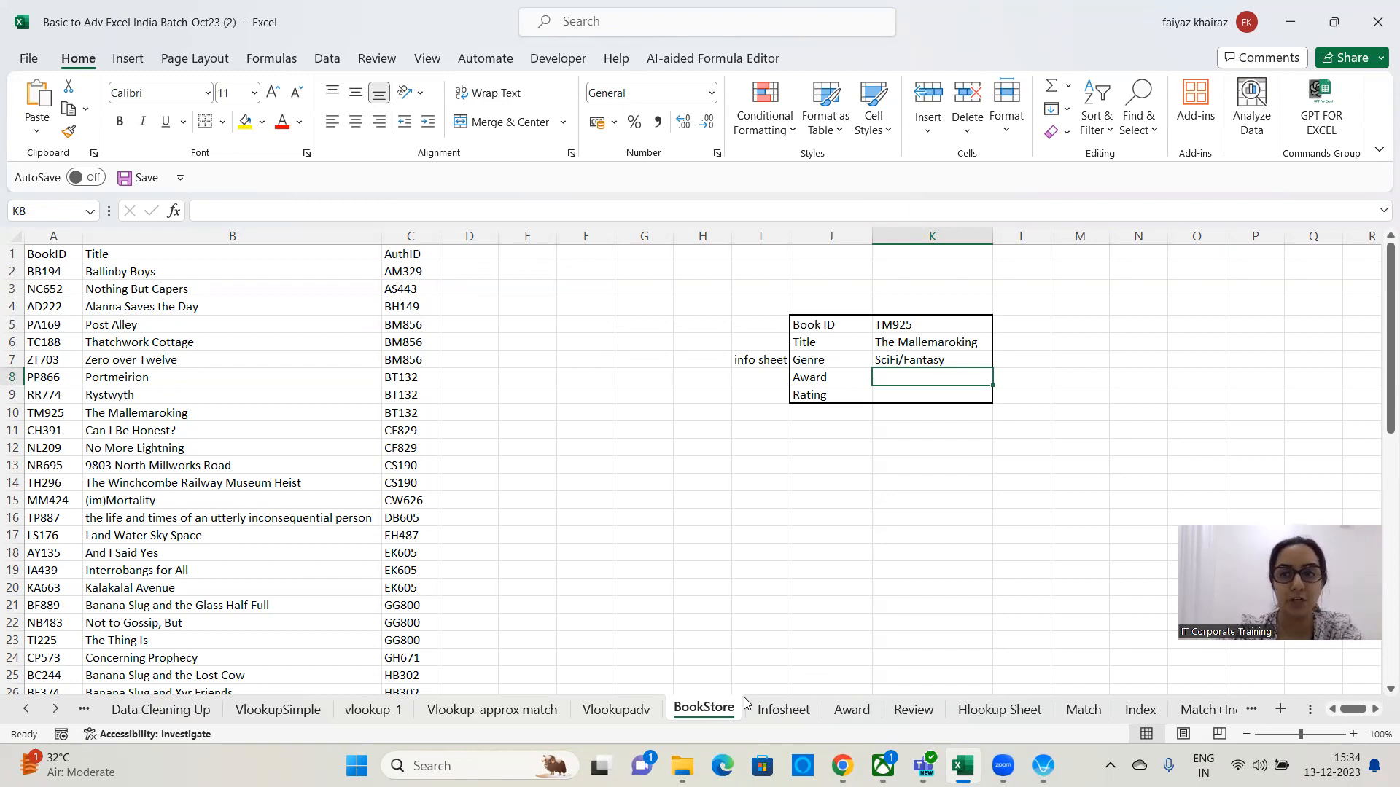
left_click_drag(1381, 359, 1380, 738)
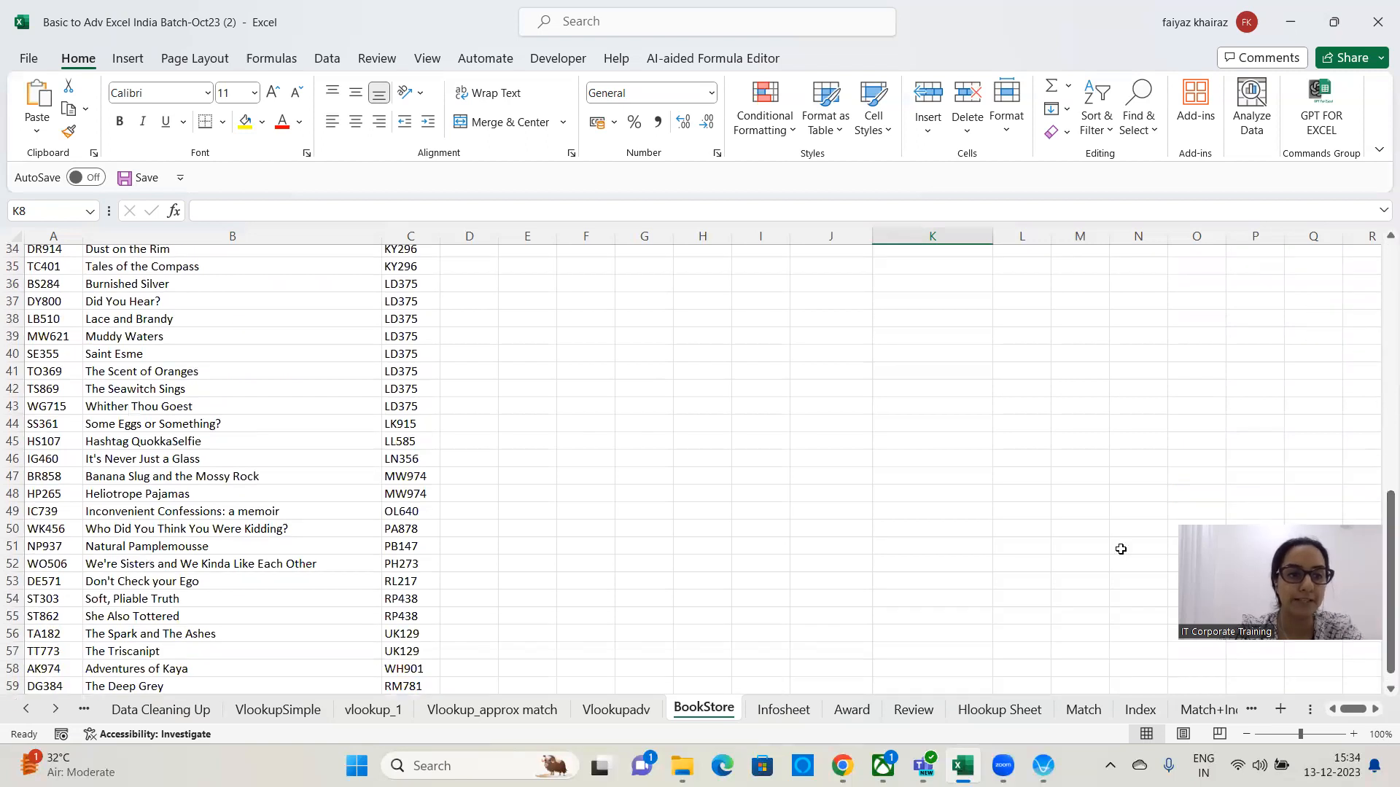
scroll(1121, 548, "down", 3)
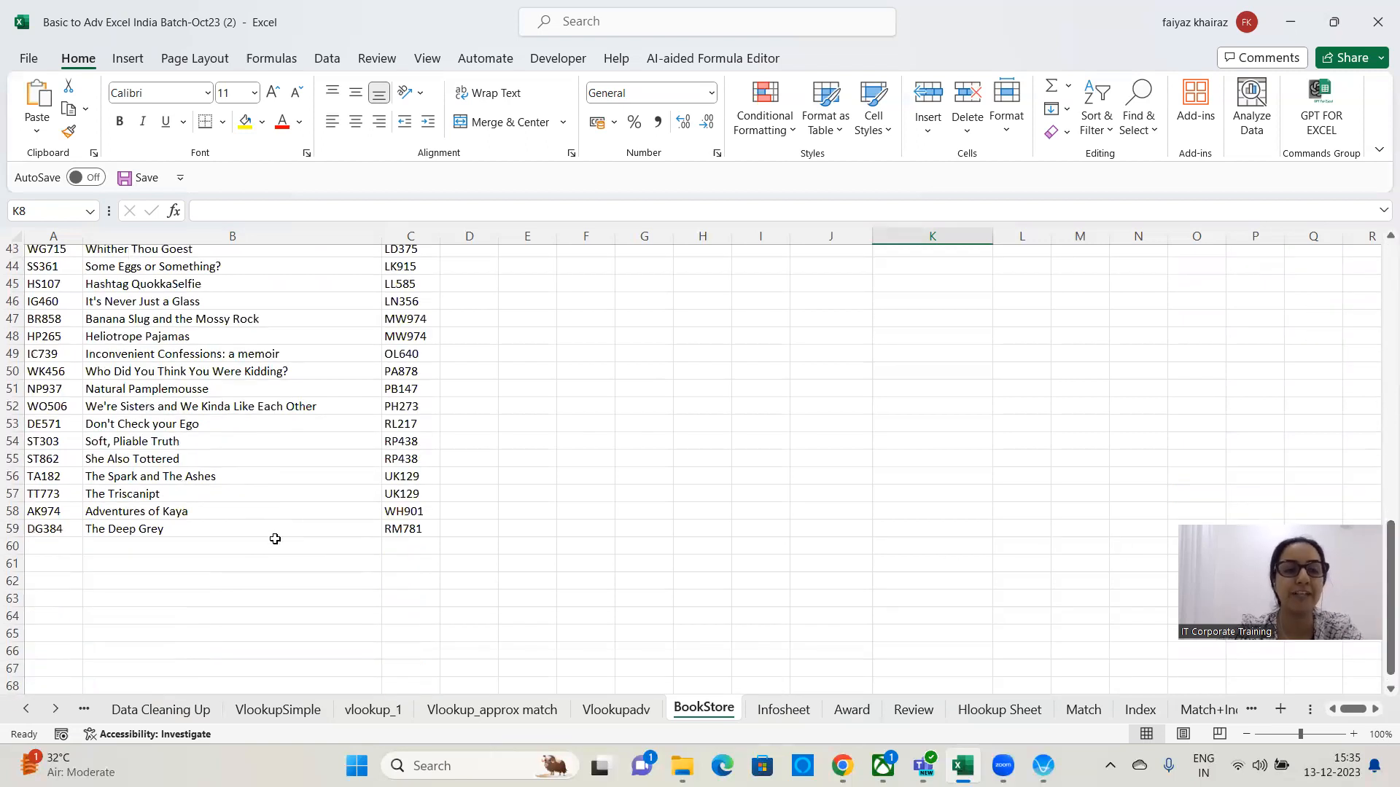
left_click(854, 711)
left_click_drag(1382, 321, 1379, 264)
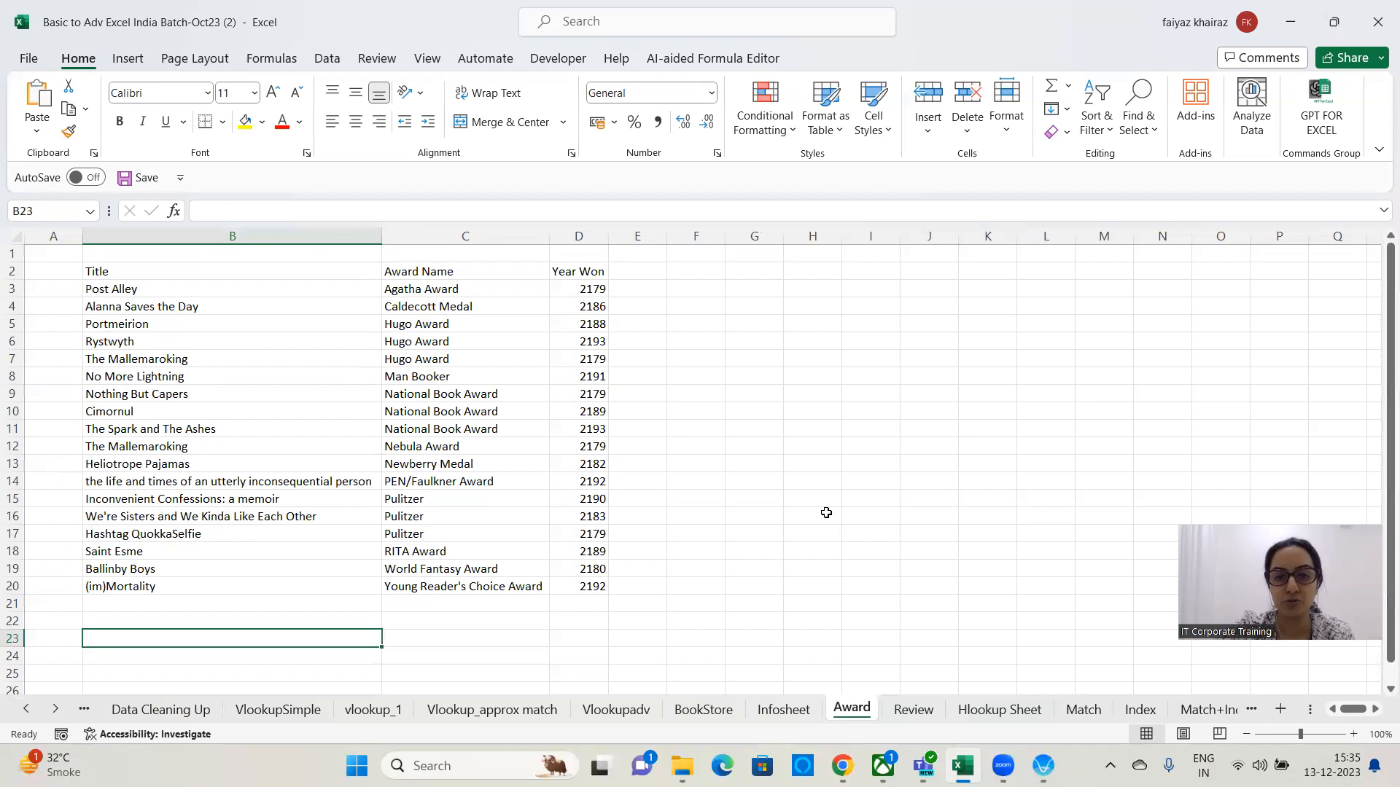
left_click(721, 714)
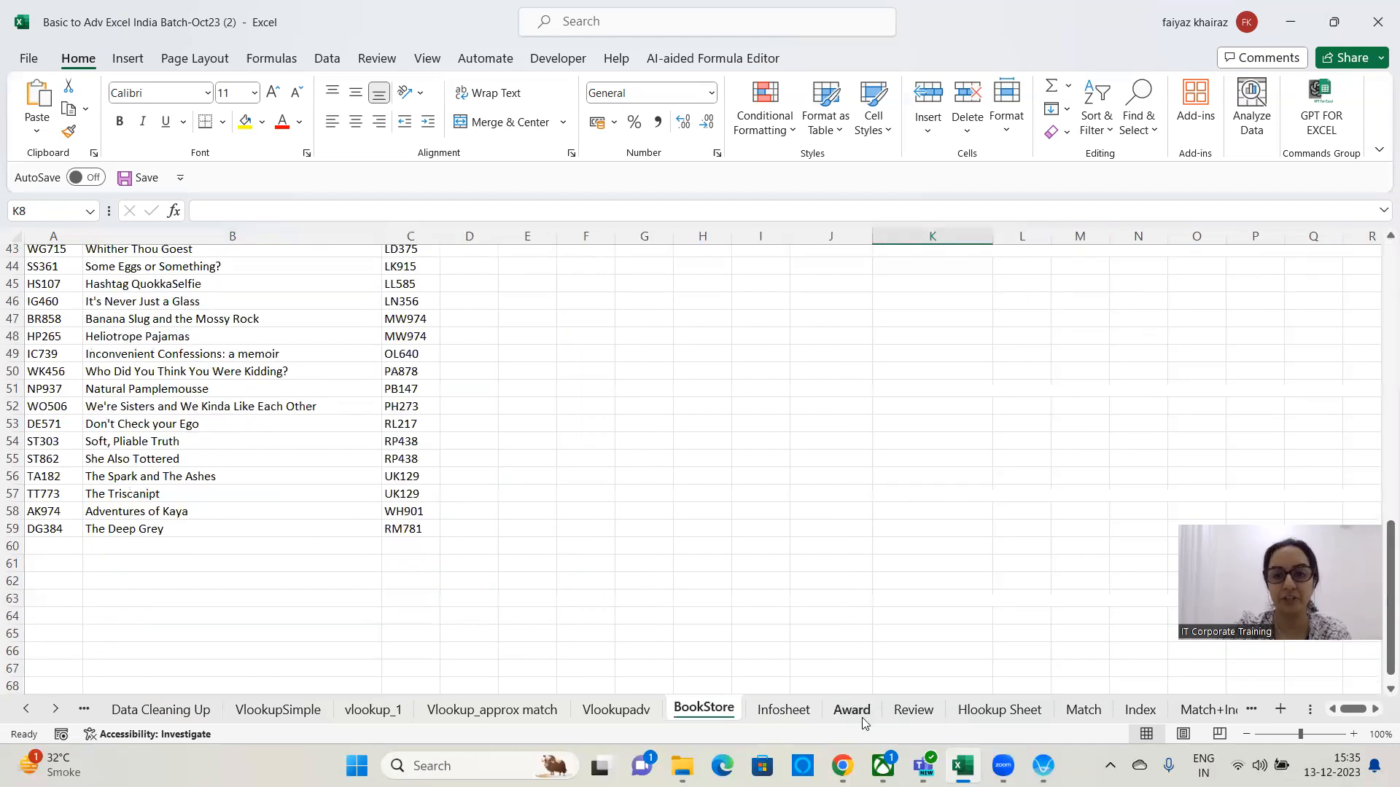
left_click(852, 710)
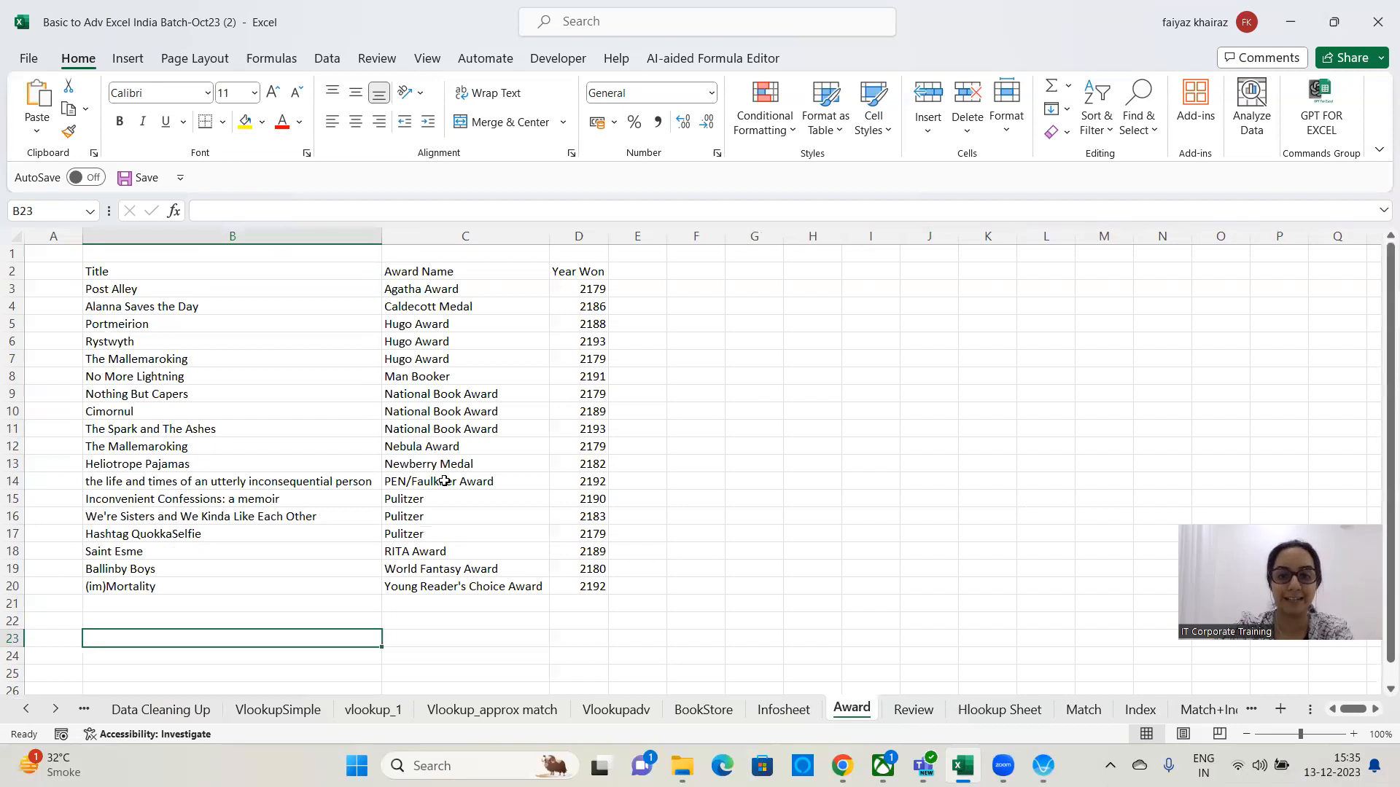
left_click(703, 710)
scroll(844, 483, "up", 14)
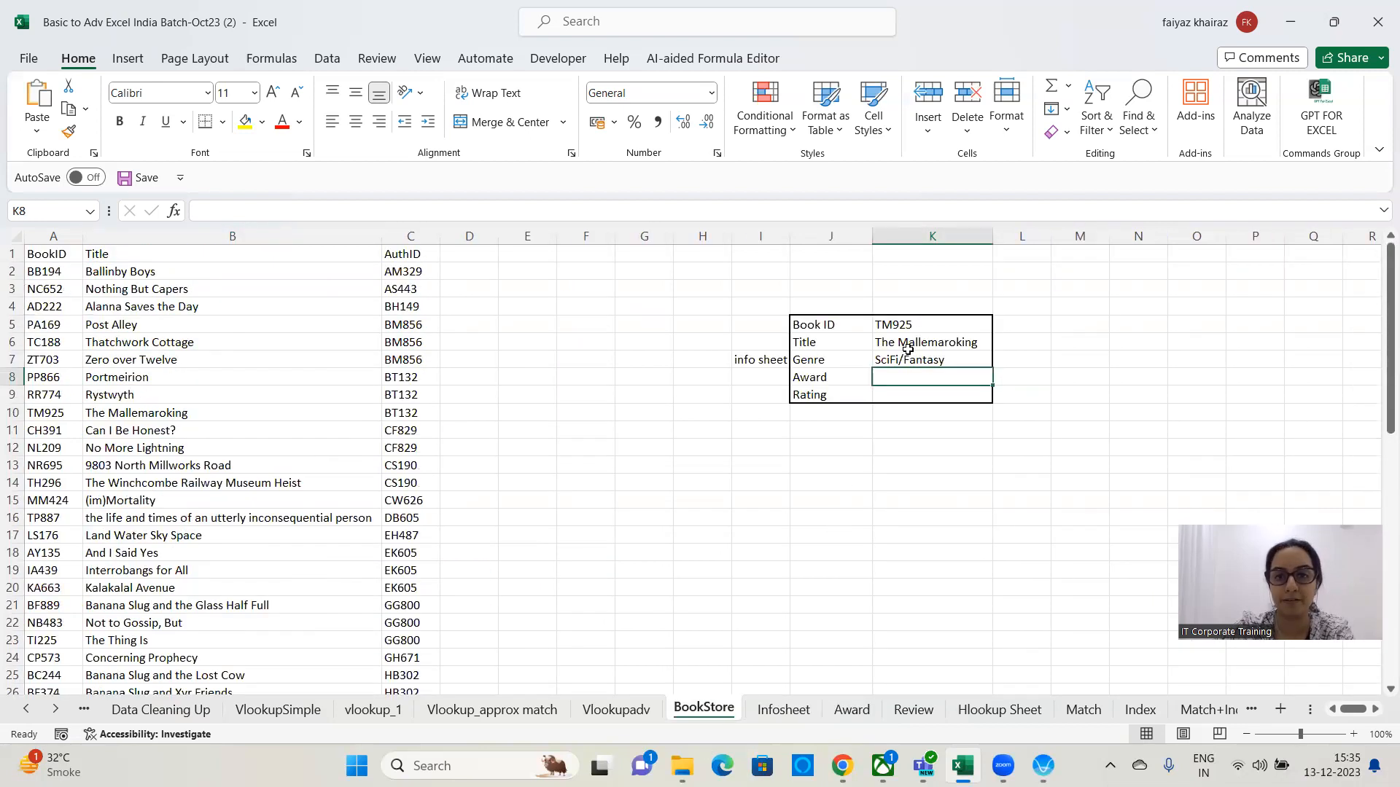
Highlight the Book ID cell K5 with yellow fill.
left_click(920, 326)
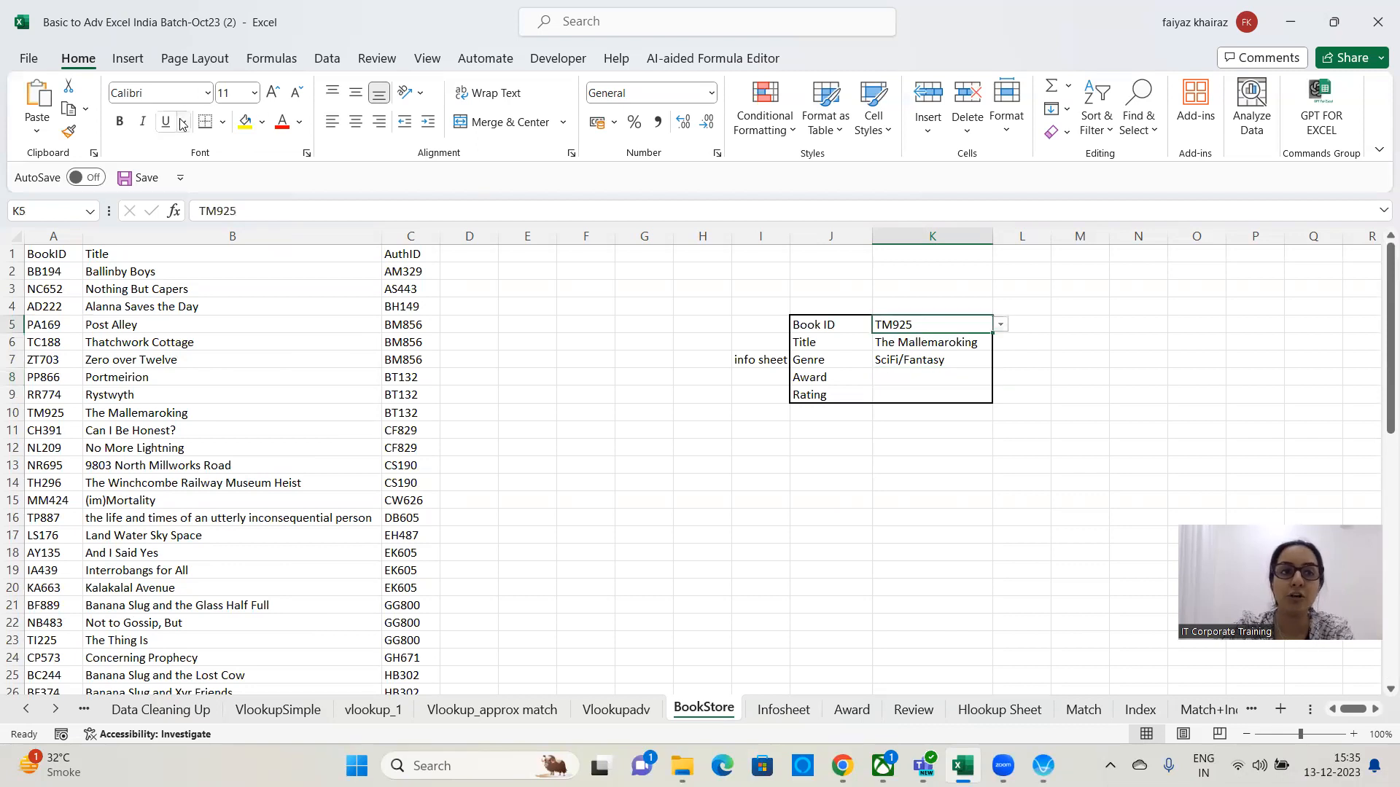
left_click(245, 121)
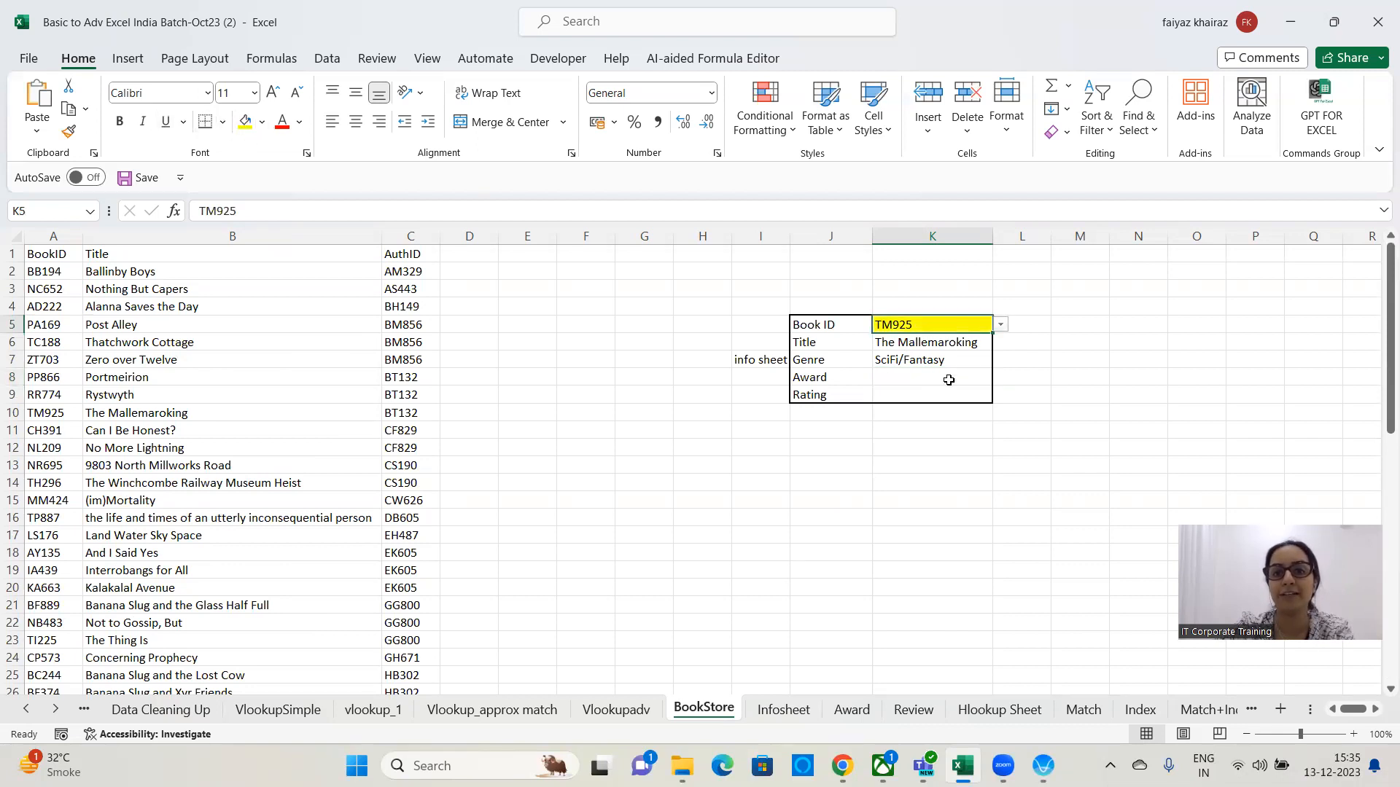
Draw a straight arrow pointing right from the Title cell K6 beside the lookup form.
left_click(969, 344)
left_click(127, 58)
left_click(285, 85)
left_click(300, 141)
left_click_drag(979, 341, 1177, 347)
left_click(1094, 471)
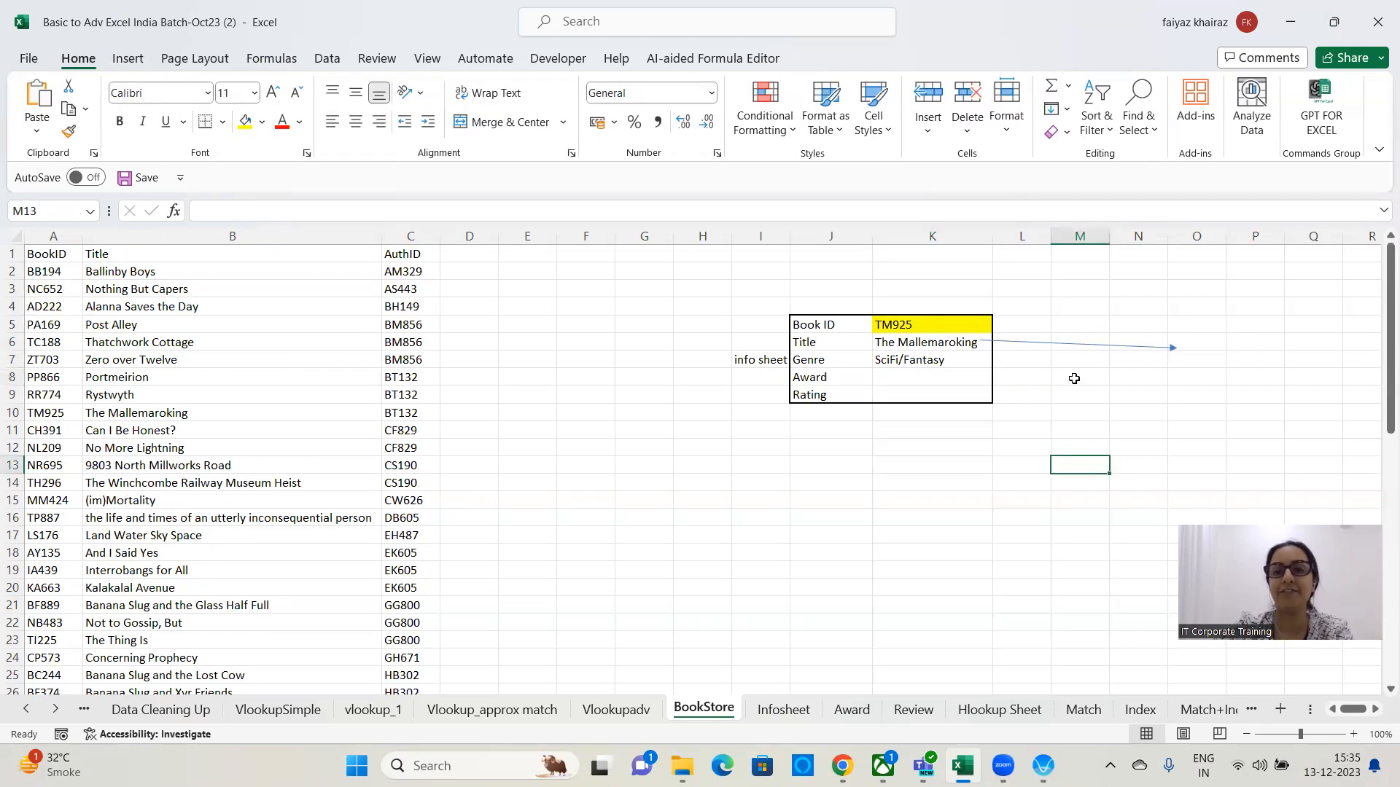
On the Award sheet, draw an arrow from A2 pointing down toward the titles list.
left_click(838, 711)
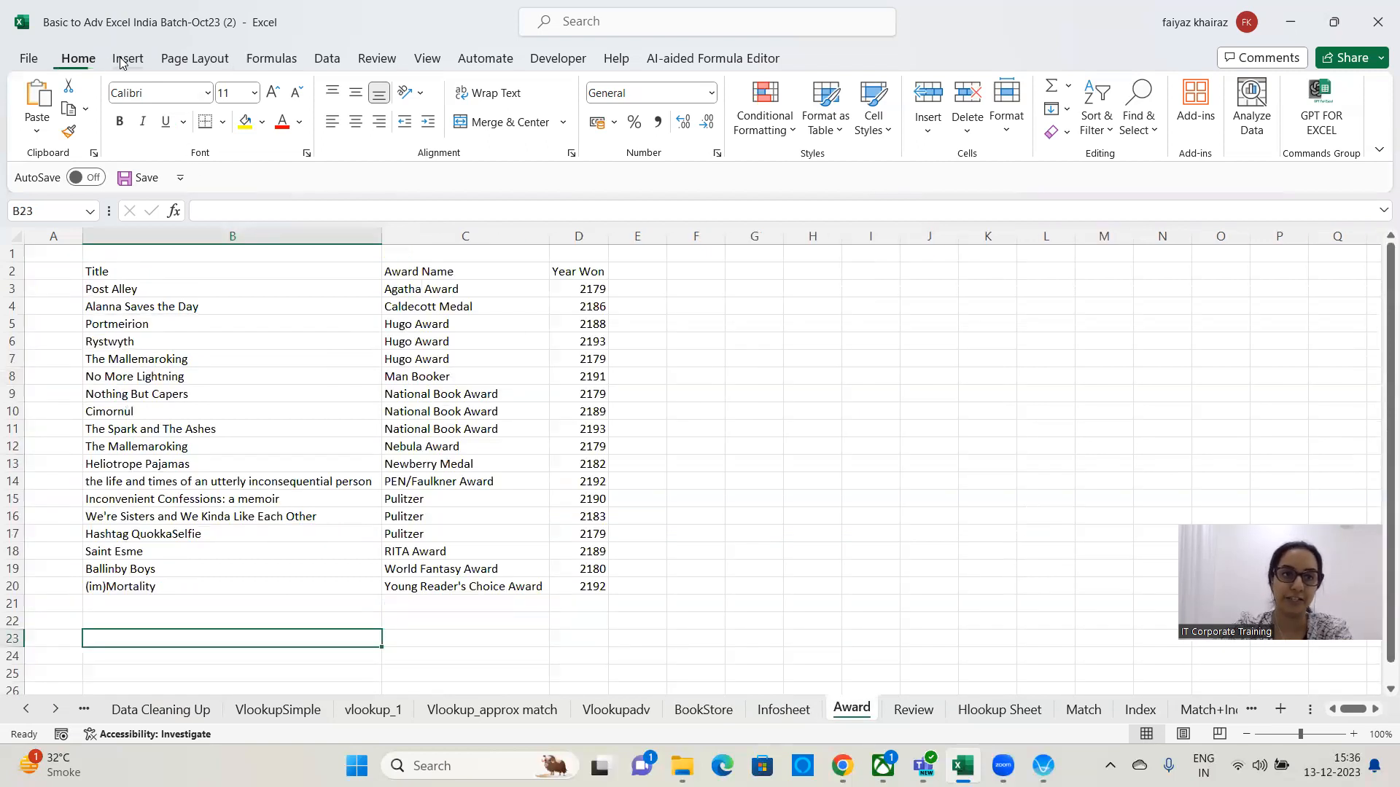
left_click(128, 59)
left_click(283, 86)
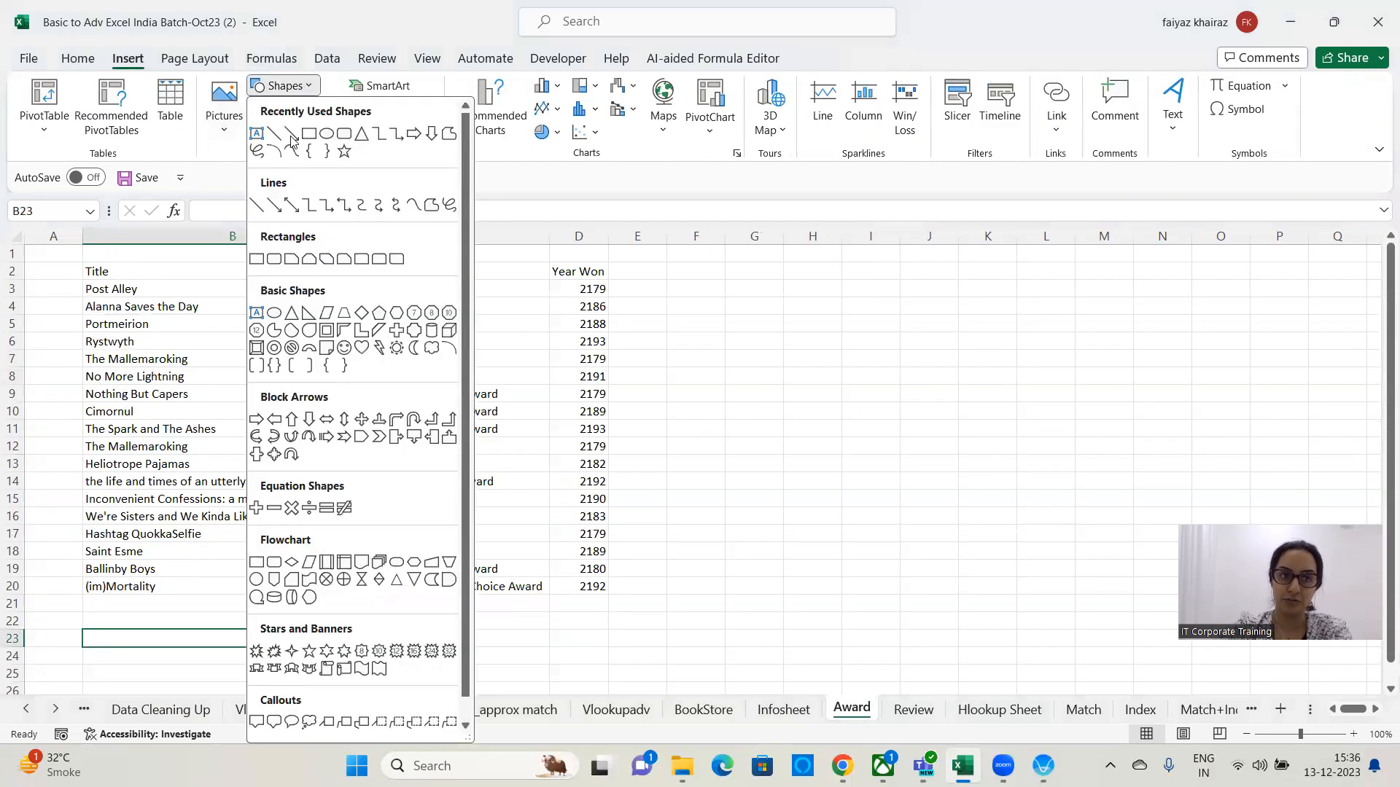
left_click(291, 134)
left_click_drag(56, 264, 149, 392)
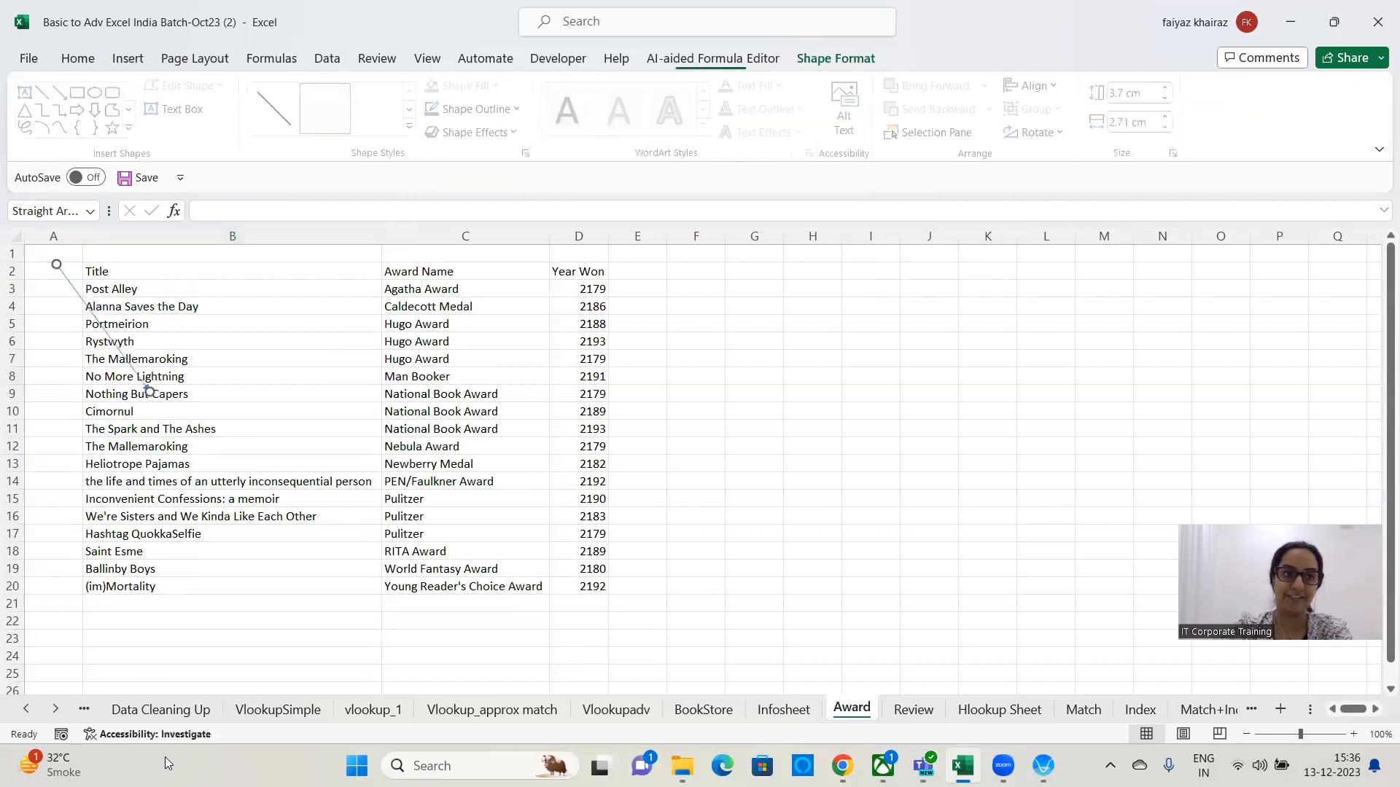
left_click(637, 426)
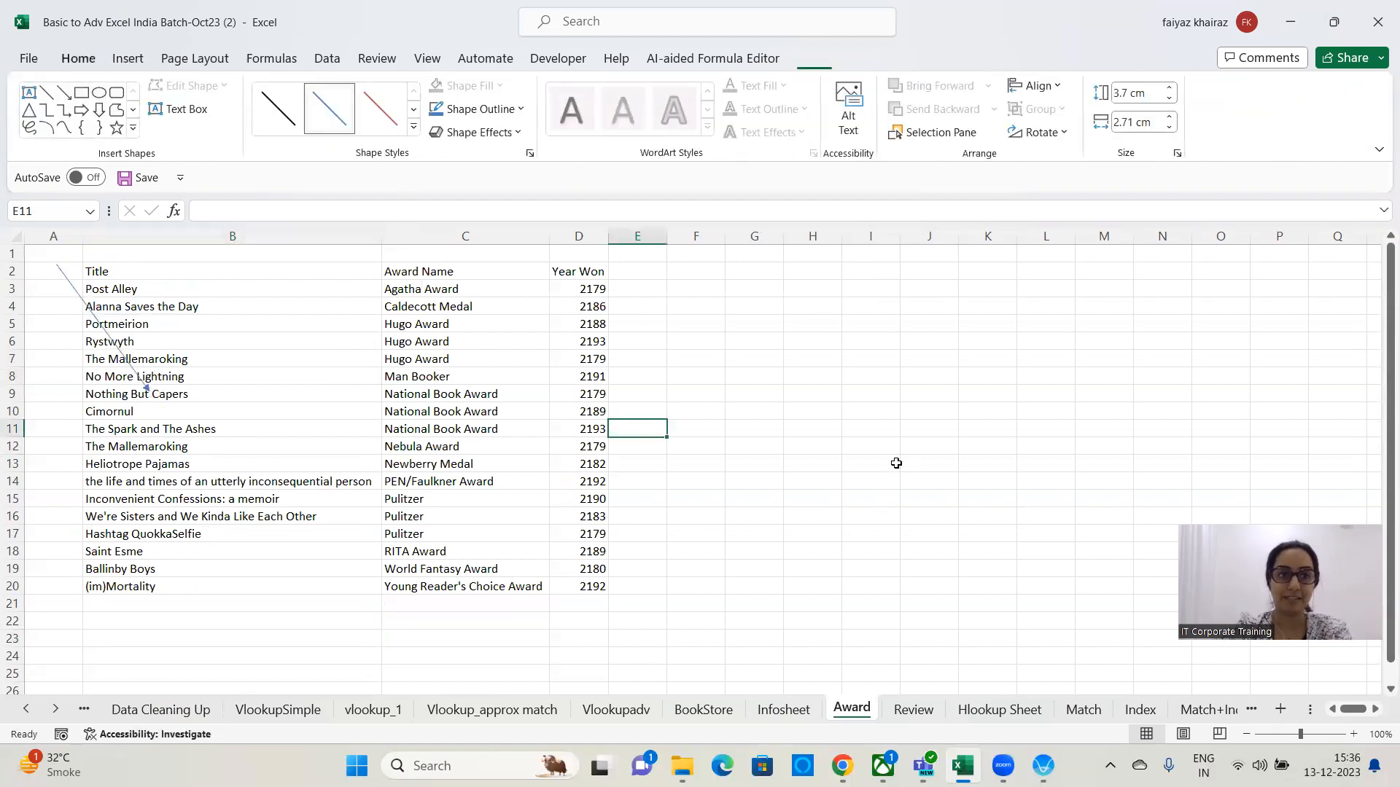
left_click(896, 464)
Review the Title VLOOKUP formula in K6, then select K8 for the Award lookup.
left_click(724, 707)
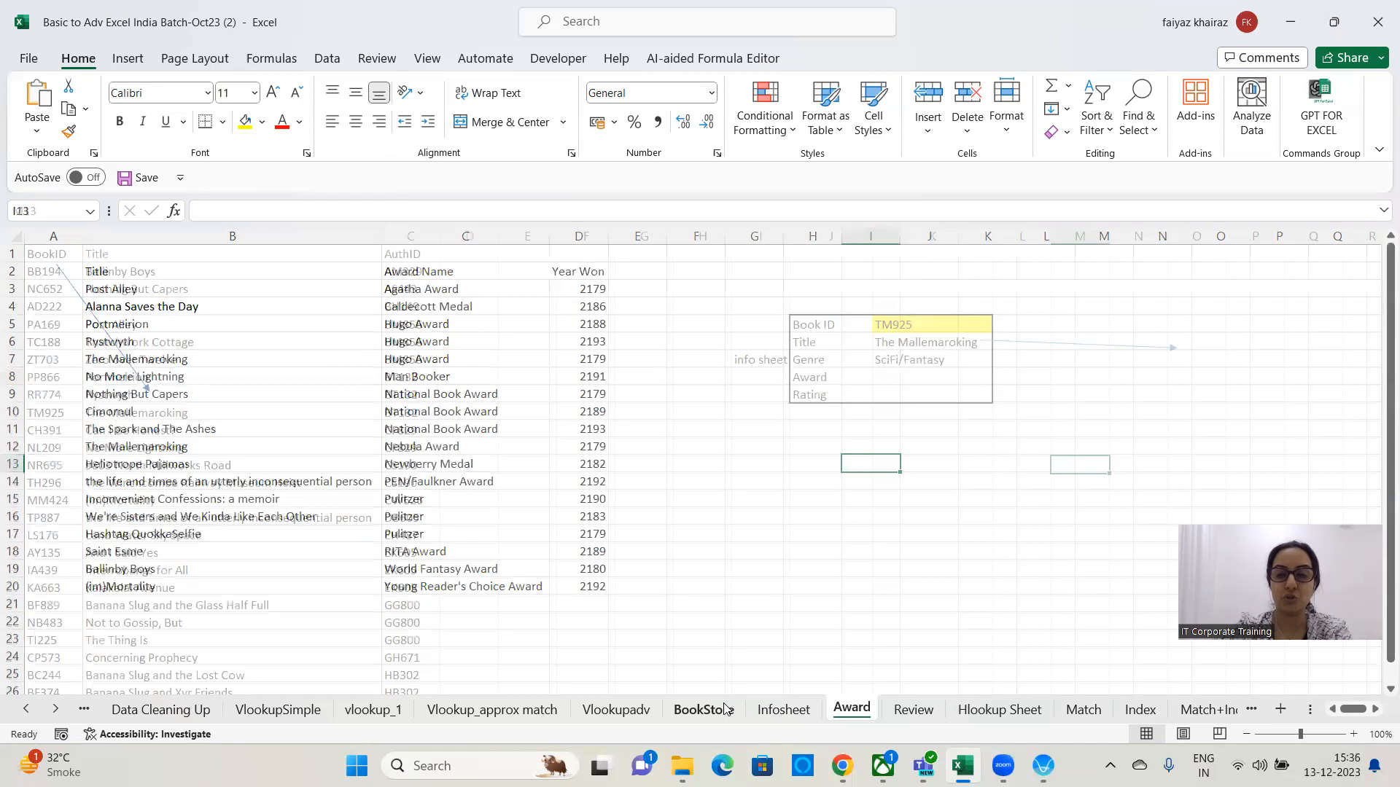
left_click(913, 327)
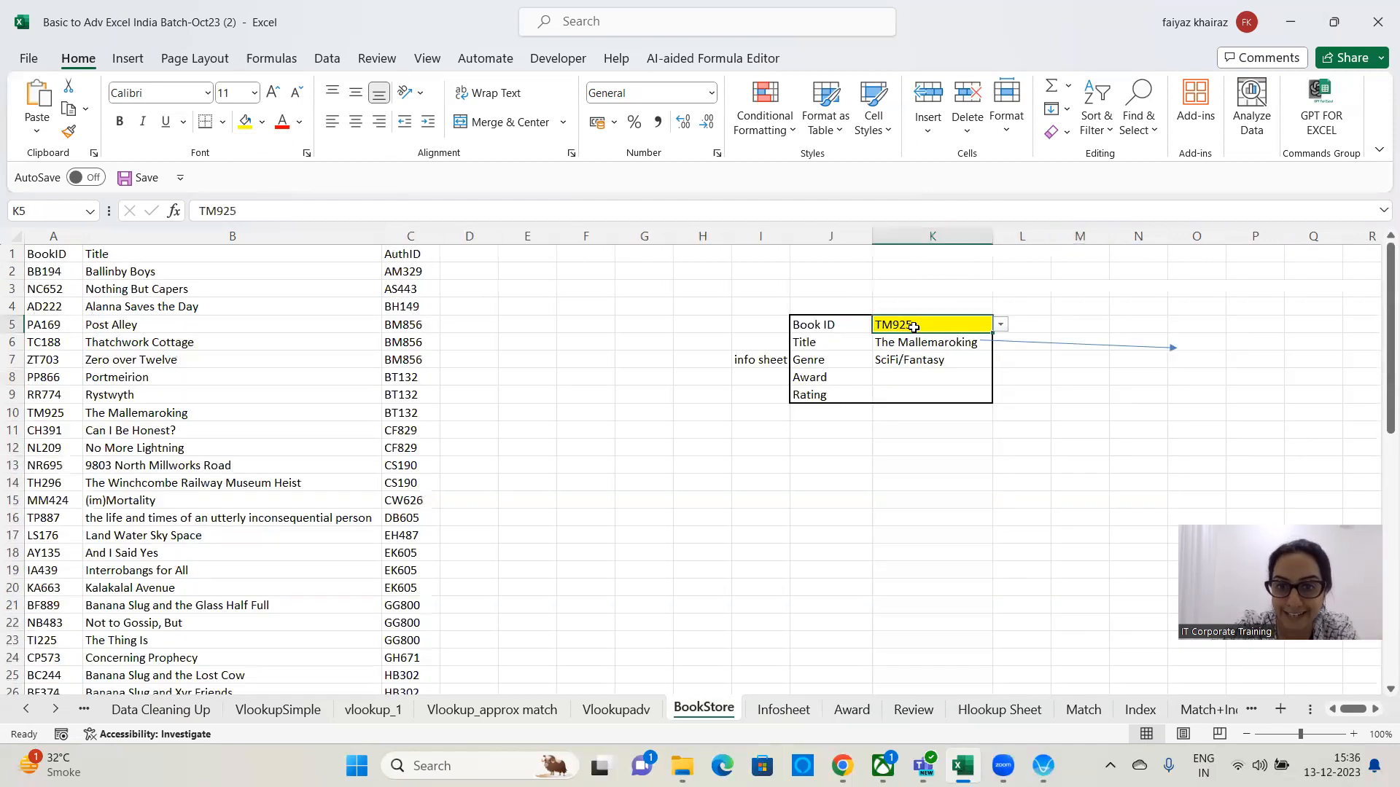
left_click(916, 342)
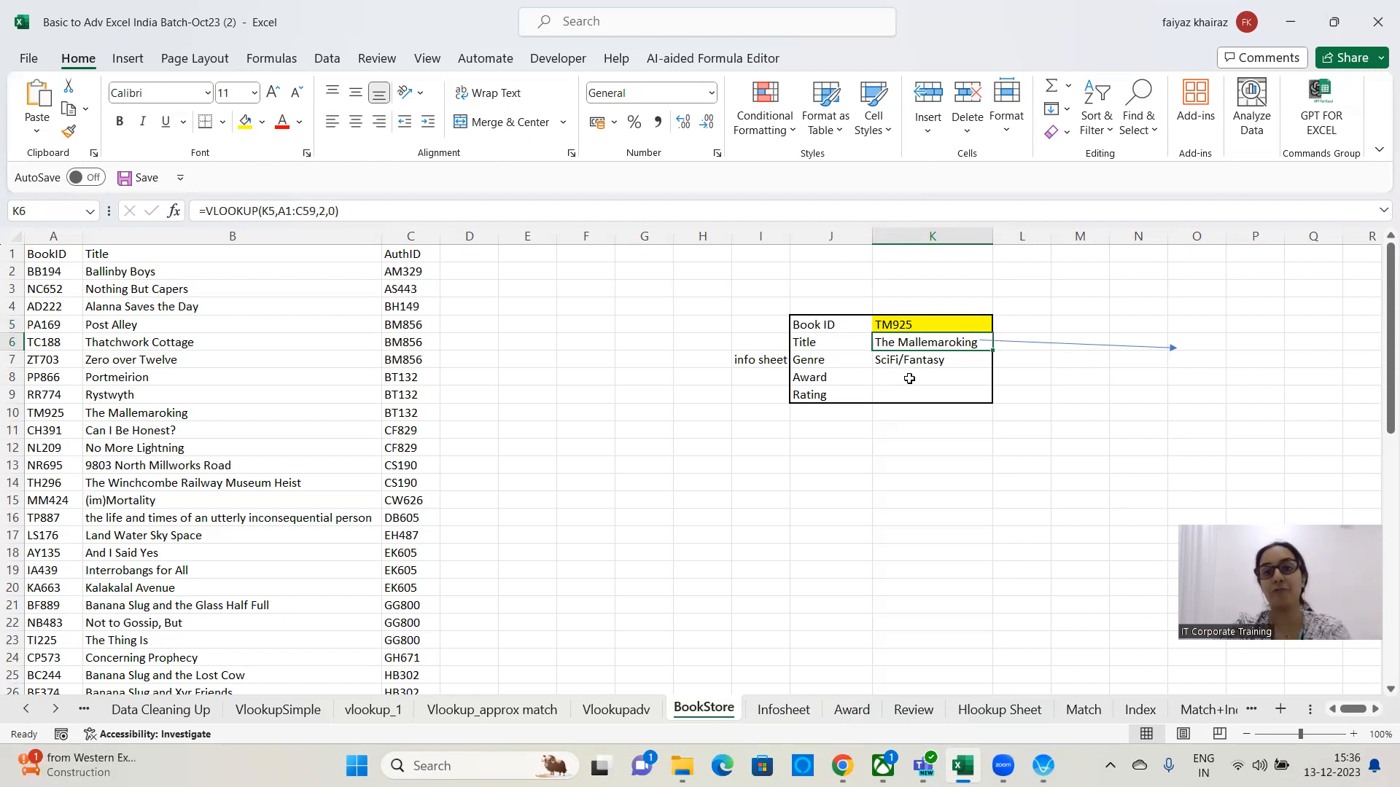
left_click(915, 324)
left_click(915, 373)
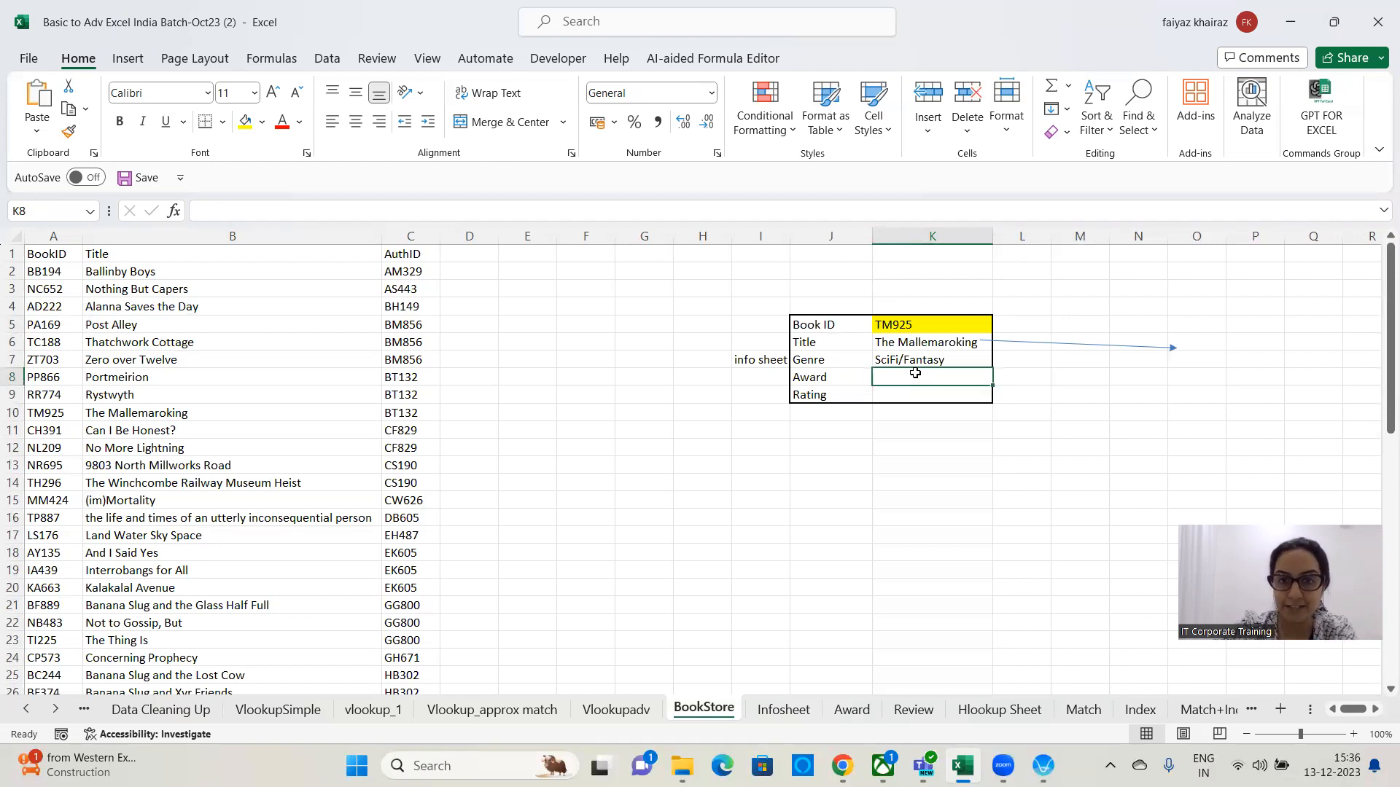
left_click(854, 713)
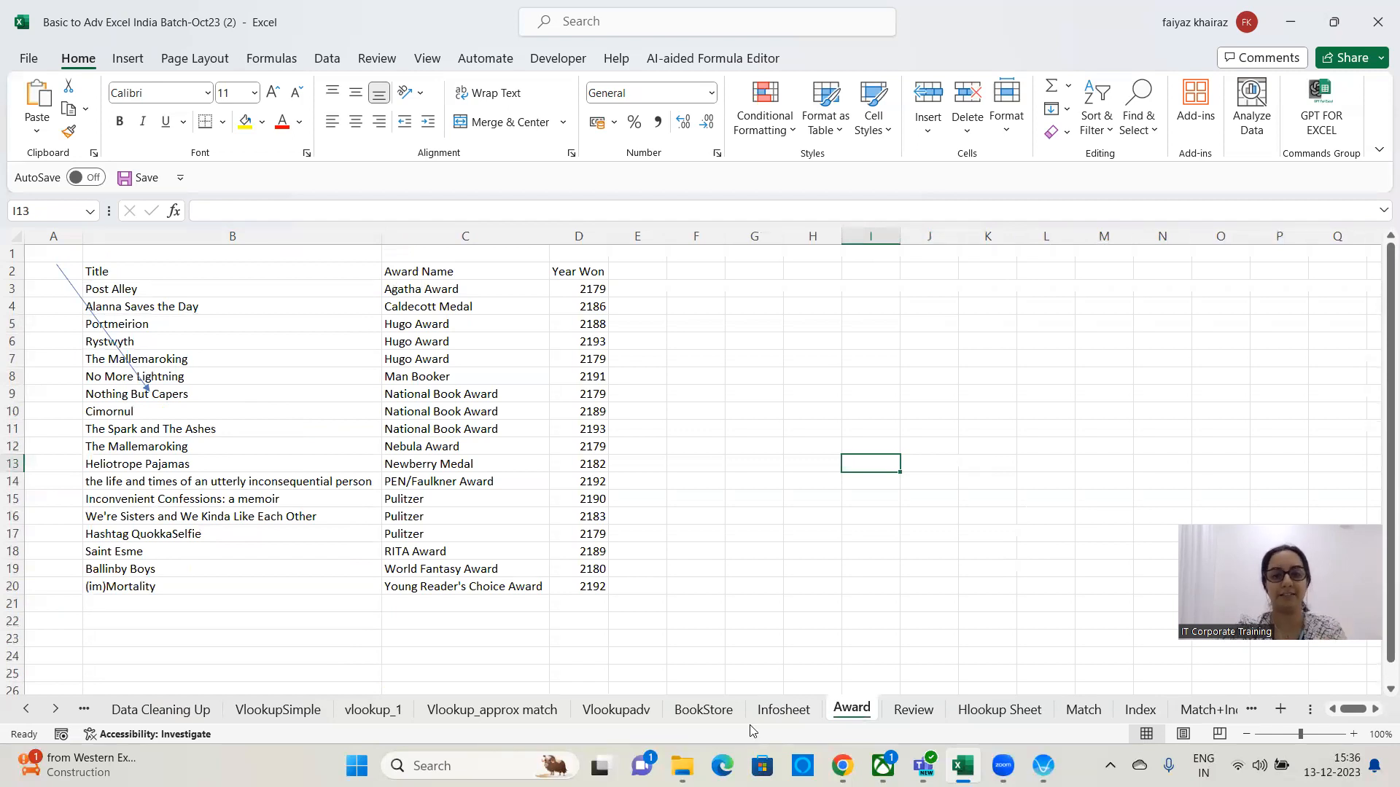
left_click(703, 709)
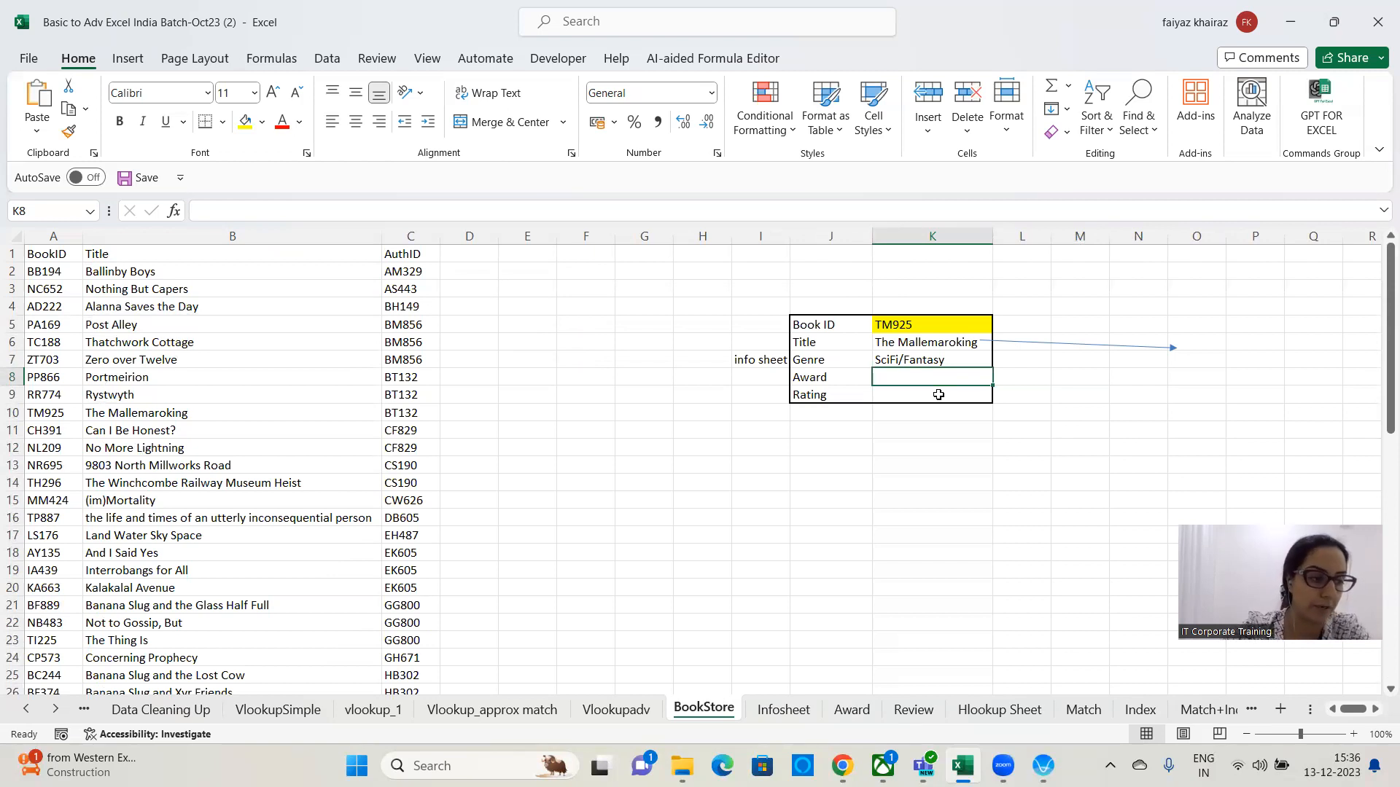
Begin a VLOOKUP formula in the Award cell K8 using the Title cell K6 as the lookup value.
type("=")
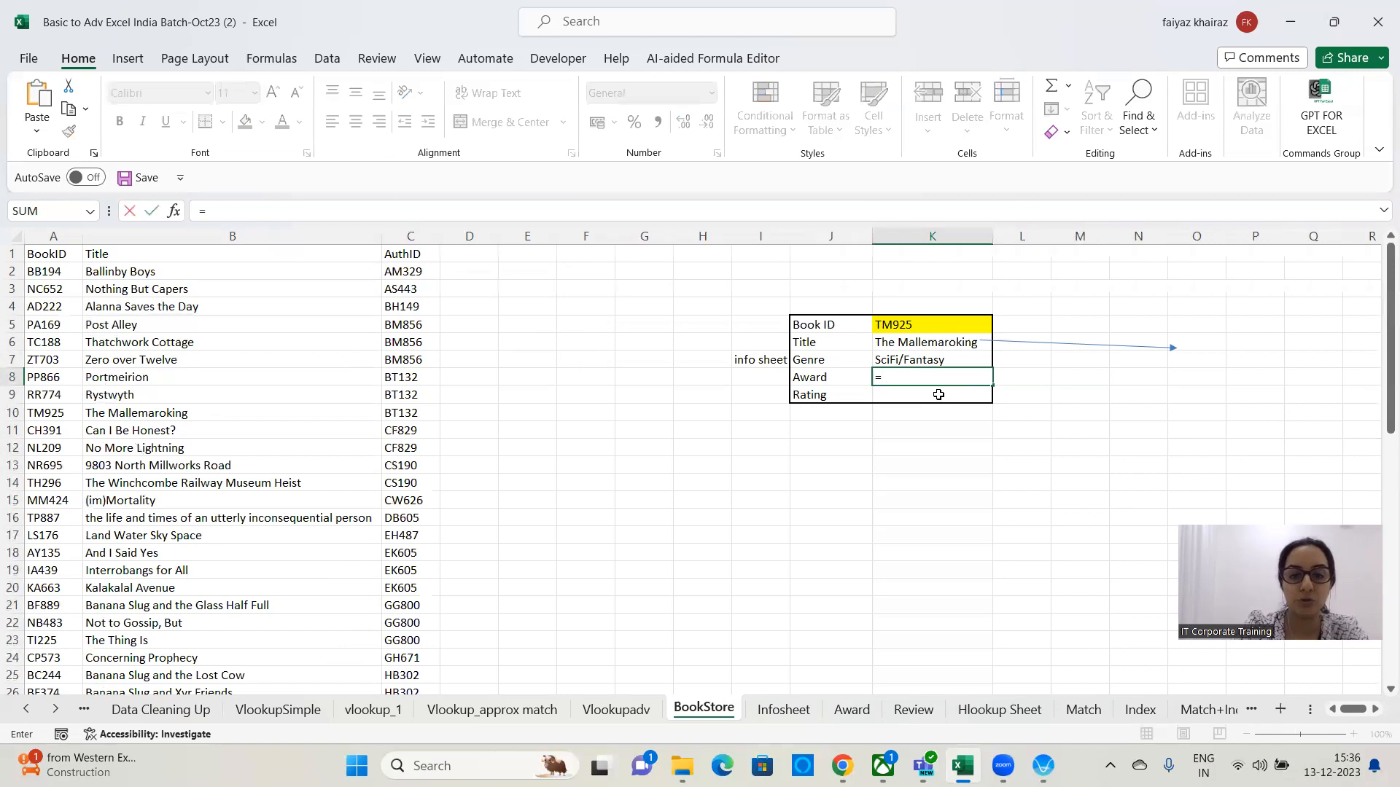
type("vlooku")
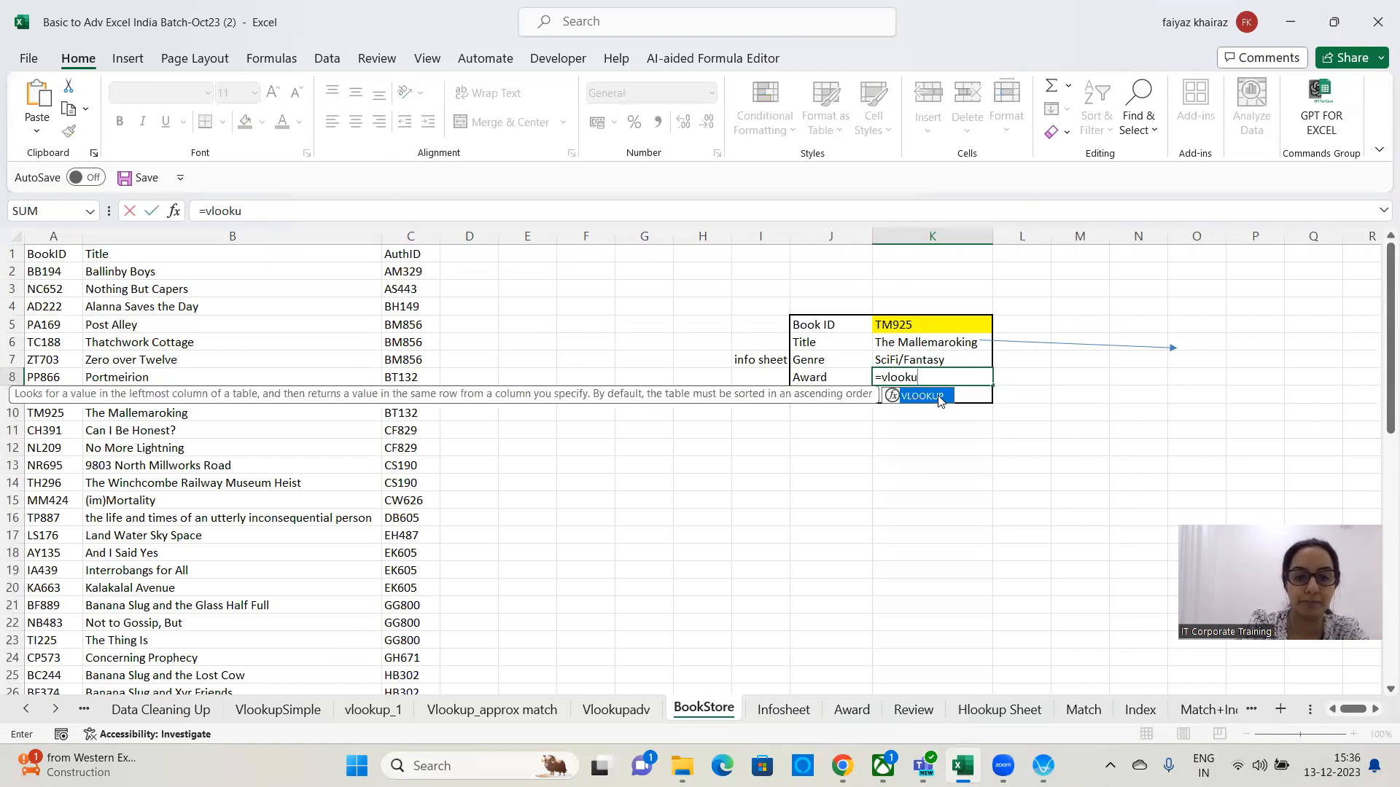
type("p(")
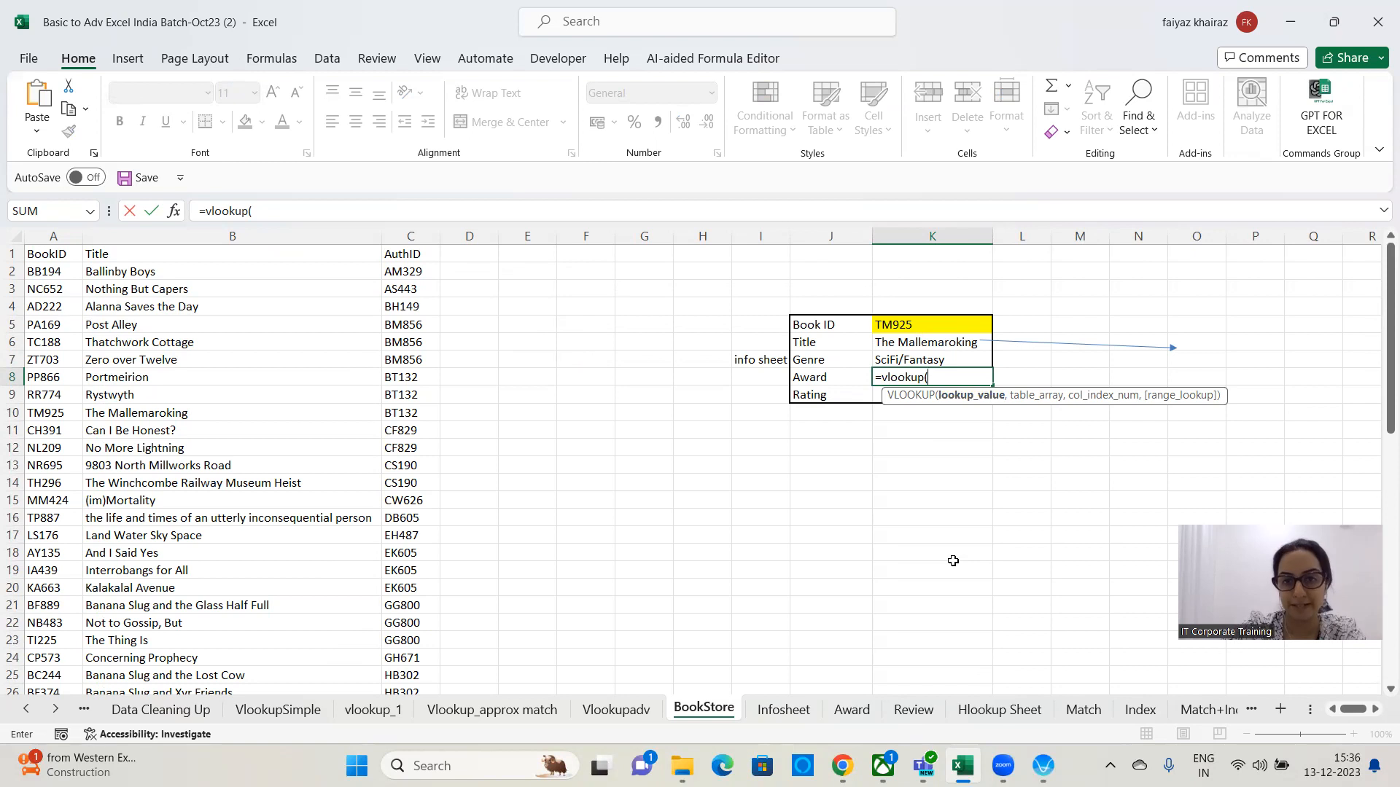
left_click(944, 344)
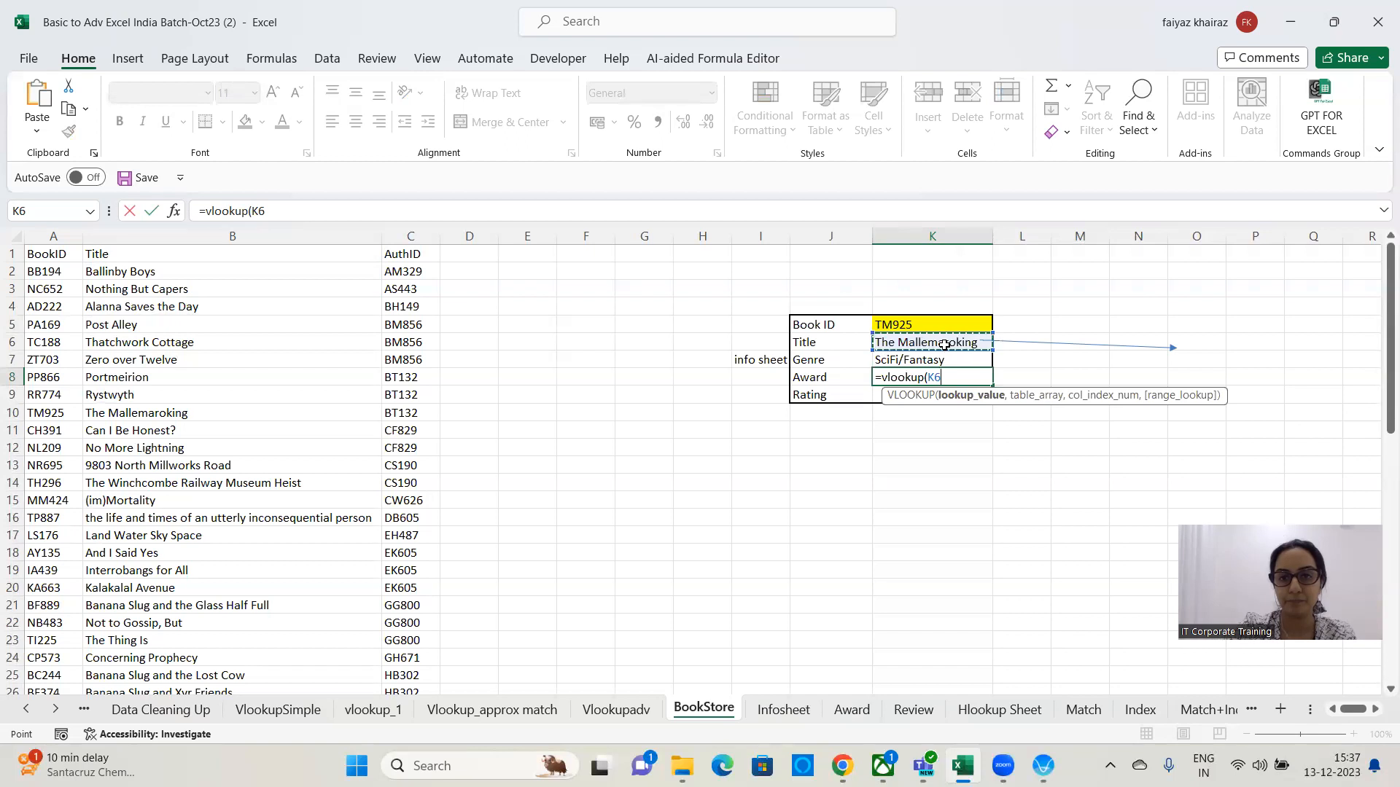
type(",")
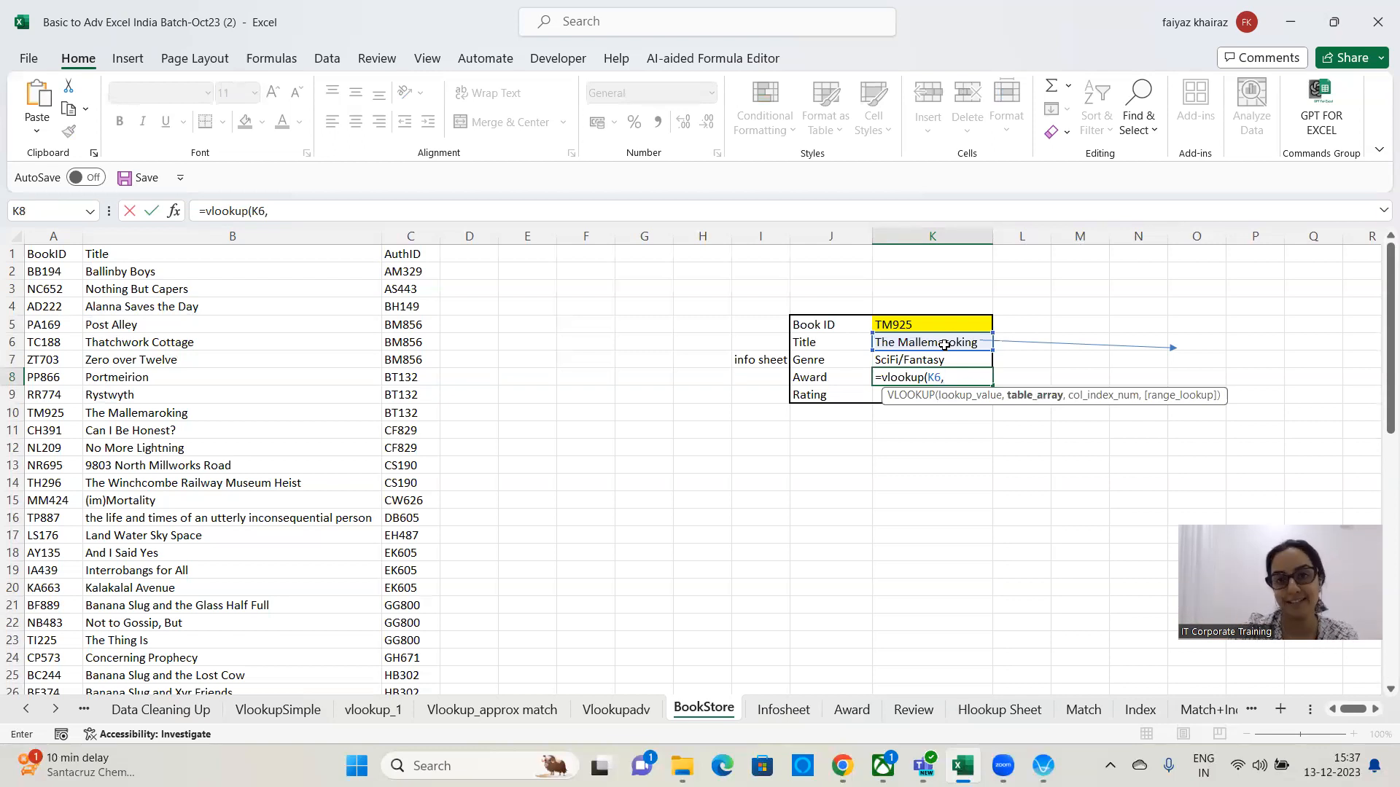
Complete the formula with table array Award!B2:D20 from the Award sheet, column index 2 and exact match 0.
left_click(855, 718)
left_click_drag(160, 269, 579, 585)
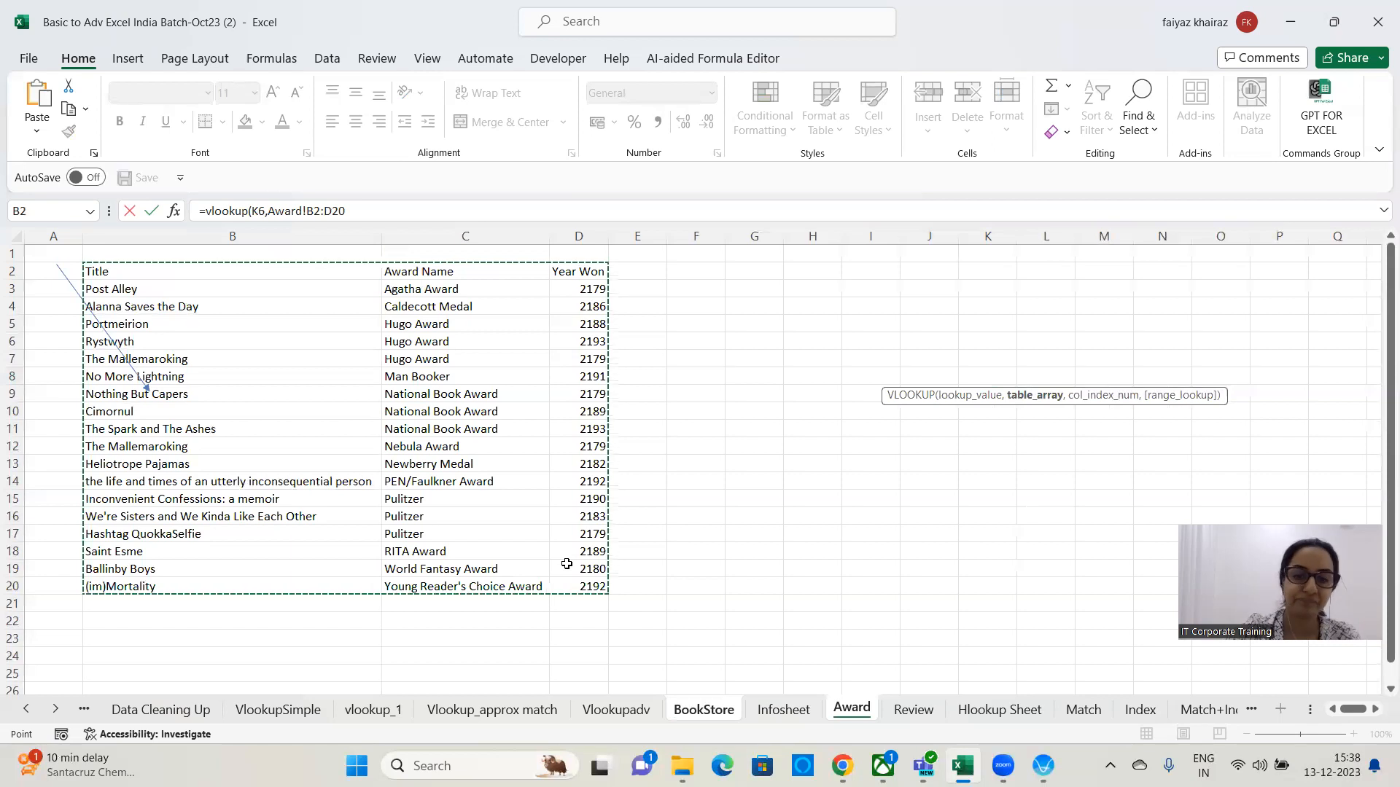
type(",")
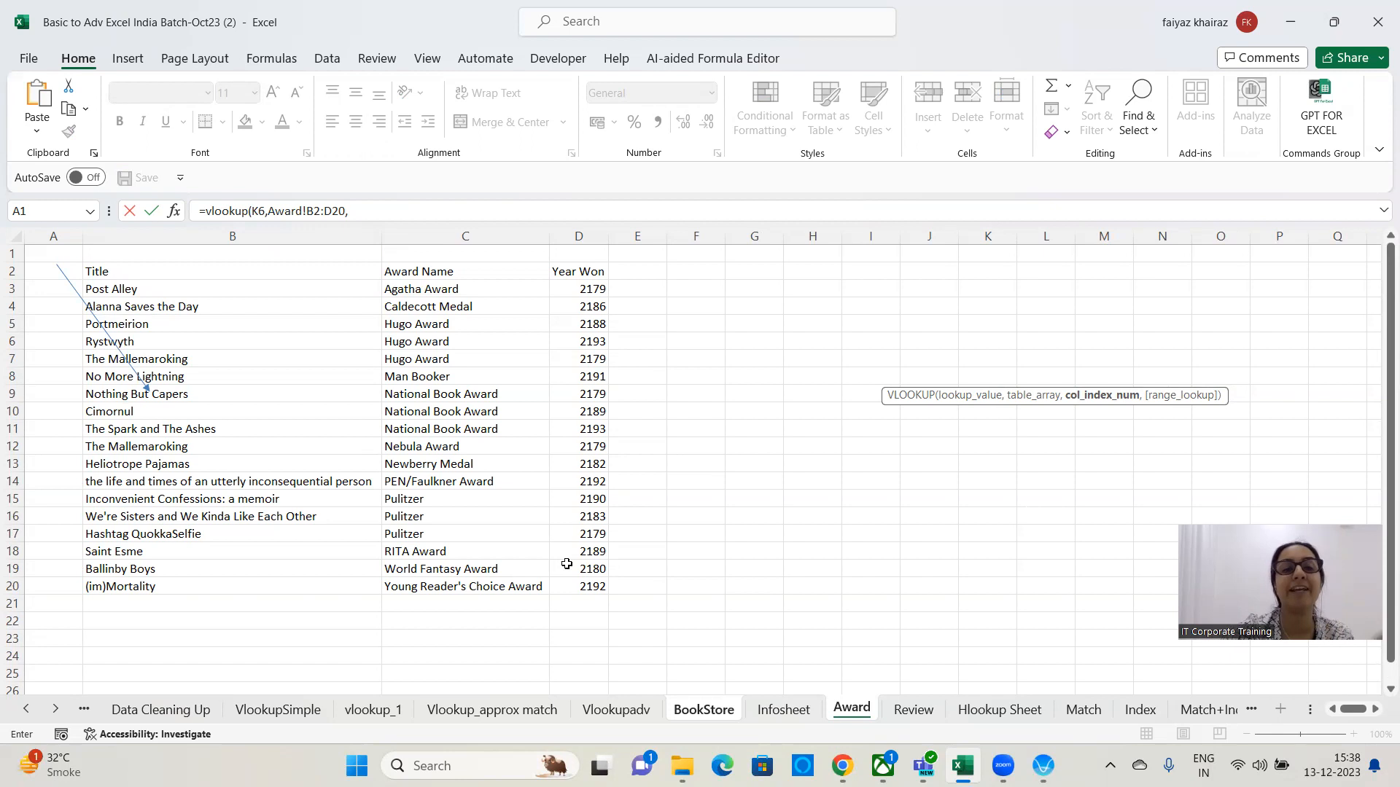
left_click(405, 210)
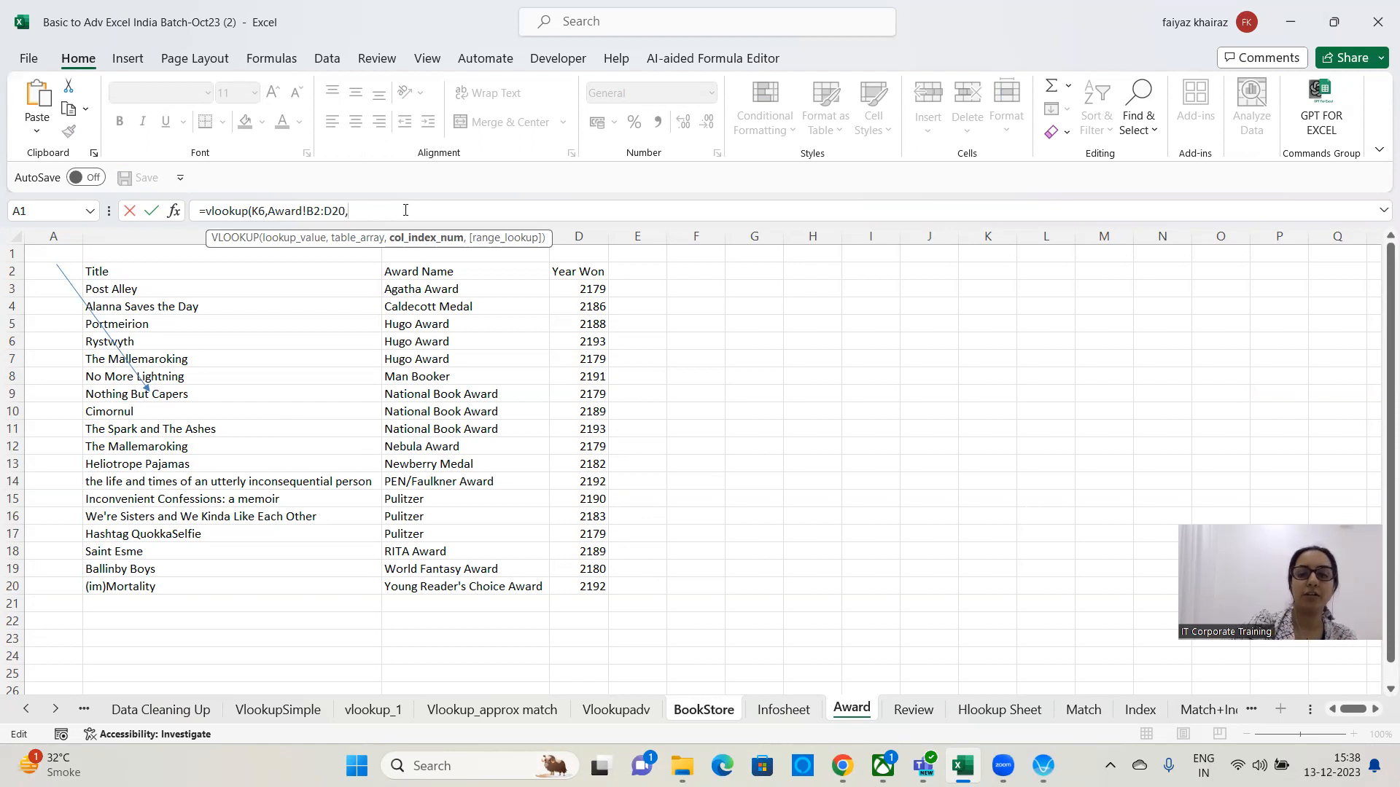
type("2")
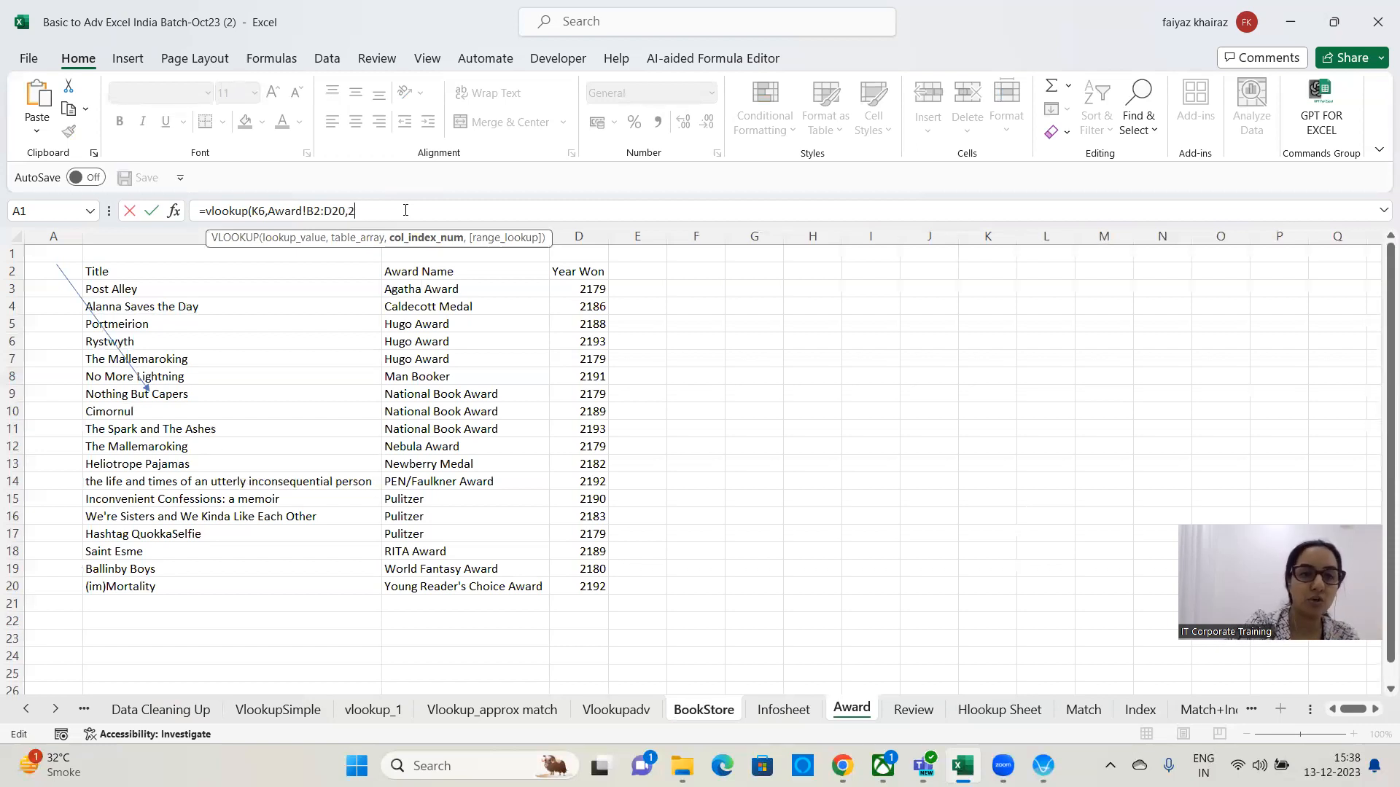
type(",0")
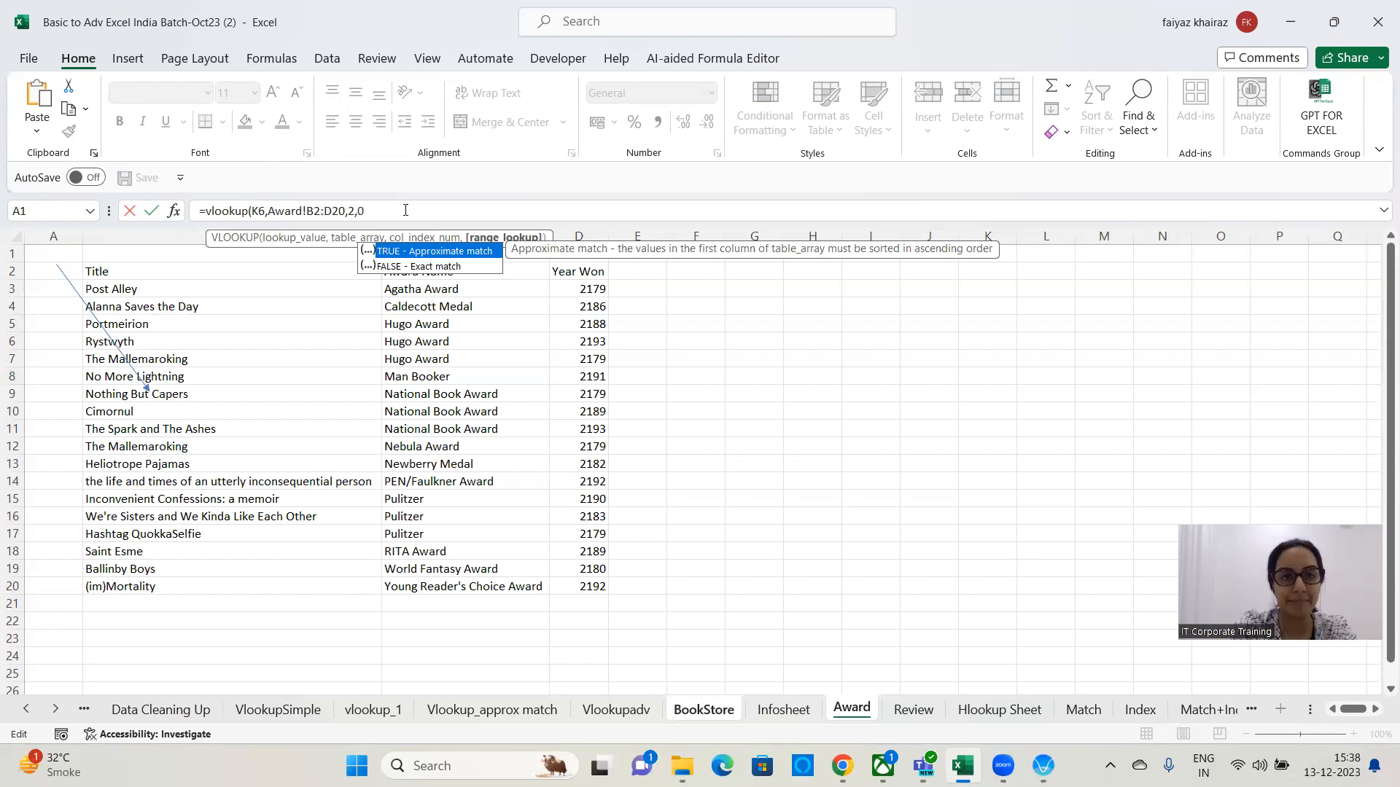
type(")")
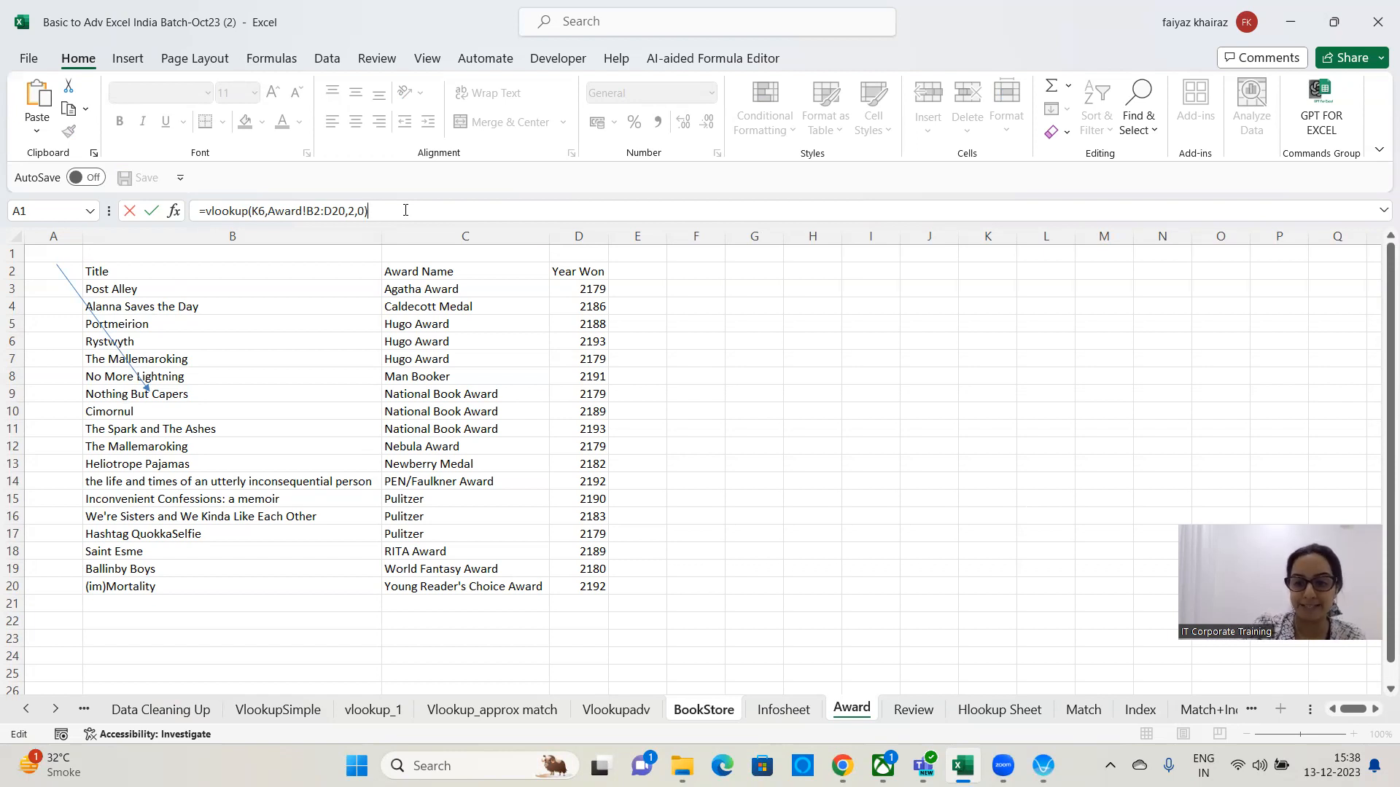
key("Return")
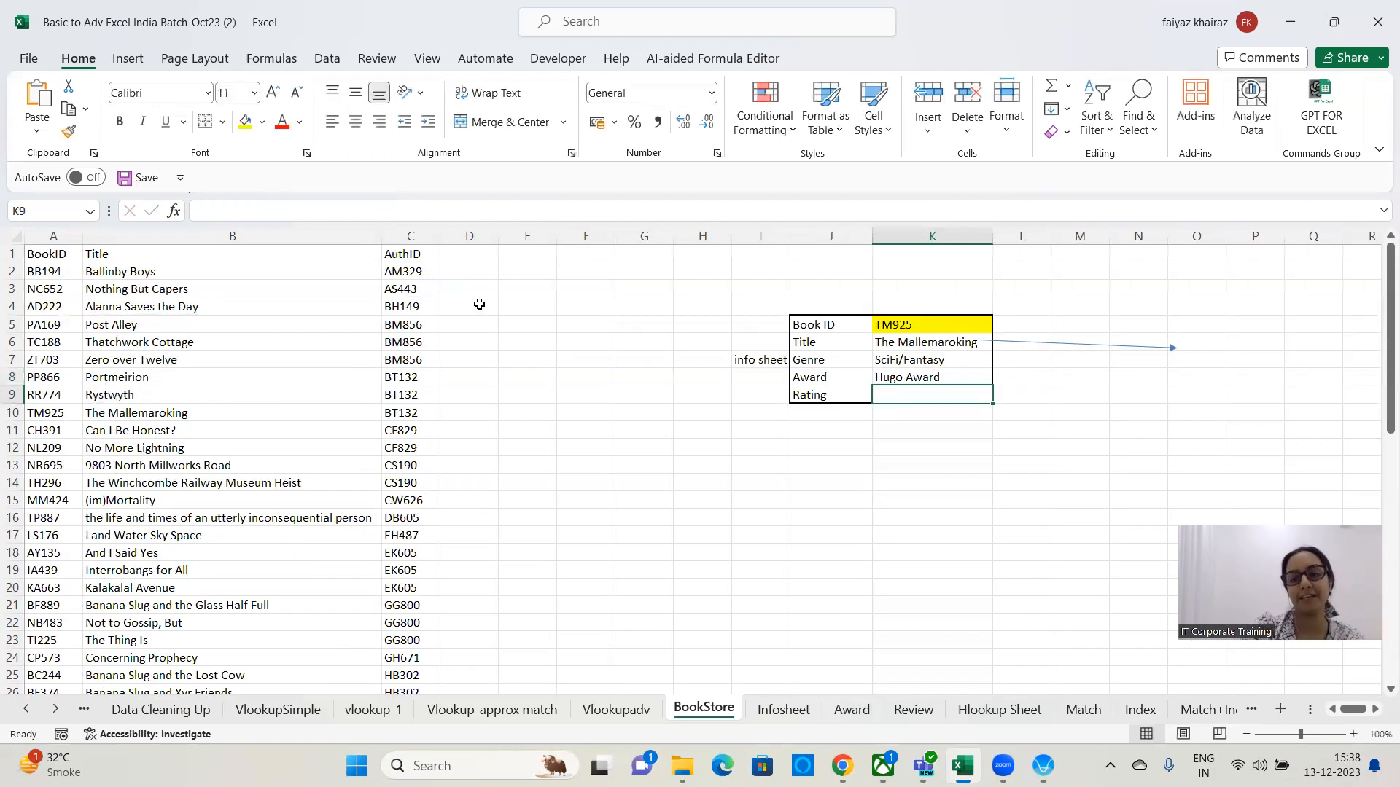
Change the Book ID in K5 to AY135 from its dropdown list.
key("Up")
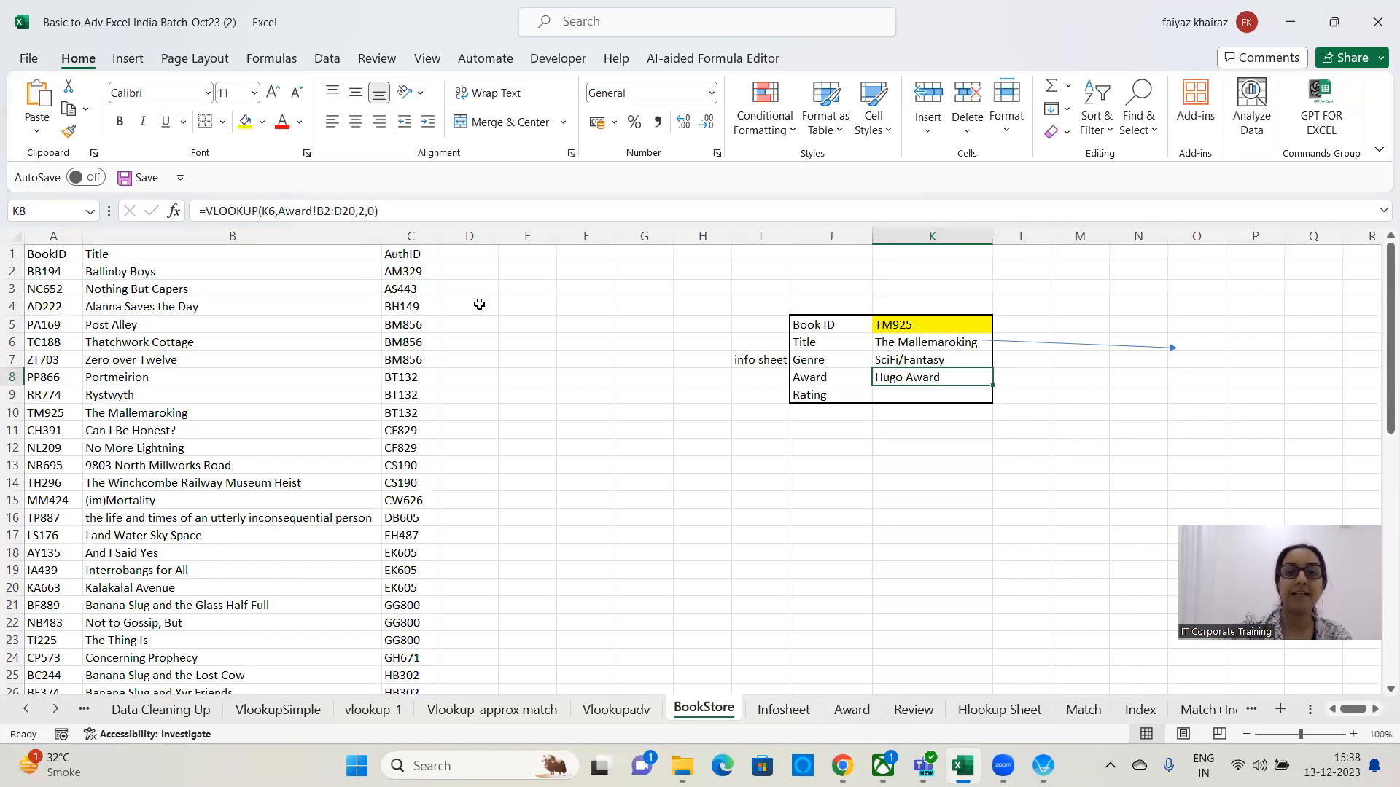
left_click(932, 325)
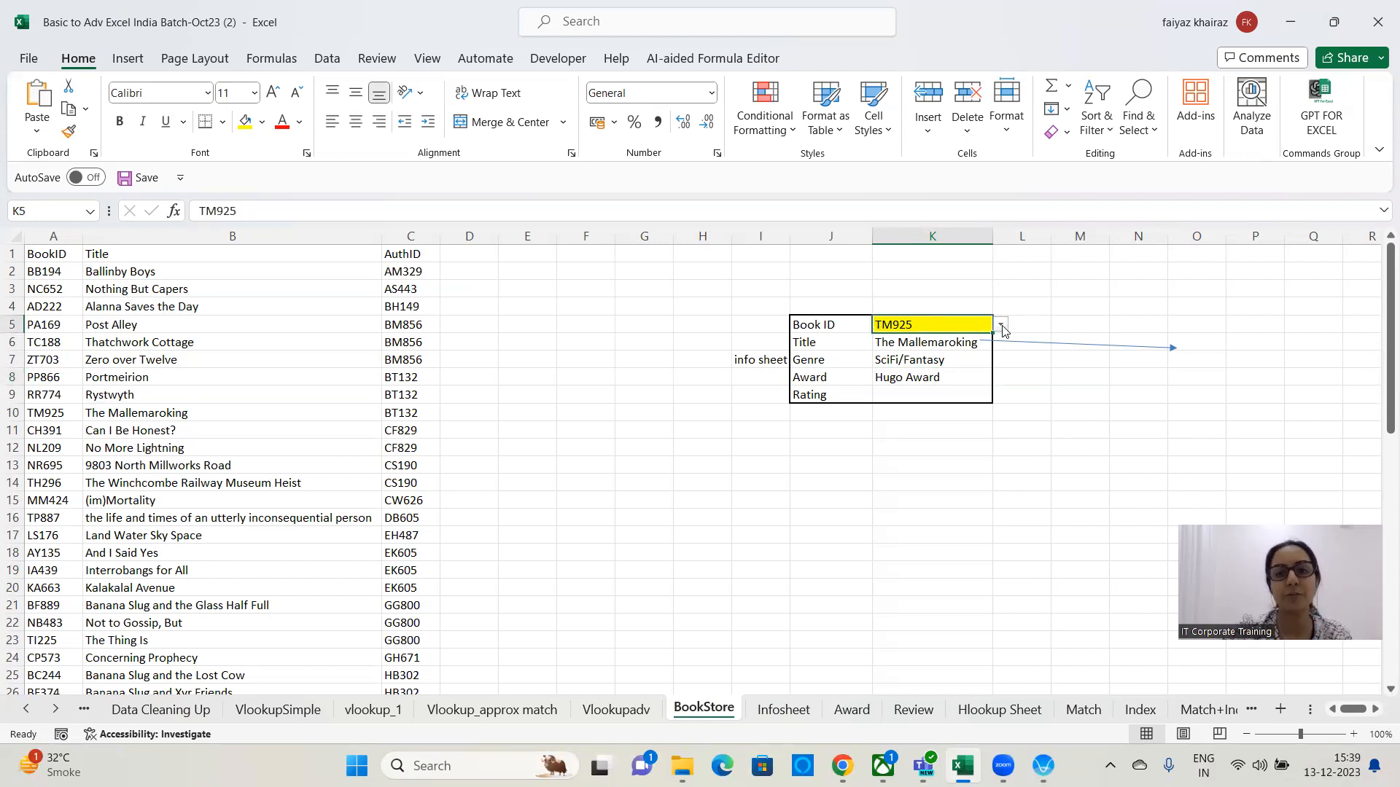
left_click(1002, 326)
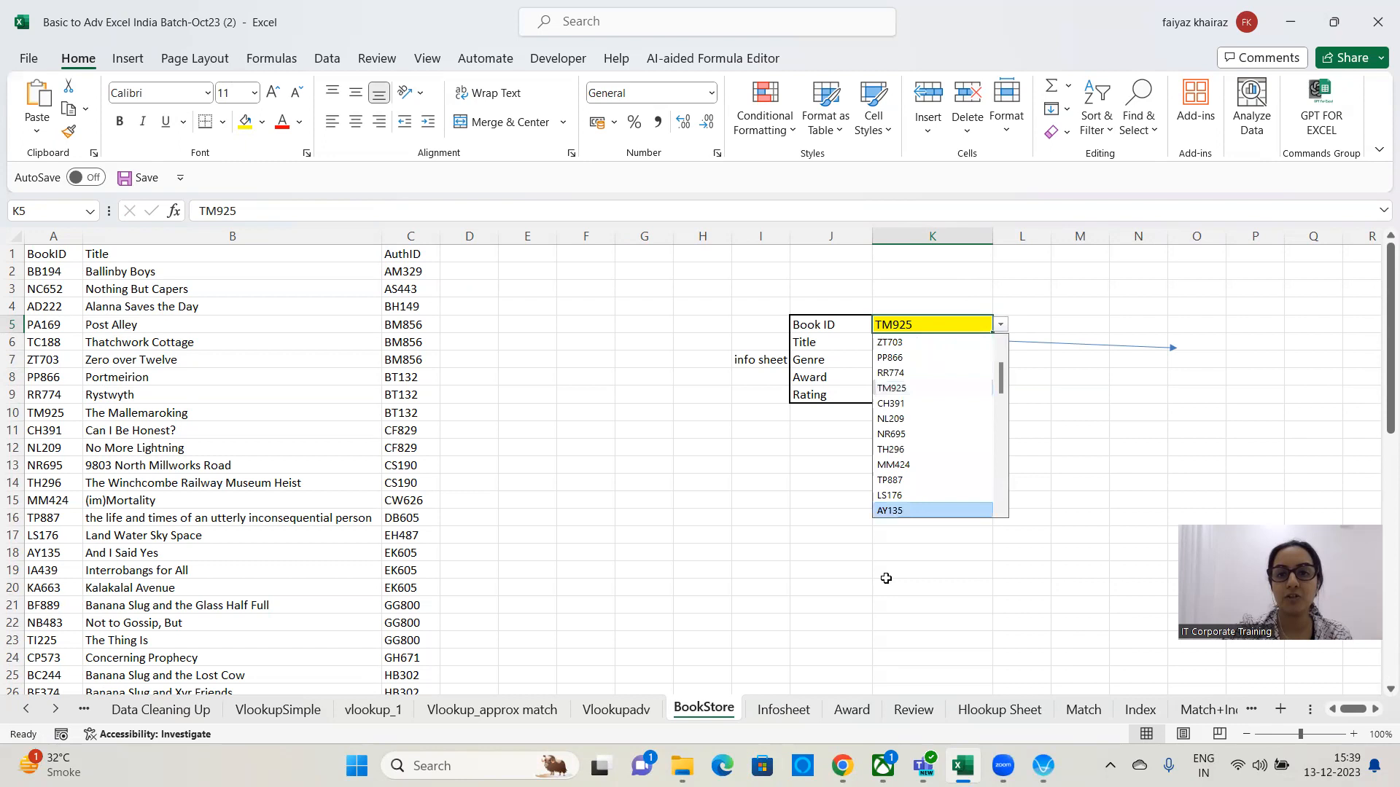
left_click(890, 508)
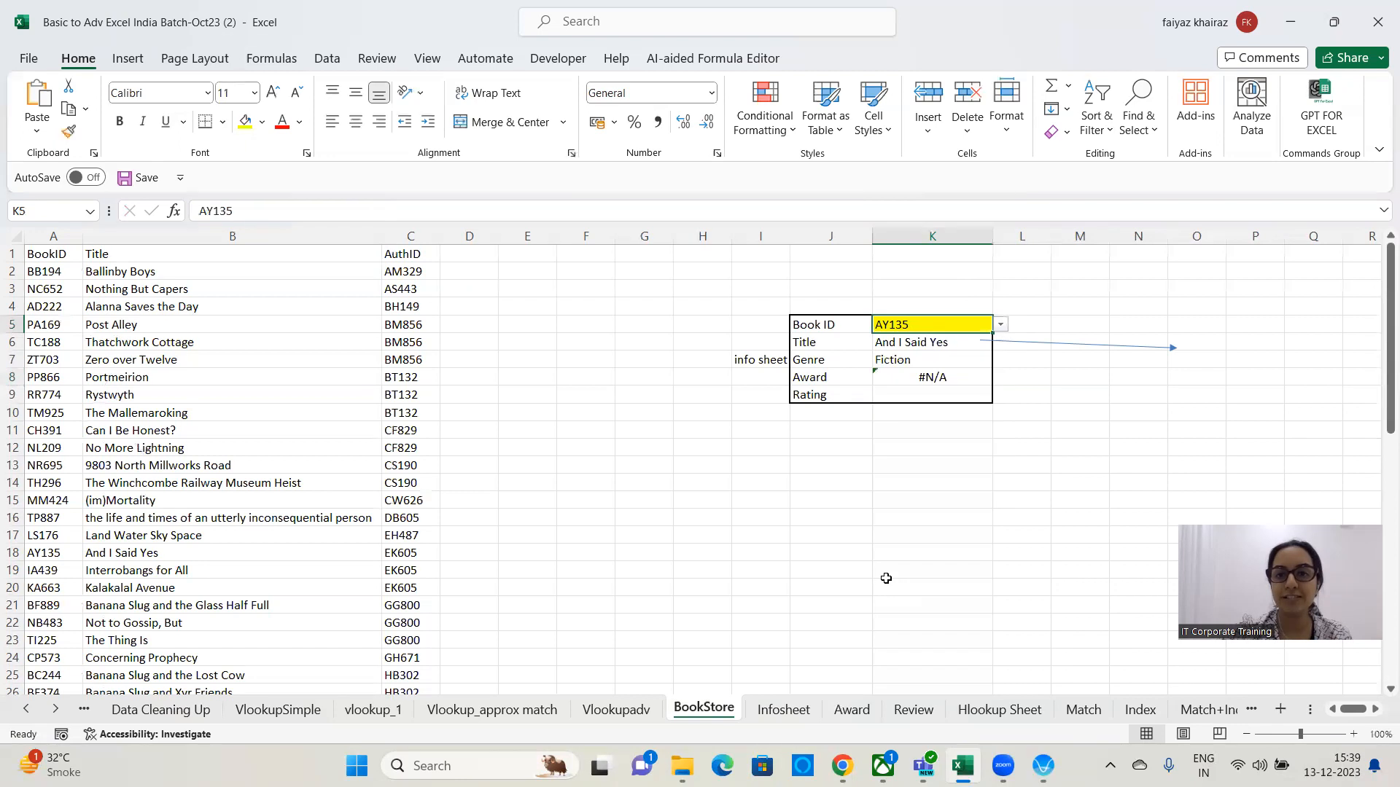
Move the arrow down so it points right from the Award cell K8.
left_click(961, 380)
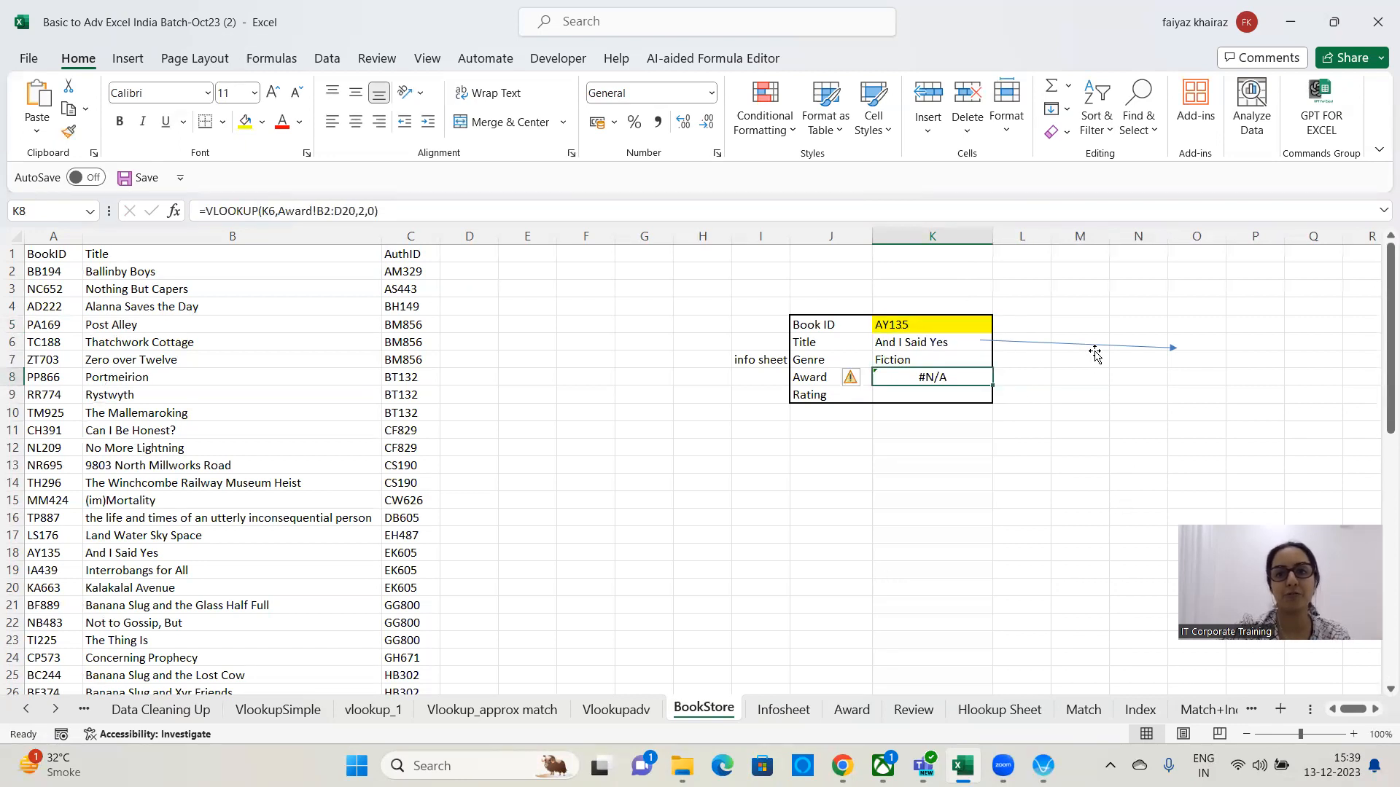
left_click_drag(1095, 344, 1090, 381)
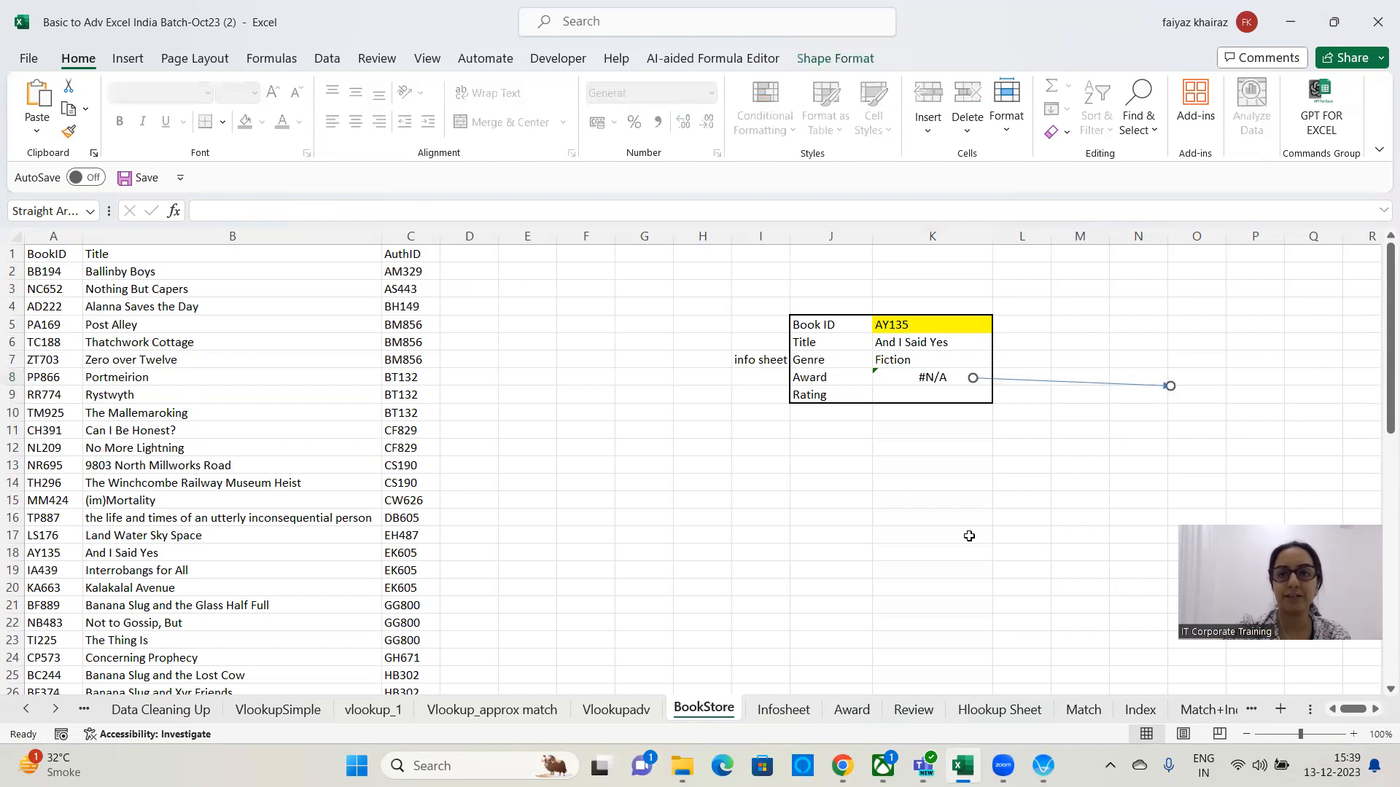
left_click(1052, 430)
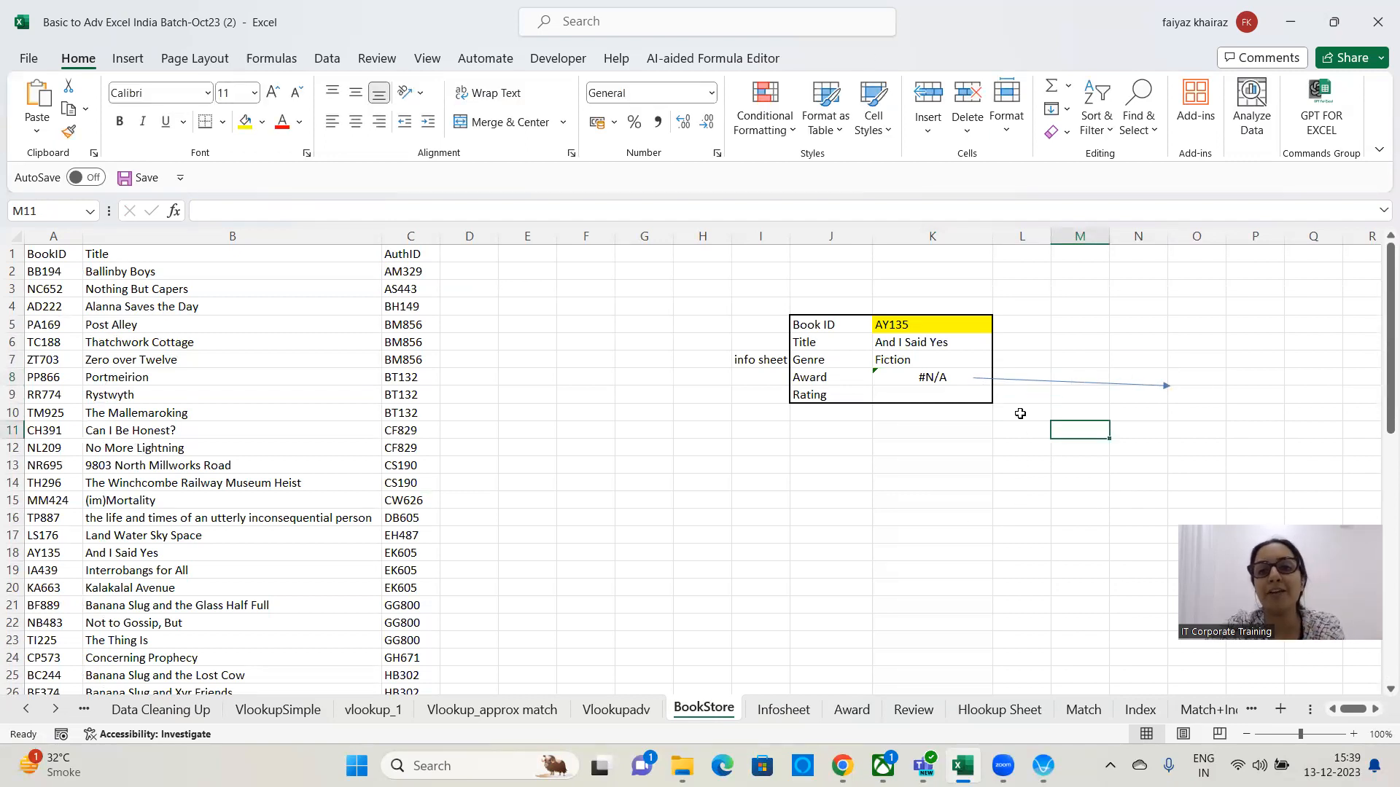
Select PP866 as the Book ID in K5 and compare its award with the Award sheet list.
left_click(955, 323)
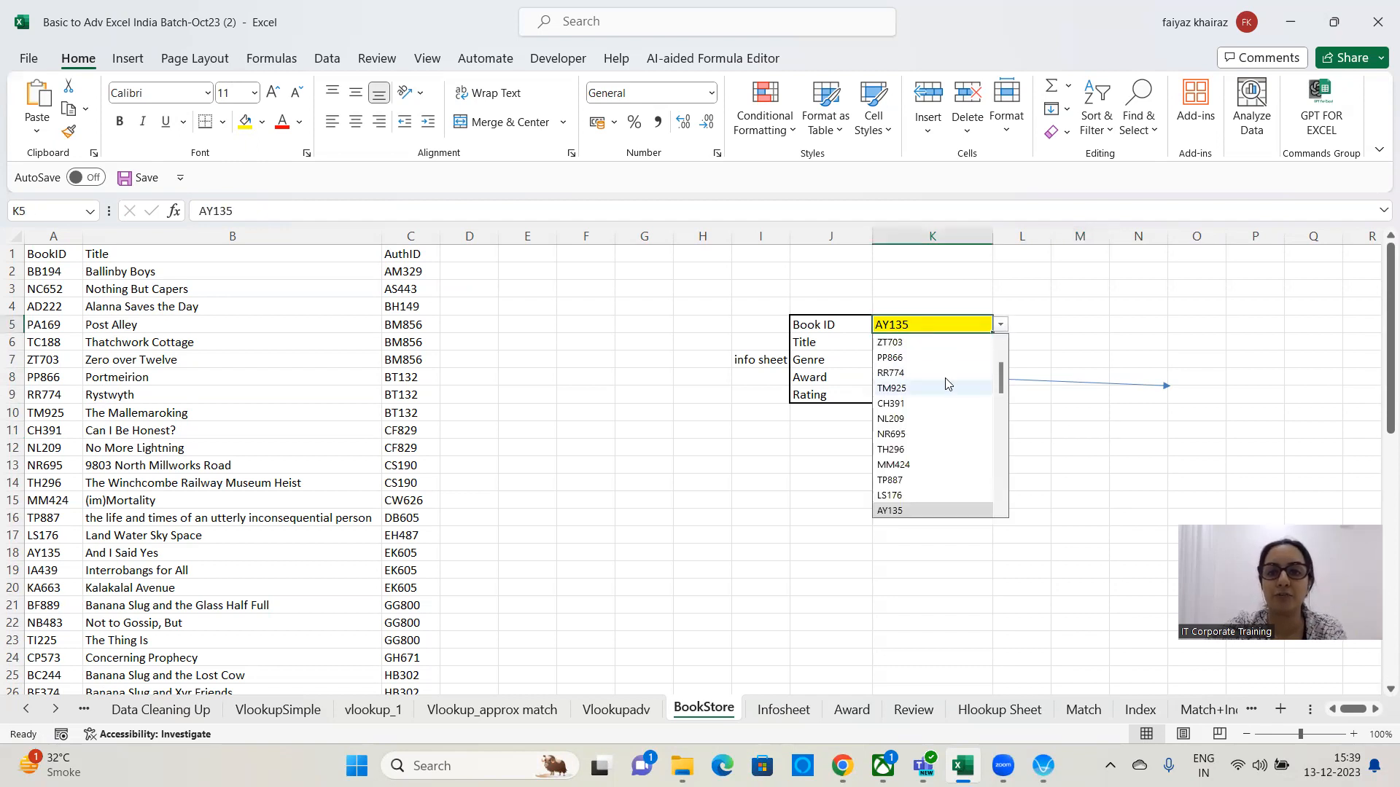
left_click(900, 357)
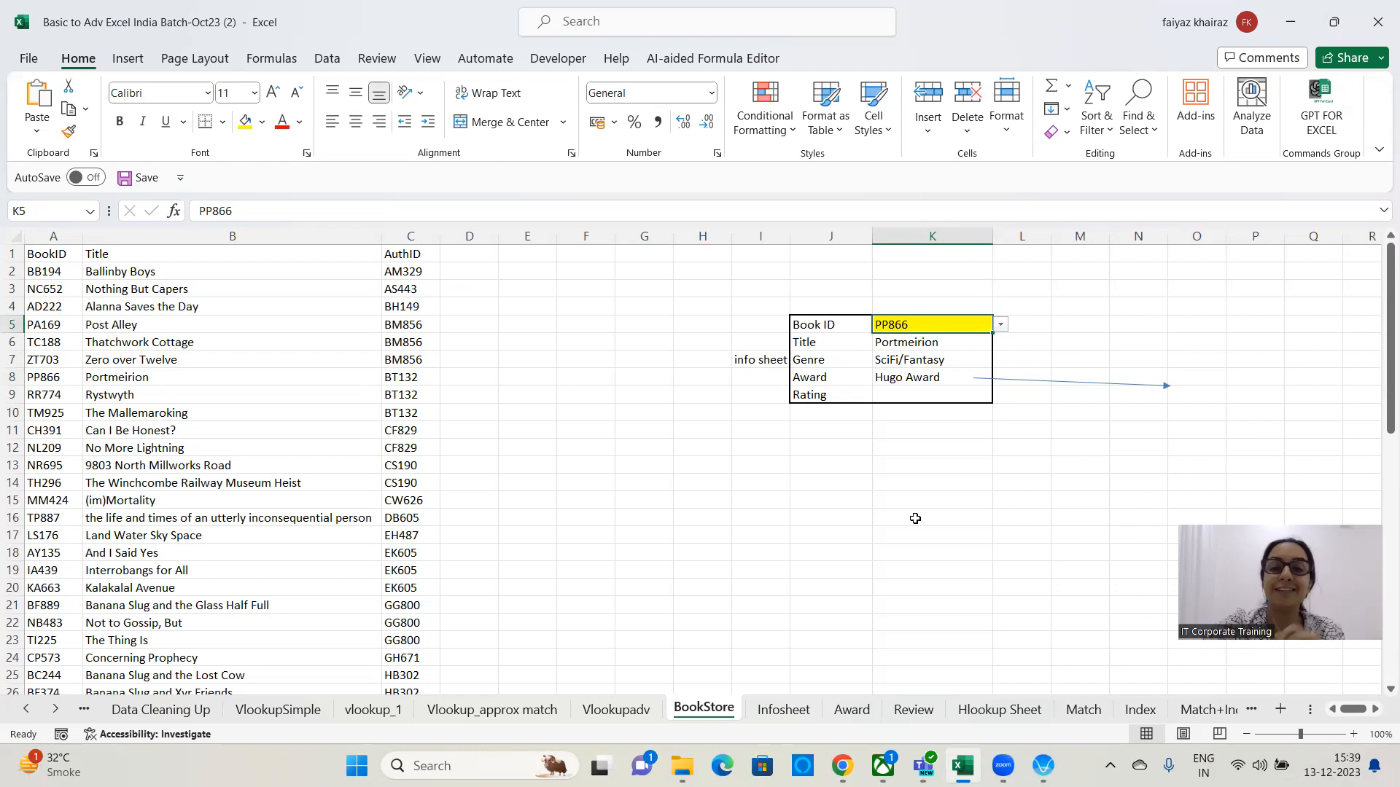
left_click(852, 709)
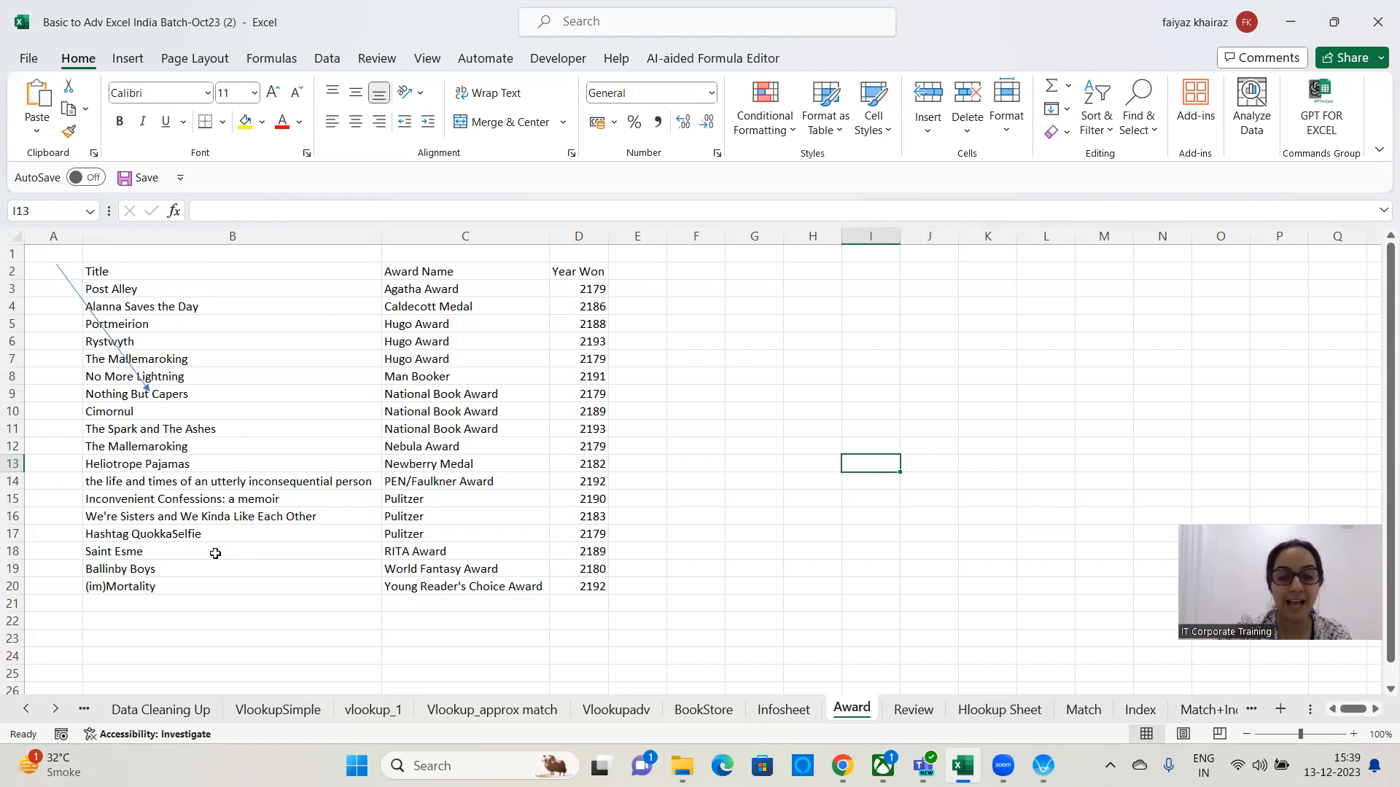
left_click(729, 709)
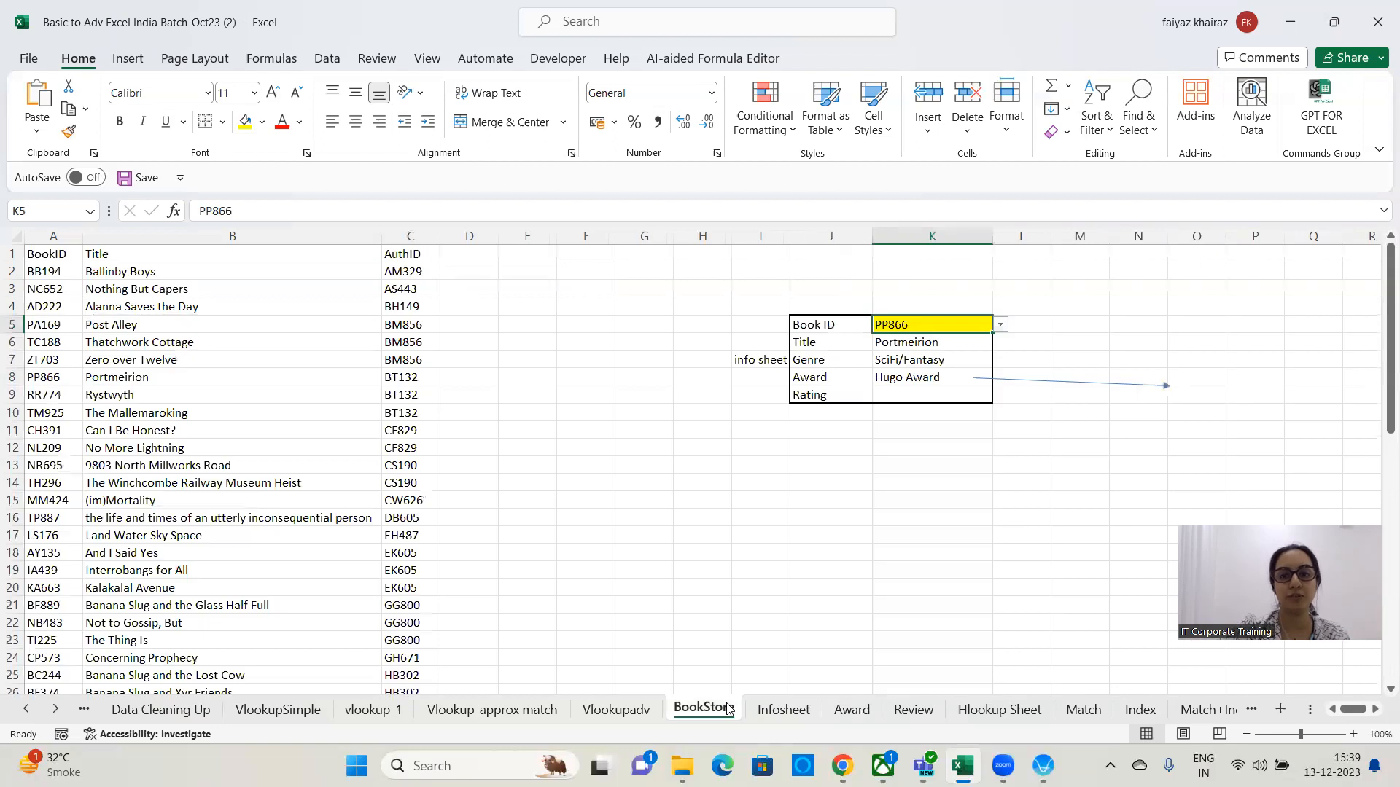
left_click(893, 377)
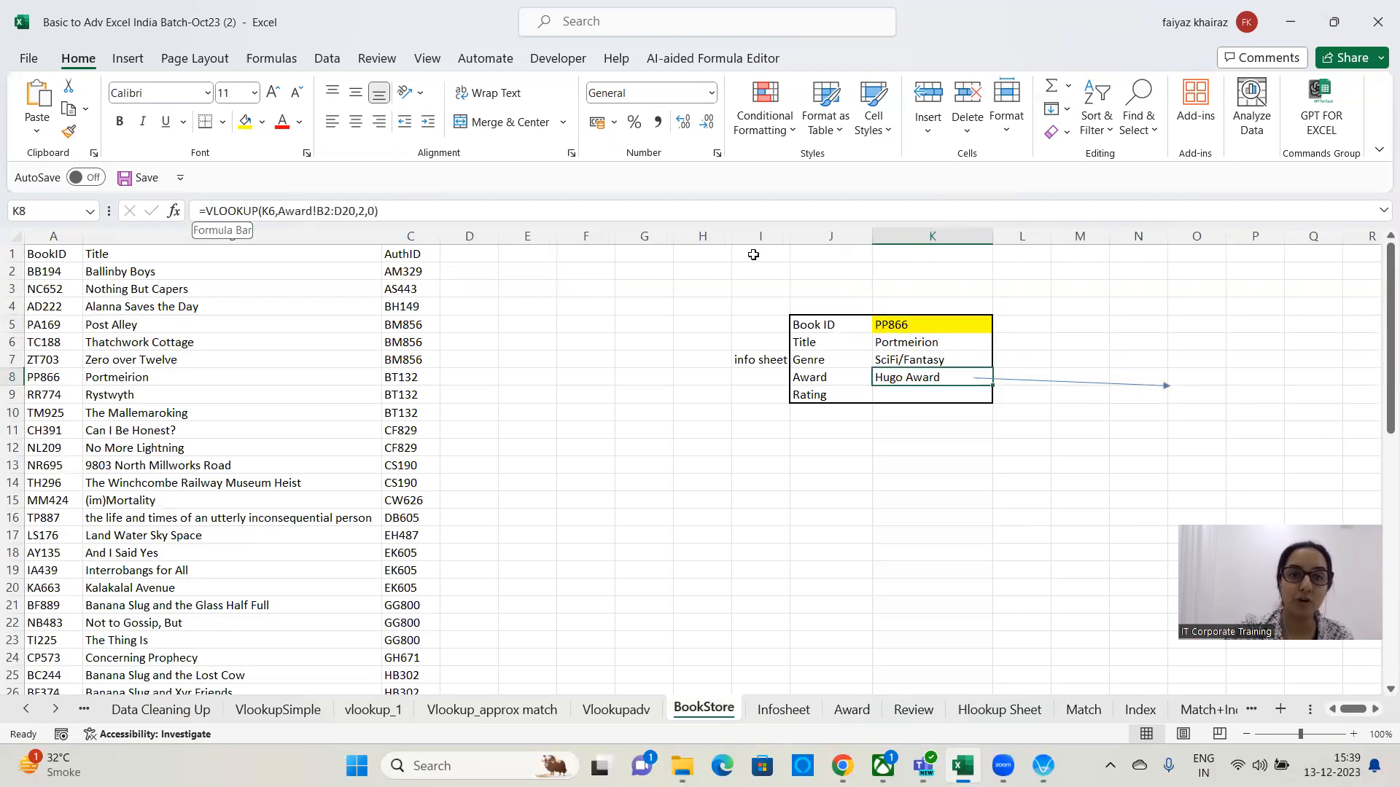
Enter the note "if error" in O8 at the end of the arrow.
left_click(1207, 381)
type("if error")
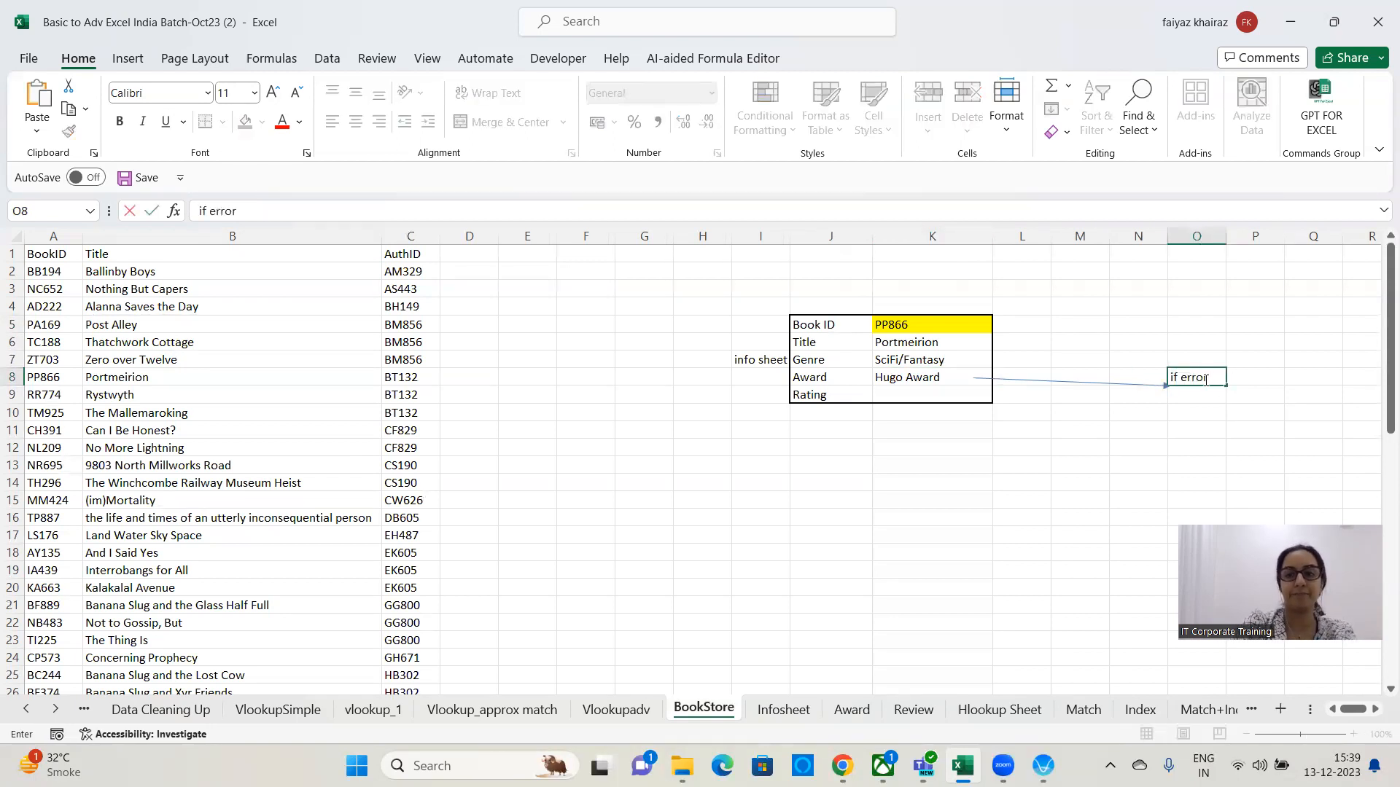
key("Return")
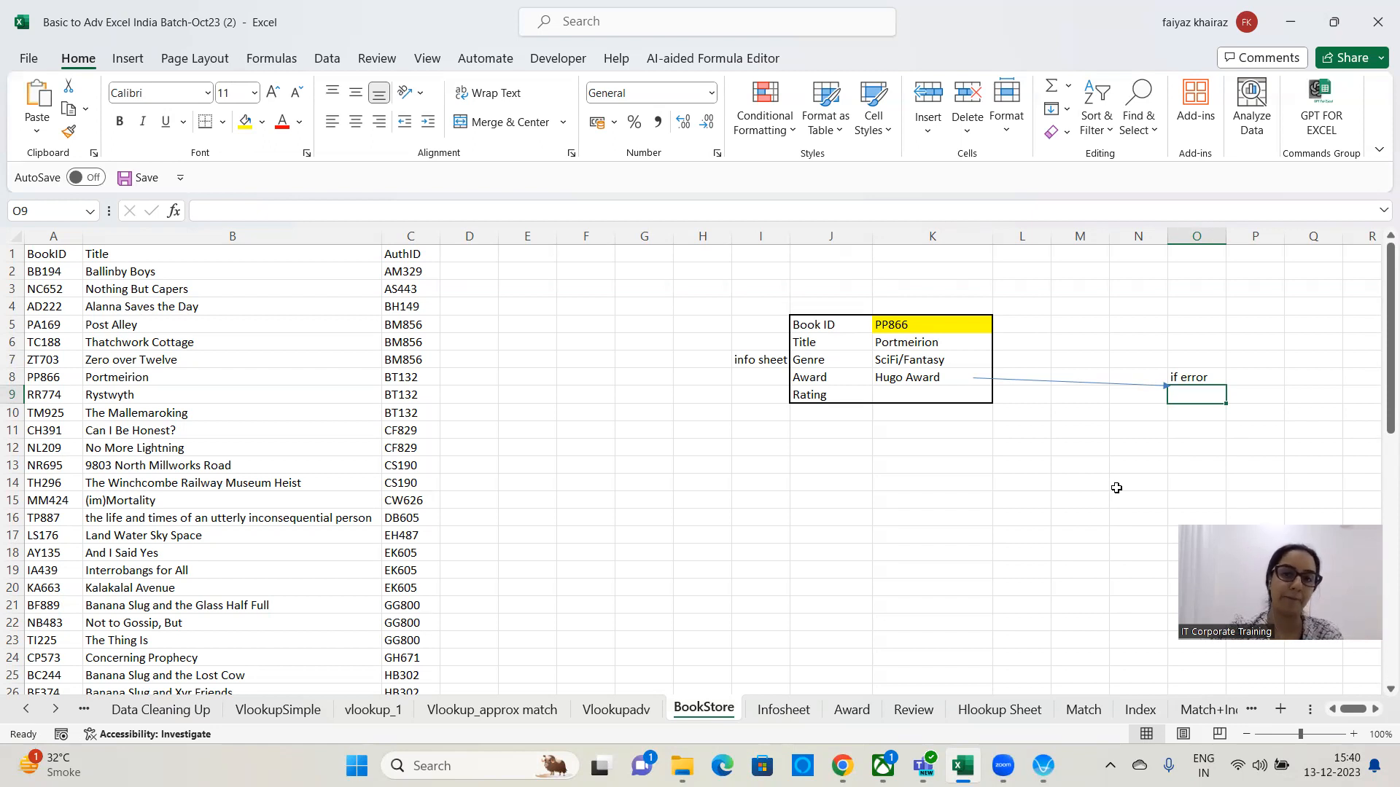
left_click(916, 379)
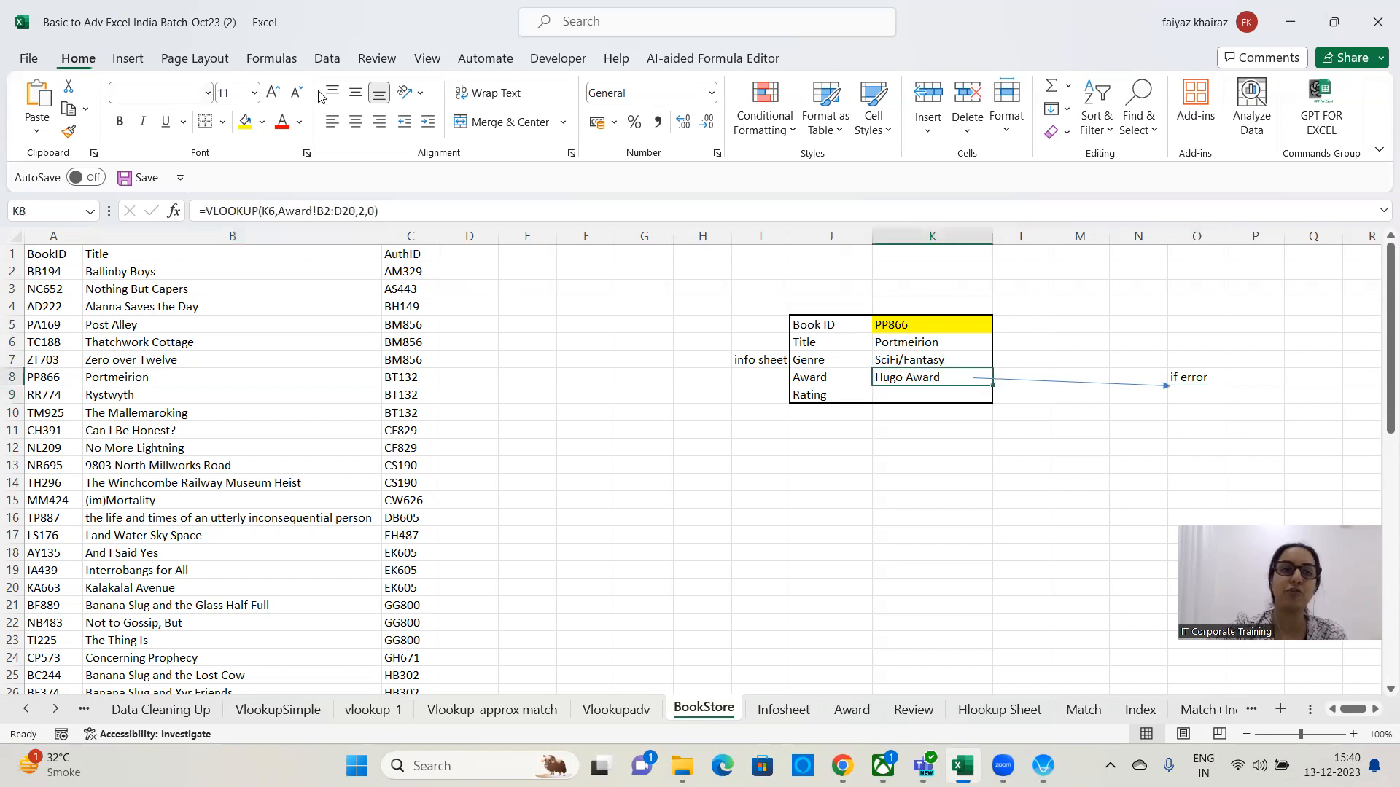
left_click_drag(394, 213, 143, 211)
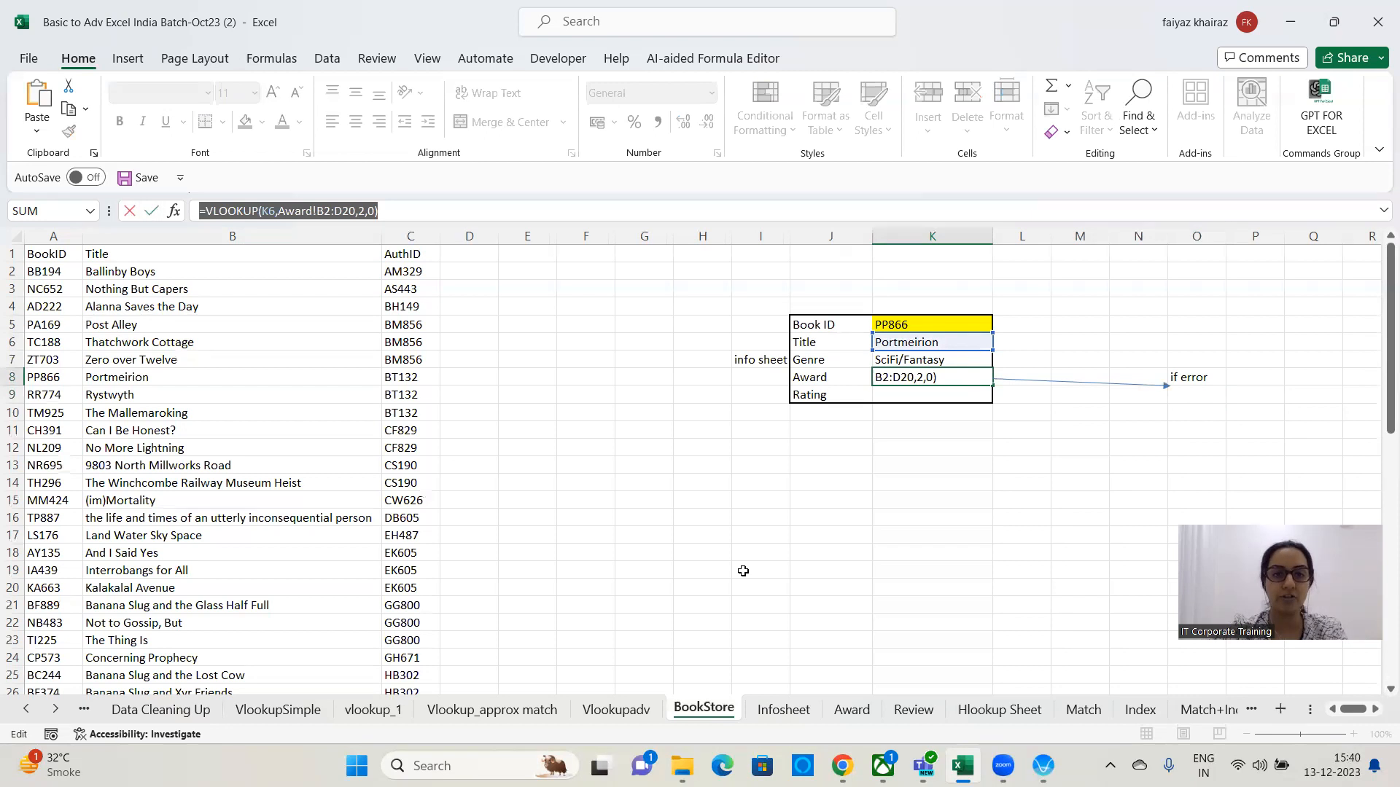
key("alt+Tab")
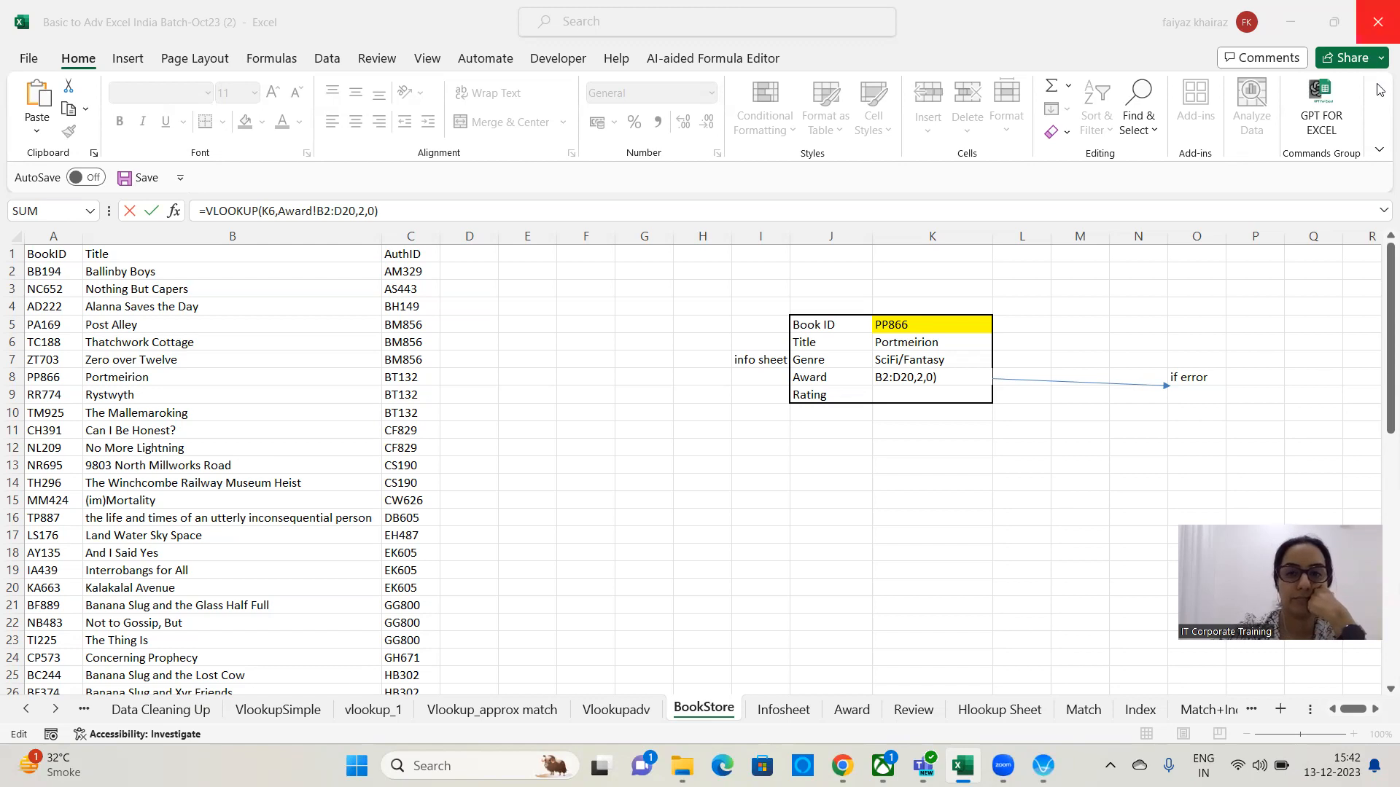
left_click(394, 213)
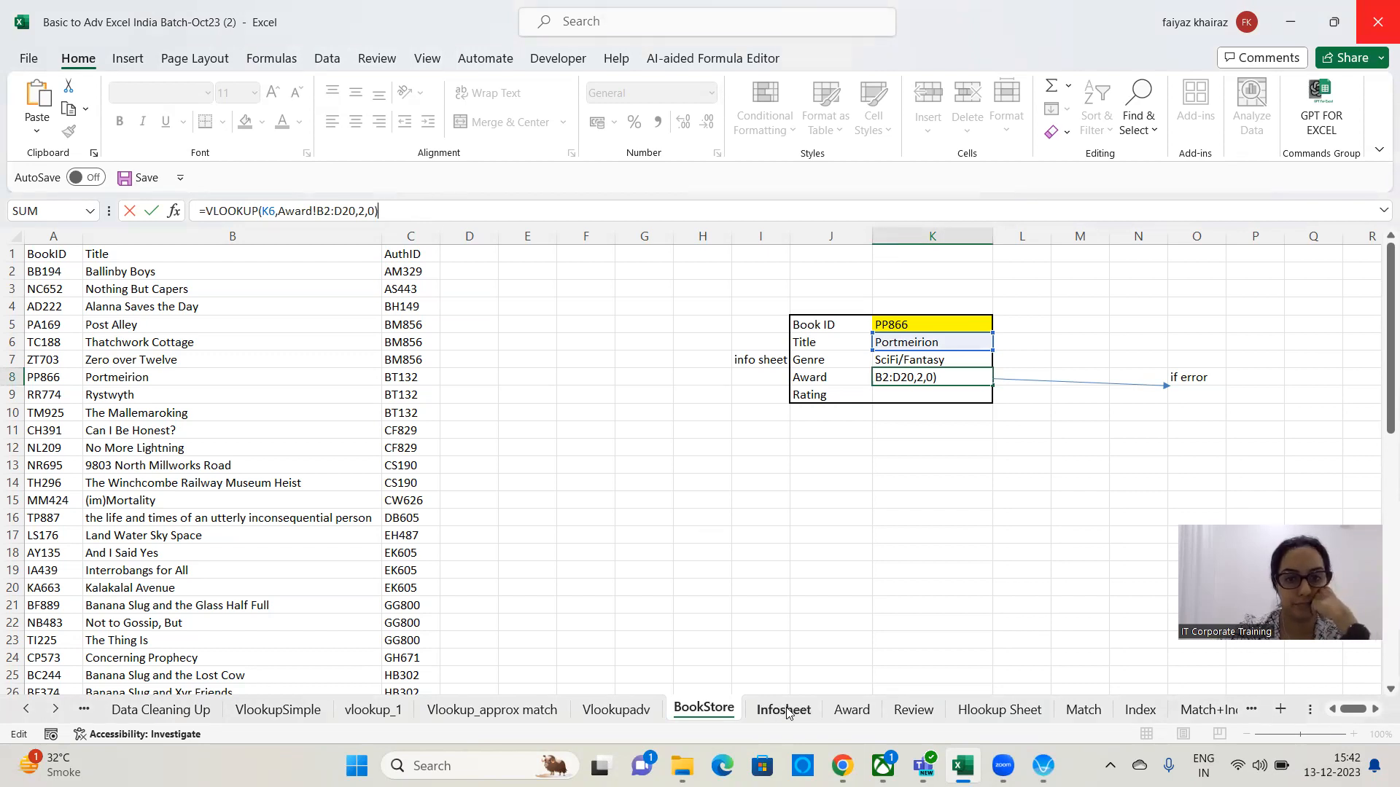
key("Escape")
left_click(867, 718)
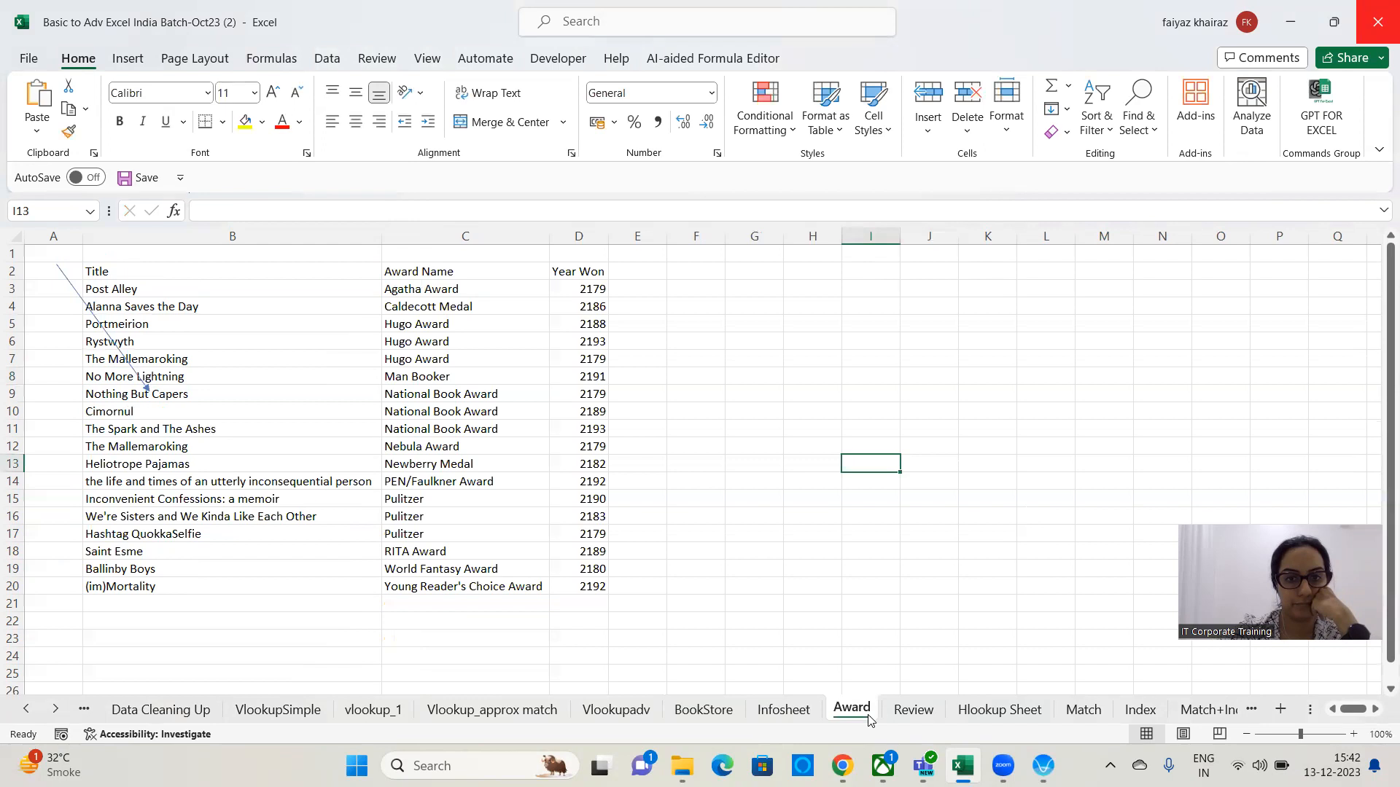
left_click(704, 711)
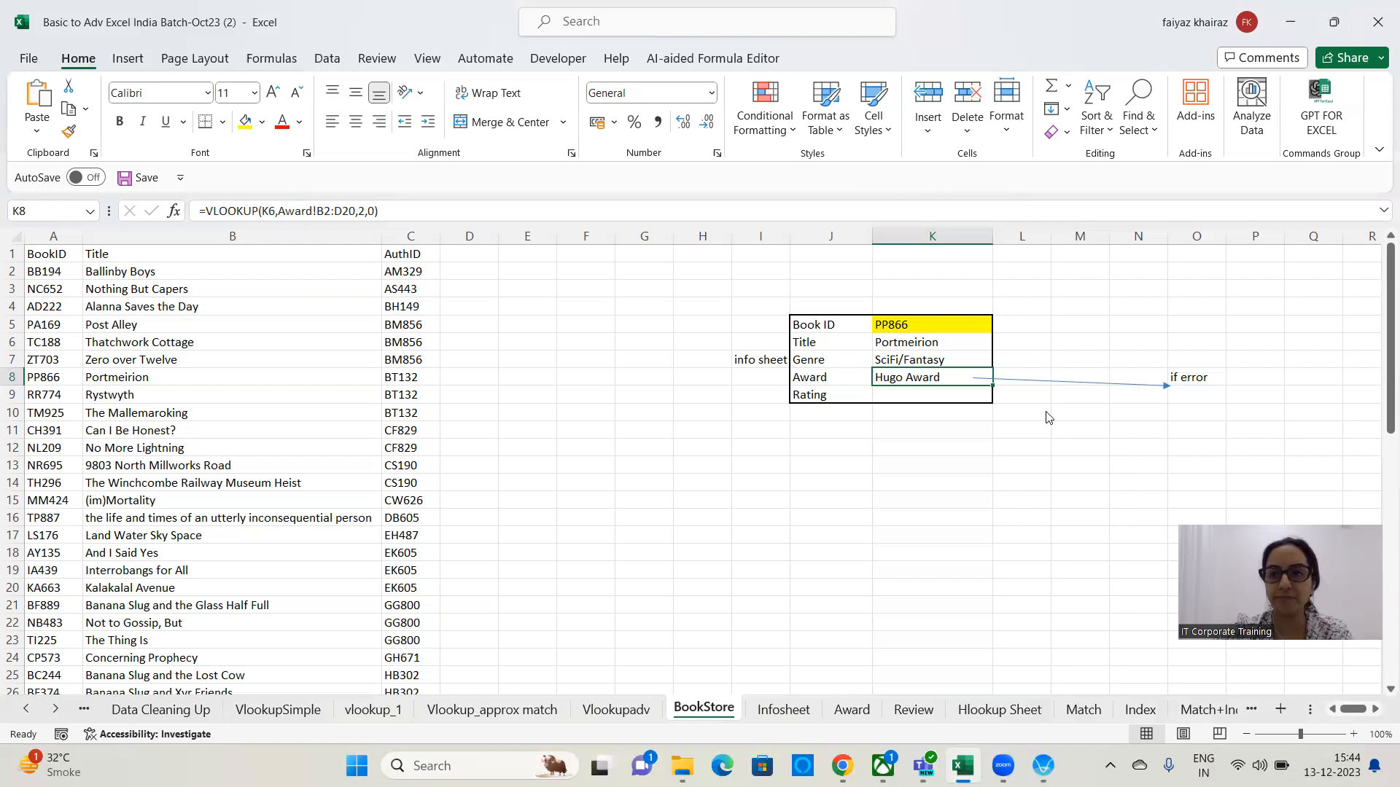
Review the Award formula in K8 together with the Book ID in K5.
left_click(925, 374)
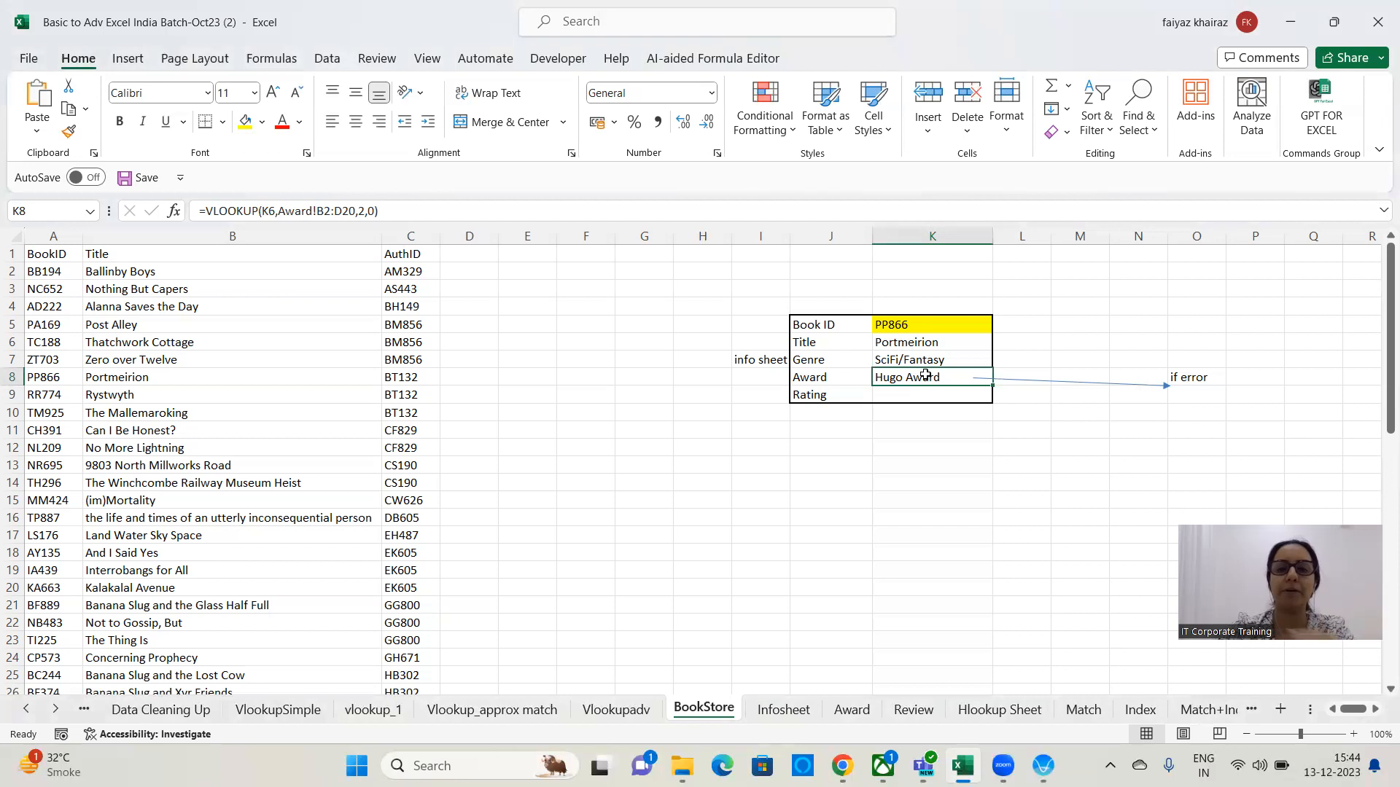
left_click(947, 324)
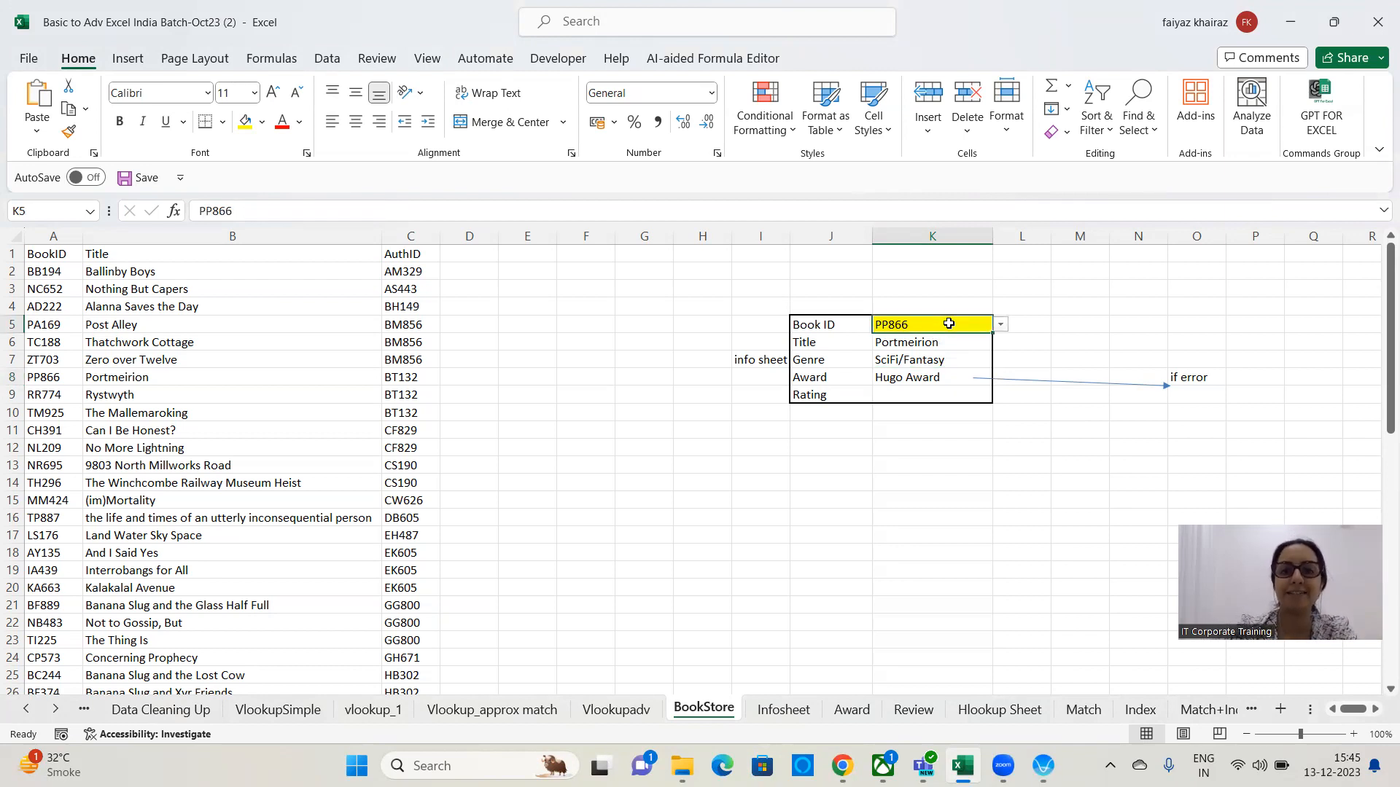
left_click(923, 374)
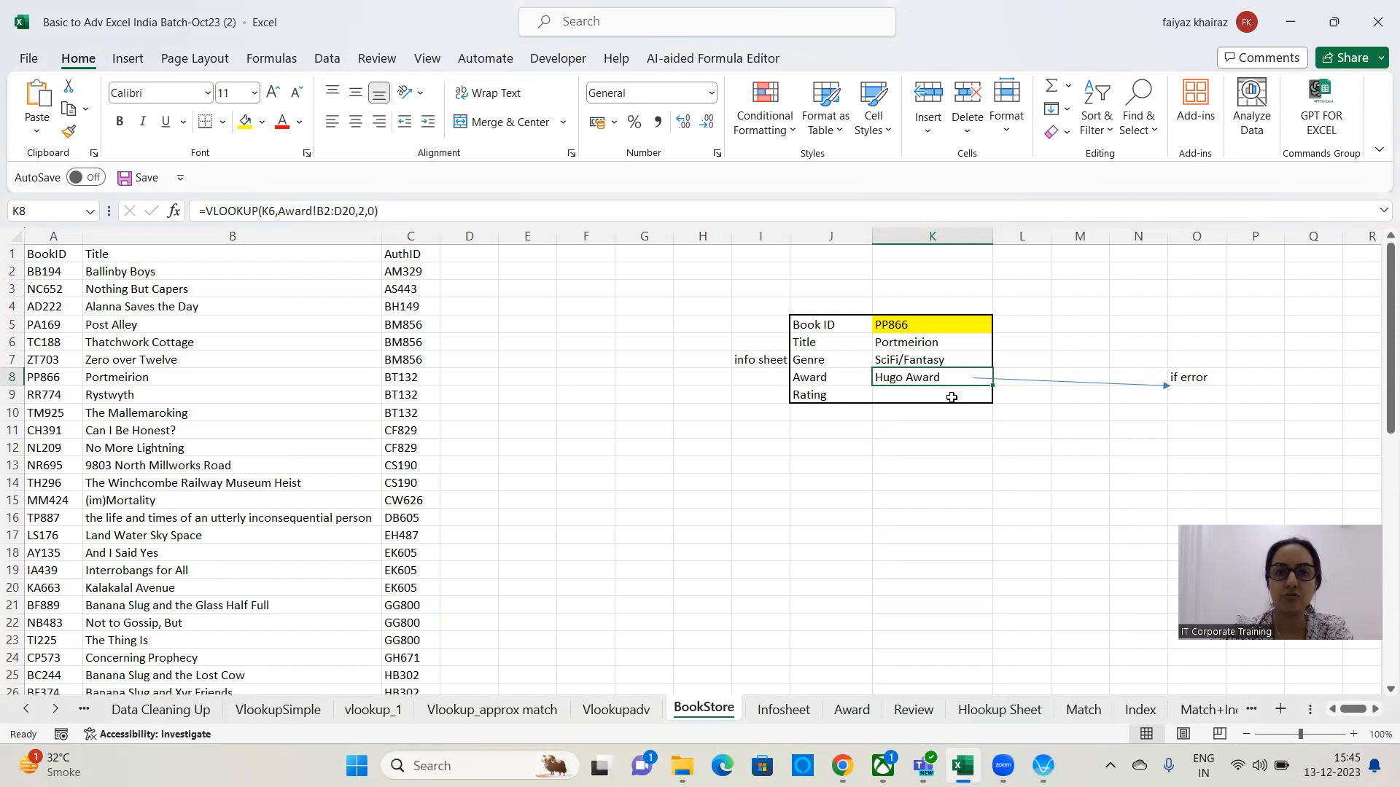
left_click(591, 301)
type("=ifeeo")
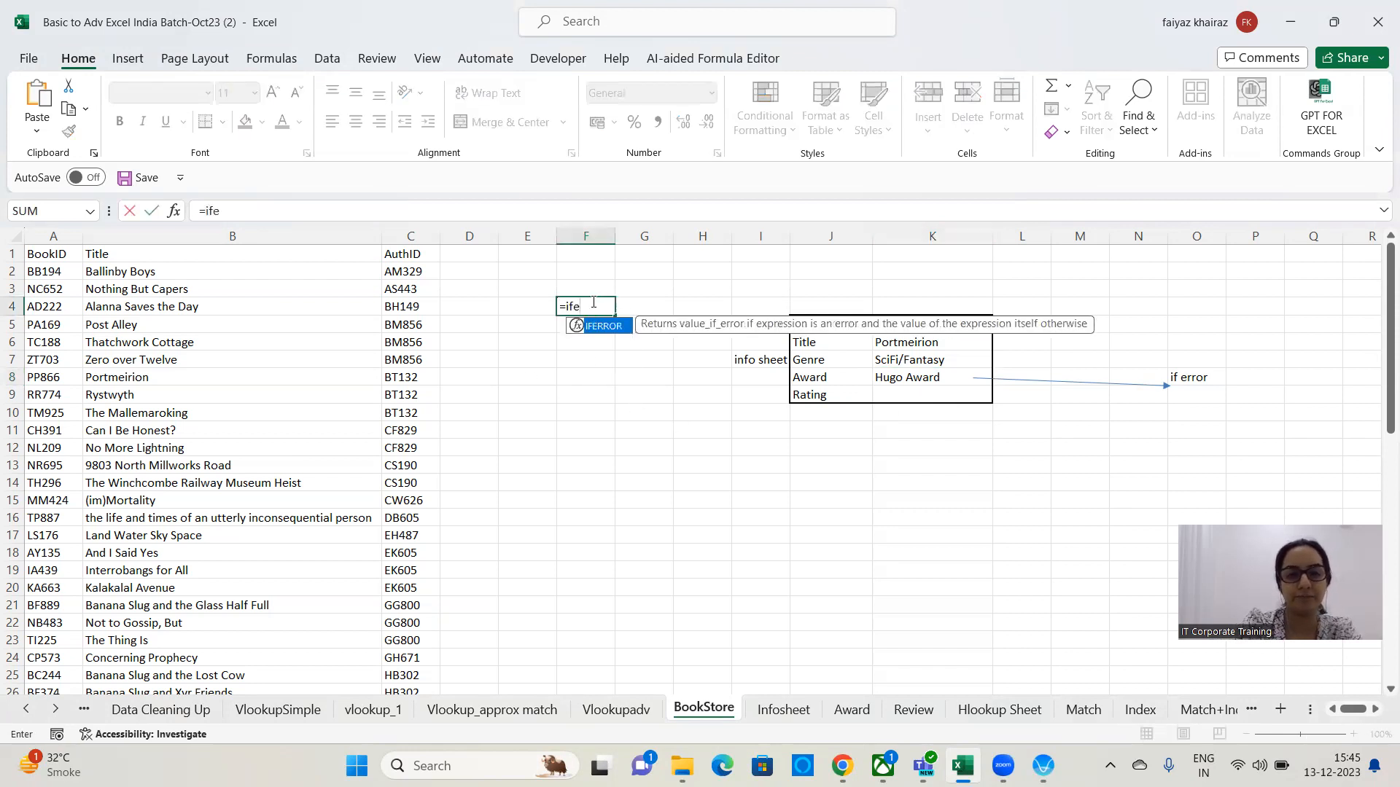
key("BackSpace")
key("BackSpace")
type("rror(")
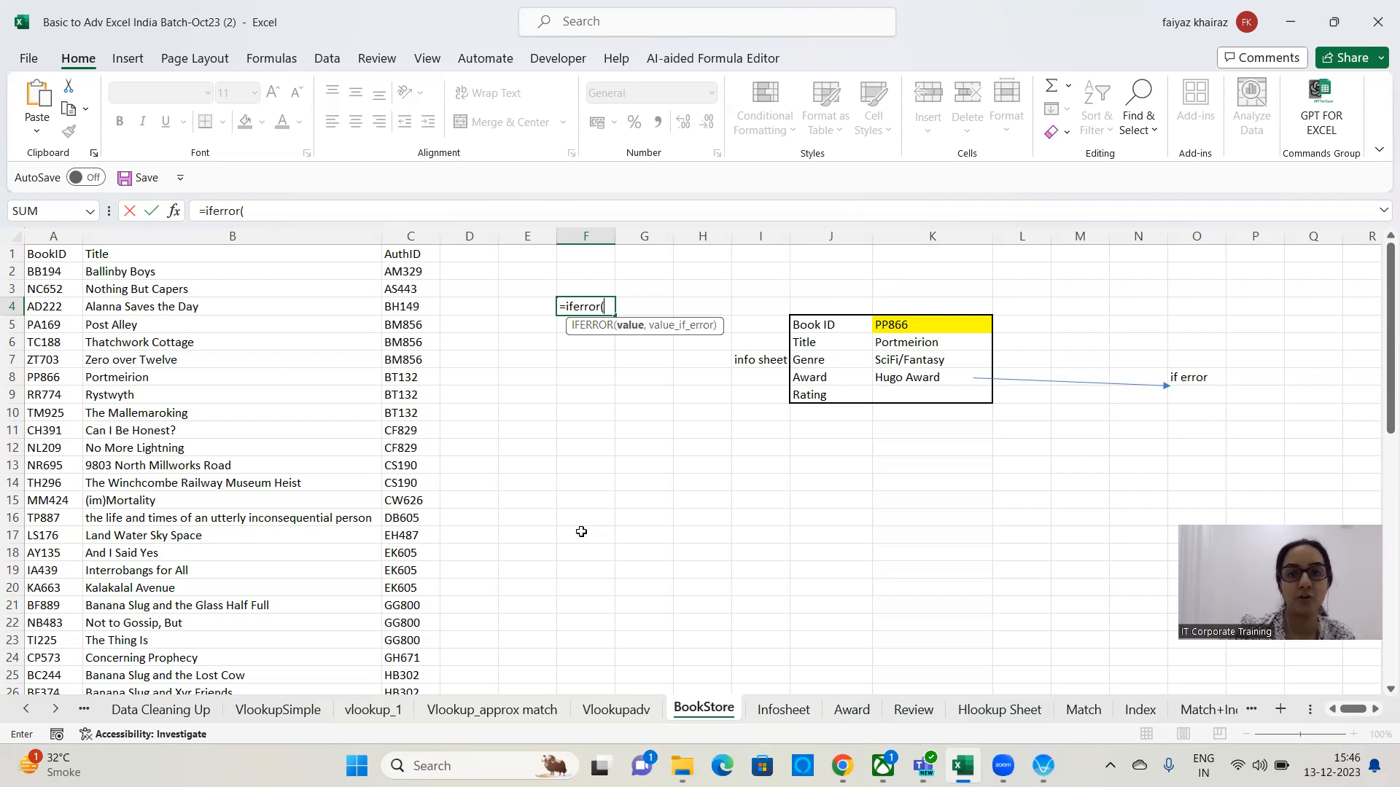
left_click(945, 327)
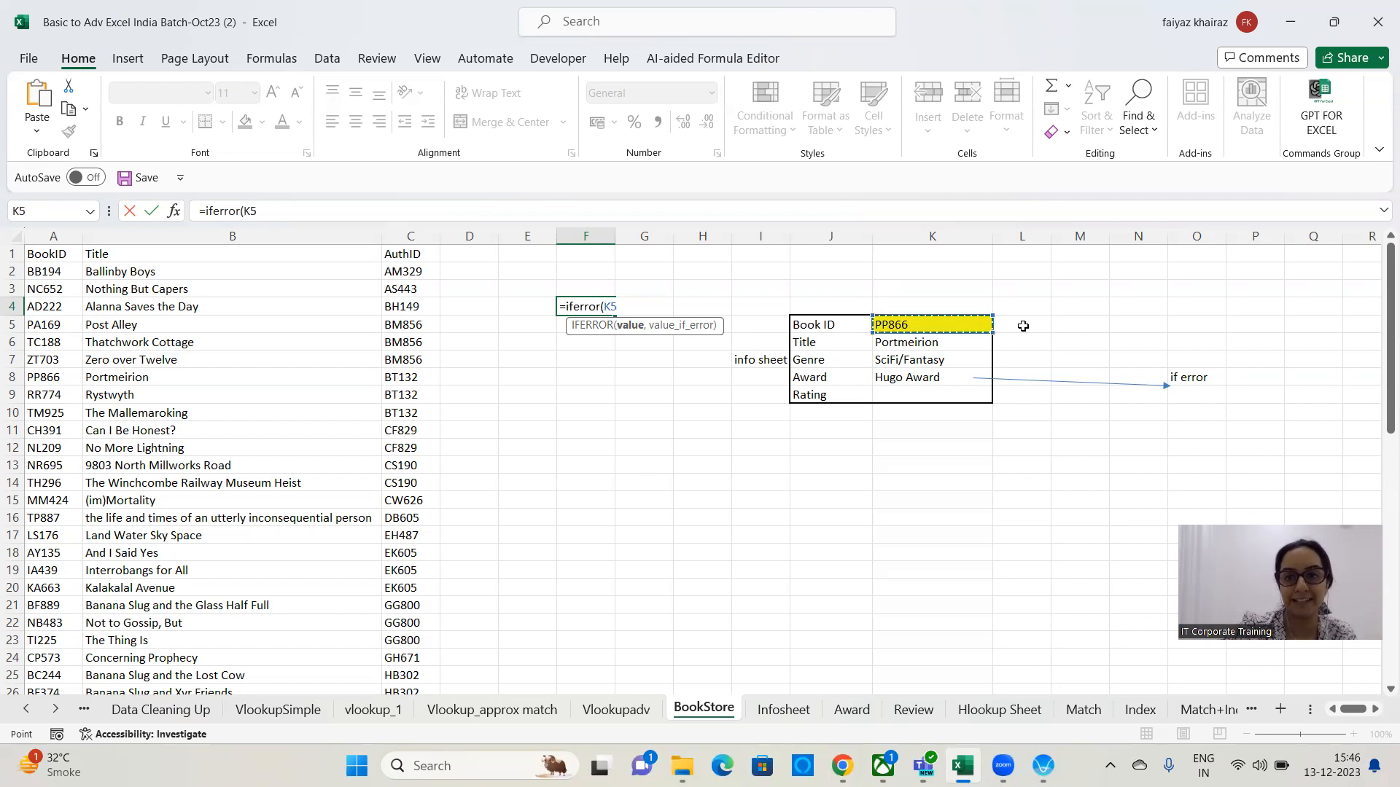
key("Escape")
Pick NR695 as the Book ID in K5 and select the Award cell K8 to inspect its formula.
left_click(984, 326)
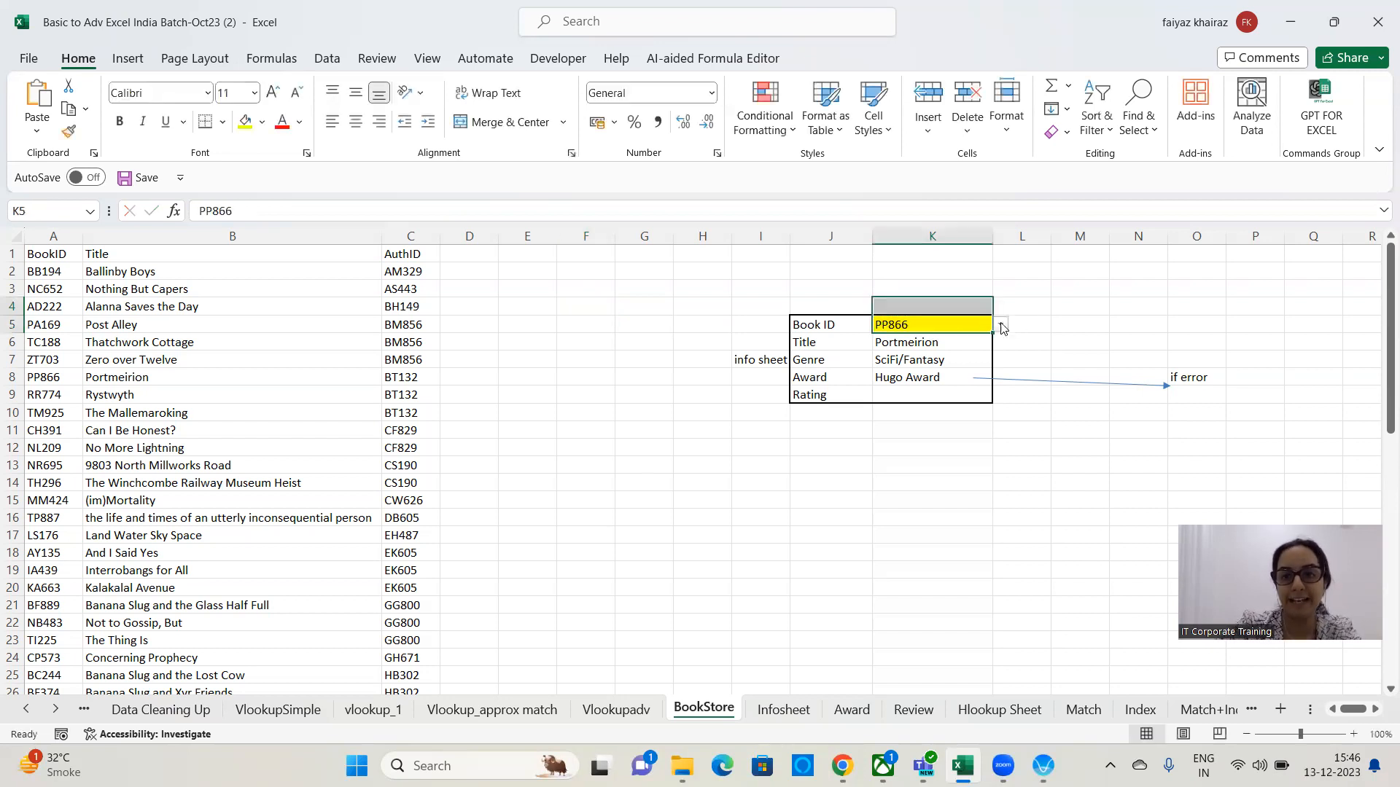
left_click(1000, 324)
left_click(904, 465)
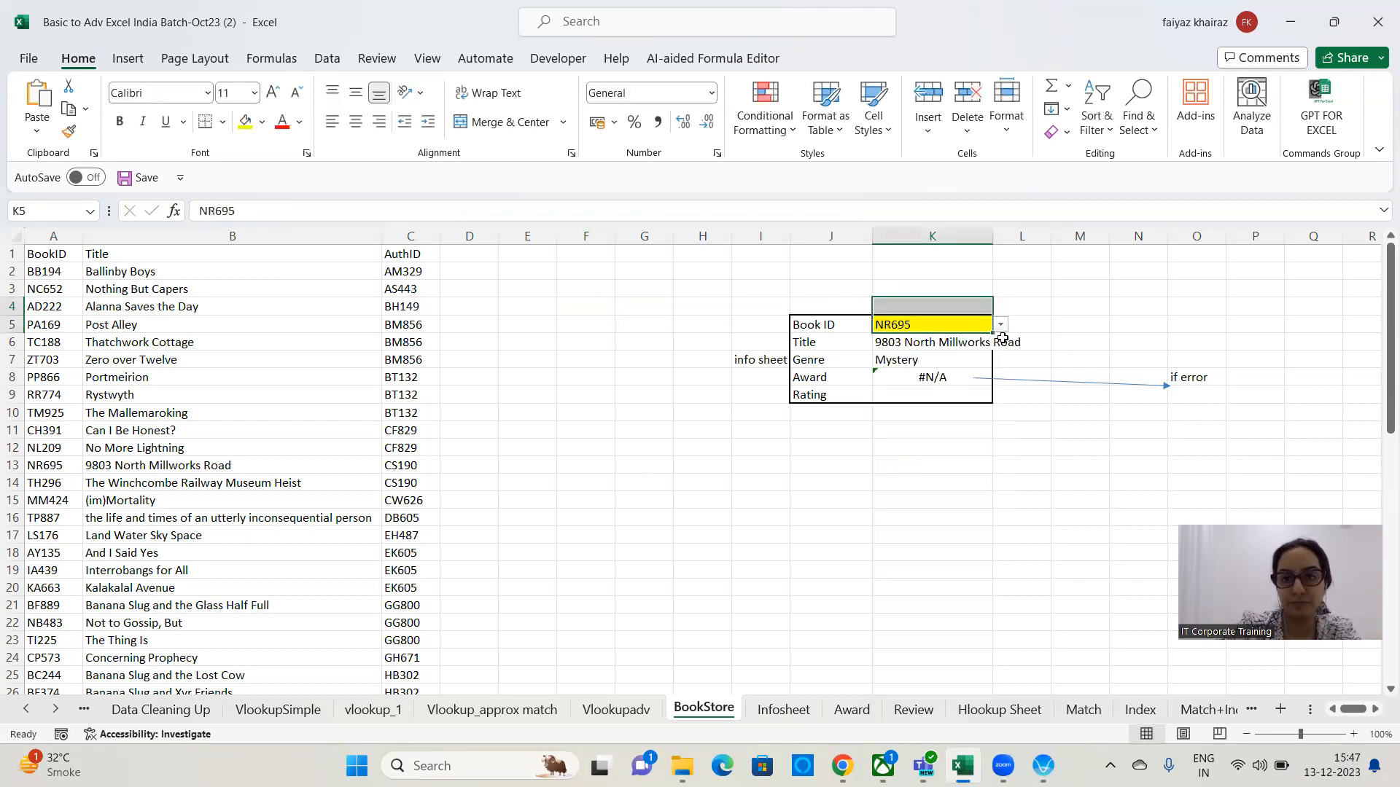
left_click(936, 377)
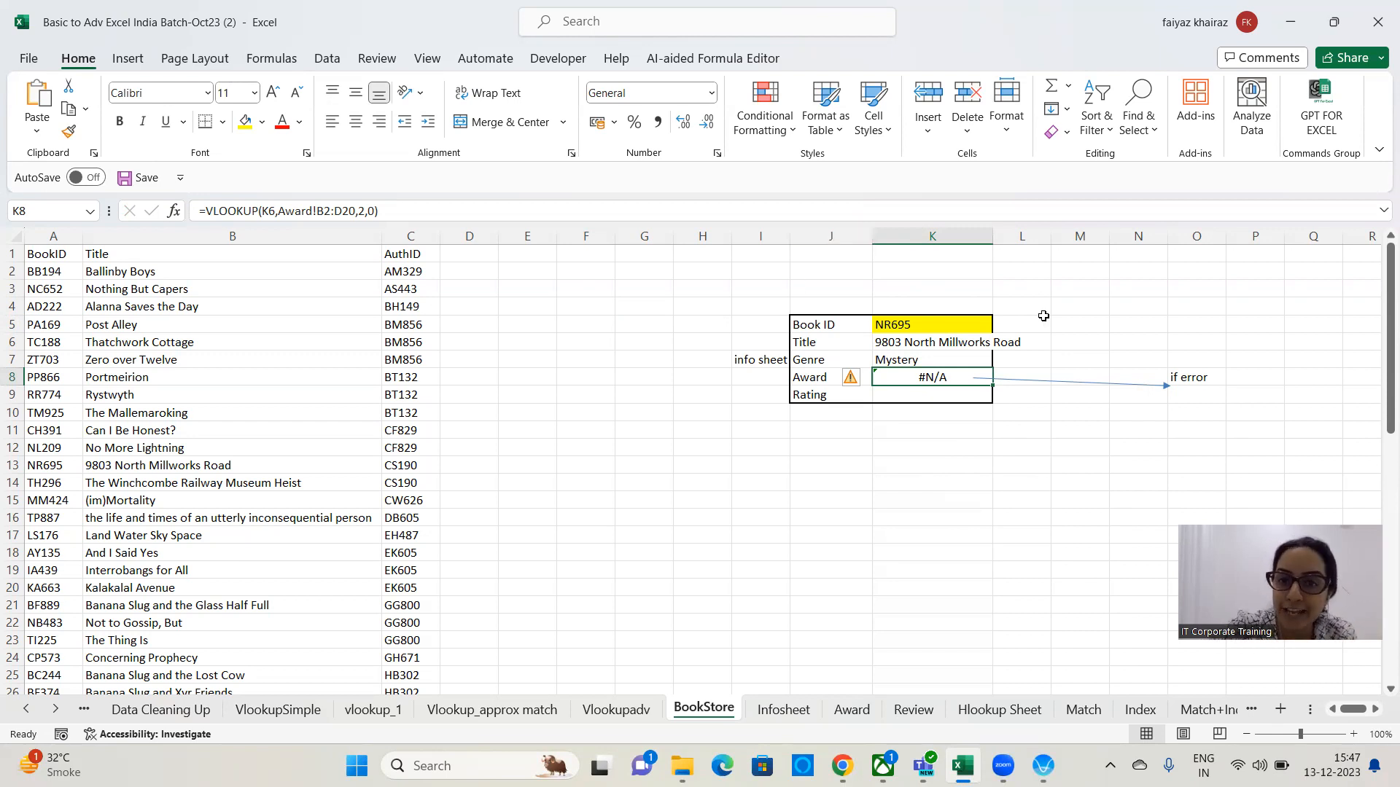
Enter the notes "-", "No value" and "blank Cell" in F4, F5 and F6.
left_click(572, 300)
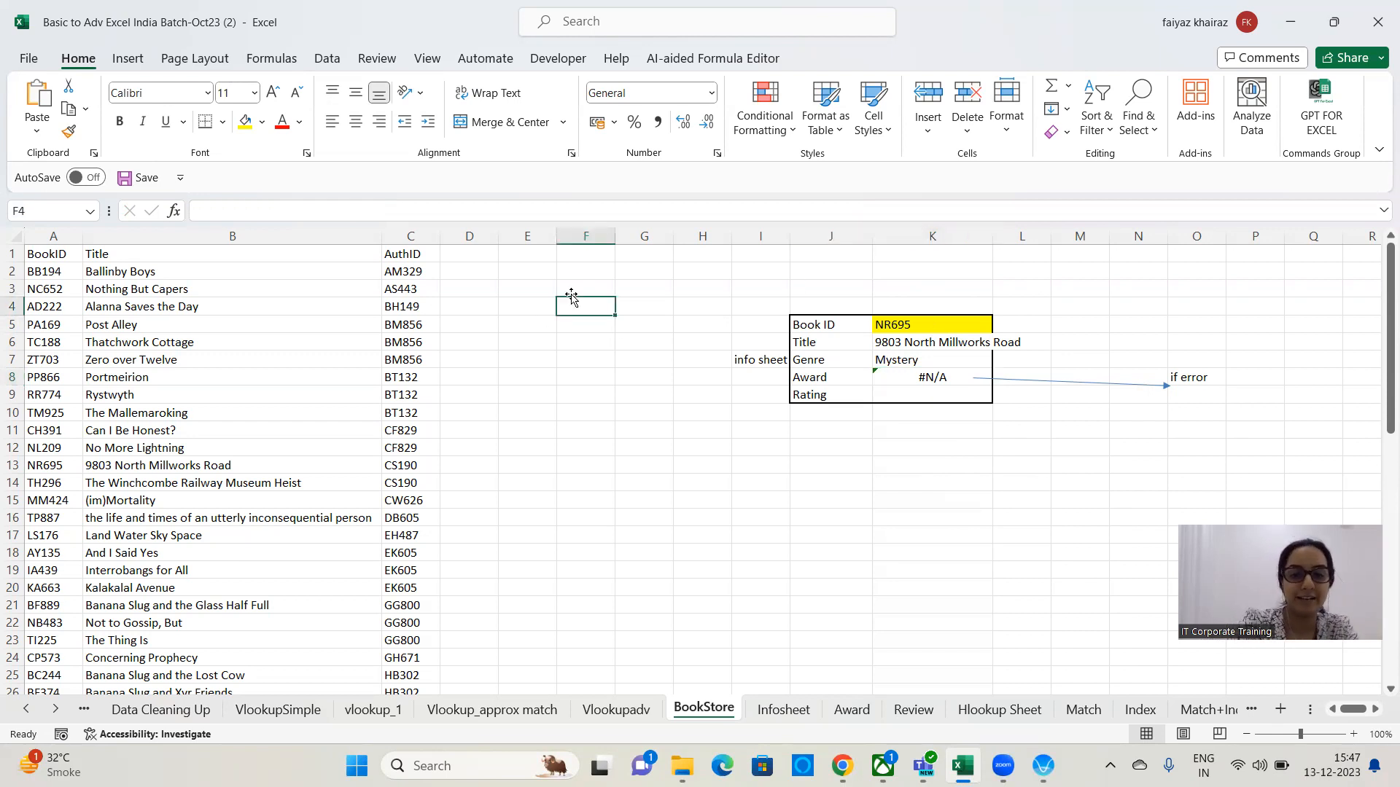
type("-")
key("Return")
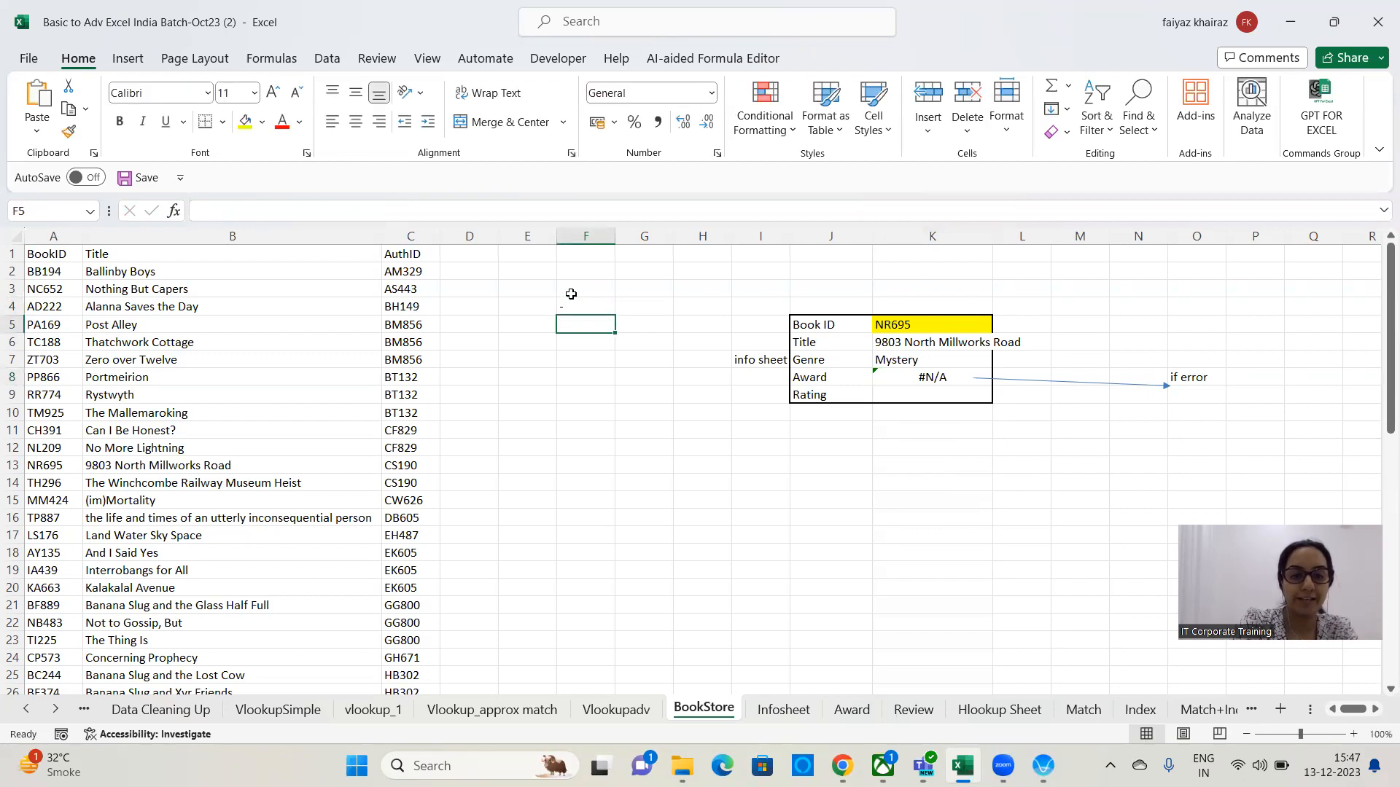
type("No value")
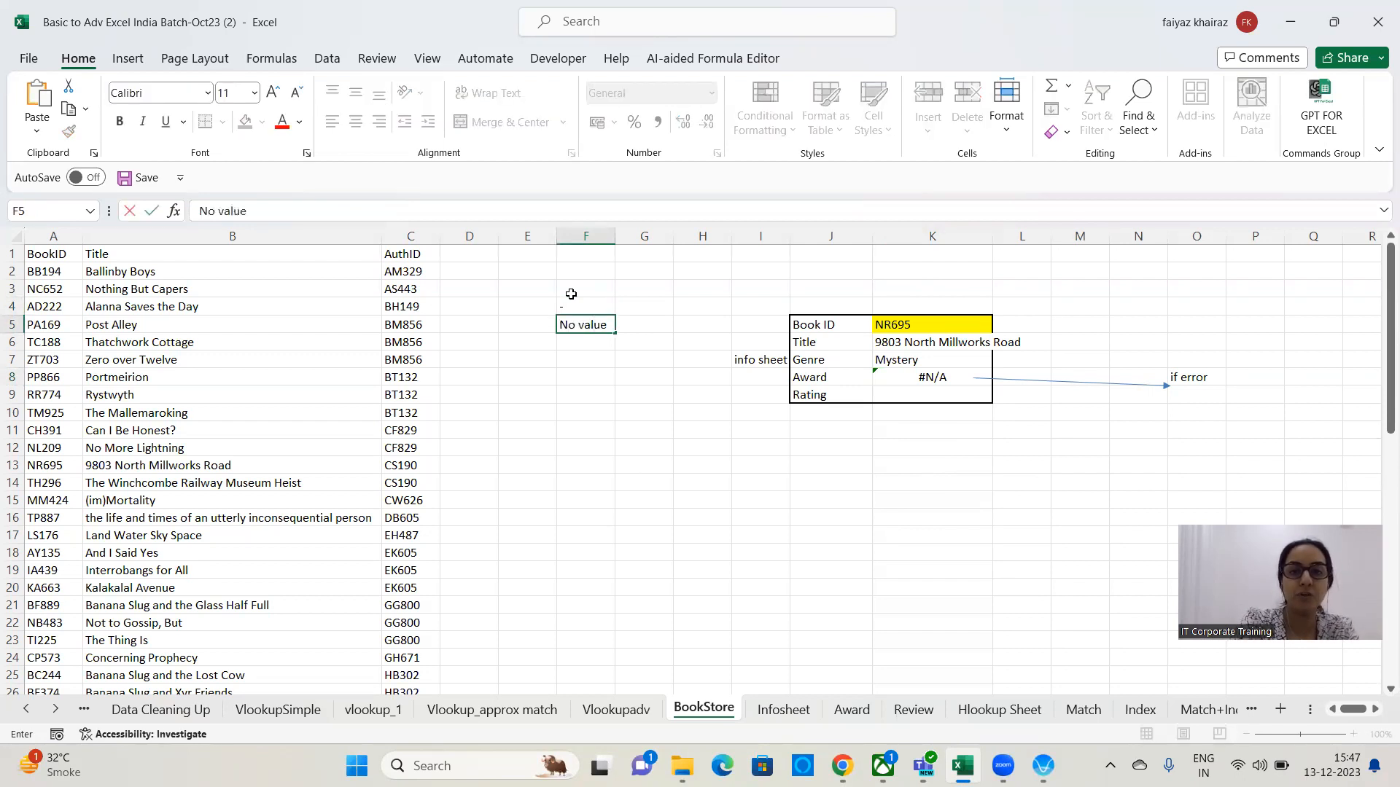
key("Return")
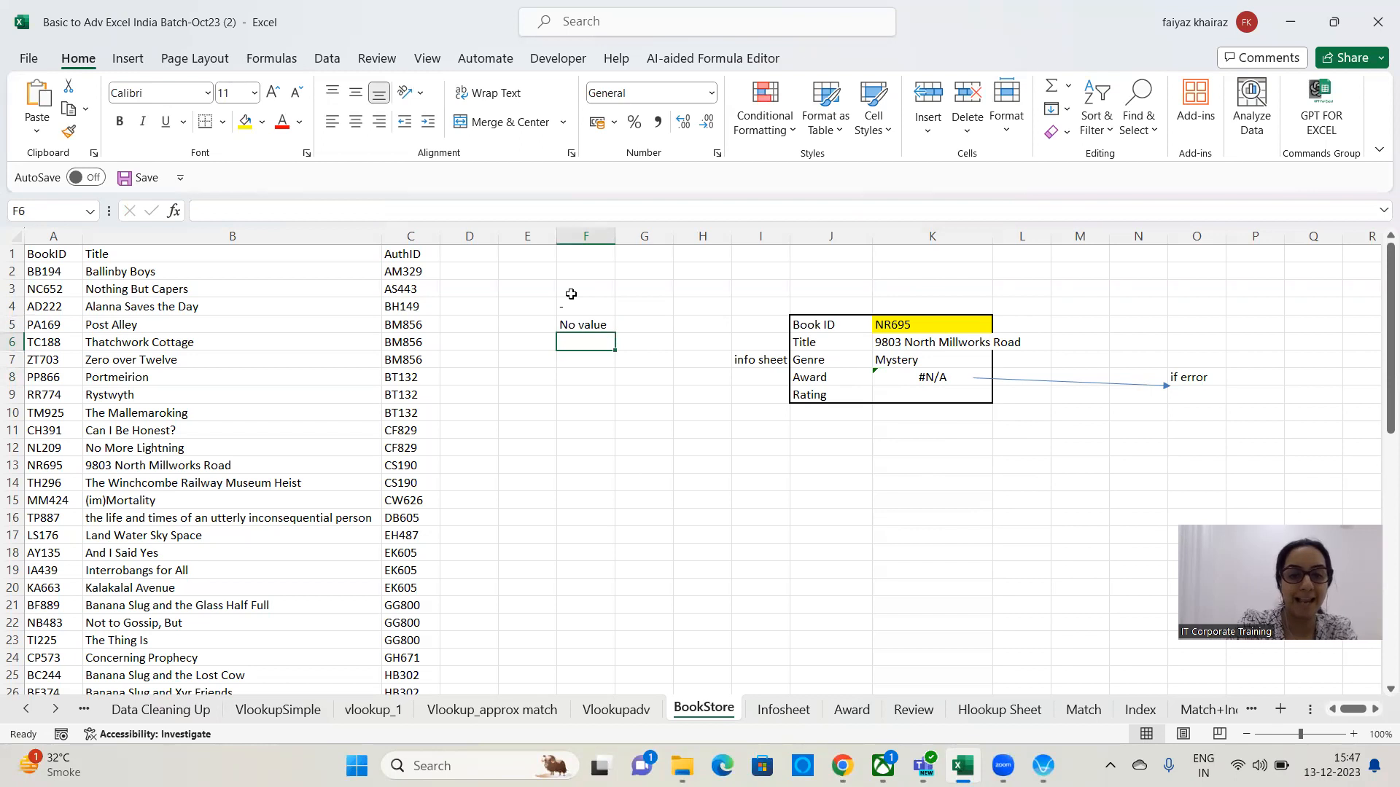
type("blanck")
key("BackSpace")
key("BackSpace")
type("k Cell")
key("Return")
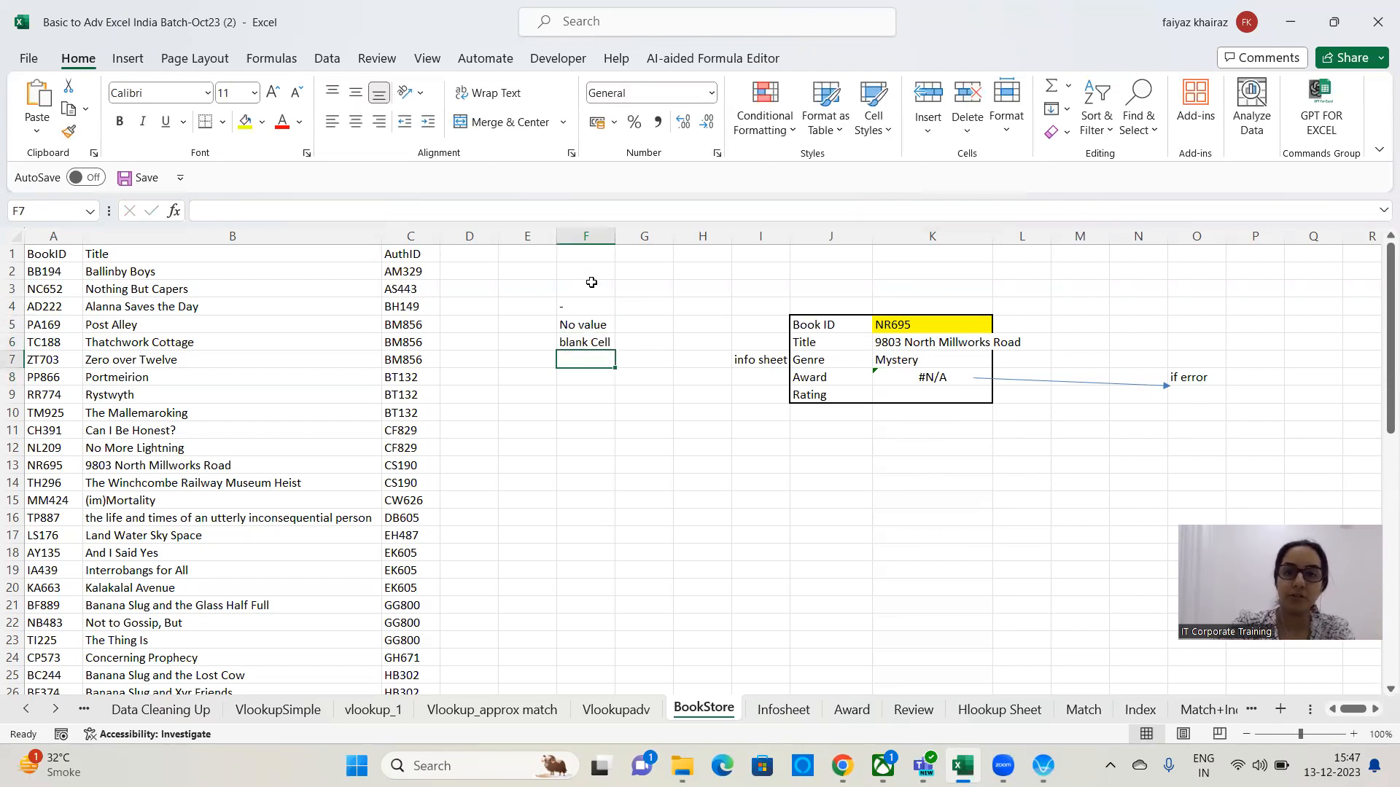
Wrap the Award formula in K8 in IFERROR so an error returns a blank space " ".
left_click(901, 381)
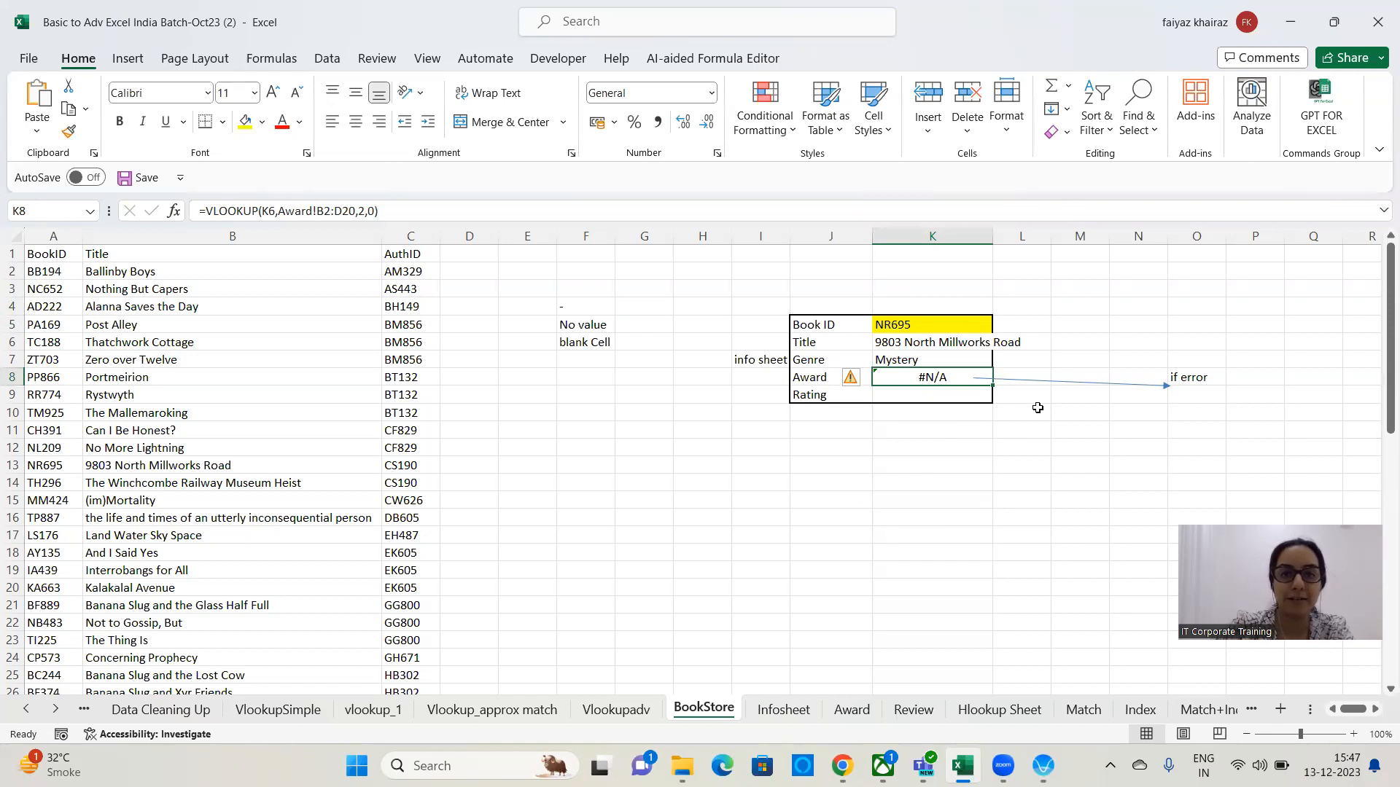
left_click(205, 210)
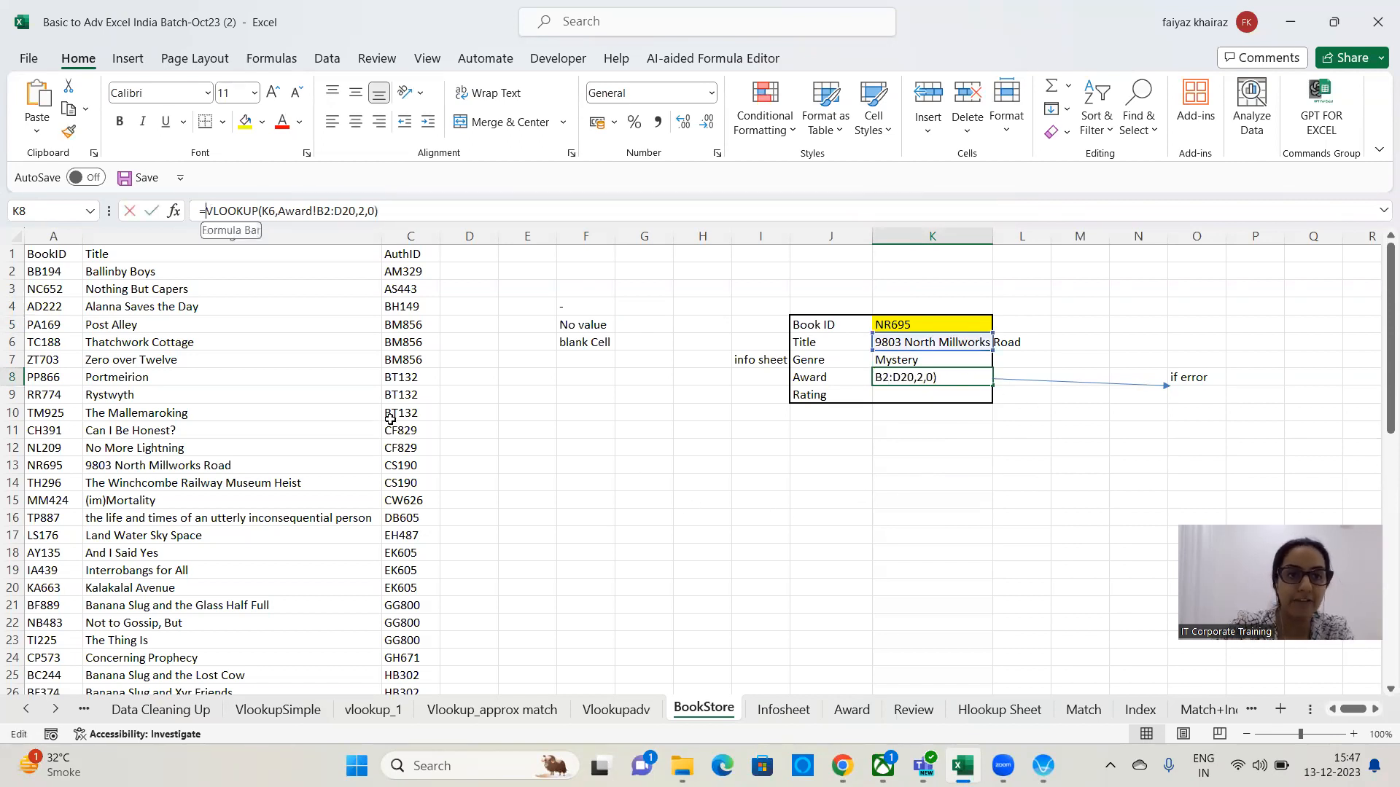
type("iferror(")
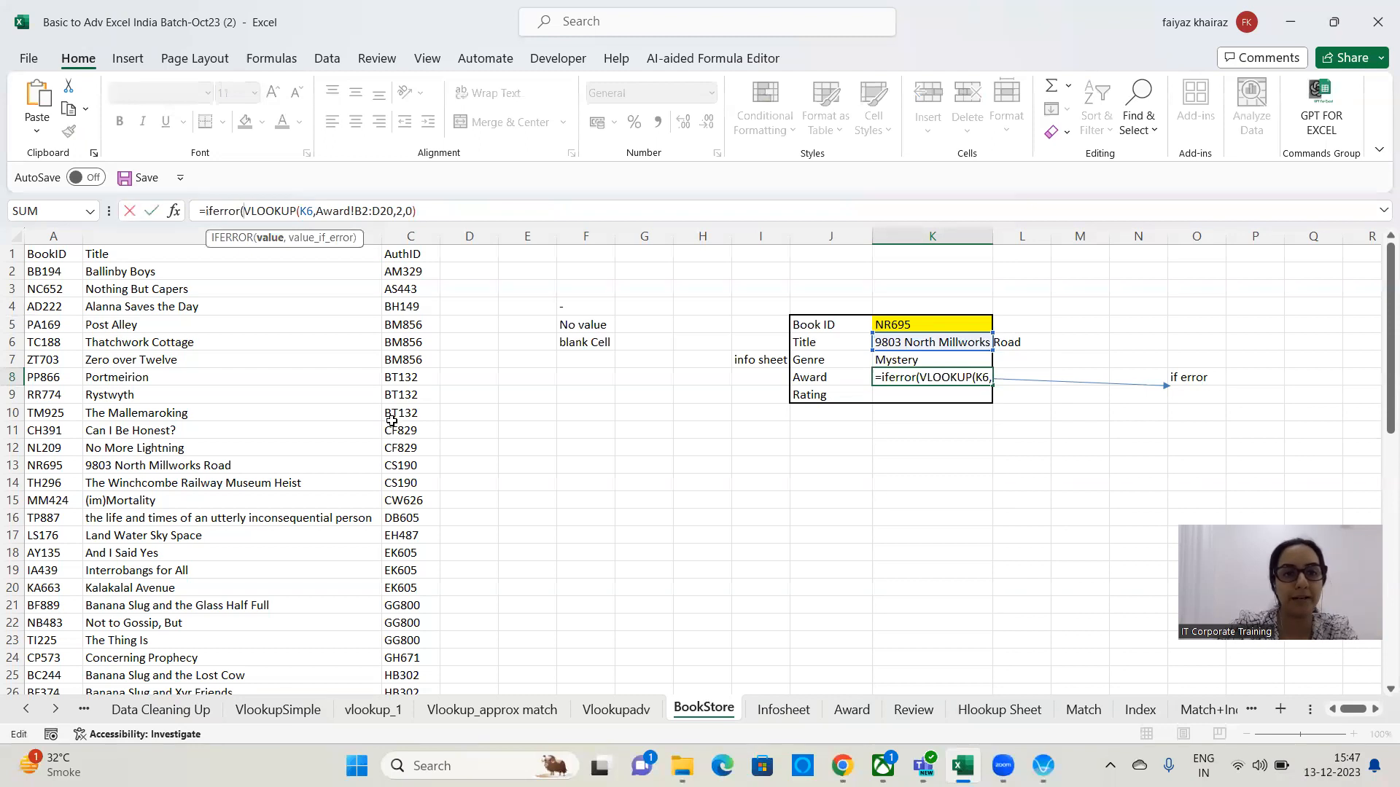
left_click(481, 210)
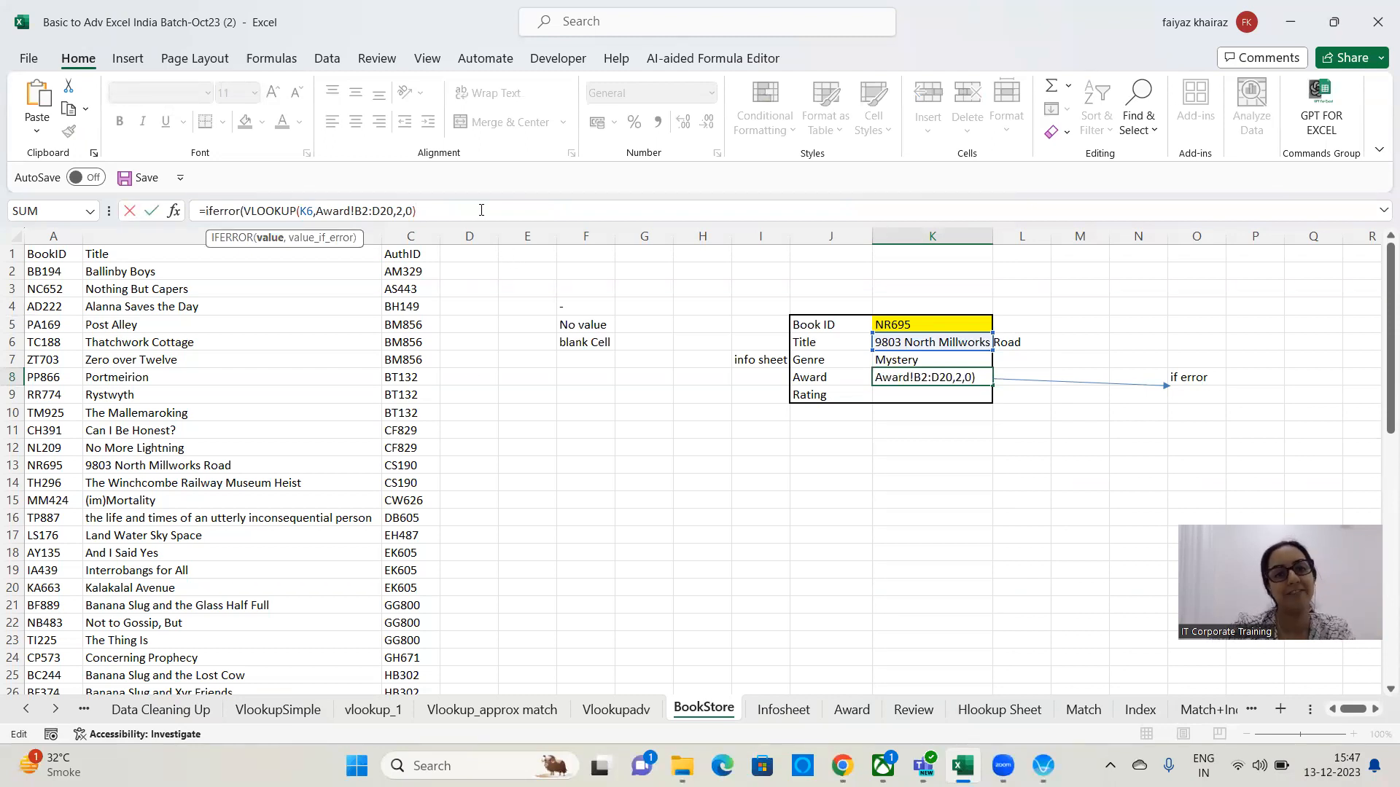
type(",")
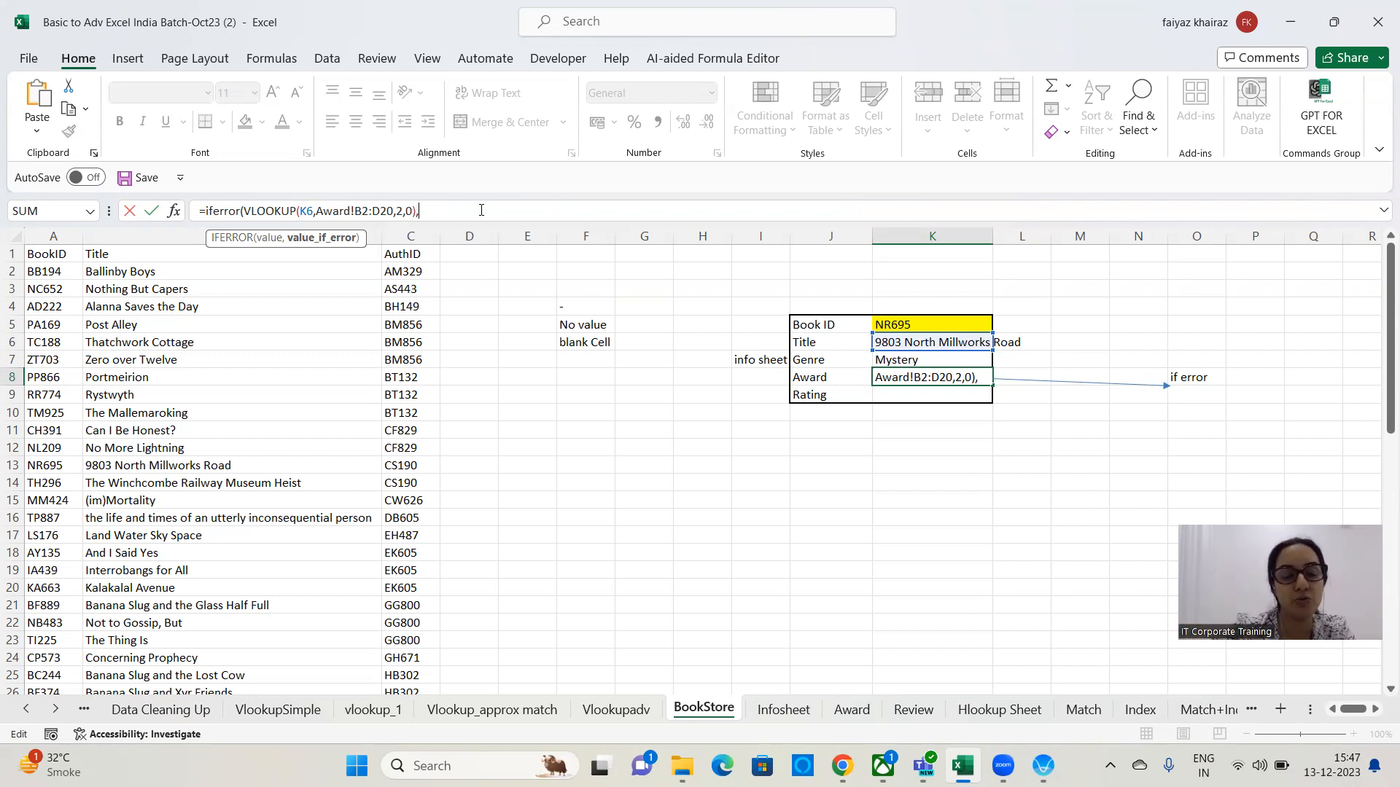
type("\"")
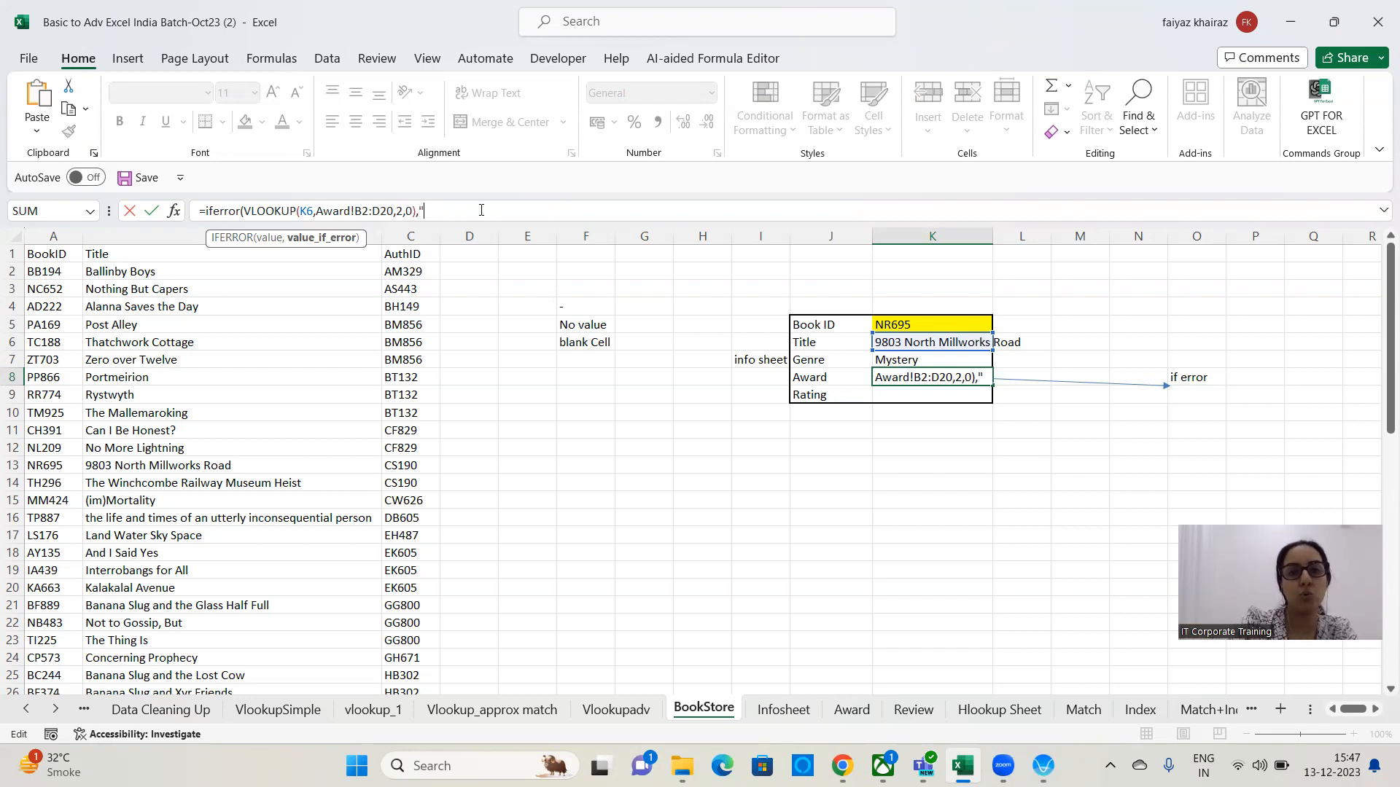
type("-\"")
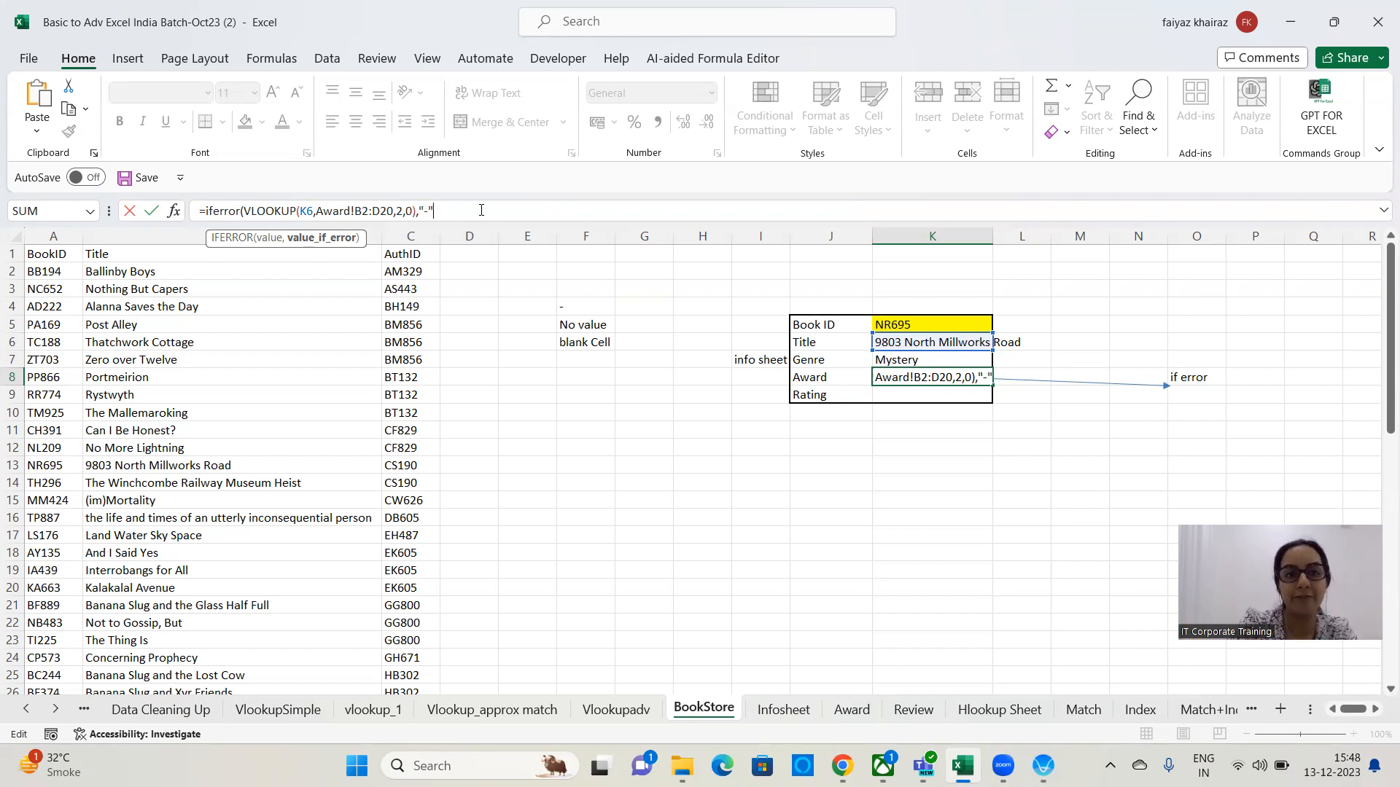
key("BackSpace")
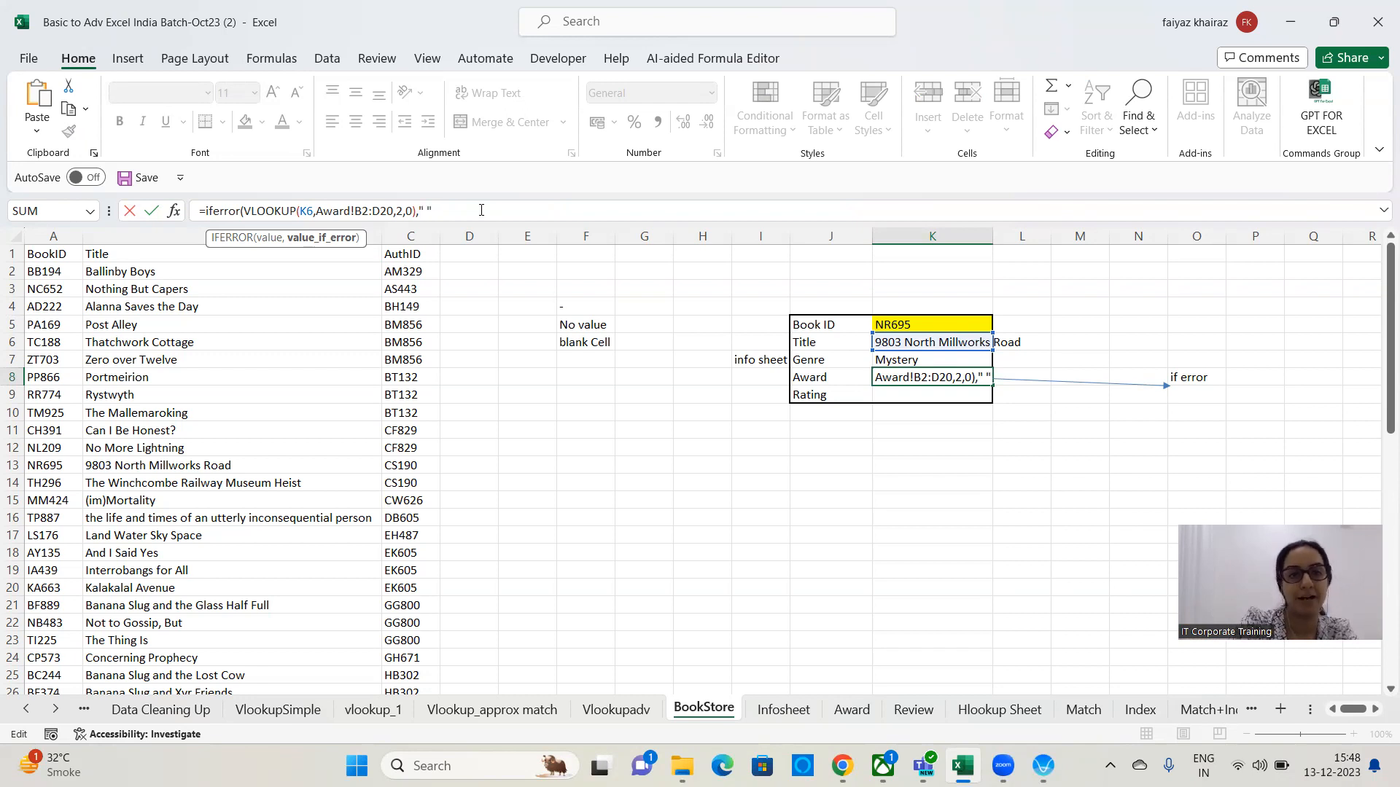
type(")")
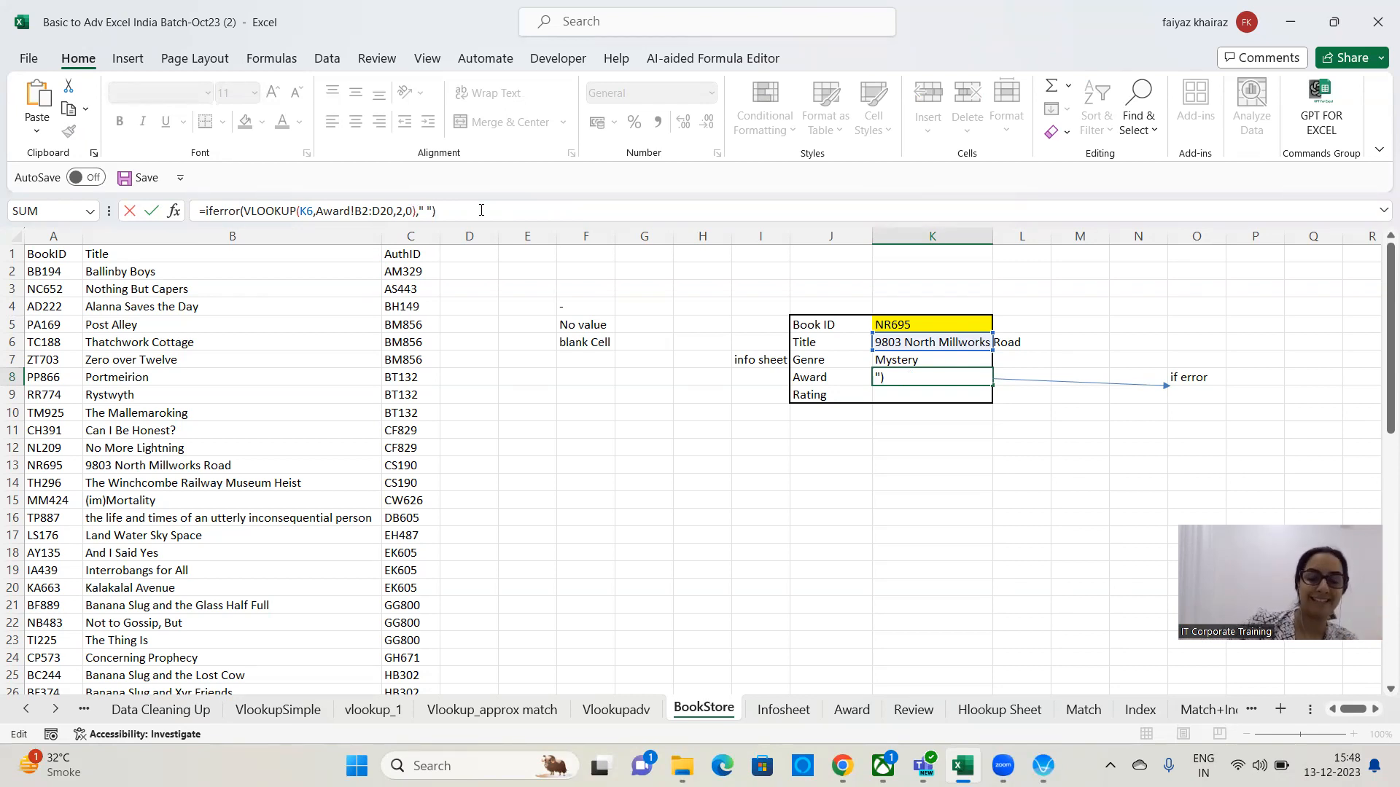
key("Return")
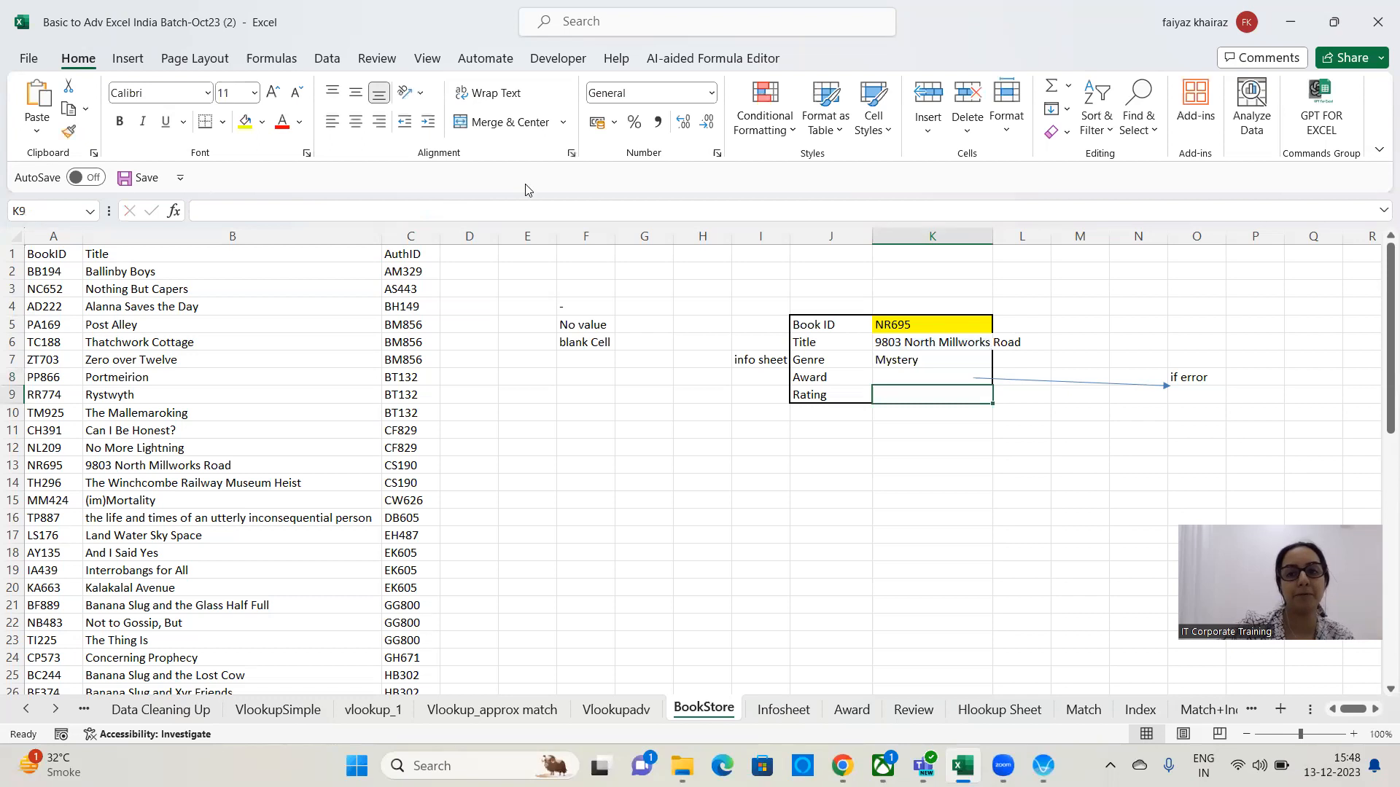
Review the IFERROR formula in the Award cell K8.
left_click(944, 377)
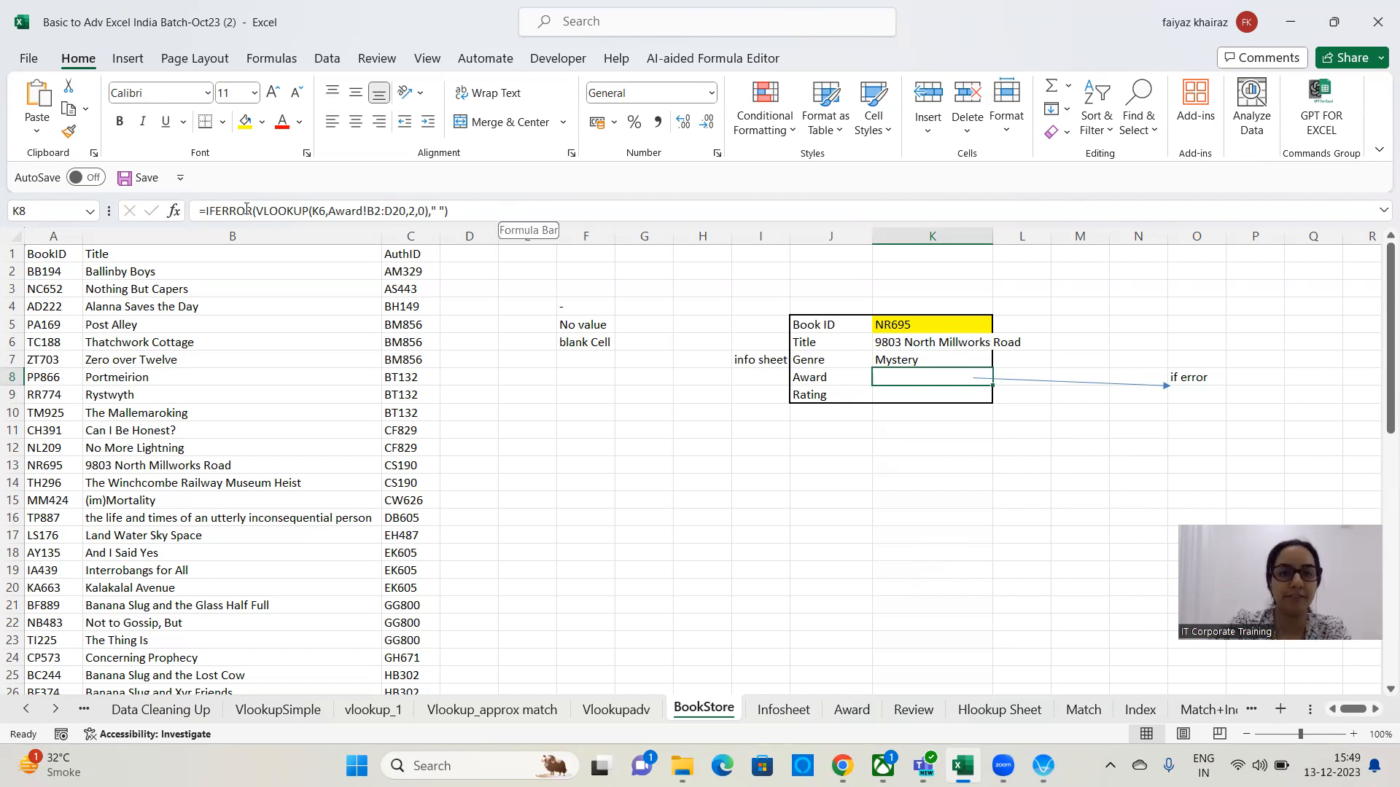
left_click_drag(509, 210, 36, 210)
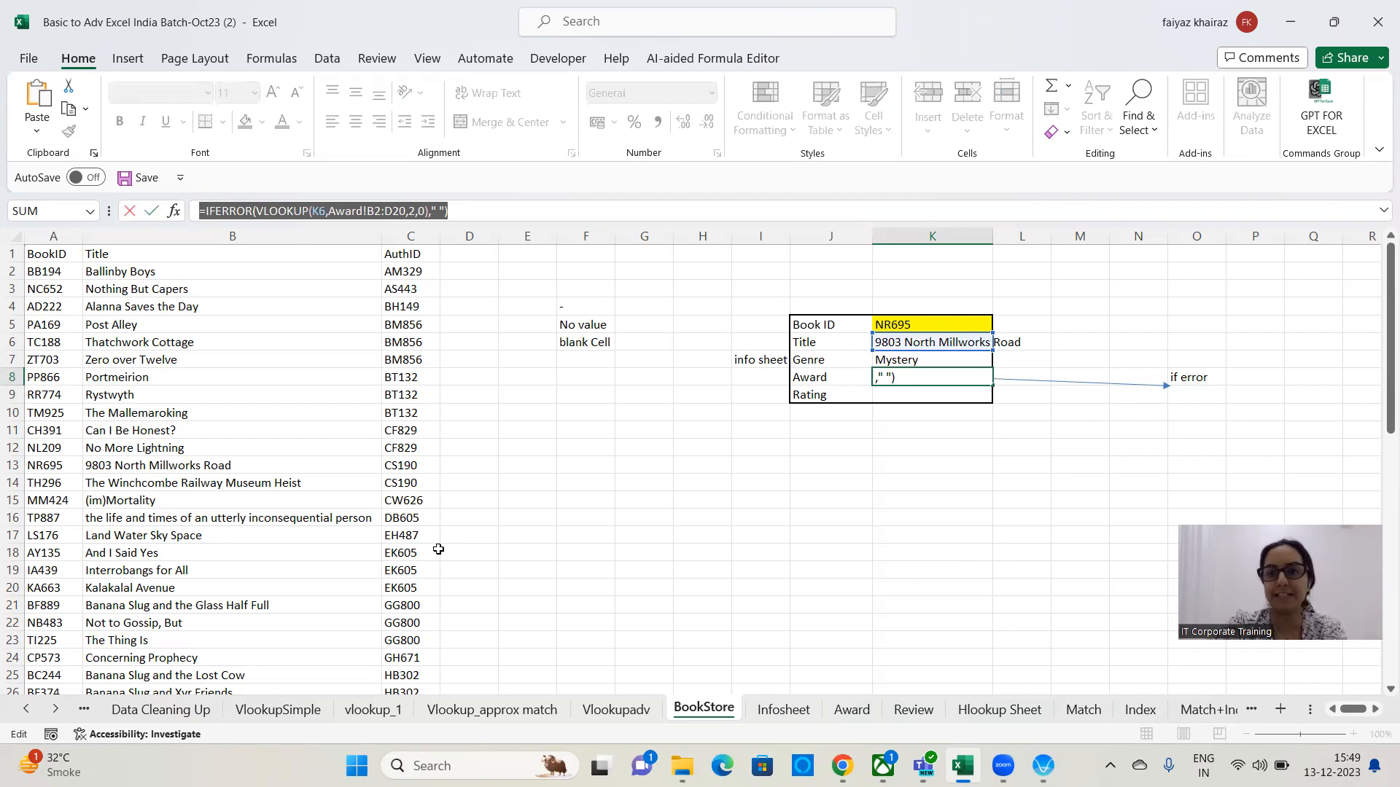
key("alt+Tab")
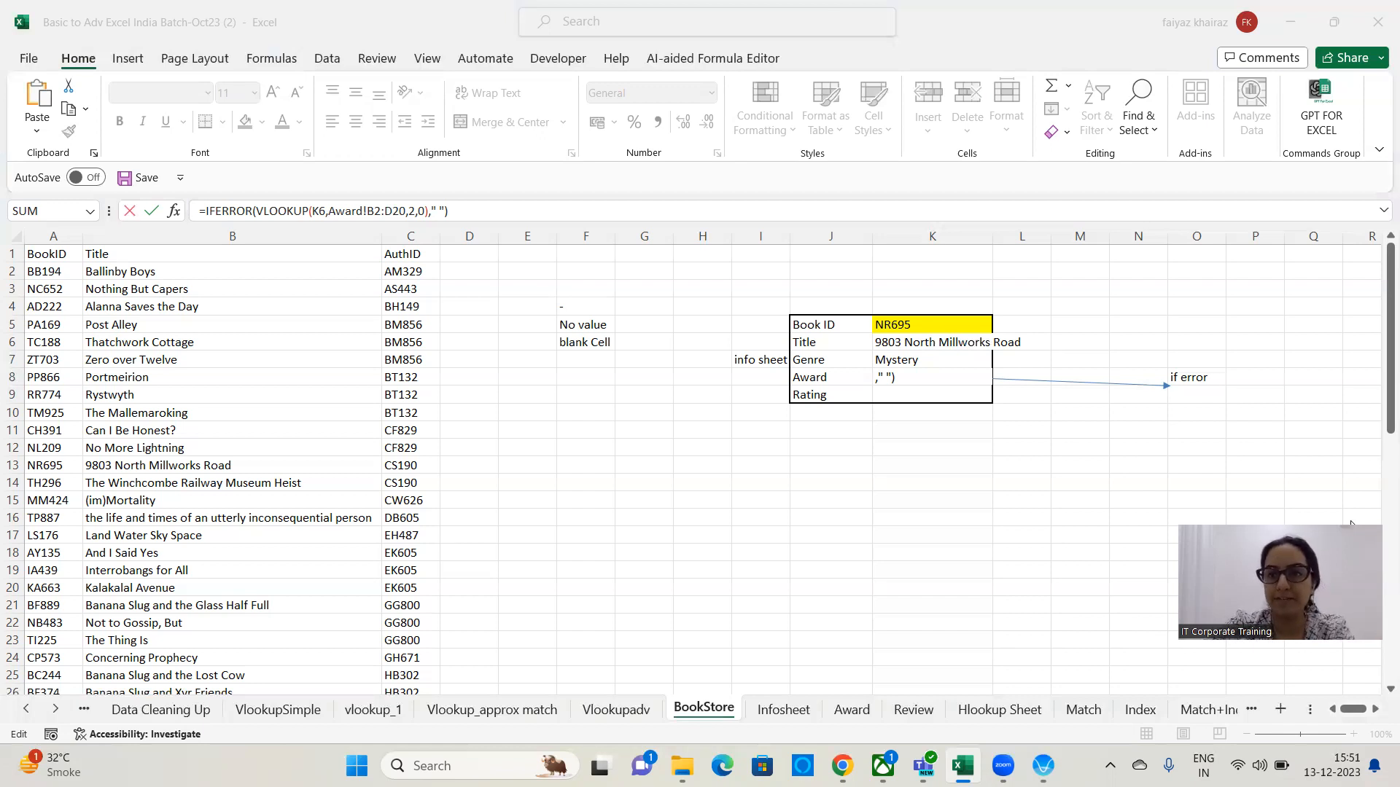
left_click(912, 484)
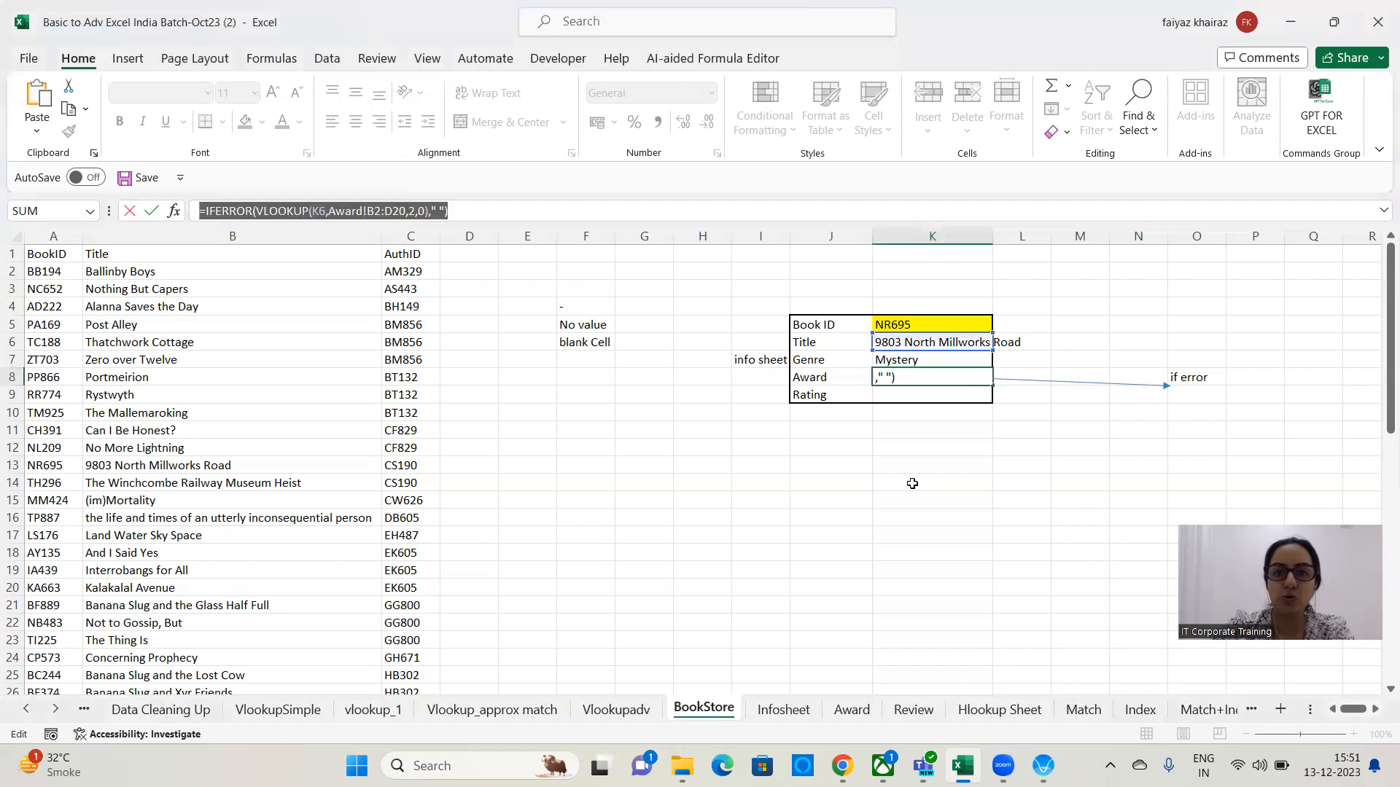
key("Escape")
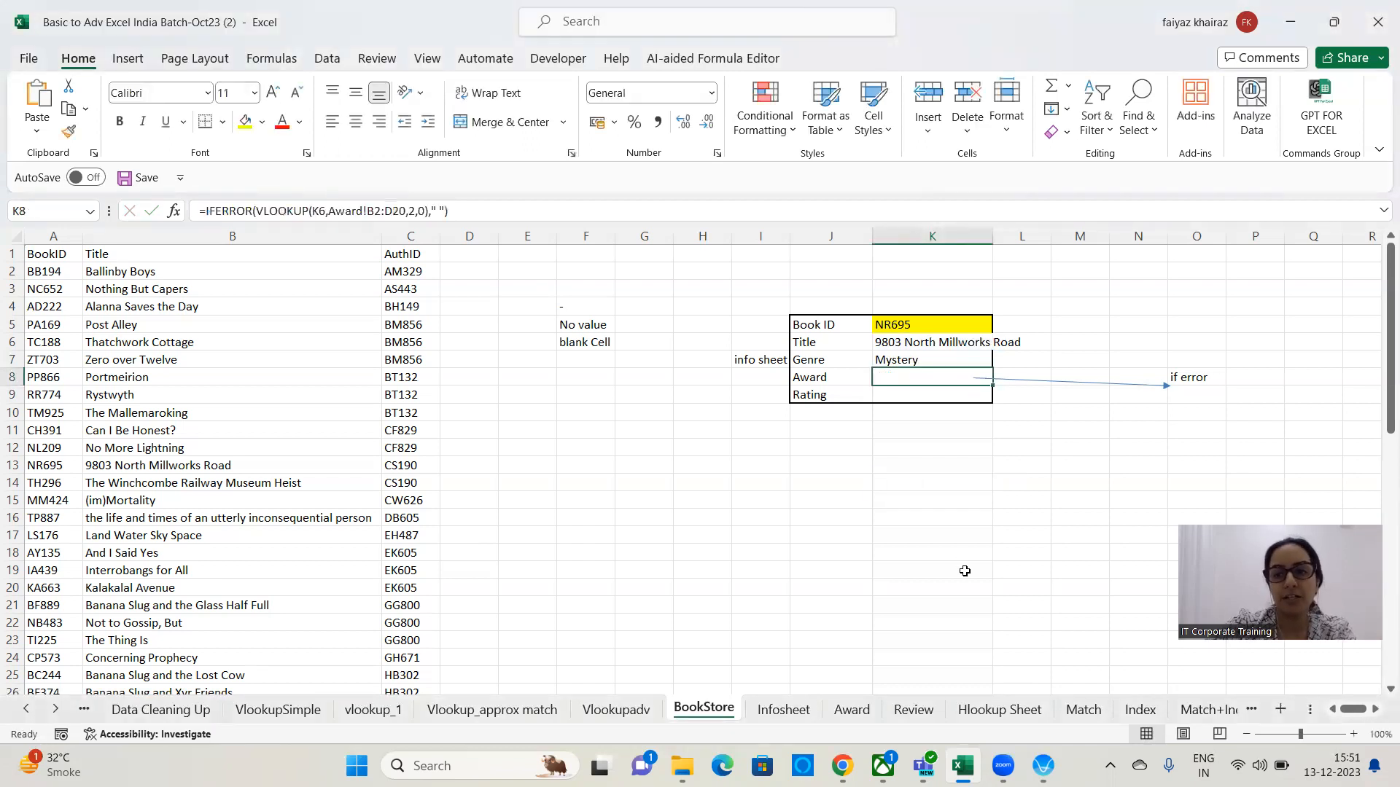
Open the Review sheet and fill the Reviewer ID header D3 with yellow.
left_click(919, 710)
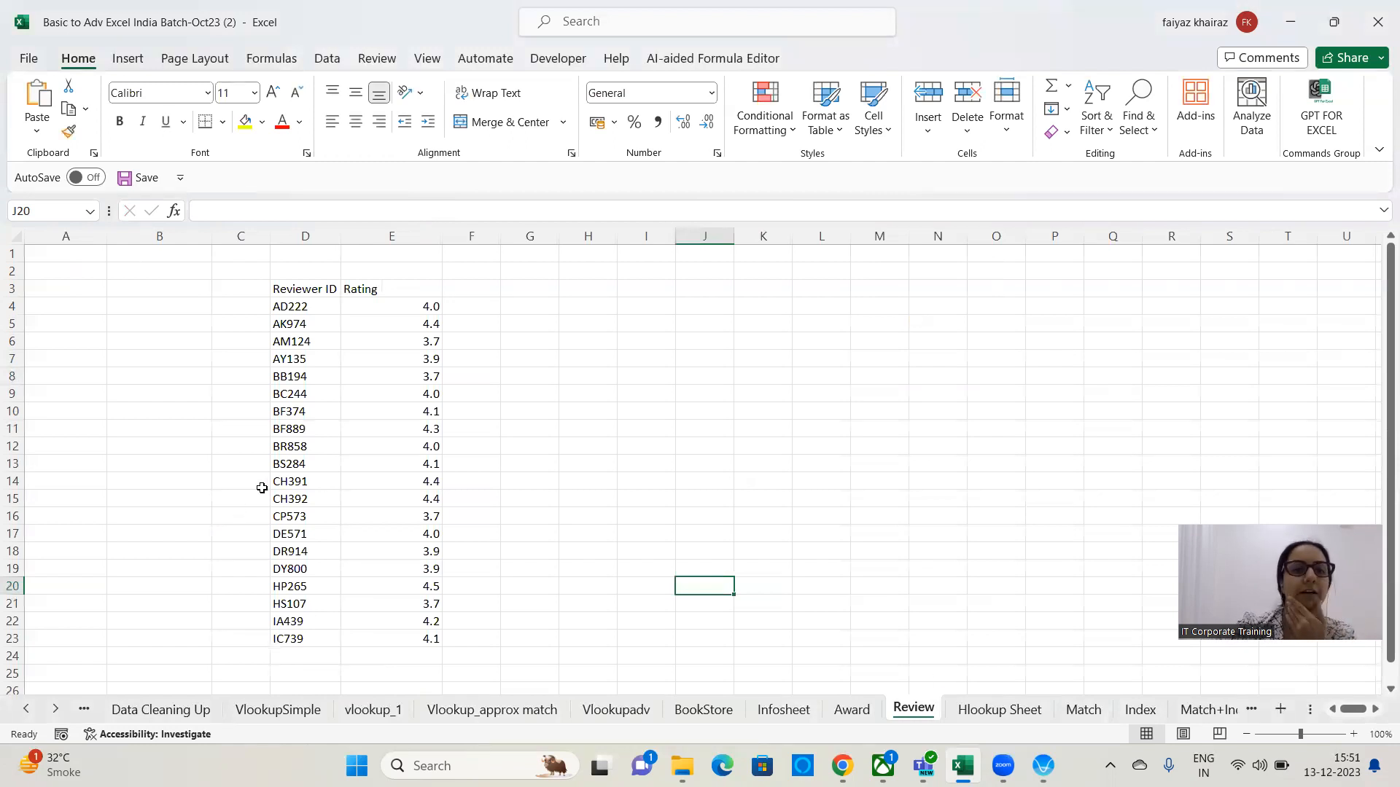
left_click(286, 465)
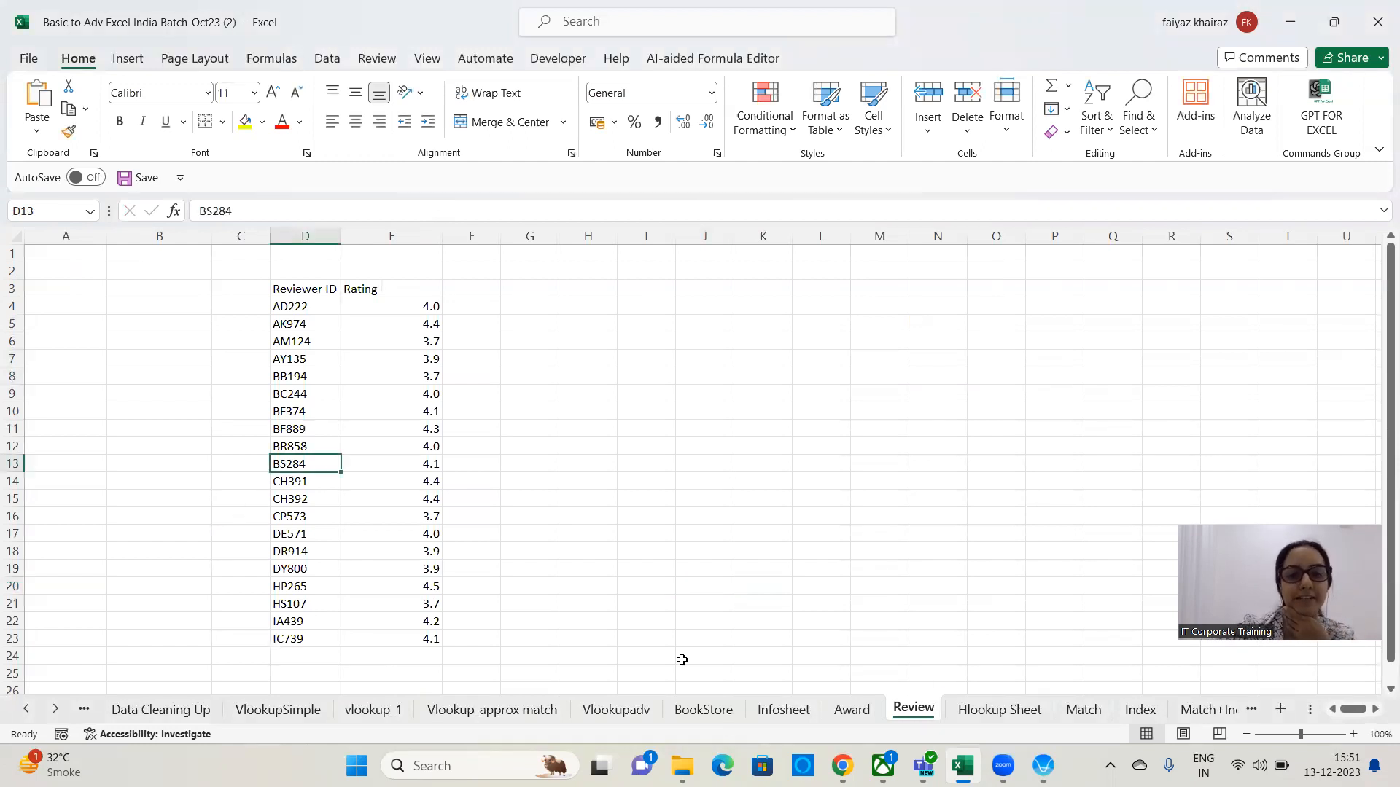
left_click_drag(321, 290, 292, 646)
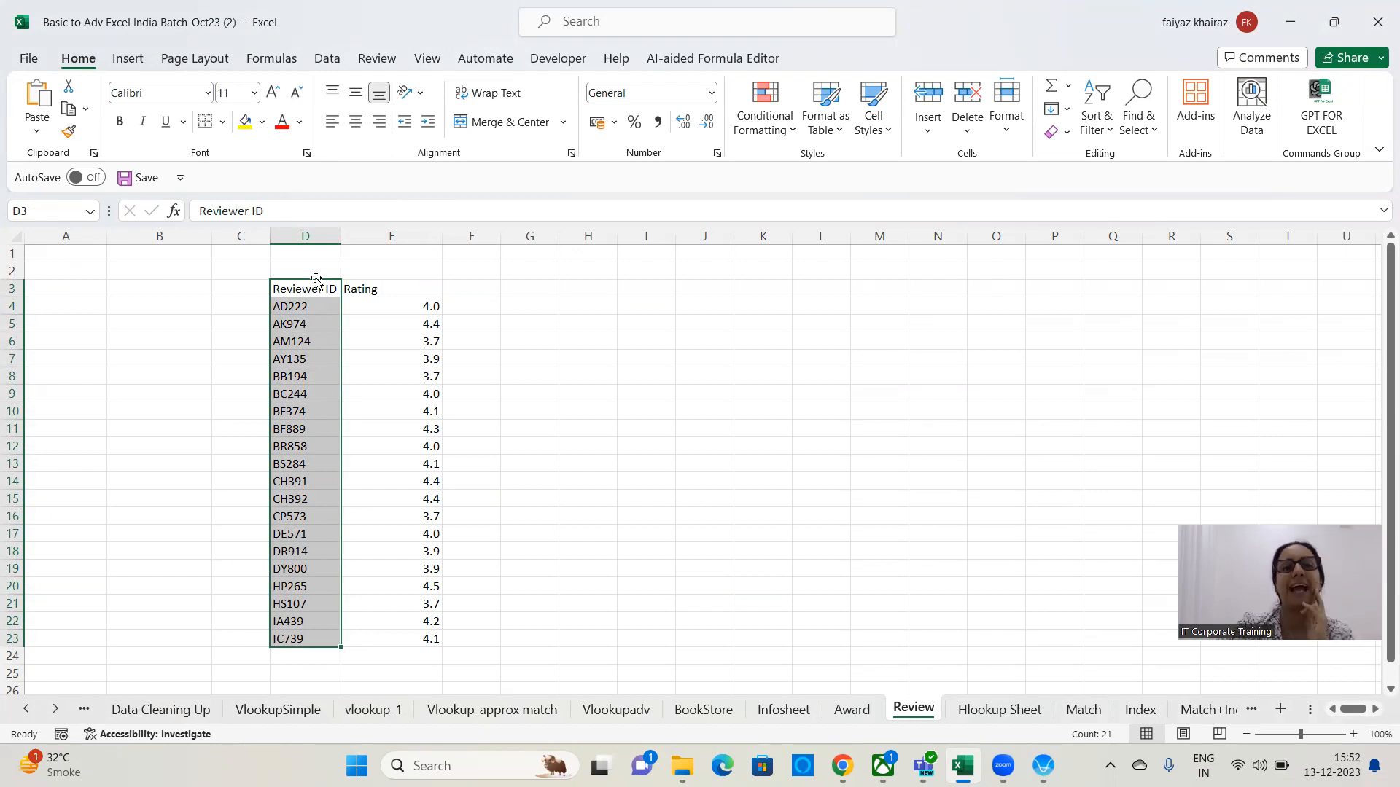
left_click(314, 292)
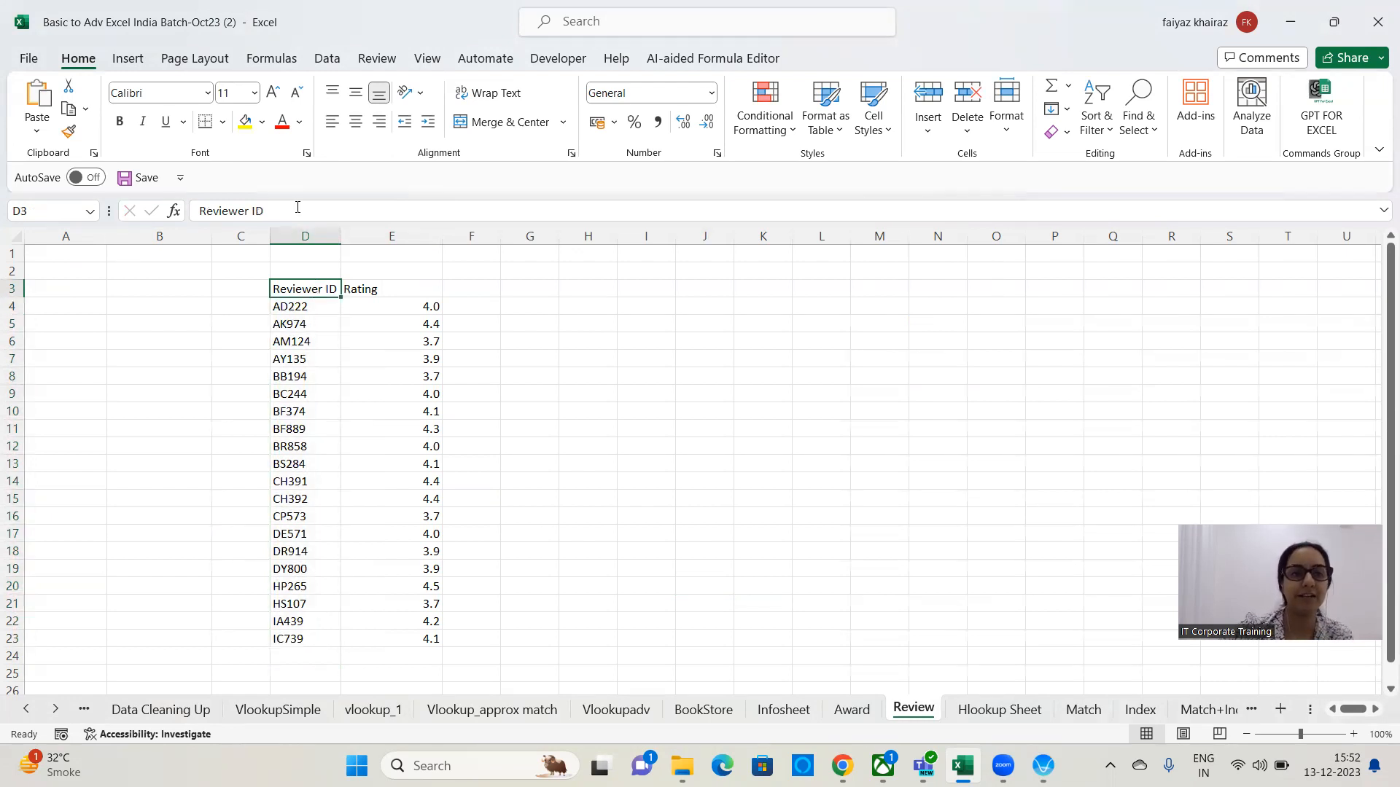
left_click(245, 122)
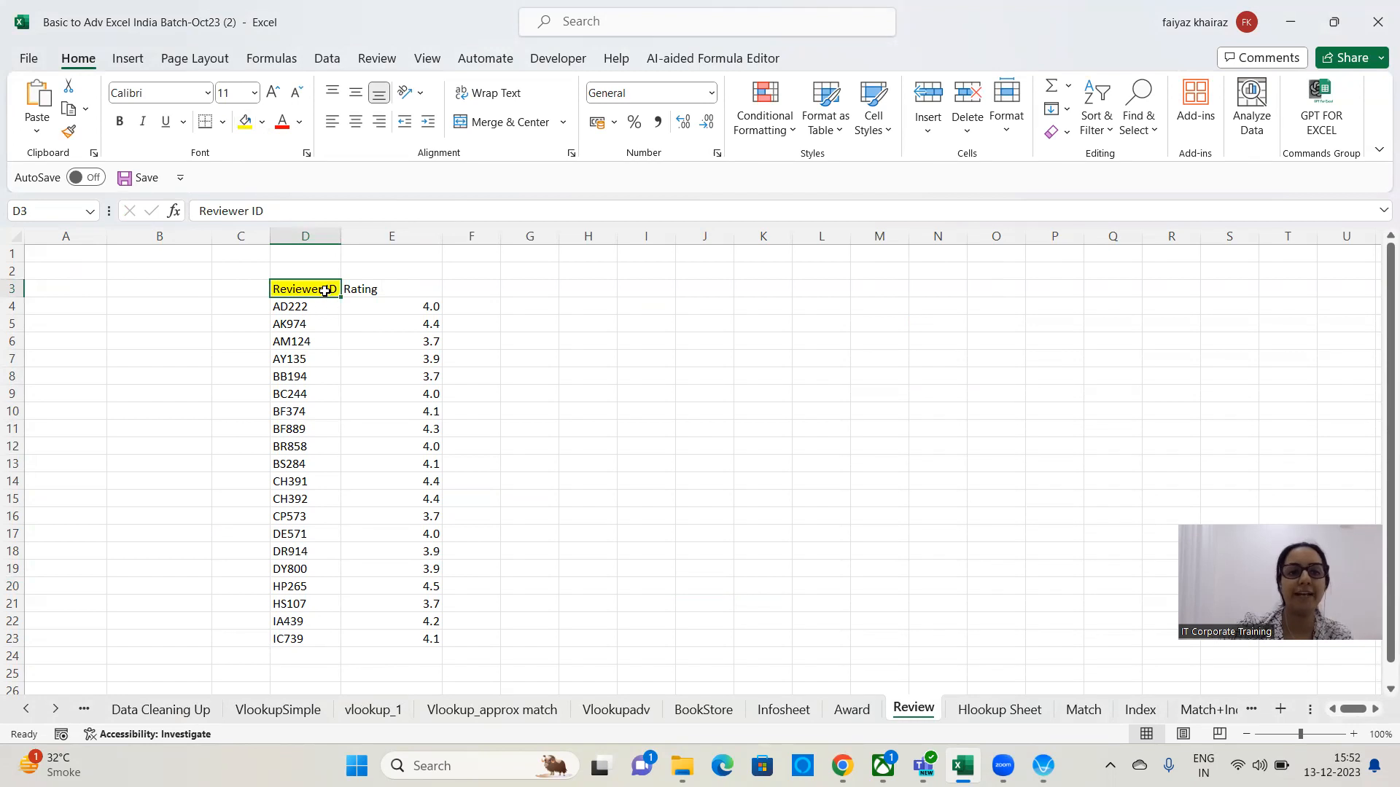
Apply all borders to the reviewer table D3:E23.
left_click_drag(321, 289, 398, 639)
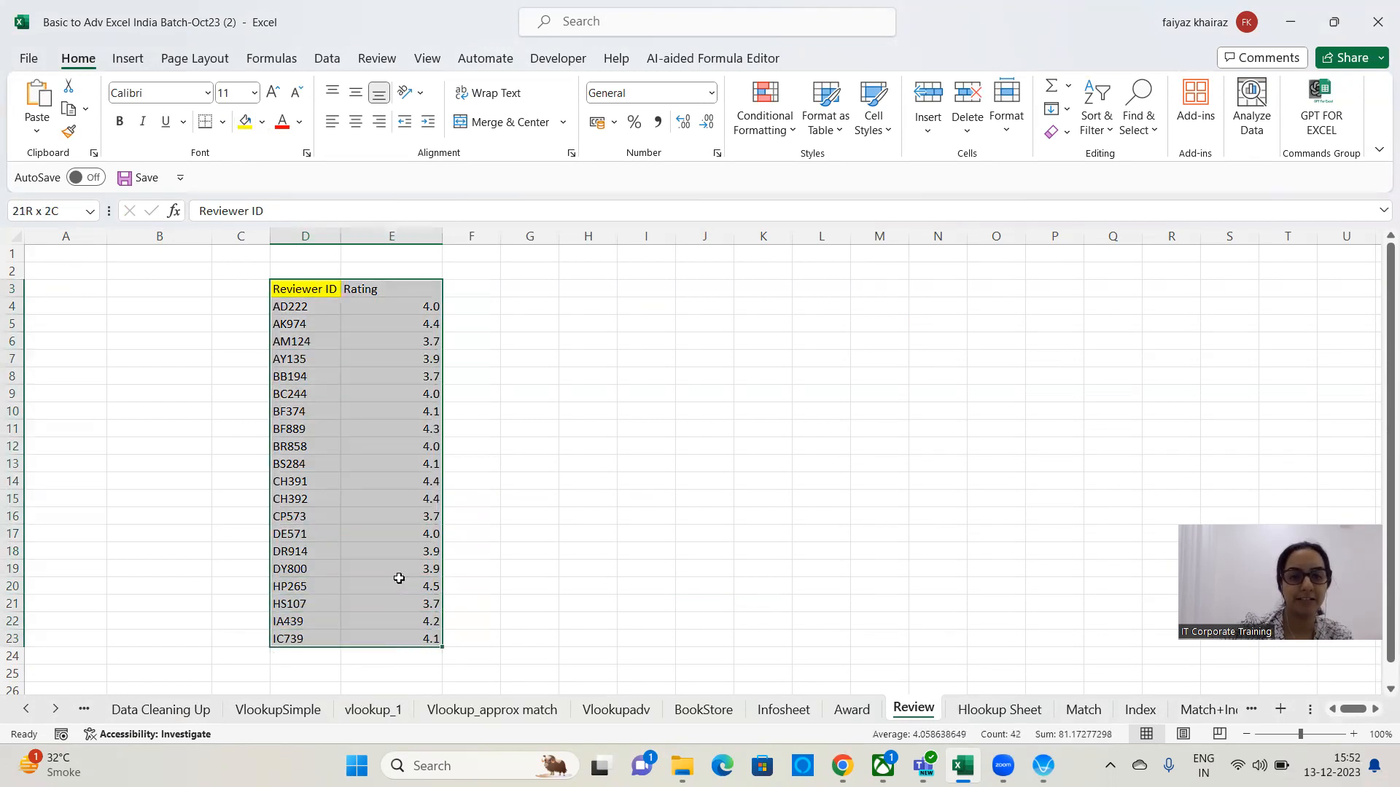
left_click(222, 125)
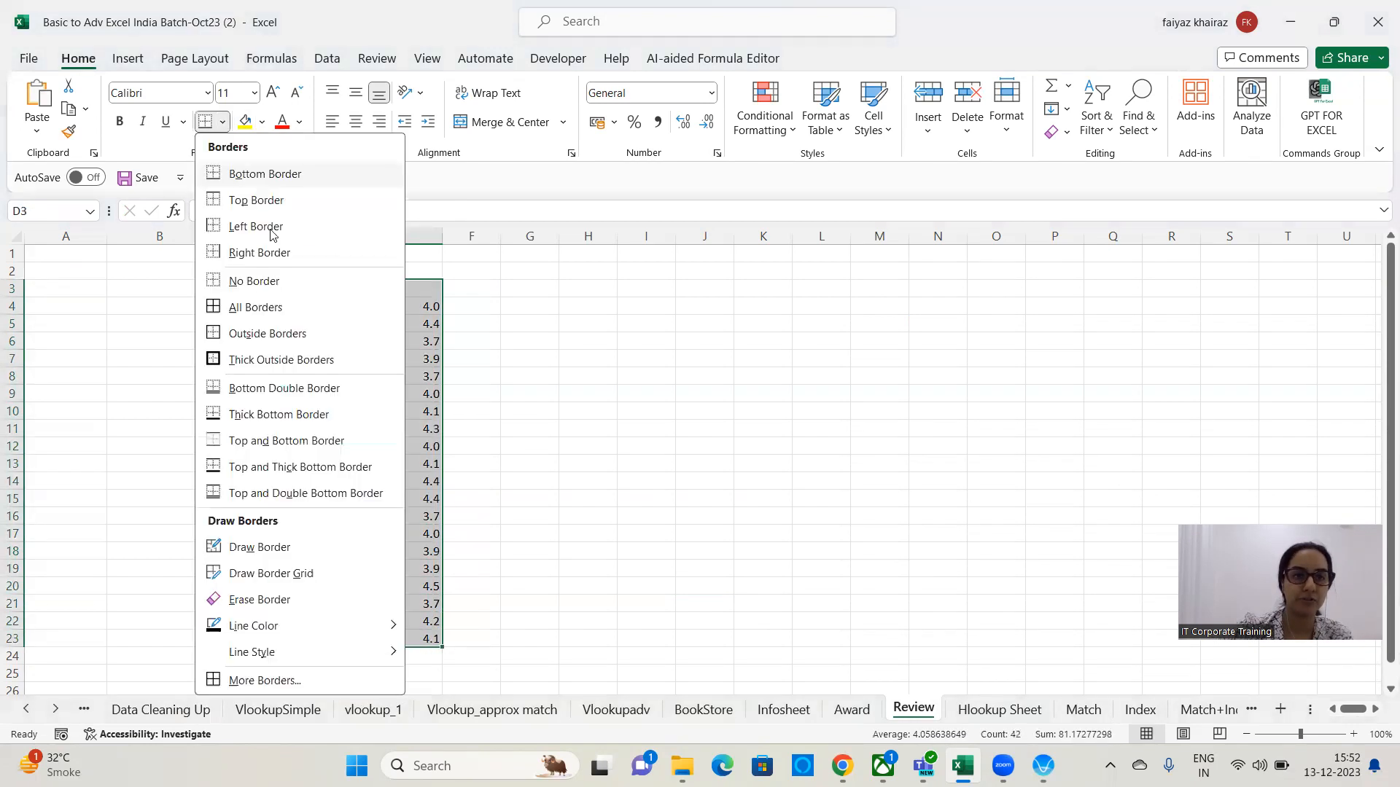
left_click(267, 308)
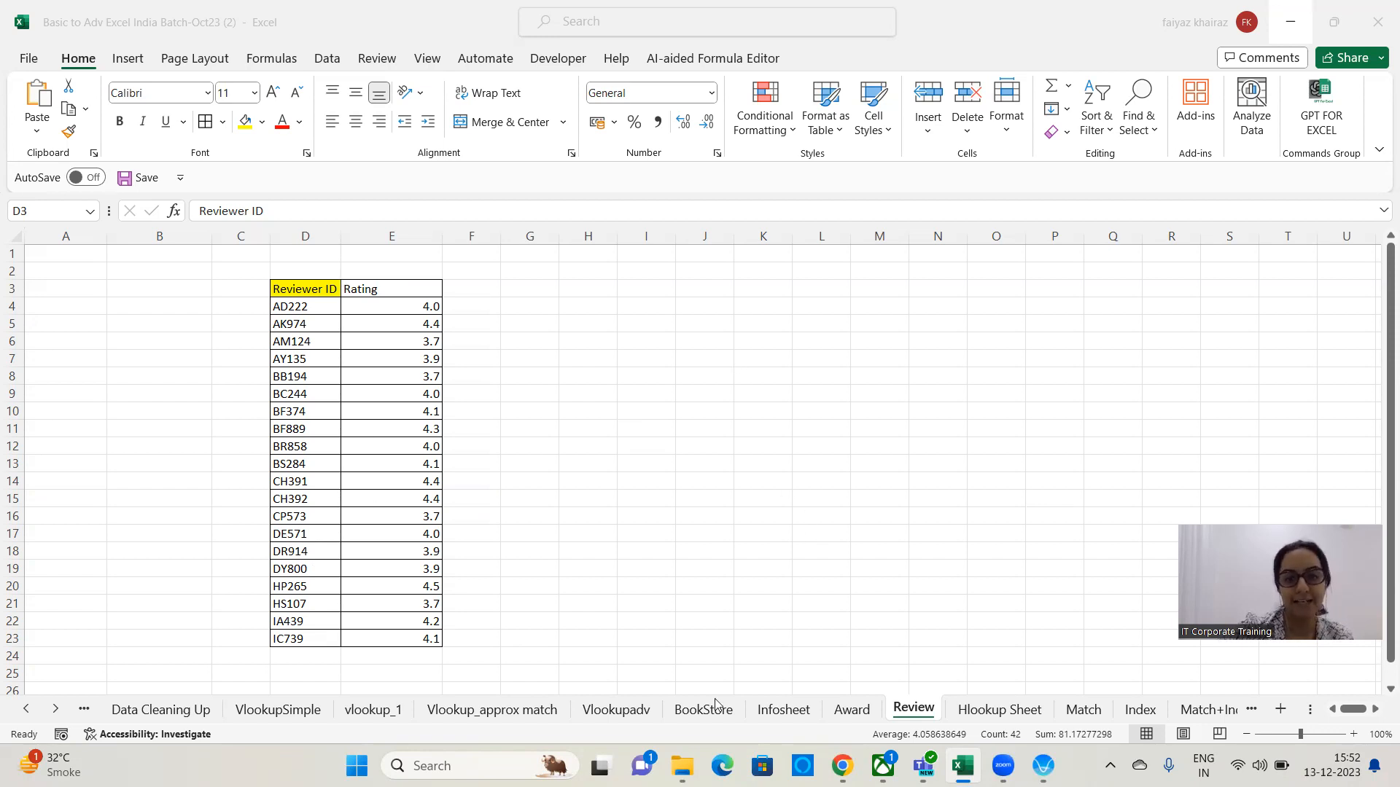
key("ctrl+a")
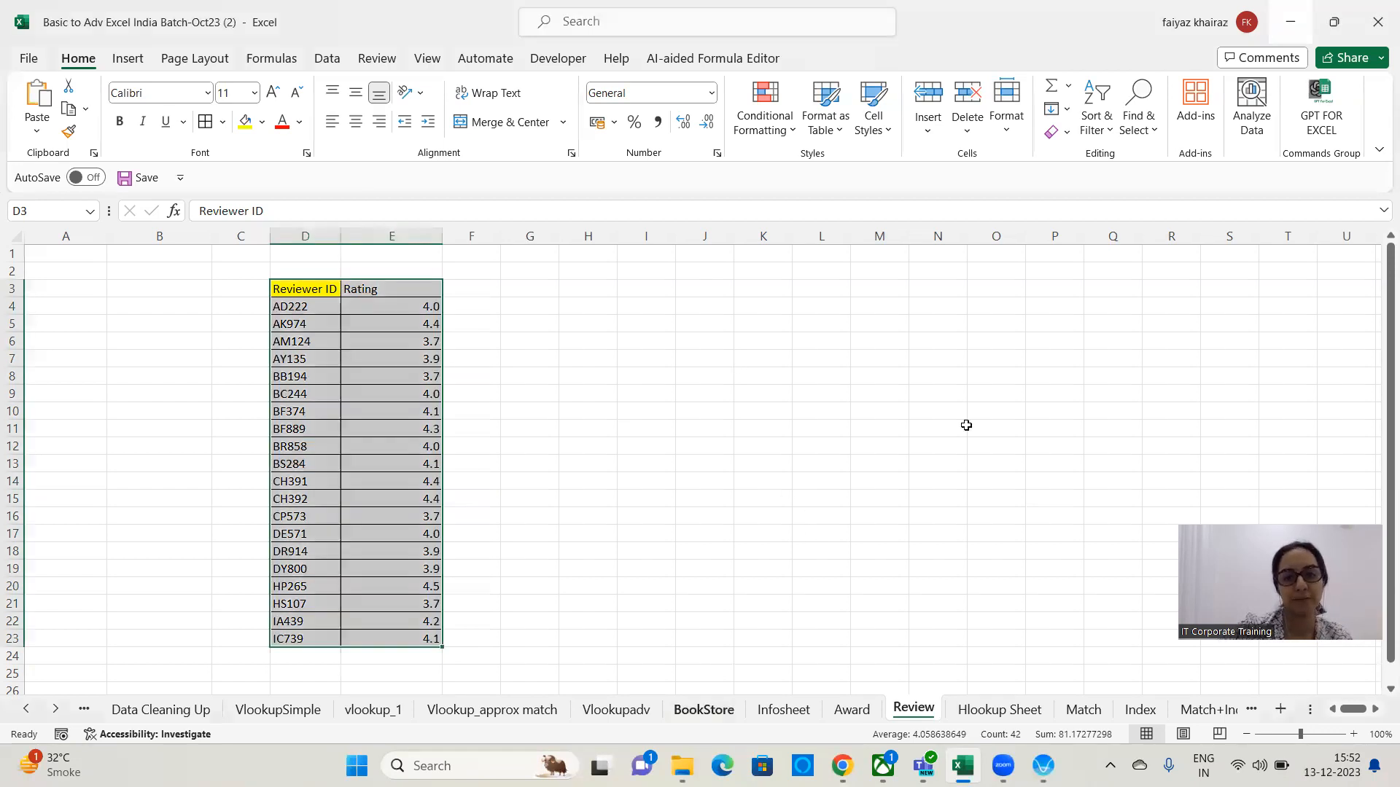
On BookStore, enter a VLOOKUP in Rating cell K9 that looks up K5 in Review!D3:E23, returning column 2 with exact match.
key("ctrl+Page_Up")
key("ctrl+Page_Up")
key("ctrl+Page_Up")
left_click(934, 399)
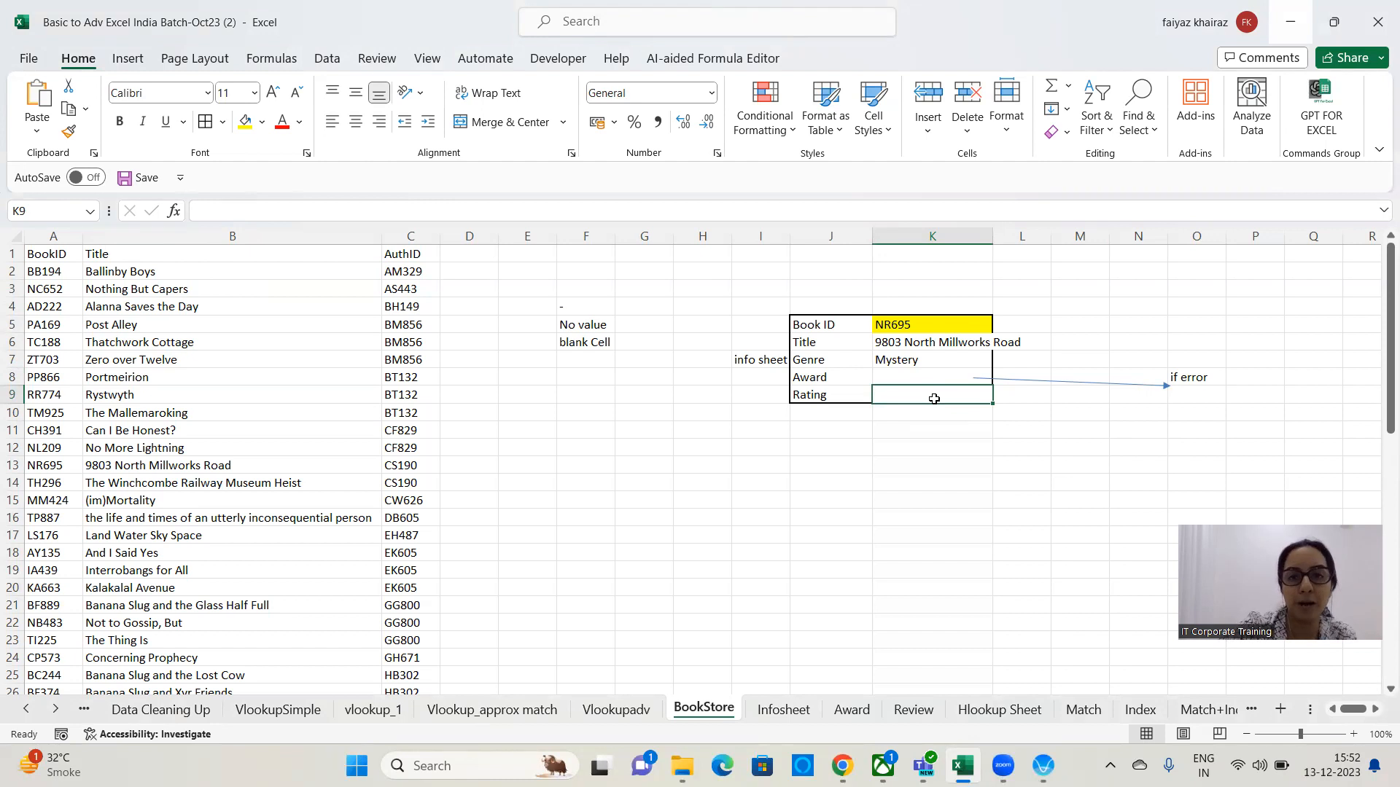
left_click(949, 324)
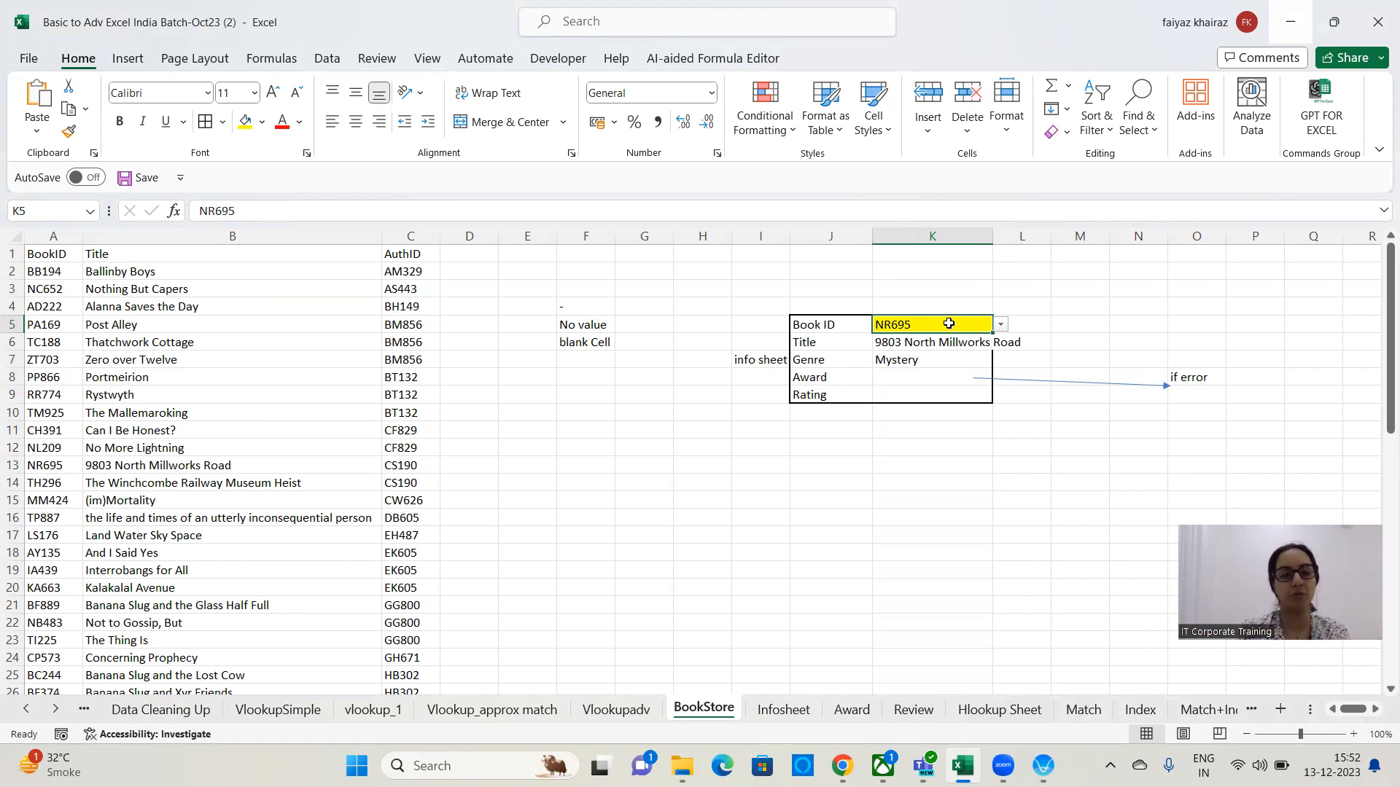
left_click(924, 390)
type("=")
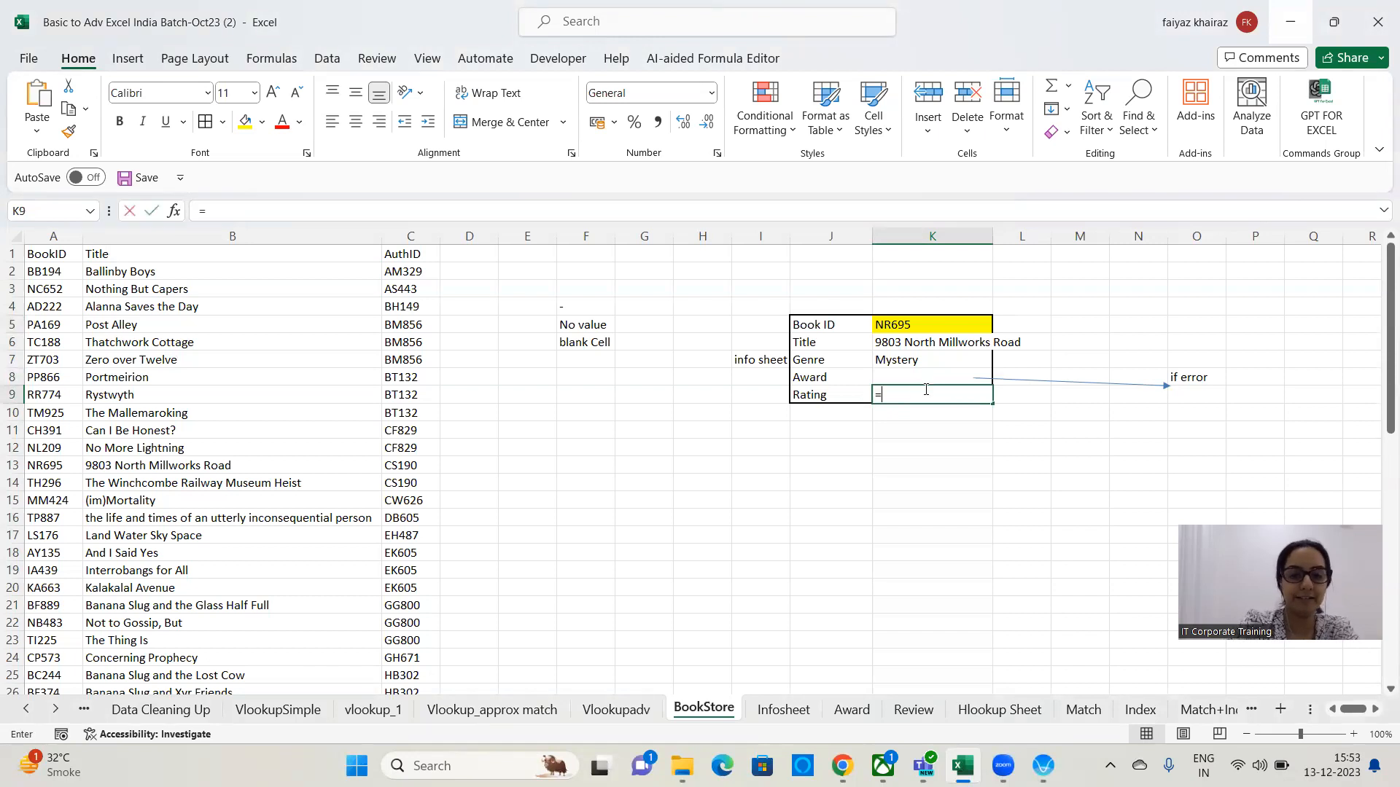
type("vlookup(")
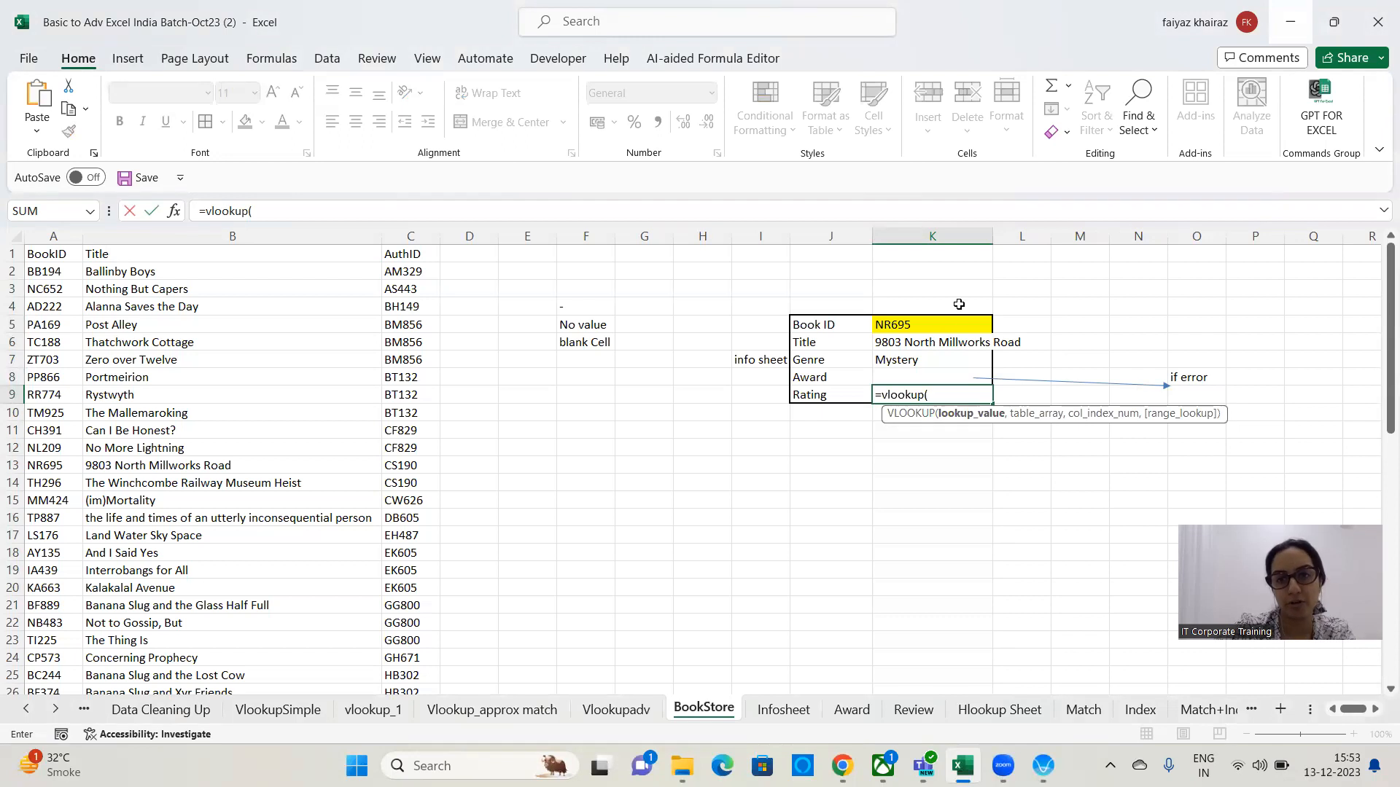
left_click(945, 322)
type(",")
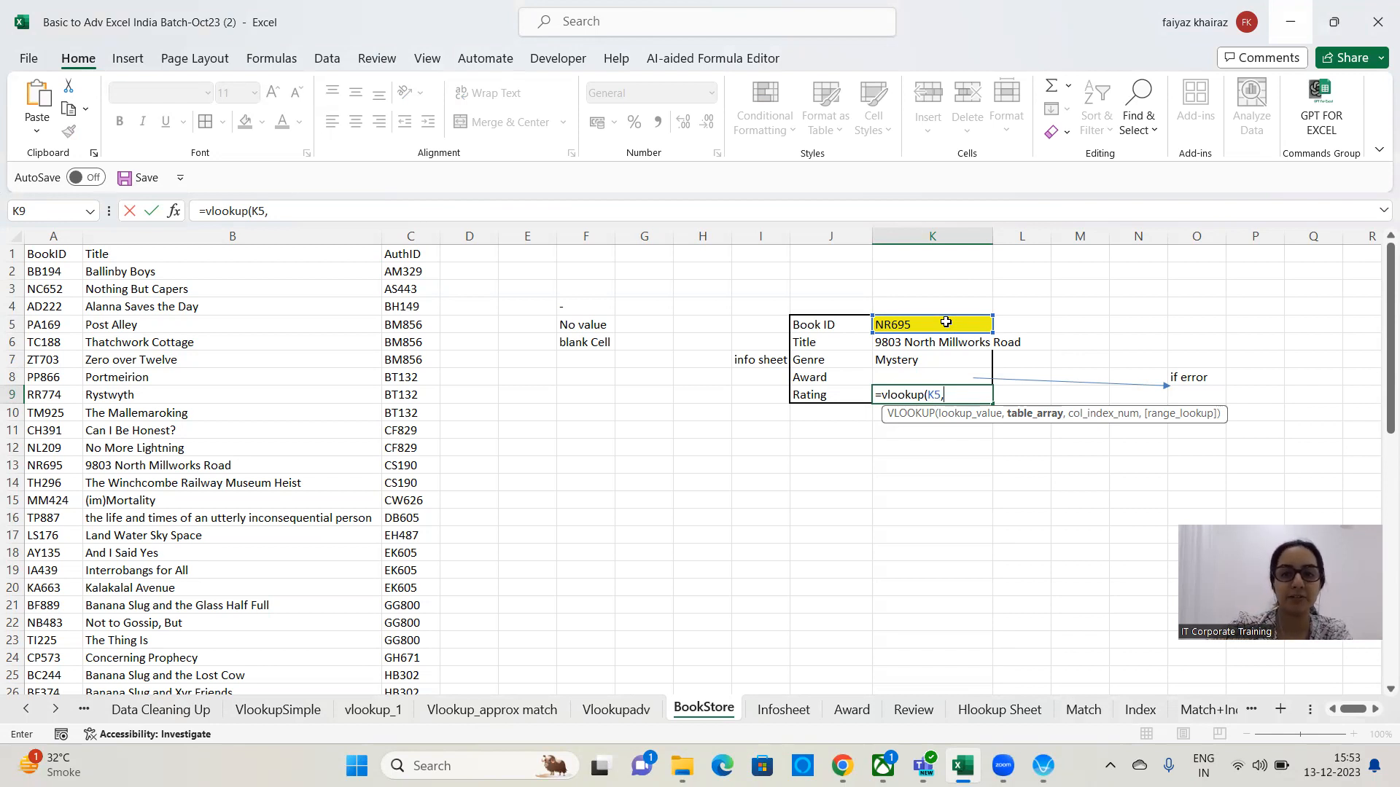
left_click(911, 718)
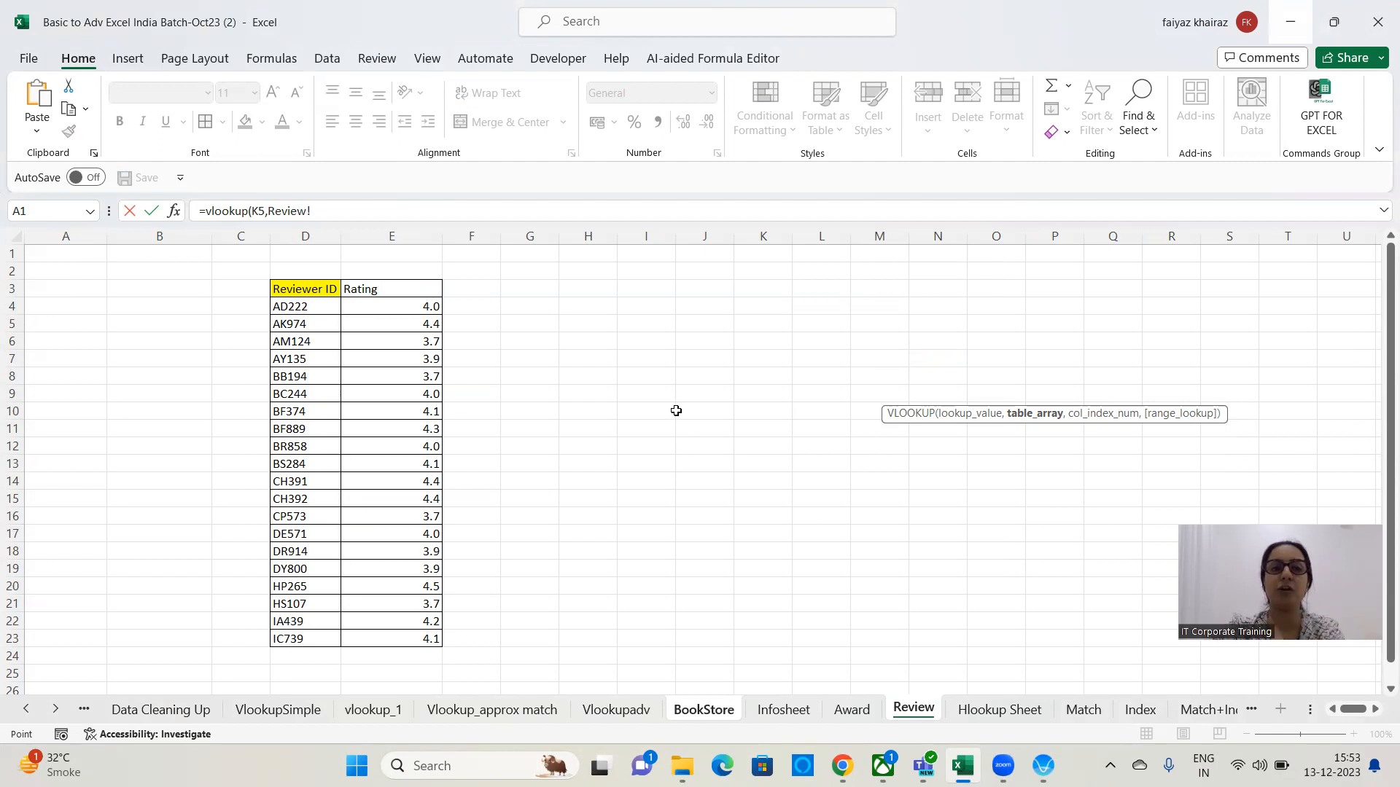
left_click_drag(303, 294, 406, 570)
key("shift+Down")
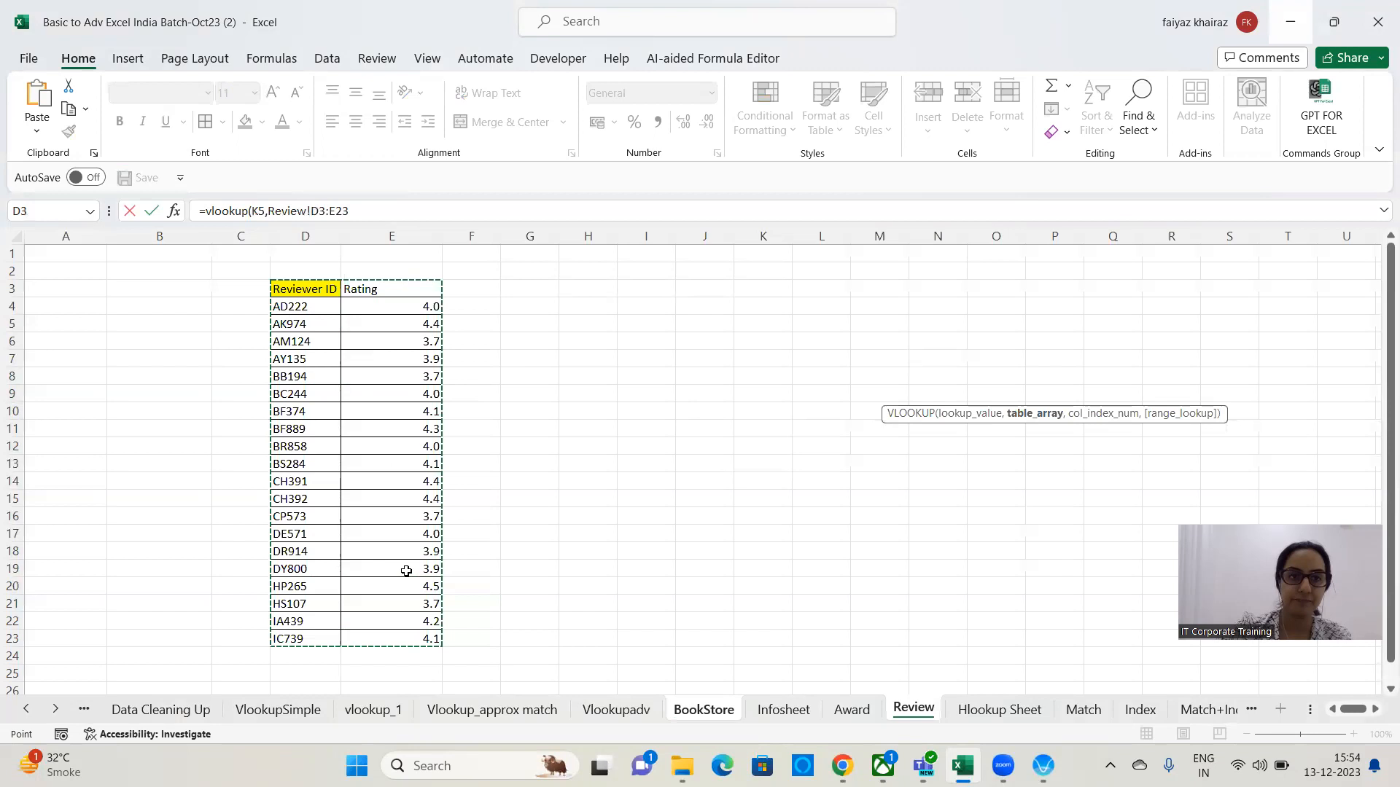
type(",2")
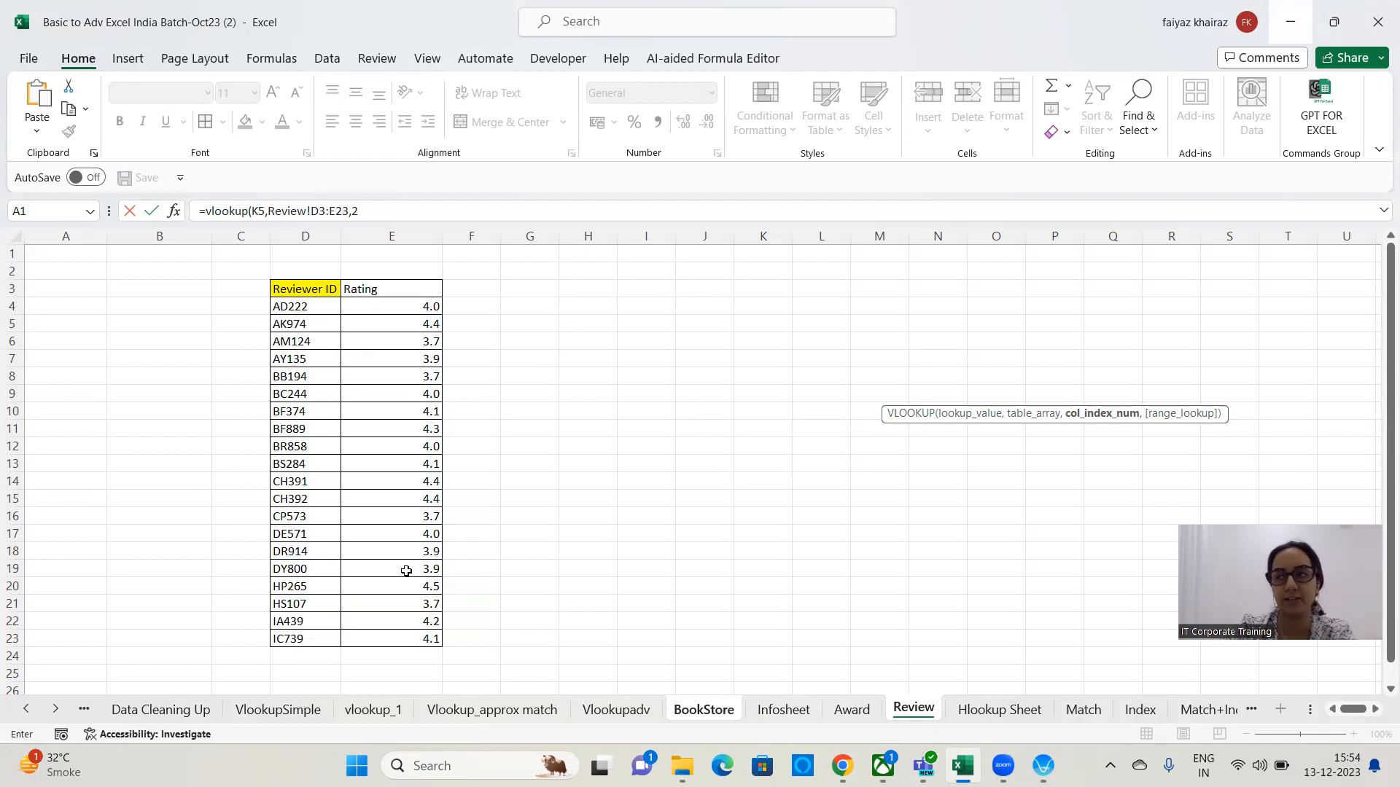
type(",")
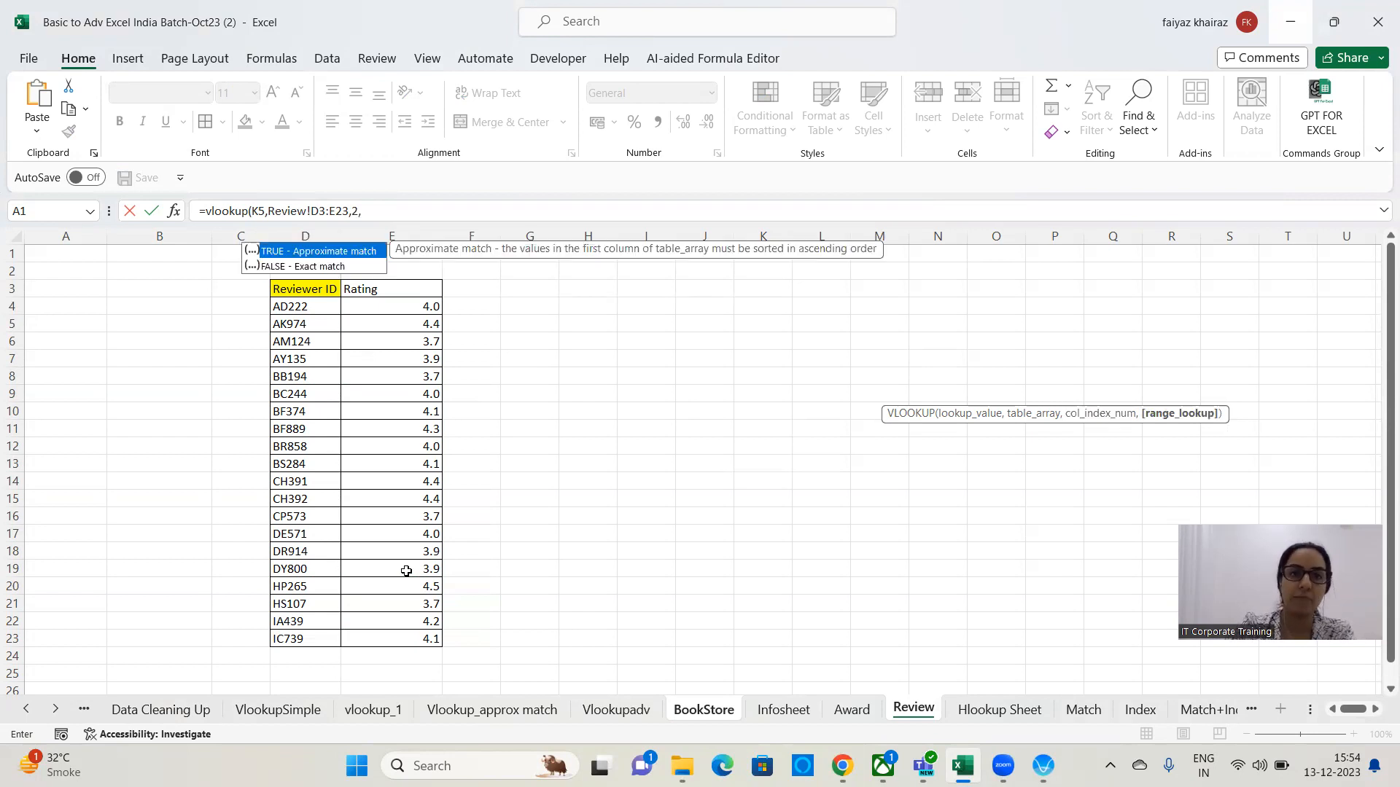
type("0")
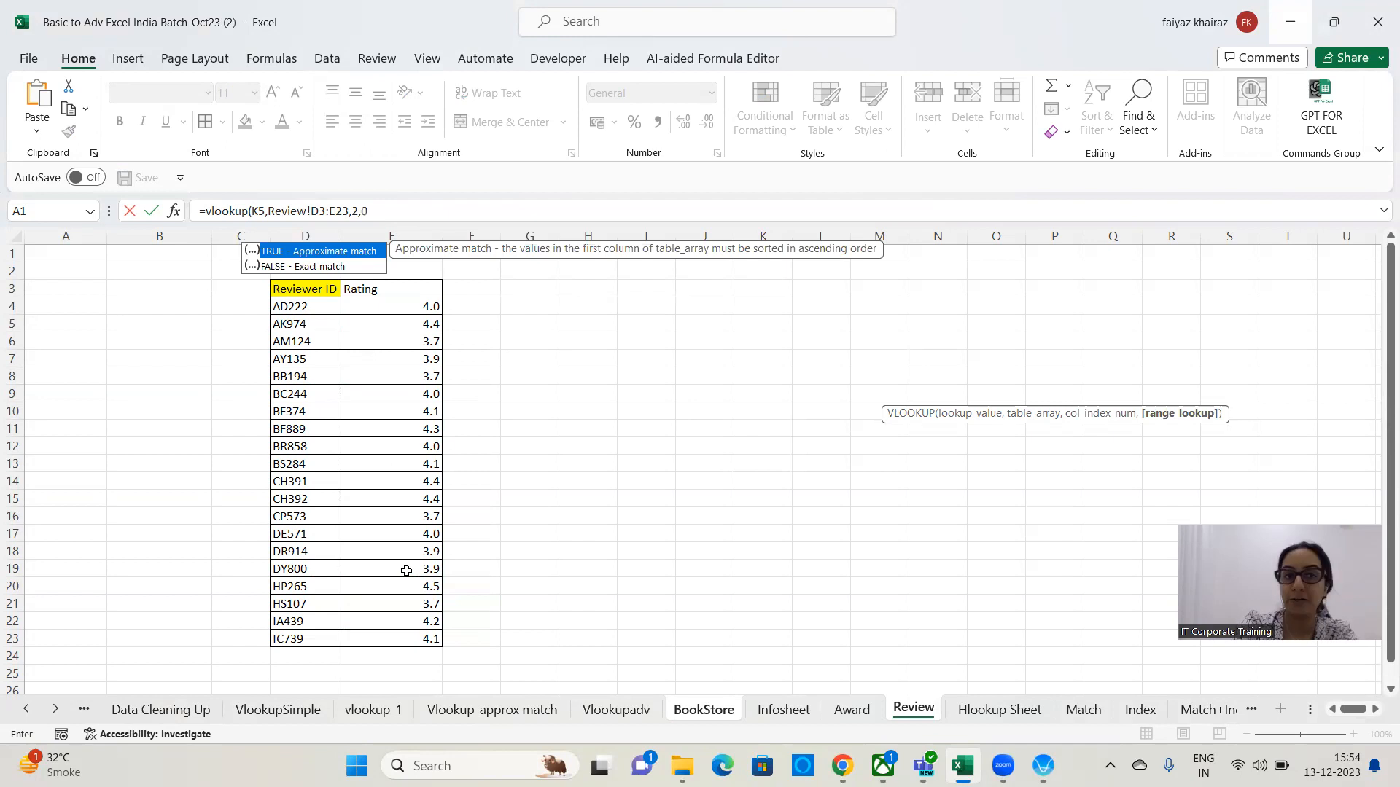
type(")")
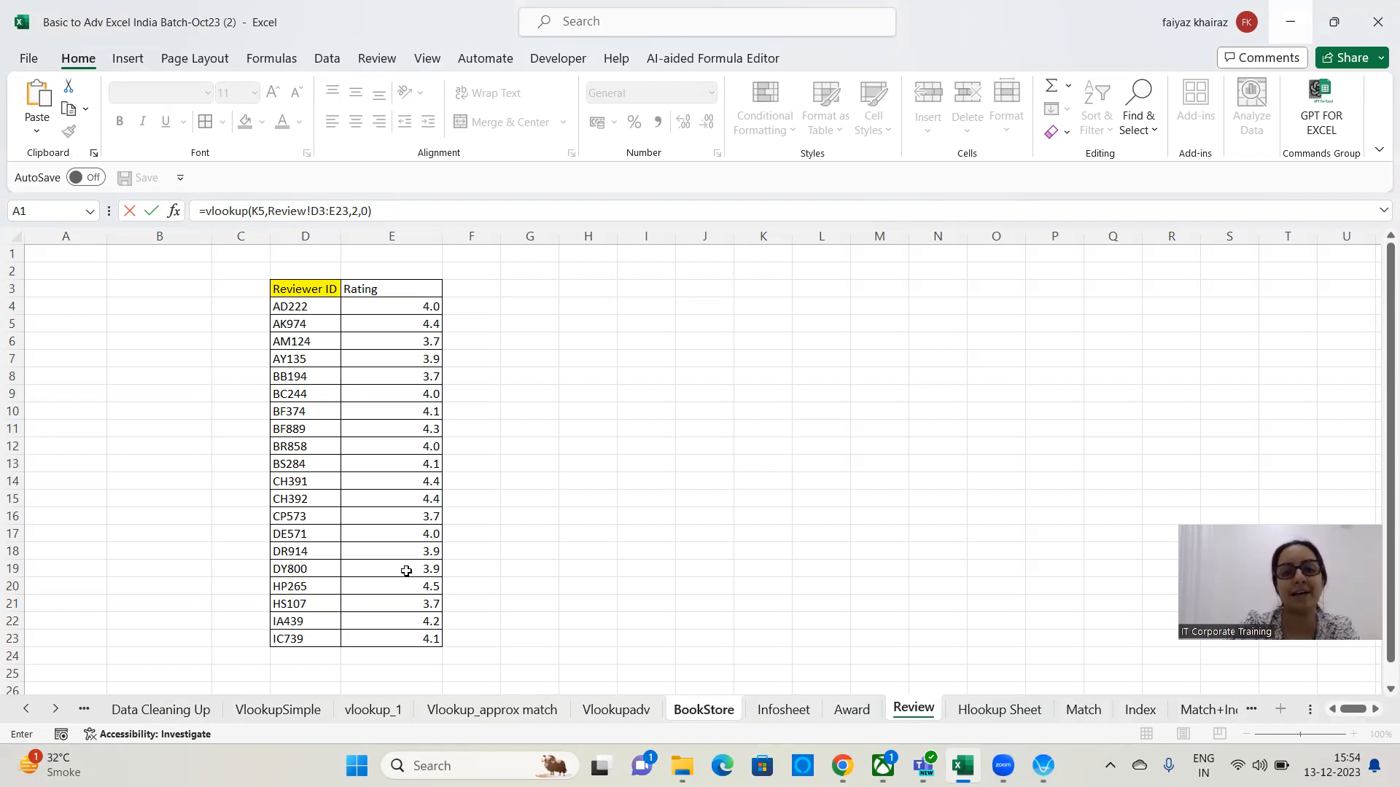
key("Return")
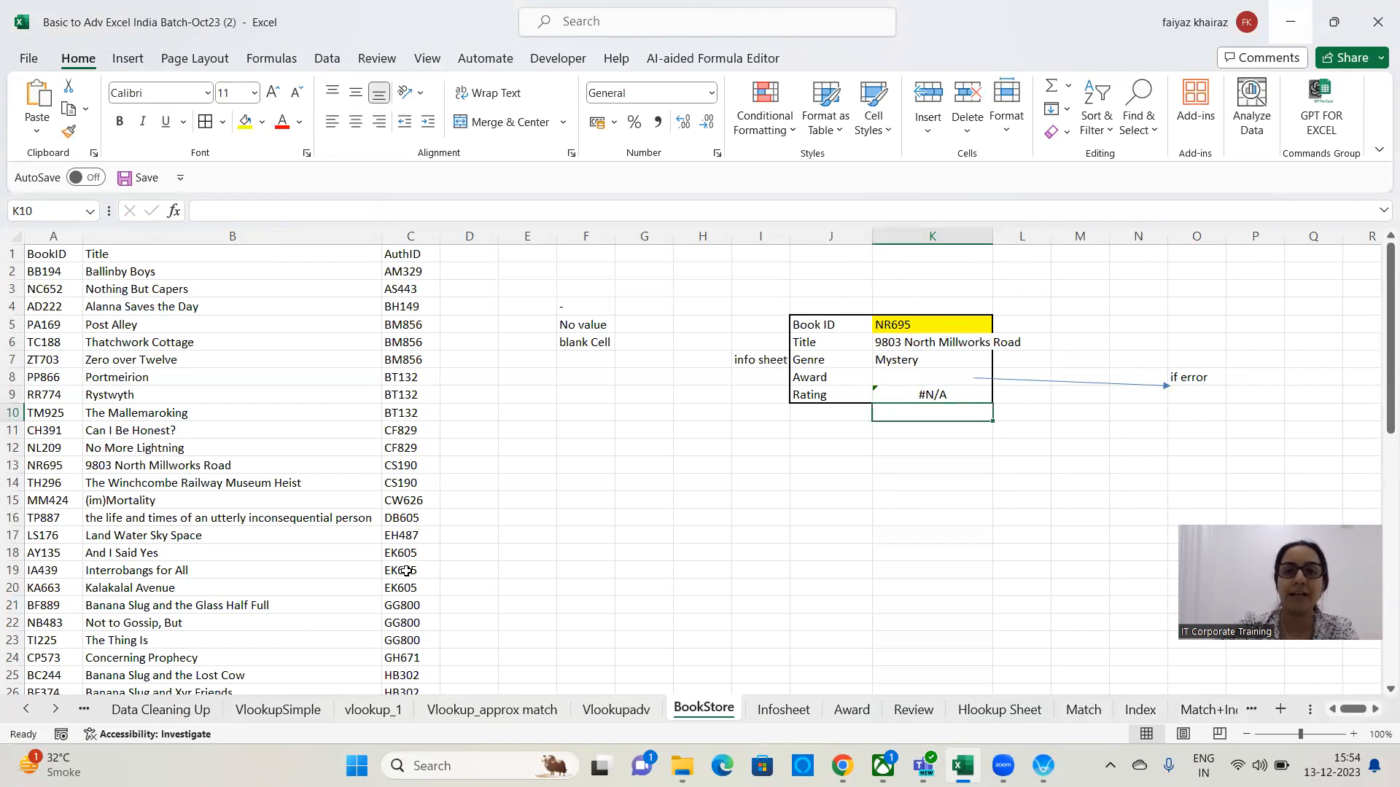
Test the Rating lookup by picking several Book IDs from K5's dropdown, ending with IC739.
left_click(911, 397)
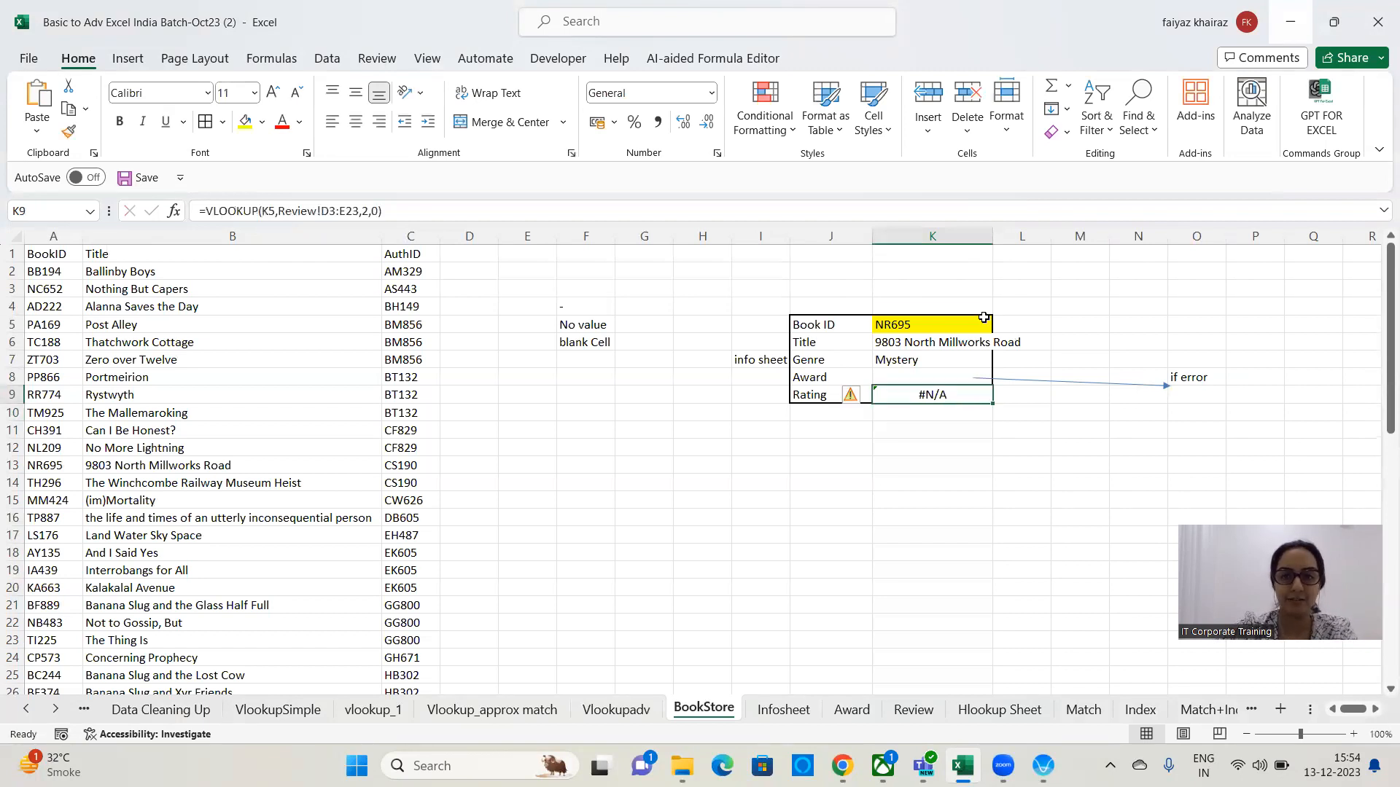
left_click(987, 323)
left_click(1001, 323)
left_click(920, 383)
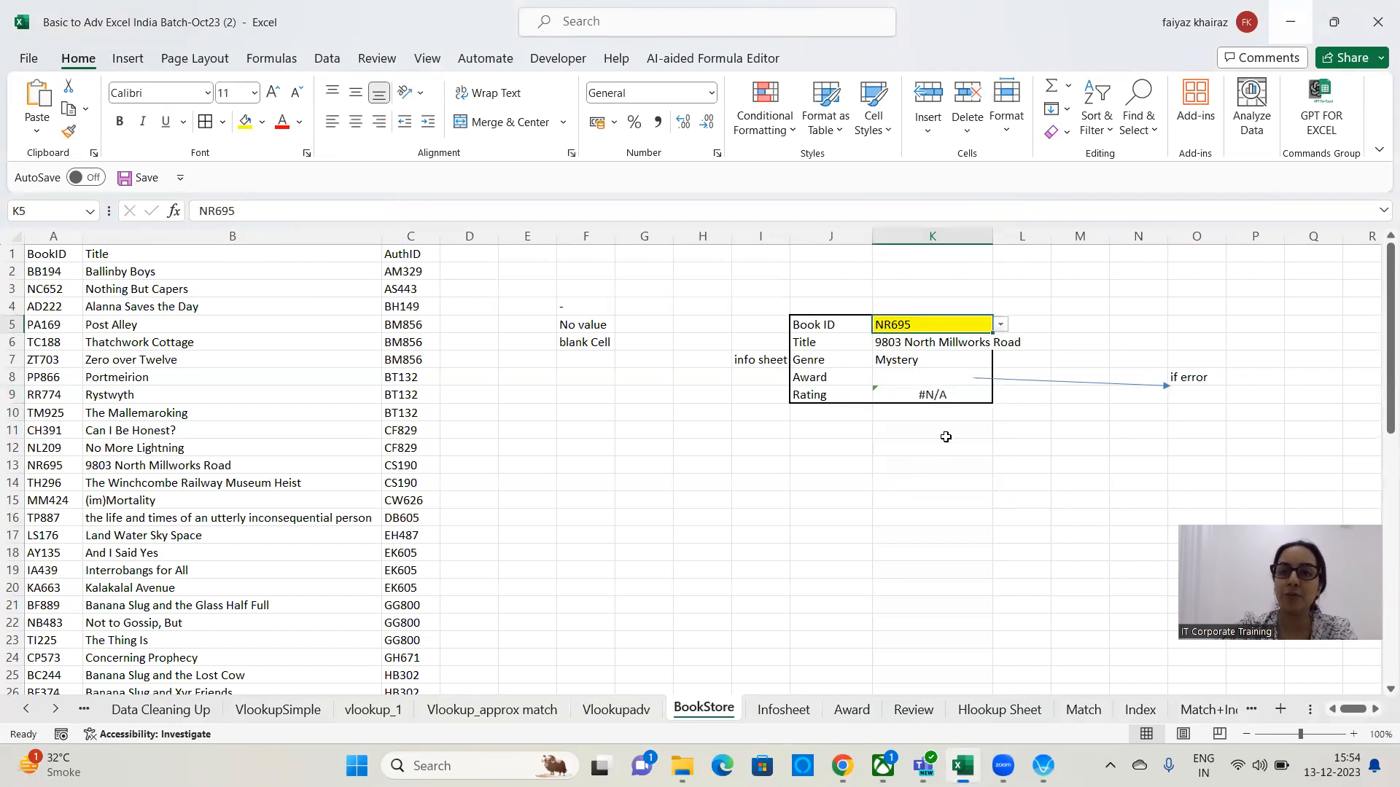
left_click(1001, 326)
left_click(941, 464)
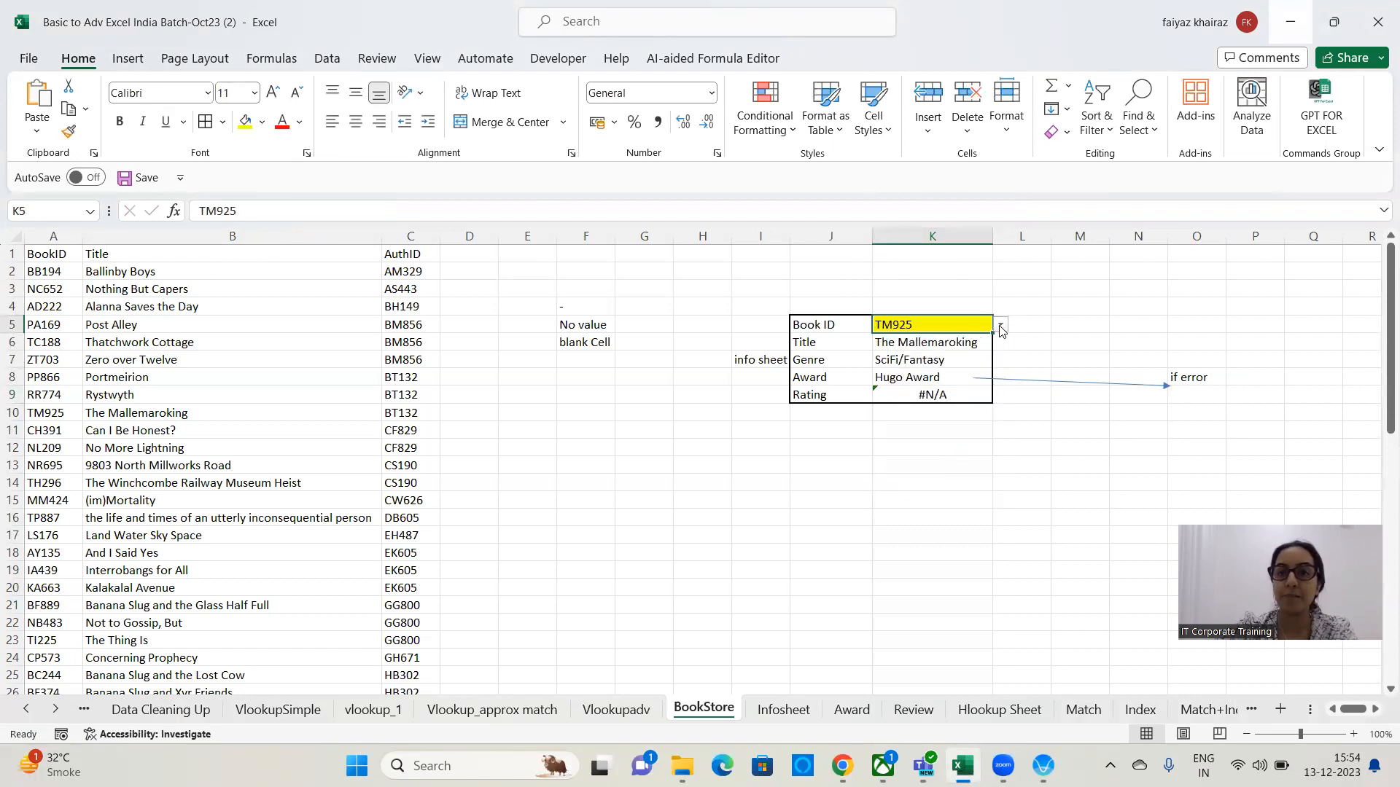
left_click(1000, 326)
left_click_drag(999, 374, 1000, 507)
left_click(919, 450)
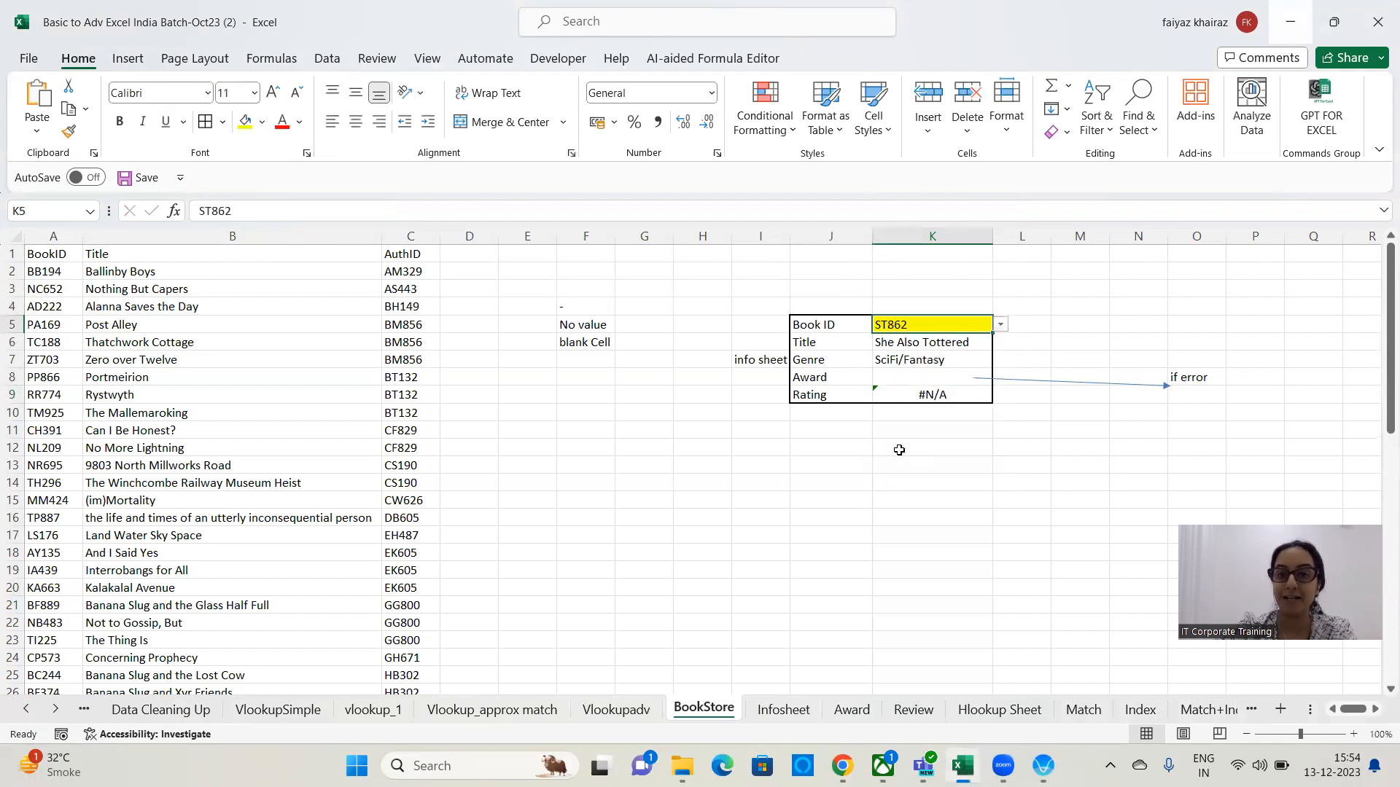
left_click(1000, 325)
left_click(917, 413)
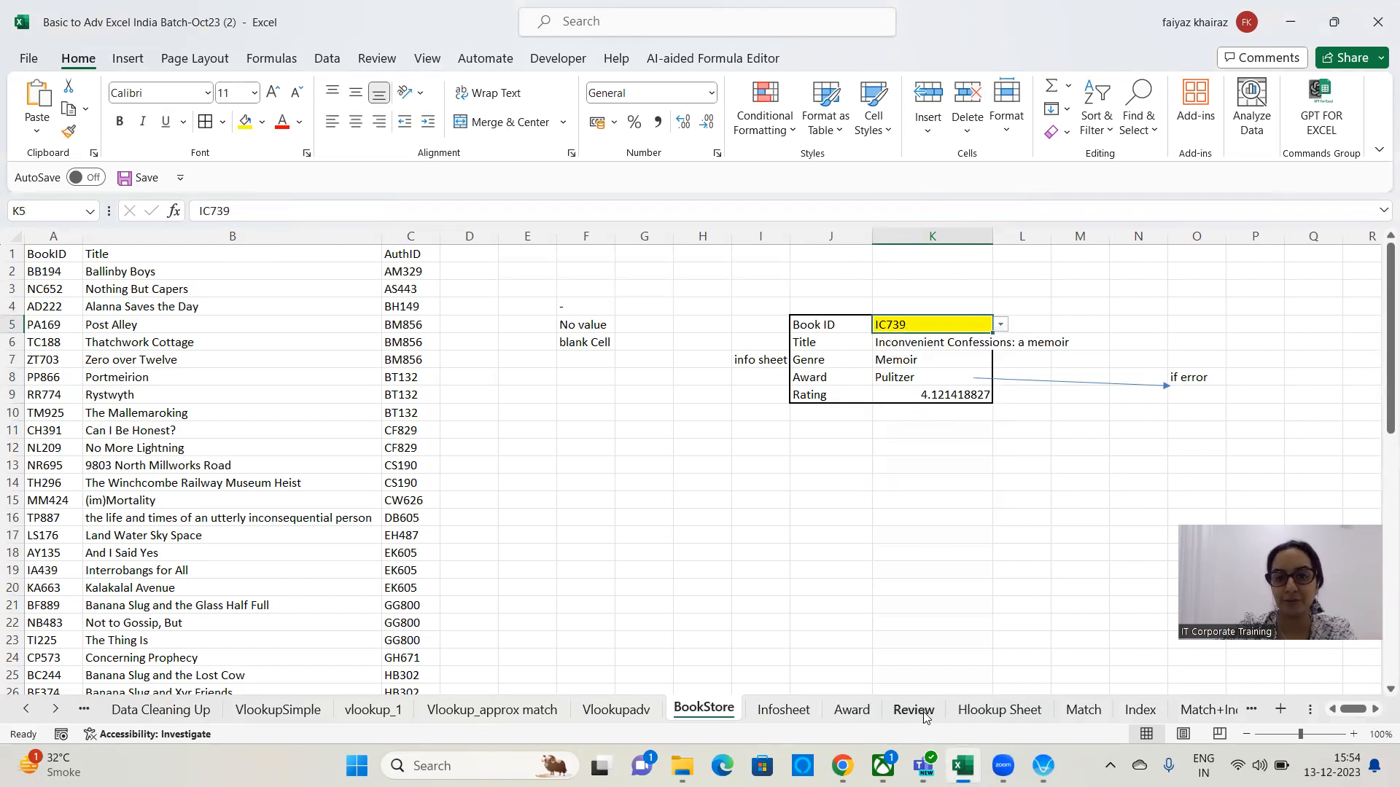
On the Review sheet, enter the note Few Reviews in cell I3.
left_click(893, 711)
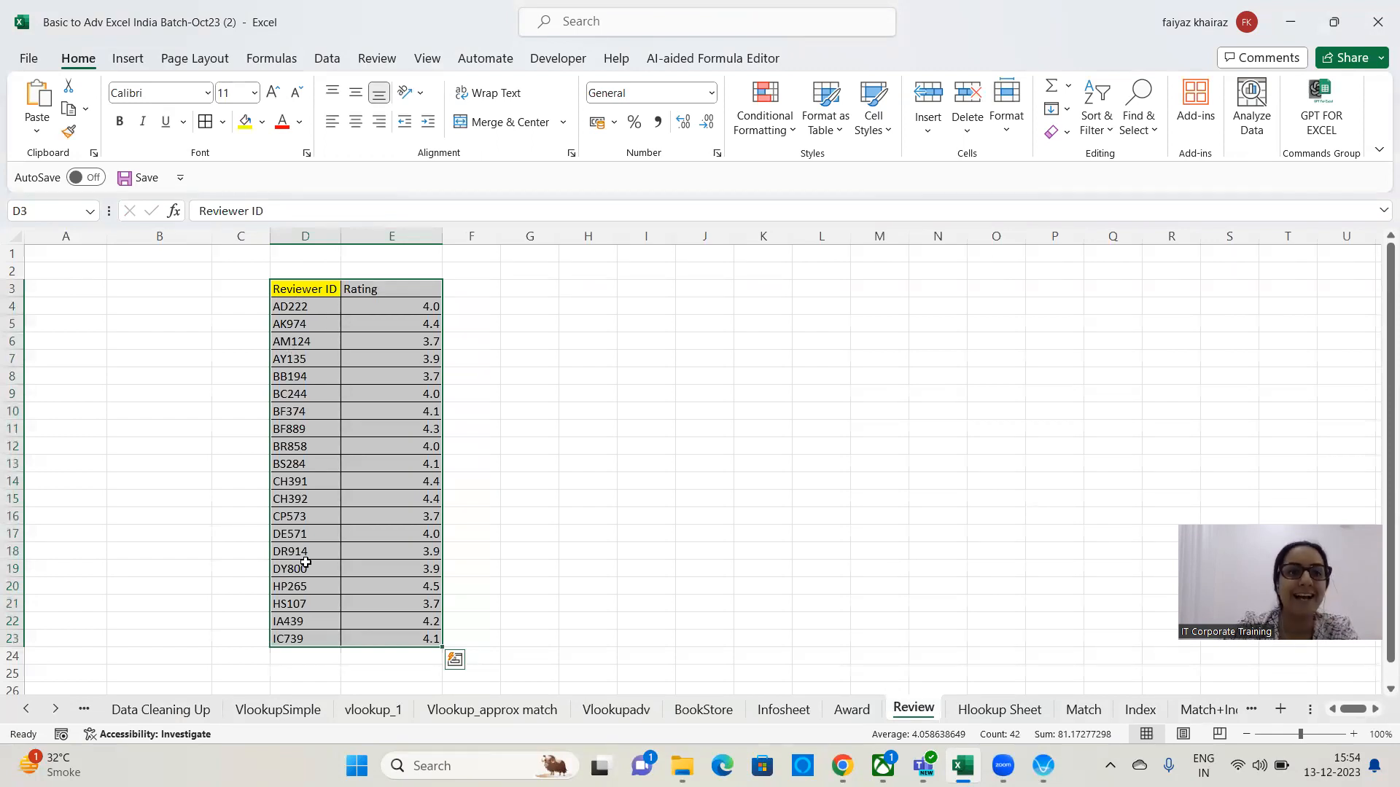
left_click(639, 288)
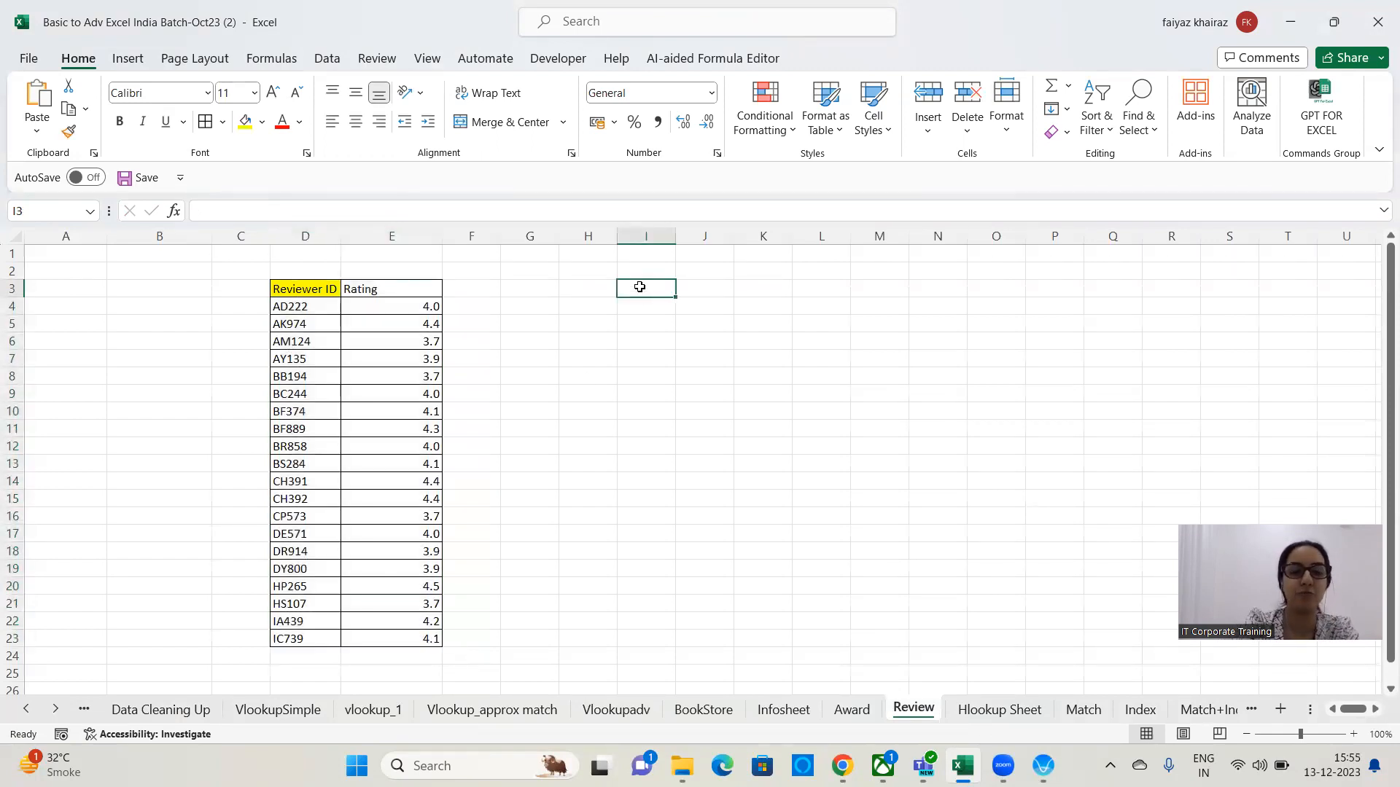
type("Few Reviews")
key("Return")
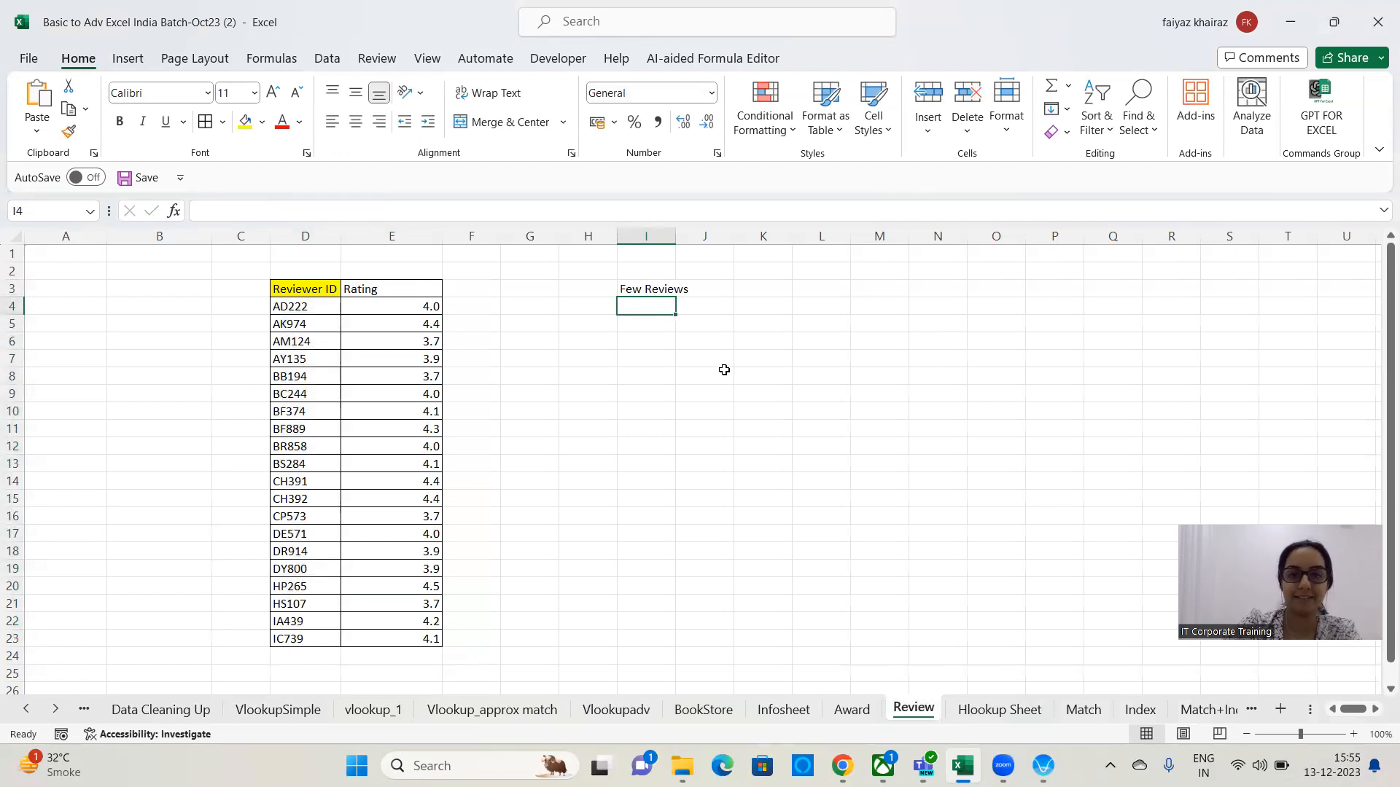
Back on BookStore, enter NA in L9 beside the Rating cell.
left_click(700, 709)
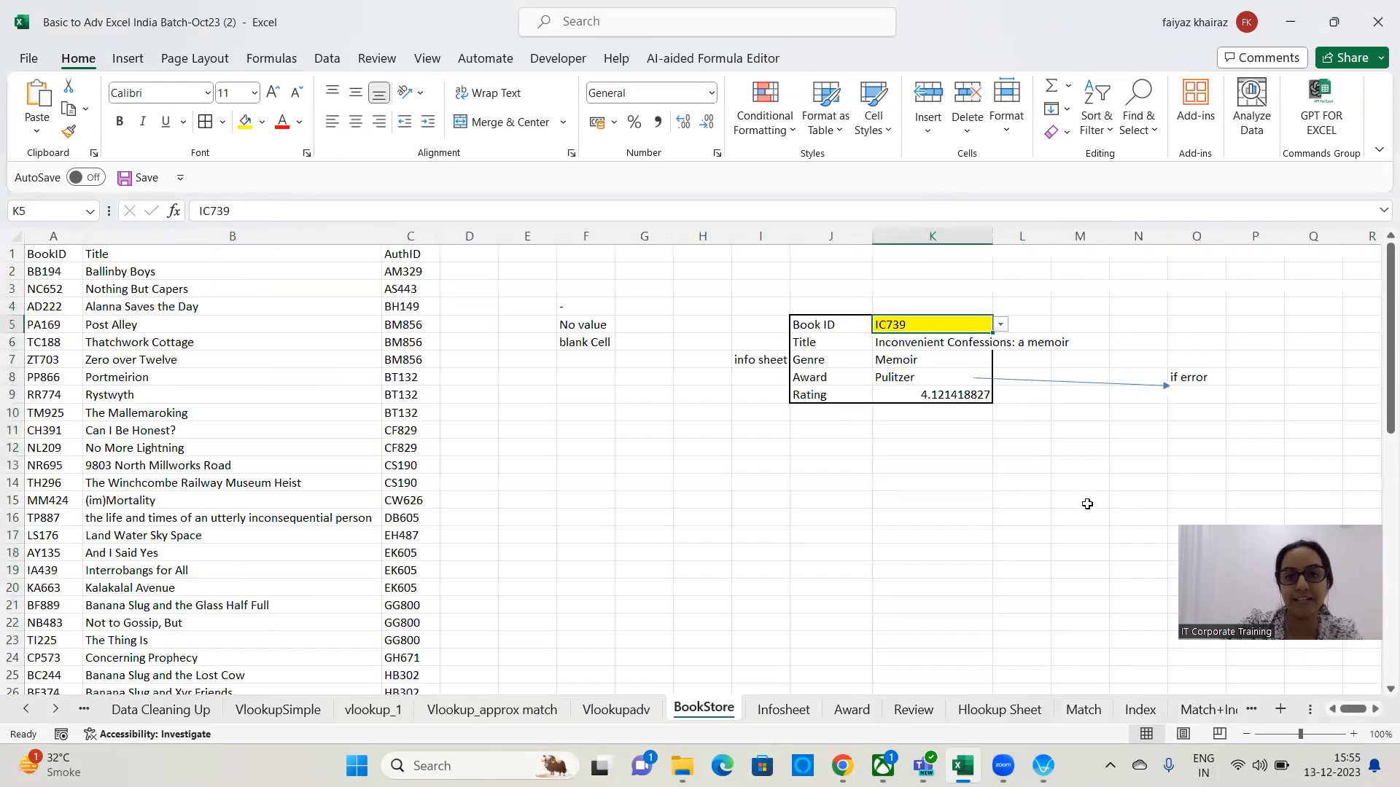
left_click(954, 400)
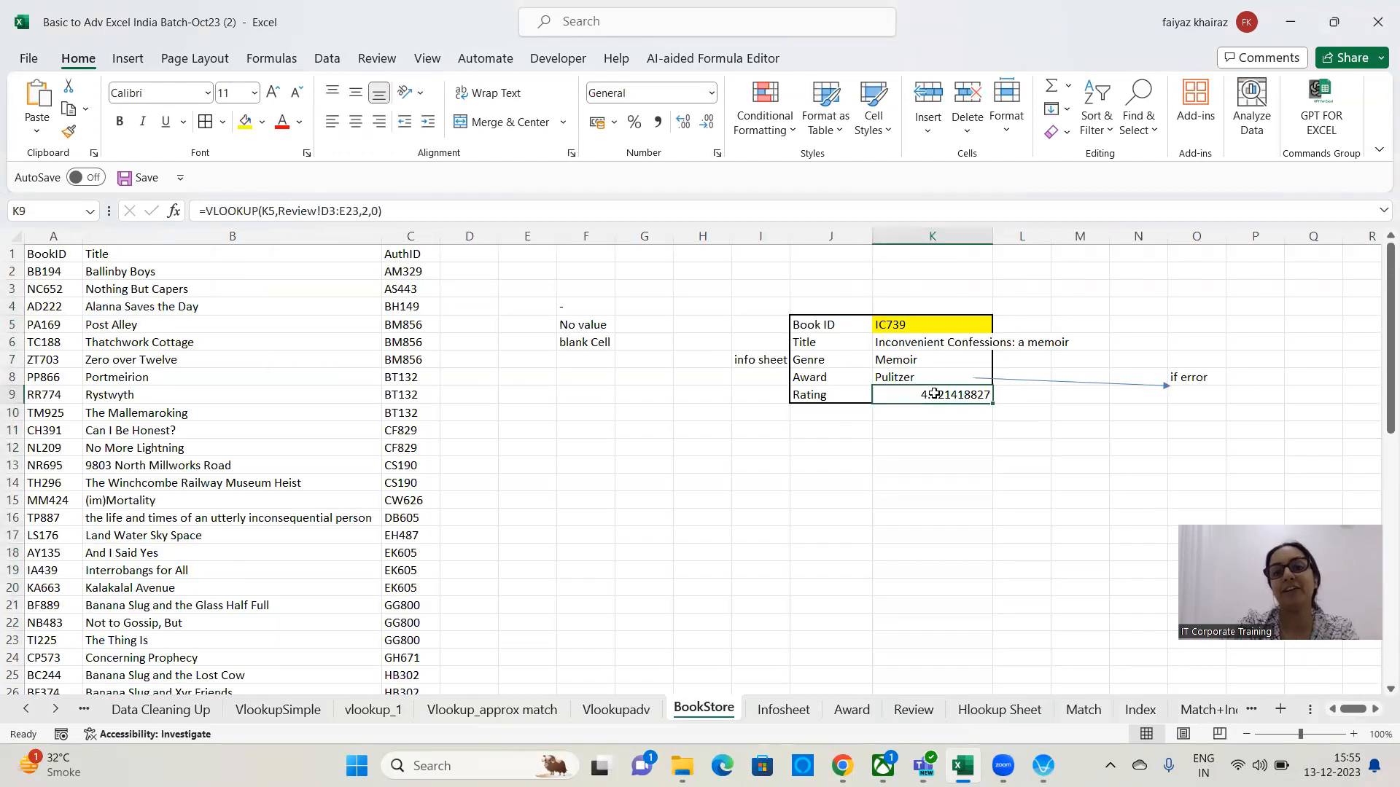
left_click(1039, 396)
type("NA")
key("Return")
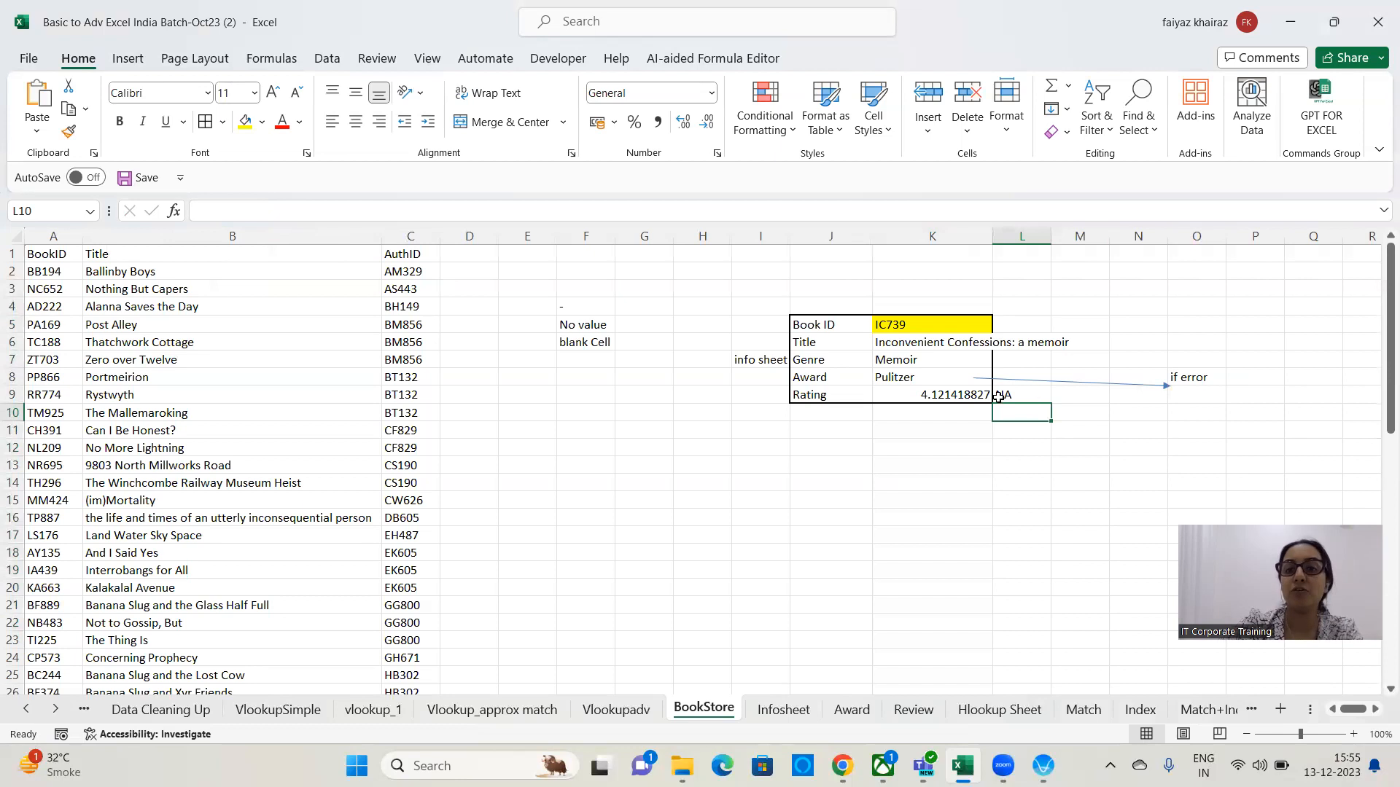
Wrap the Rating formula in K9 in IFERROR so an error returns "-".
left_click(969, 392)
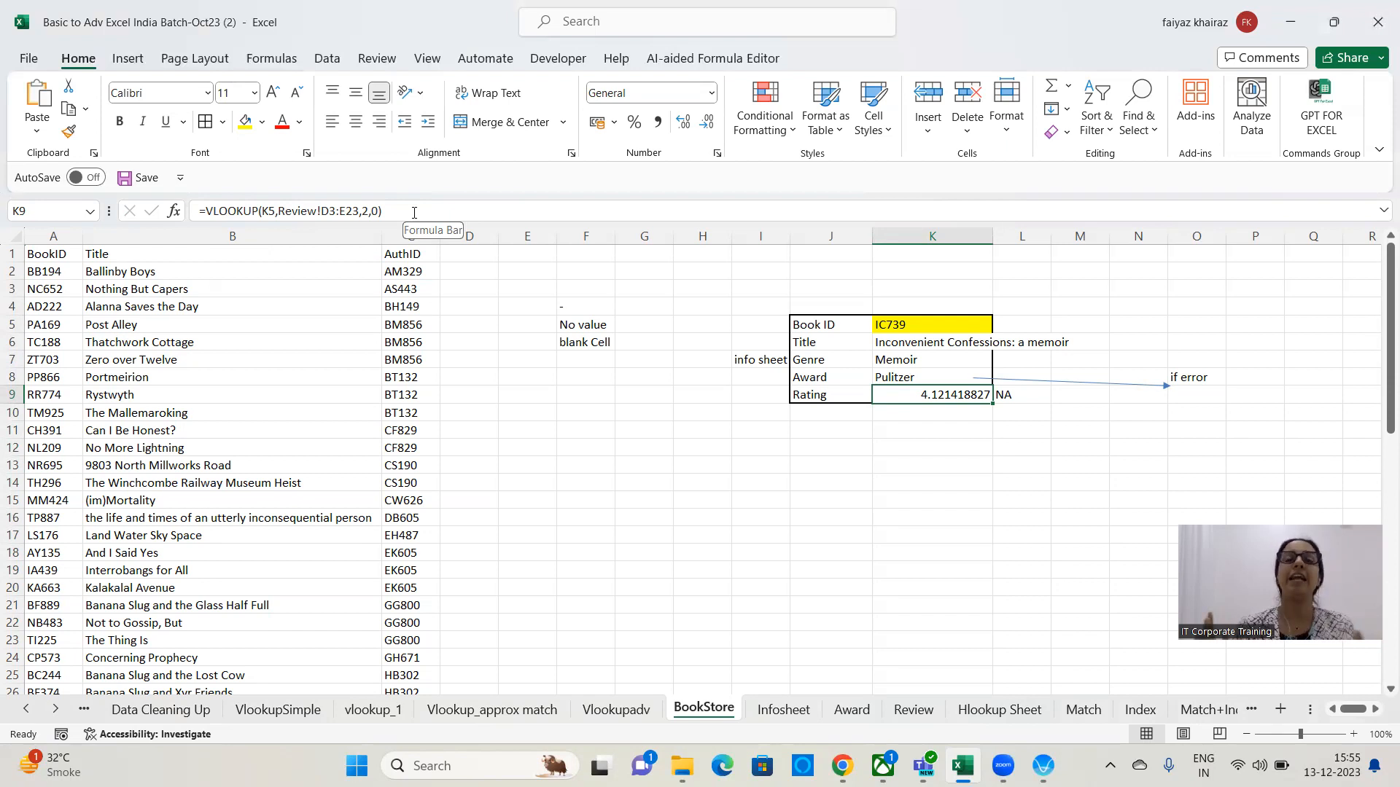
key("F2")
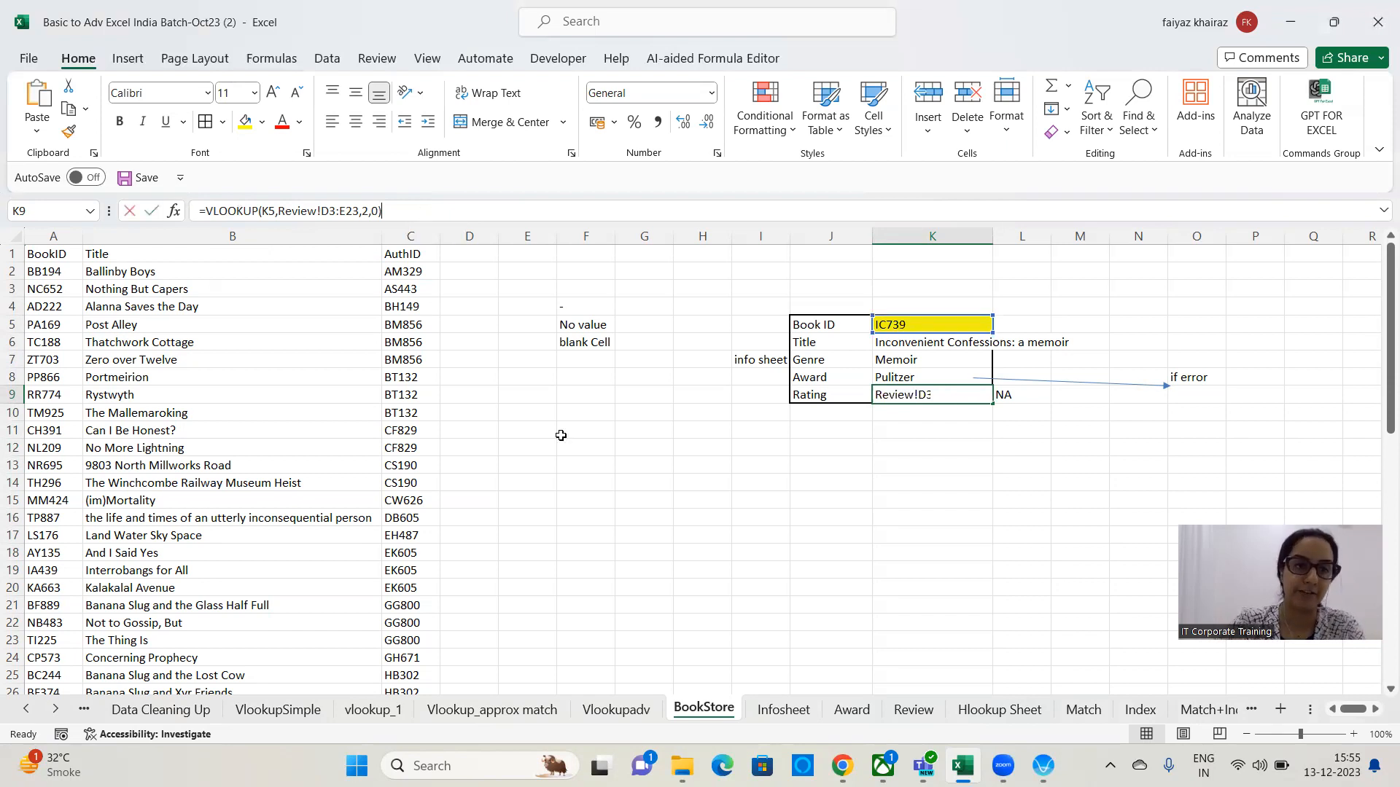
type("iferror")
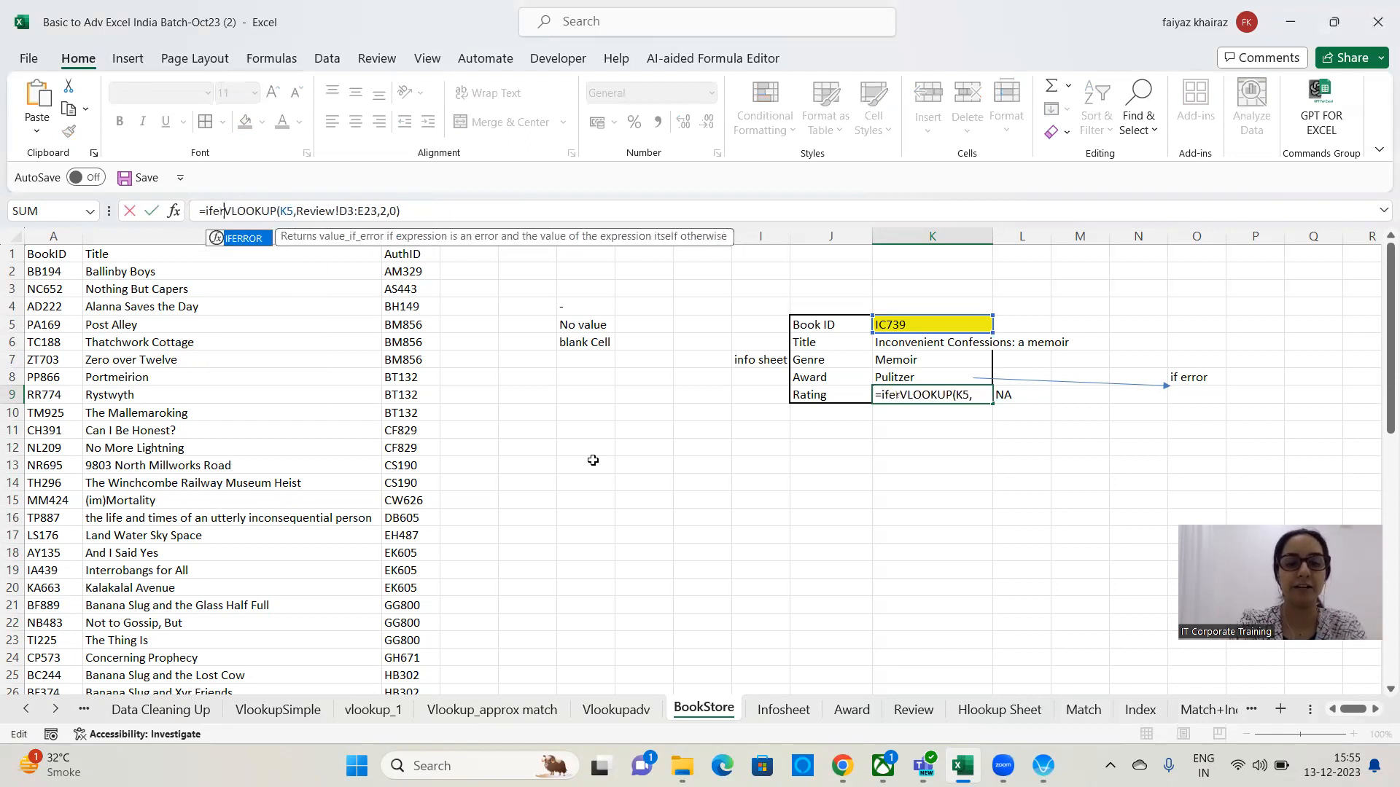
type("(")
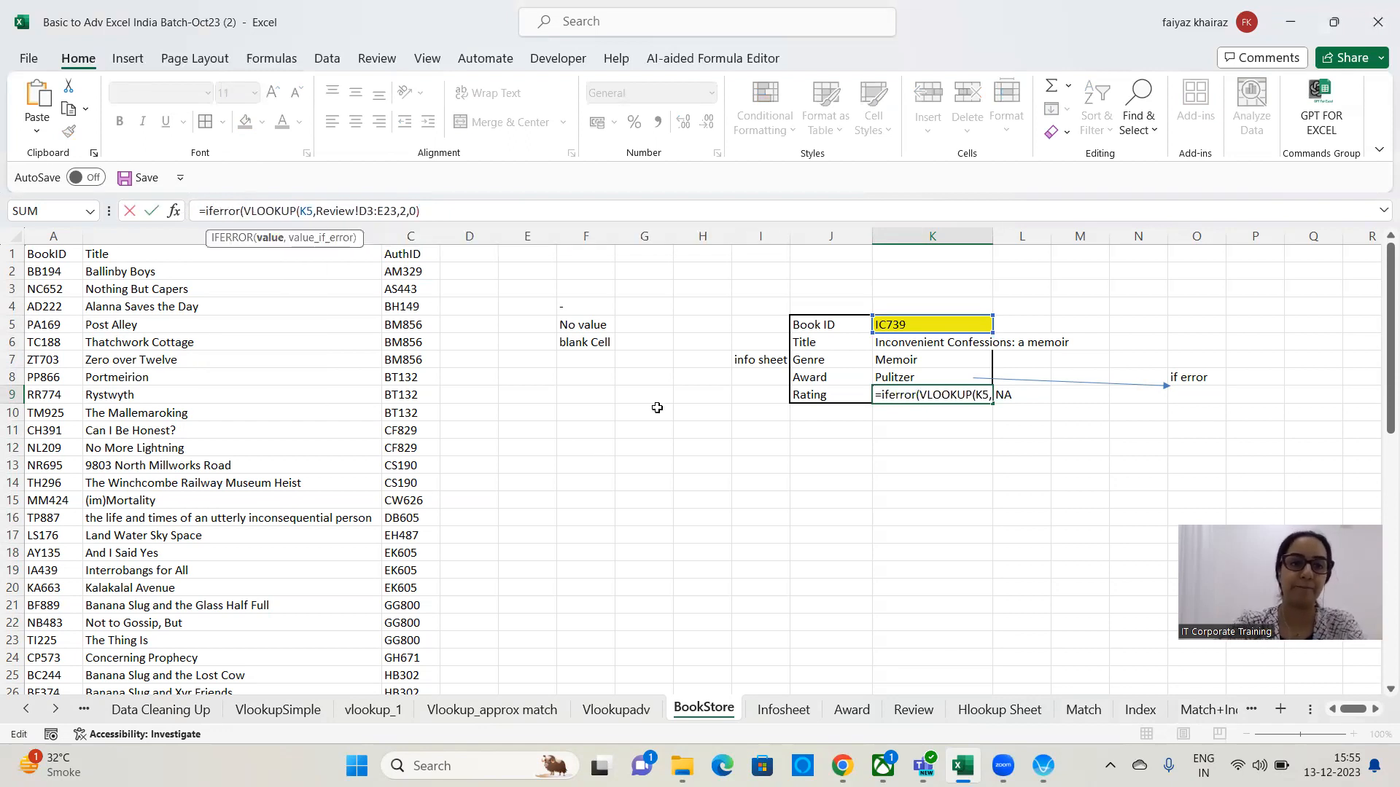
left_click(451, 204)
type(",")
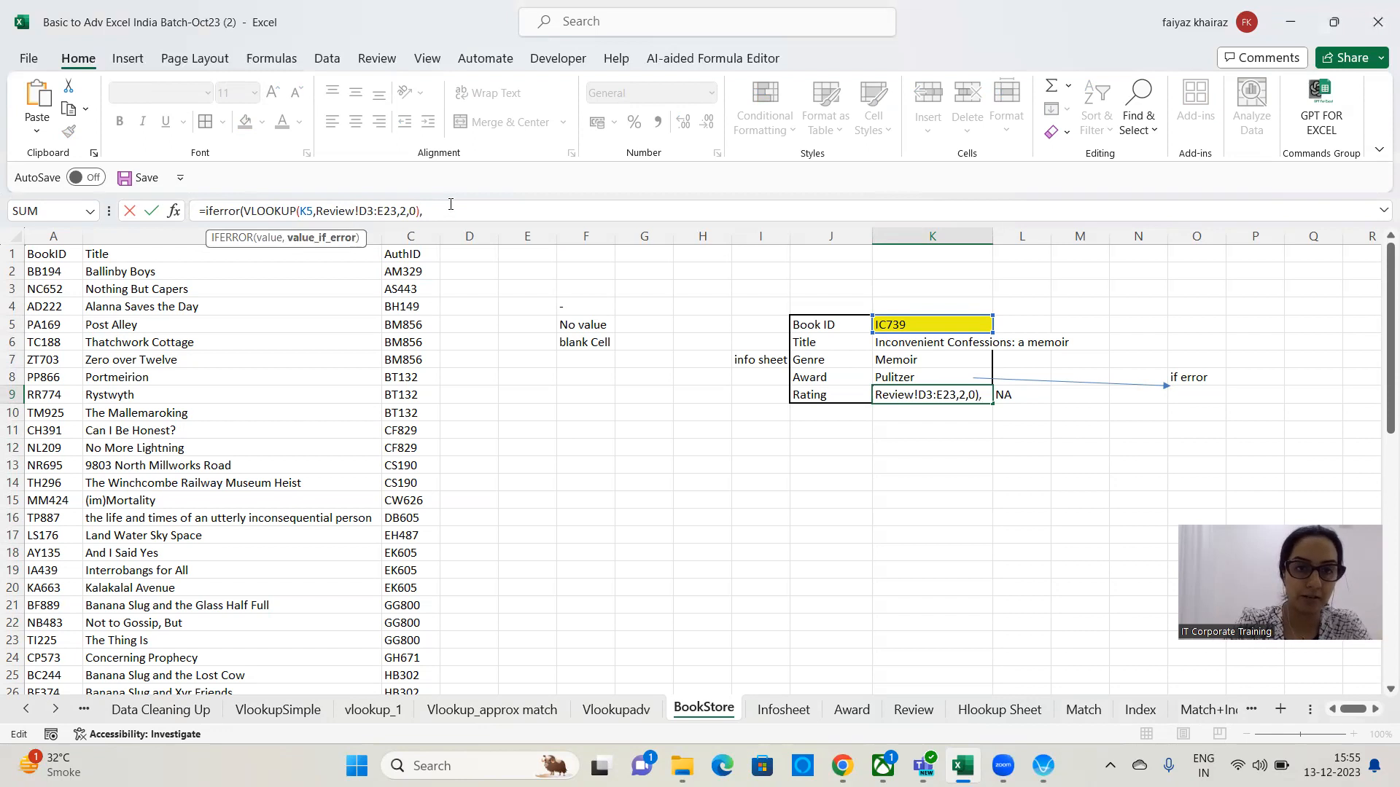
type("\"")
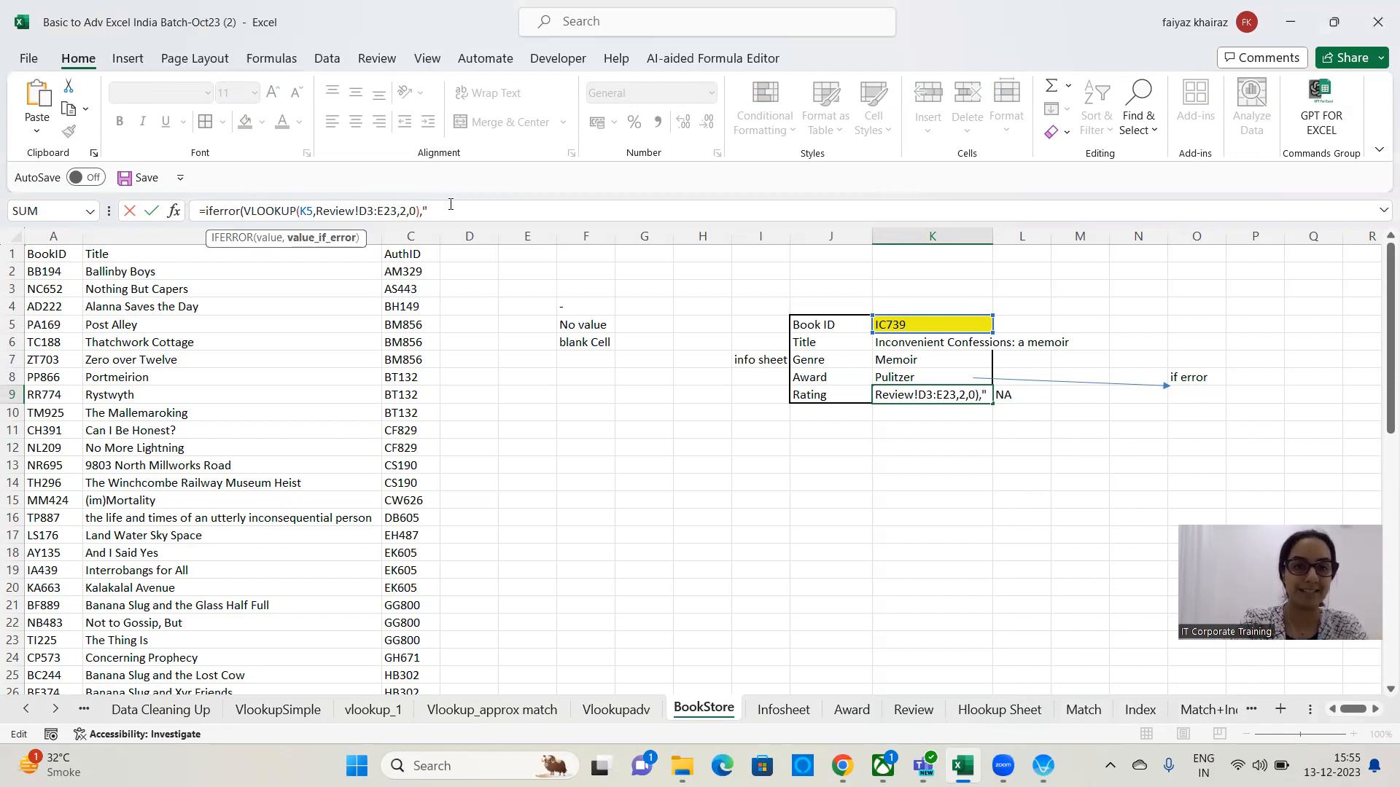
type("-\"")
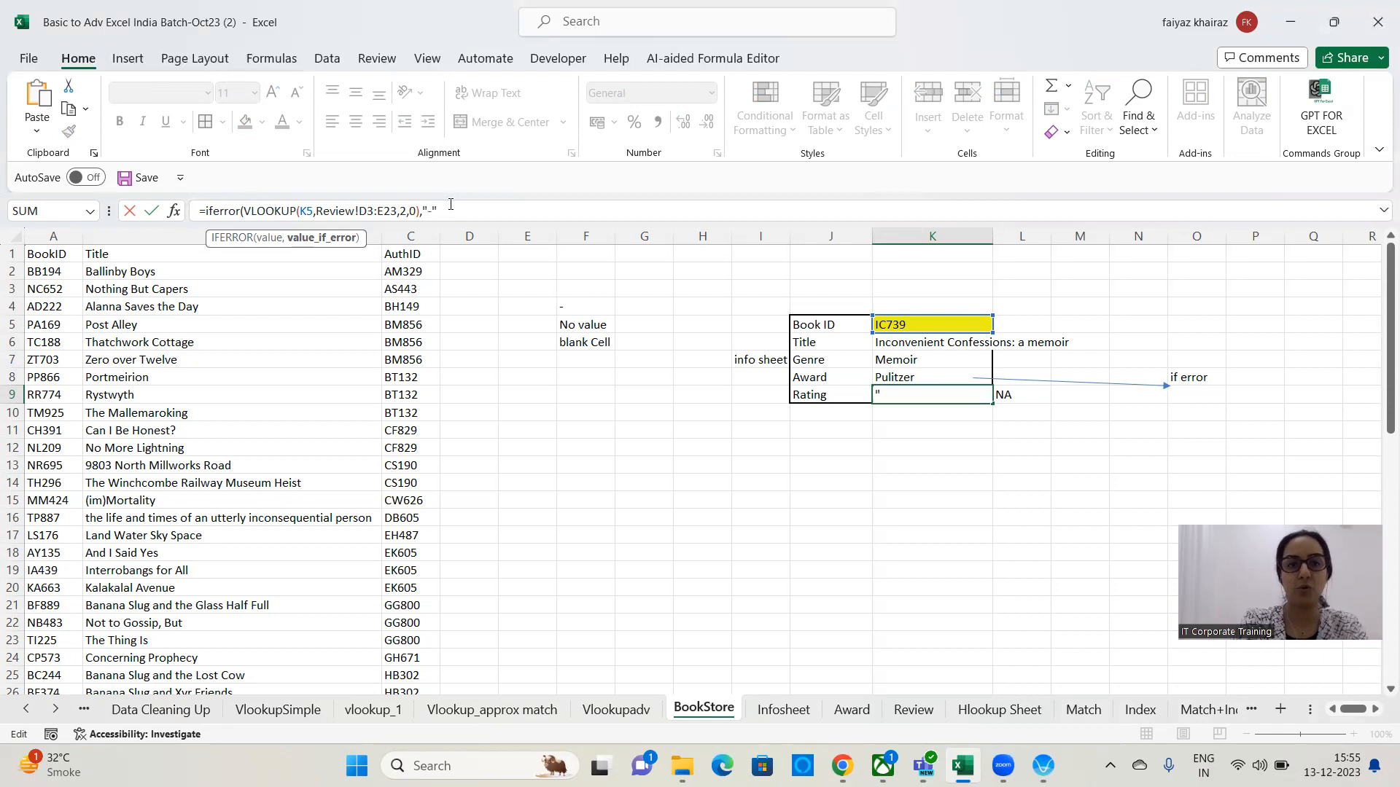
type(")")
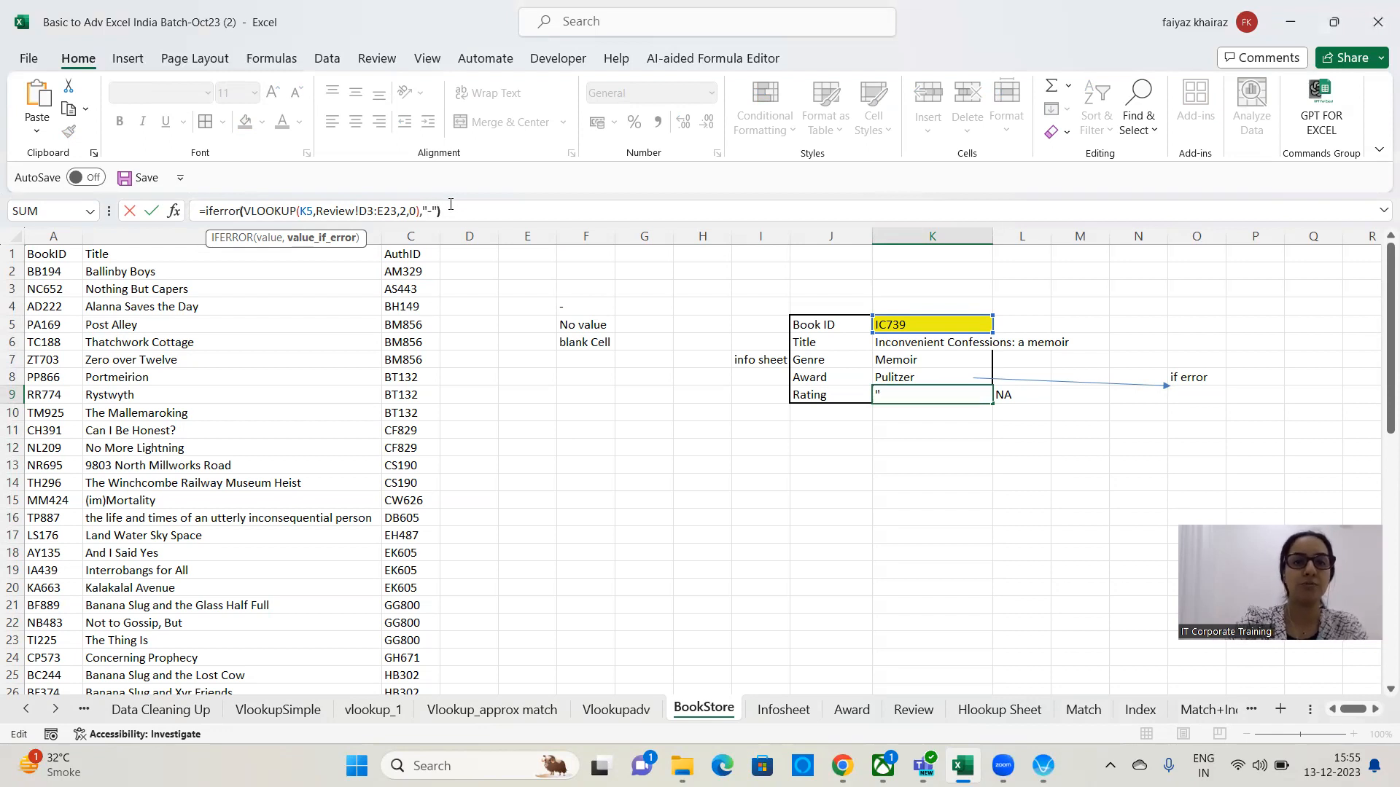
key("ctrl+Return")
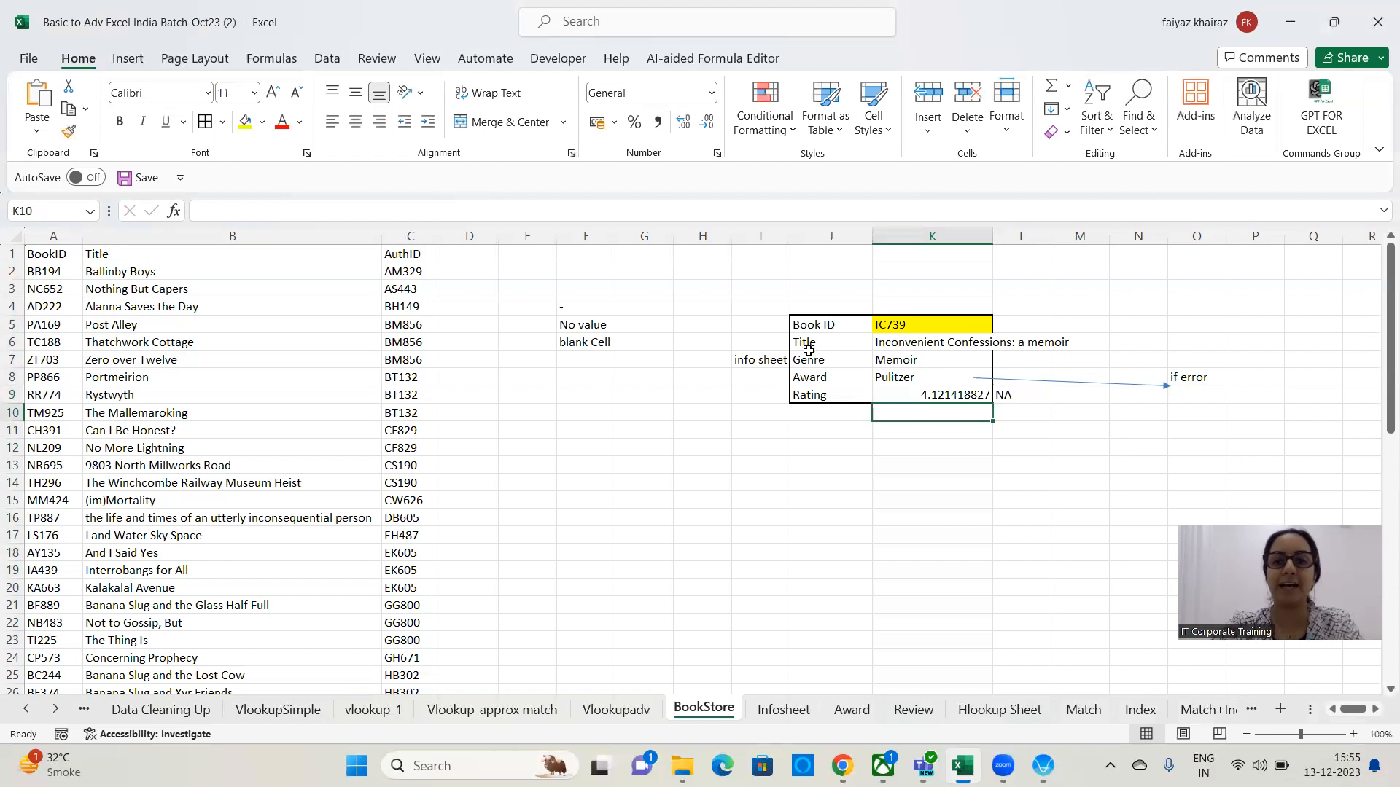
Pick Book ID ST303 from the K5 dropdown.
left_click(977, 323)
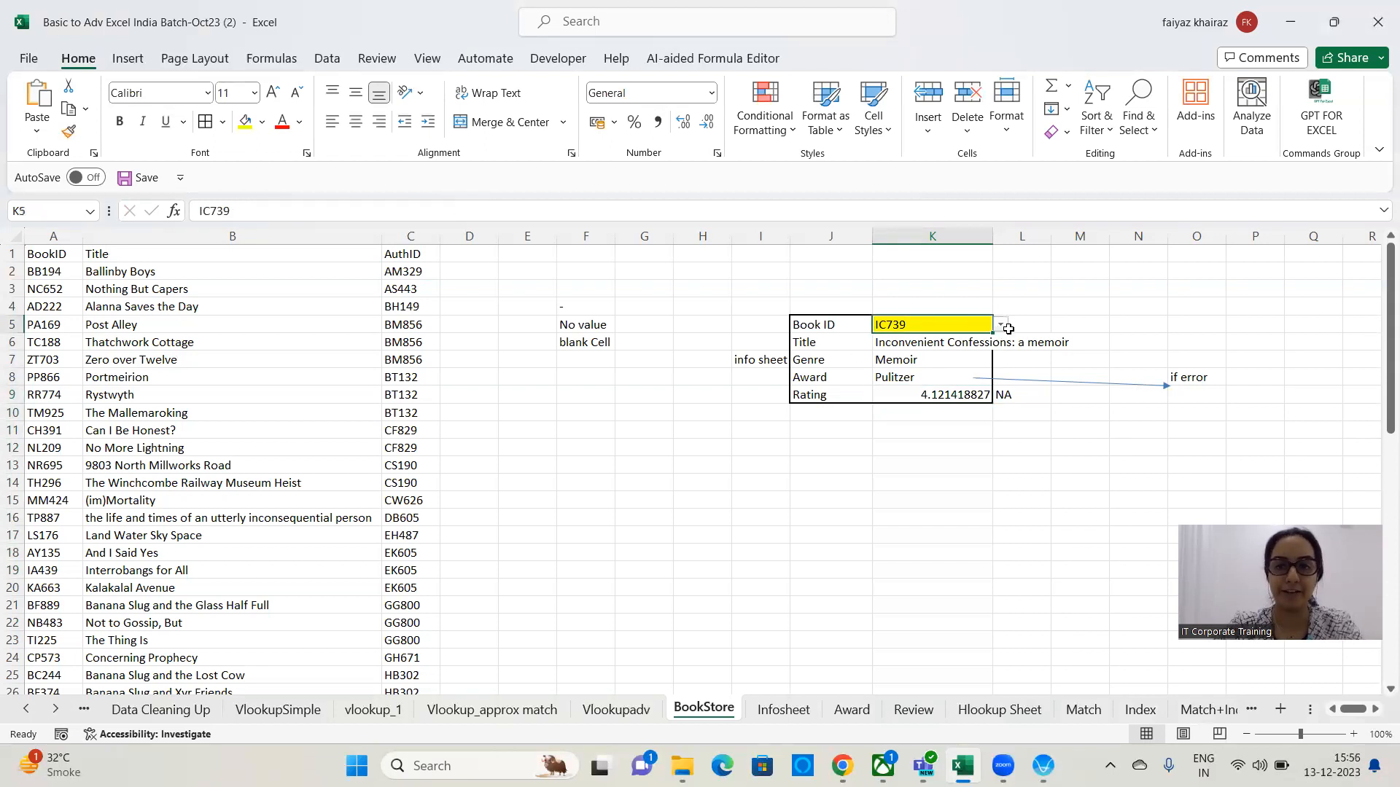
left_click(1001, 324)
left_click(926, 464)
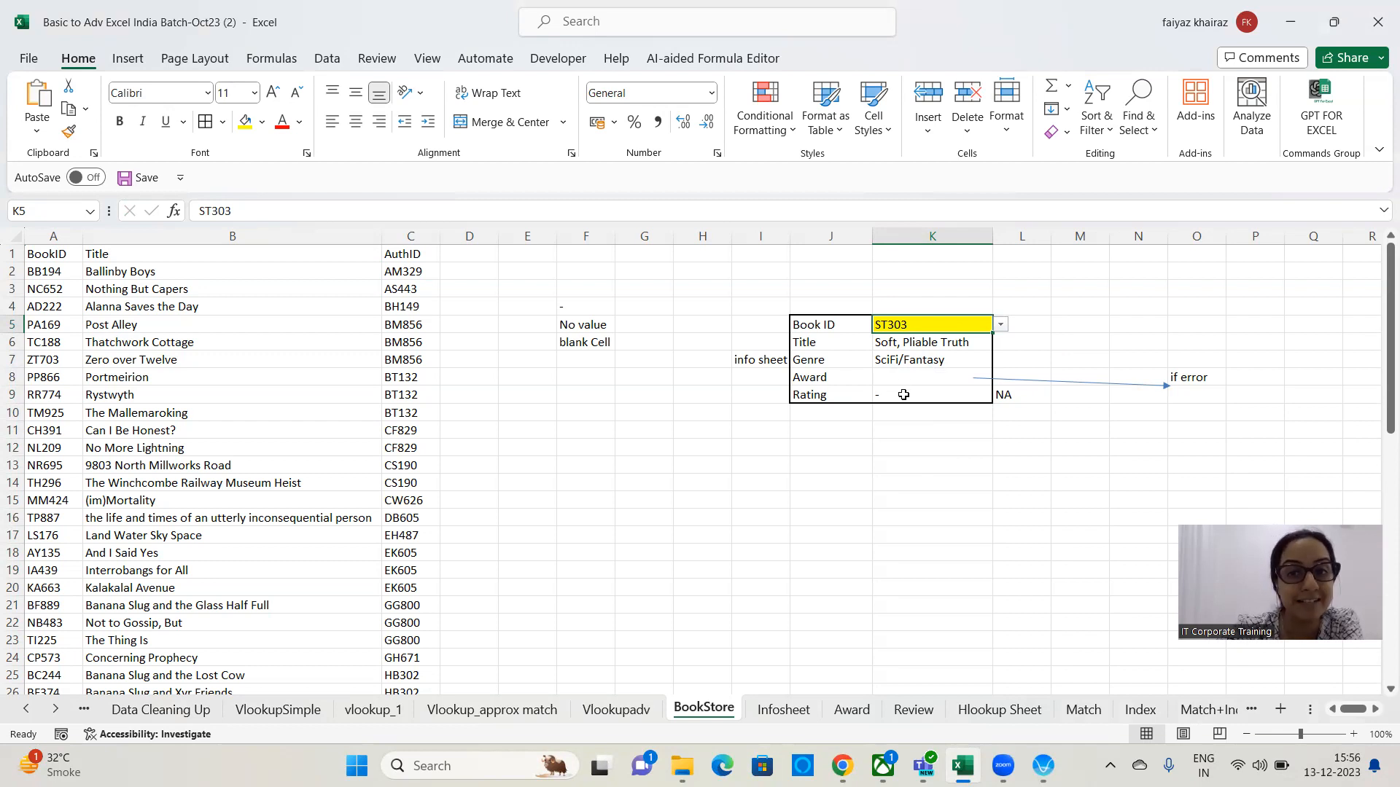
Inspect the if error note and the formulas in the Award and Rating cells K8 and K9.
left_click(1181, 384)
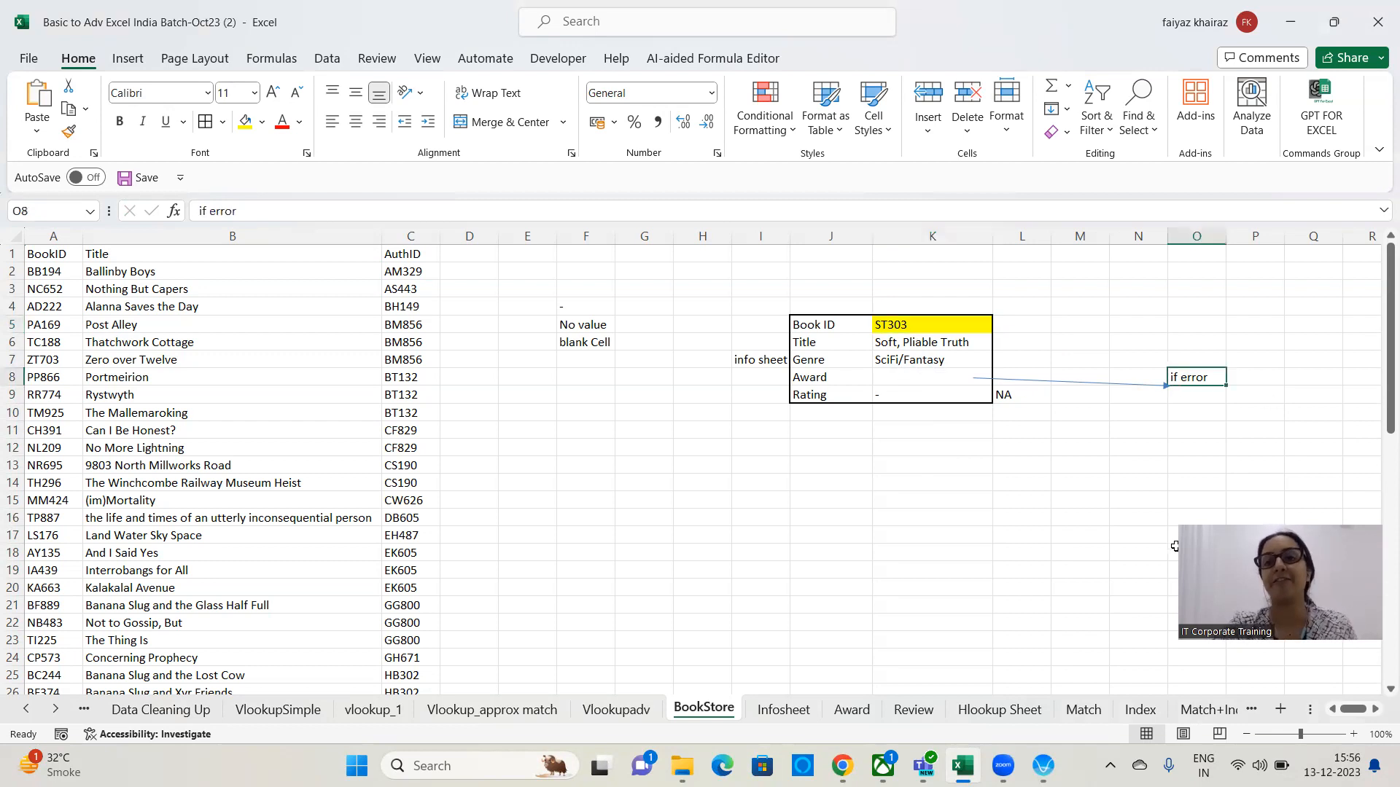
left_click(908, 382)
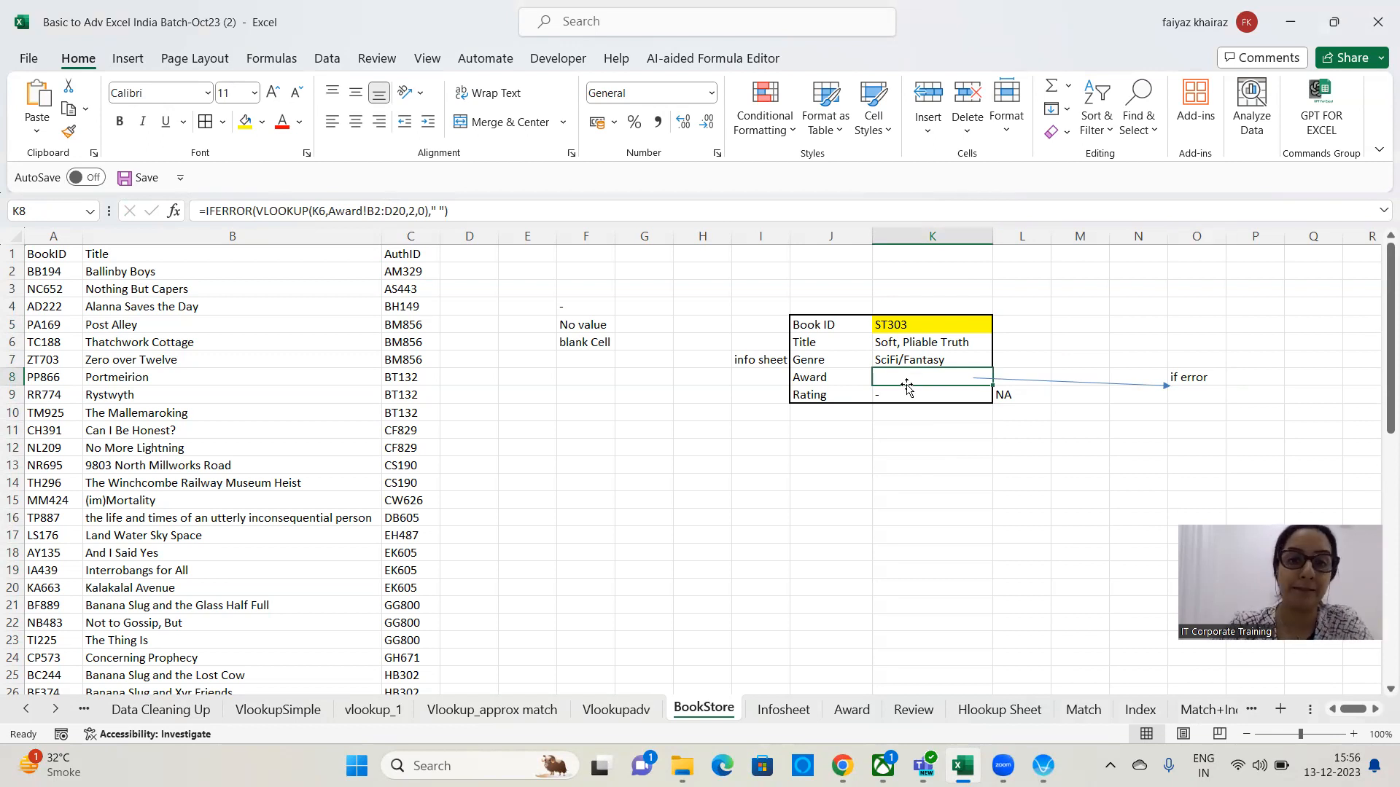
left_click(916, 397)
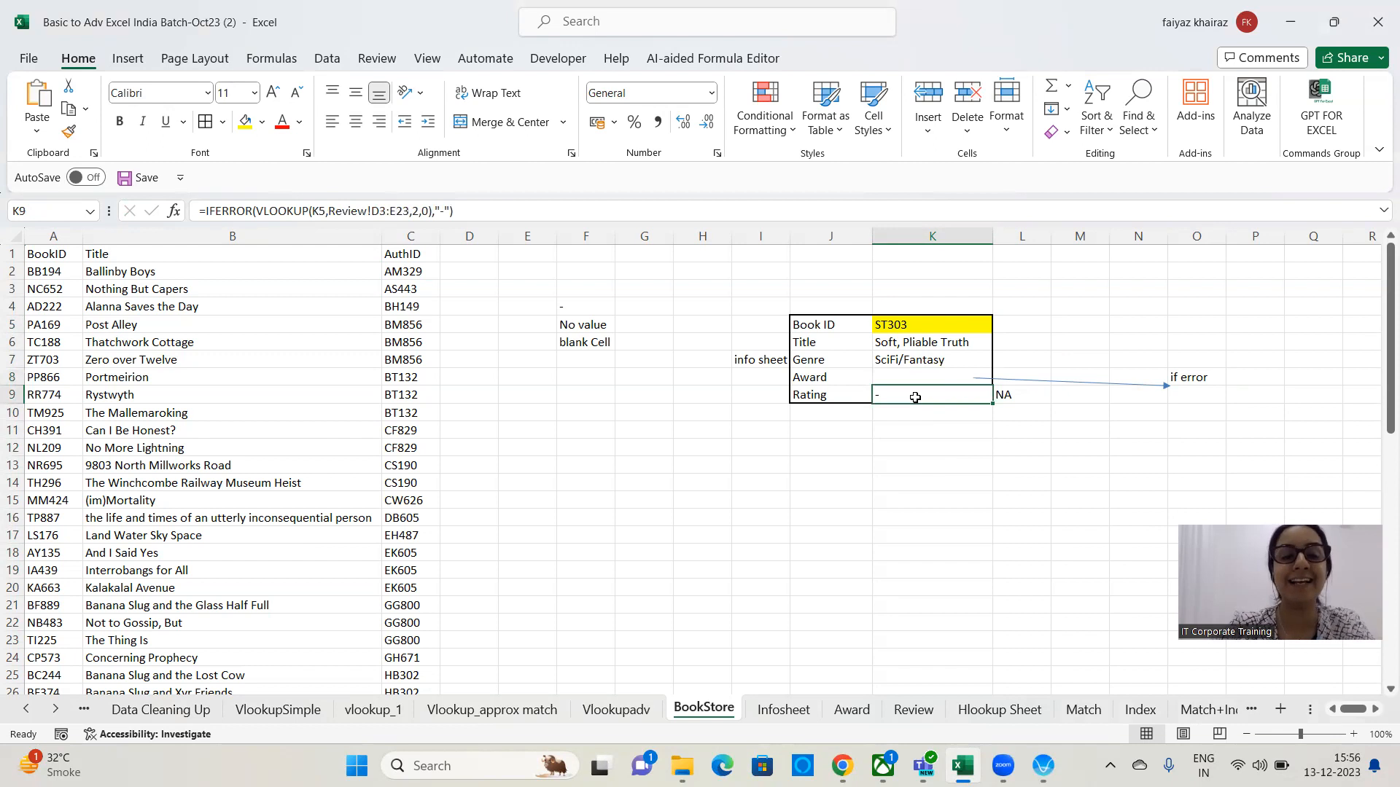
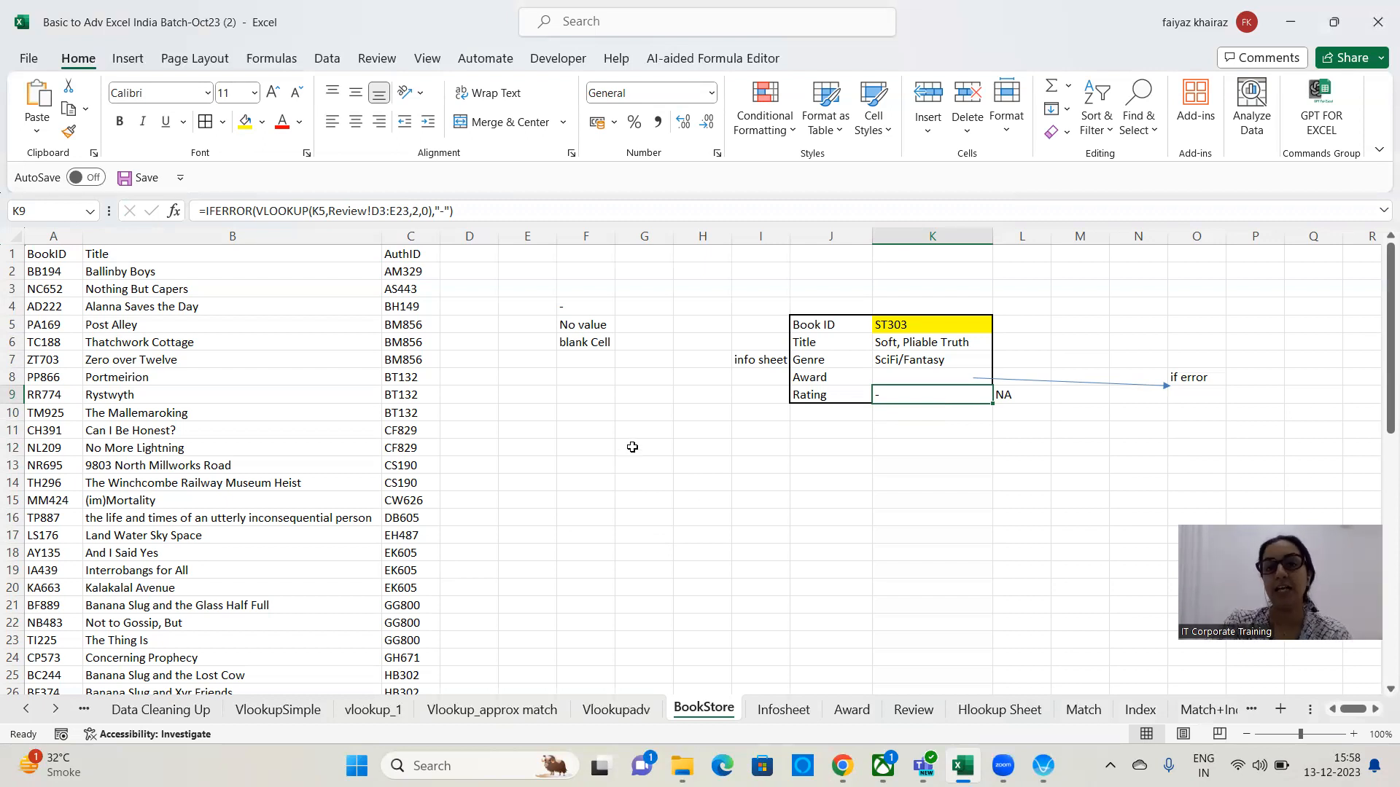
Enter 0 in H13 and the note Exact match in H14 beneath it.
left_click(699, 466)
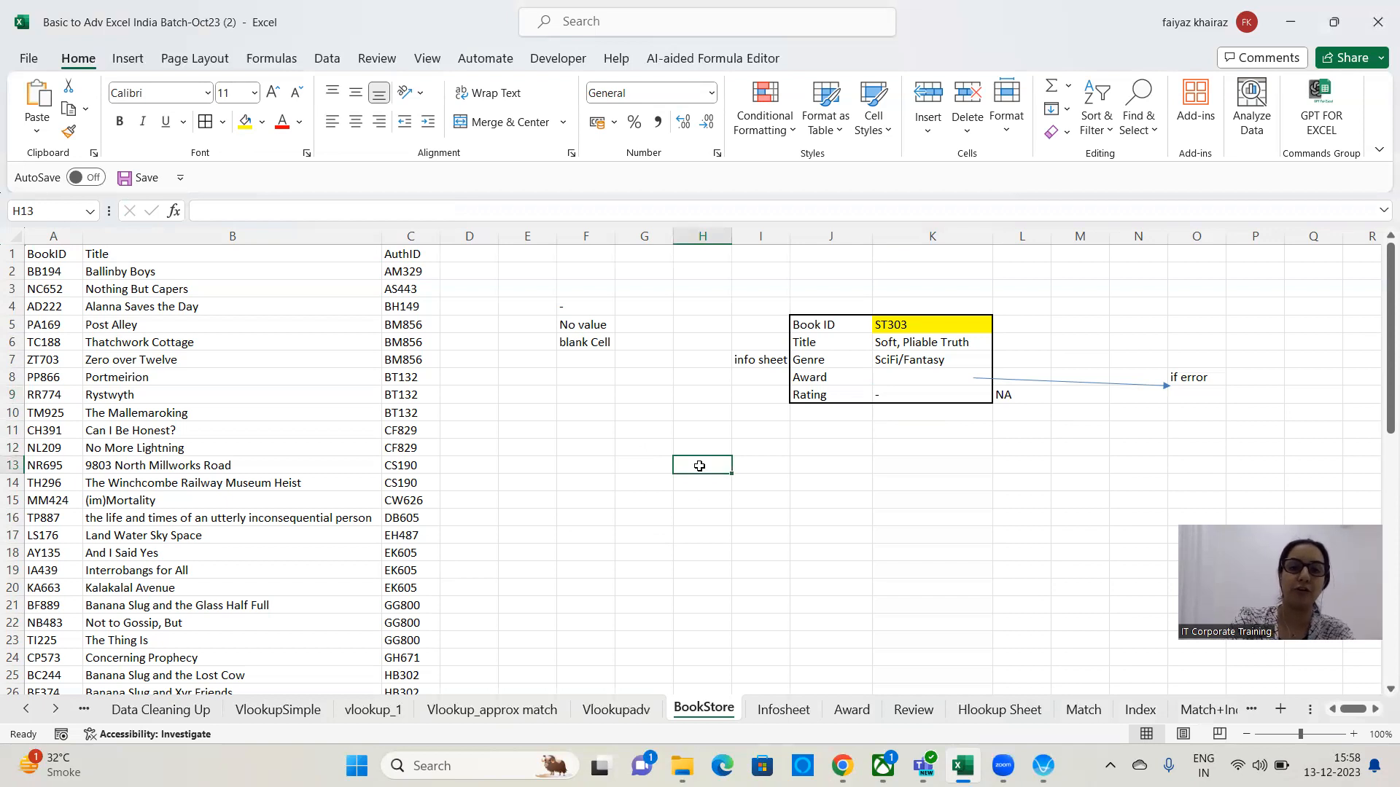
type("0")
key("Return")
type("Exact match")
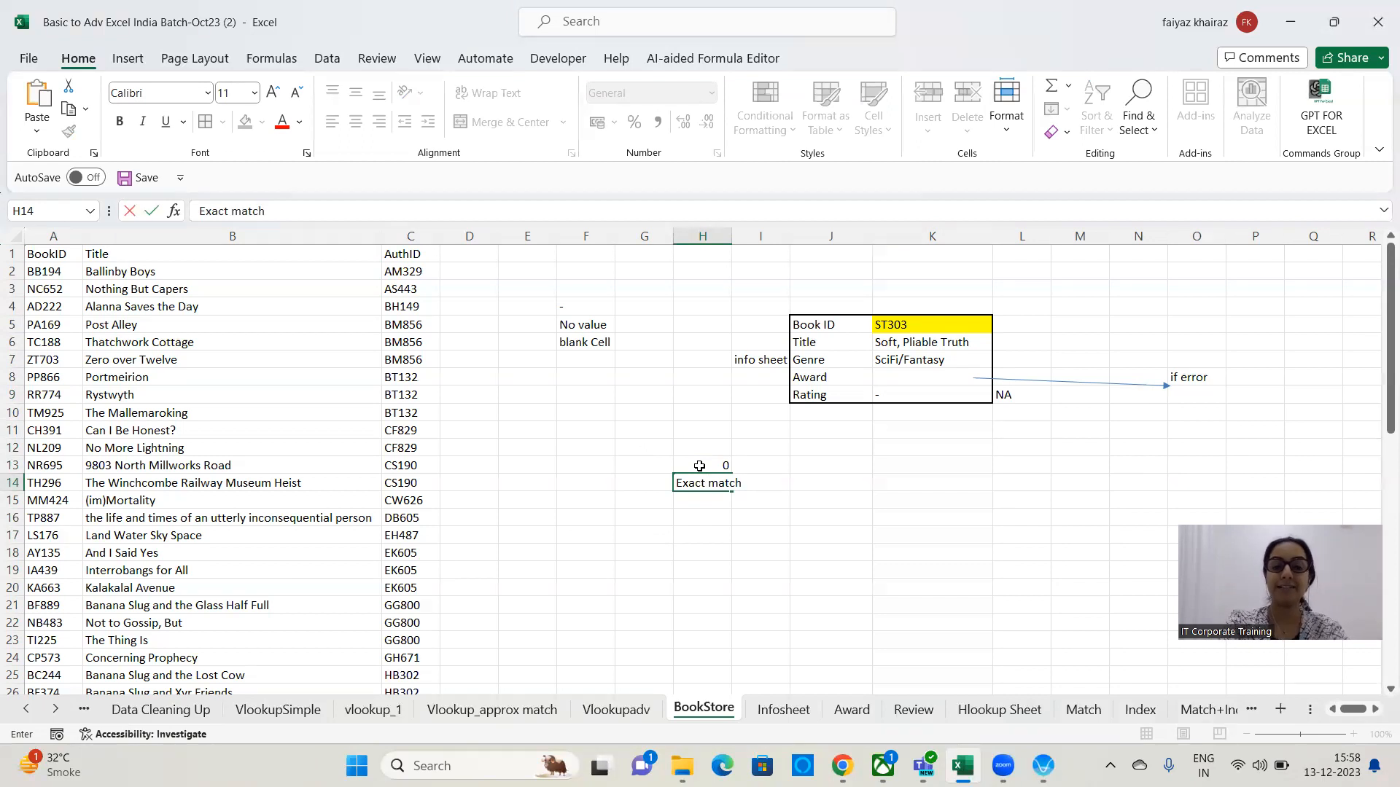
key("Return")
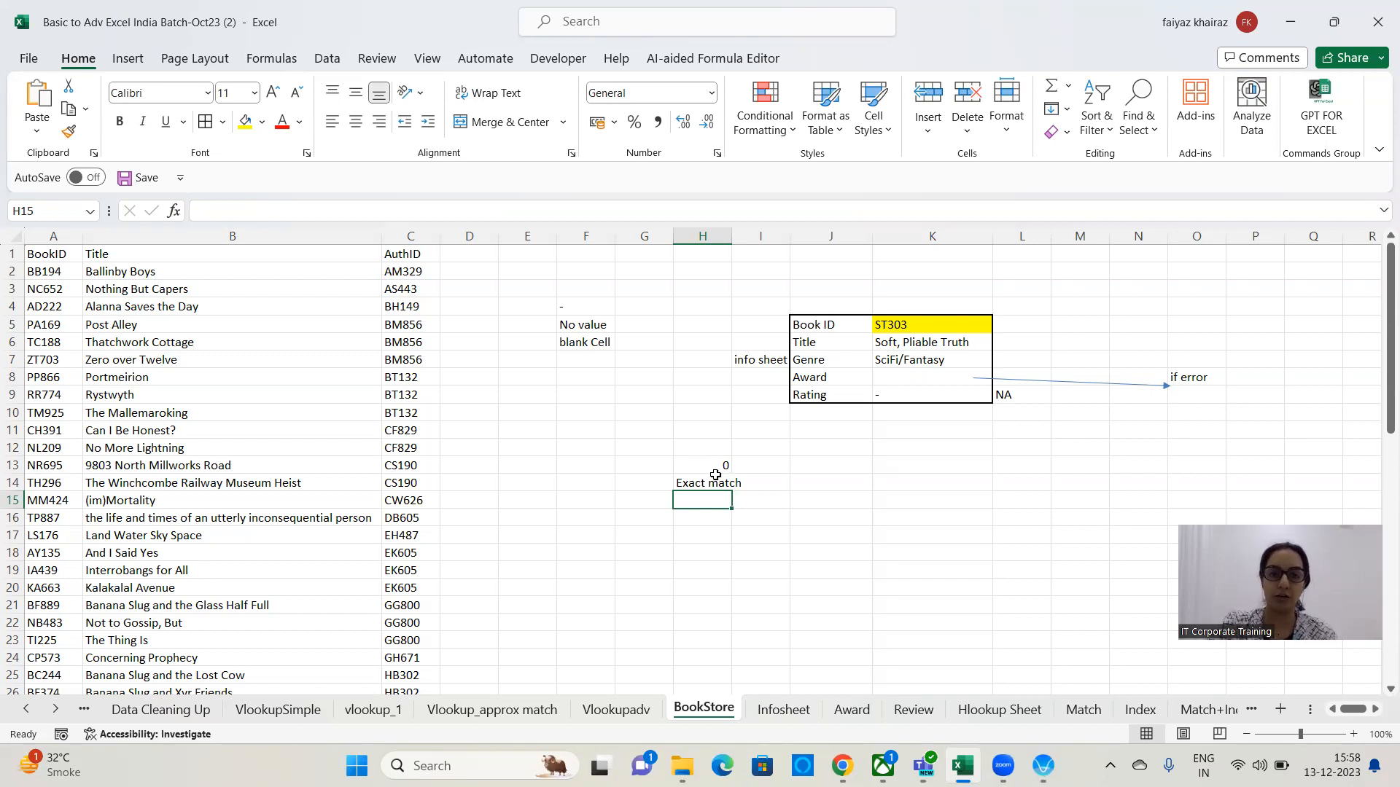
Widen column H to fit the Exact match note.
double_click(732, 236)
left_click(701, 481)
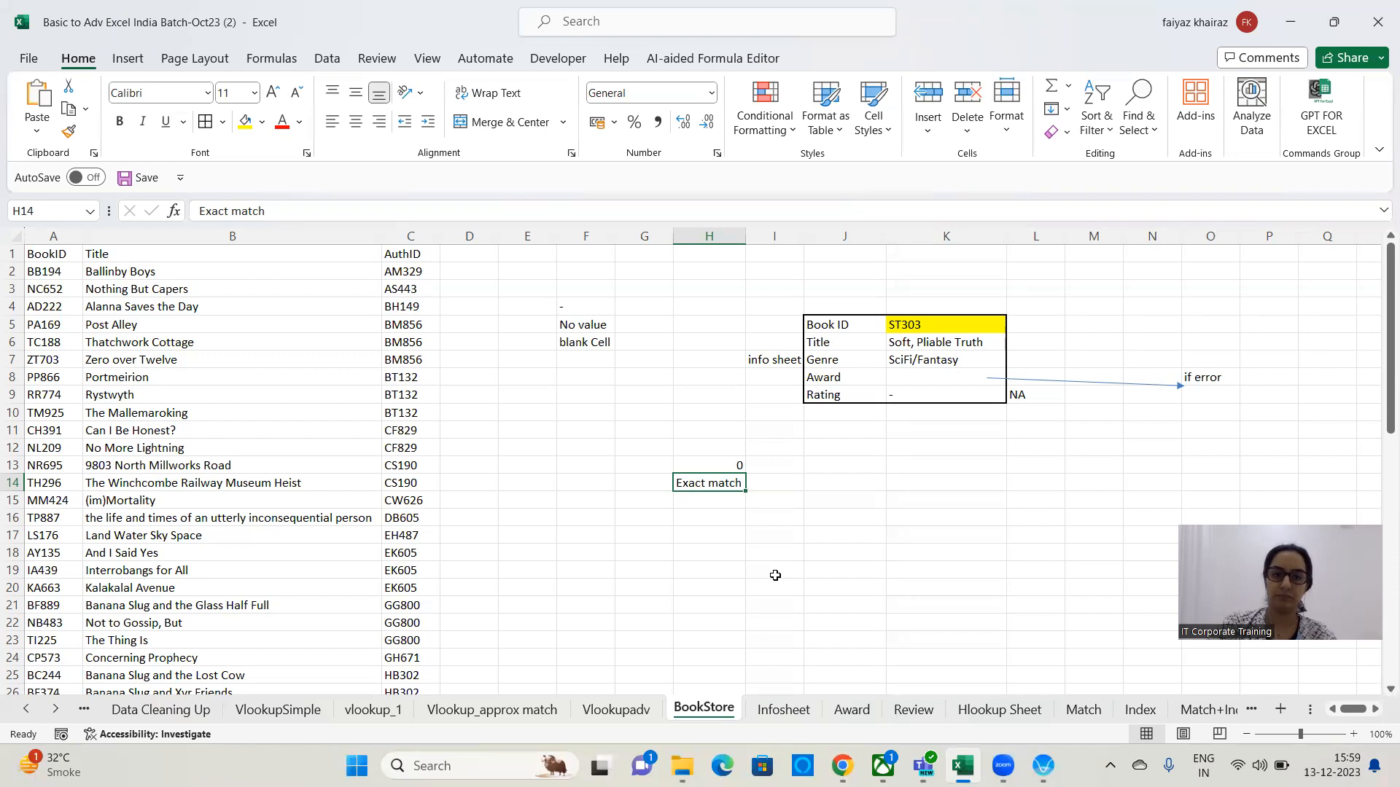
key("alt+Tab")
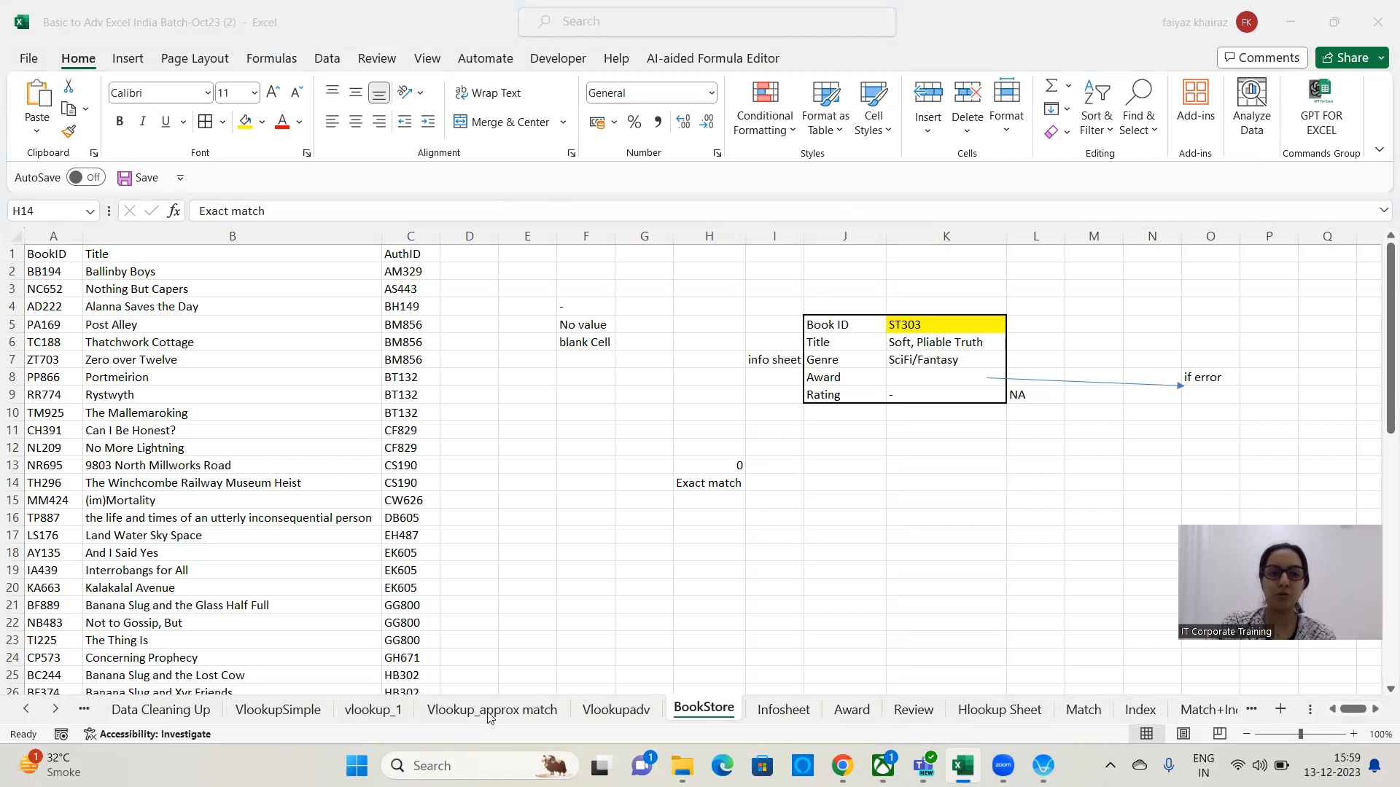
On the vlookup_1 sheet, enter the Salary less than limits 15000, 25000 and 40000 in E6 to E8.
left_click(378, 725)
left_click(606, 464)
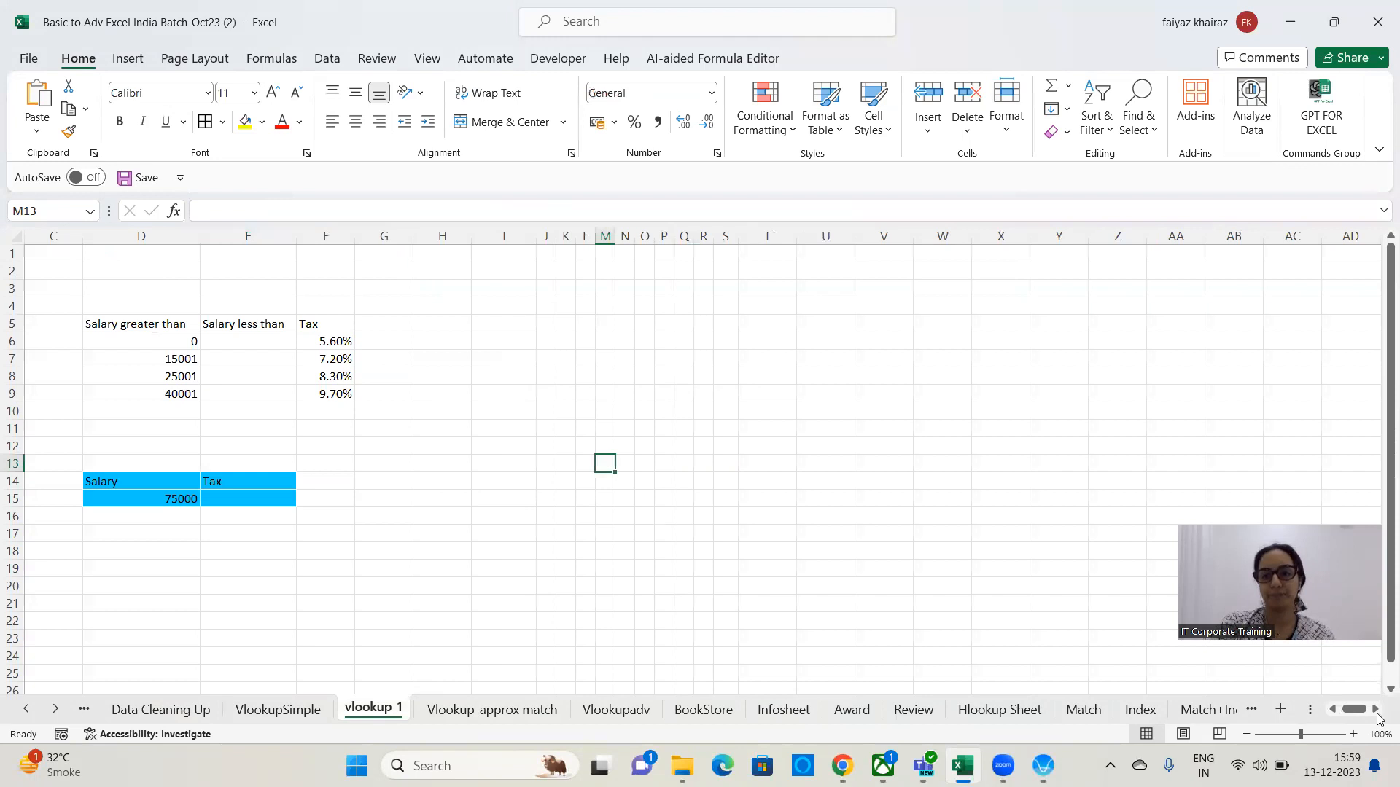
left_click(1353, 734)
left_click(1350, 733)
left_click(1350, 733)
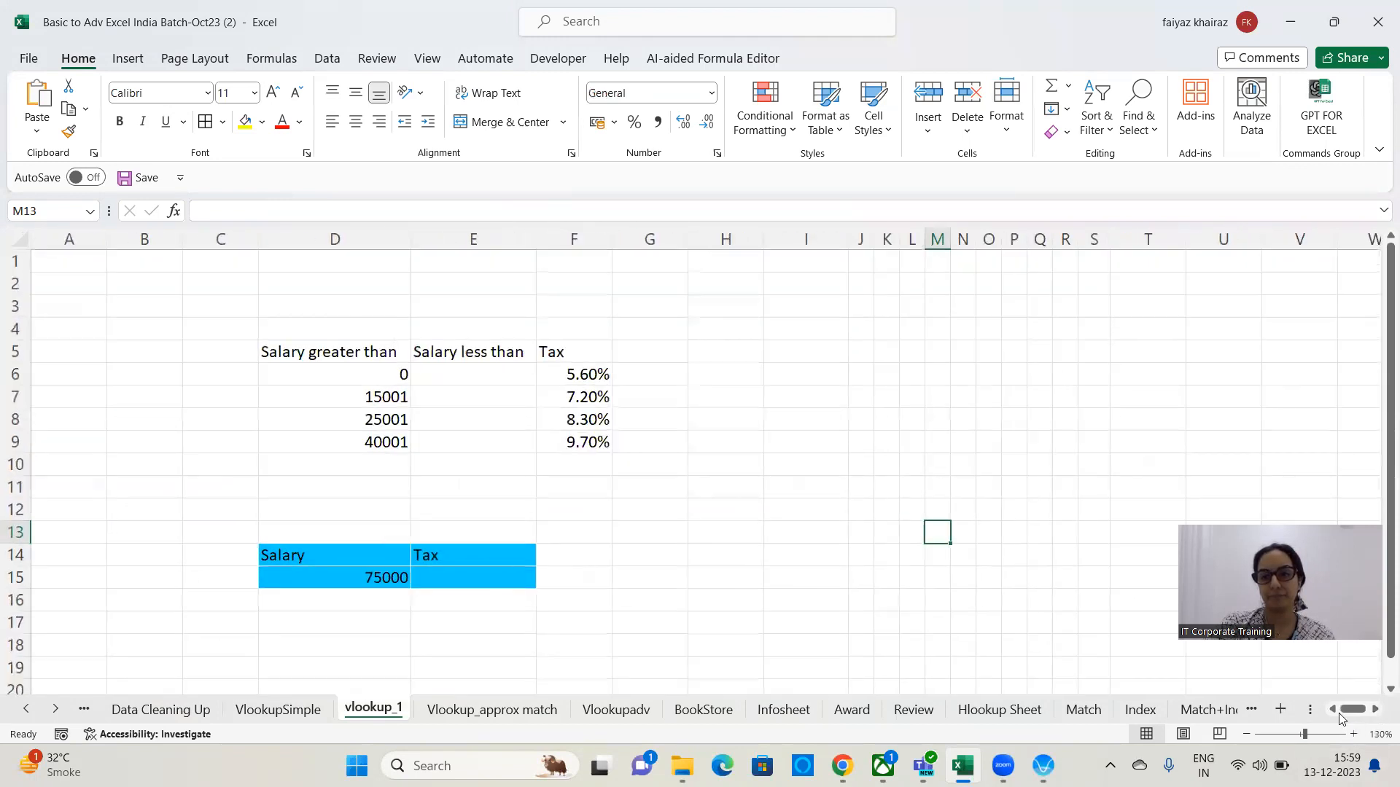
left_click(669, 436)
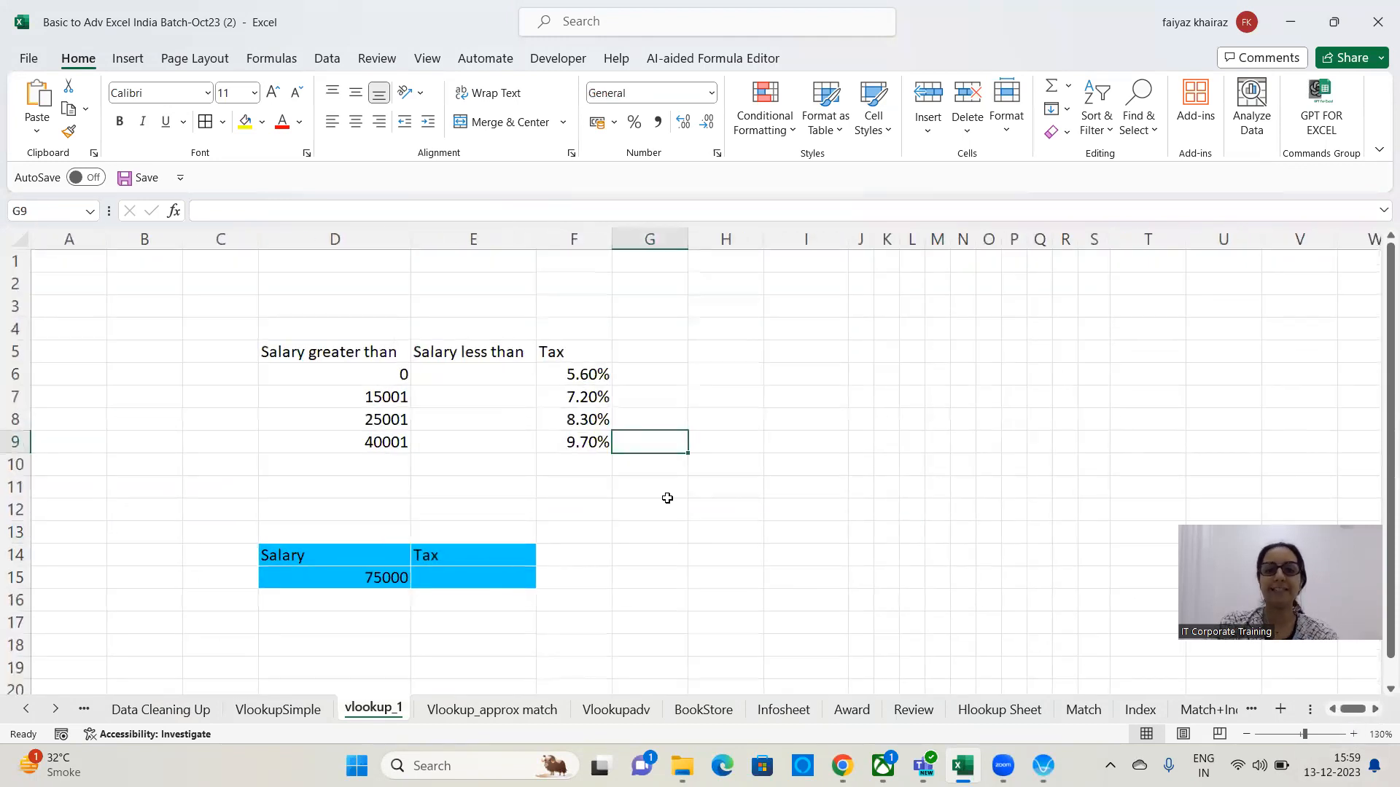
left_click(876, 355)
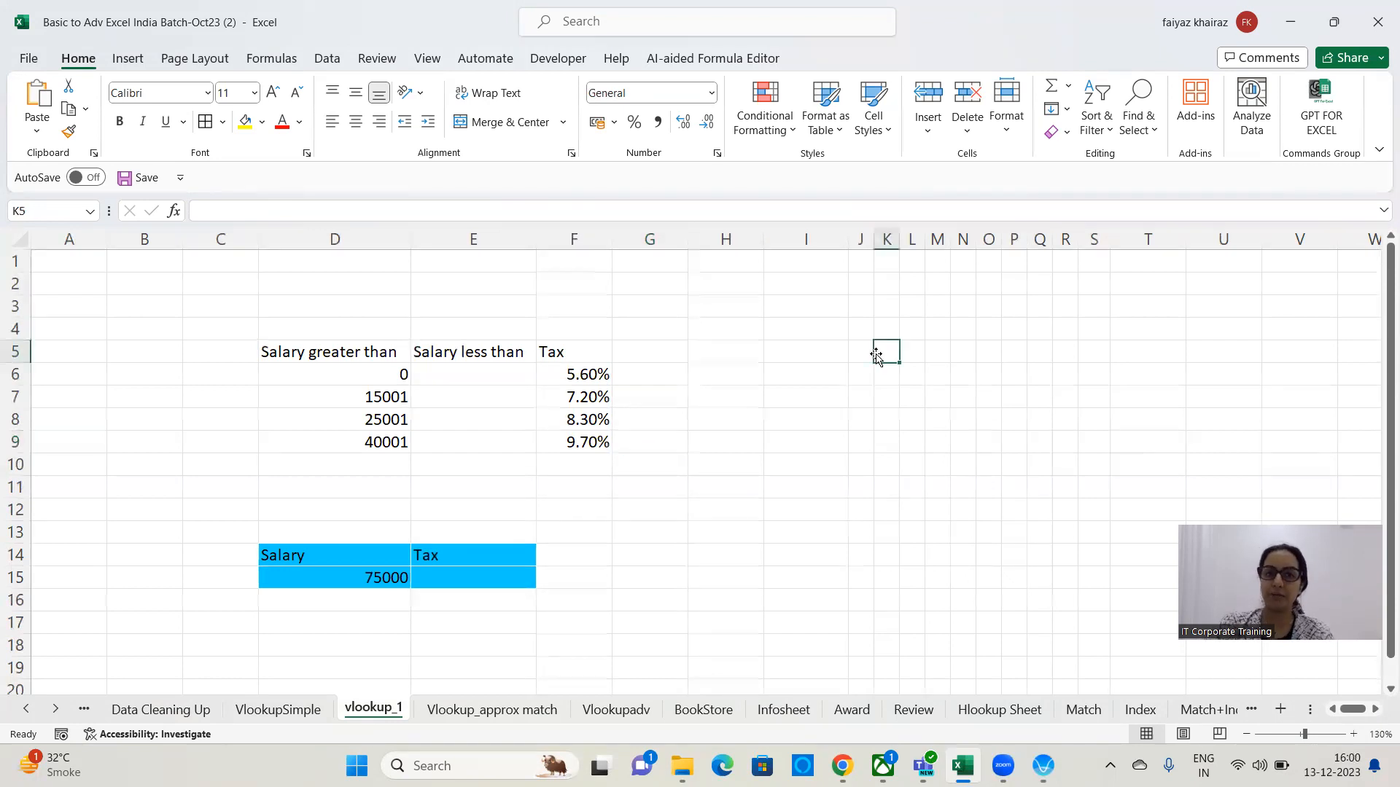
left_click(369, 372)
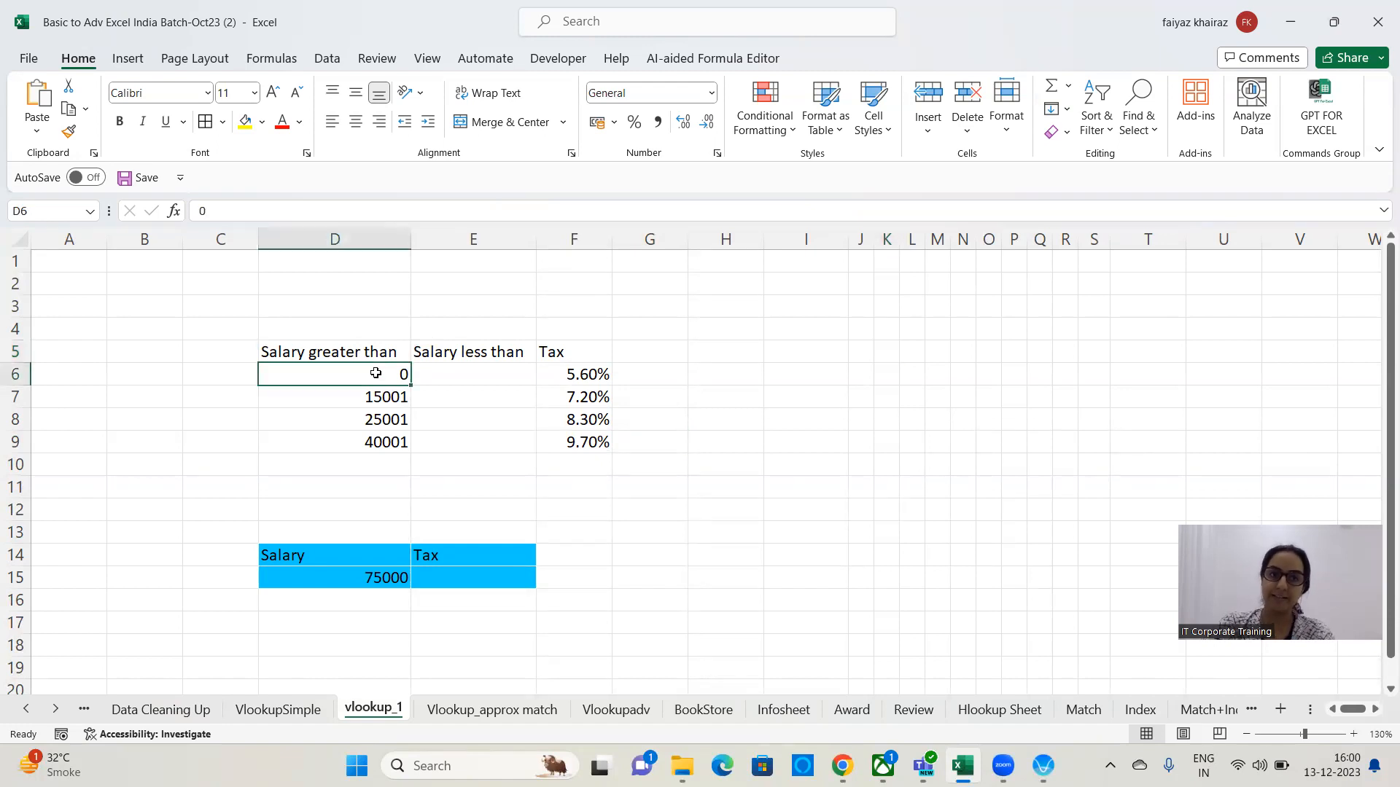
left_click(468, 373)
type("15000")
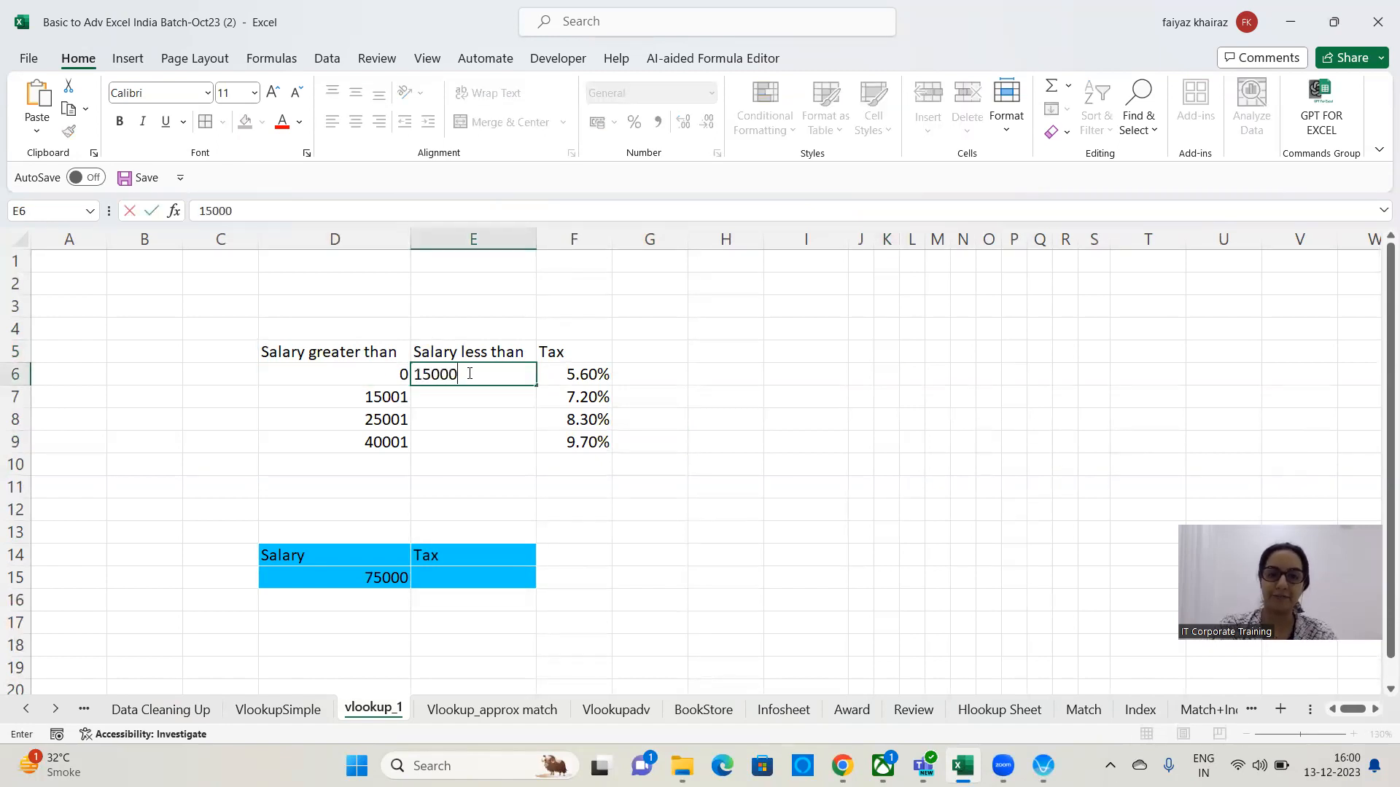
key("Return")
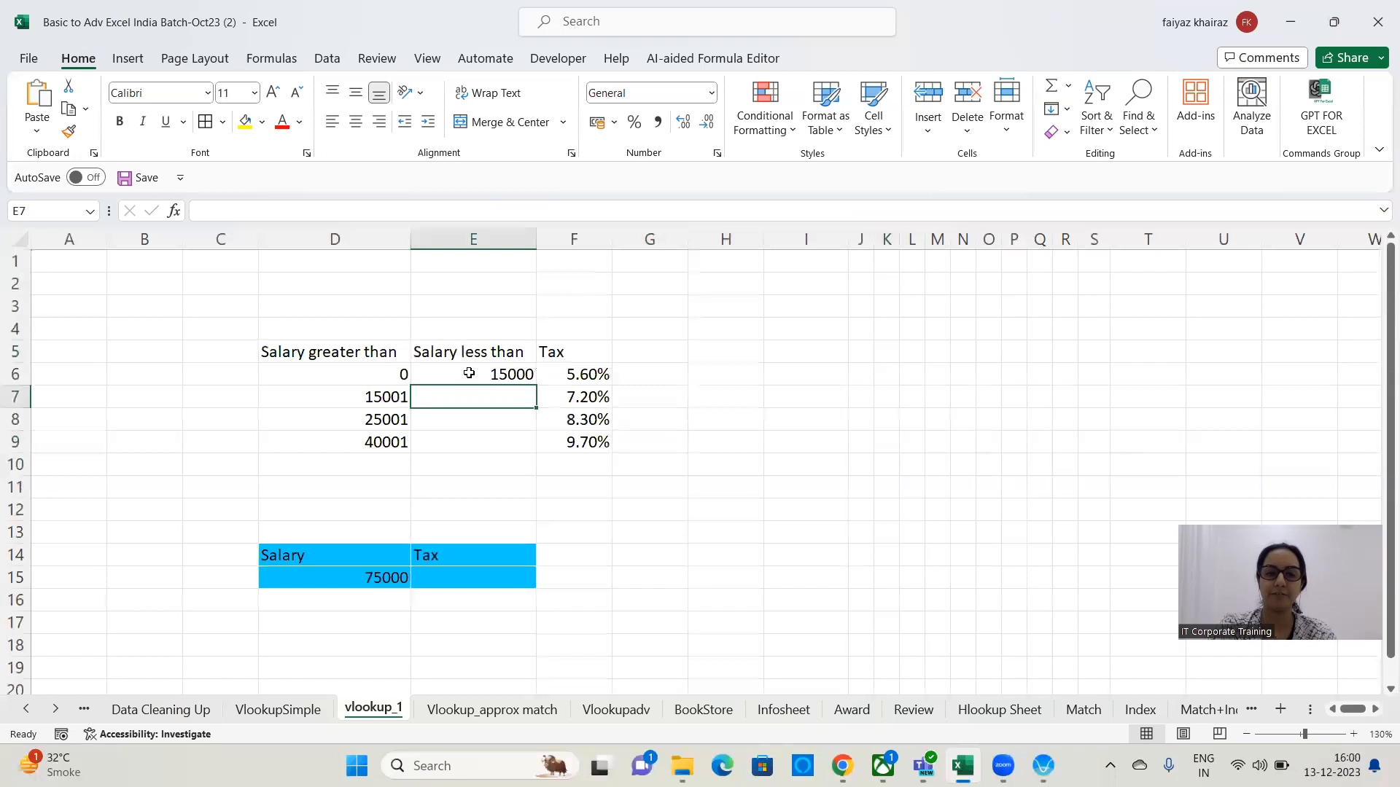
type("25000")
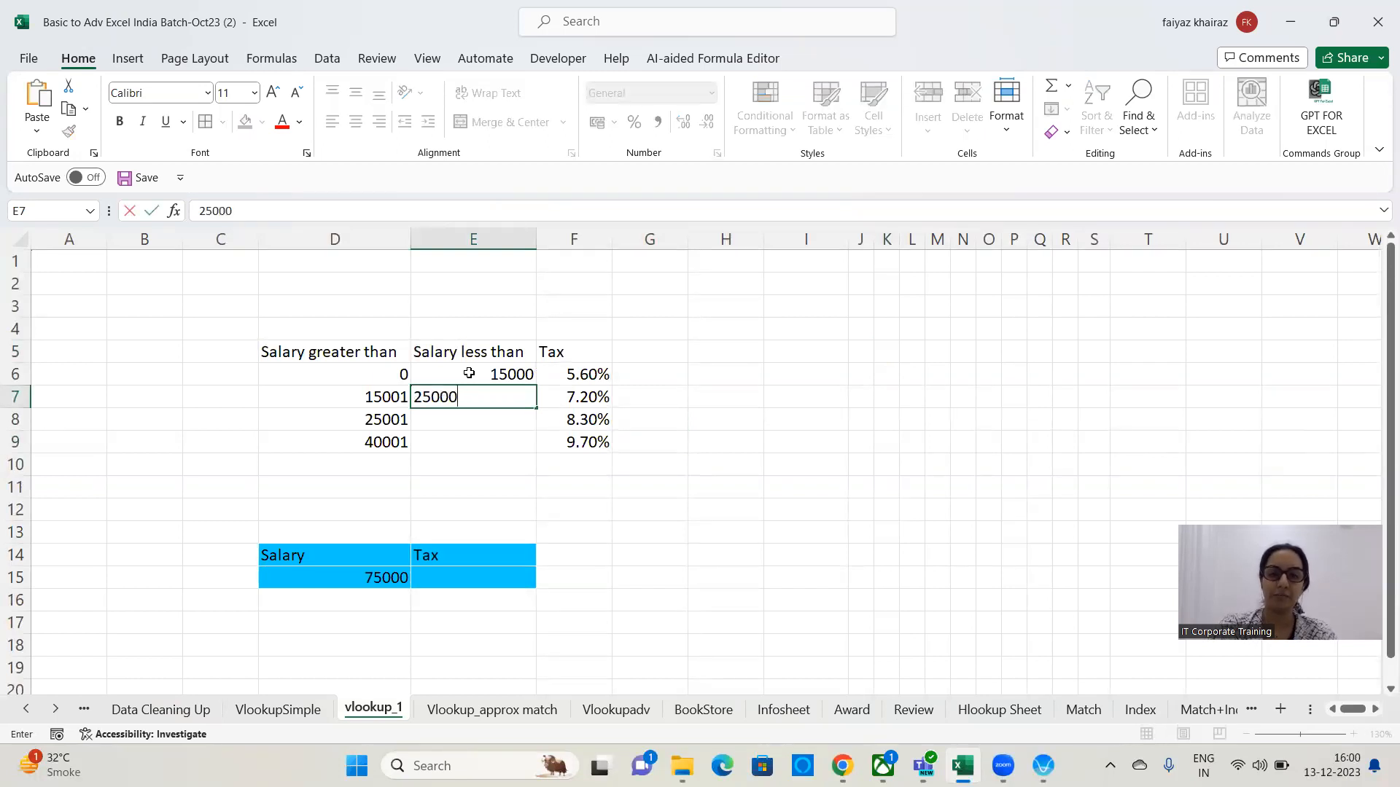
key("Return")
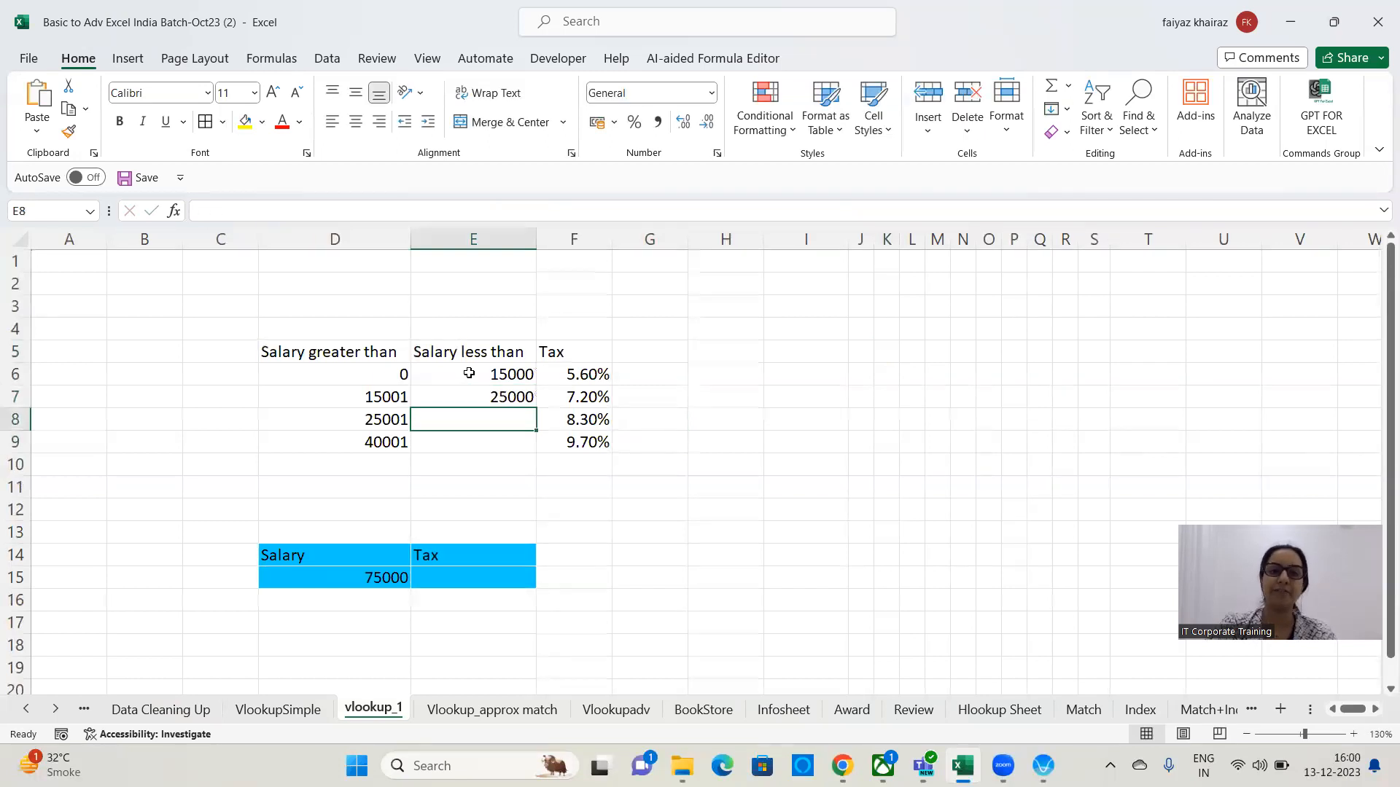
type("40000")
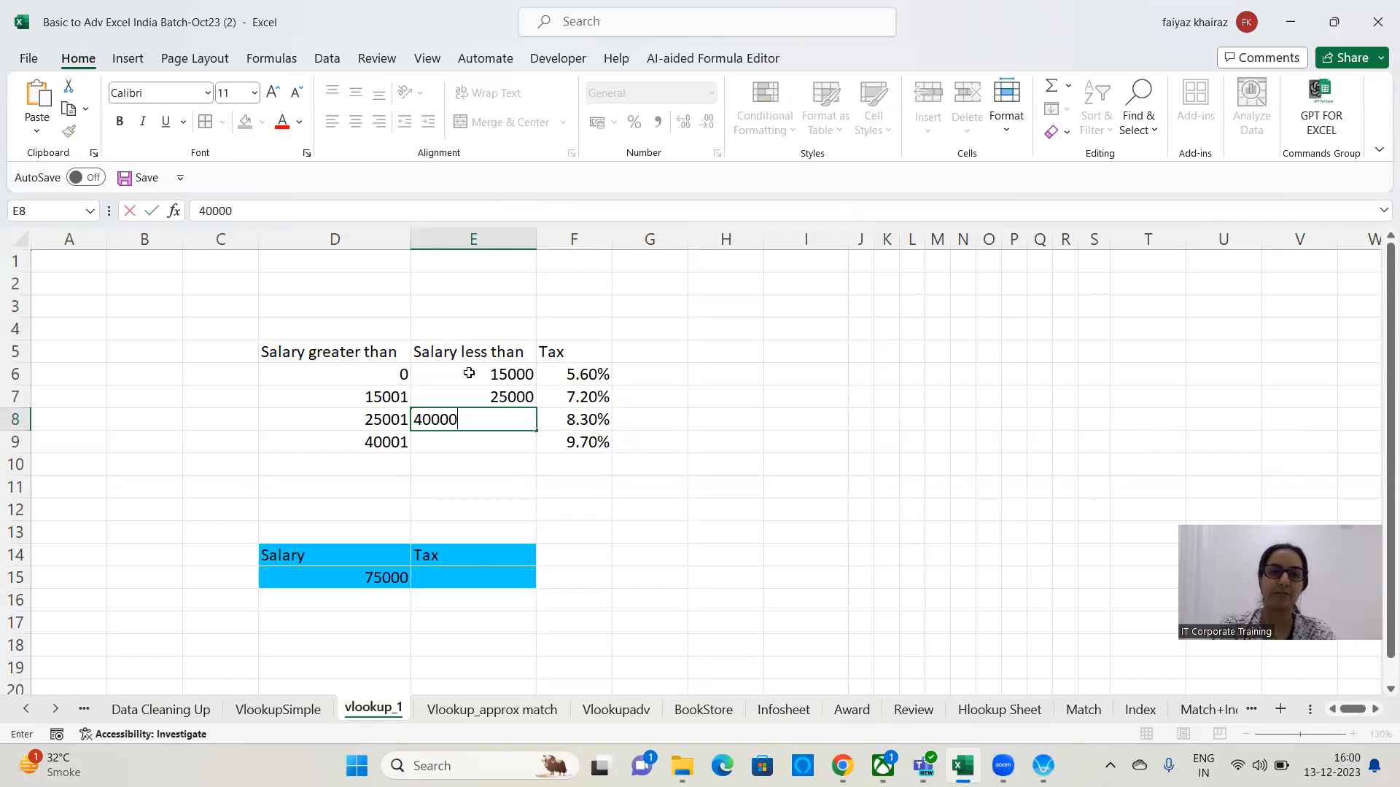
key("Return")
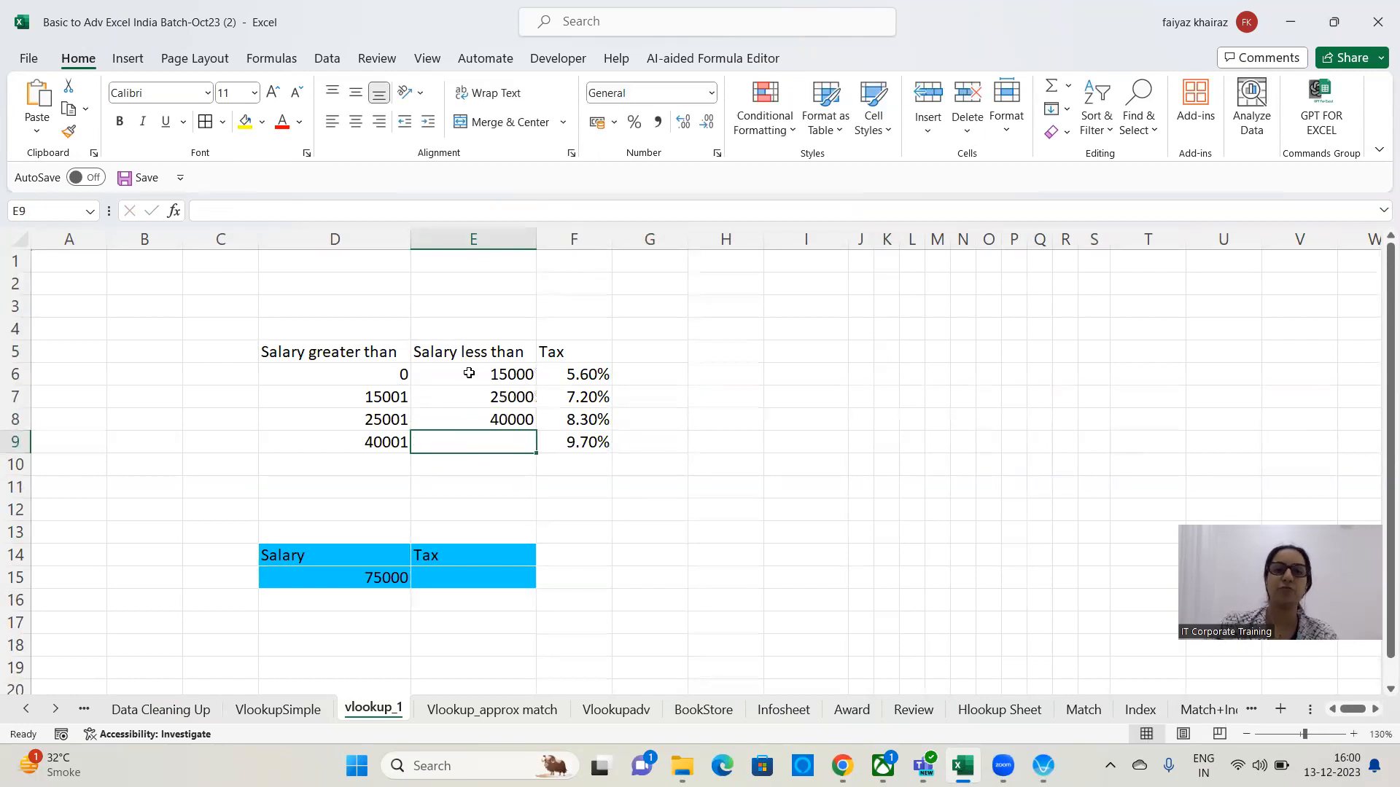
Highlight the first slab's tax cell F6 with a yellow fill.
left_click(730, 337)
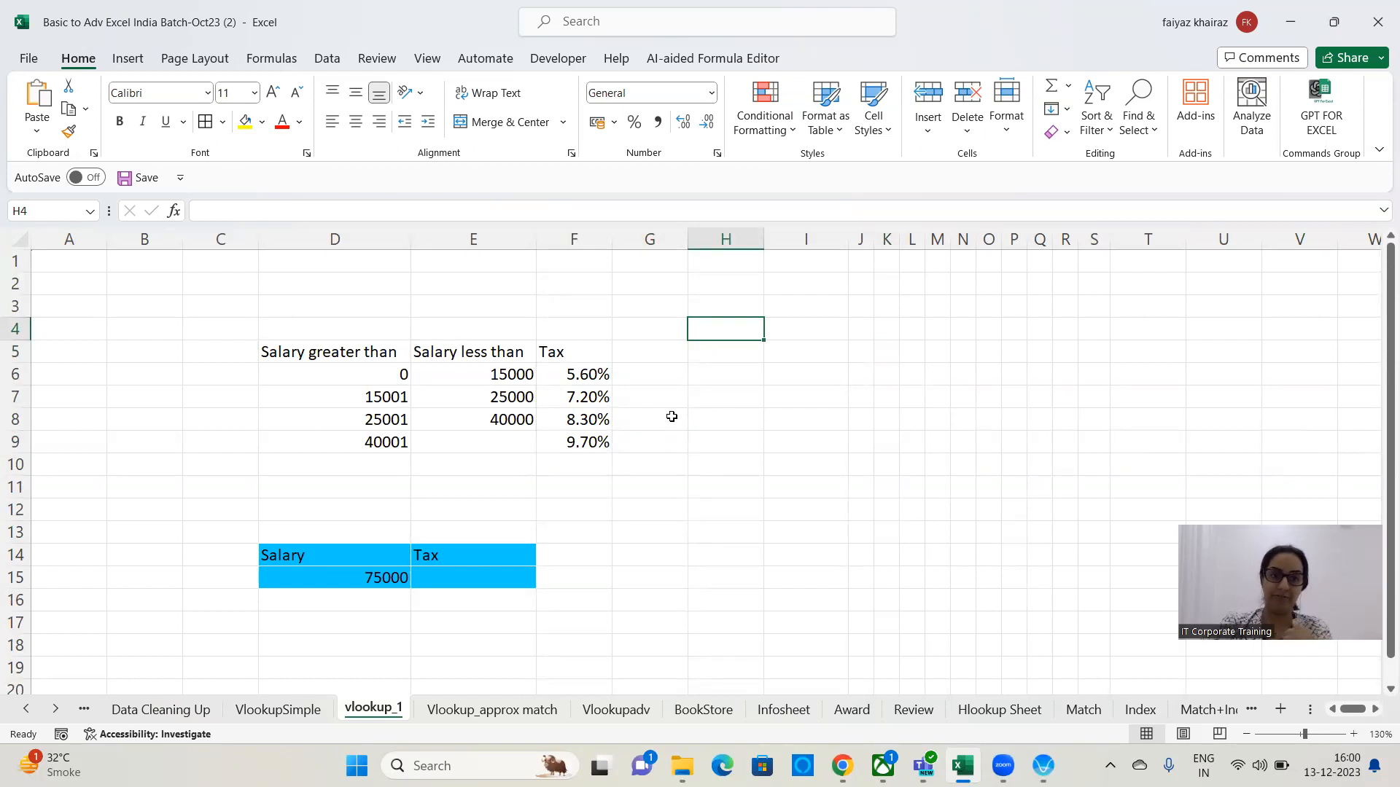
left_click(350, 372)
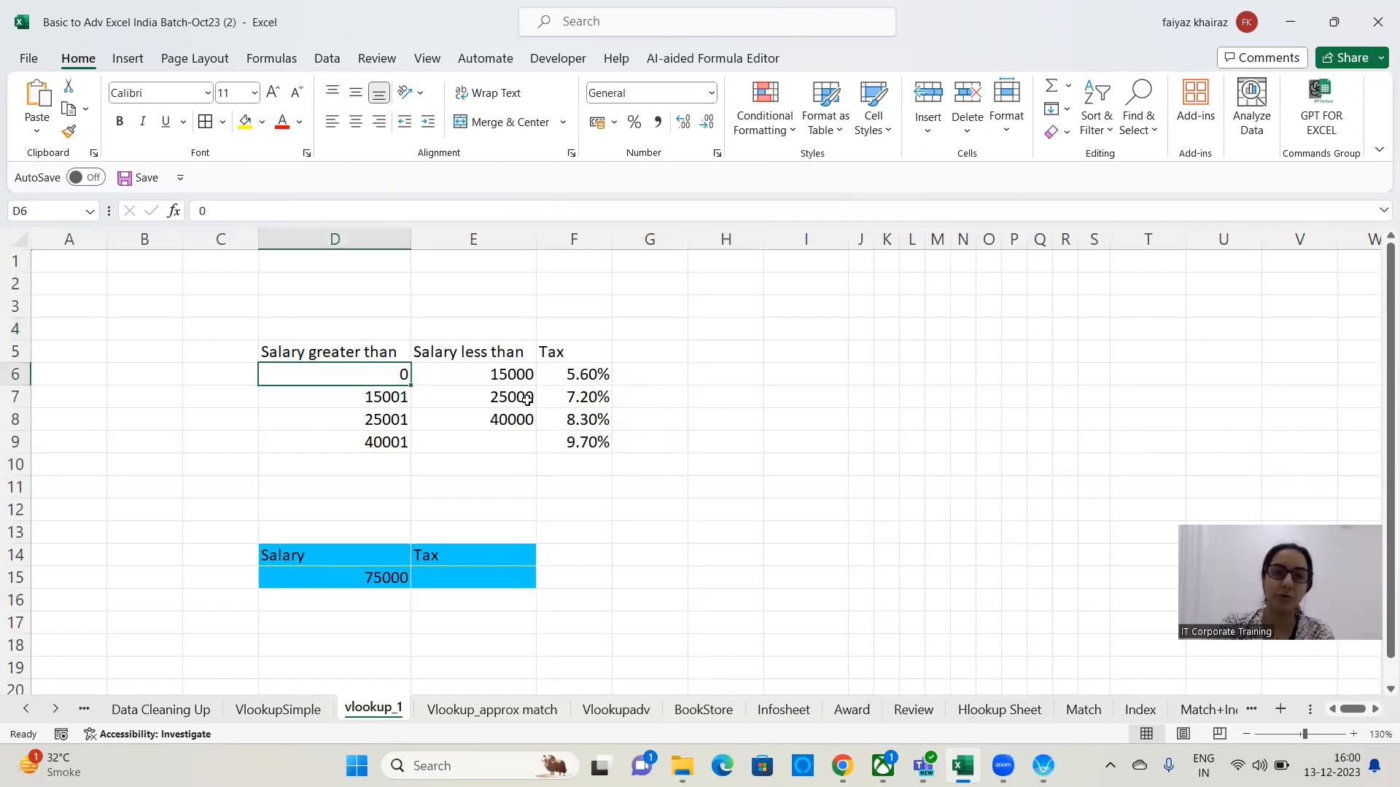
left_click(496, 380)
left_click(595, 376)
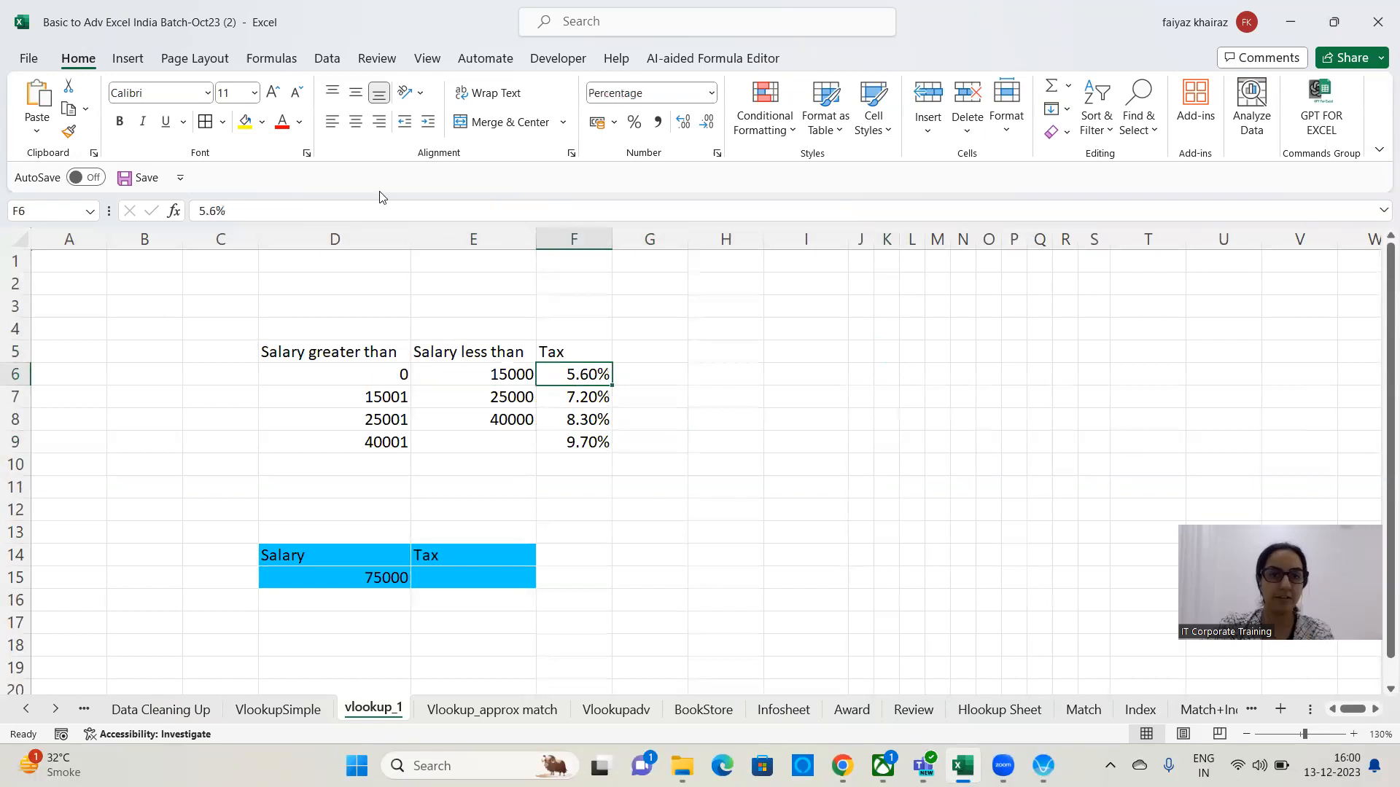
left_click(245, 121)
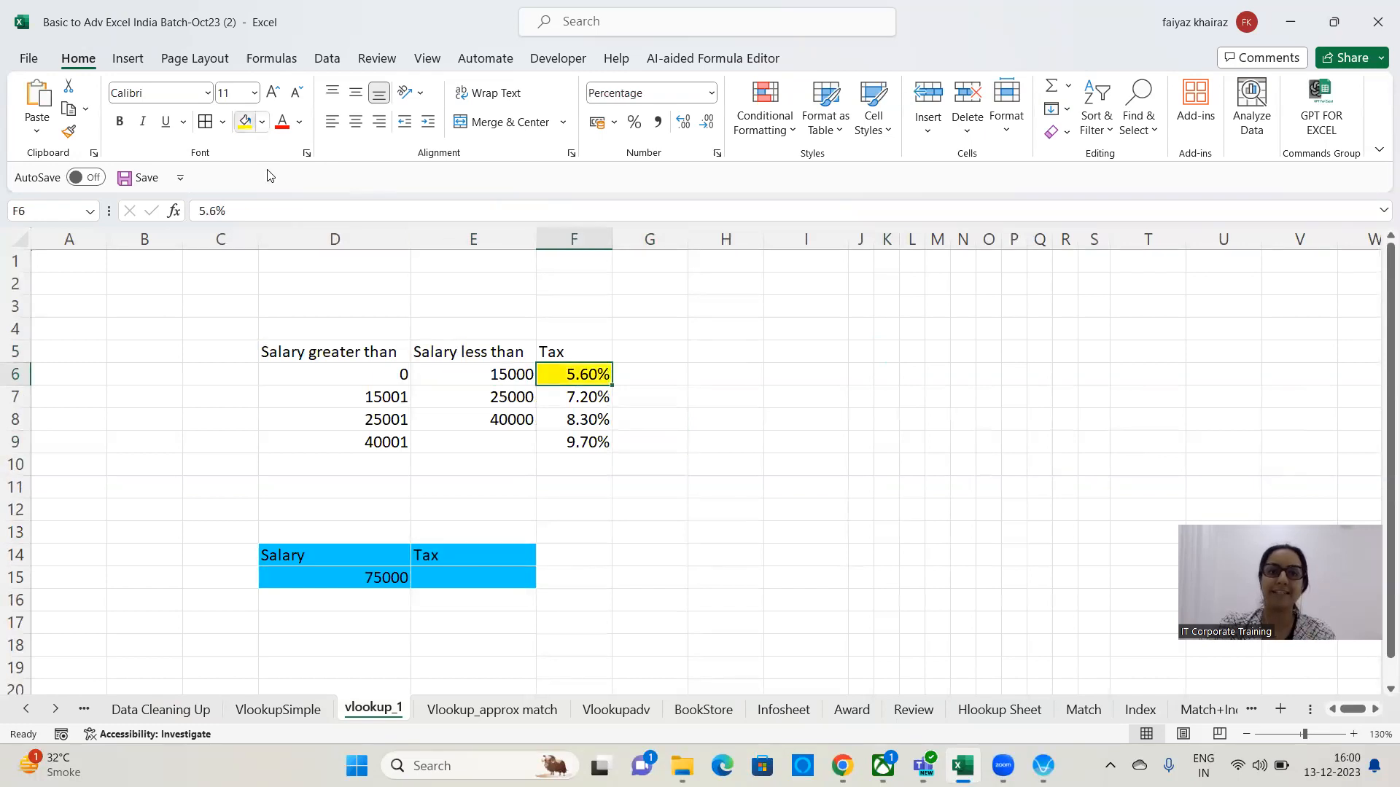
Review each salary slab row's lower limit, upper limit and tax rate.
left_click(390, 399)
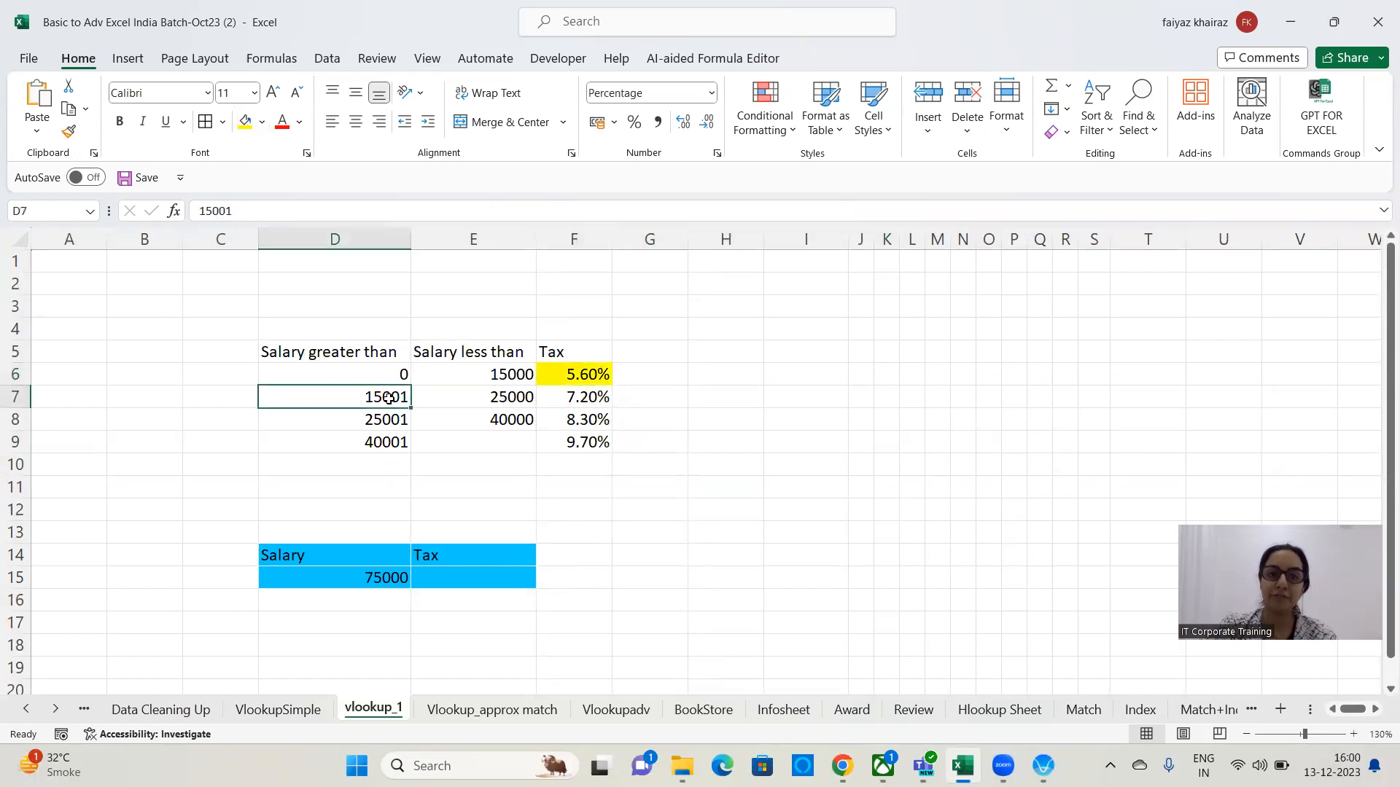
left_click(501, 407)
left_click(598, 399)
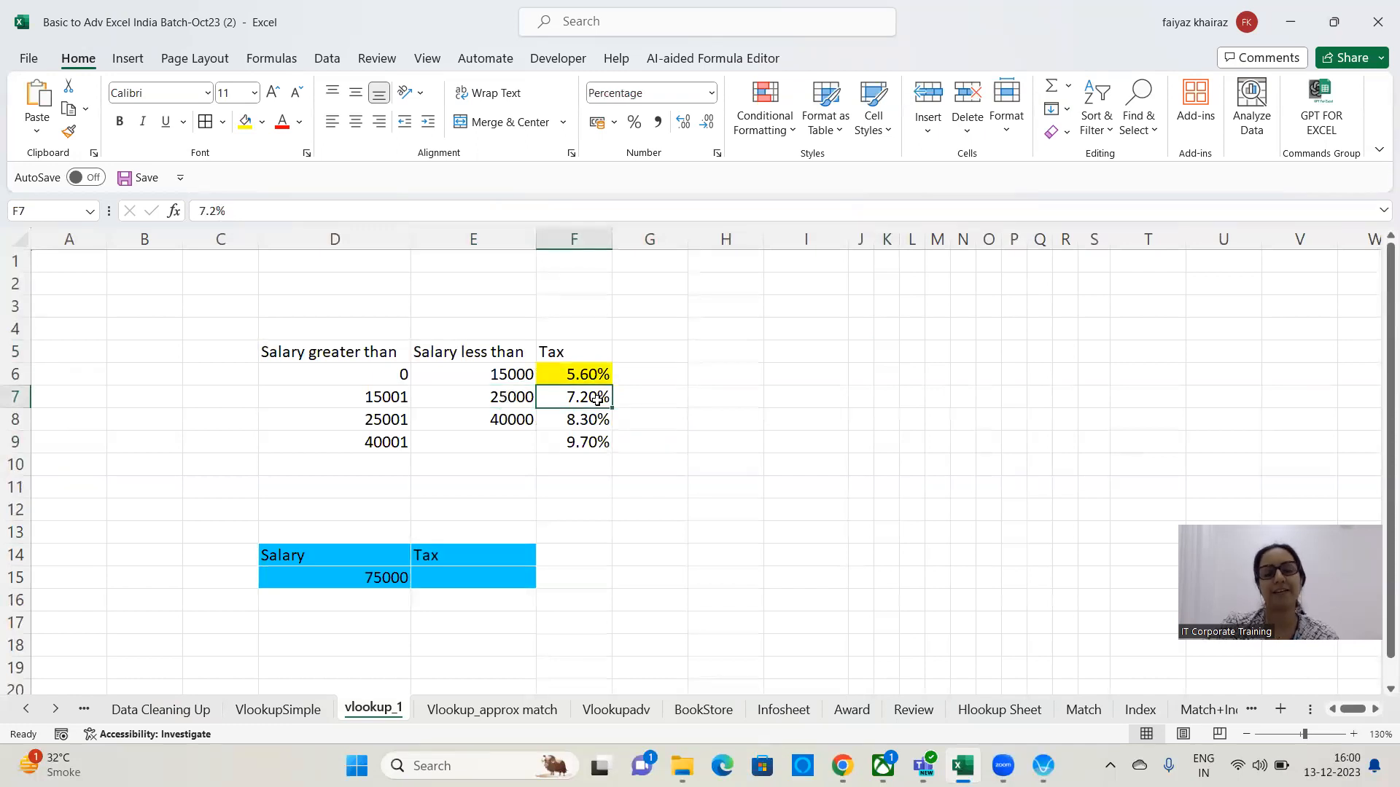
left_click(392, 421)
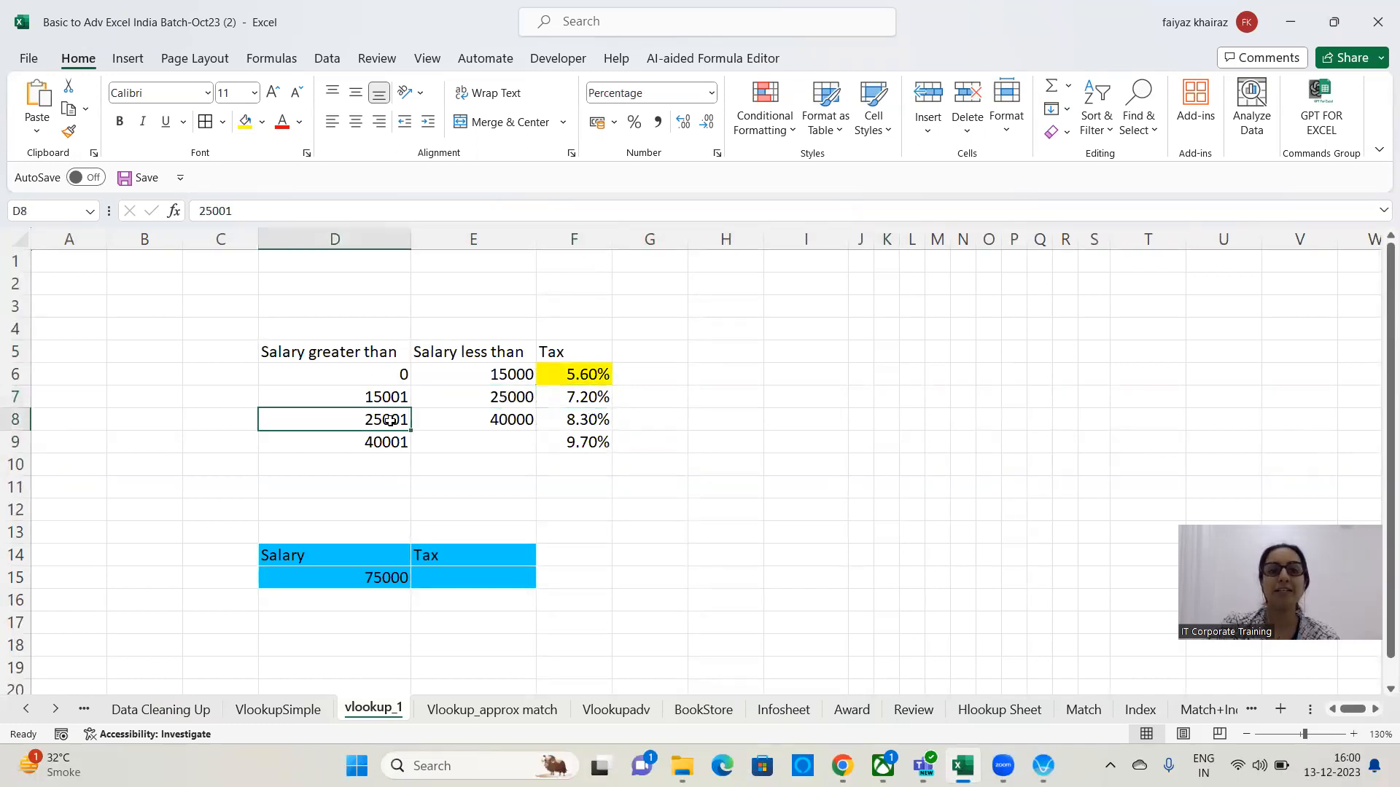
left_click(509, 422)
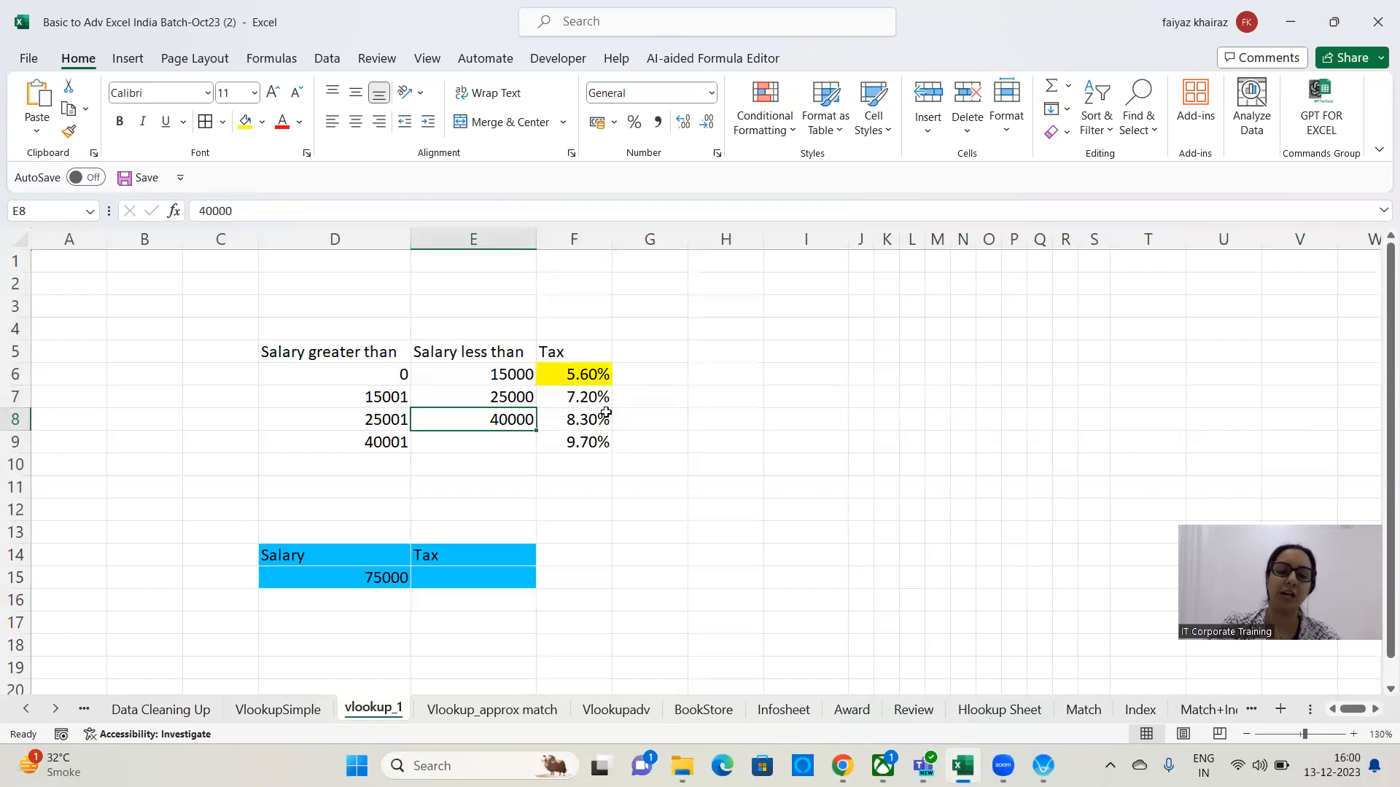
left_click(580, 415)
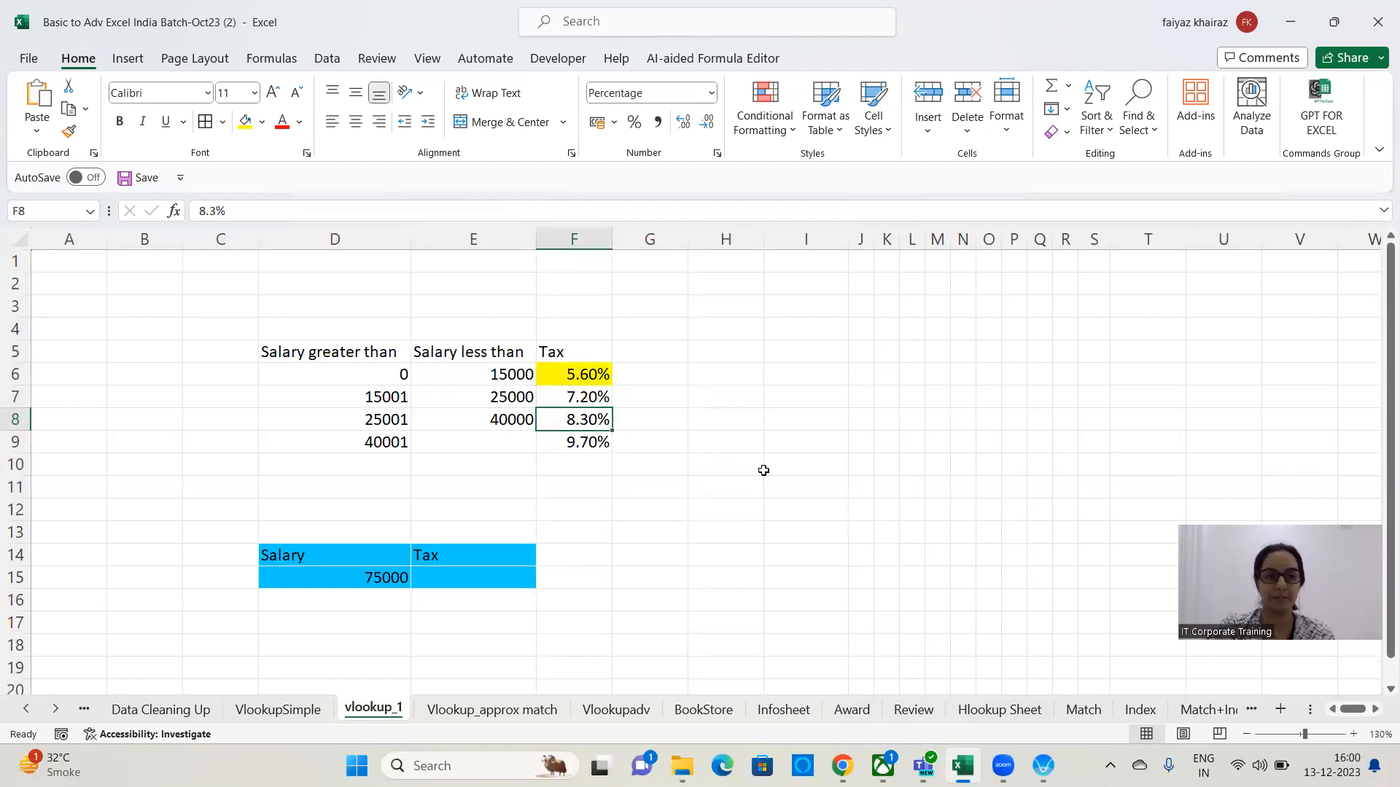
left_click(355, 451)
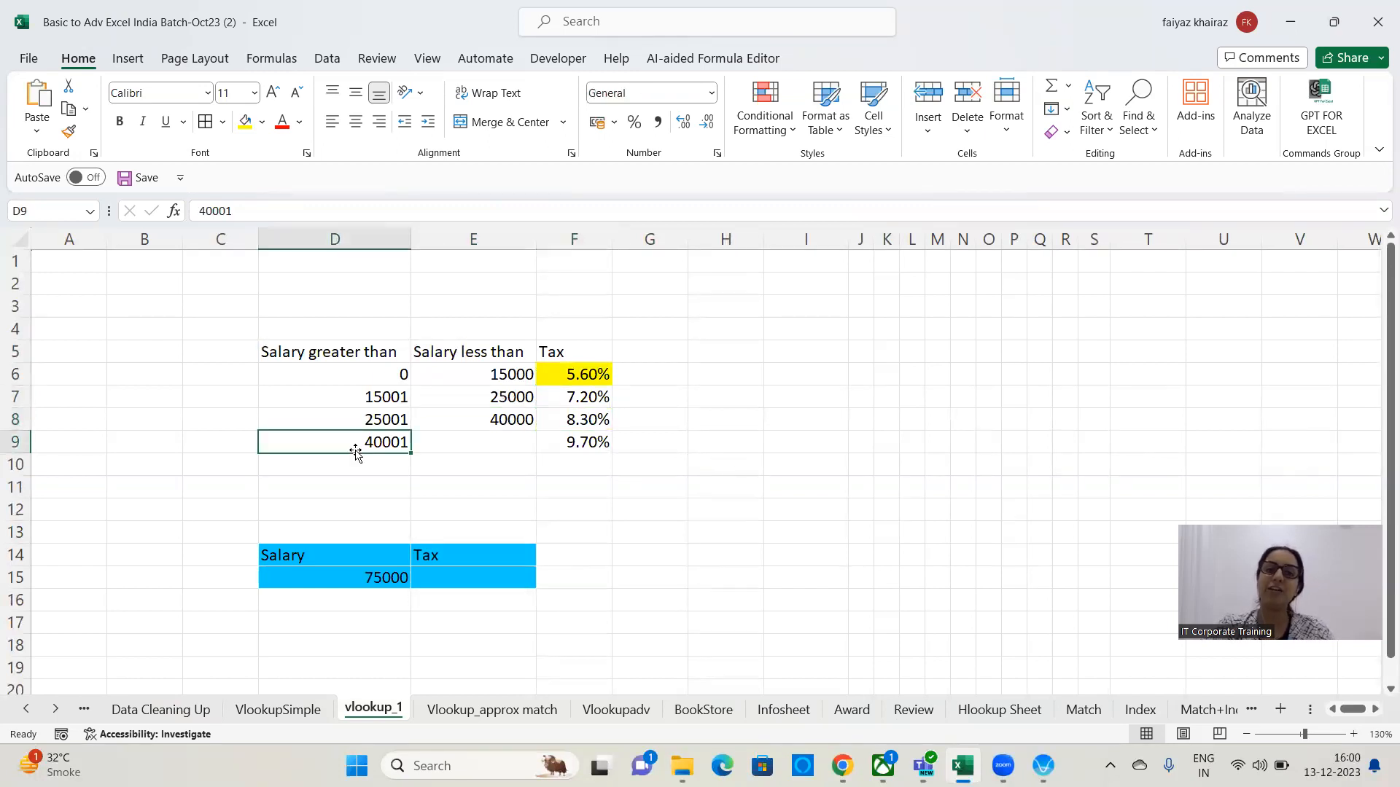
left_click(581, 444)
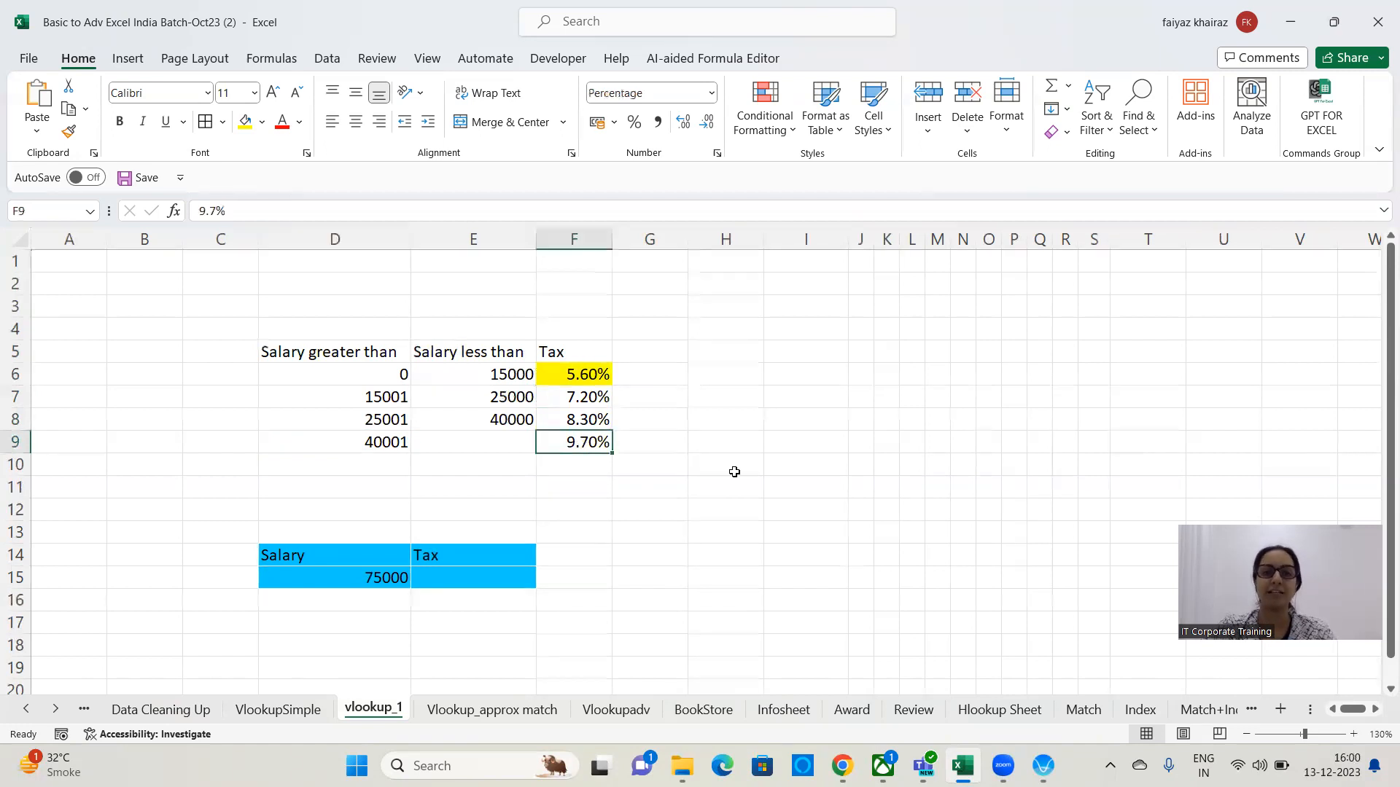
Remove the fill colour from tax cell F6.
left_click(594, 376)
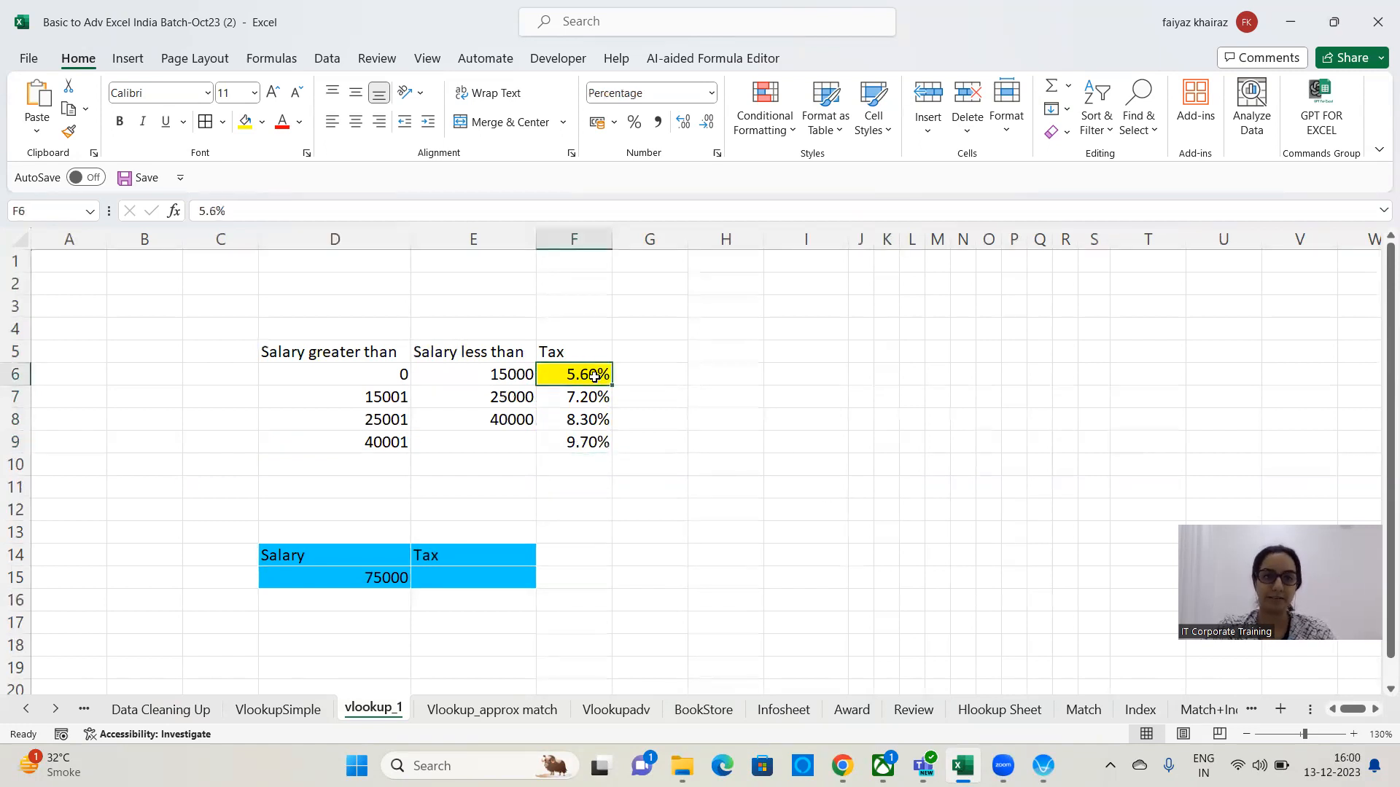
left_click(261, 123)
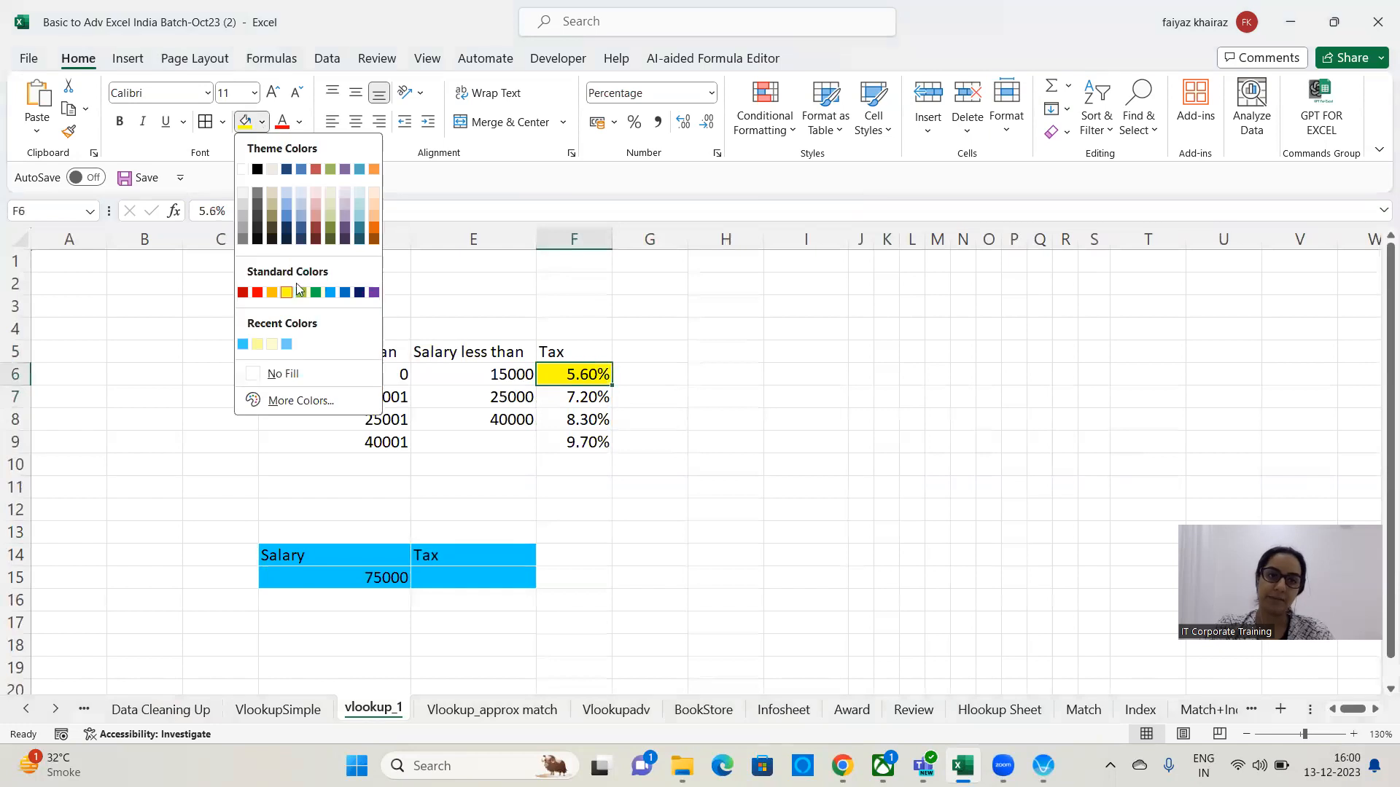
left_click(309, 374)
left_click(821, 397)
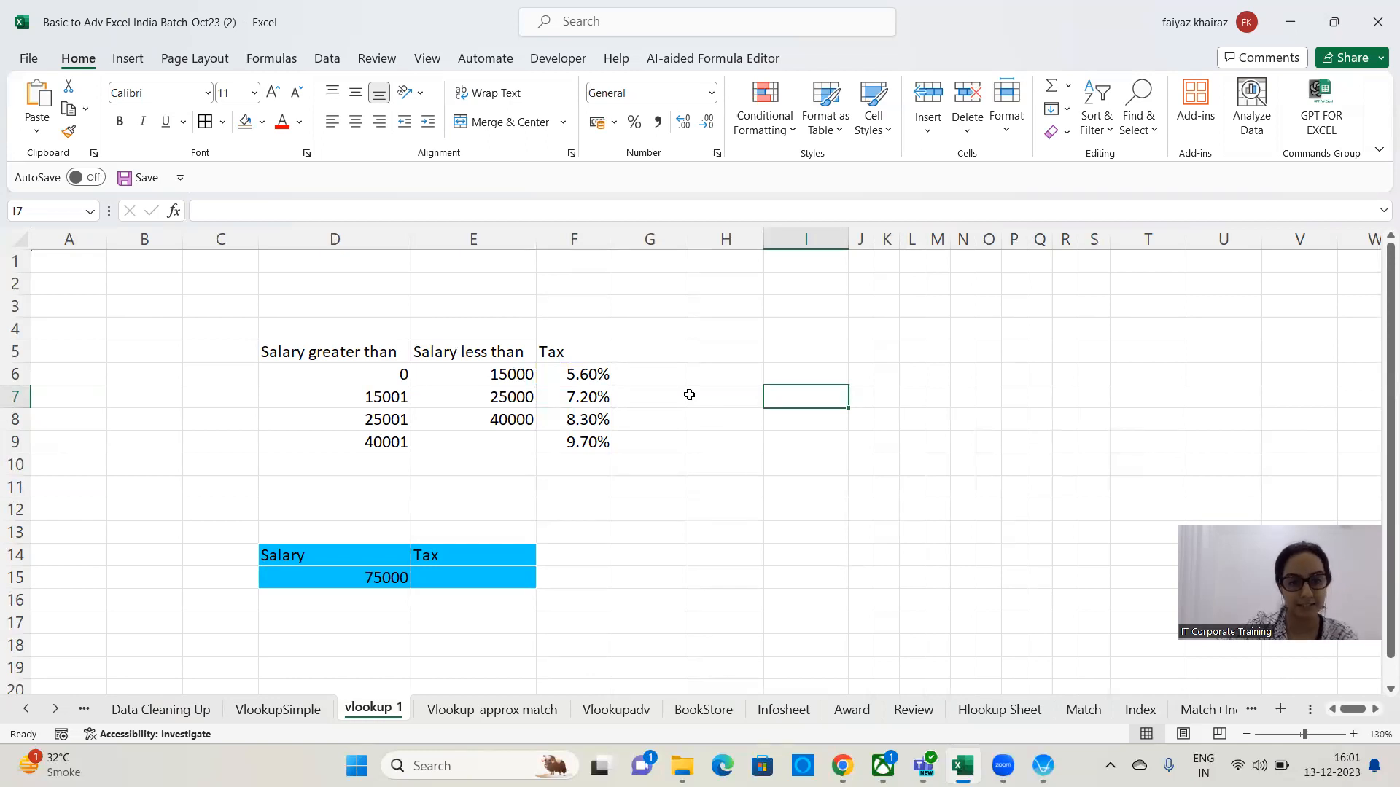
In tax cell E15, enter an approximate-match lookup =VLOOKUP(D15,D5:F9,3,1) returning the slab's tax for the salary in D15.
left_click(488, 577)
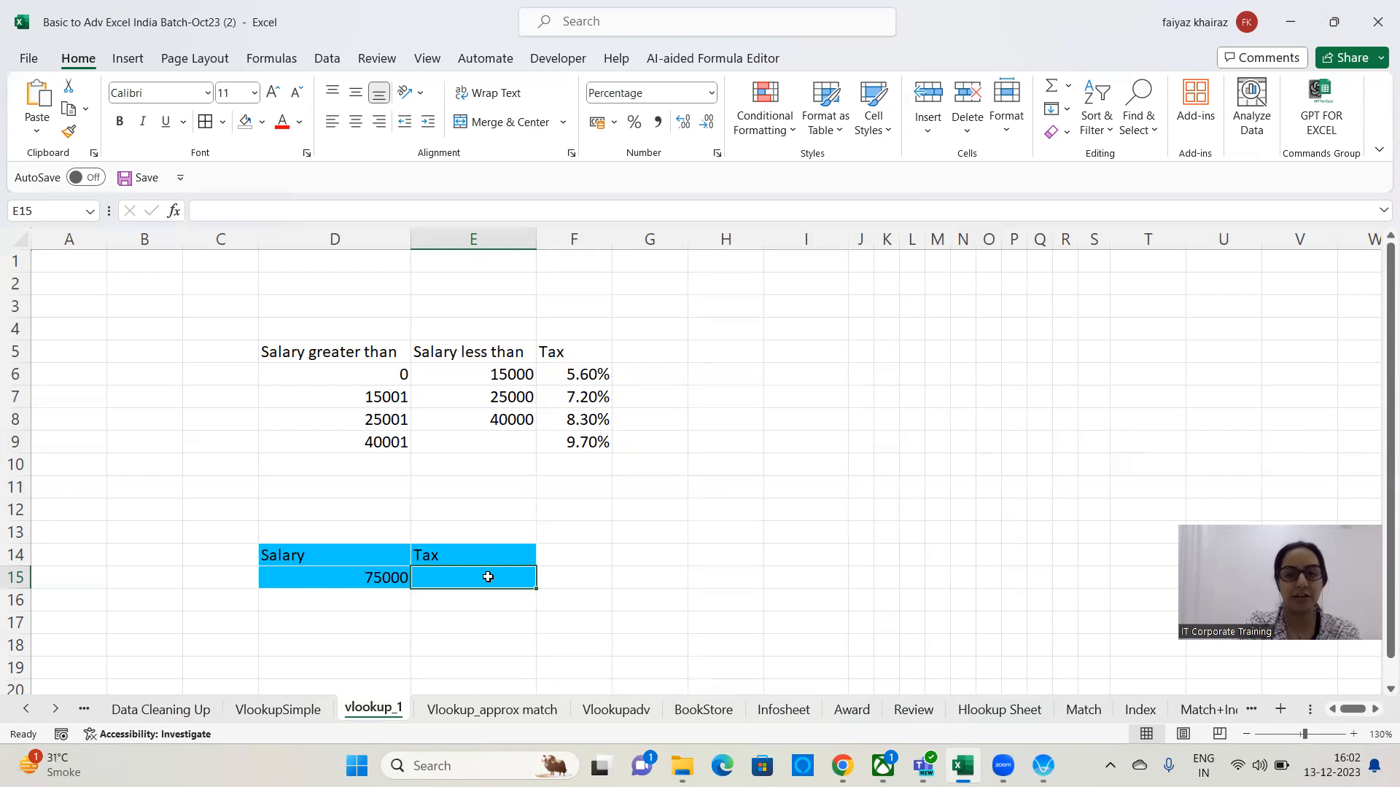
type("=vlookup")
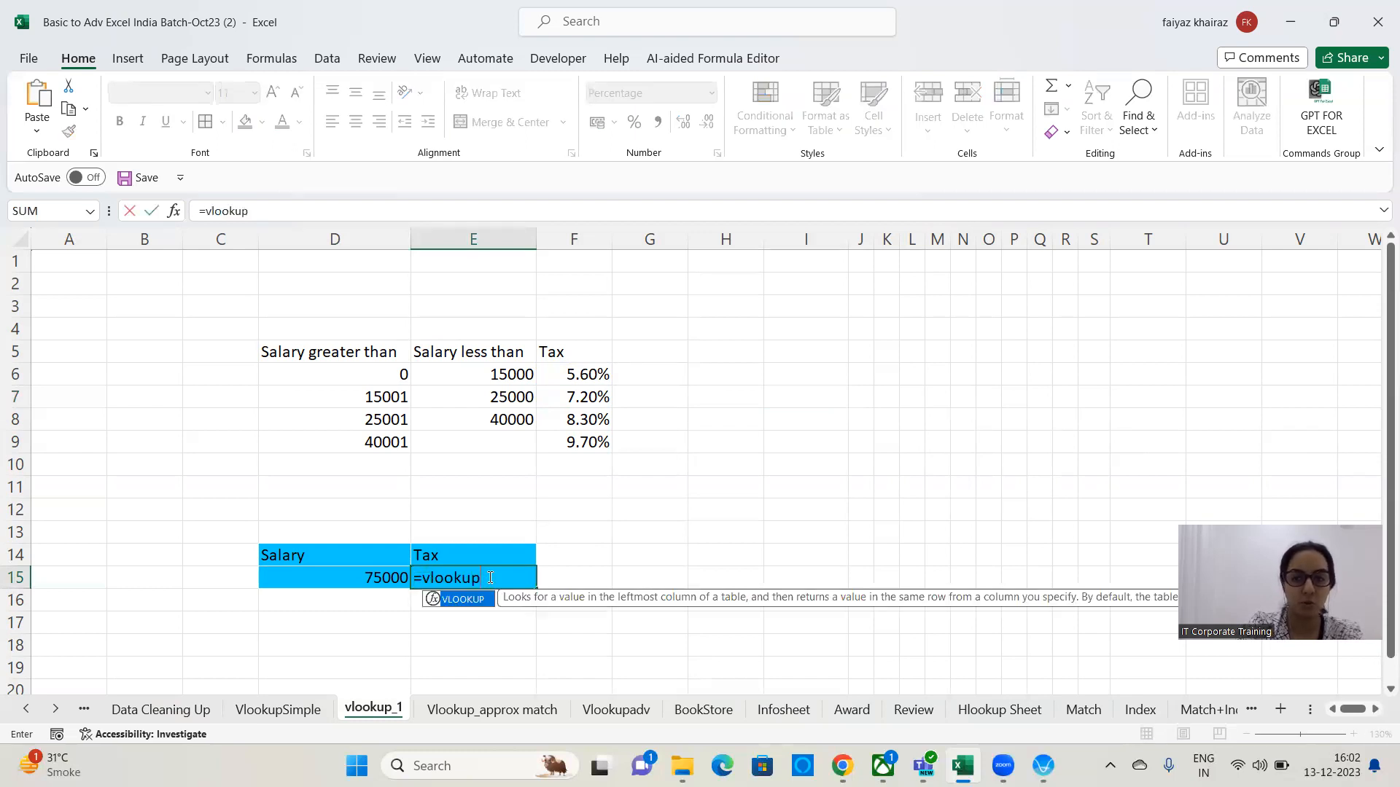
type("(")
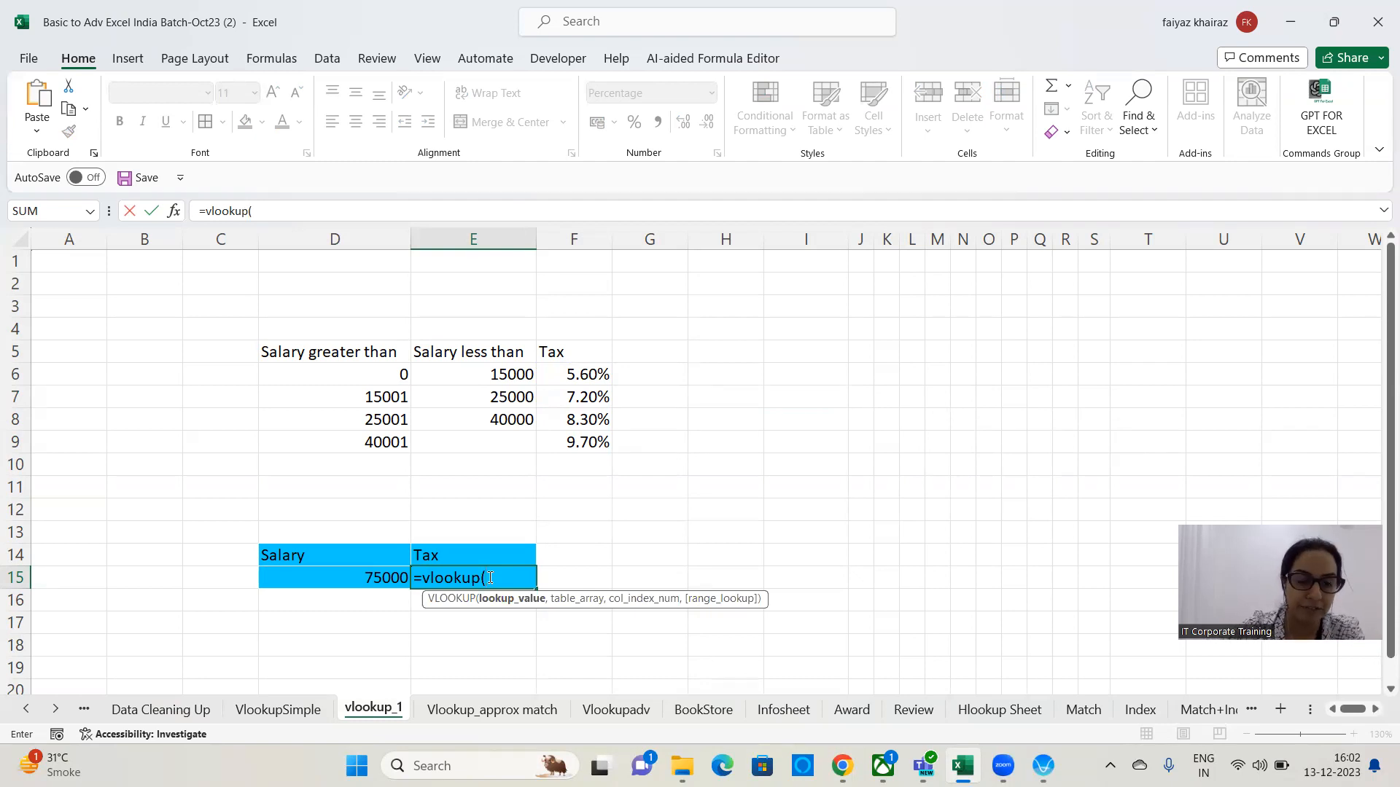
left_click(346, 579)
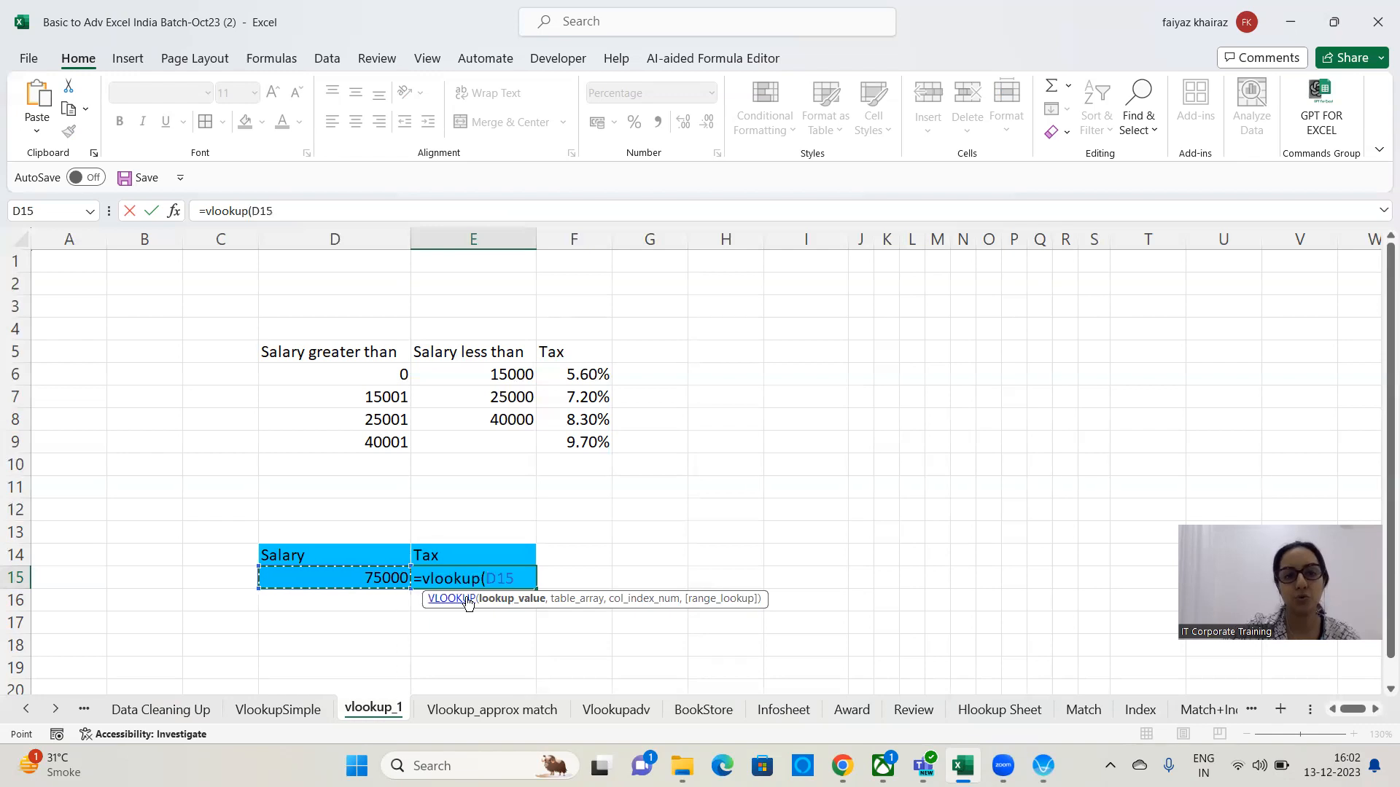
type(",")
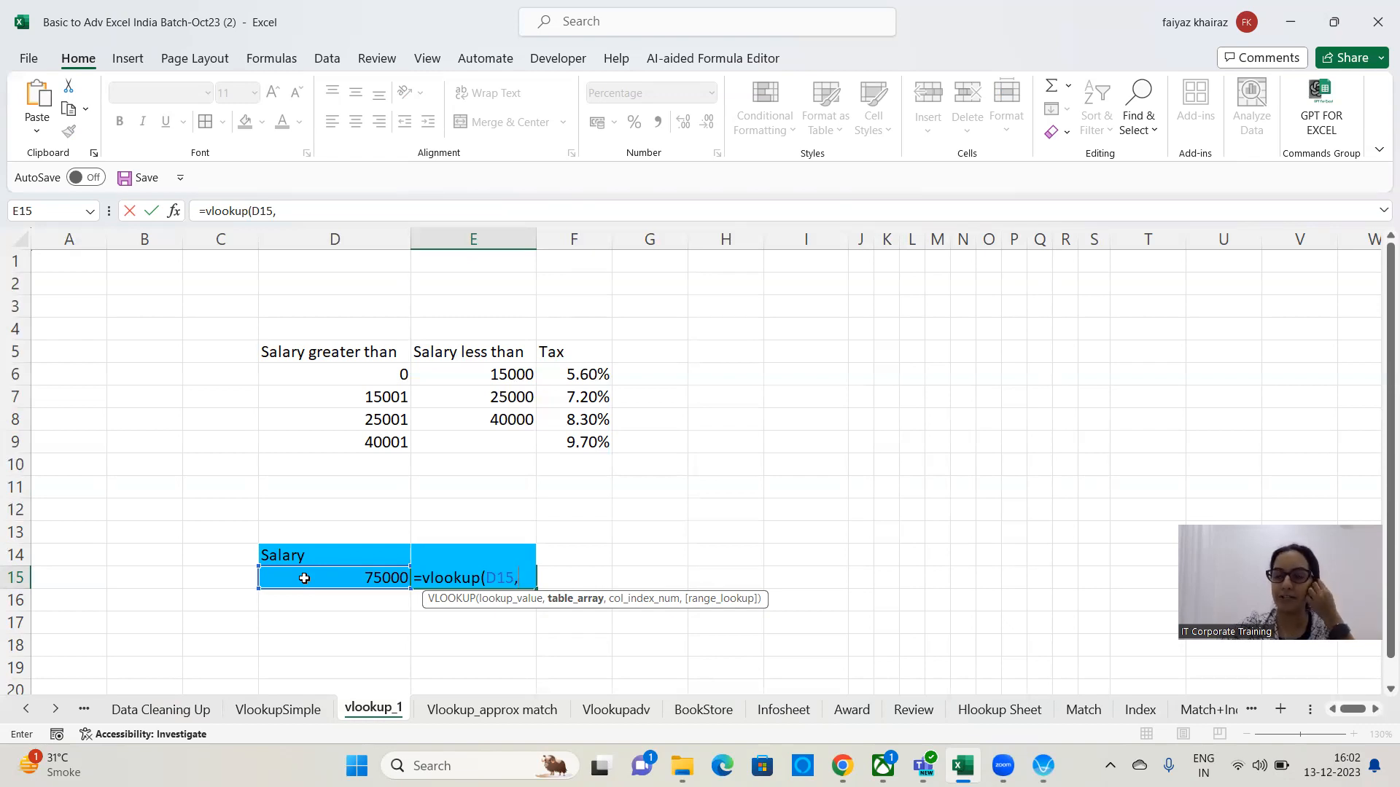
left_click_drag(343, 345, 585, 445)
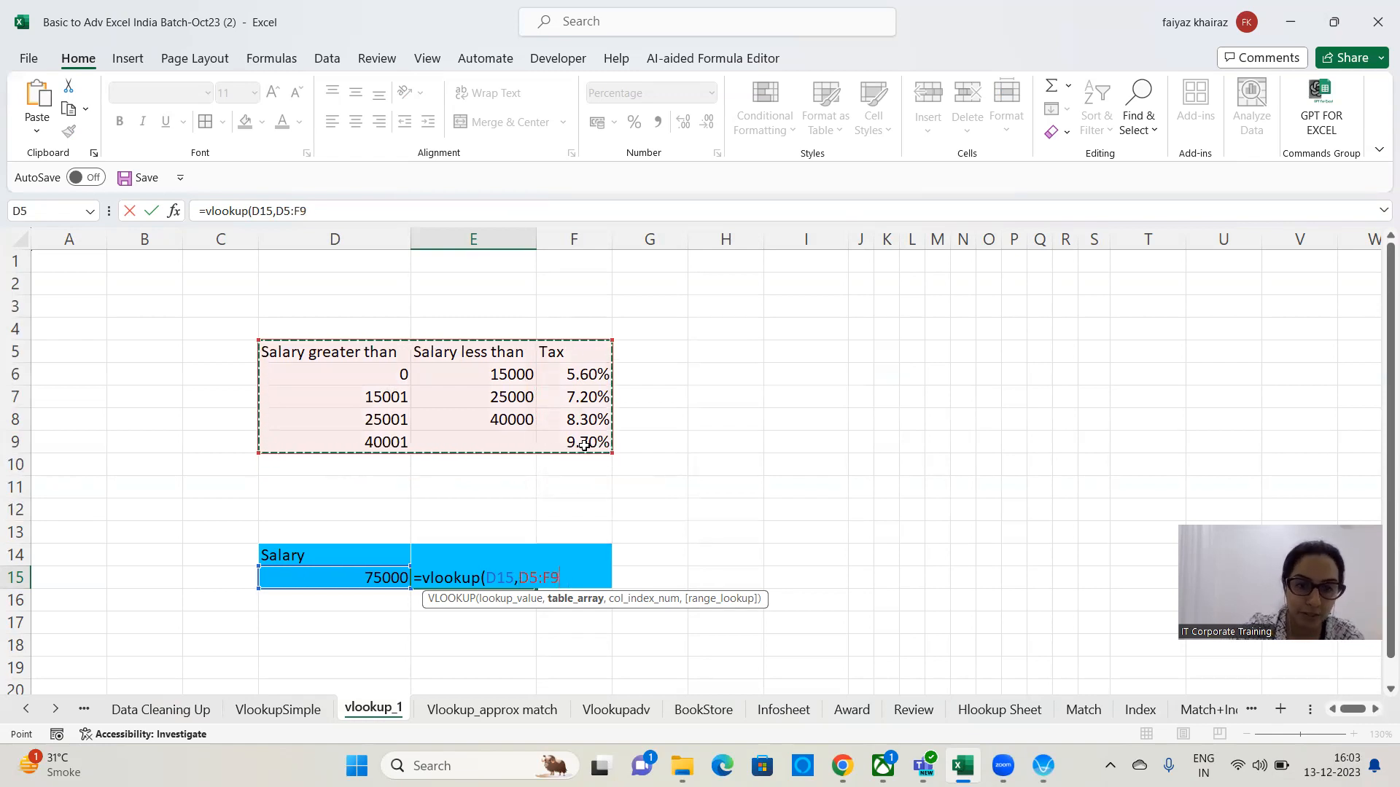
type(",")
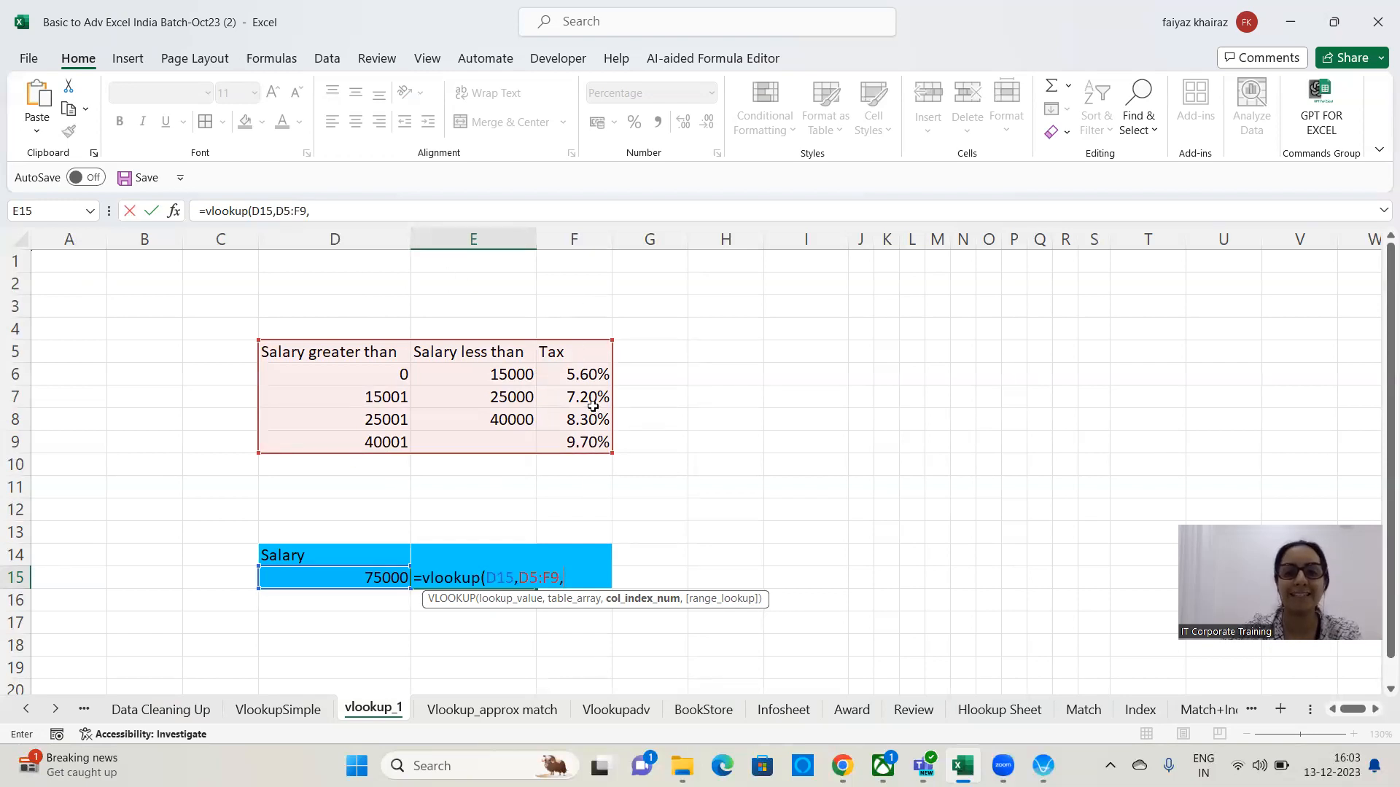
type("3,0")
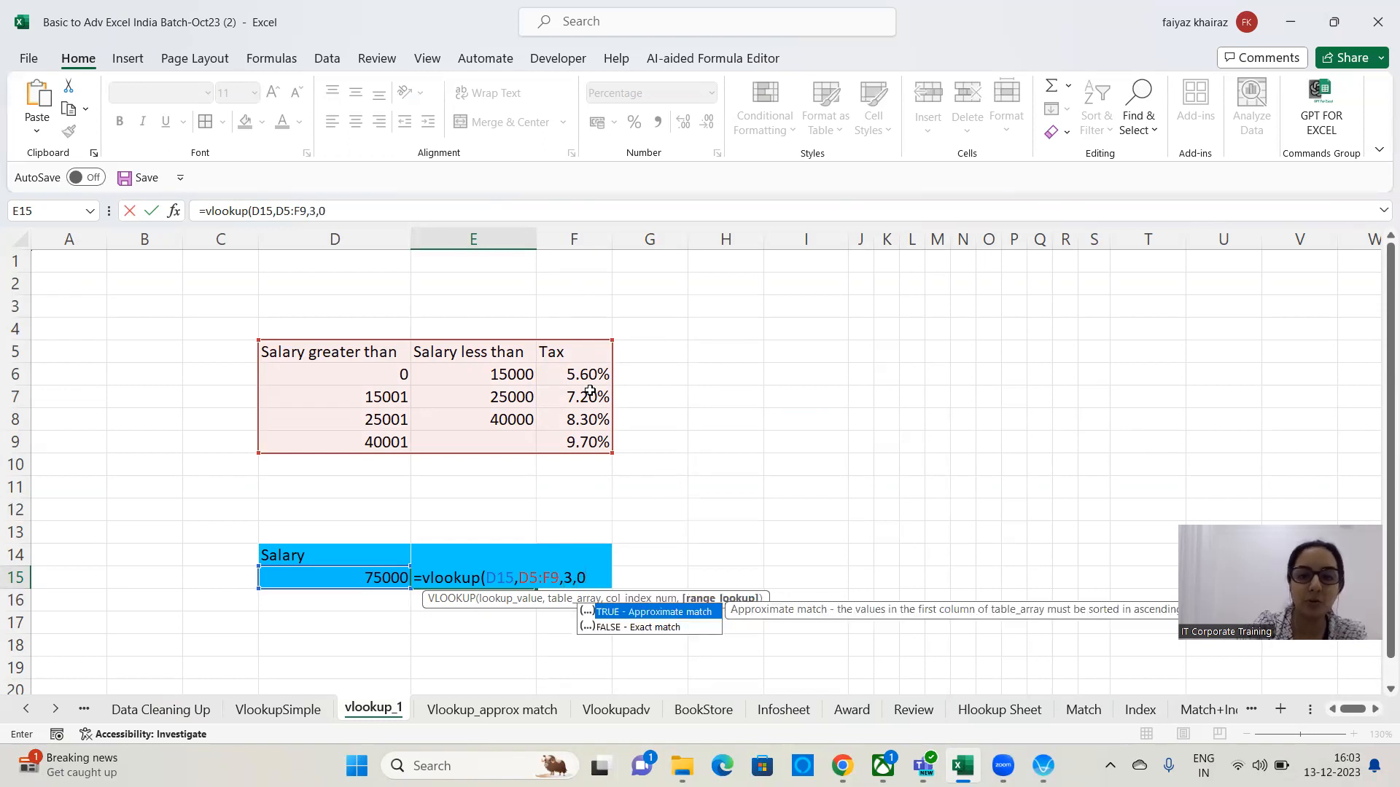
key("BackSpace")
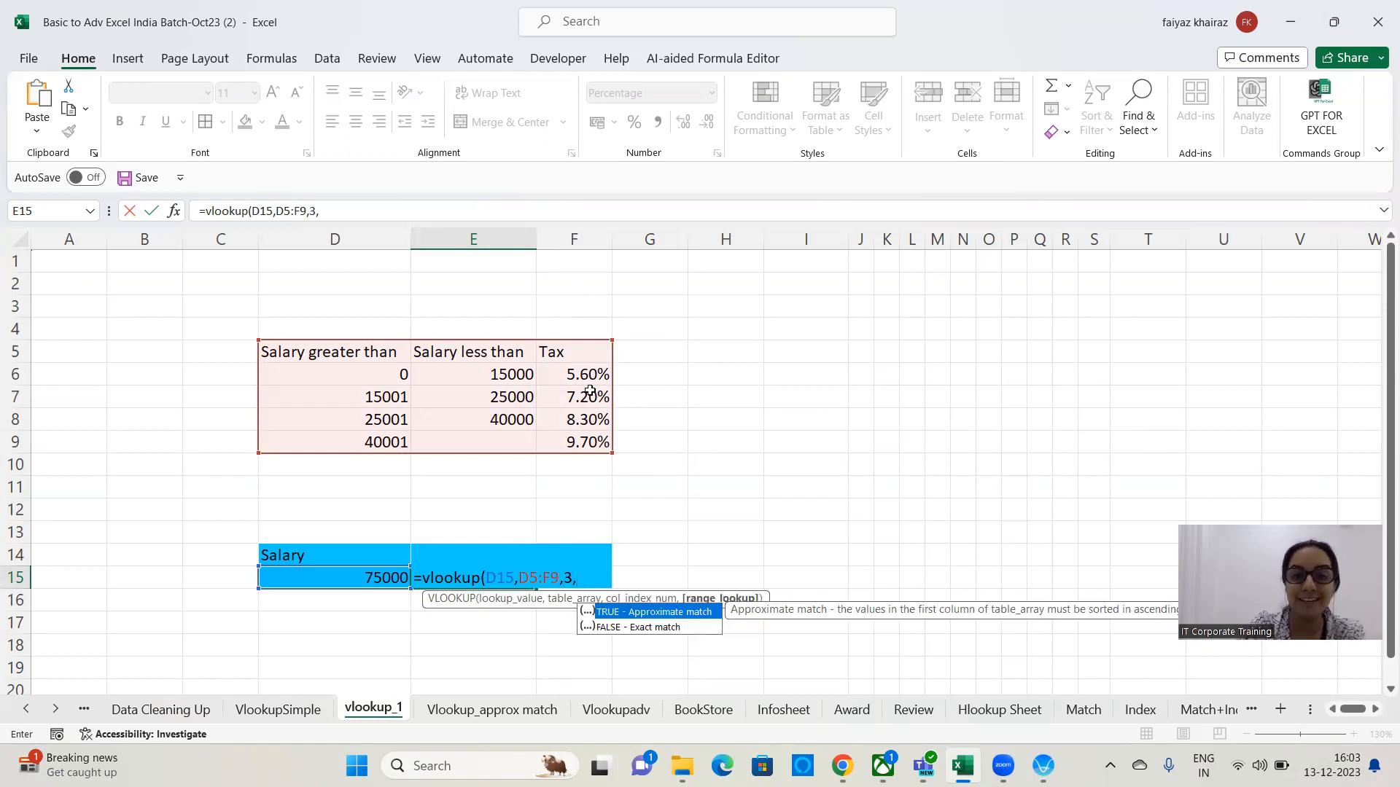
type("1")
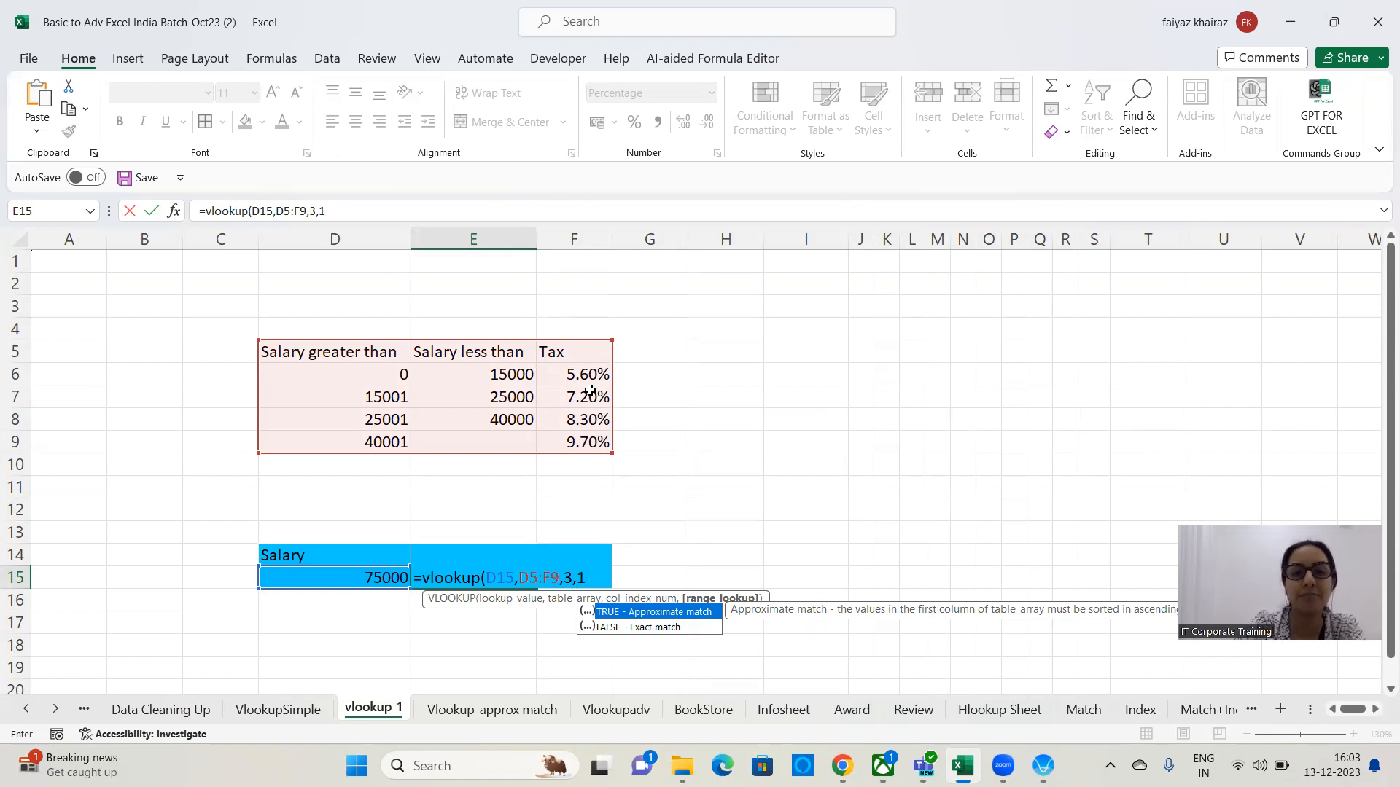
type(")")
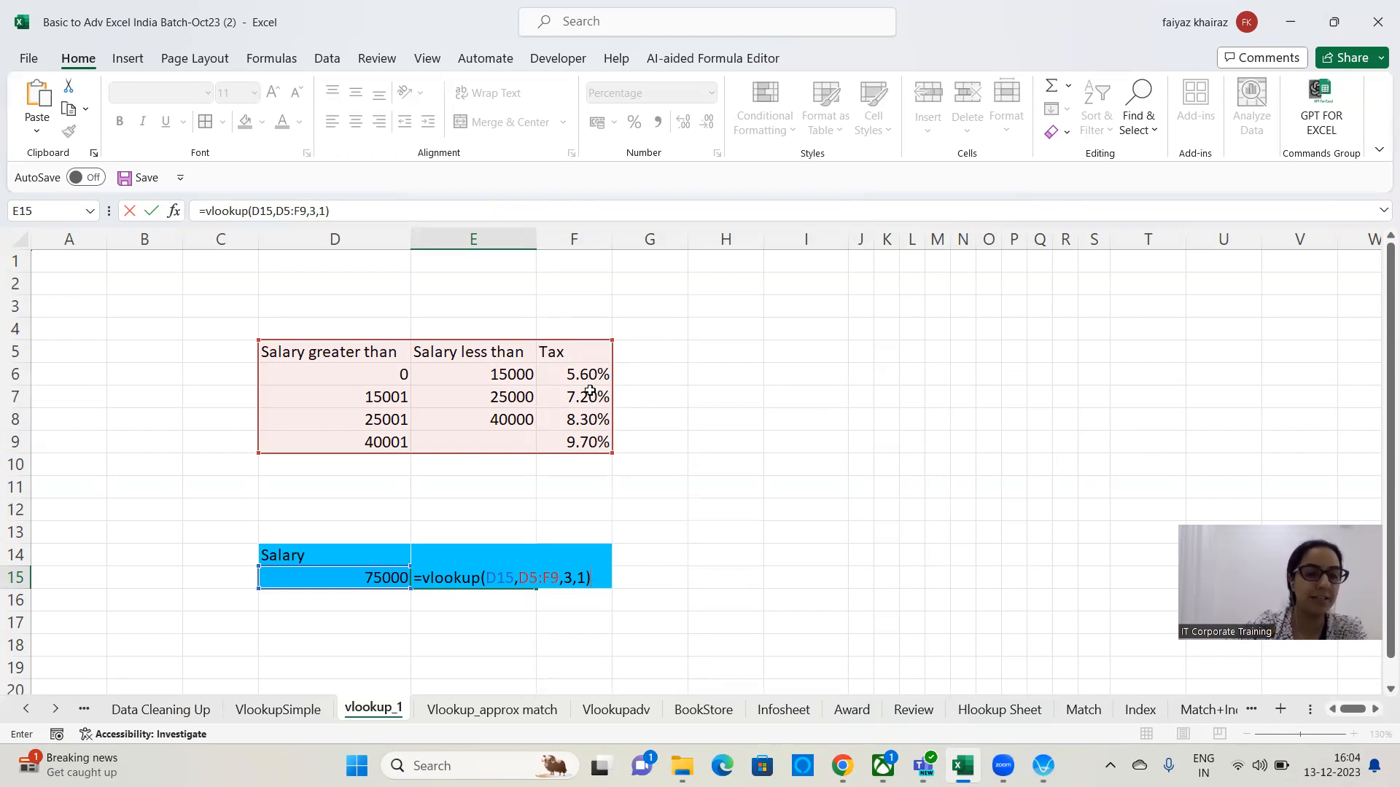
key("Return")
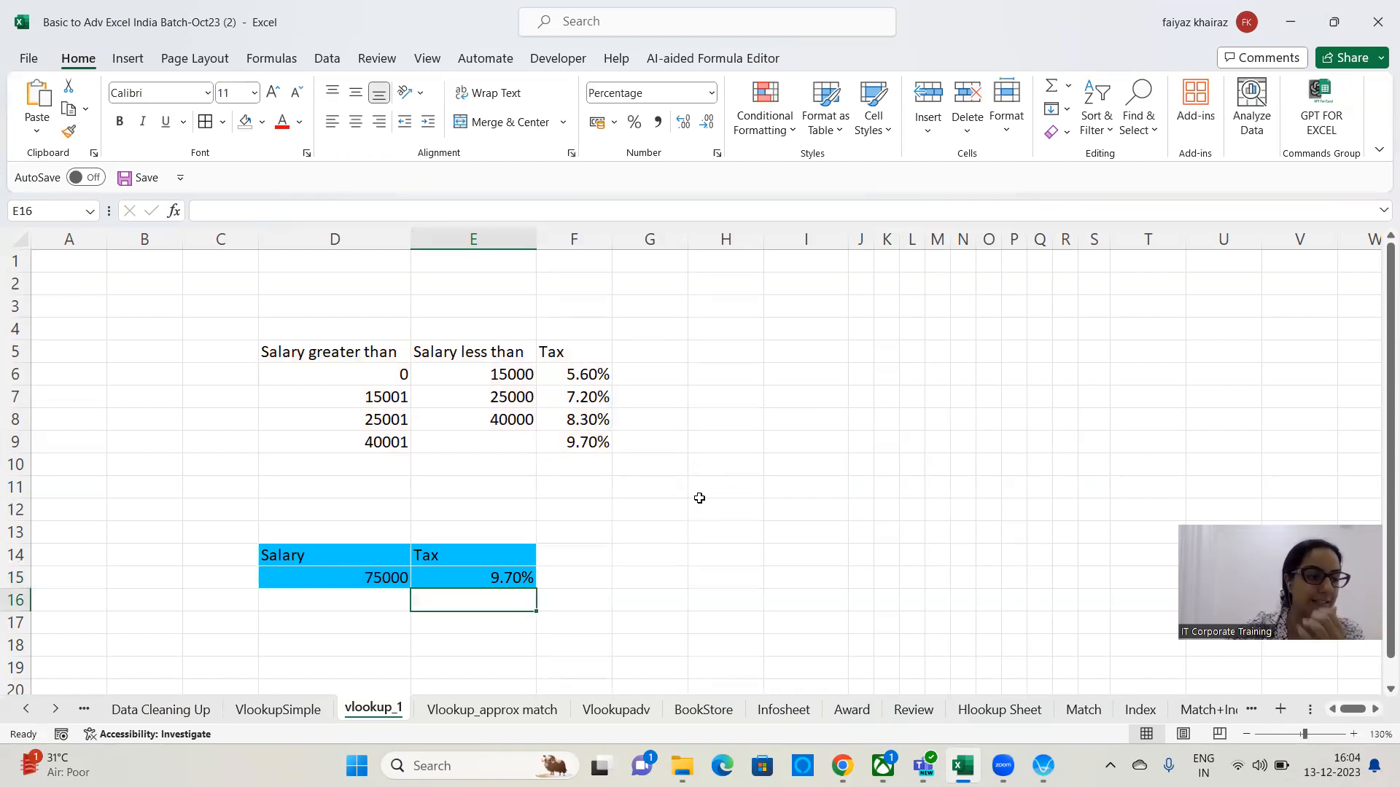
Test the tax formula by entering salaries 15800 and 24500 in D15 in turn.
left_click(490, 578)
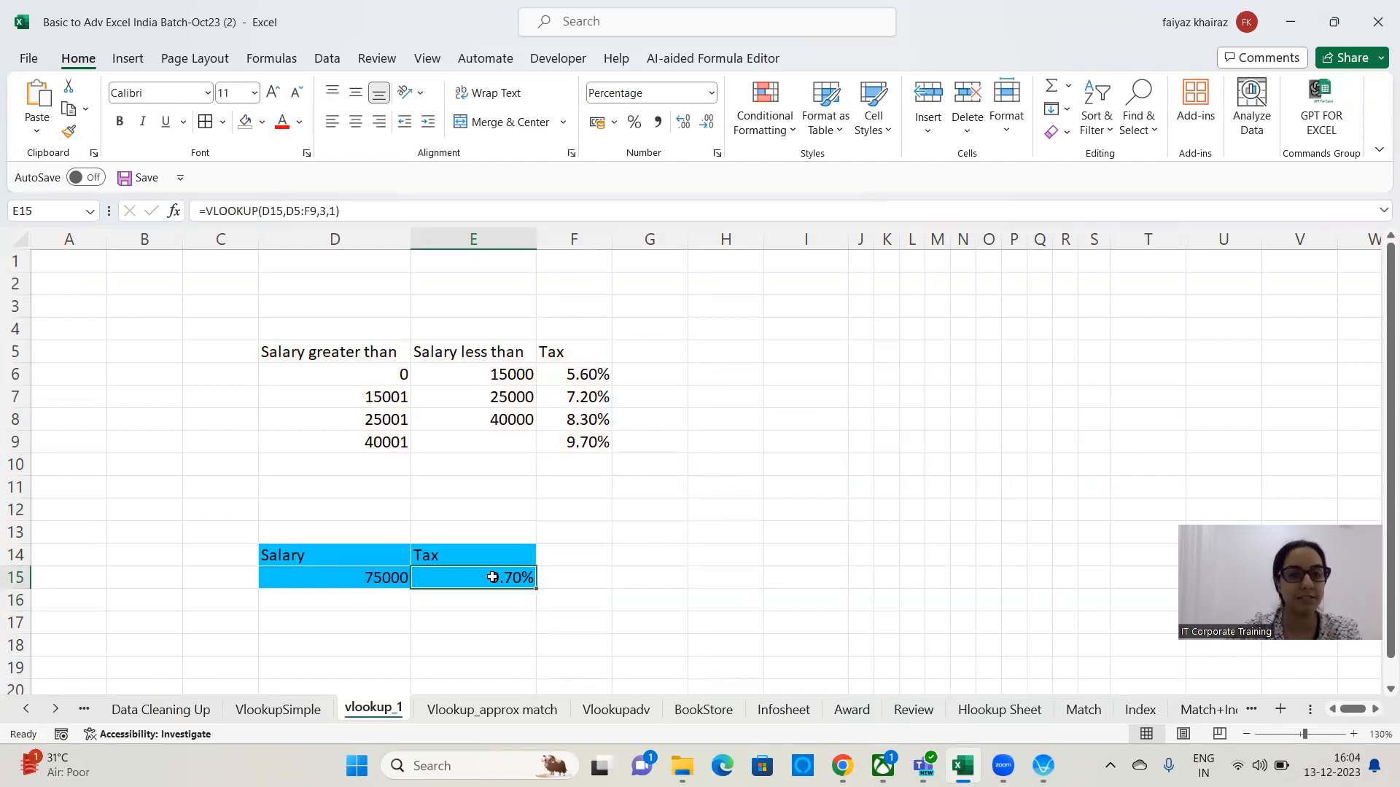
left_click(376, 576)
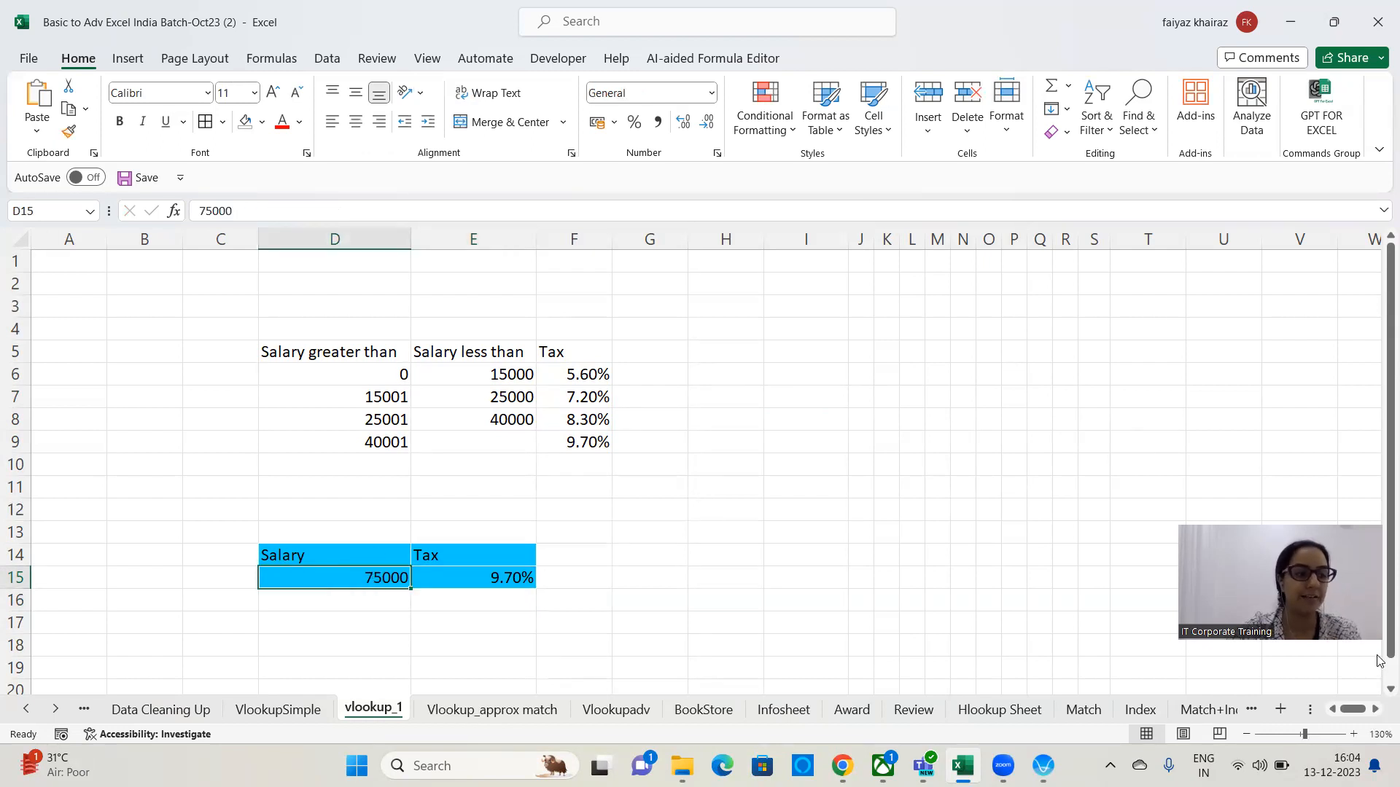
type("15800")
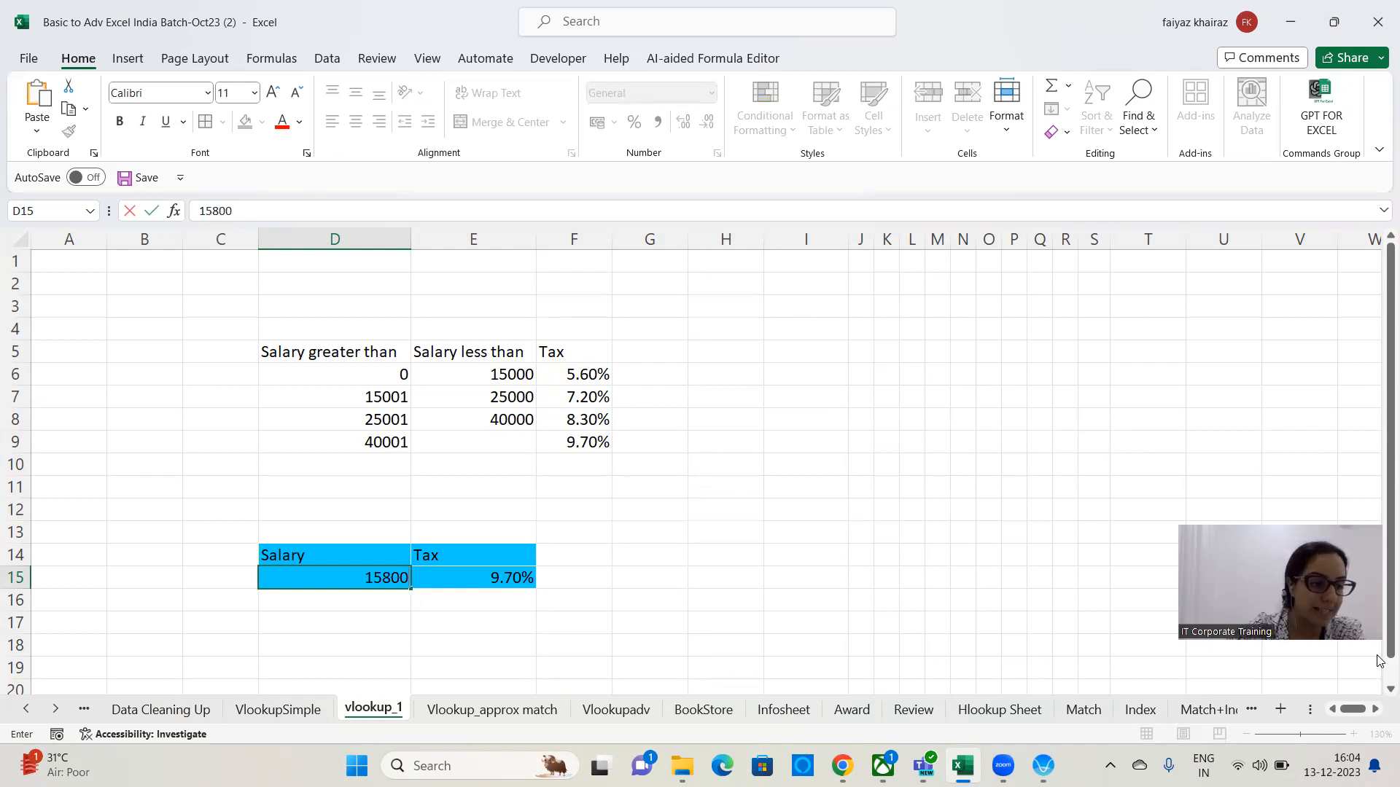
key("Return")
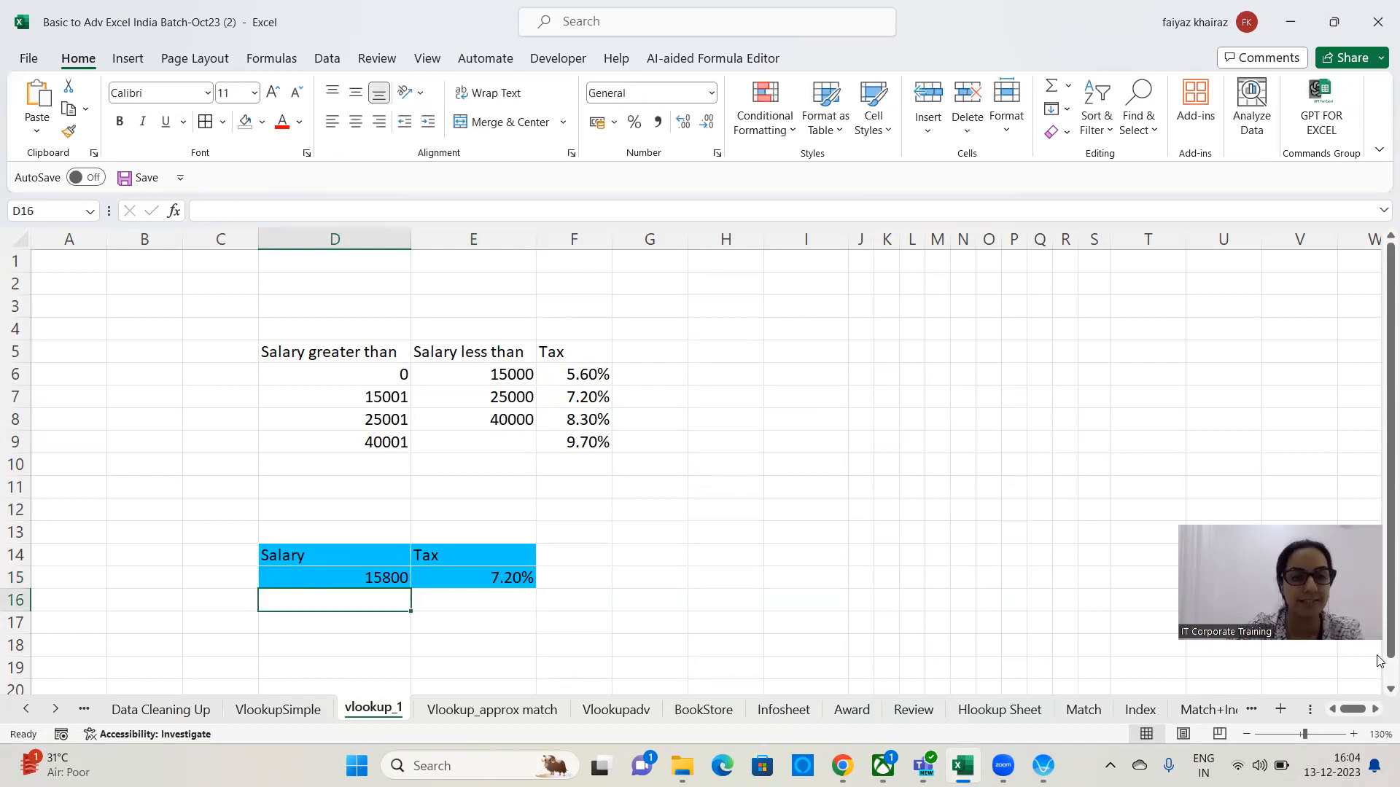
key("Up")
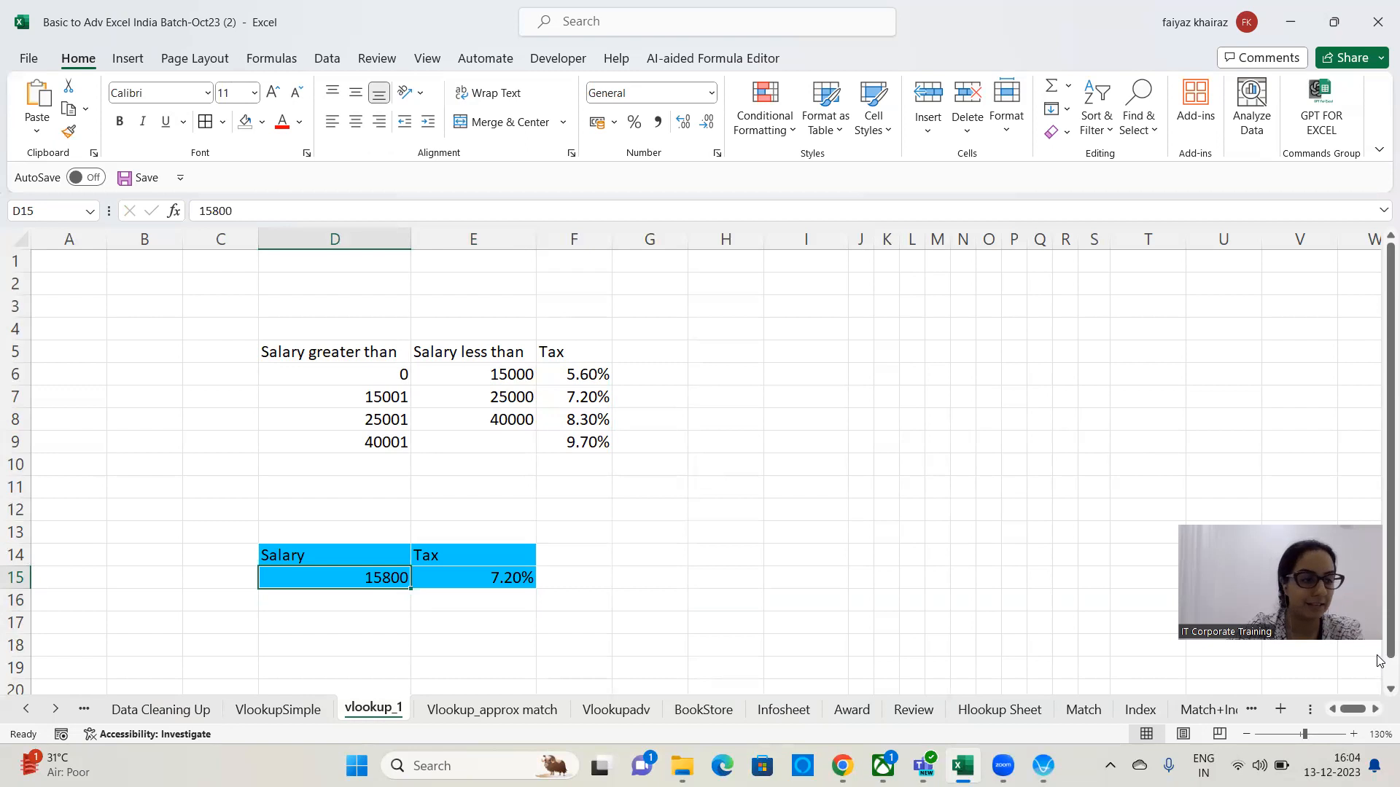
type("24500")
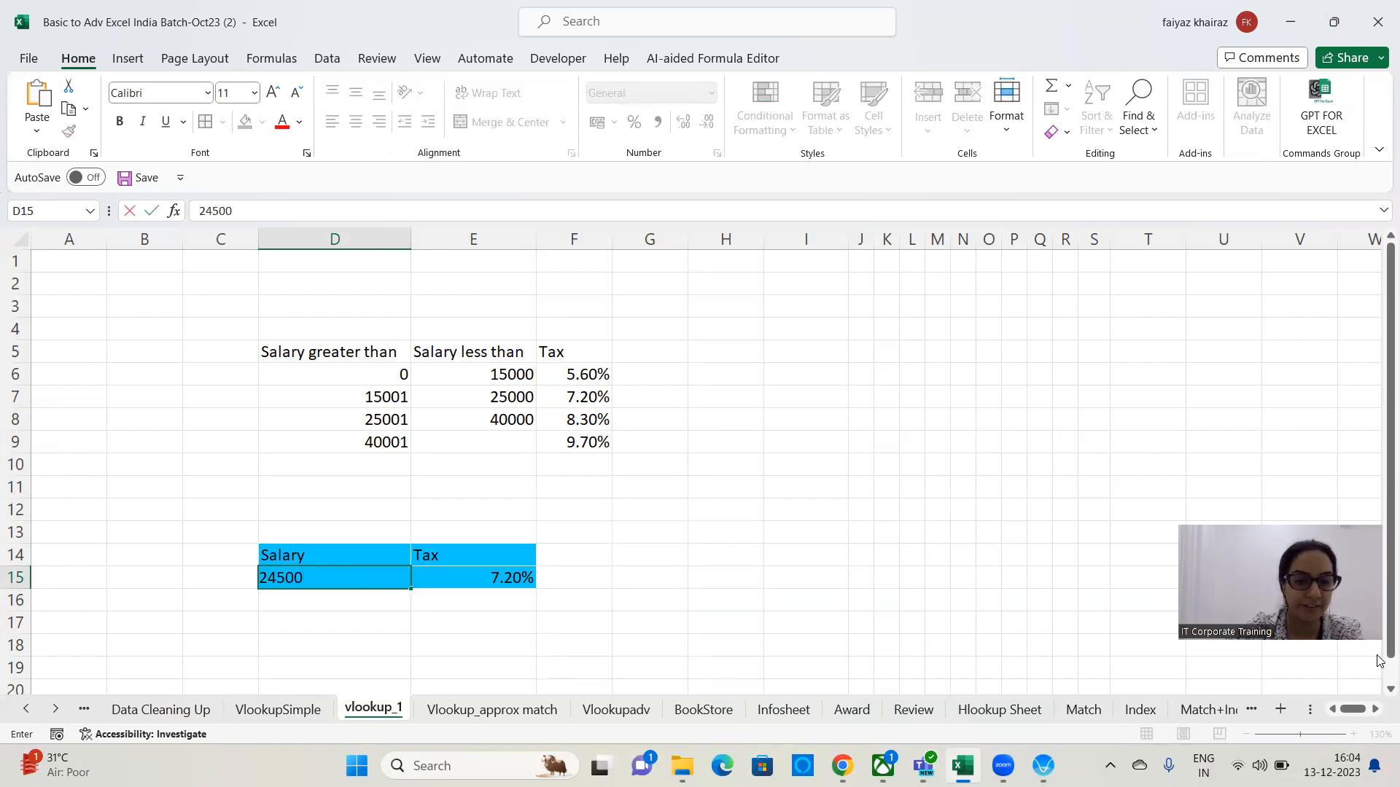
key("Return")
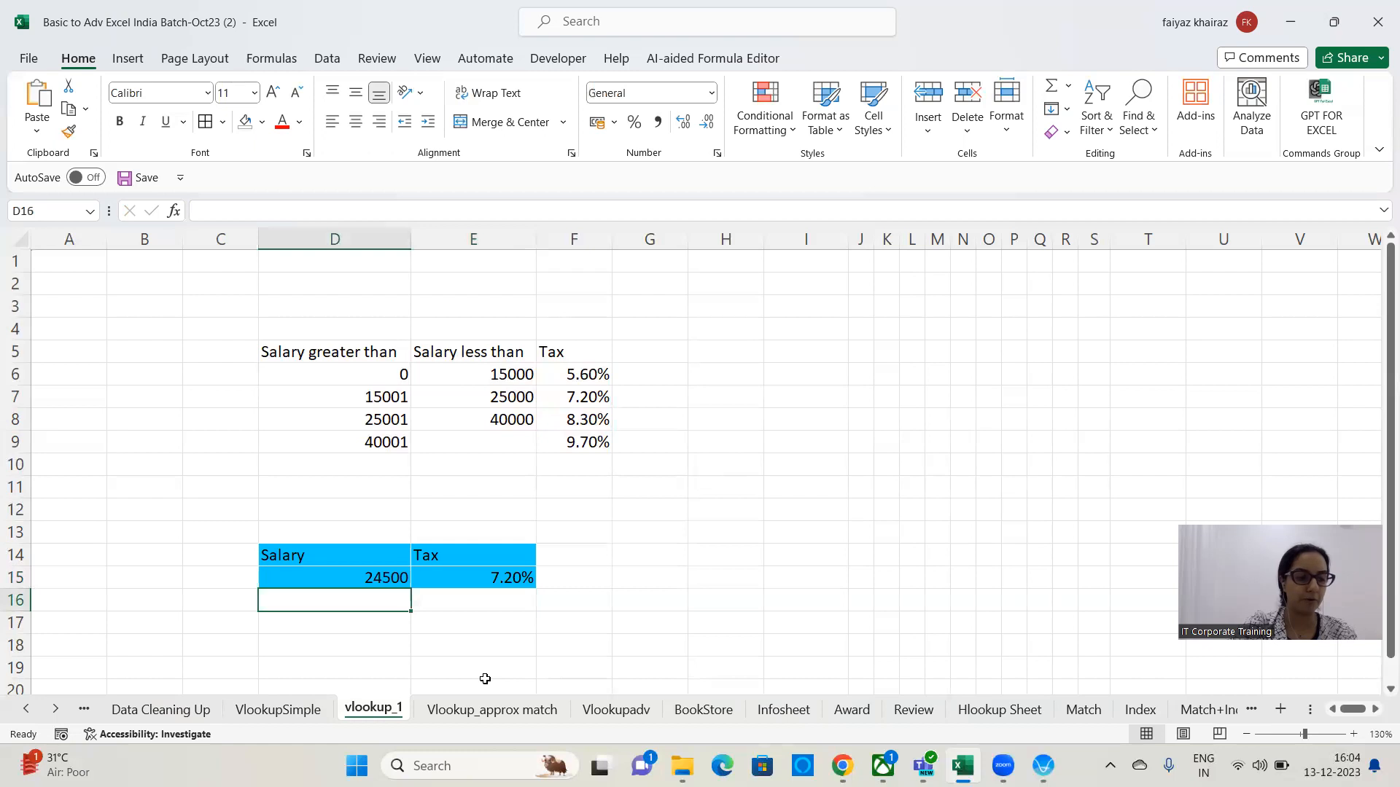
Inspect the tax formula in E15 and its highlighted table range.
left_click(508, 575)
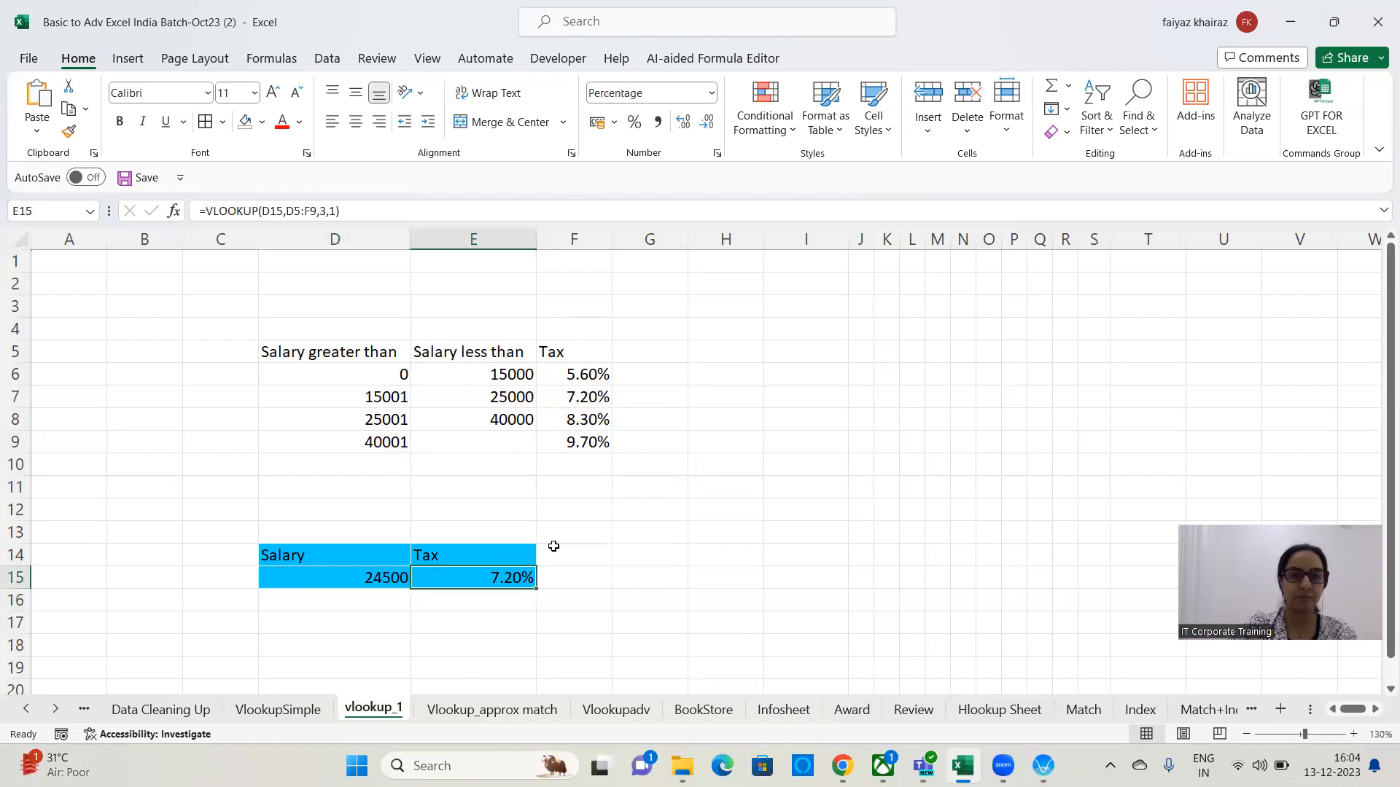
triple_click(360, 212)
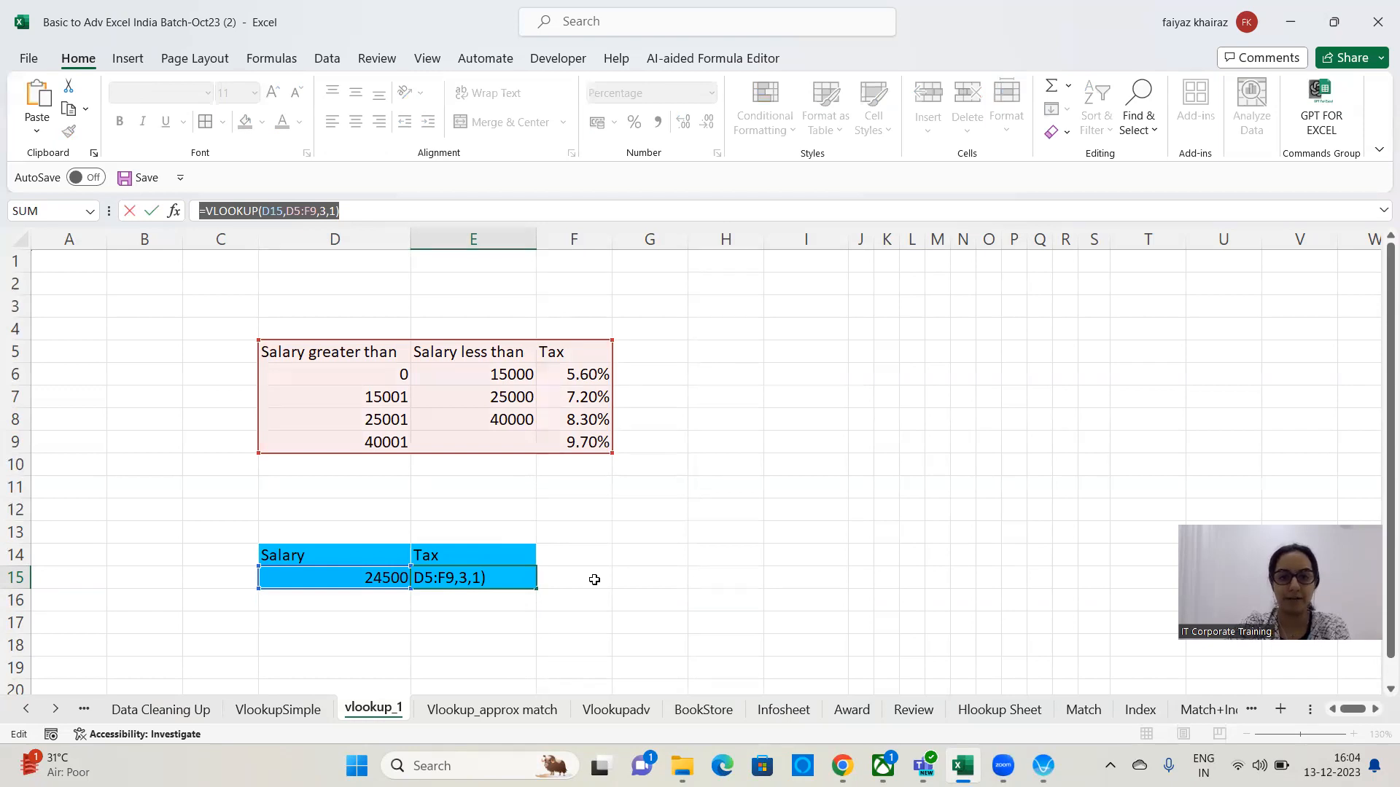
left_click(1162, 346)
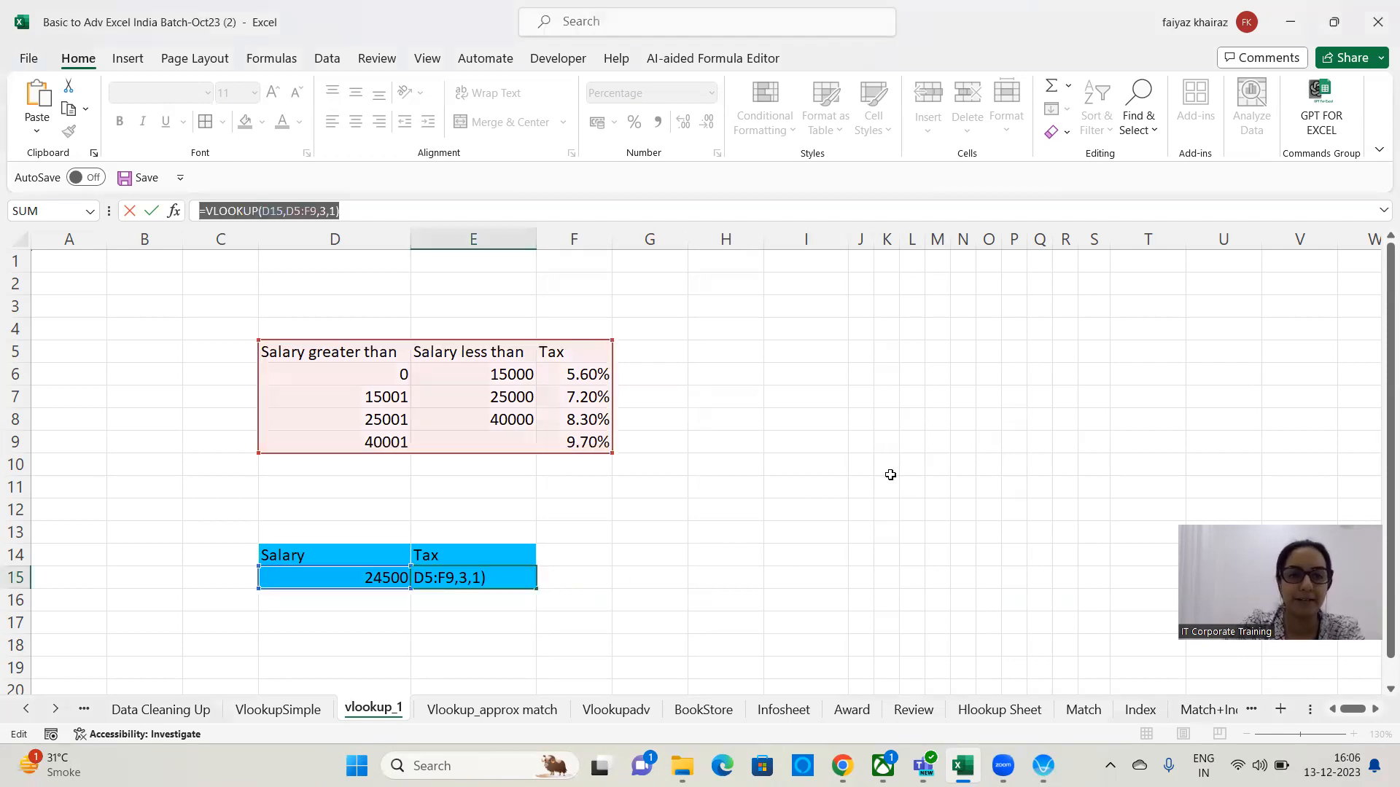
key("Return")
Copy the Salary greater than column D5:D9 to I5.
left_click(789, 487)
left_click_drag(373, 354, 370, 442)
key("ctrl+c")
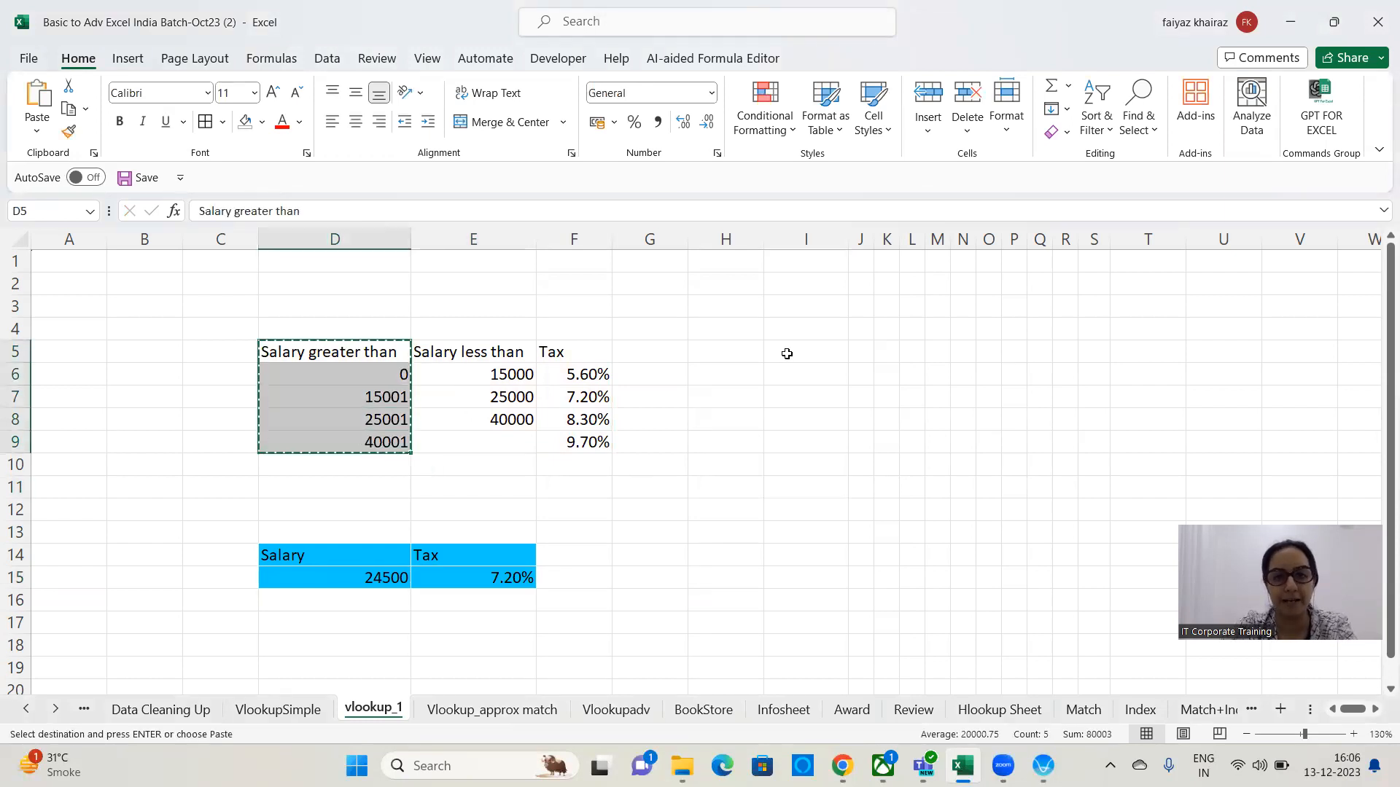
left_click(788, 353)
key("ctrl+v")
key("Escape")
Copy the Tax column F5:F9 next to it, starting at J5.
left_click(700, 465)
left_click(576, 355)
left_click_drag(578, 396, 583, 441)
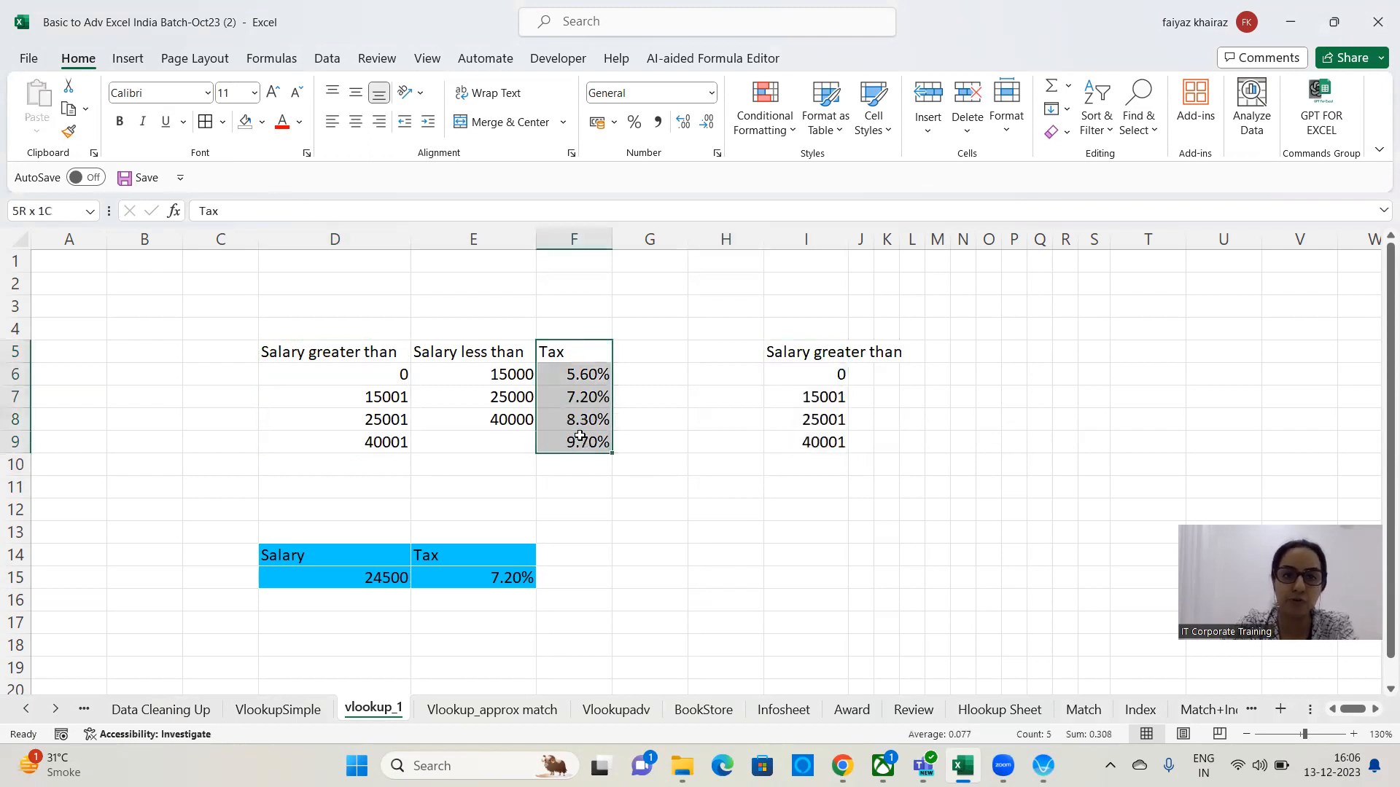
key("ctrl+c")
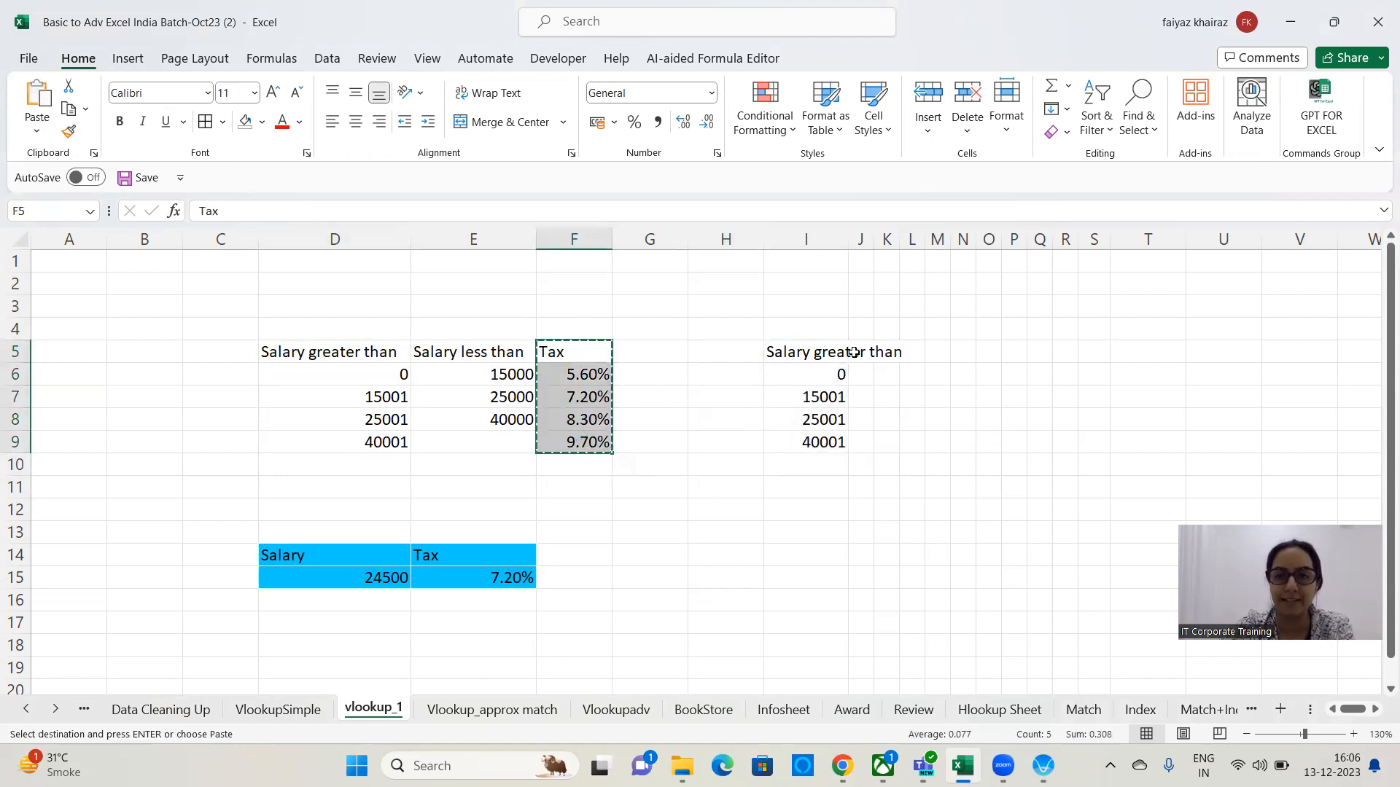
left_click(861, 353)
key("ctrl+v")
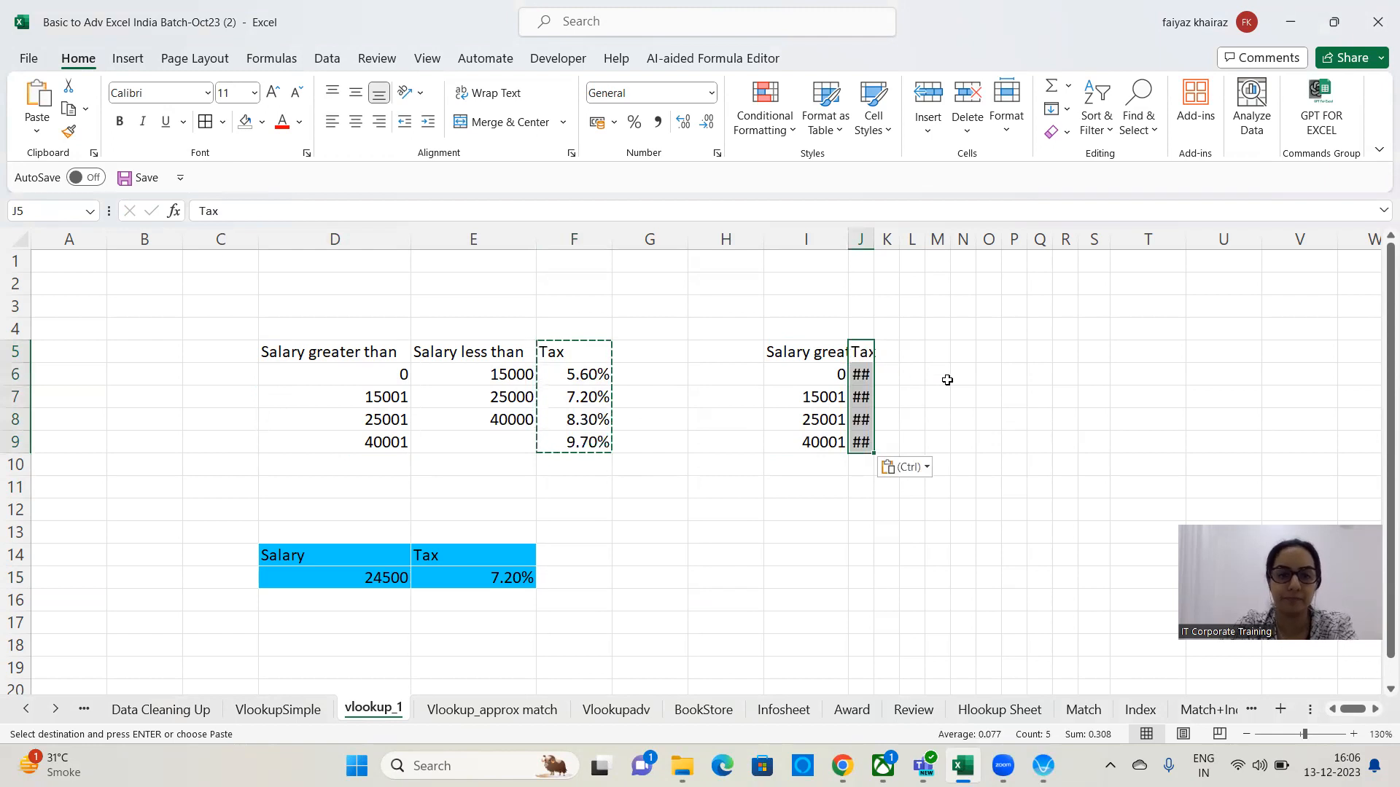
key("Escape")
Widen columns I and J so the copied slab table is readable.
left_click_drag(875, 239, 939, 239)
left_click_drag(845, 243, 871, 239)
left_click(1026, 351)
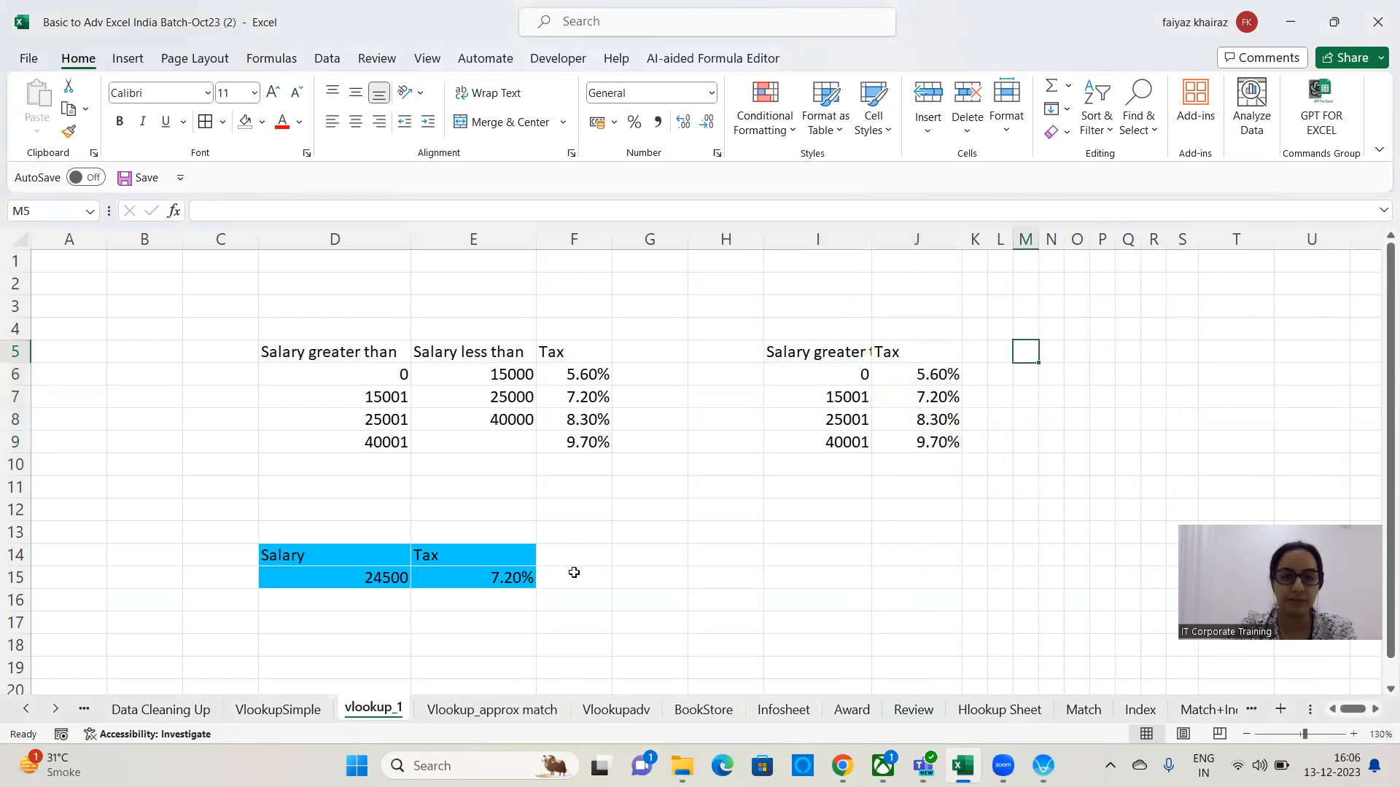
Fill the Salary less than column E5:E10 with yellow.
left_click(617, 526)
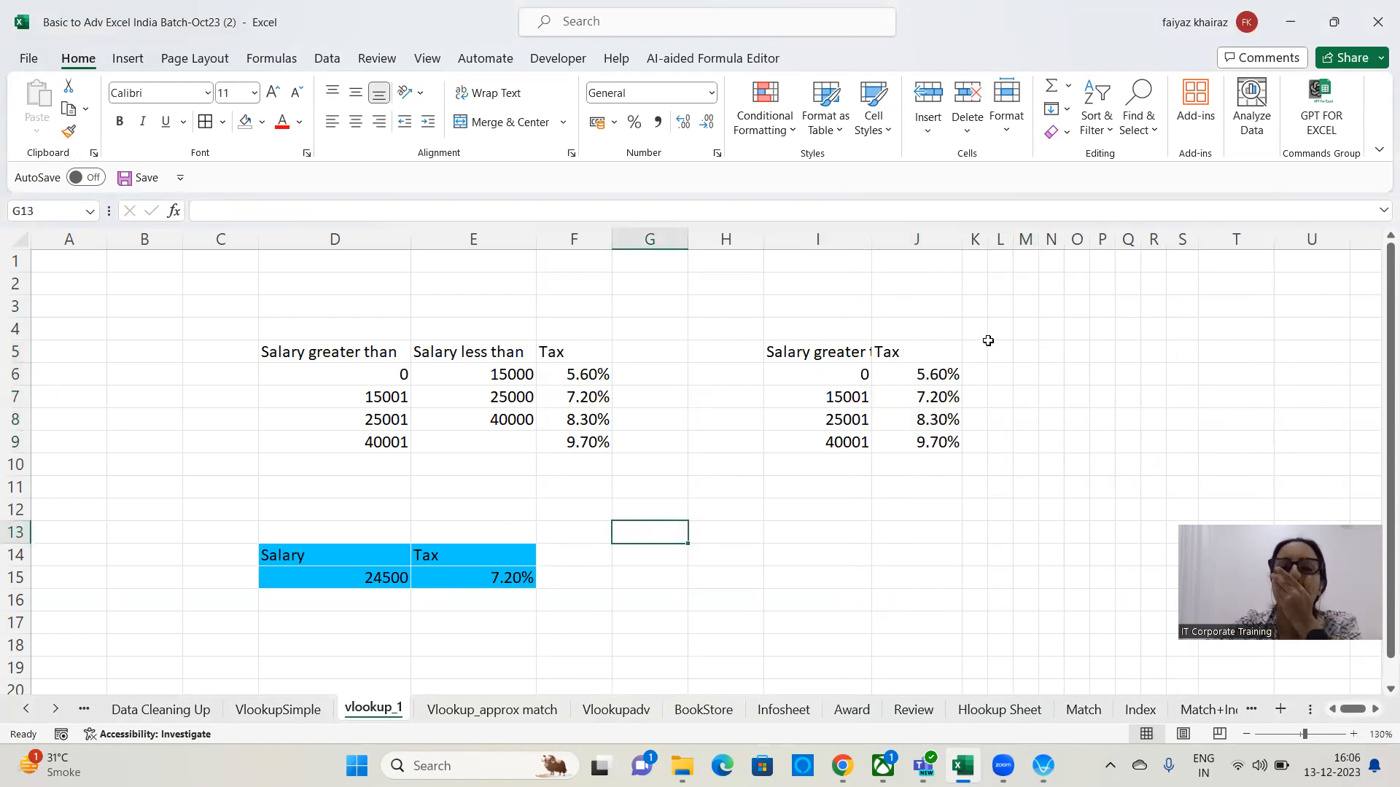
left_click_drag(506, 350, 506, 462)
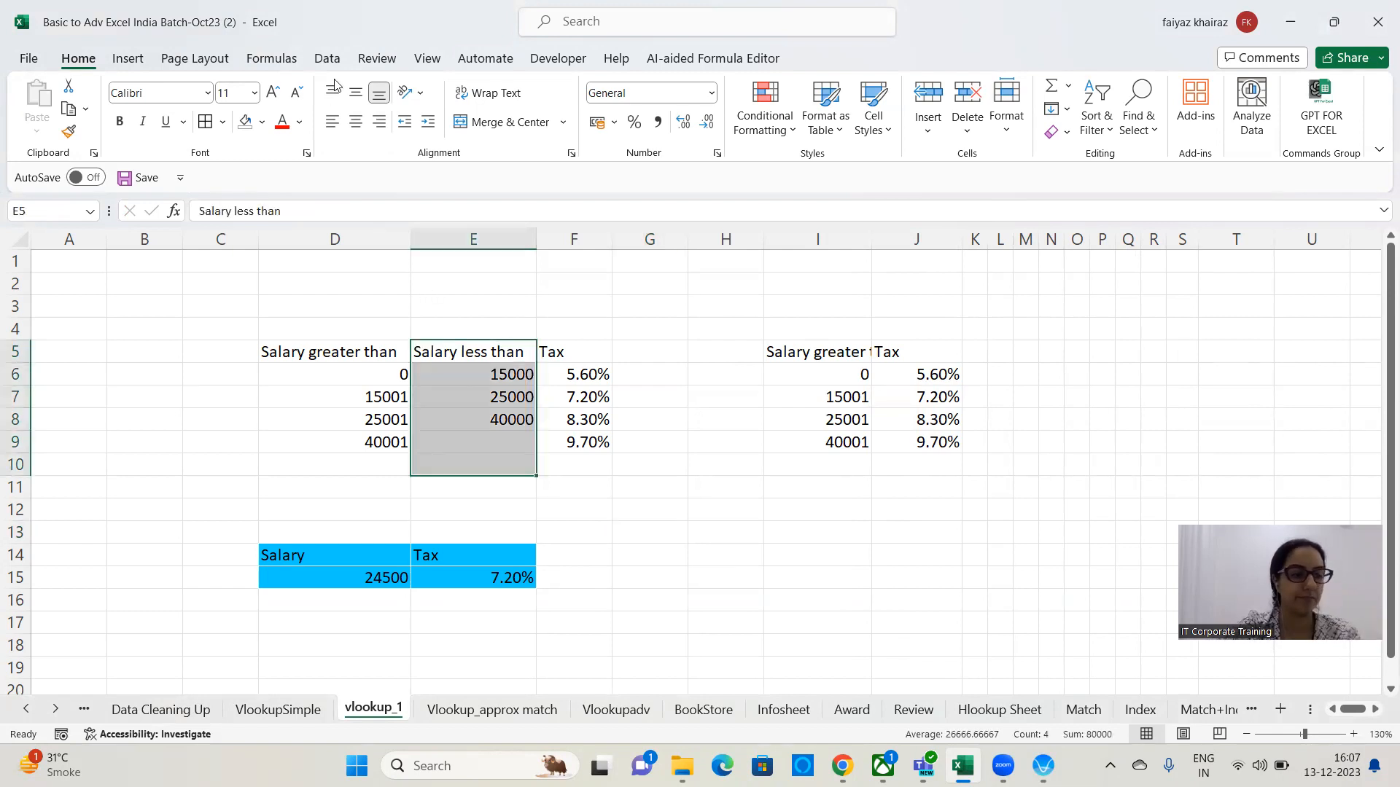
left_click(262, 122)
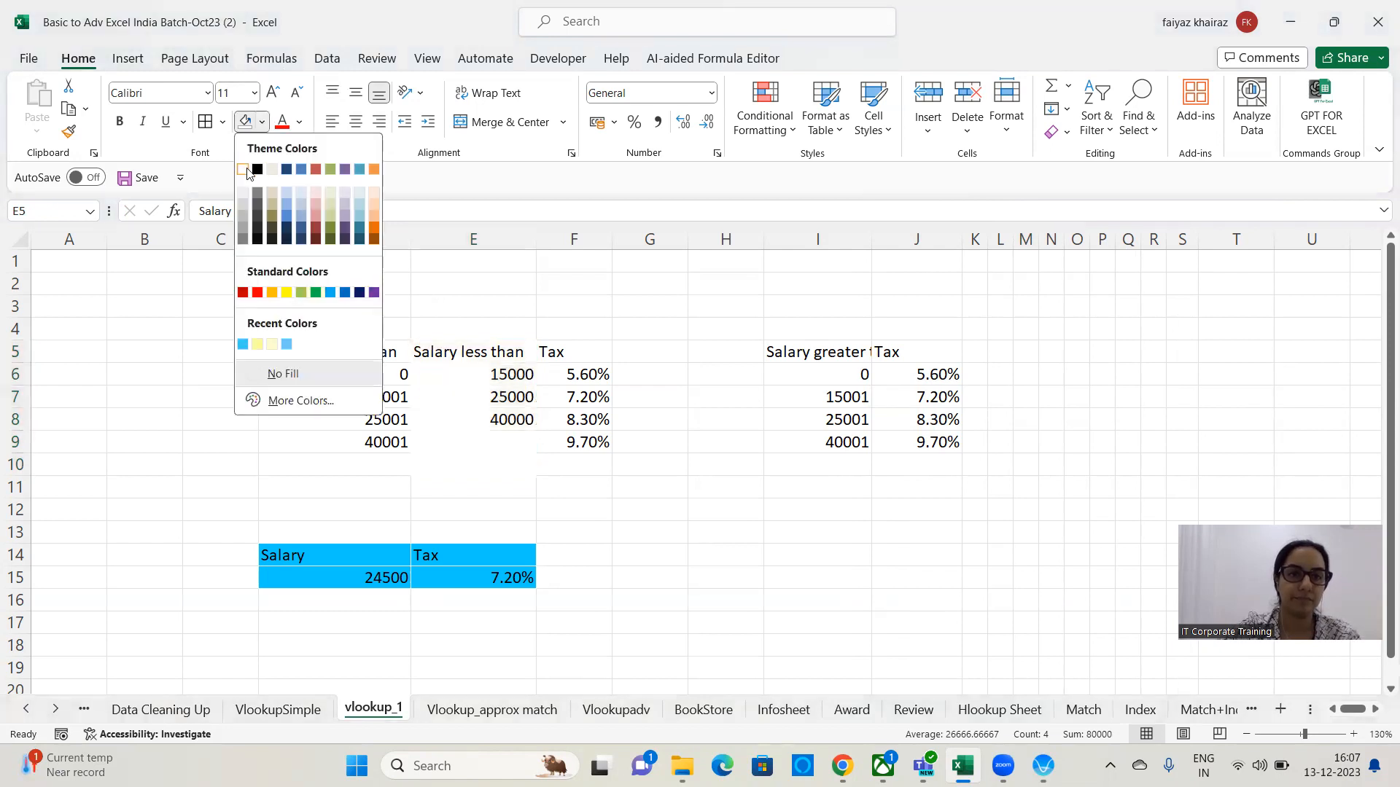
left_click(287, 292)
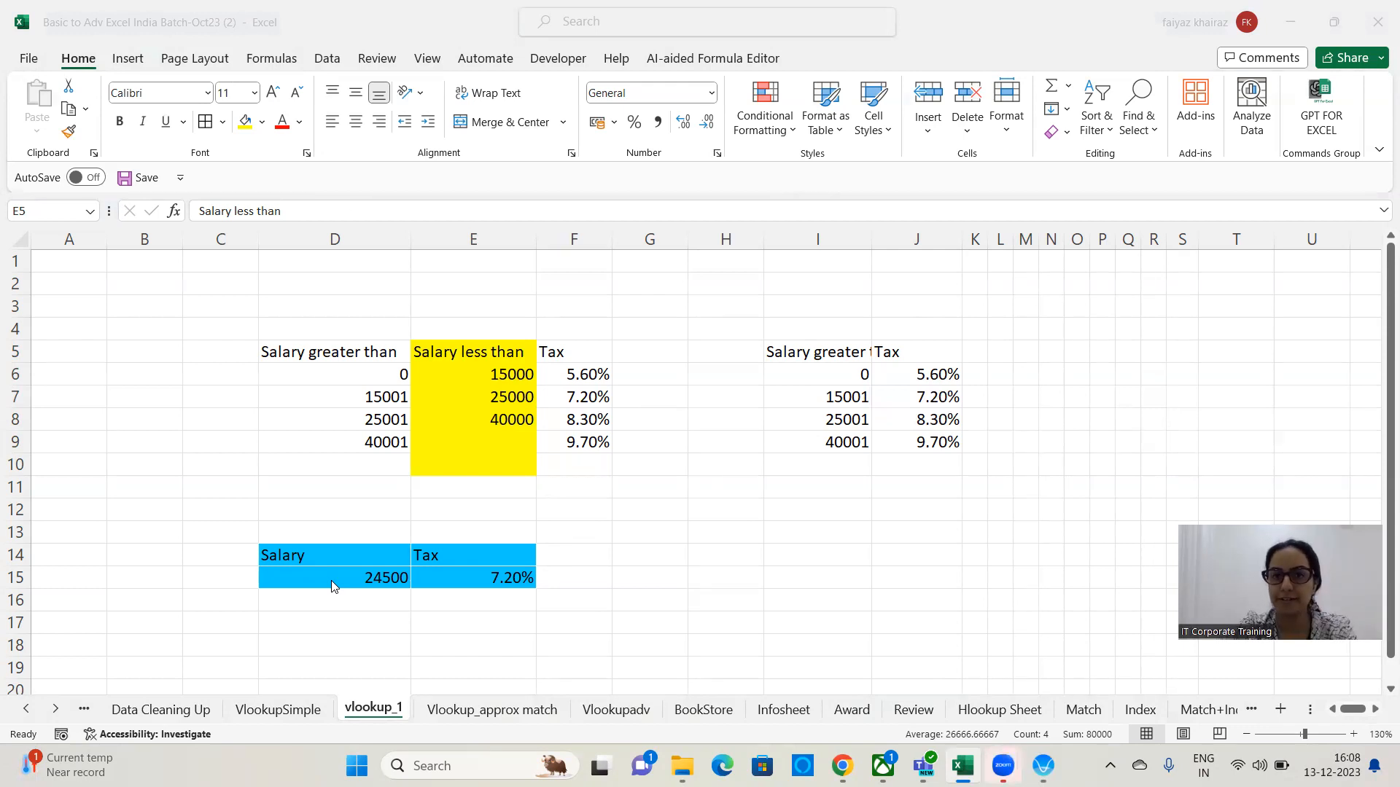
Widen column I to fit the Salary greater than header.
left_click(832, 558)
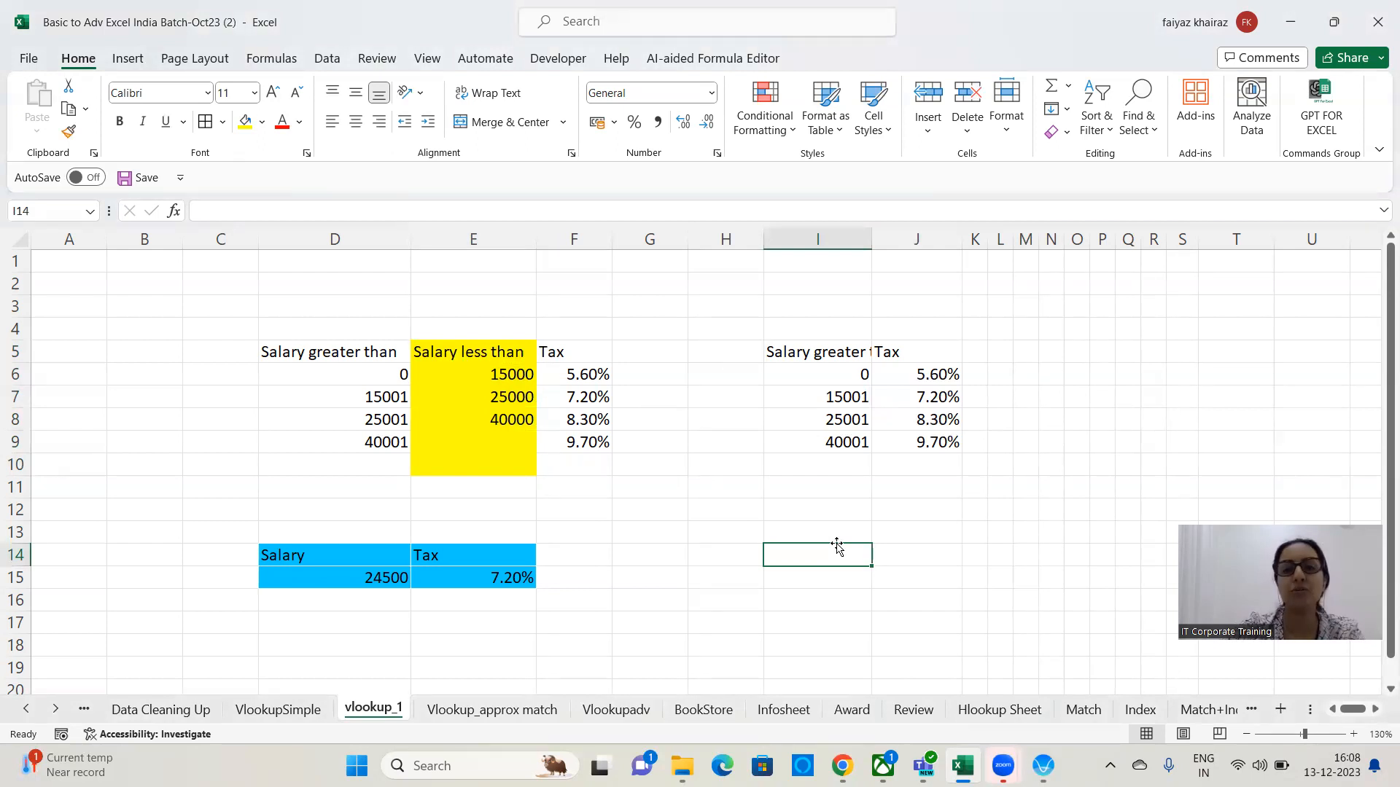
left_click_drag(846, 352, 846, 455)
left_click_drag(871, 239, 886, 239)
left_click(854, 526)
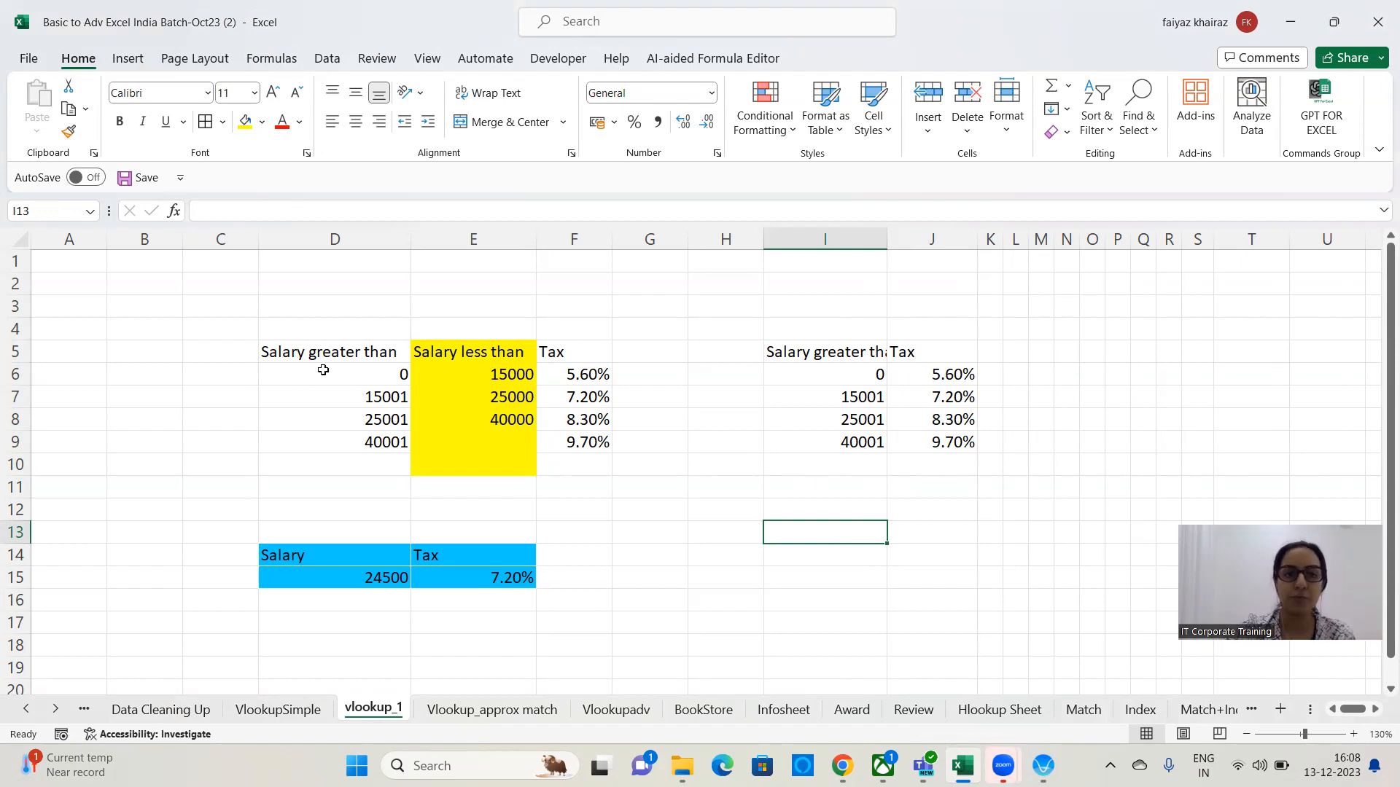
left_click_drag(343, 353, 347, 468)
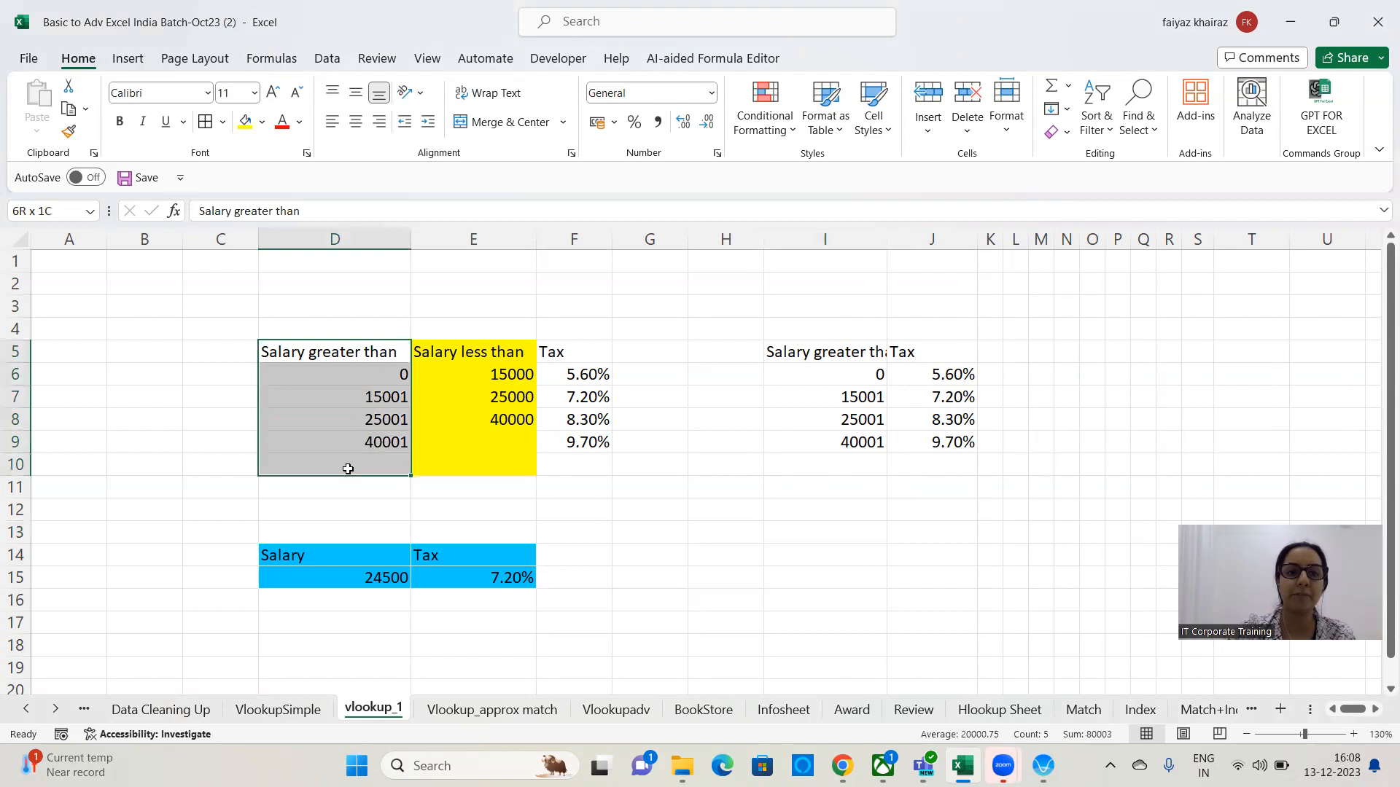
left_click(803, 451)
left_click(488, 243)
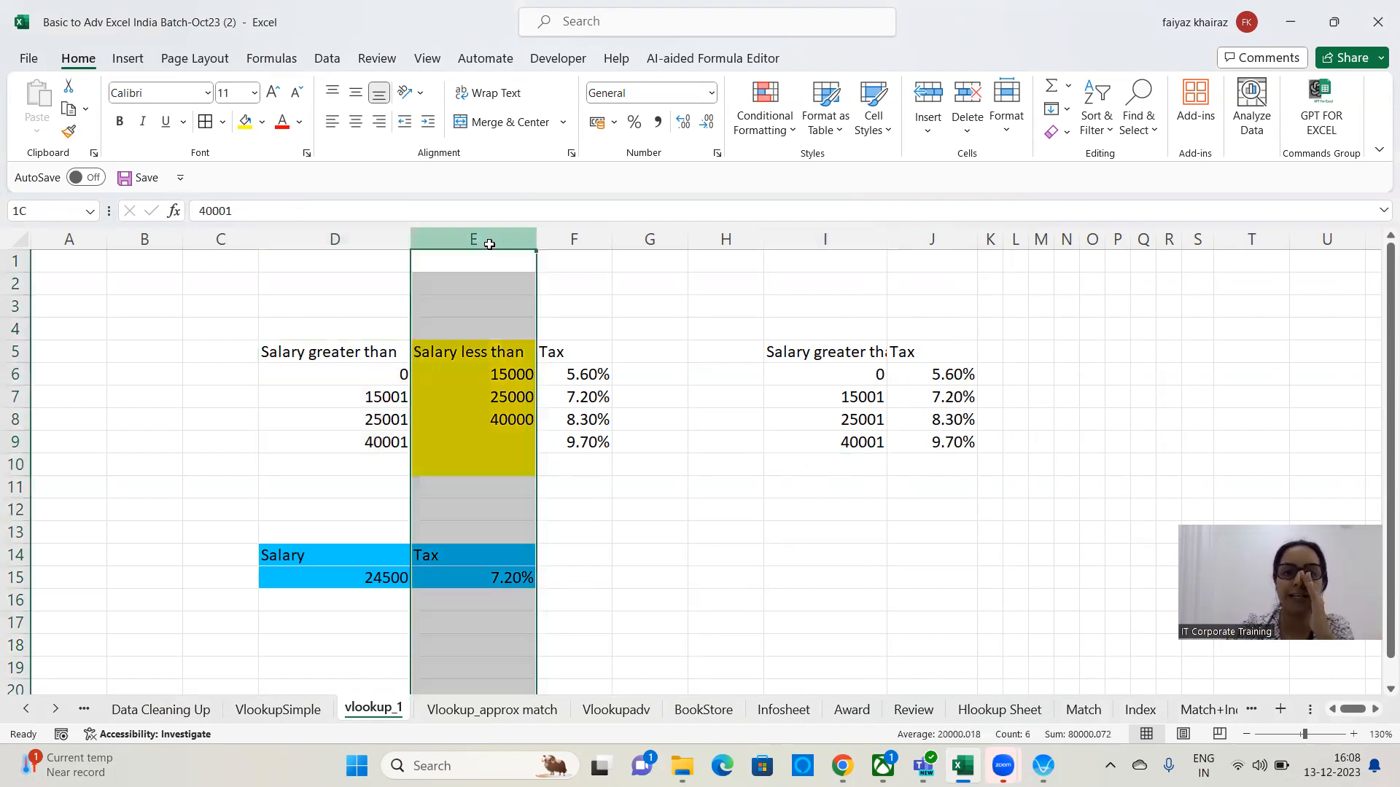
Draw a freehand curly brace beside the lower-limit values I6:I9 of the copied slab table.
left_click_drag(479, 362, 479, 470)
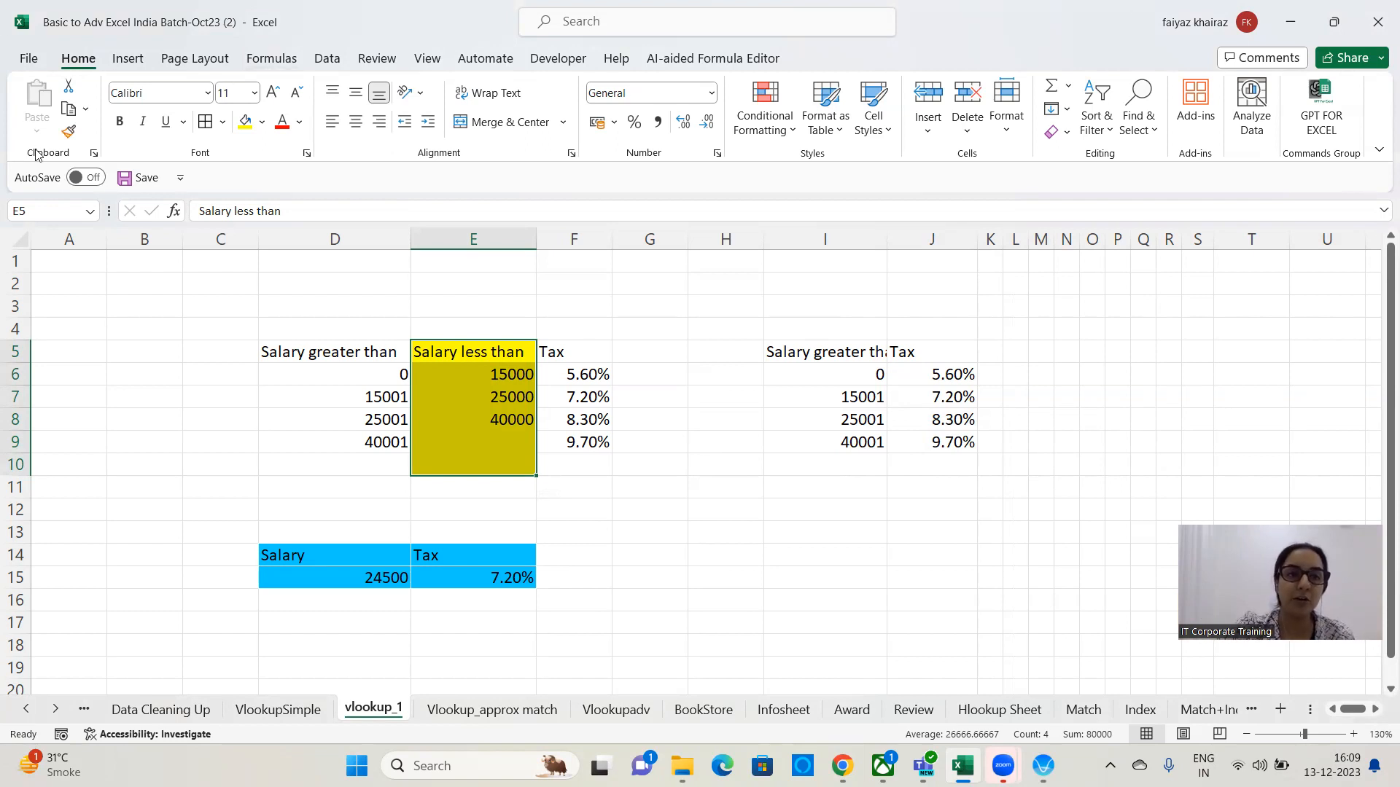
left_click(128, 58)
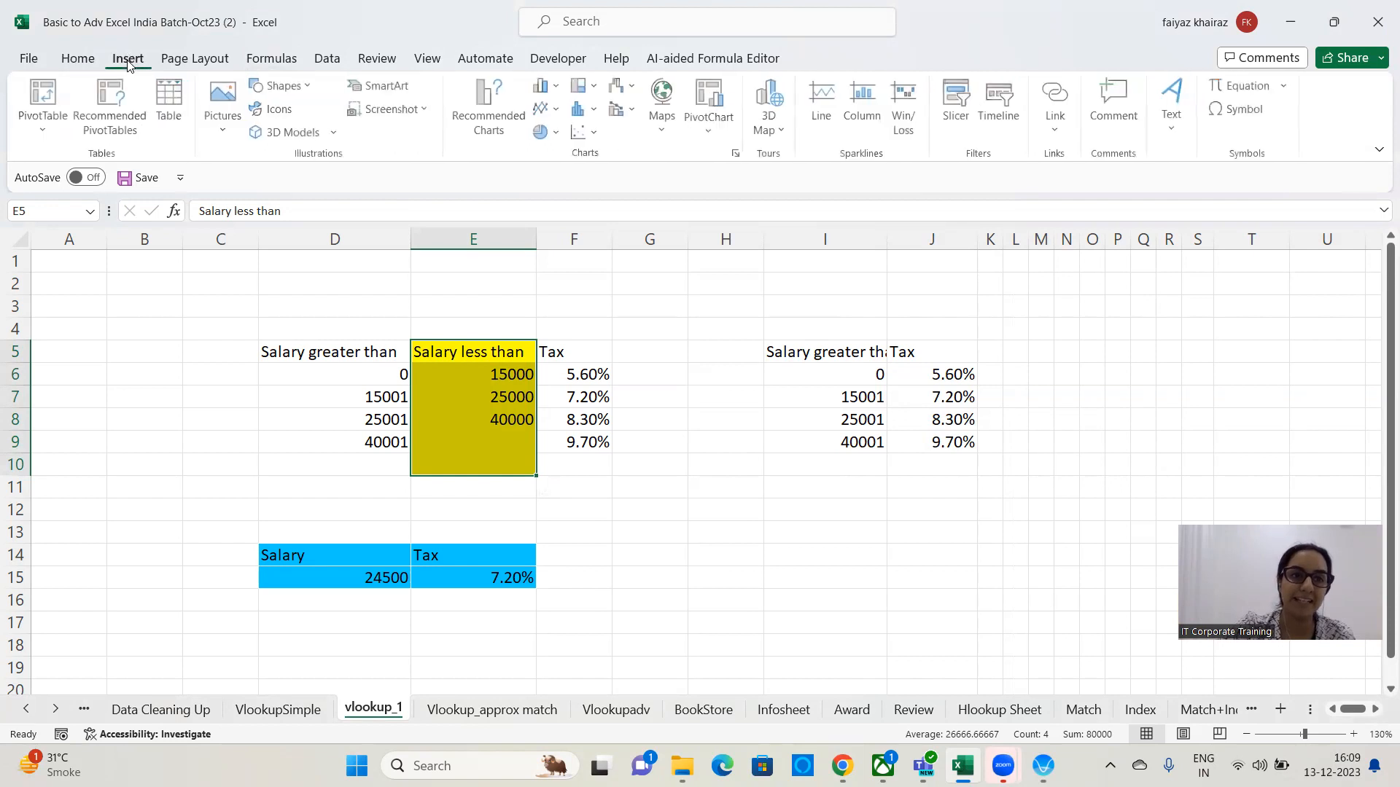
left_click(283, 85)
left_click(449, 206)
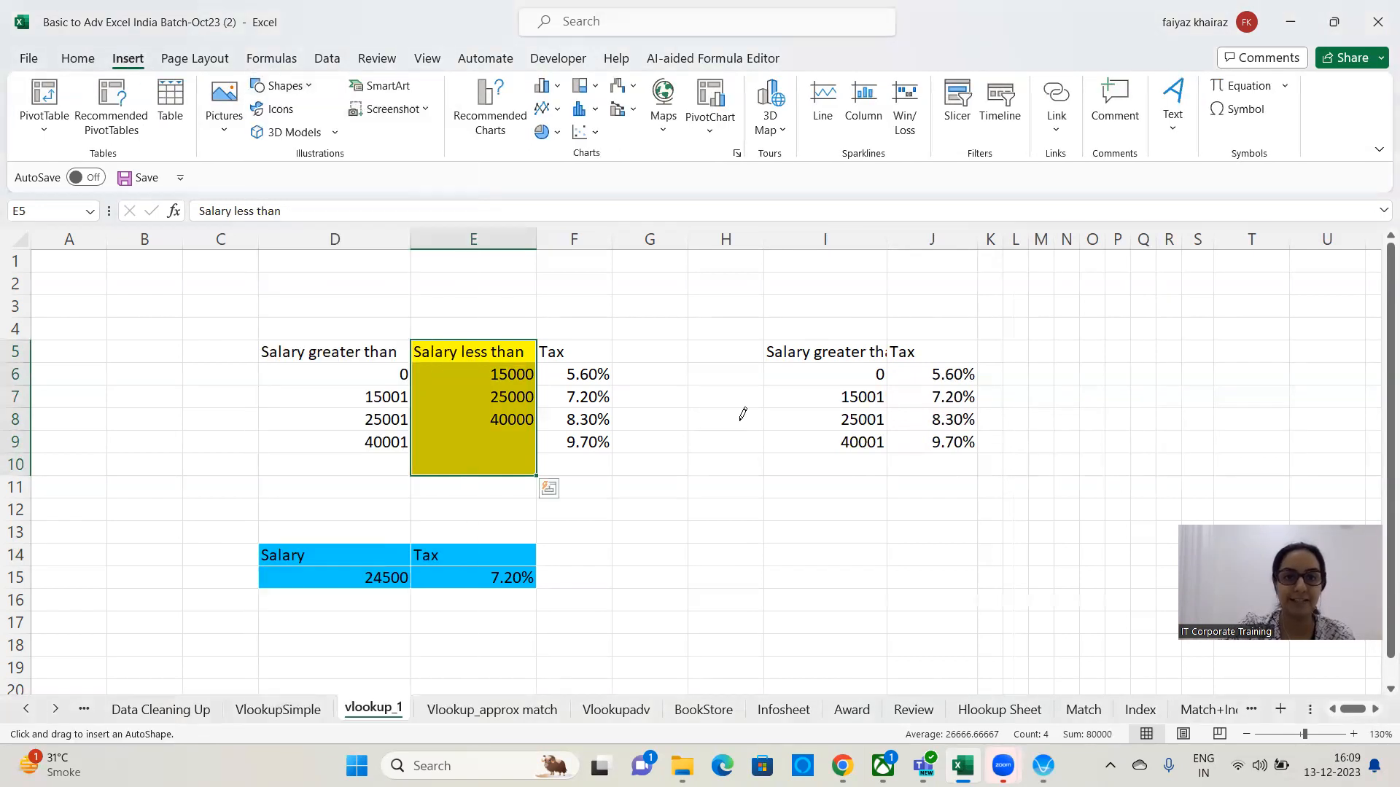
mouse_move(801, 368)
left_mouse_down()
mouse_move(777, 388)
mouse_move(806, 397)
mouse_move(774, 407)
mouse_move(810, 421)
mouse_move(782, 437)
mouse_move(804, 446)
left_mouse_up()
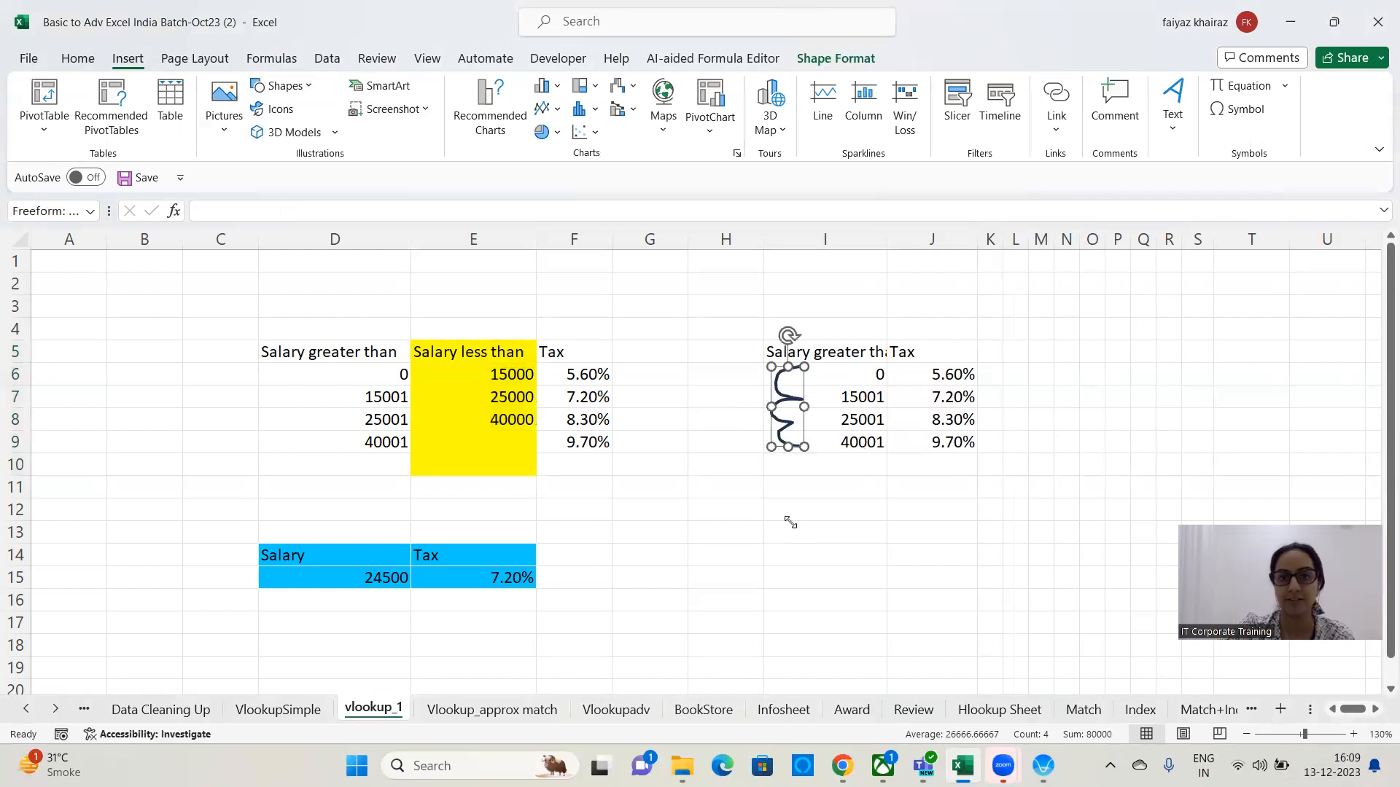
left_click(819, 561)
left_click(922, 517)
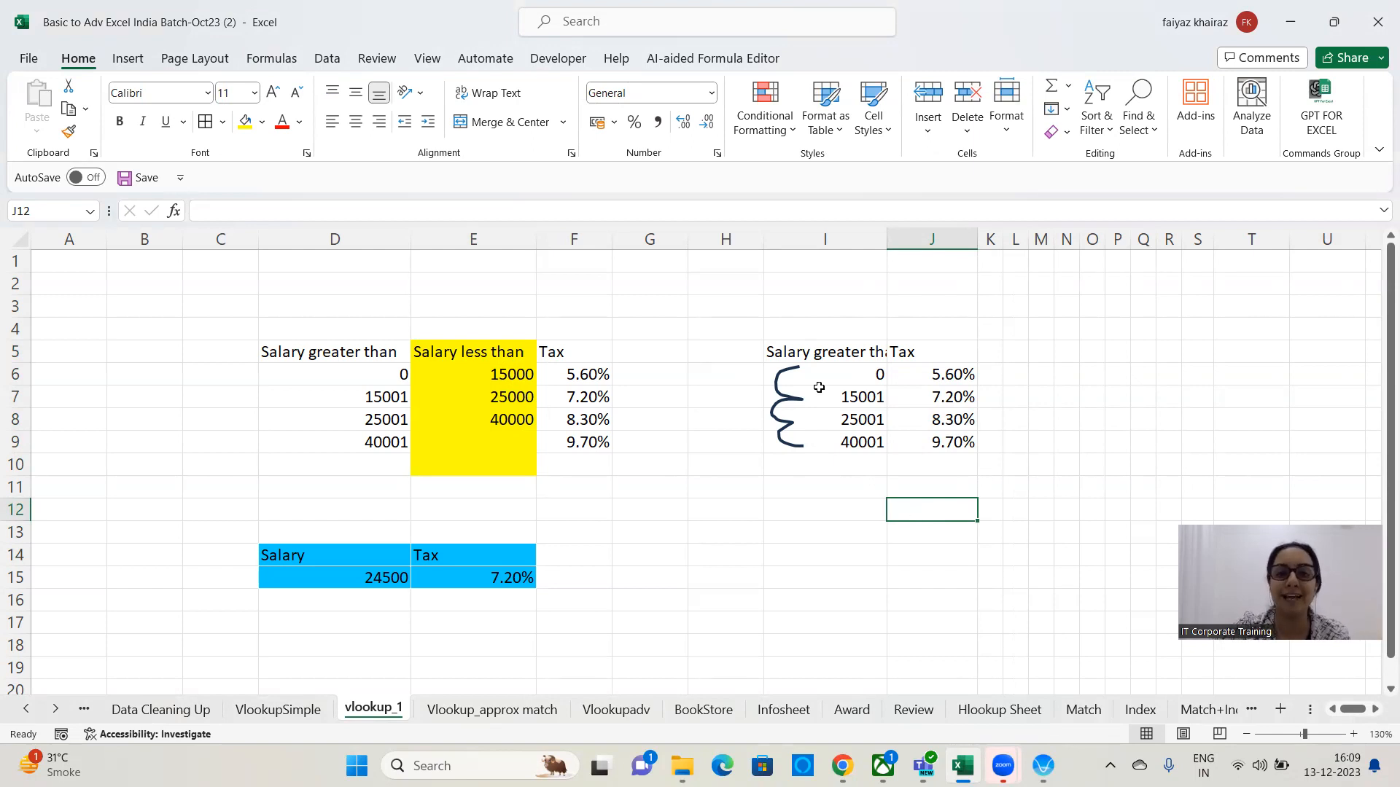
Examine the lower-limit values, the salary cell and the matching tax row in the slab tables.
left_click_drag(849, 378, 852, 445)
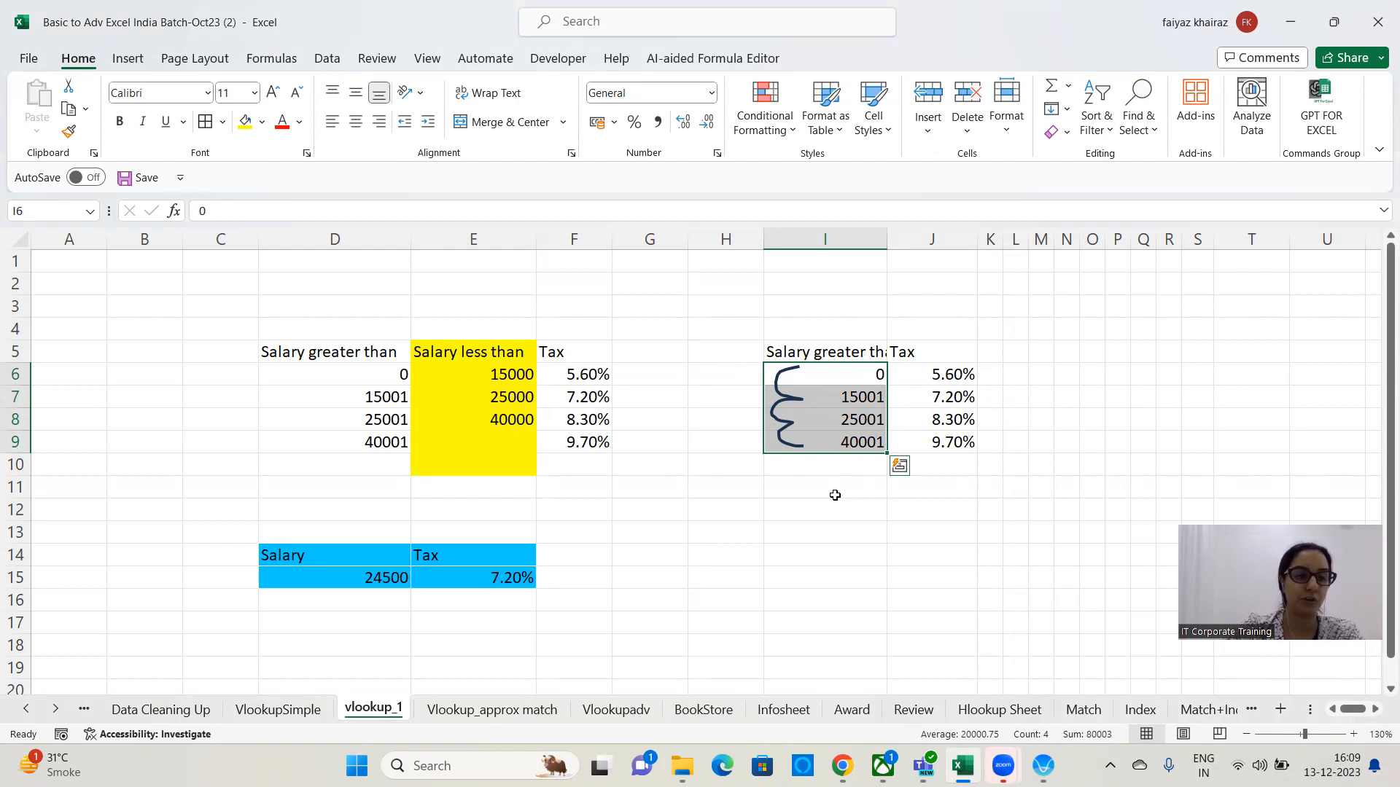
left_click(575, 577)
left_click(651, 576)
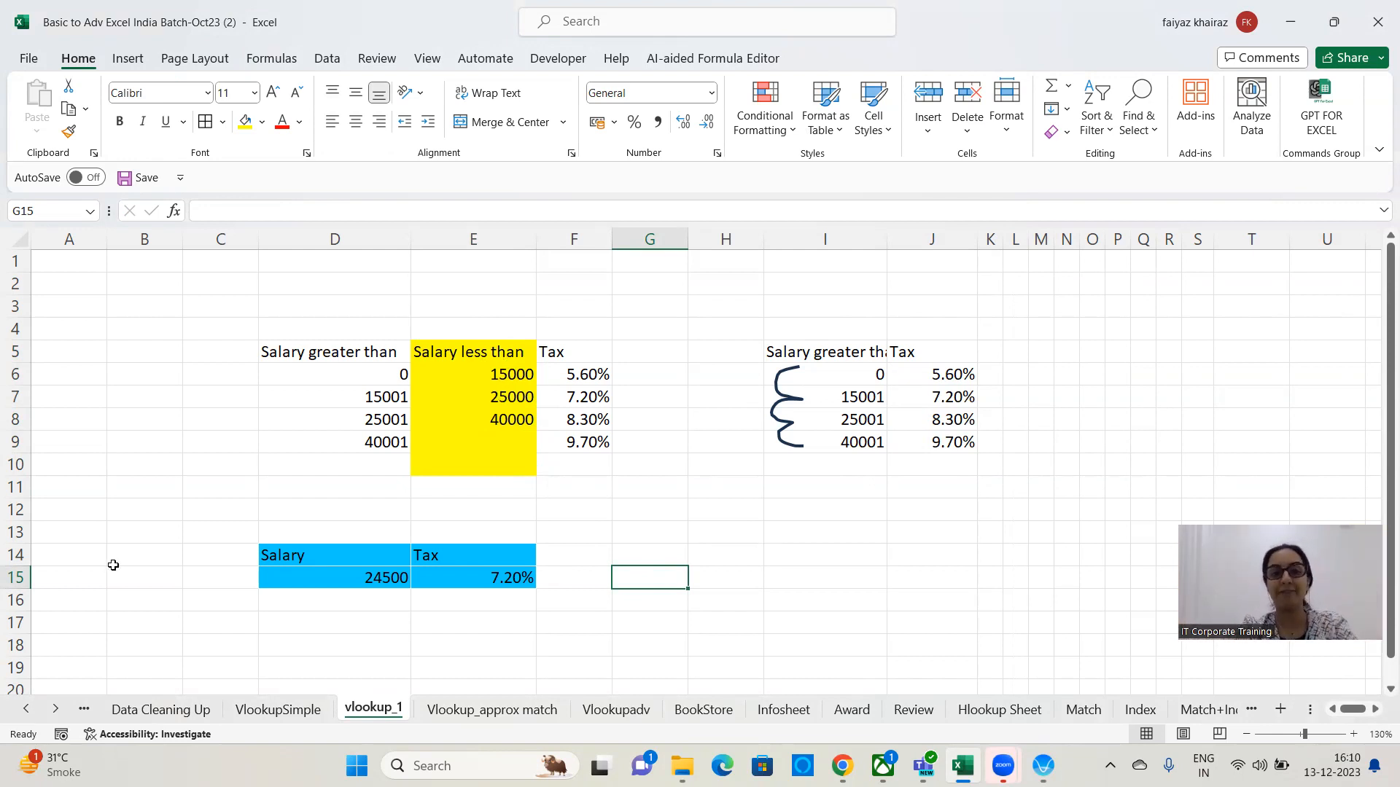
key("Left")
key("Left")
key("Left")
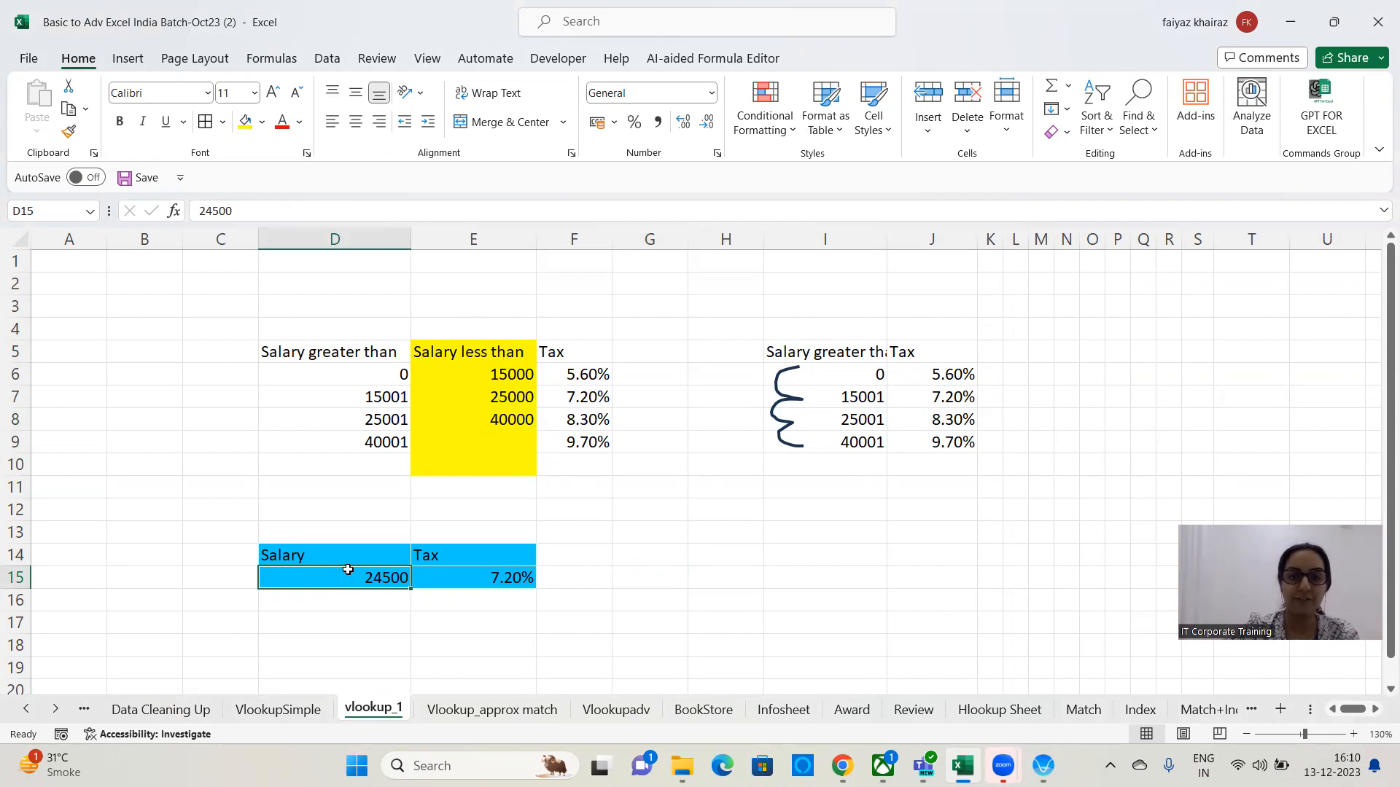
left_click(343, 405)
left_click_drag(343, 405, 583, 400)
left_click(583, 400)
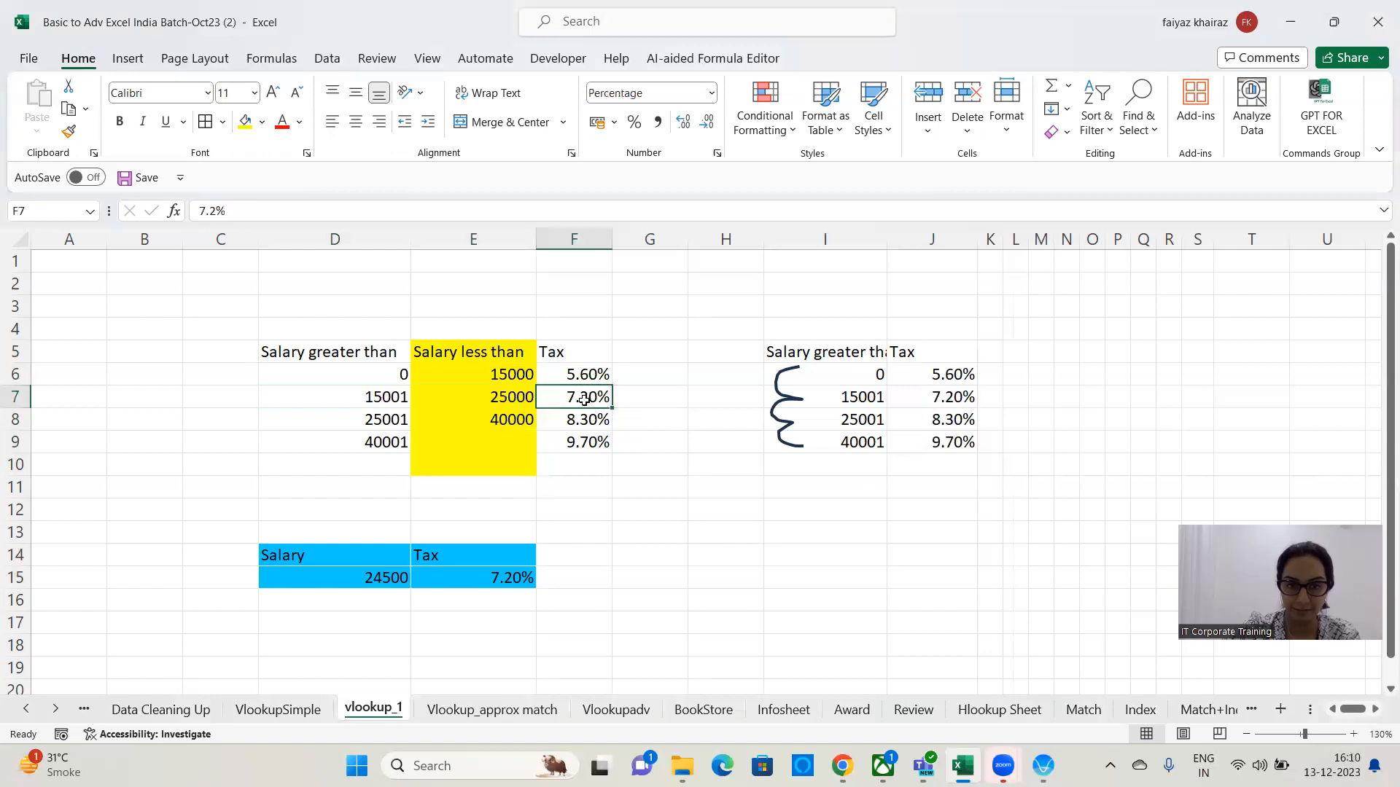
Colour the font of the 15001–25000 slab cells D7:E7 red.
left_click(363, 402)
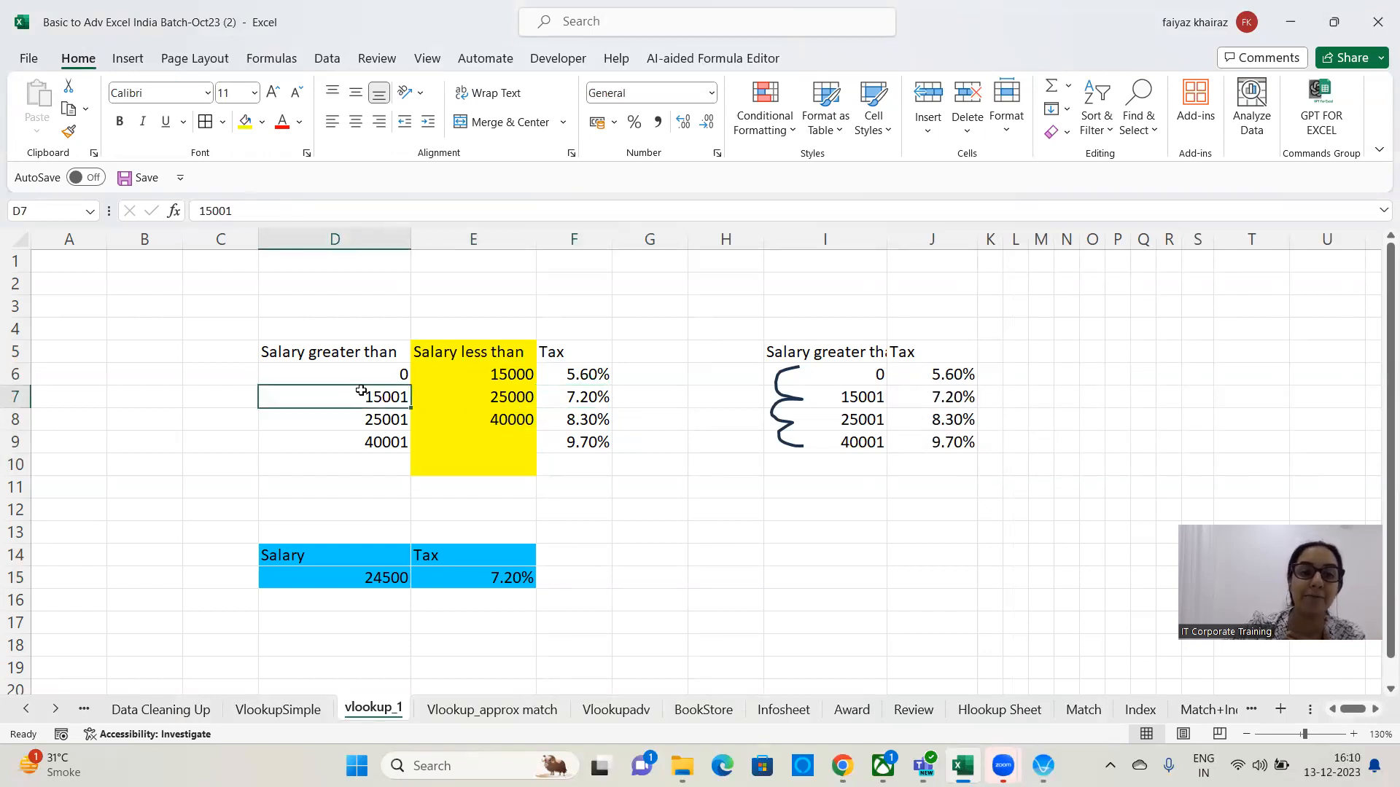
left_click_drag(344, 394, 474, 394)
left_click(283, 123)
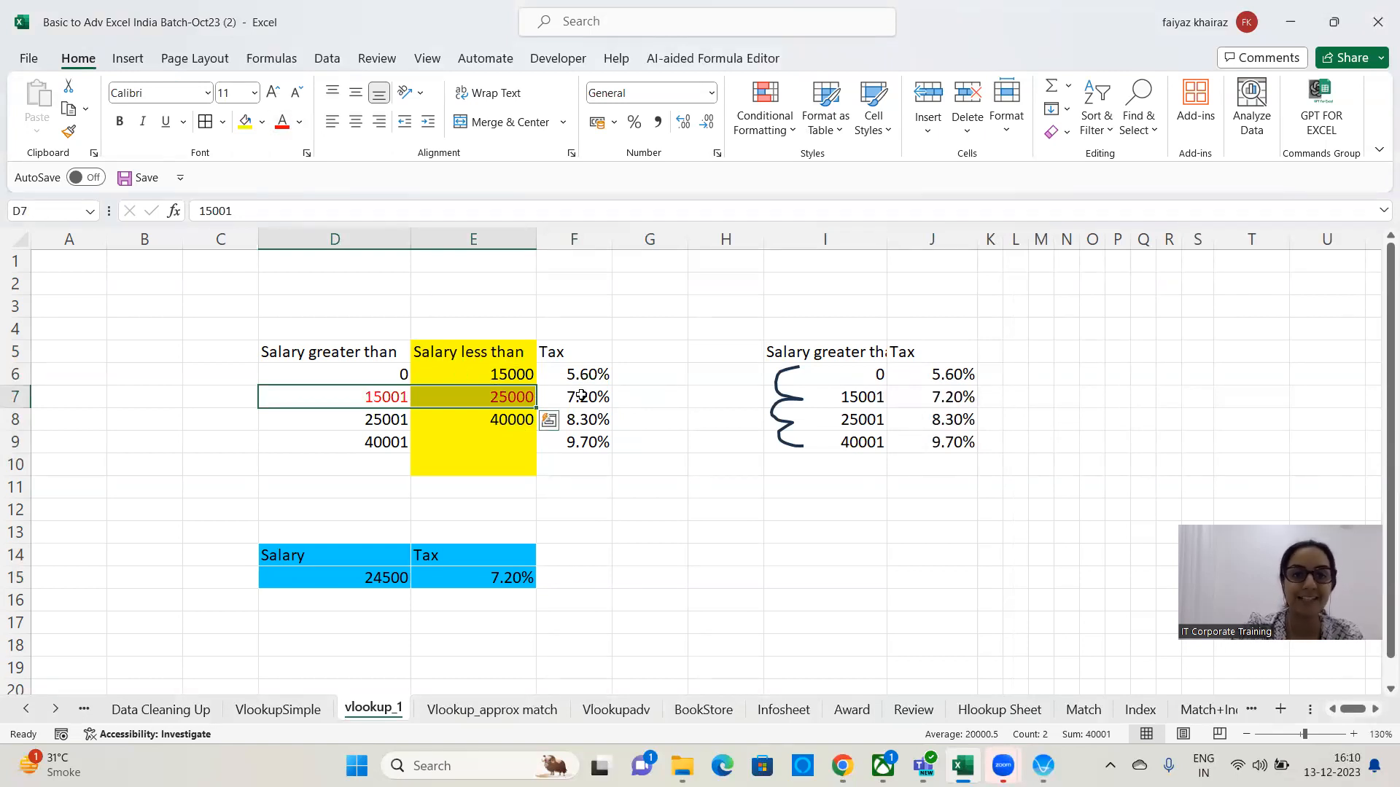
Highlight I7 (15001) in the copied table with yellow fill and red font.
left_click(858, 401)
left_click(245, 121)
left_click(283, 122)
left_click(849, 513)
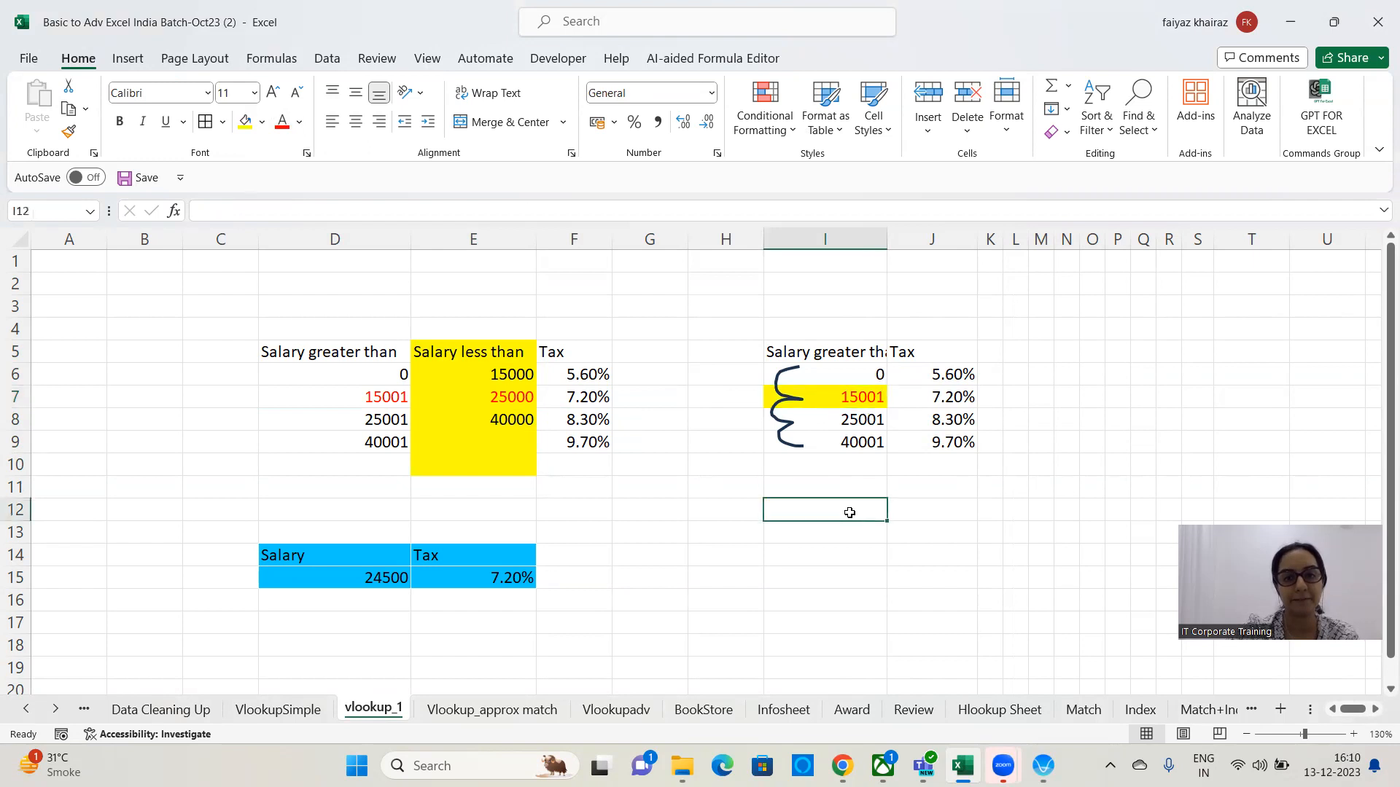
Fill cell G15 next to the salary and tax row with yellow.
left_click(686, 571)
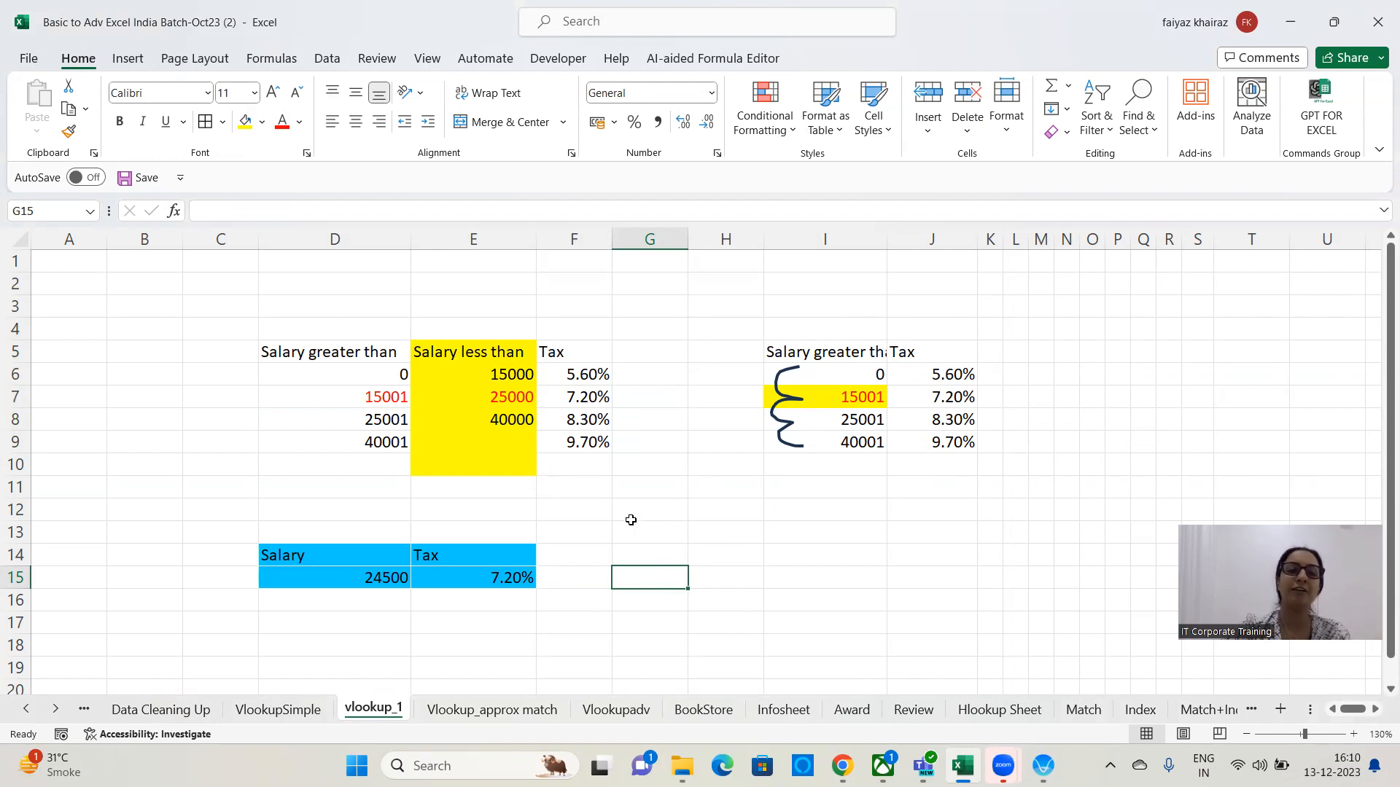
left_click(342, 570)
left_click(635, 576)
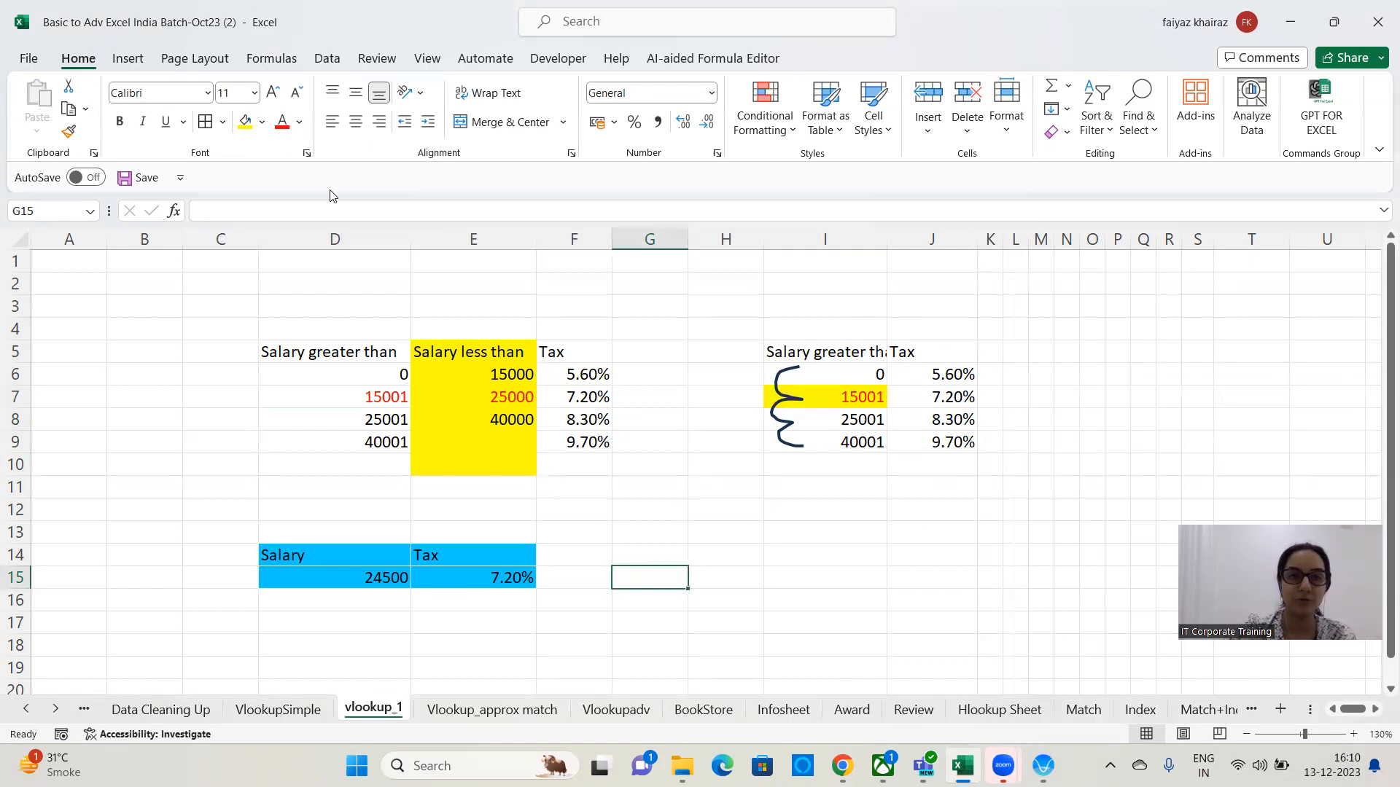
left_click(245, 121)
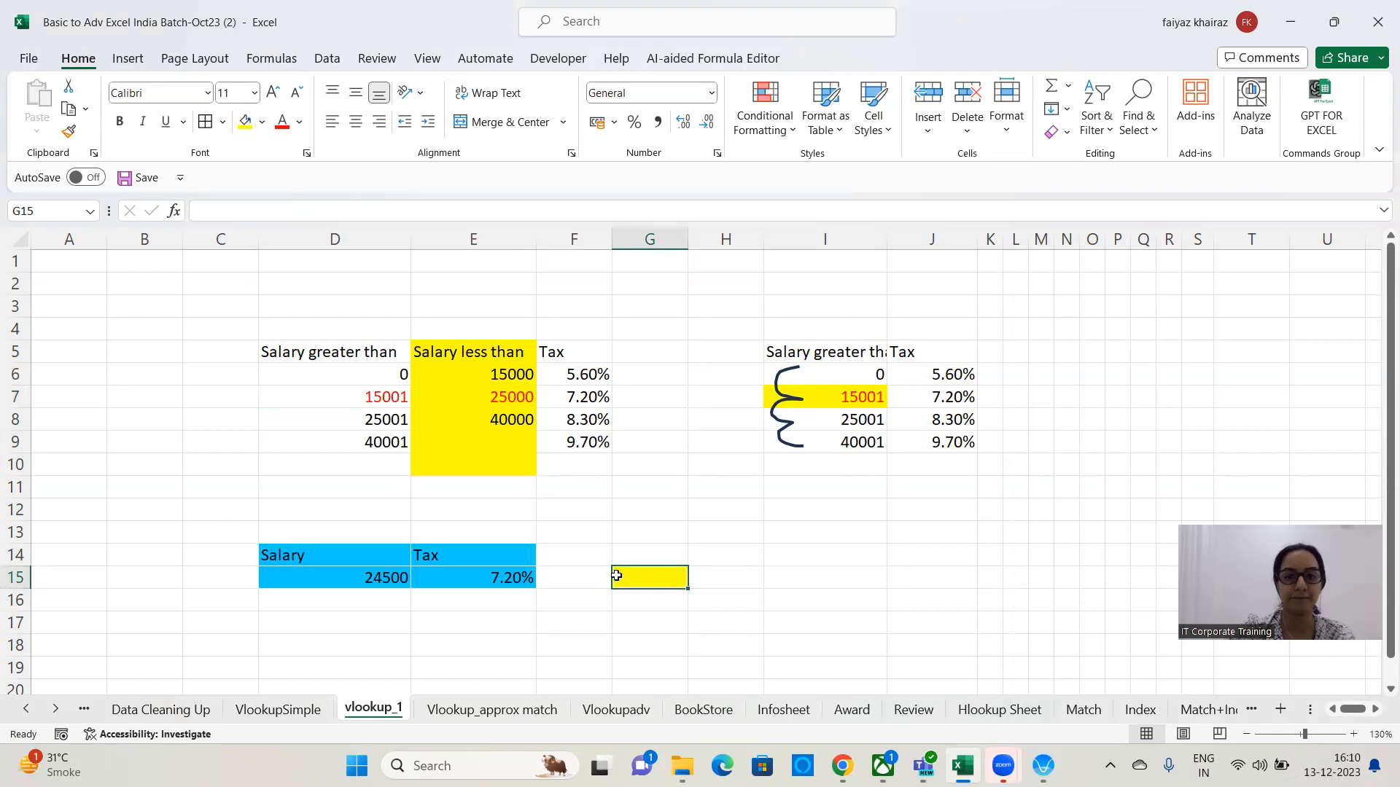
Enter =vlookup(D15,I5:J10,2,1) in G15 to look up the salary's tax with approximate match.
type("=")
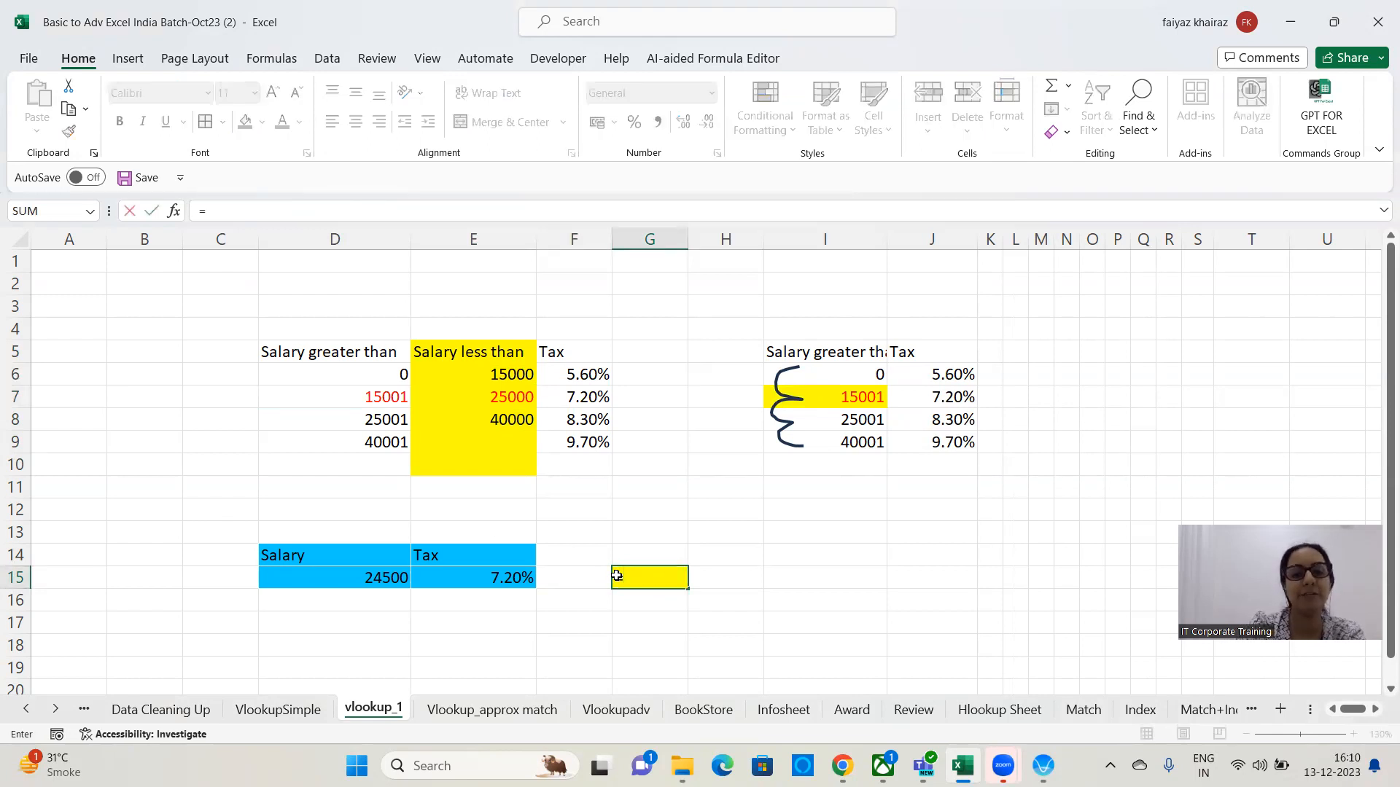
type("vlookup")
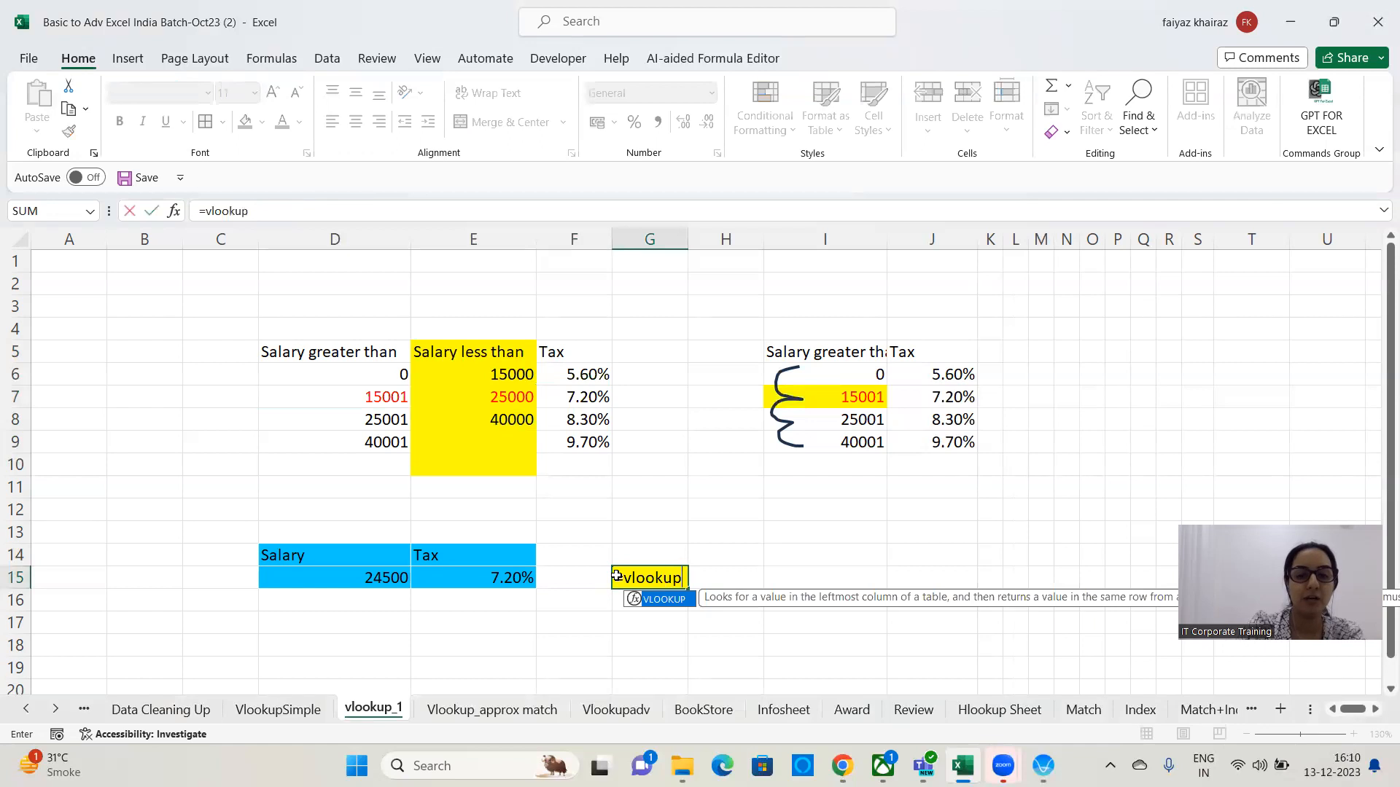
type("(")
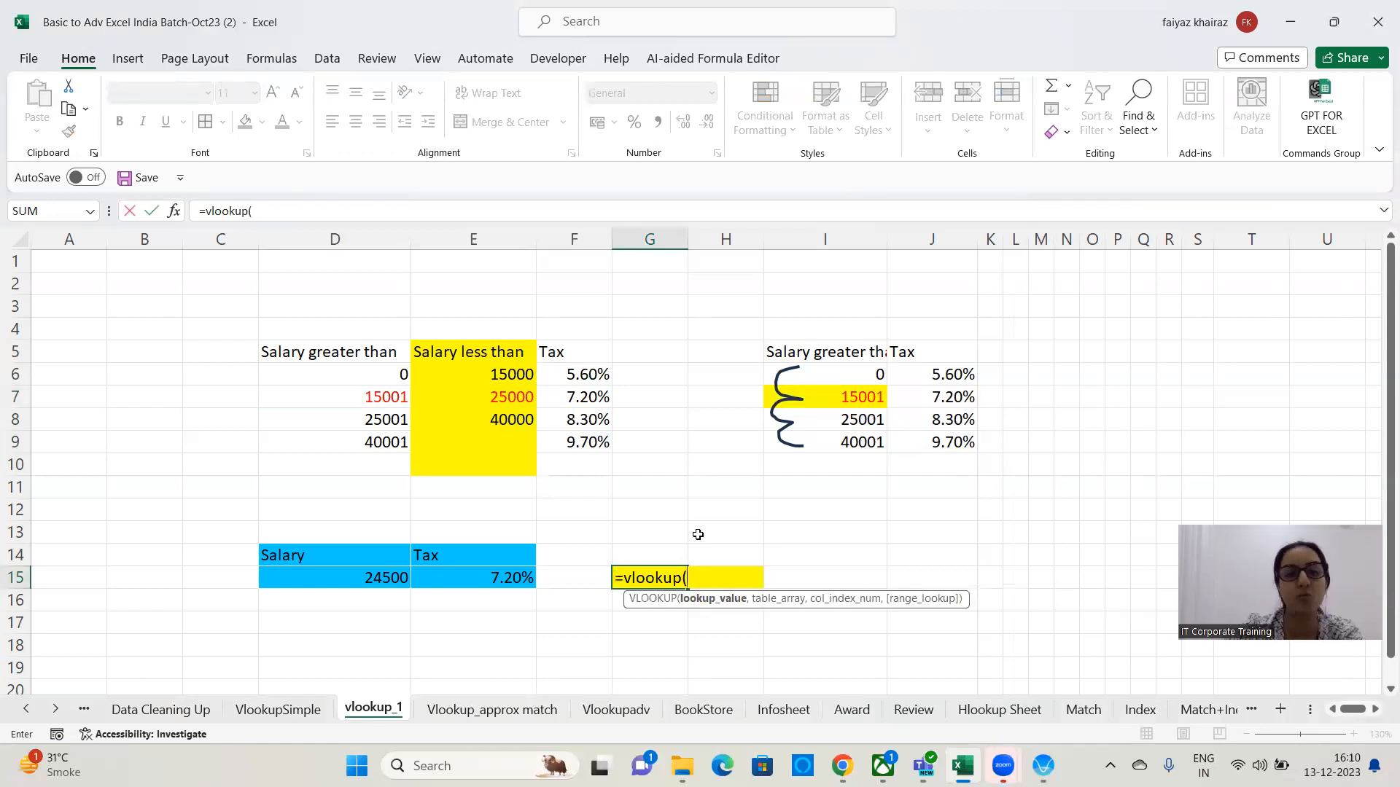
left_click(340, 577)
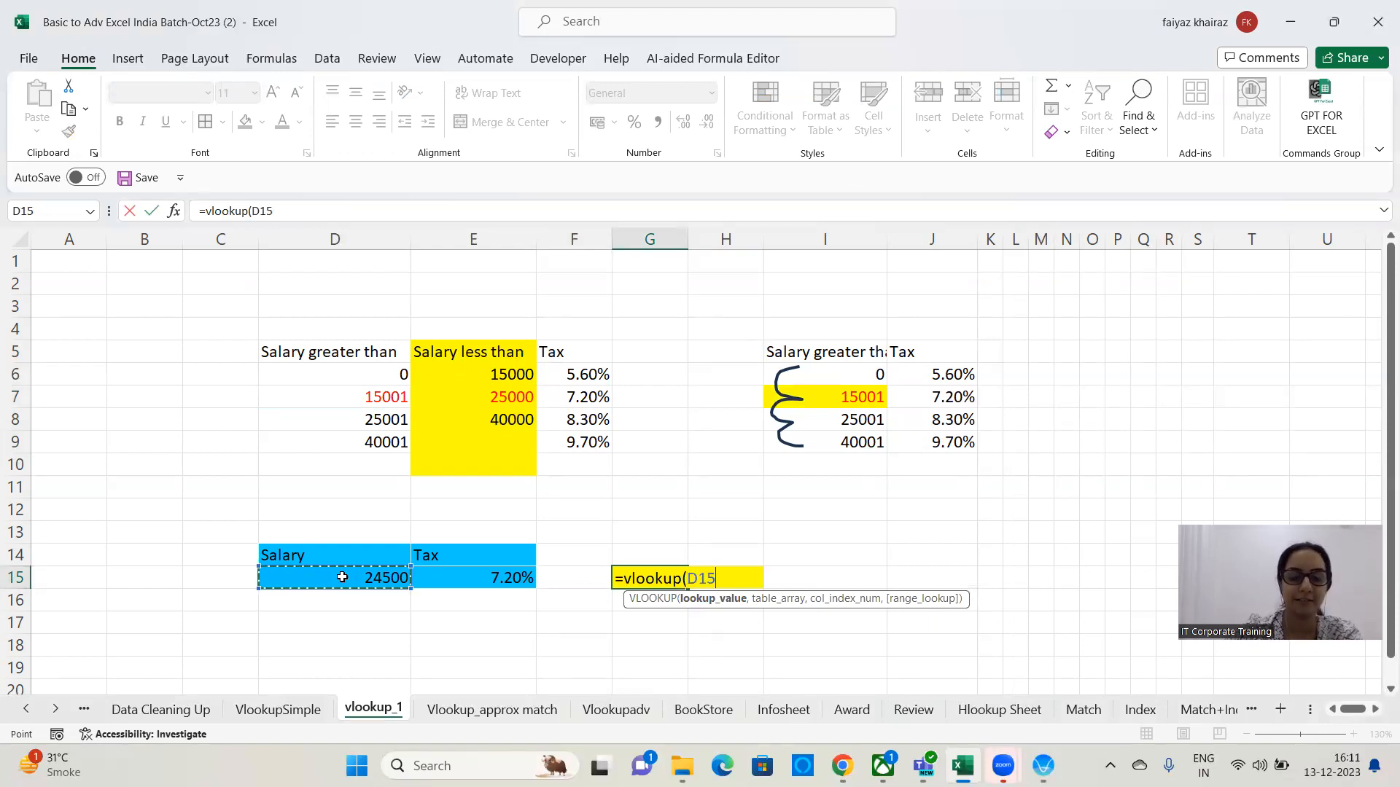
type(",")
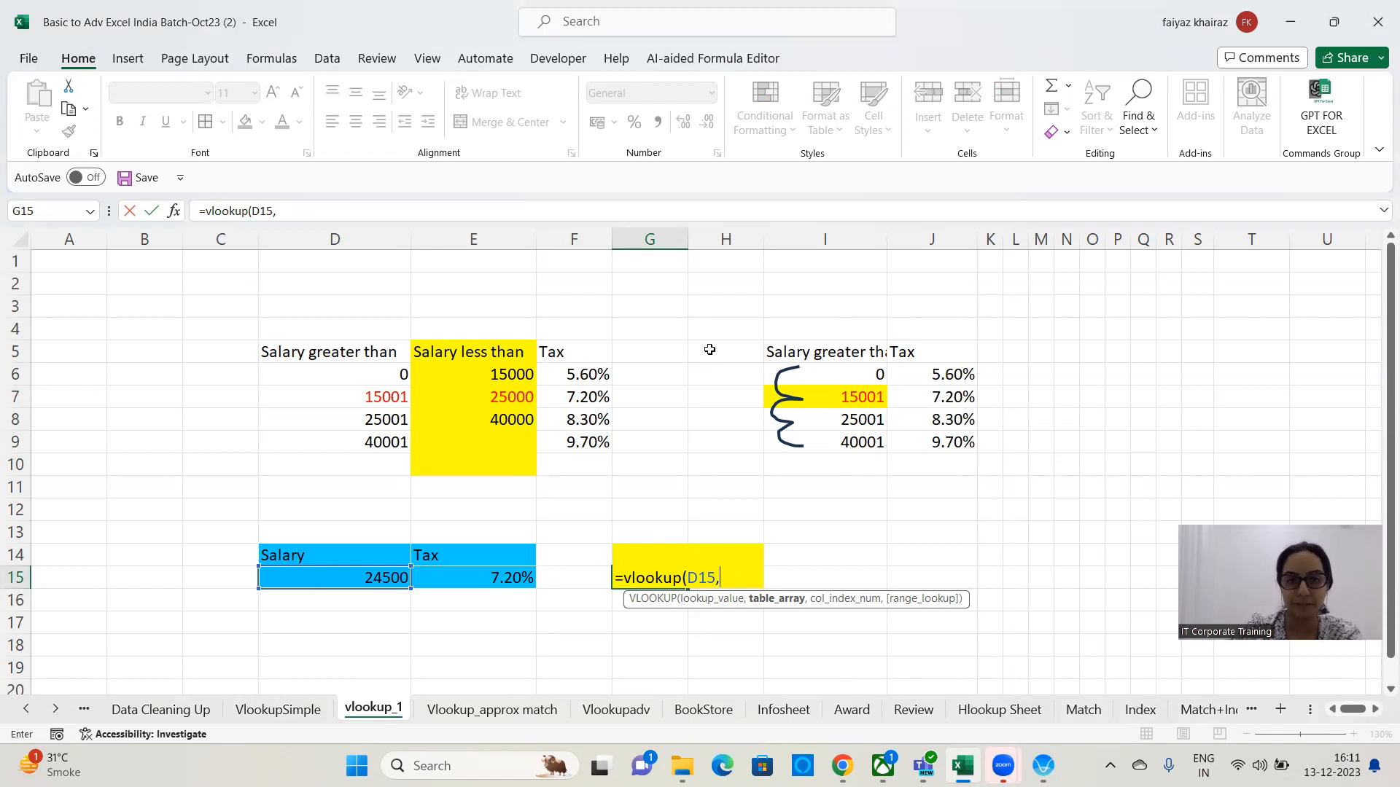
left_click_drag(858, 353, 954, 454)
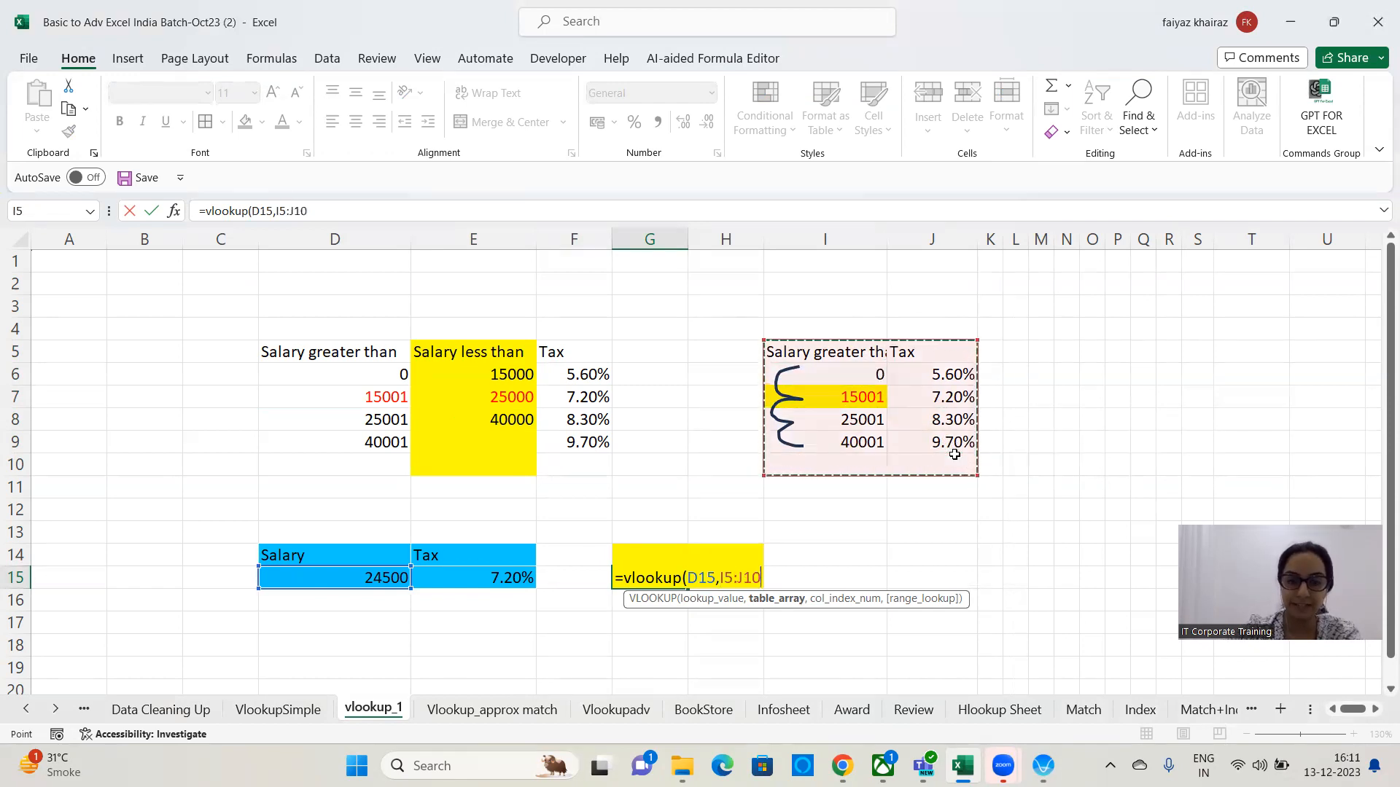
type(",")
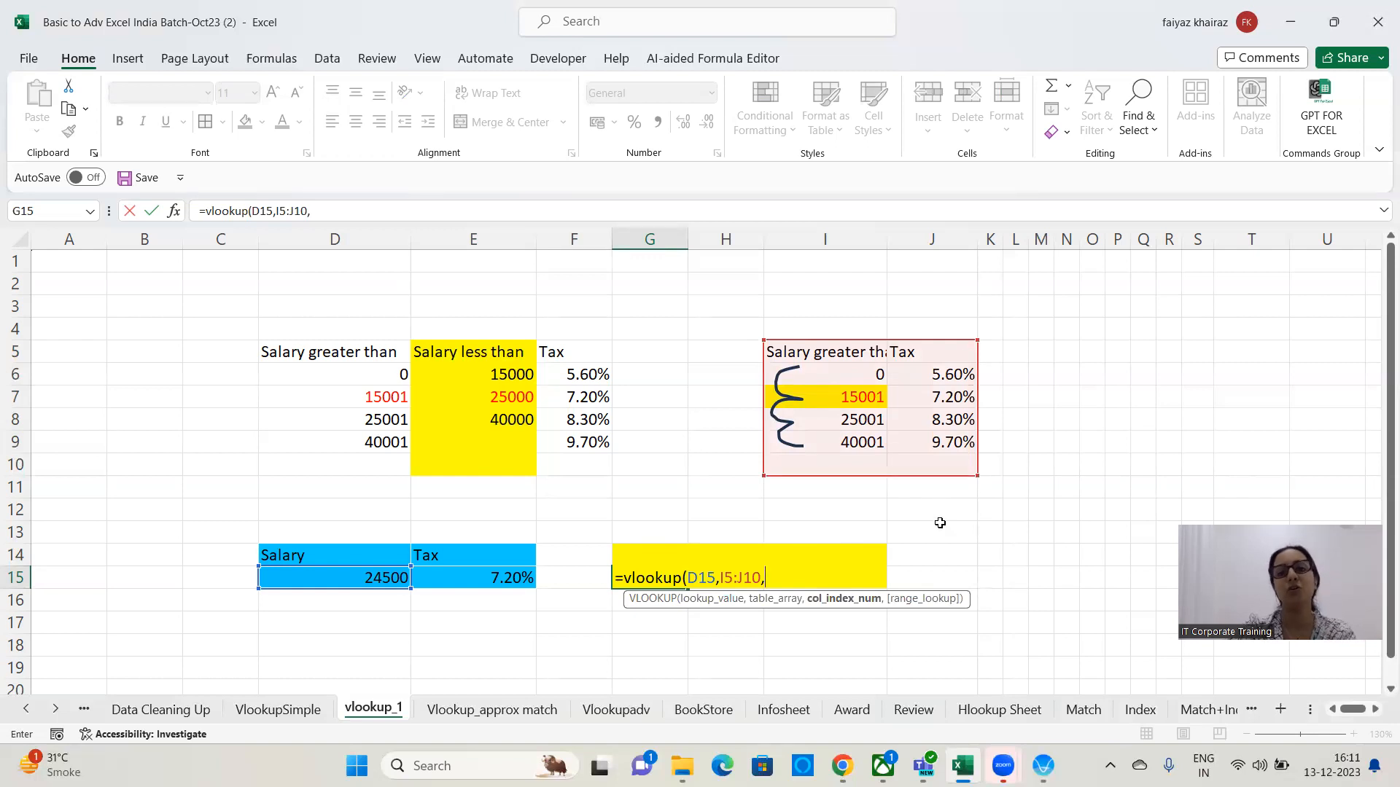
type("2,")
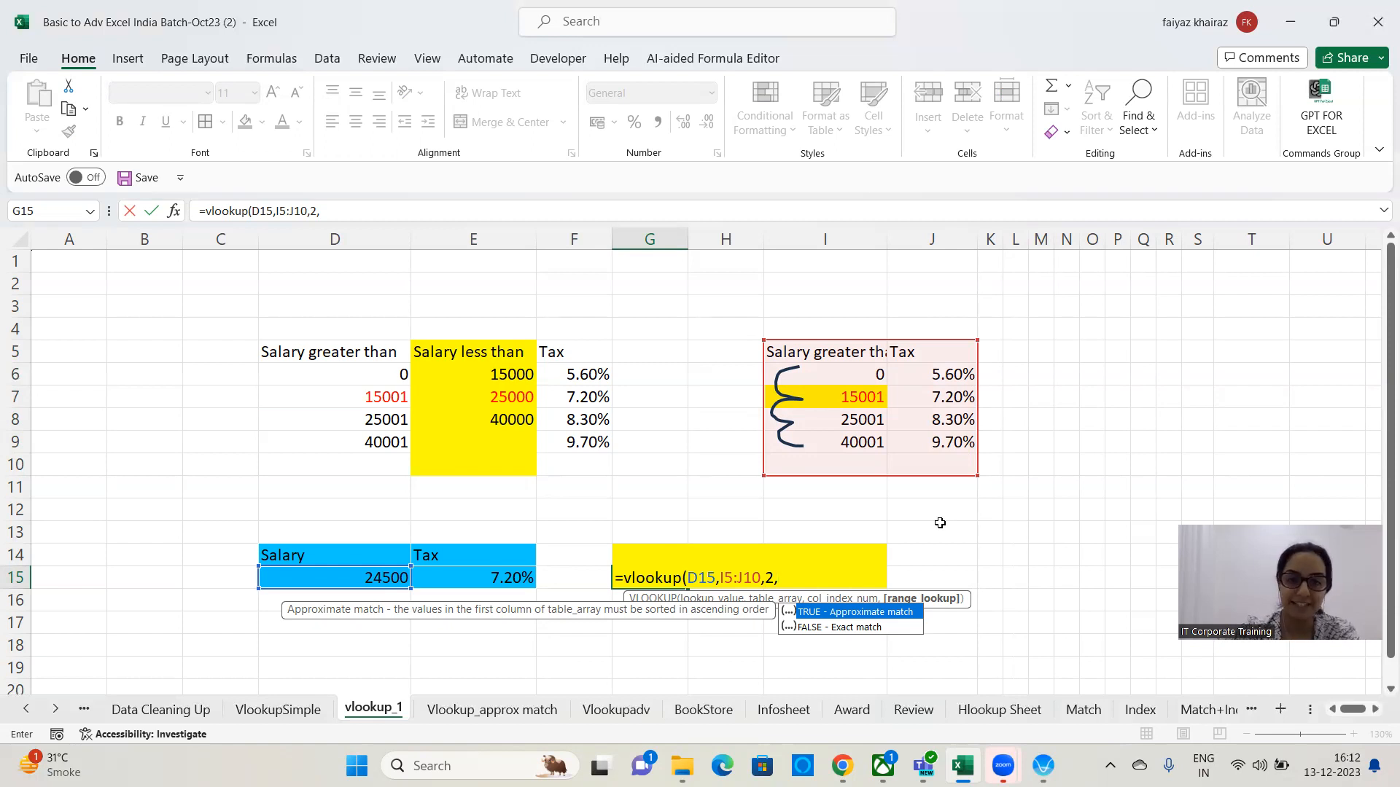
type("1")
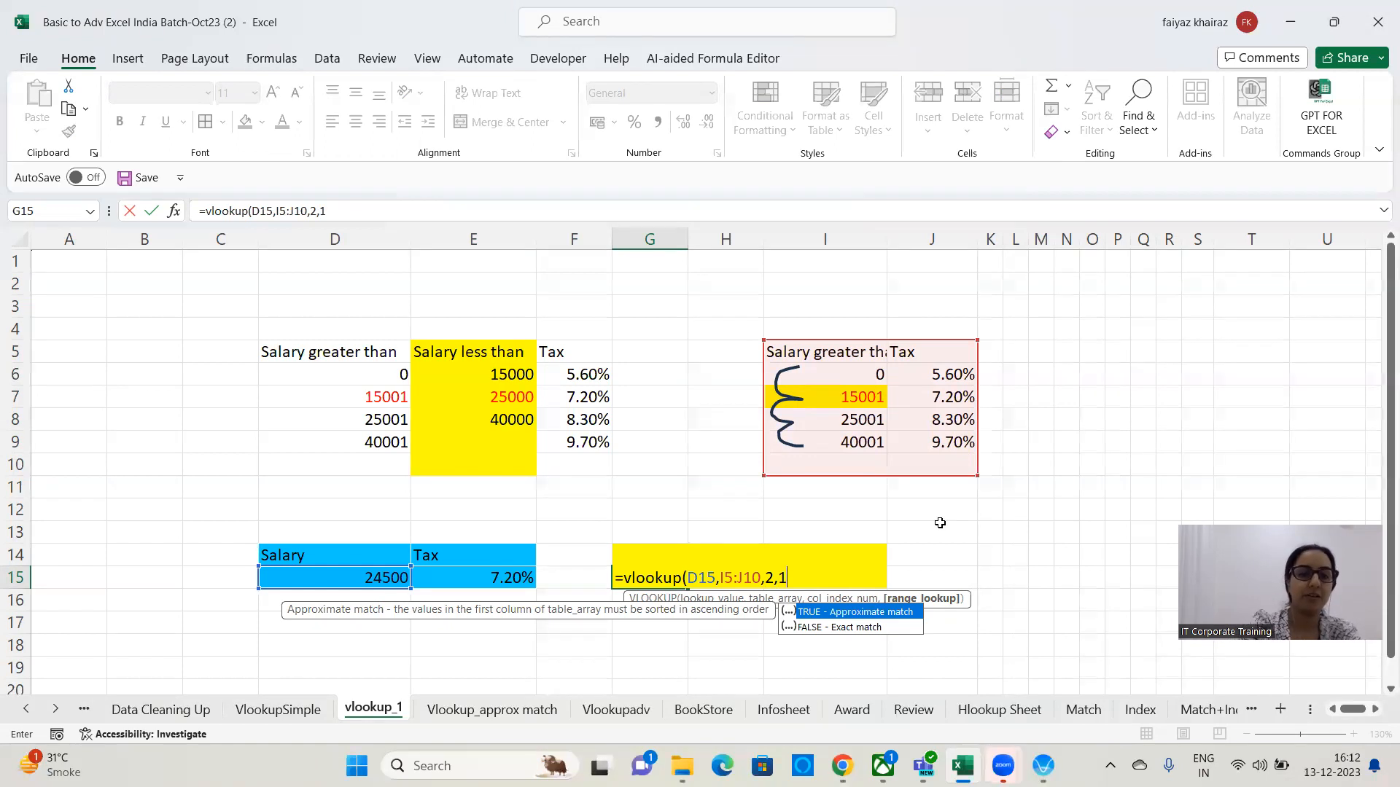
type(")")
key("Return")
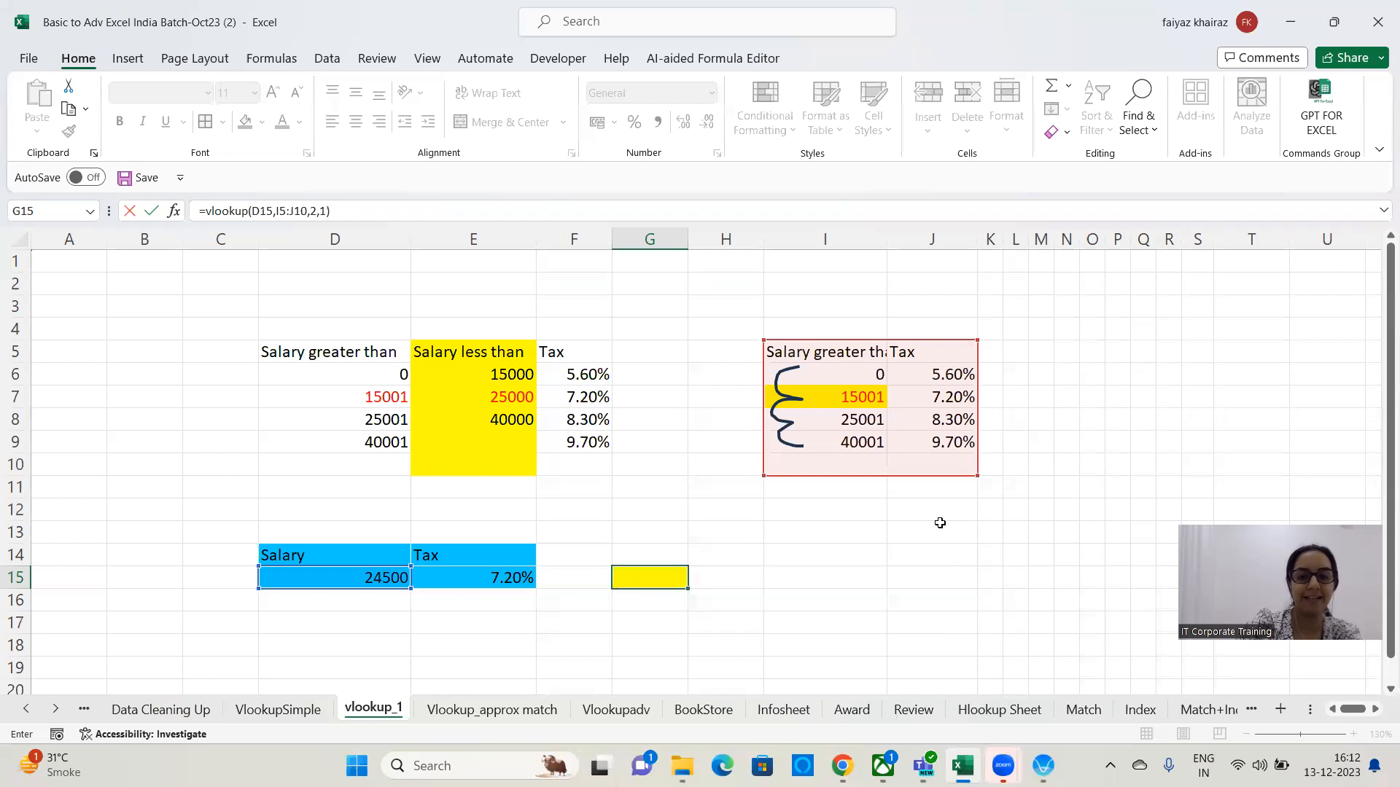
Format G15 as a percentage with two decimal places.
left_click(621, 574)
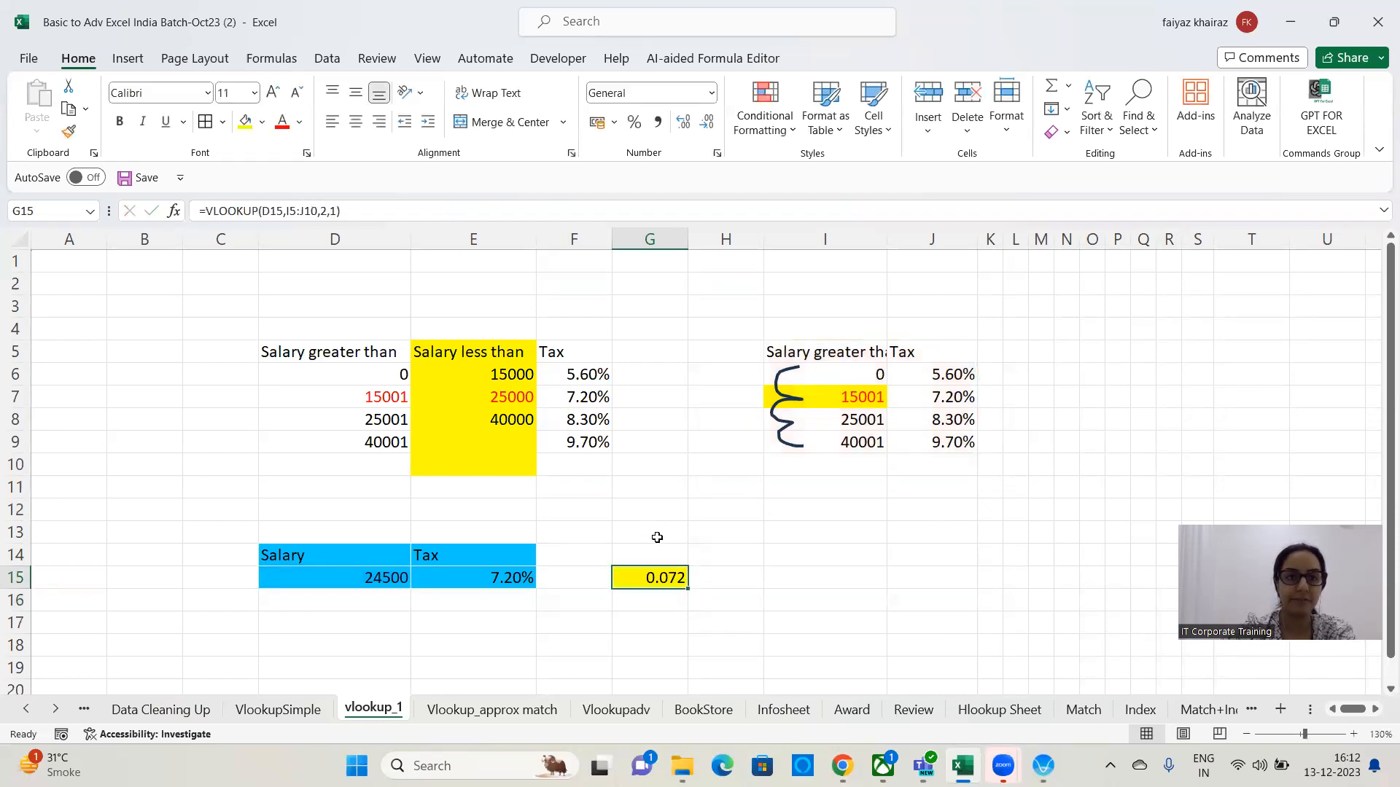
left_click(711, 92)
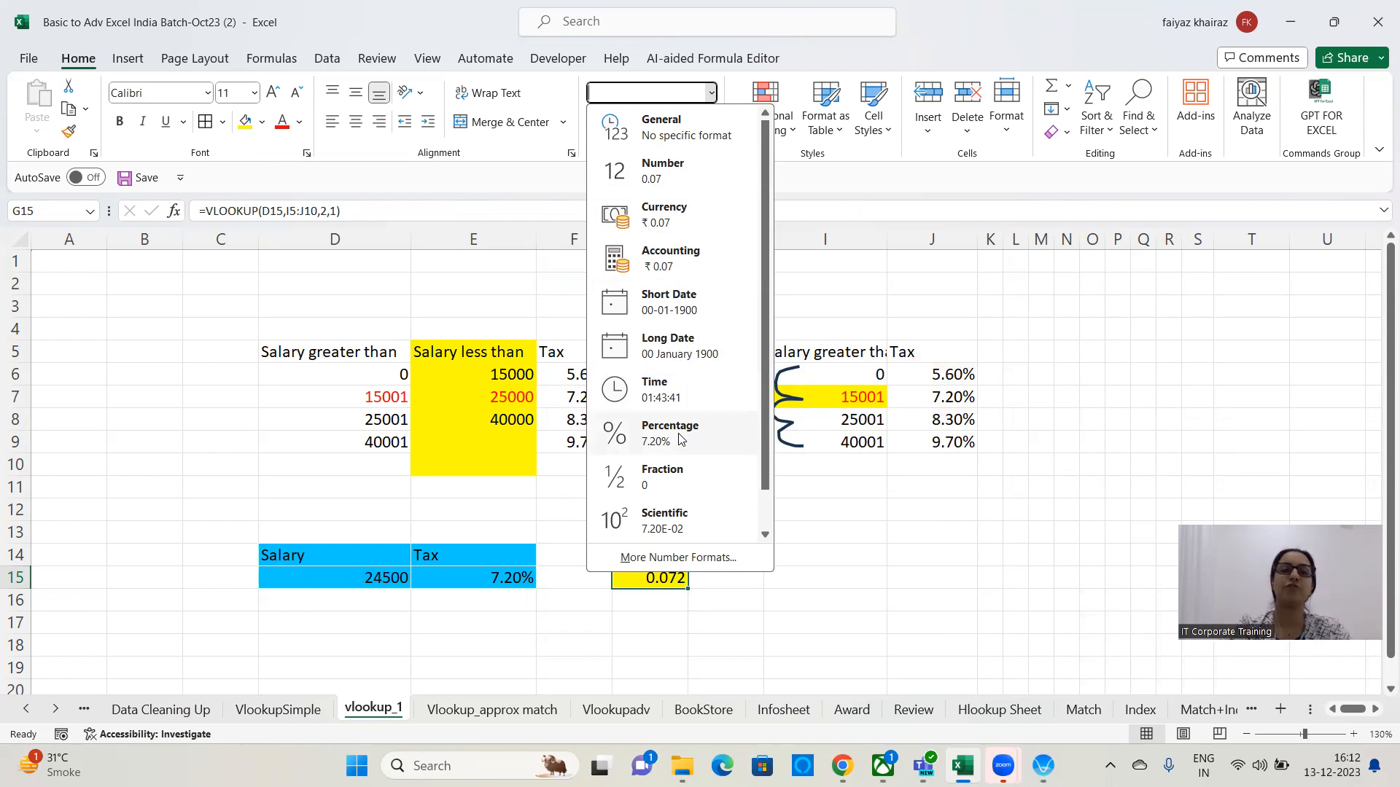
left_click(853, 525)
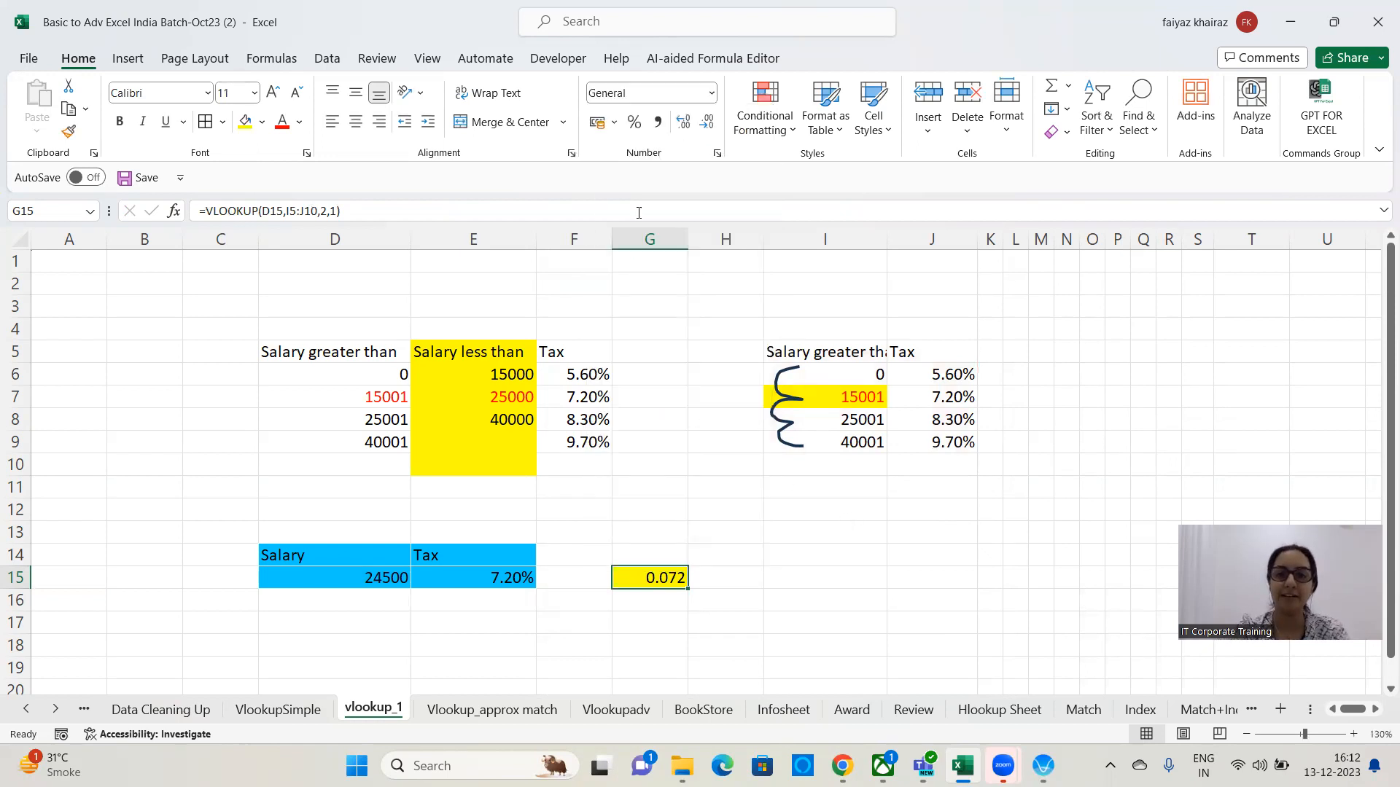
left_click(635, 124)
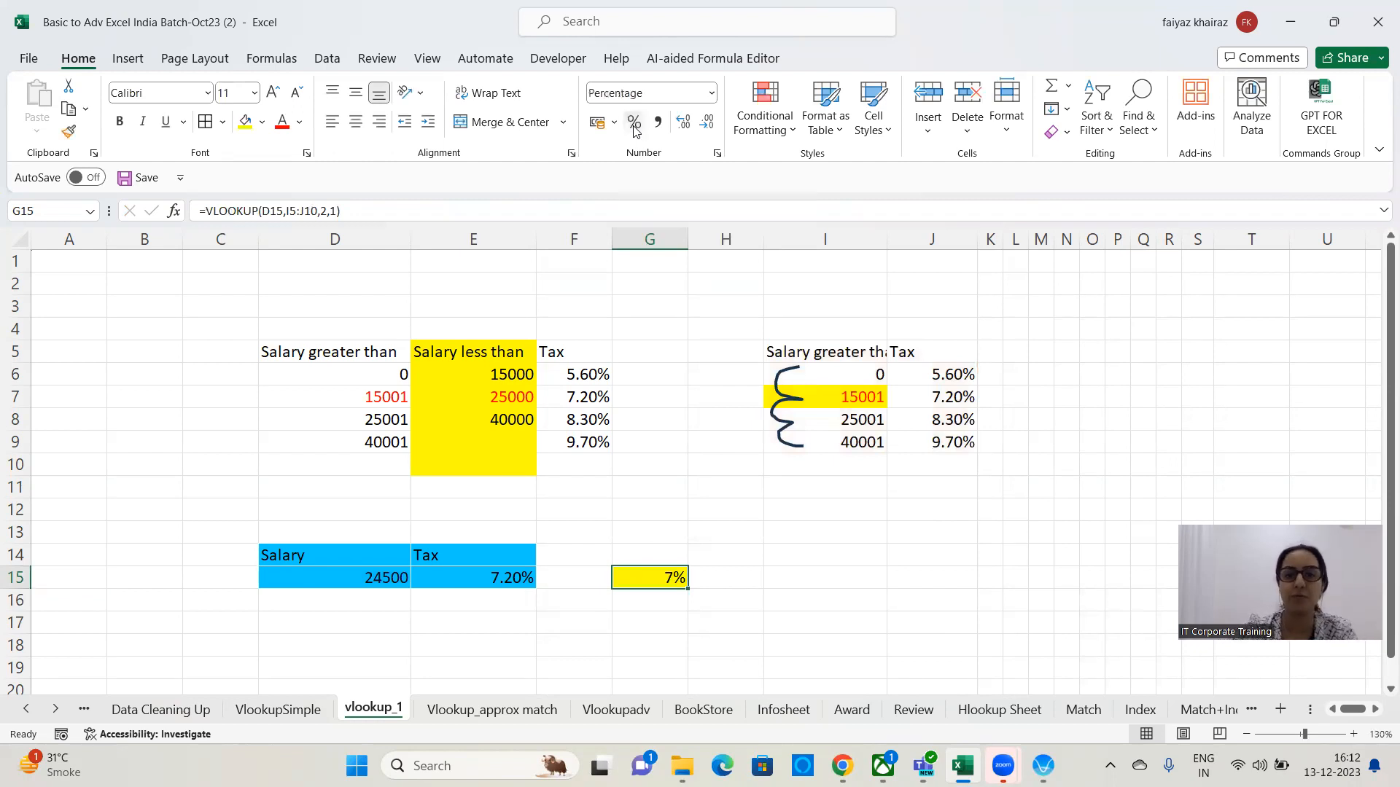
left_click(710, 93)
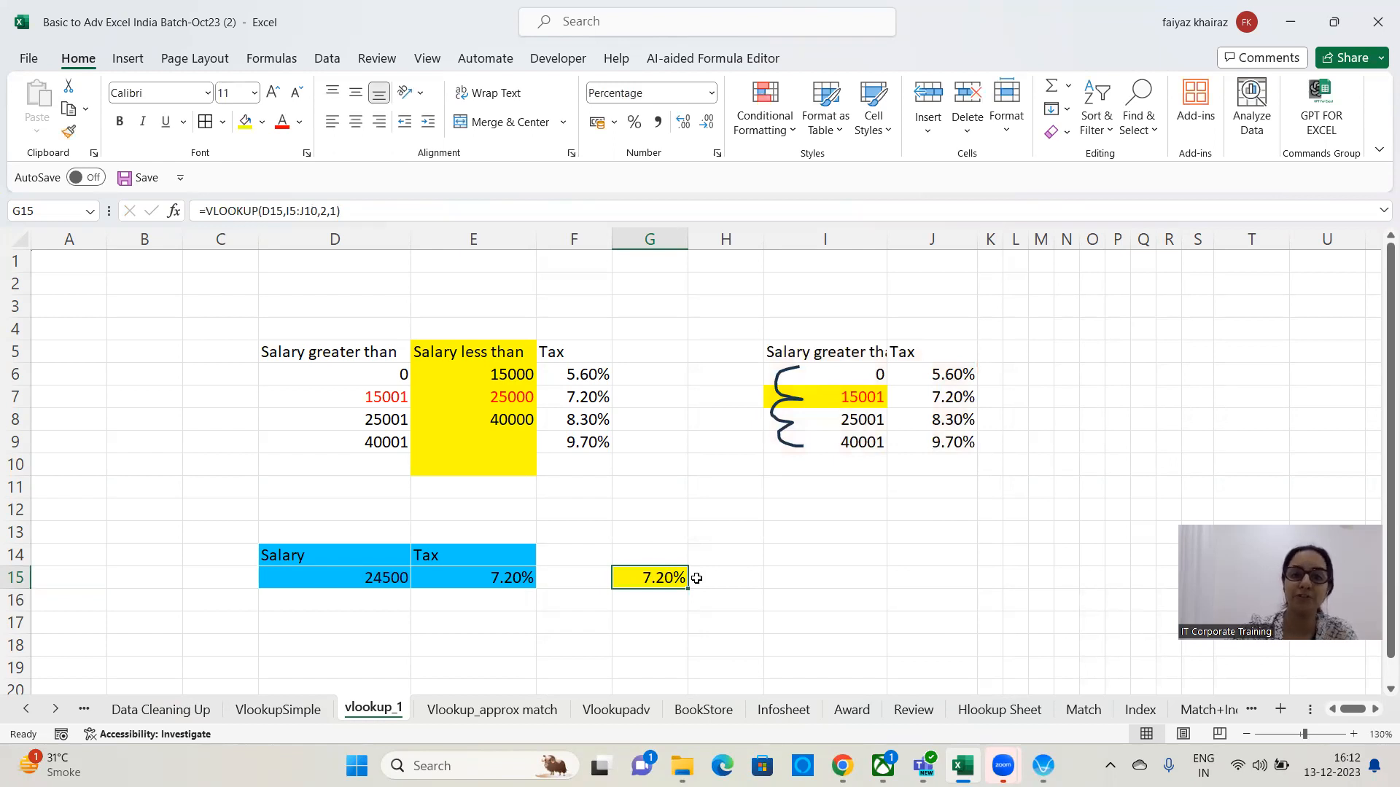
left_click(711, 93)
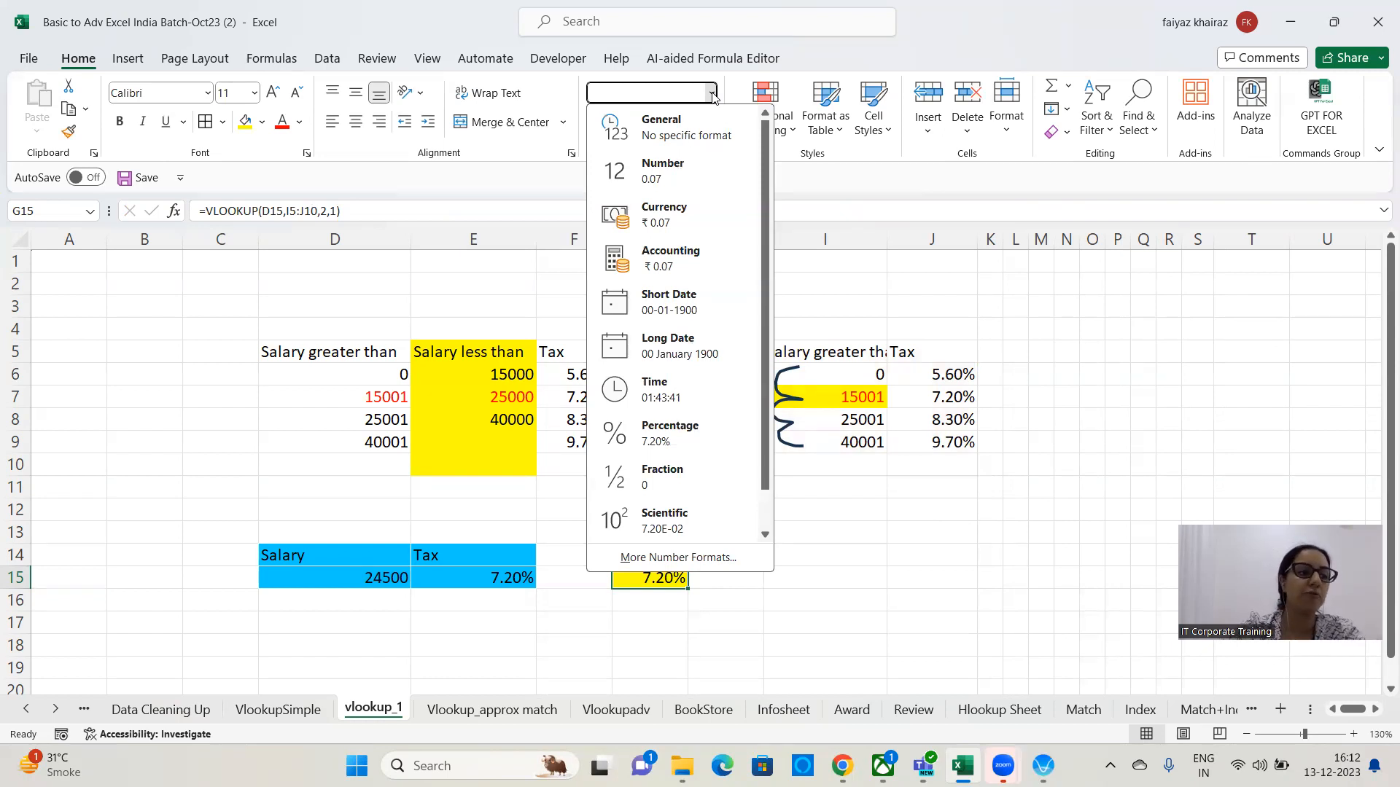
left_click(711, 93)
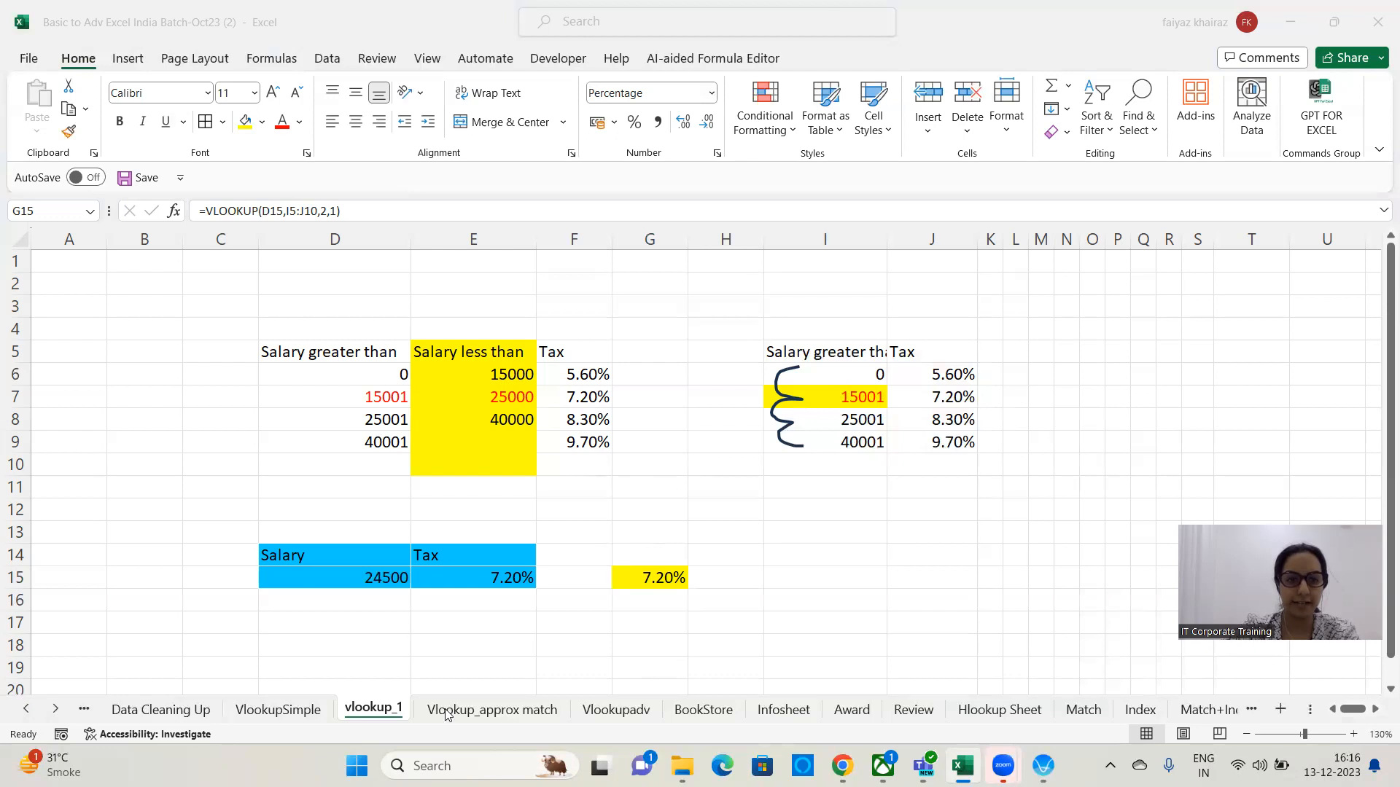
Switch to the Vlookup_approx match sheet.
left_click(508, 712)
left_click(616, 710)
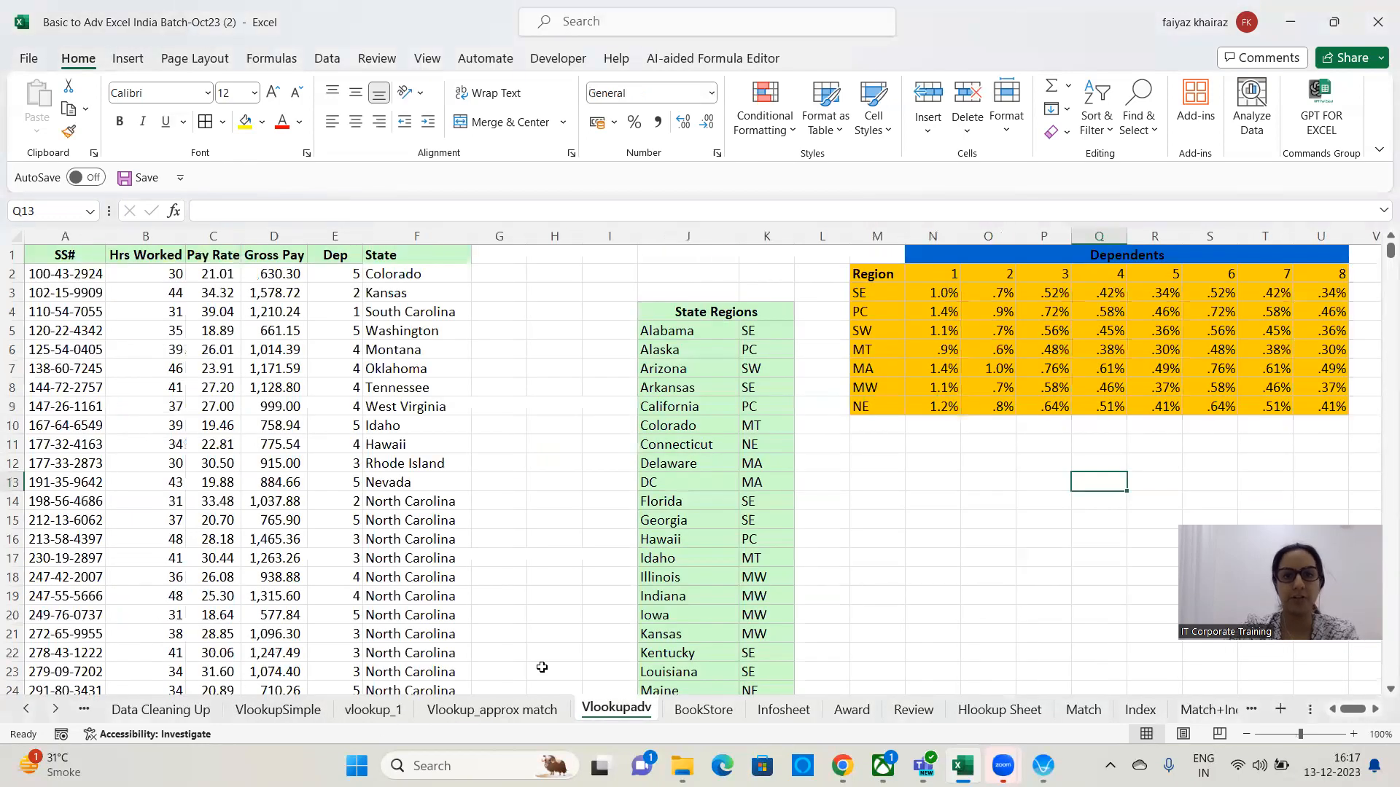
left_click(548, 387)
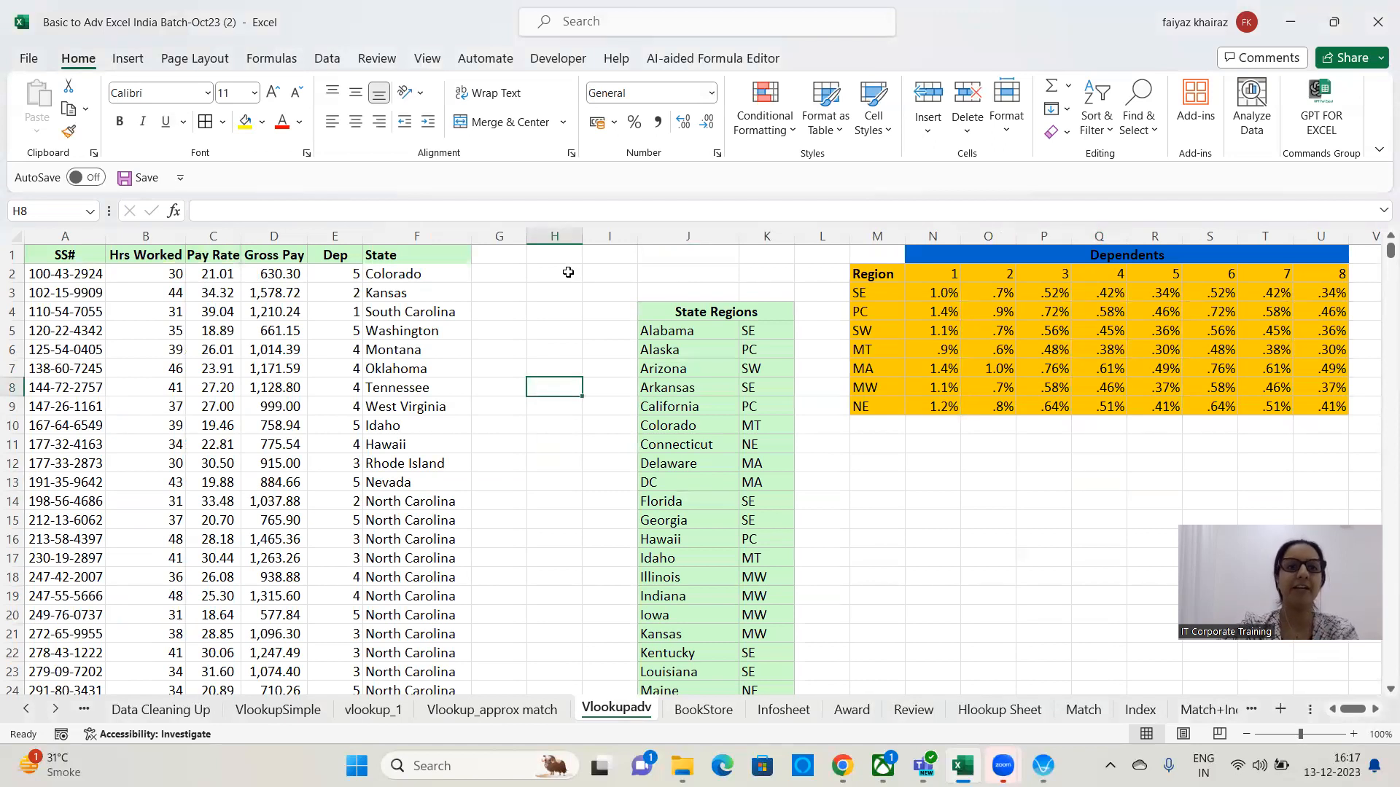
left_click(488, 711)
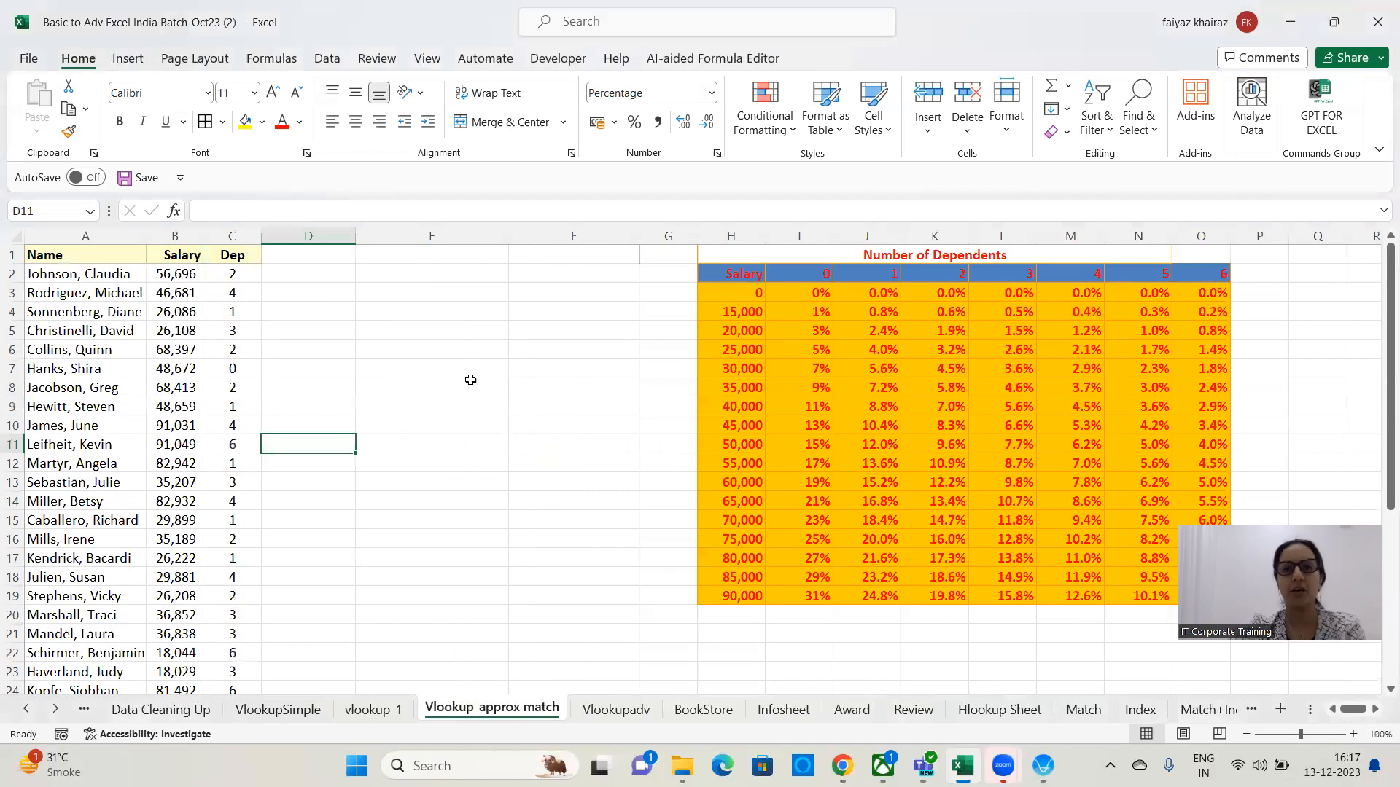
Widen the Salary and Dep columns so their values display fully.
left_click(476, 337)
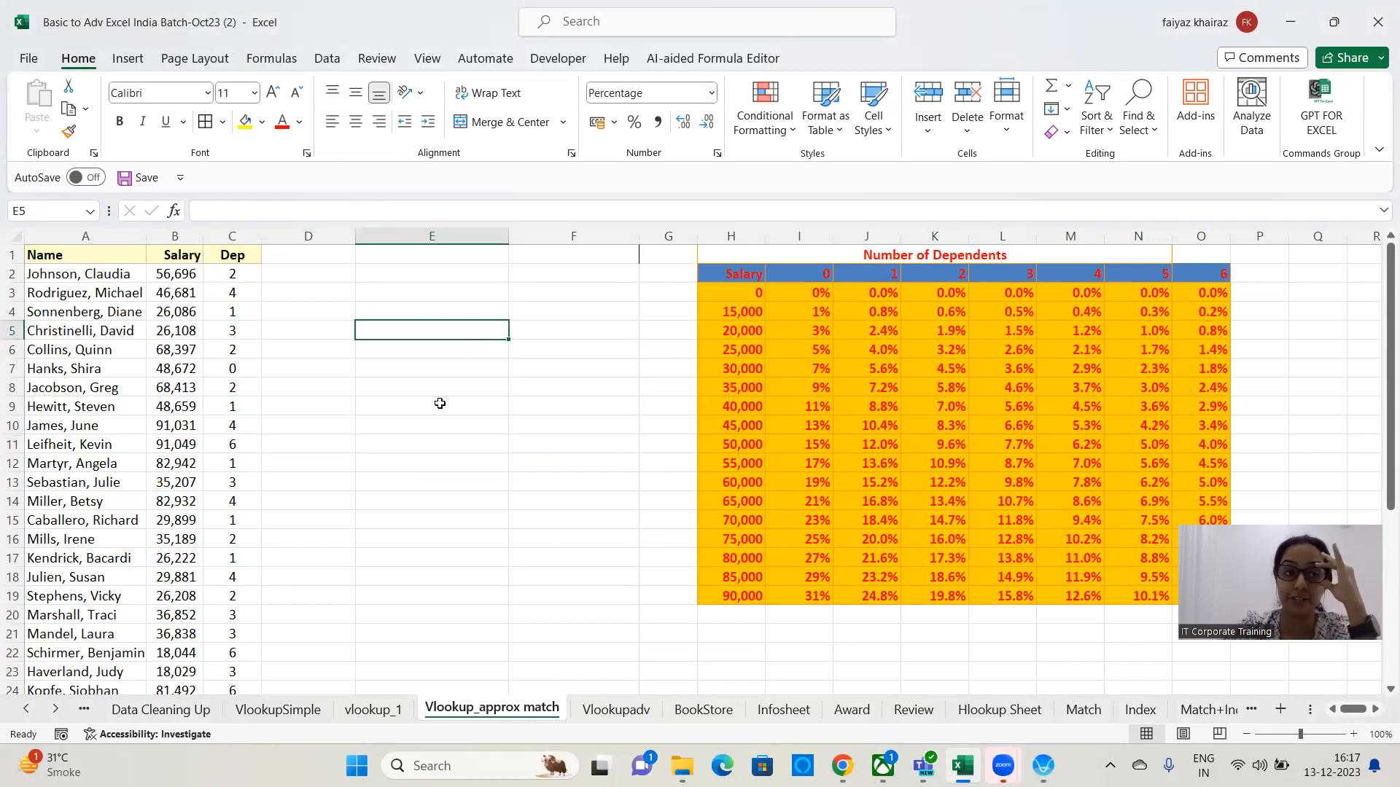
left_click_drag(203, 236, 355, 236)
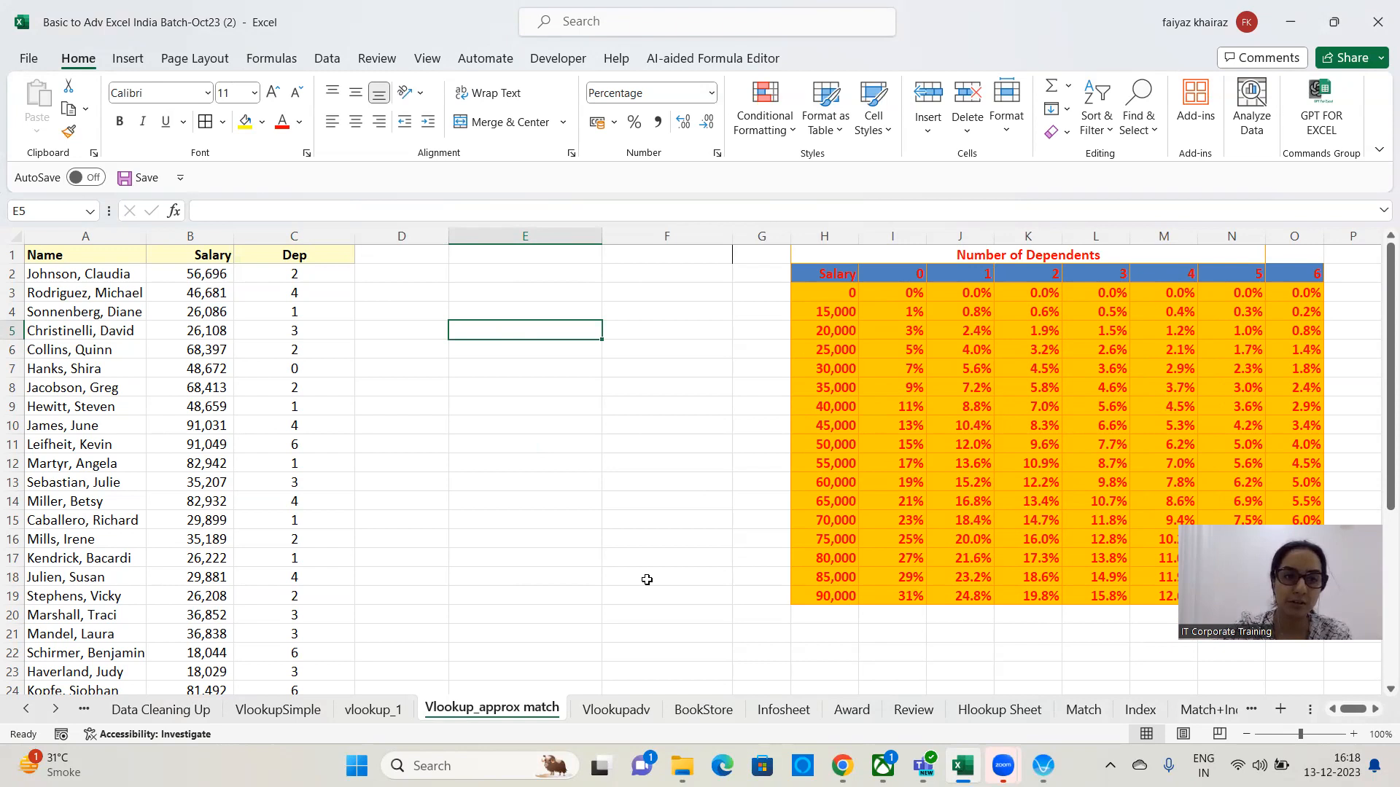
left_click(212, 276)
left_click(310, 276)
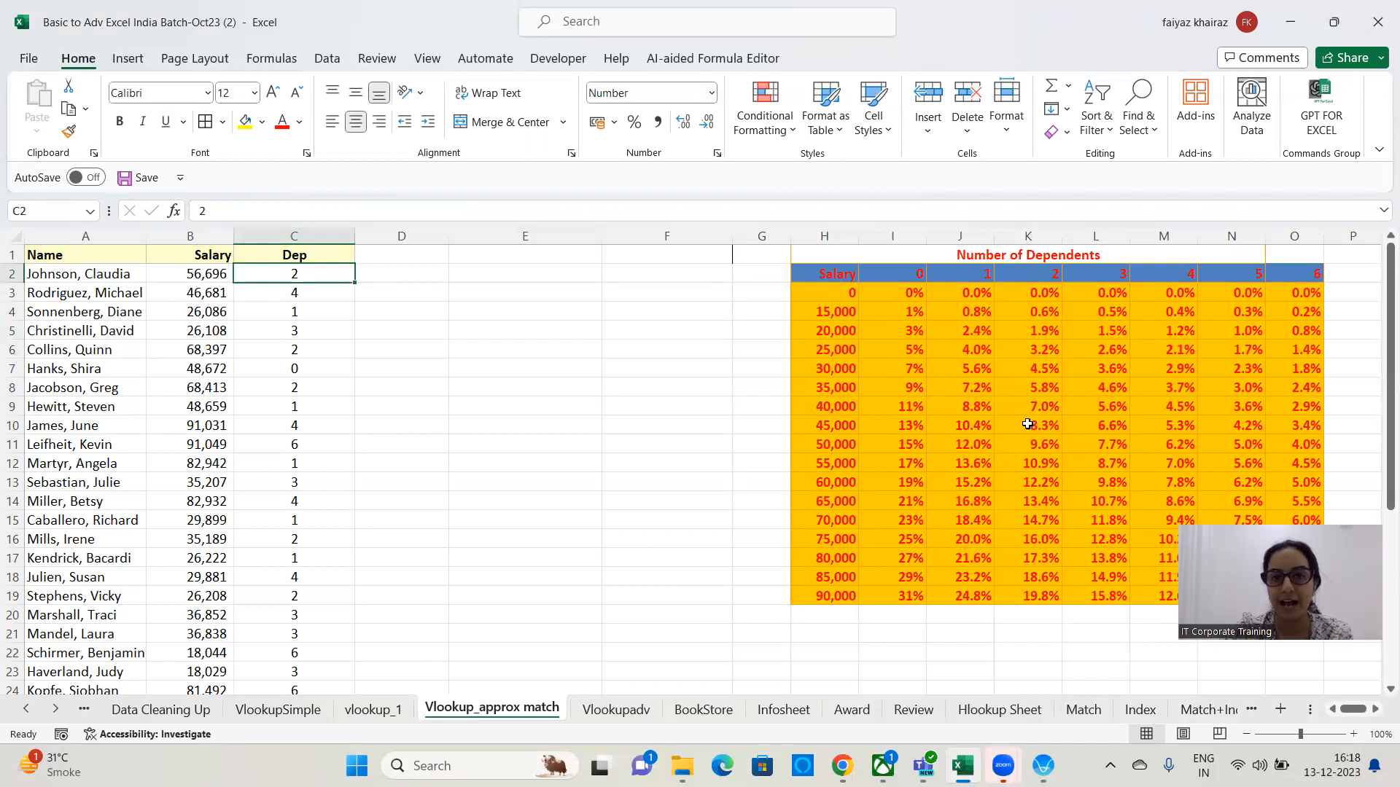
left_click(1024, 468)
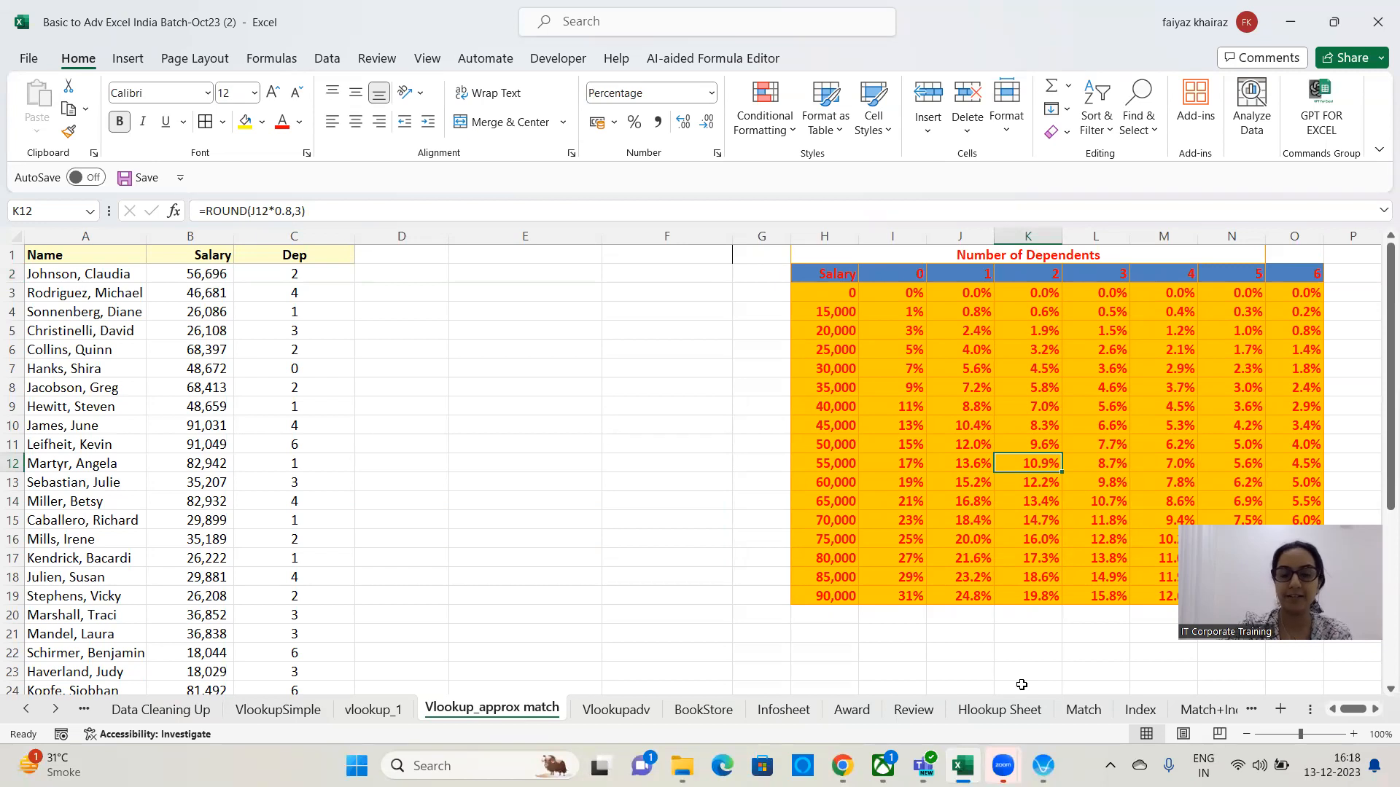
Enter the header Tax in D1.
left_click(399, 253)
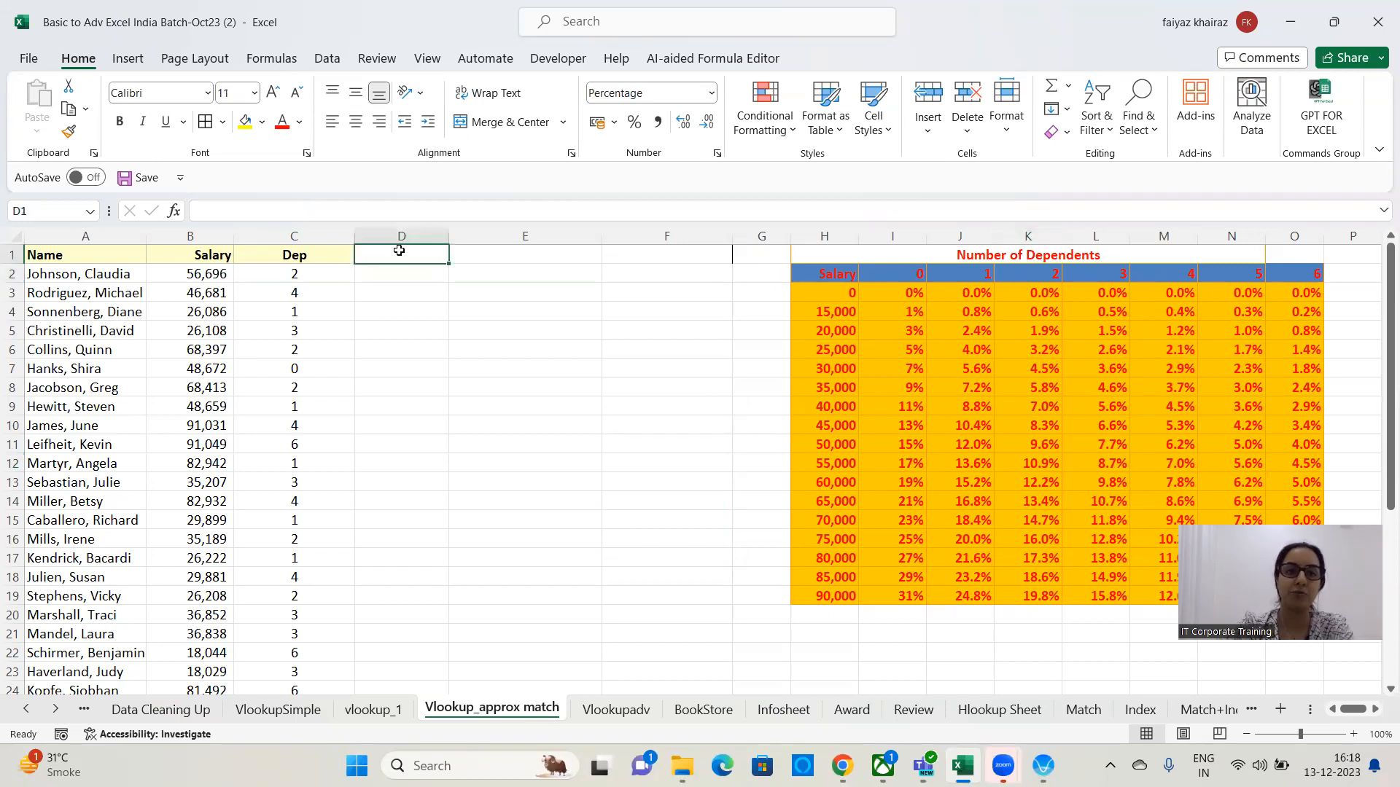
type("Tax")
key("Return")
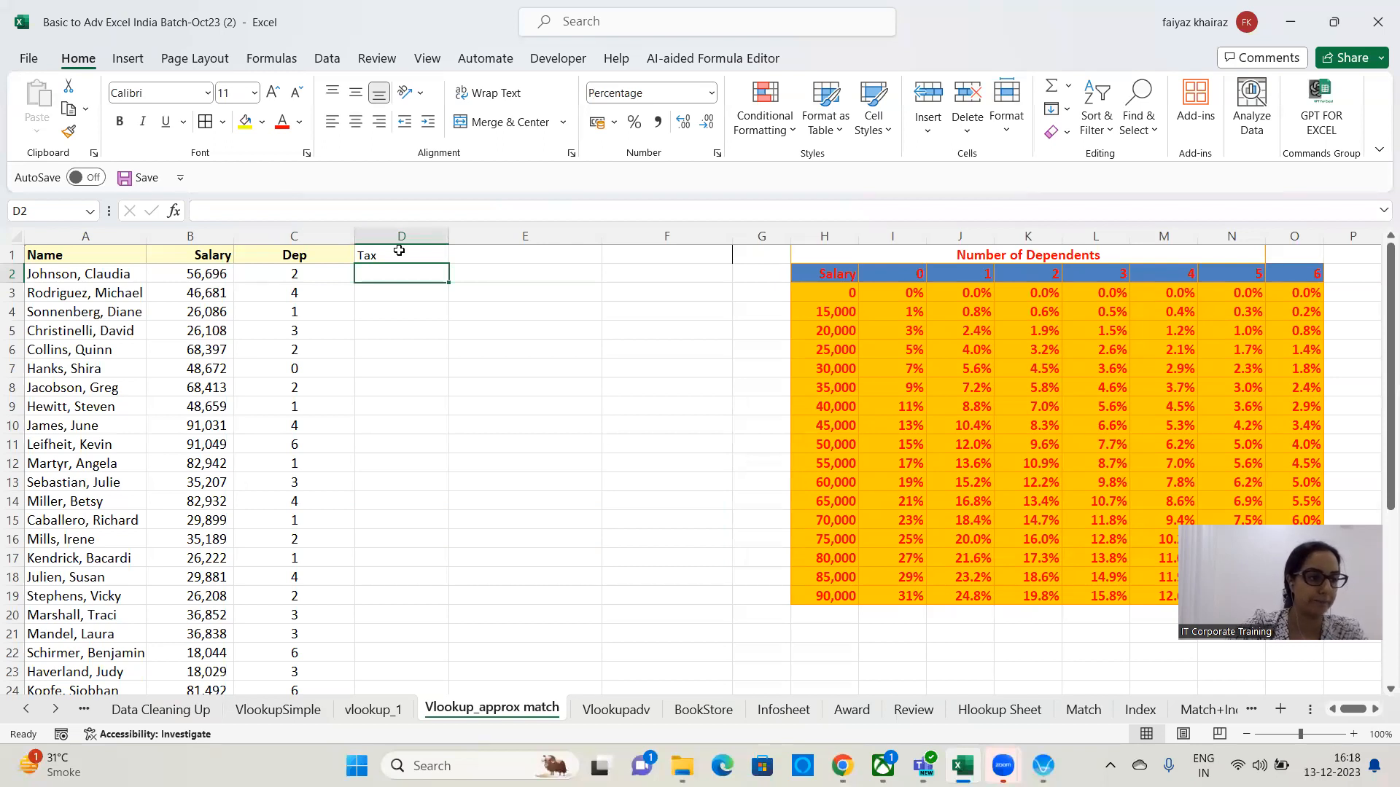
Enter =vlookup(B2,H2:O19,4,1) in D2 to look up the tax from the dependents table.
type("=vlookup")
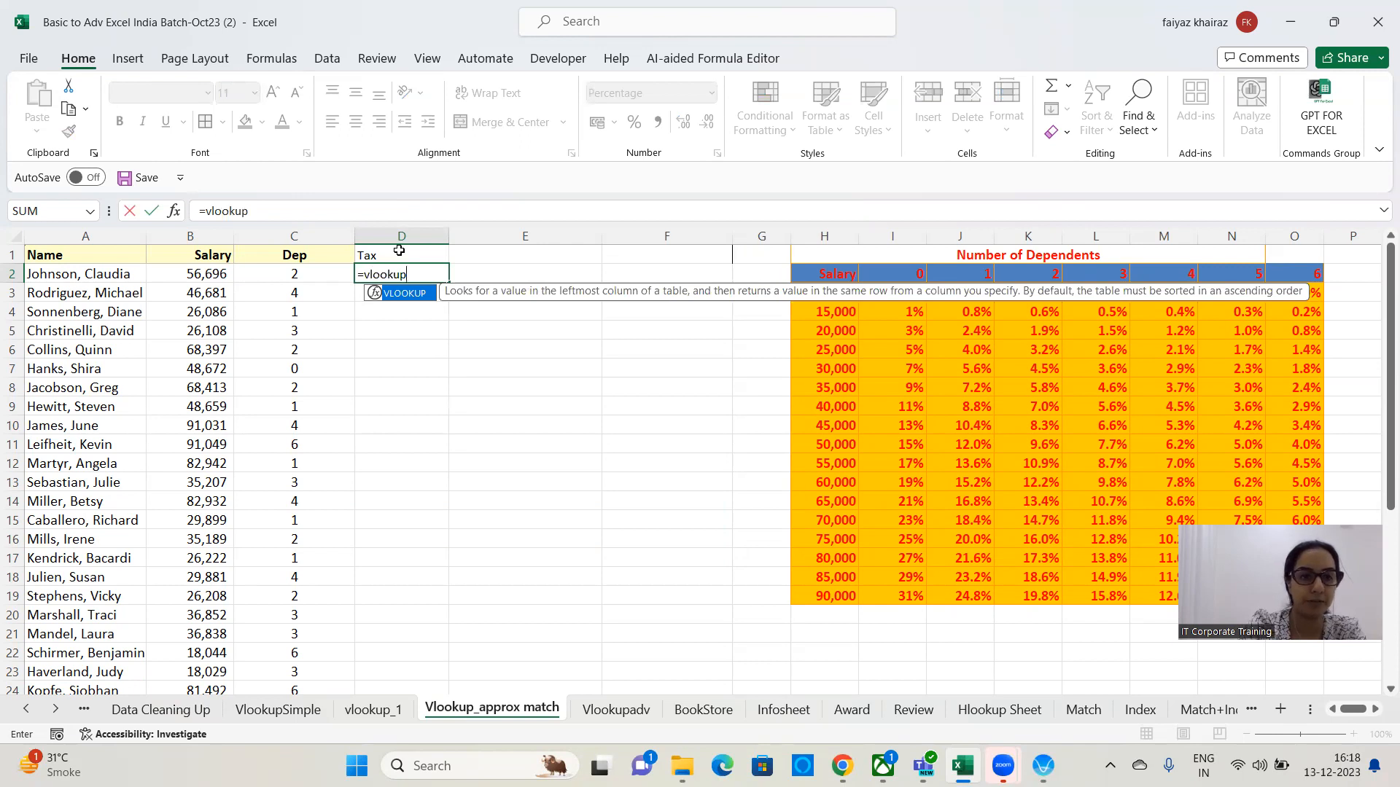
type("(")
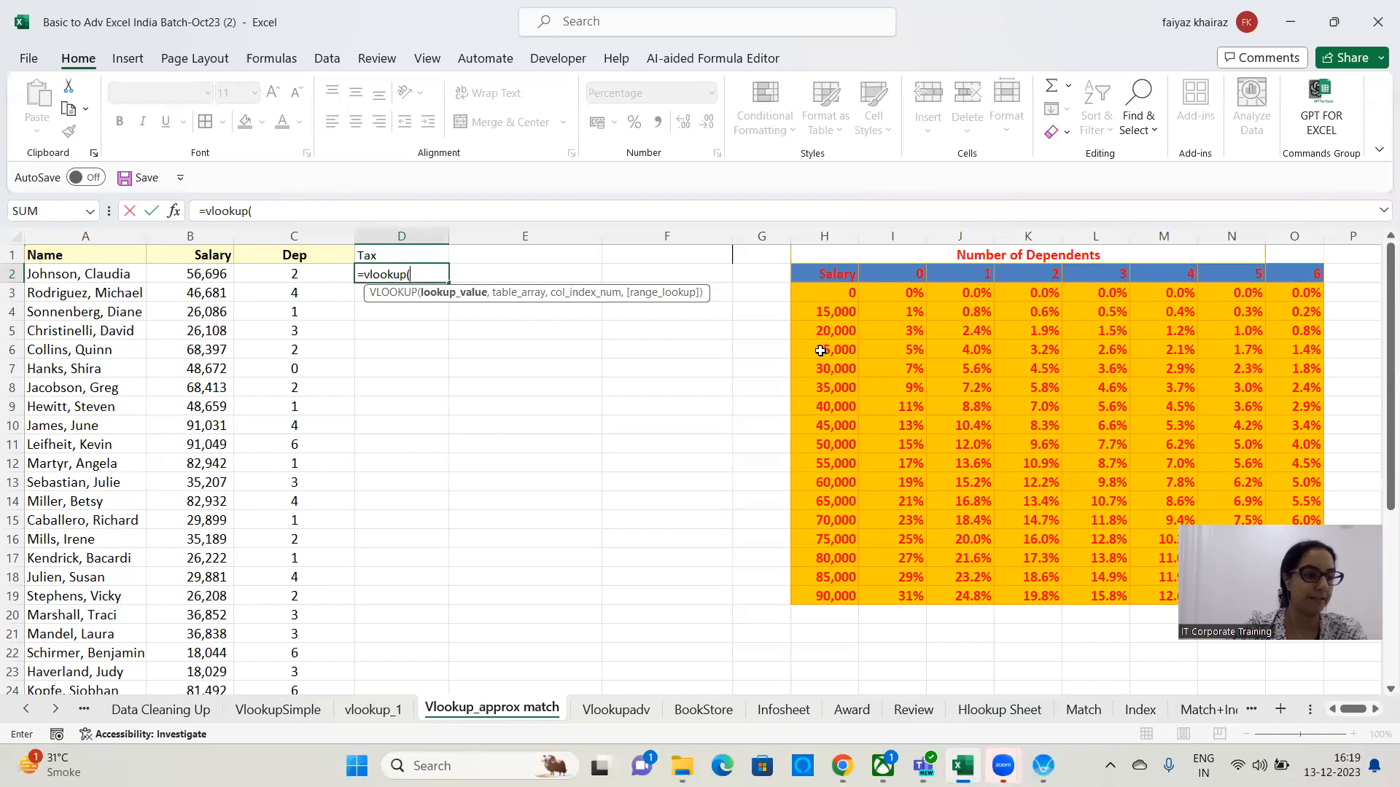
left_click(219, 271)
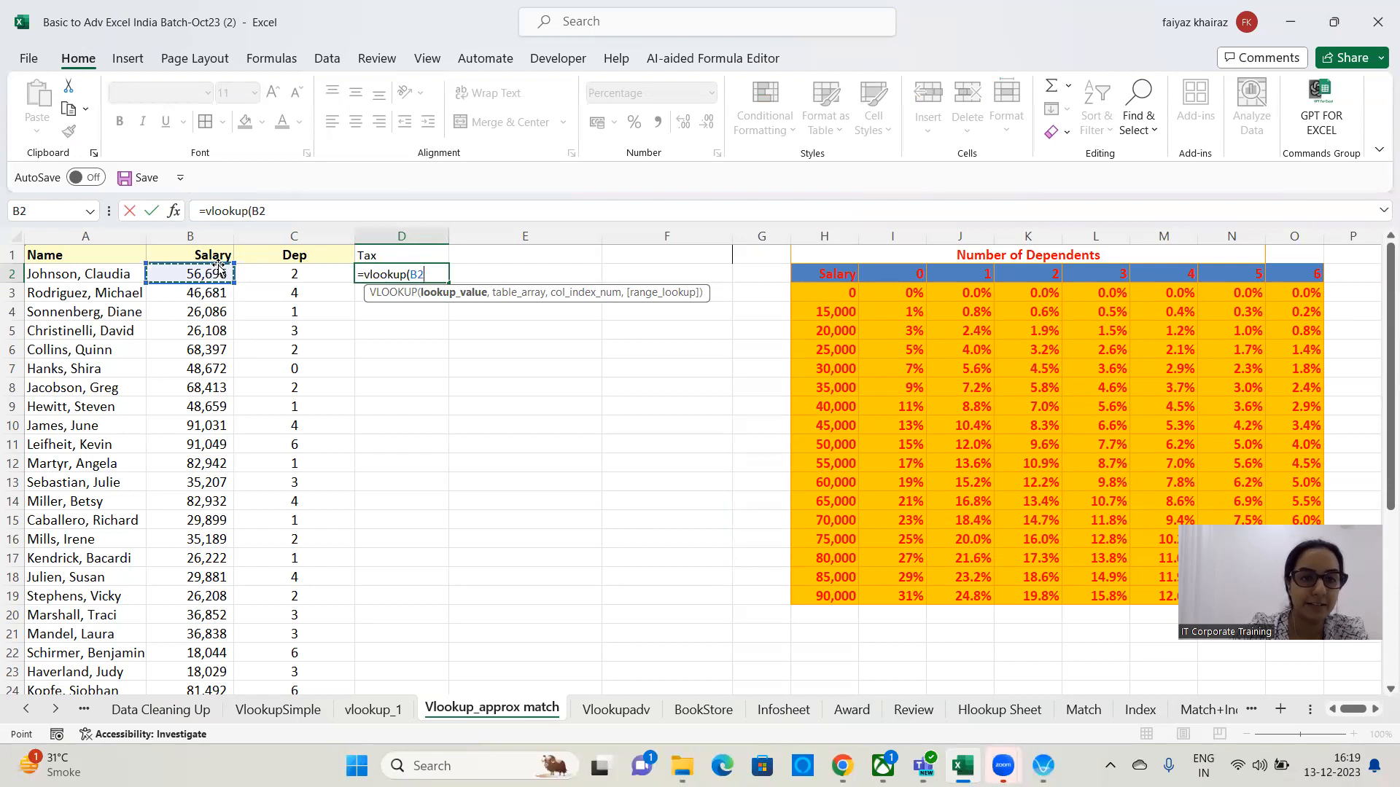
type(",")
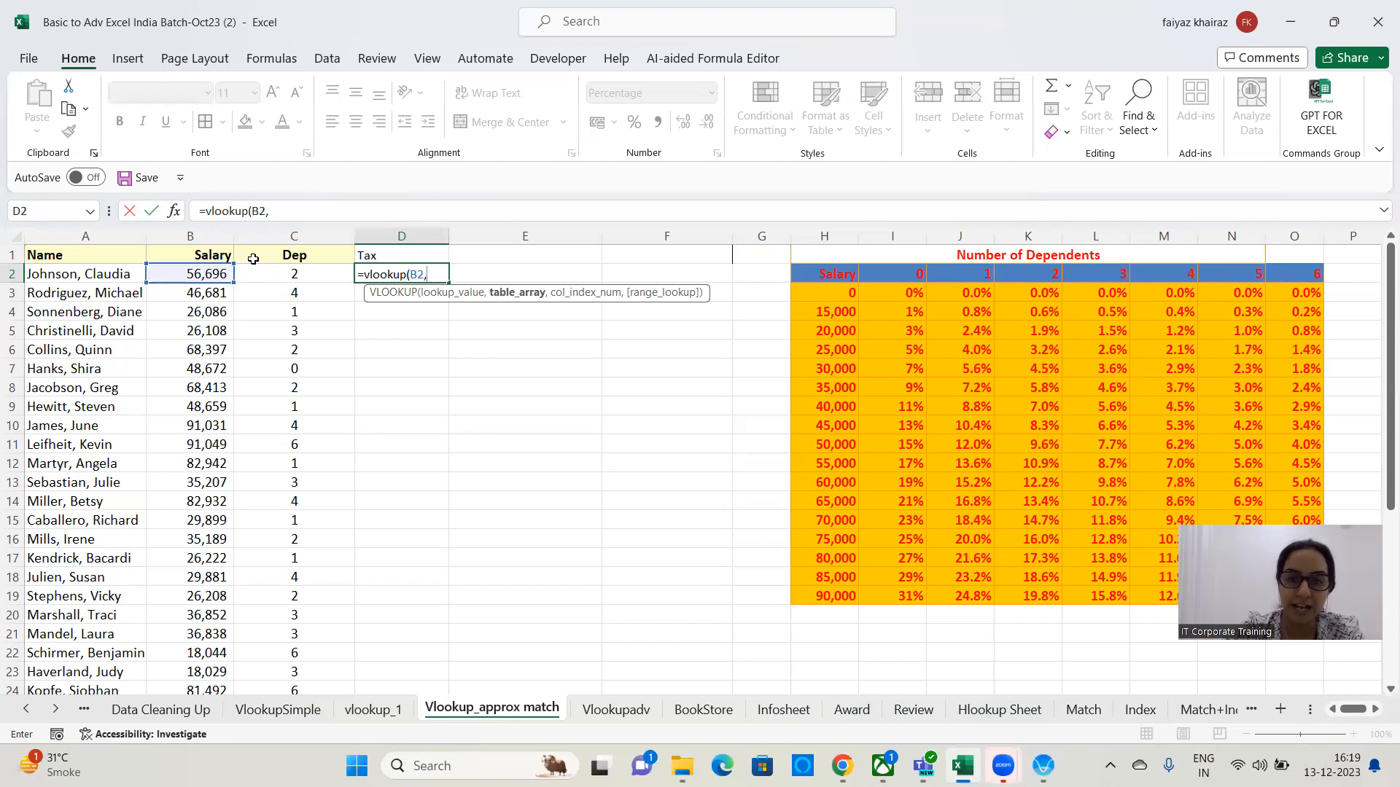
left_click_drag(826, 272, 1170, 520)
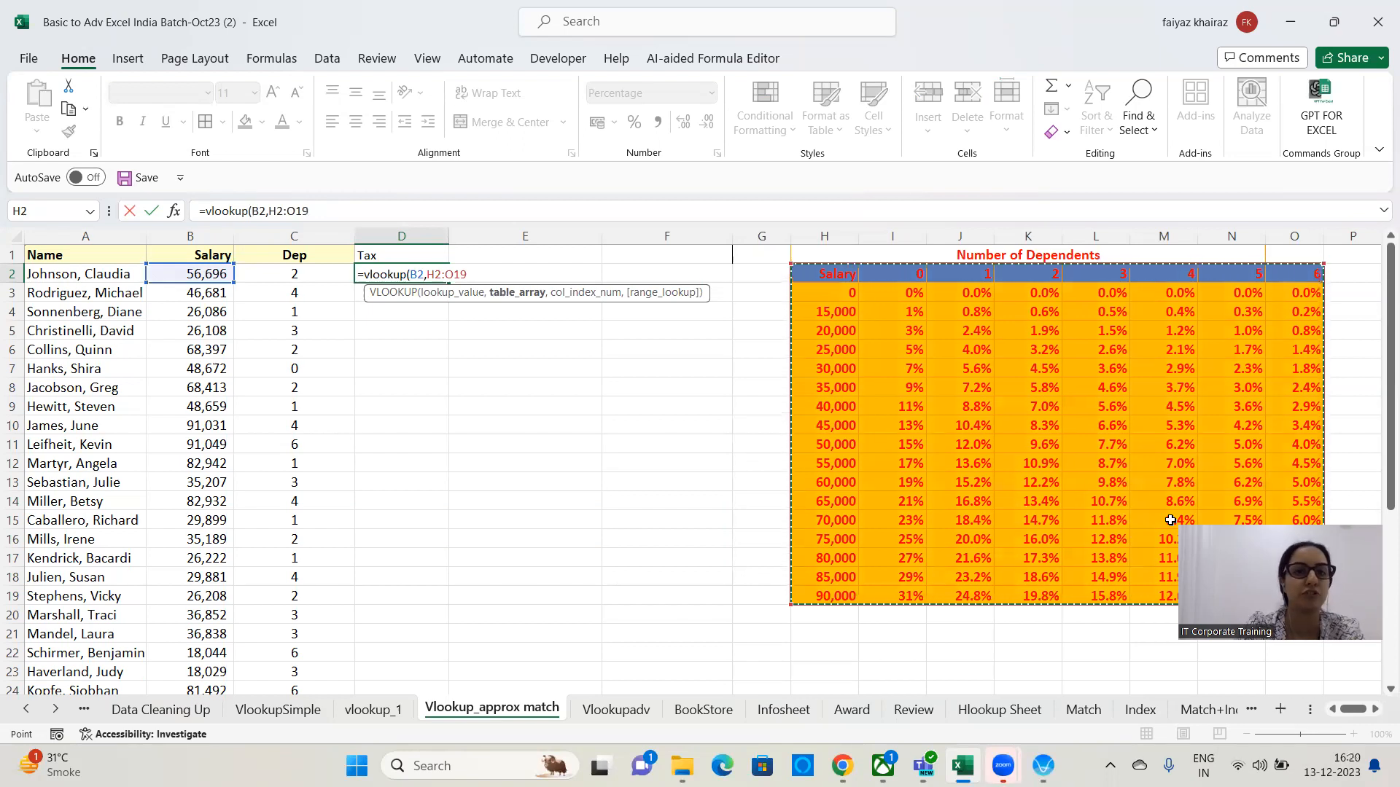
type(",4")
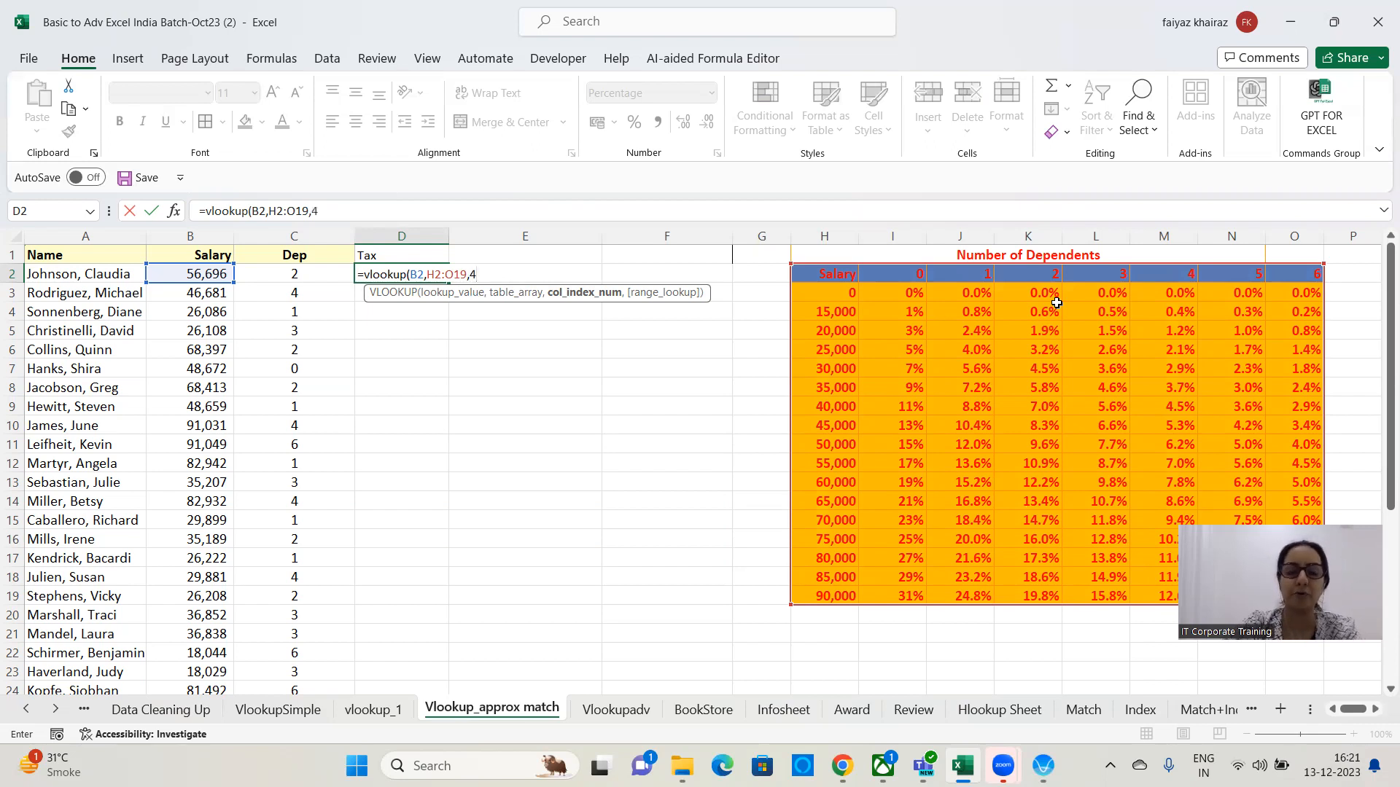
type(",1")
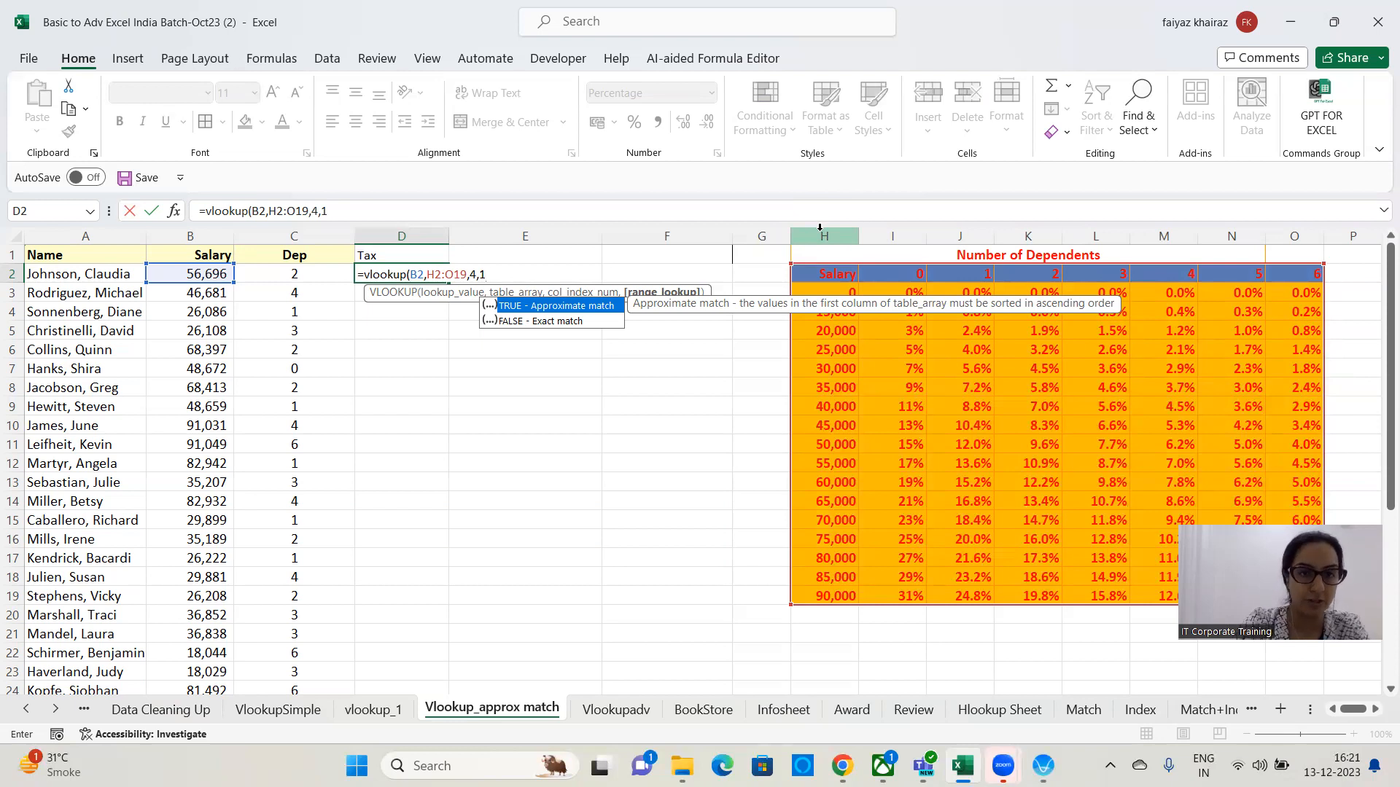
type(")")
key("Return")
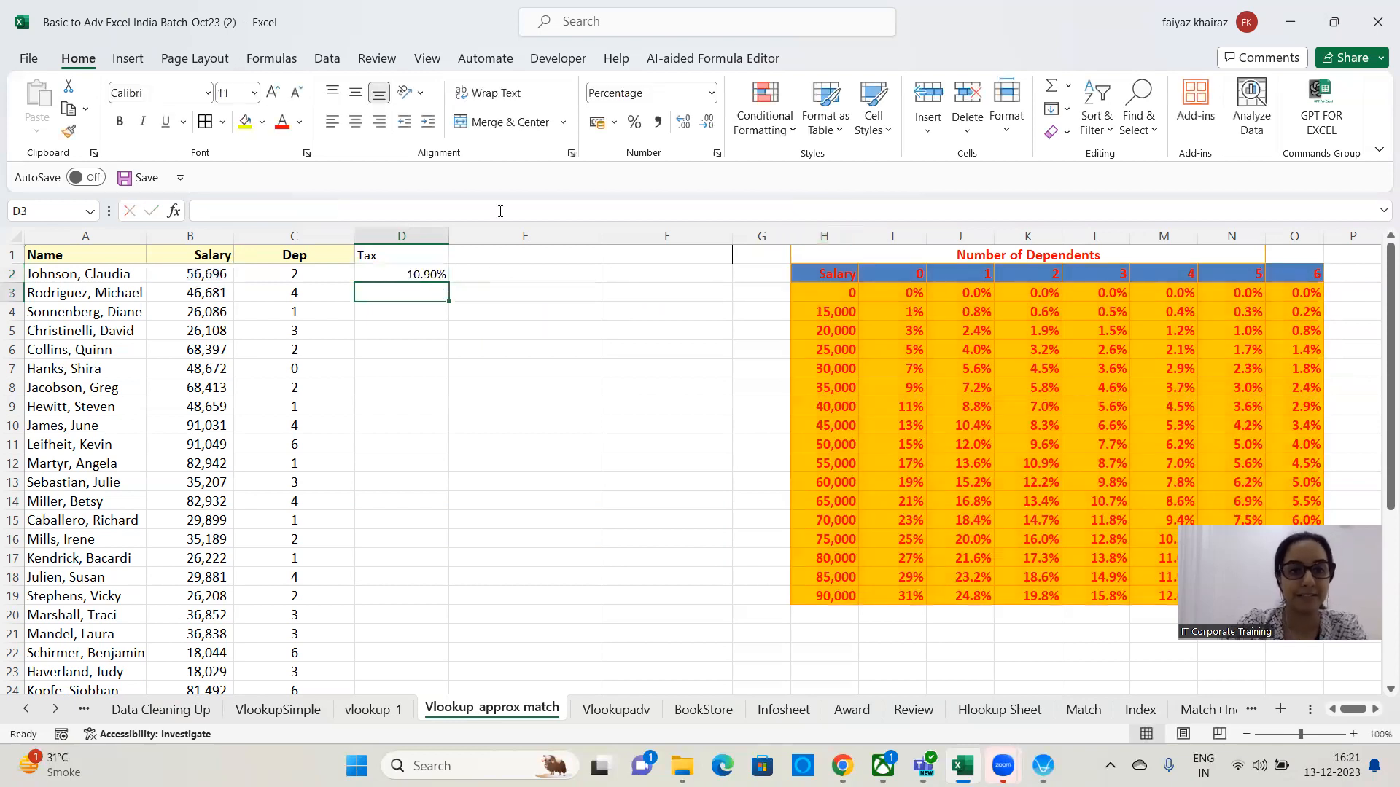
Fill the D2 tax formula down to D10.
left_click(405, 276)
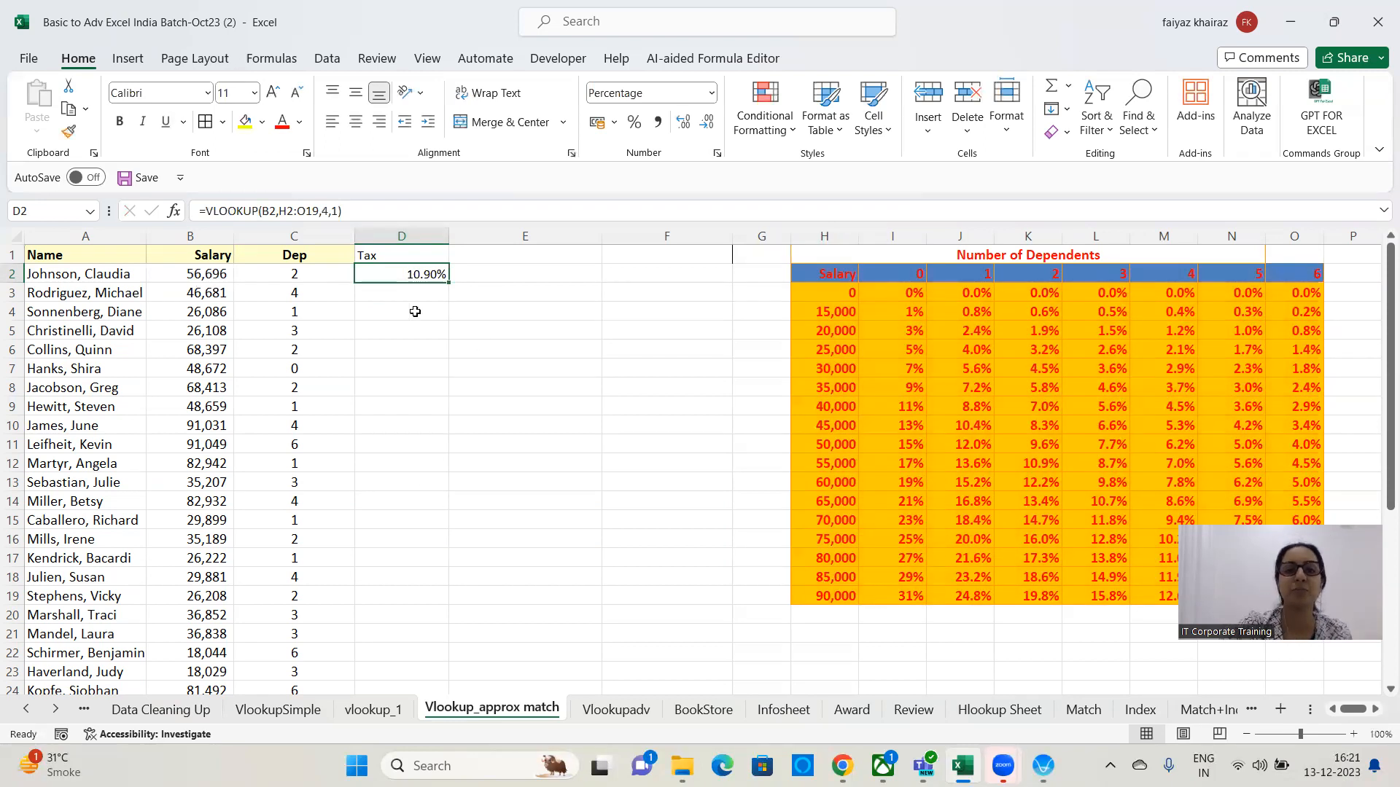
left_click_drag(448, 283, 448, 438)
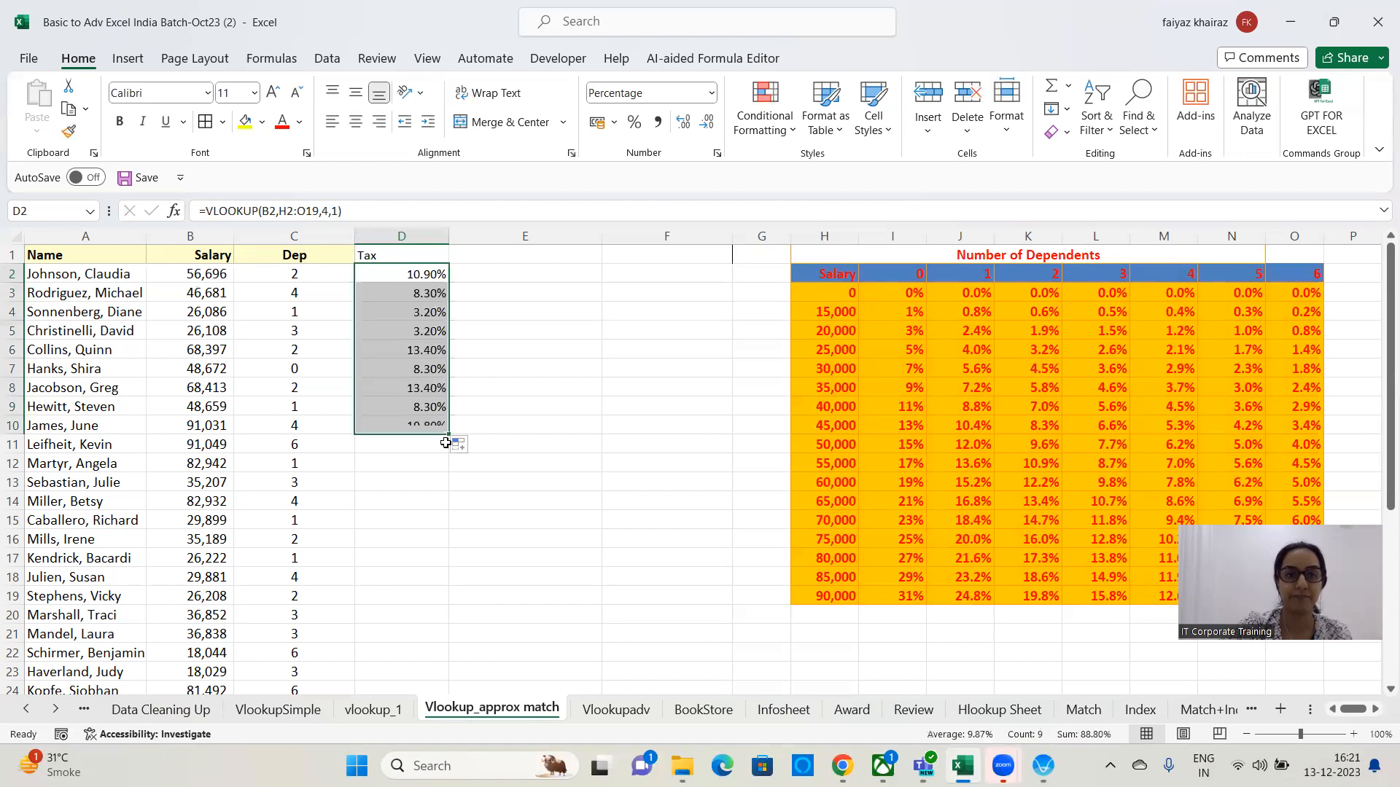
Inspect the copied tax formulas in column D to check how their references shift.
left_click(398, 320)
key("ctrl+Down")
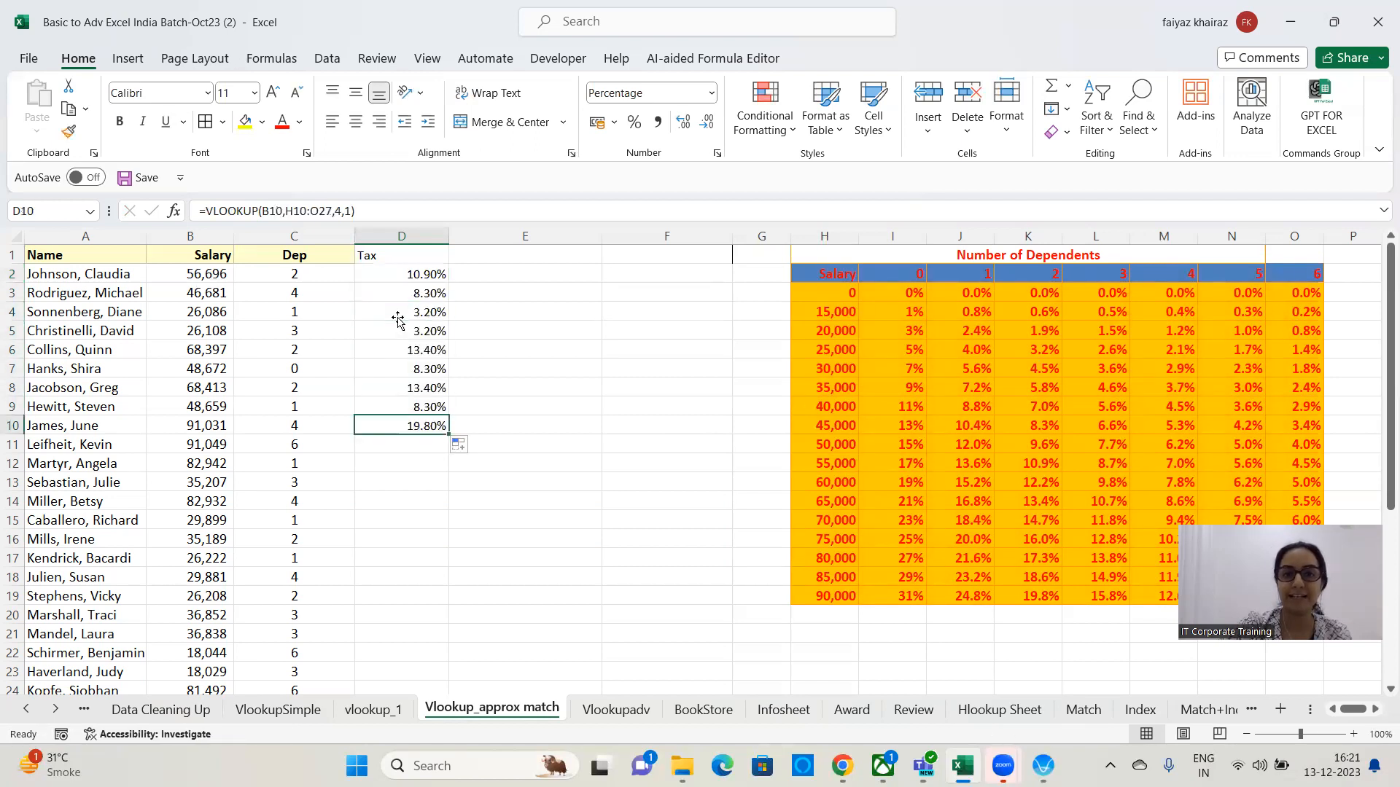
left_click(404, 304)
key("ctrl+Down")
double_click(403, 349)
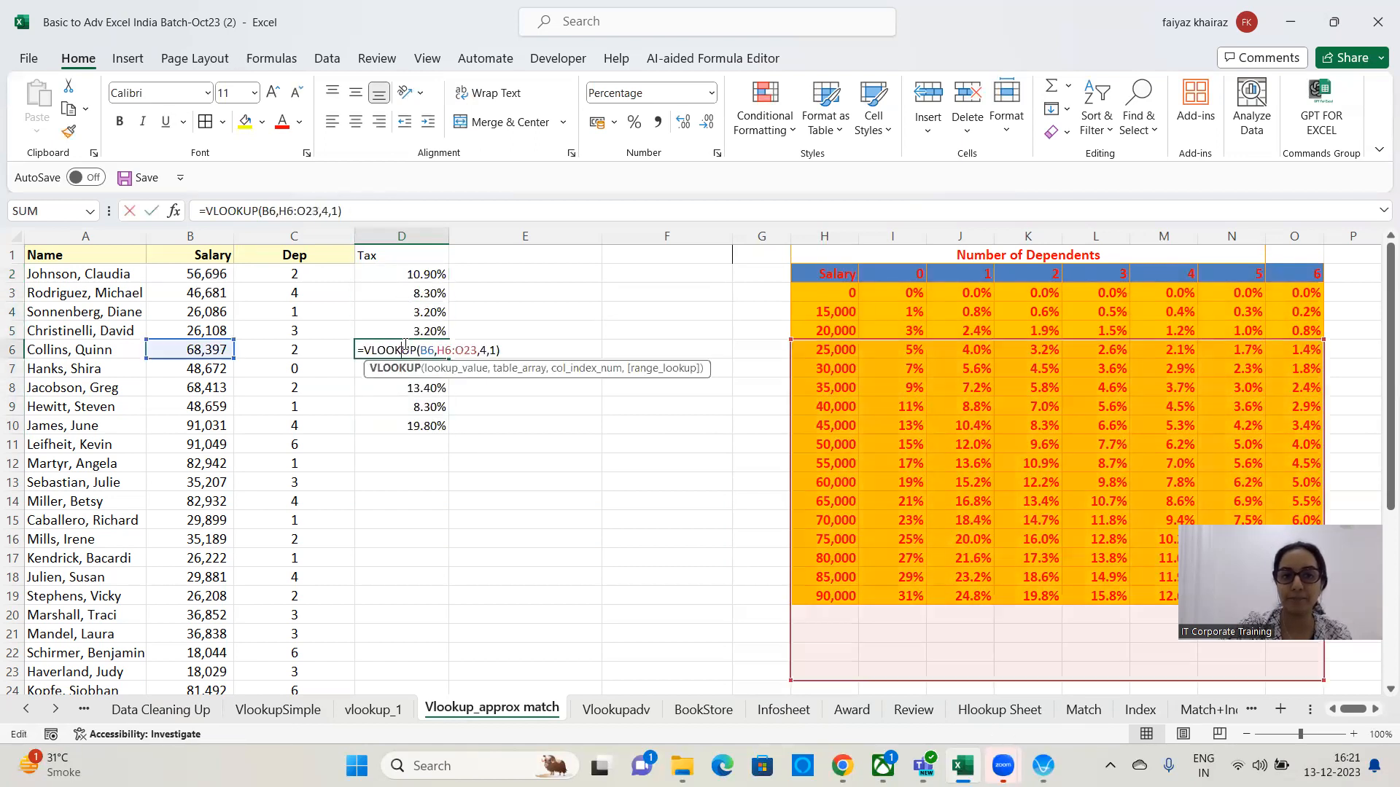
left_click(419, 389)
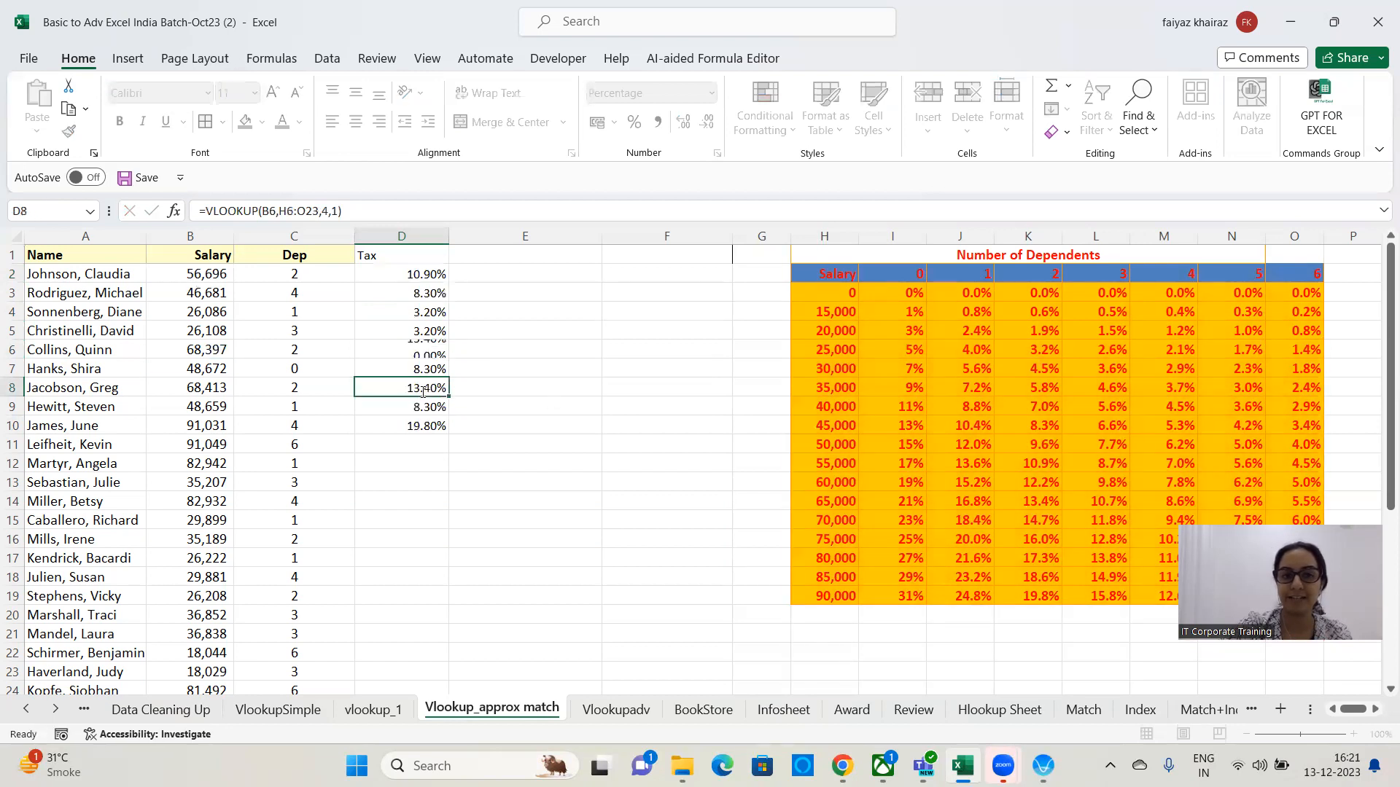
double_click(423, 390)
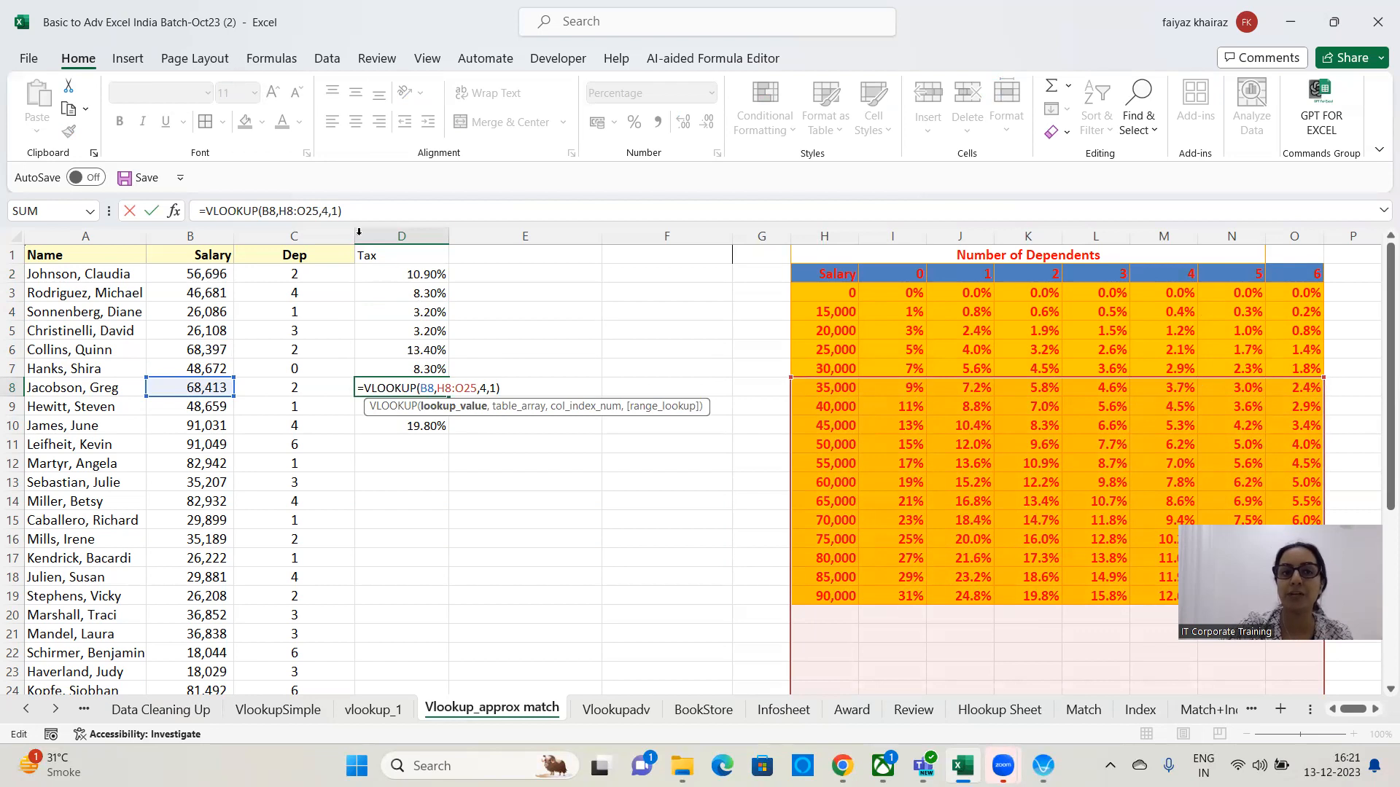
left_click(328, 210)
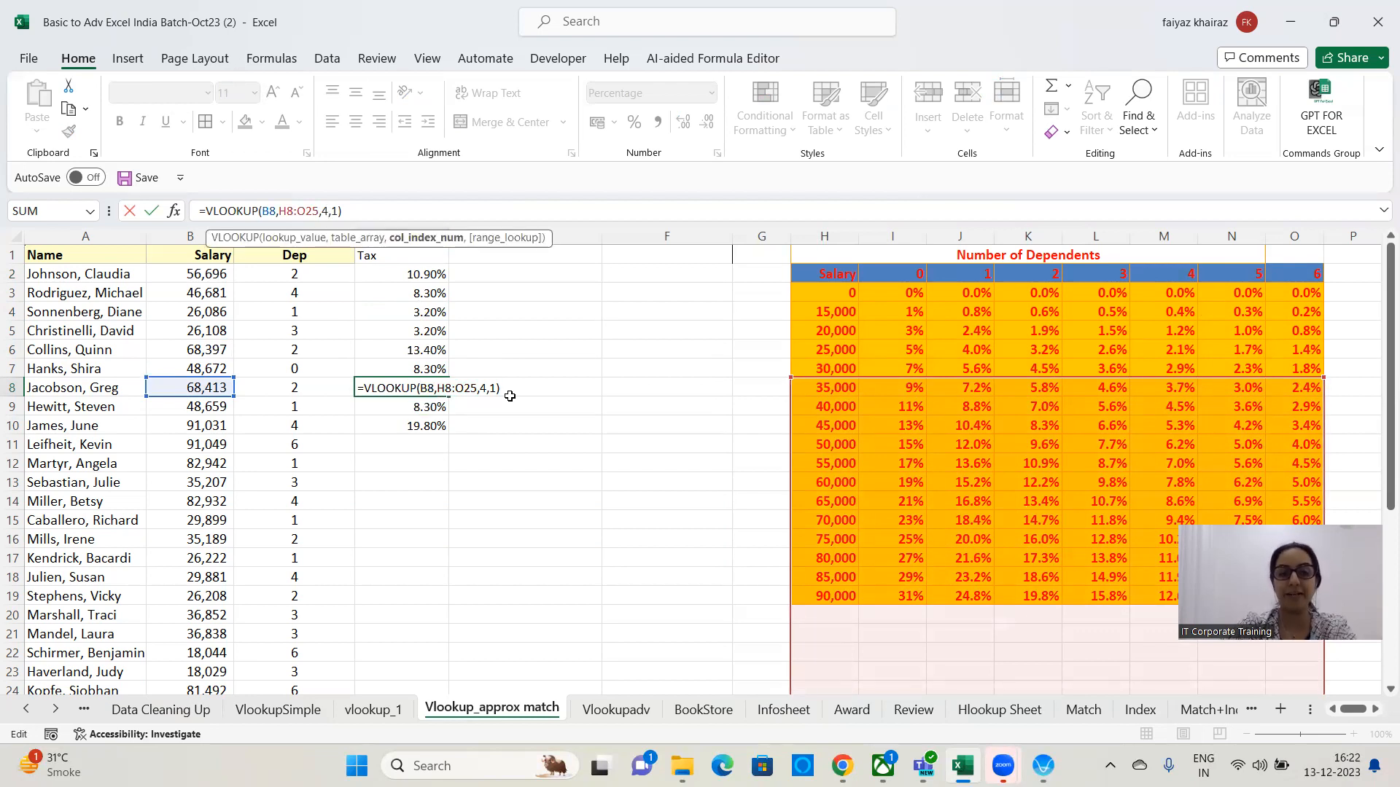
left_click(558, 327)
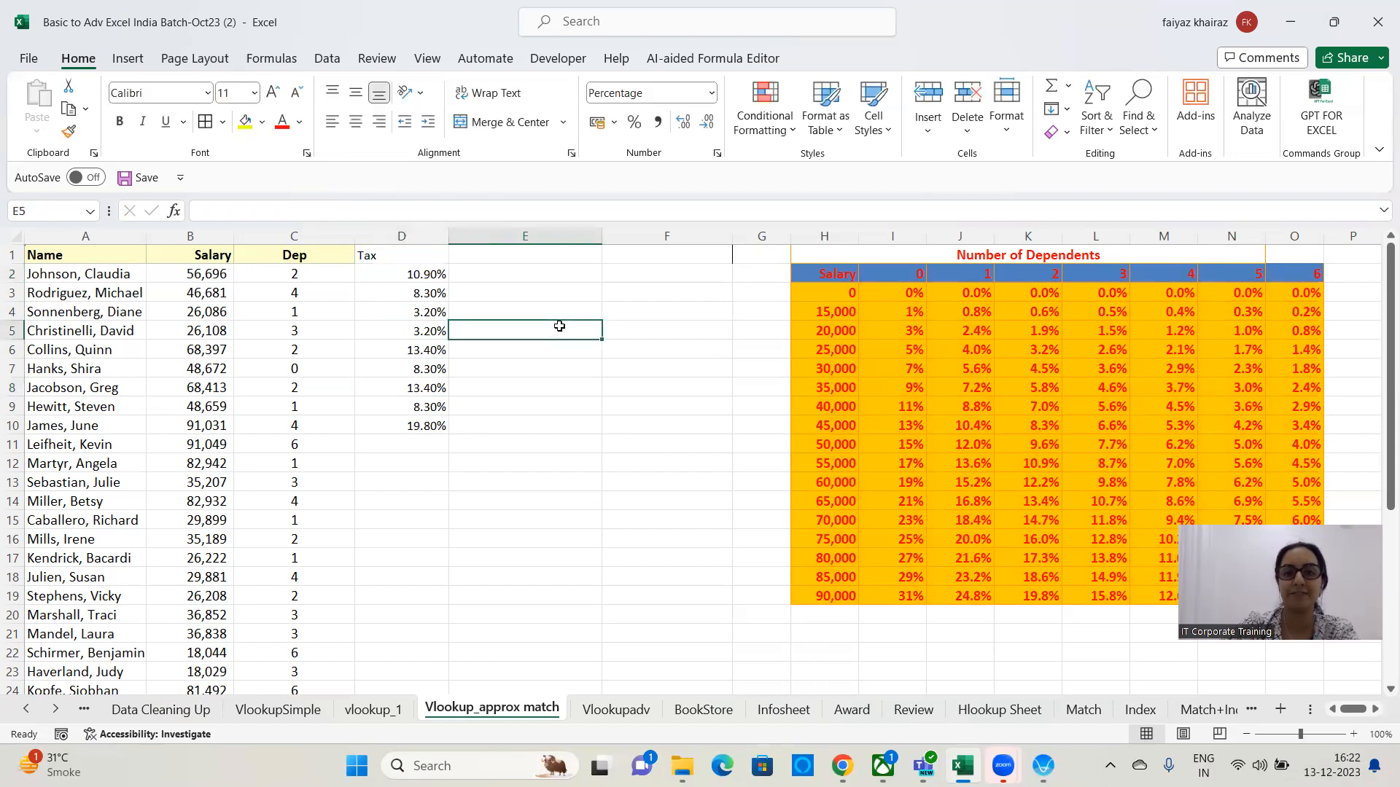
Highlight the dependents header row, the Dep column and the whole tax table to examine them.
left_click_drag(806, 274, 1301, 274)
left_click_drag(311, 274, 295, 597)
left_click(524, 463)
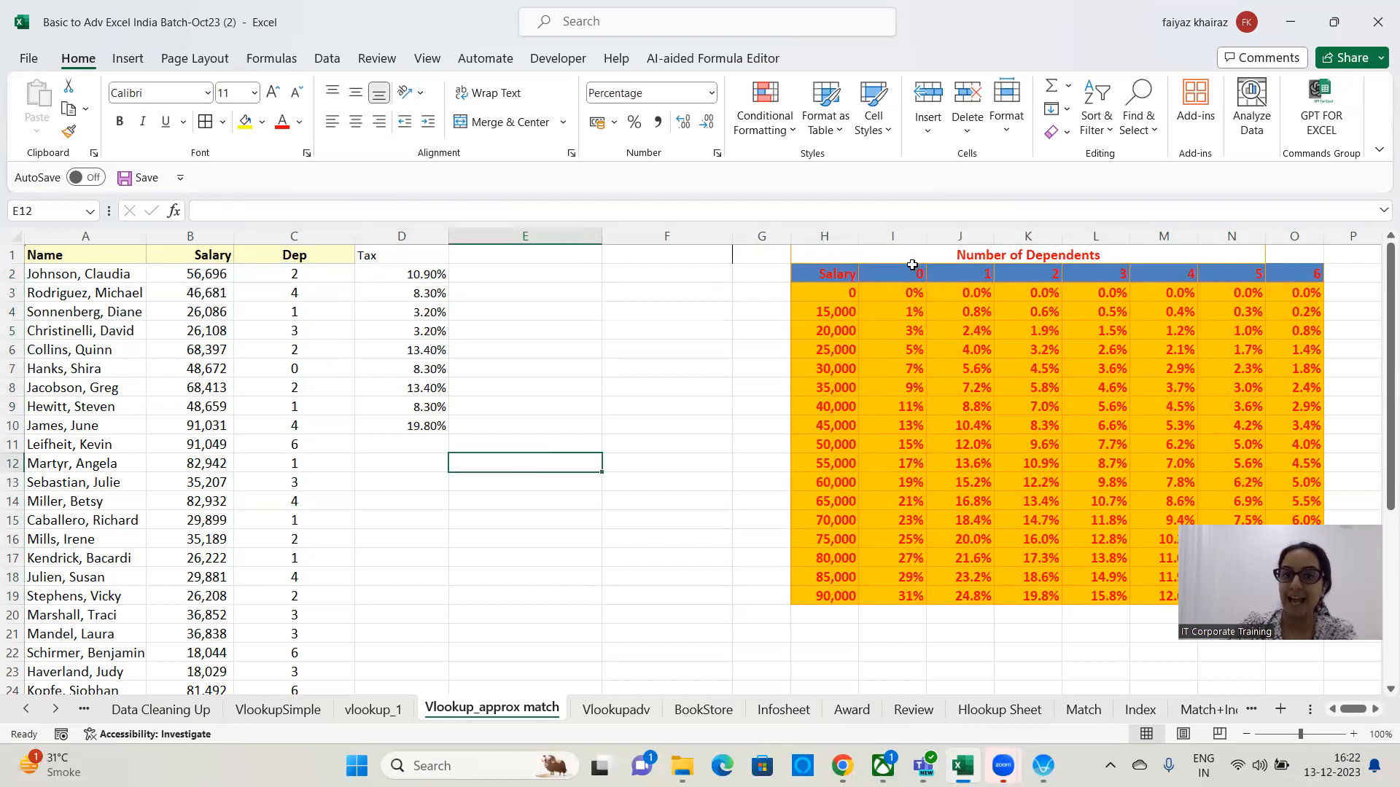
left_click_drag(831, 276, 1298, 616)
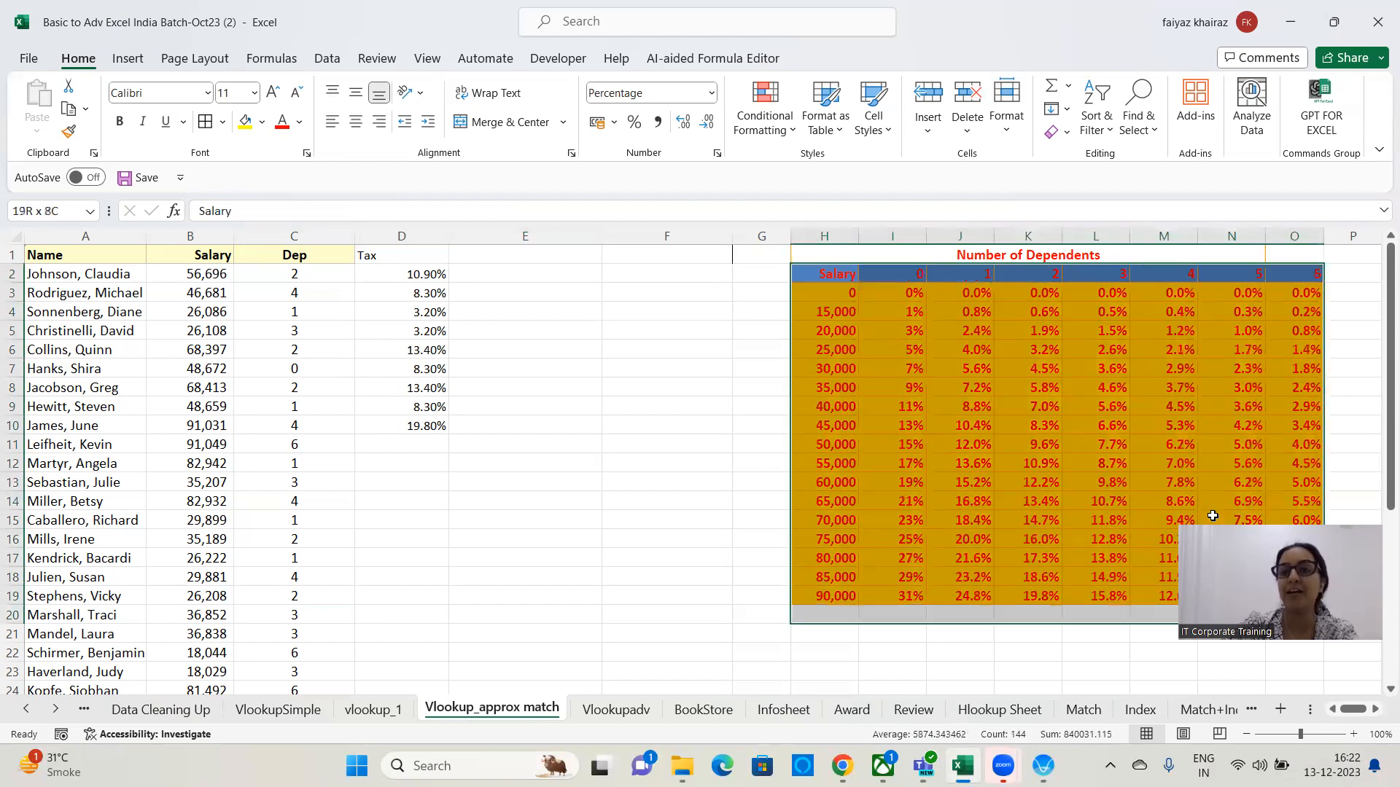
Enter $ in F2 as a note.
left_click(715, 272)
type("$")
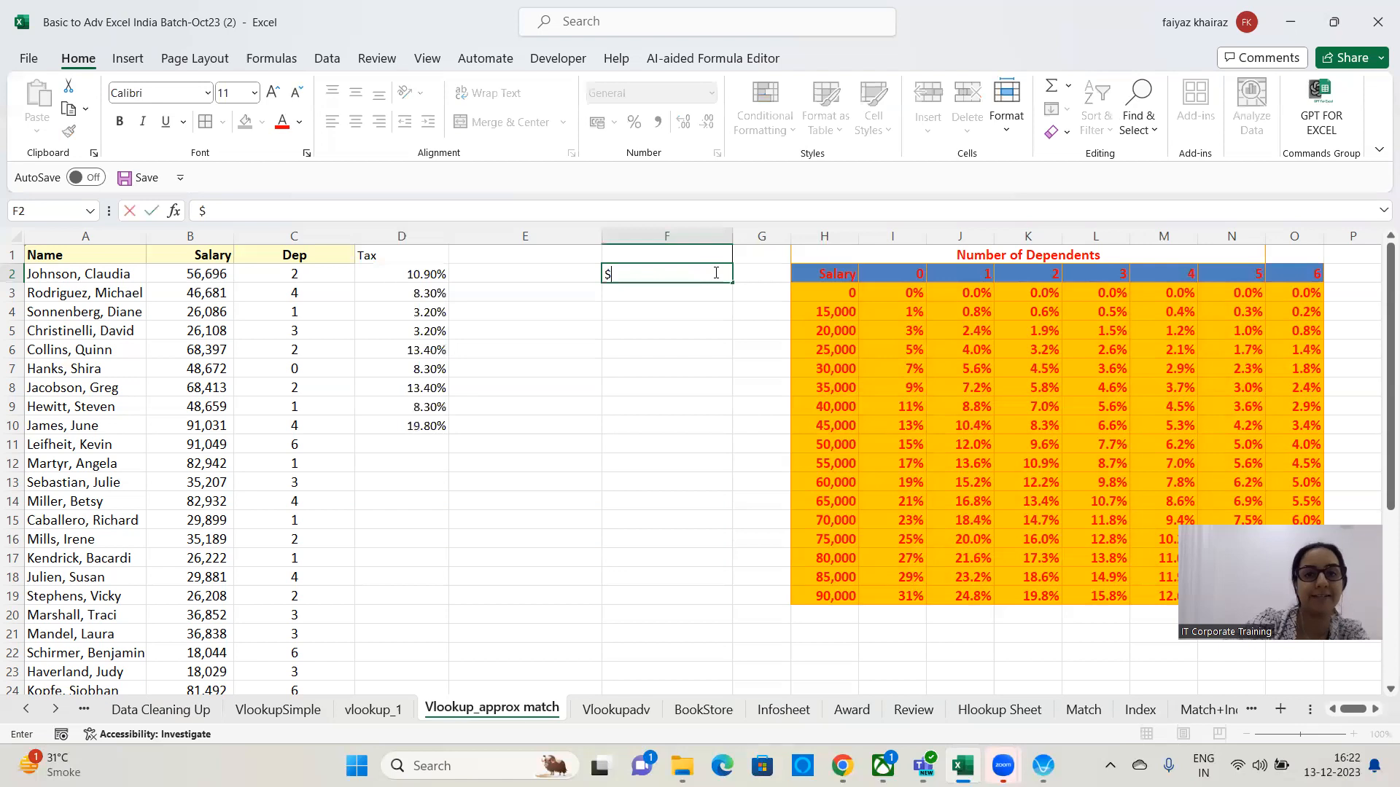
Clear the tax formulas from D2:D10.
left_click(615, 446)
left_click_drag(421, 273, 429, 433)
key("Delete")
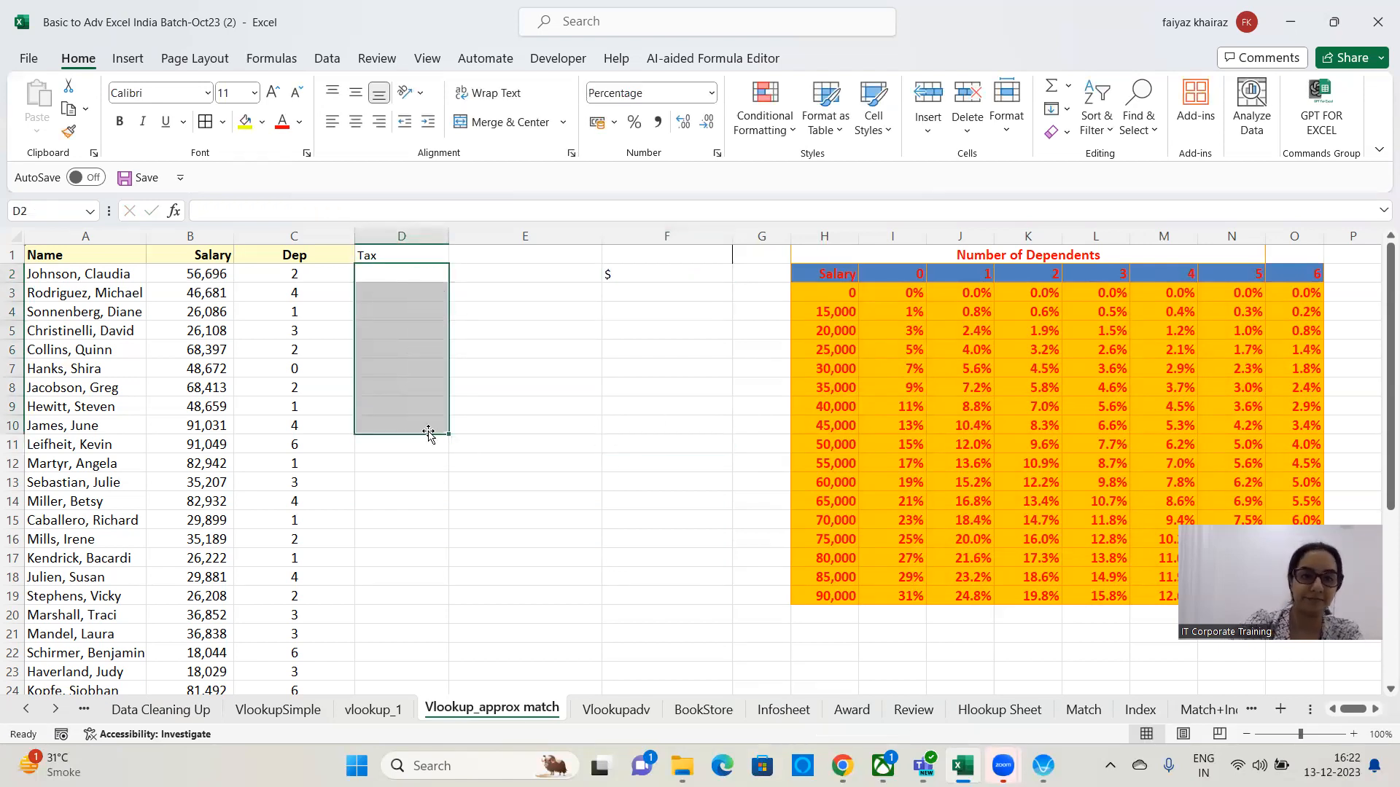
Highlight the dependents header row and the Dep column to examine how they relate to the table.
left_click(459, 350)
left_click(397, 278)
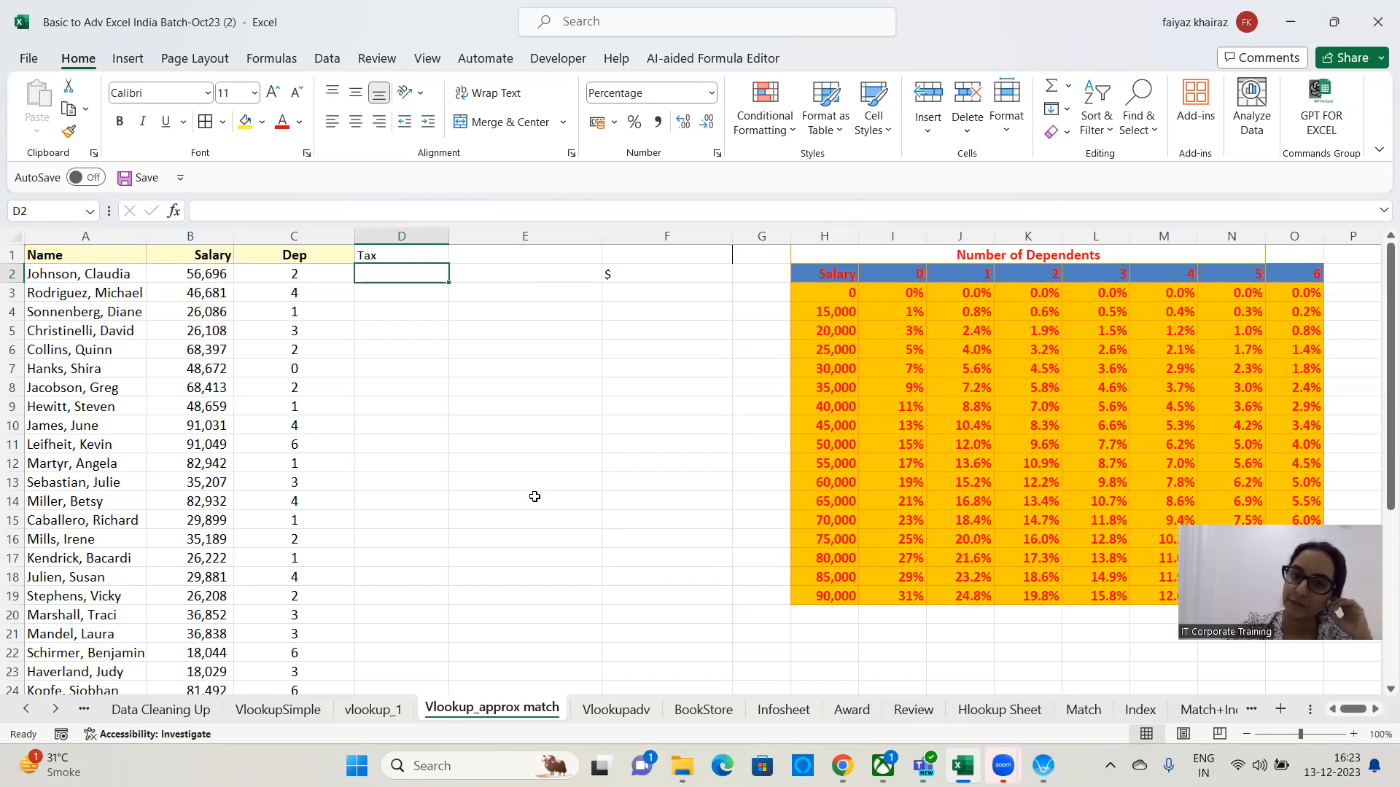
left_click(790, 401)
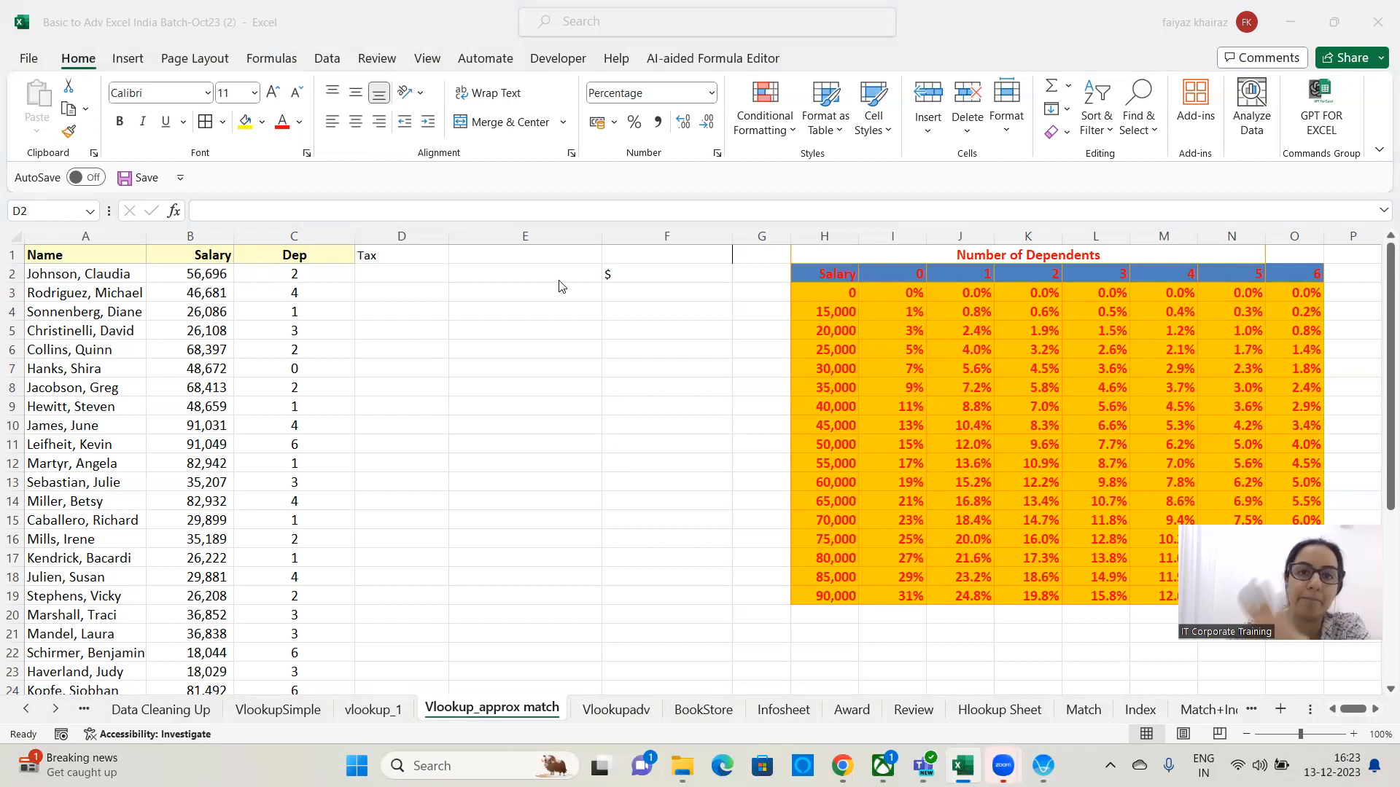
left_click(636, 272)
left_click(636, 273)
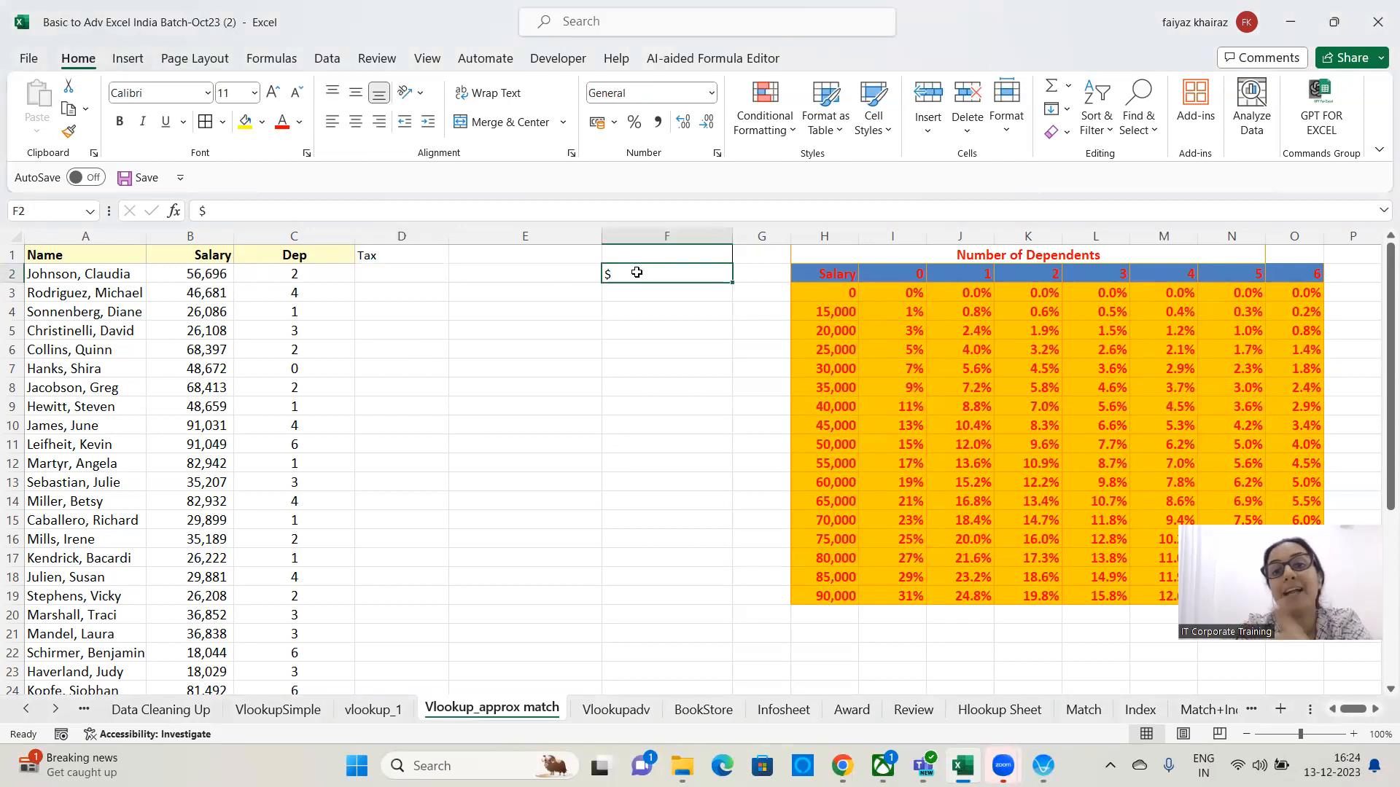
left_click_drag(852, 275, 1313, 275)
left_click(490, 392)
left_click_drag(325, 275, 341, 552)
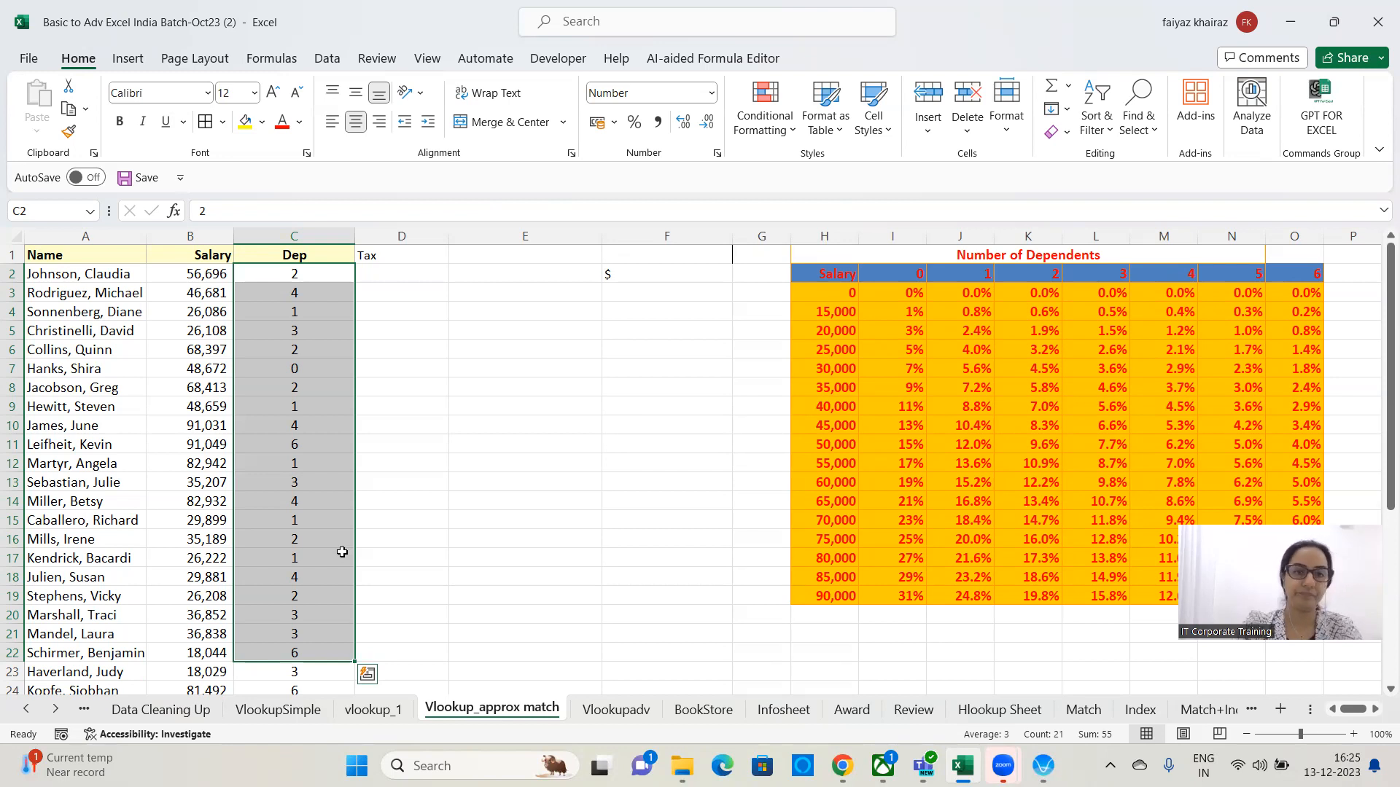
left_click(441, 387)
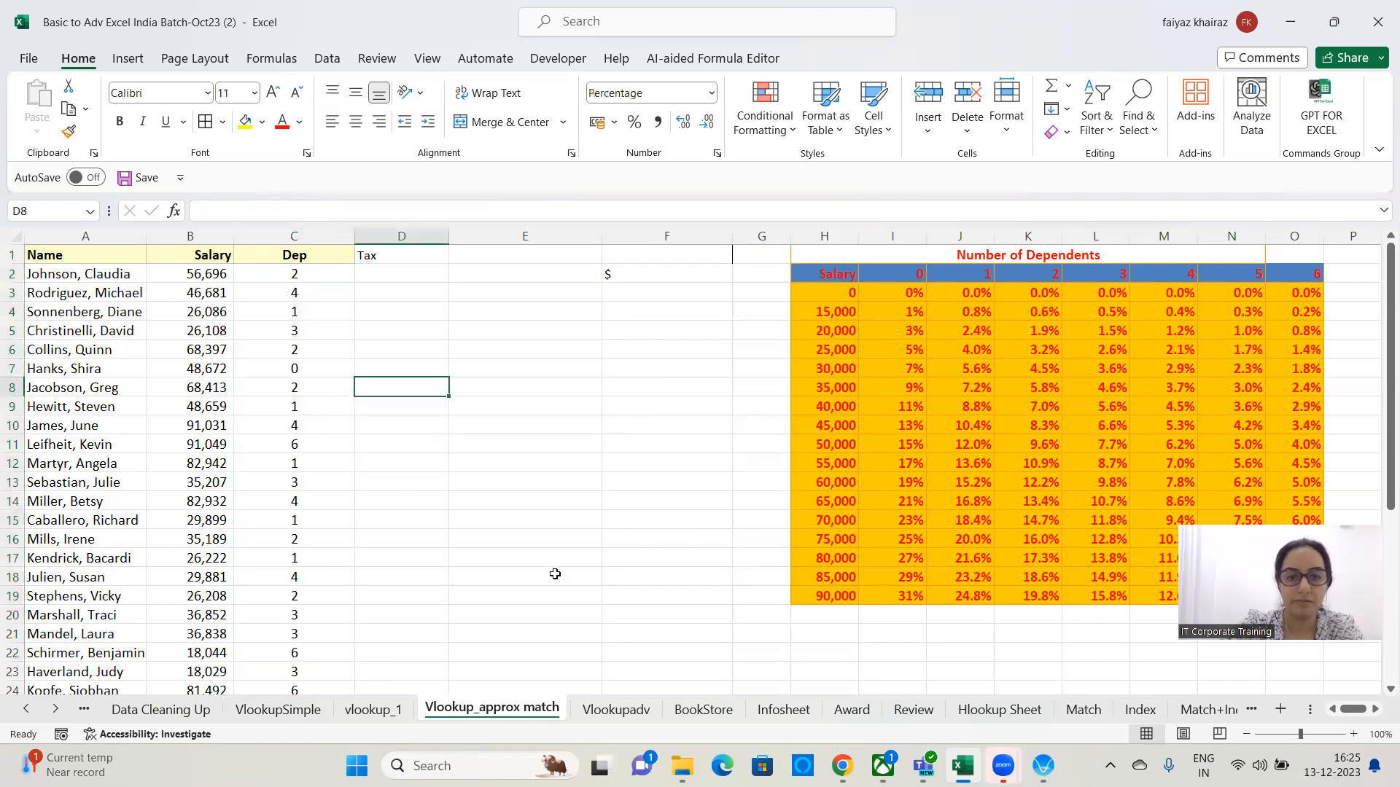
left_click(387, 272)
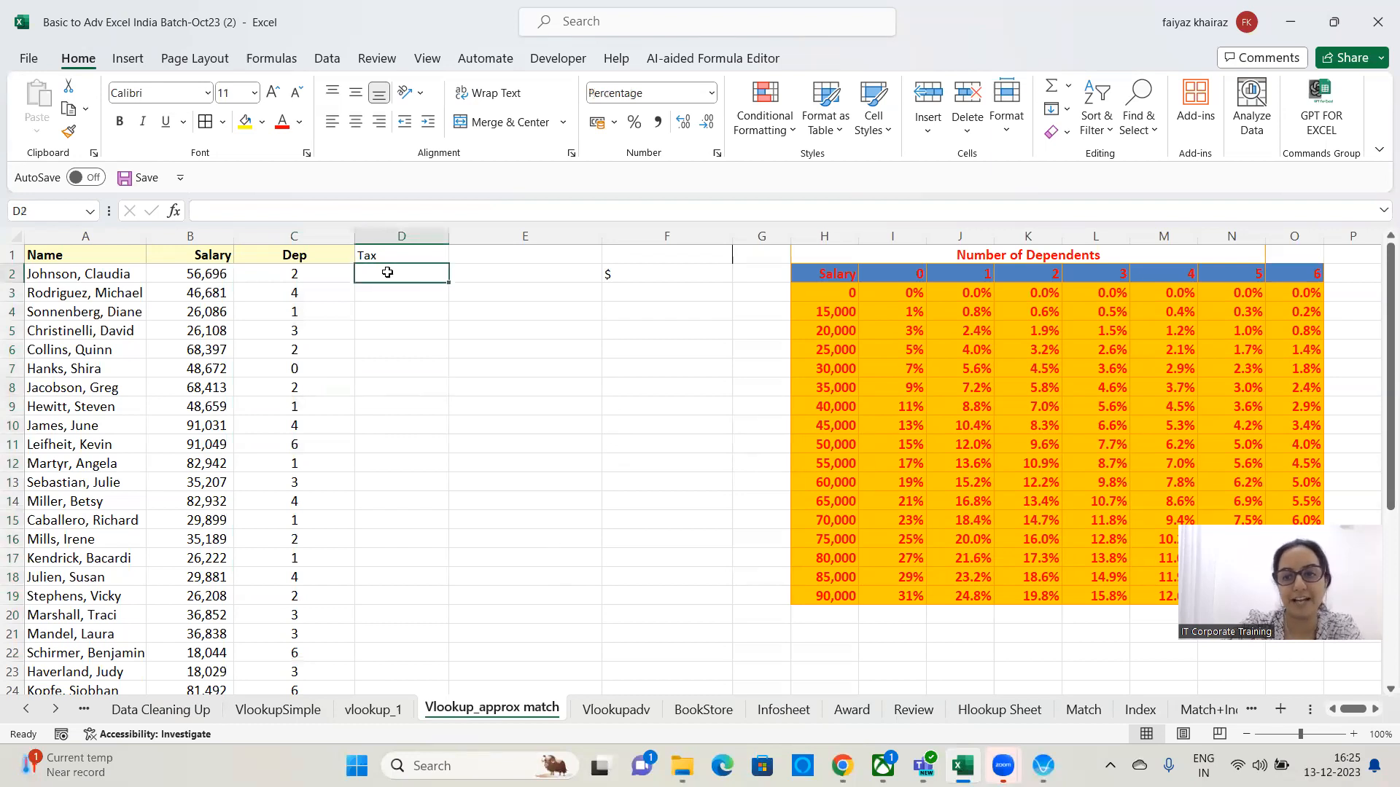
Start a VLOOKUP in D2 using Claudia's salary in B2 as lookup value and the absolute tax table $H$2:$O$19.
type("=")
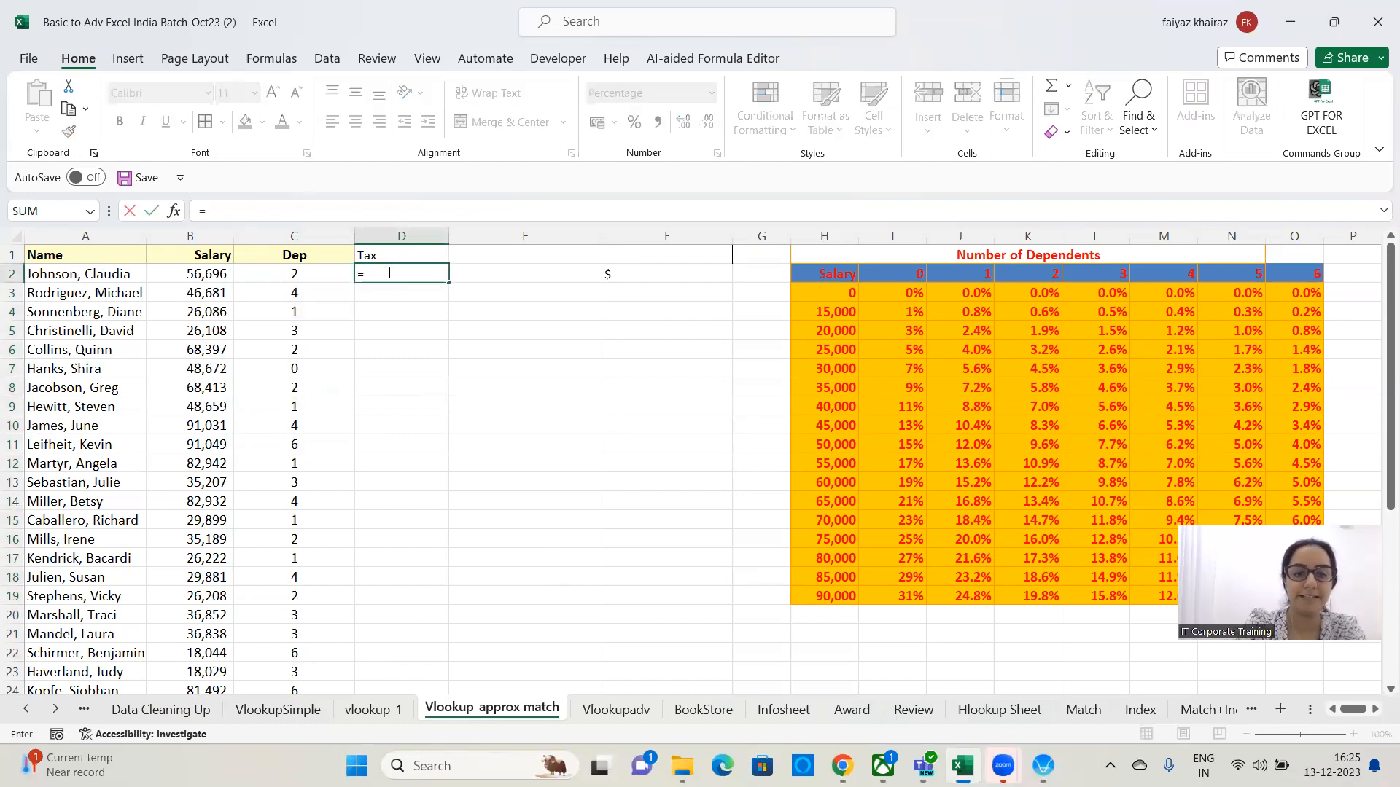
type("vlookup(")
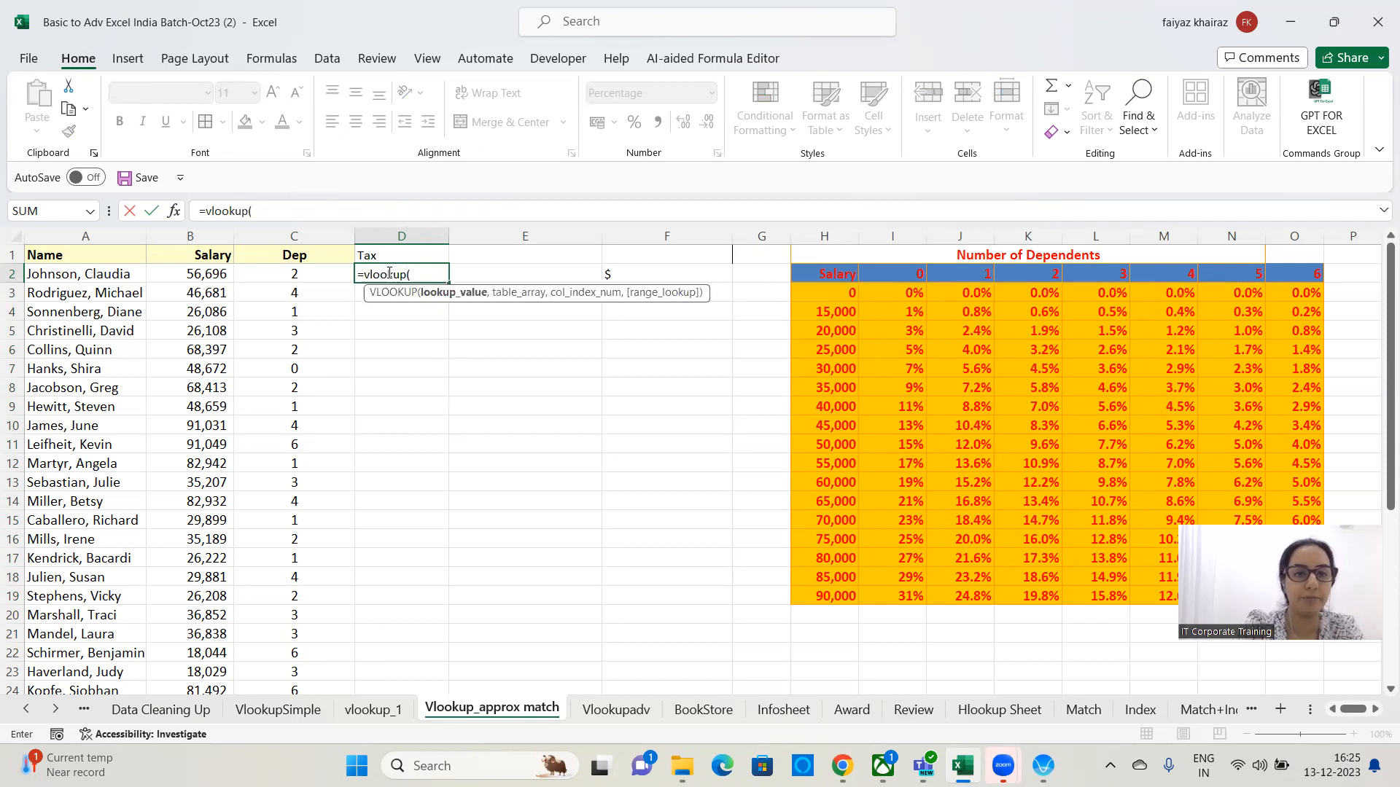
left_click(239, 275)
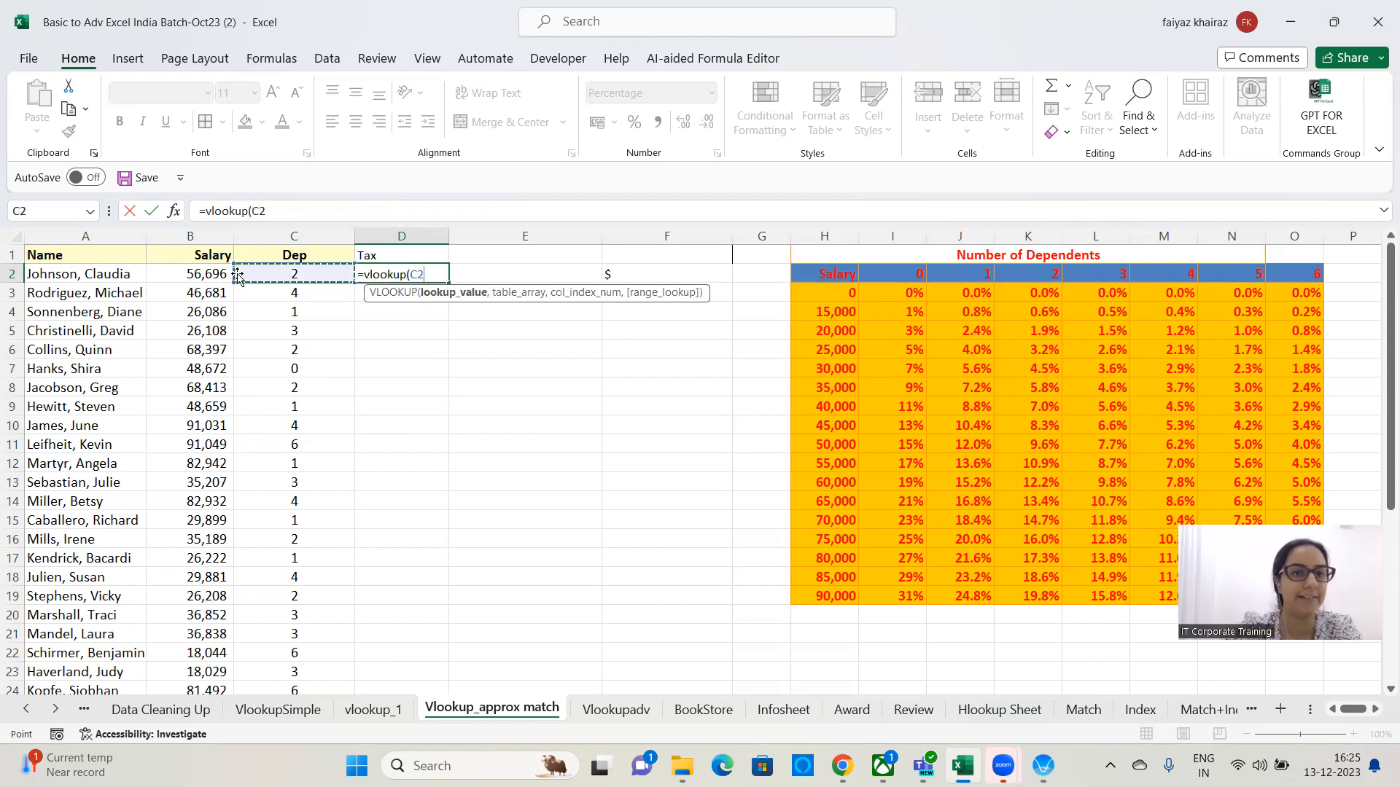
left_click(196, 286)
left_click(208, 276)
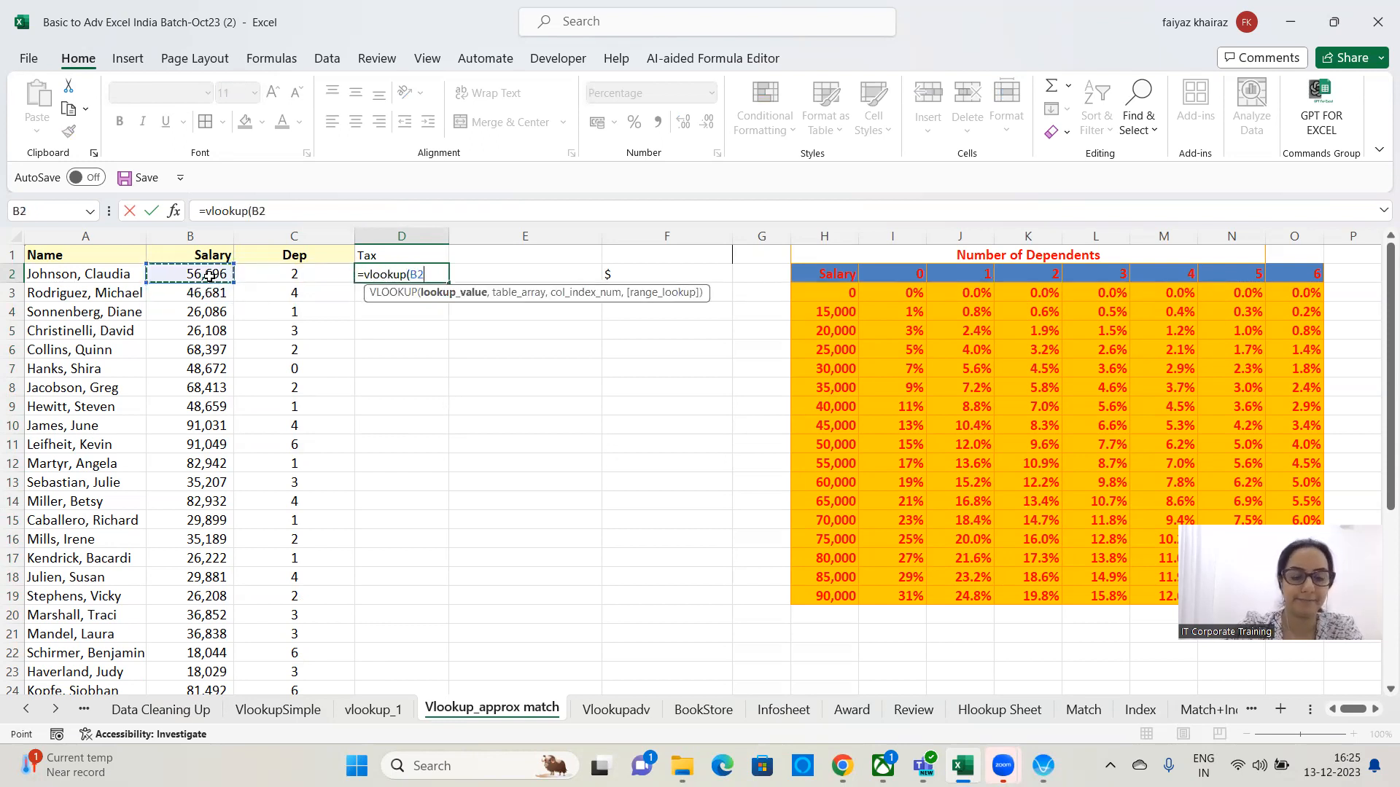
type(",")
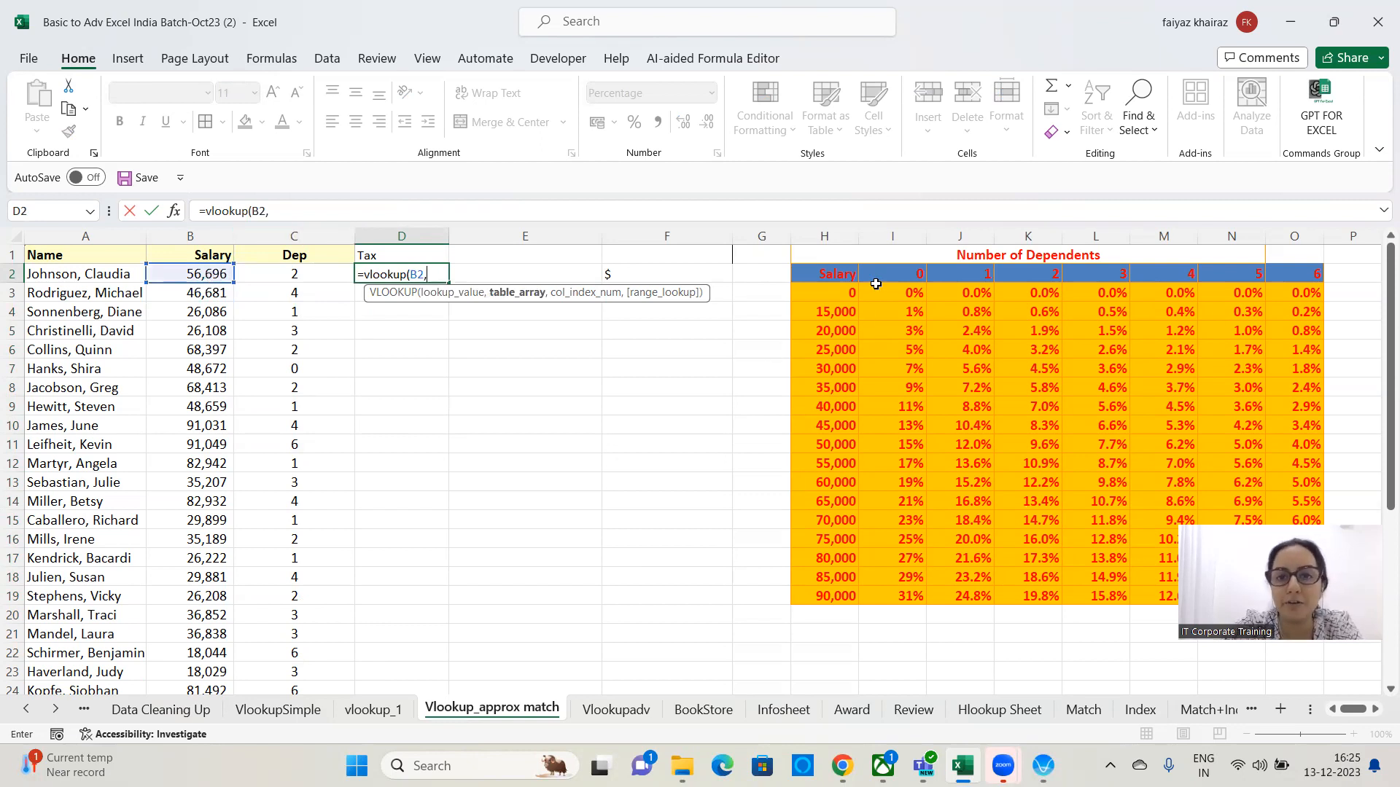
left_click_drag(849, 276, 1305, 596)
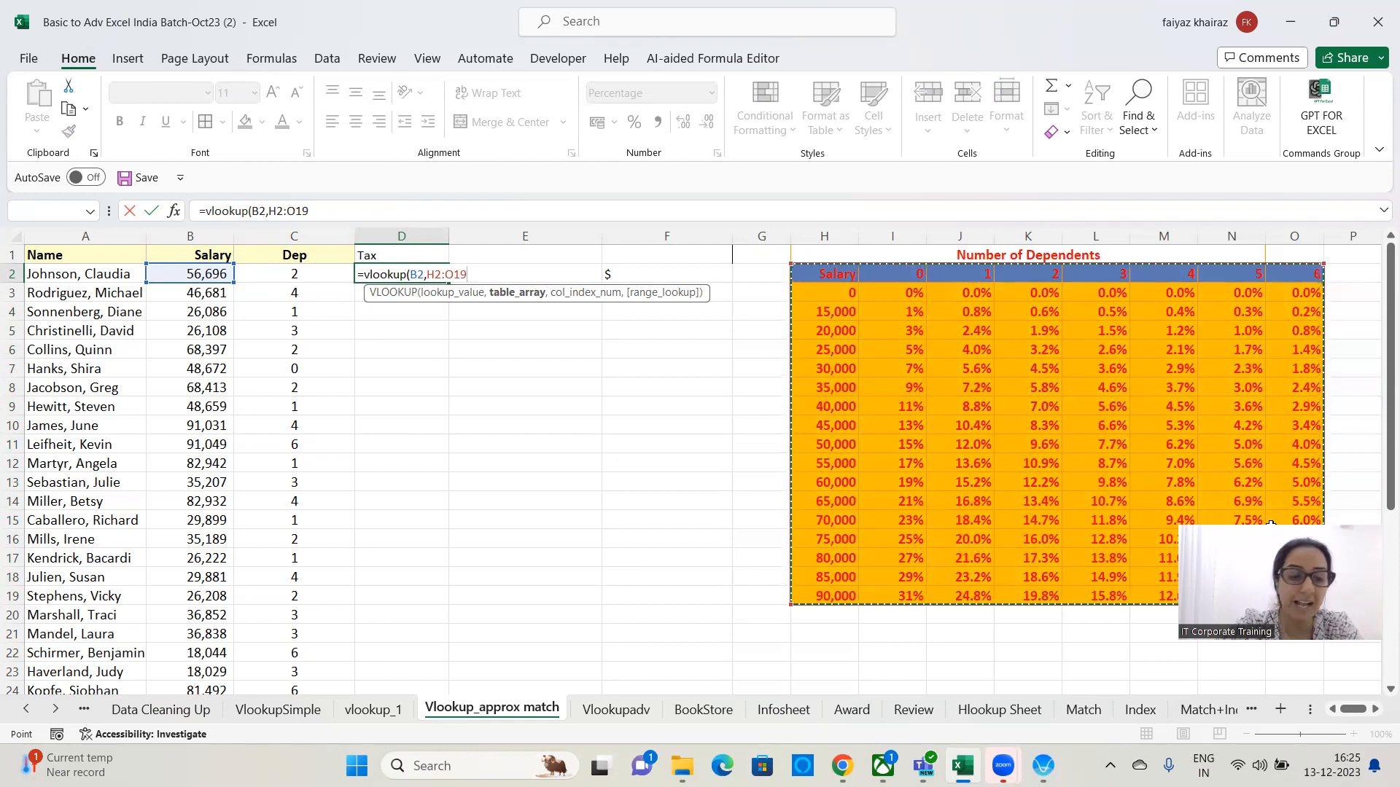
key("F4")
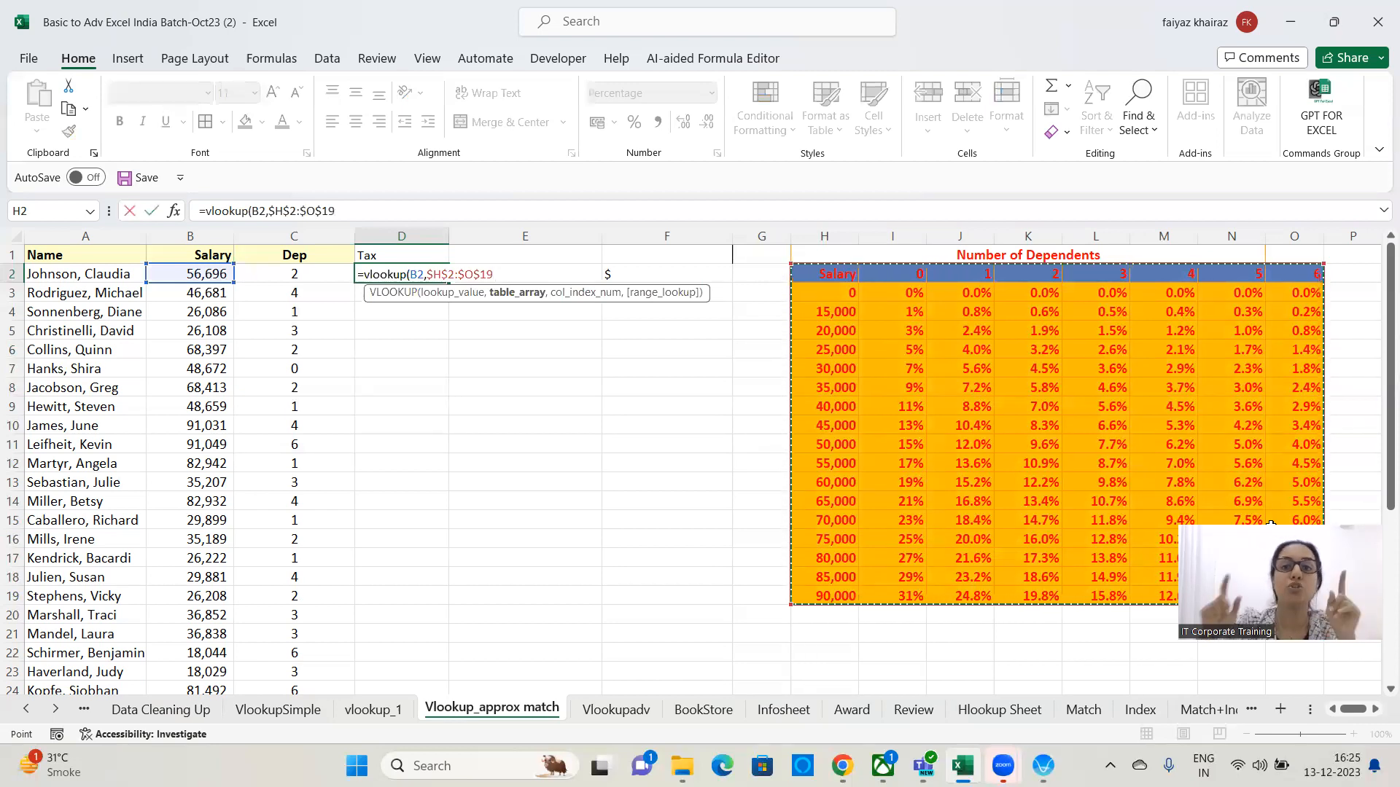
Finish the formula with column index C2+2 and approximate match 1, entering =VLOOKUP(B2,$H$2:$O$19,C2+2,1).
type(",")
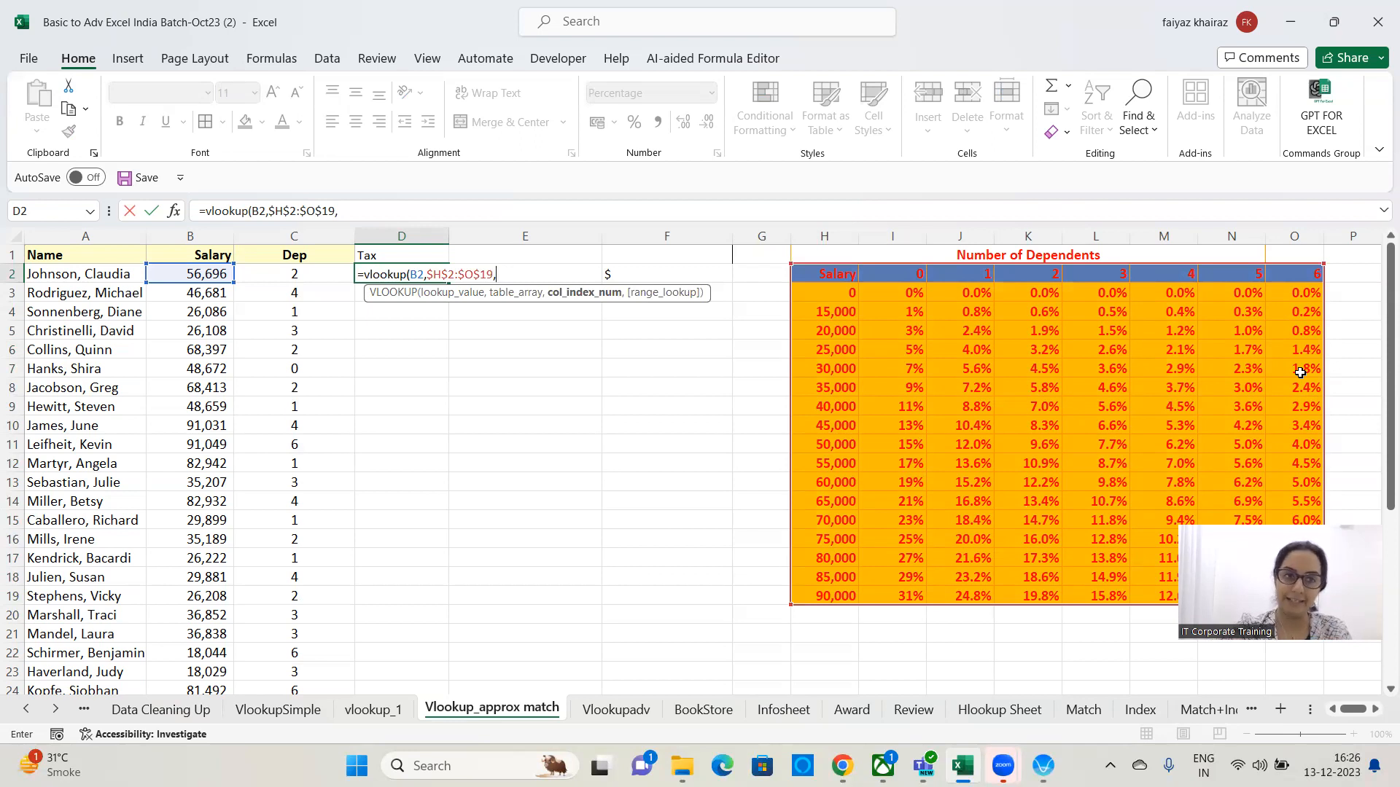
left_click(272, 273)
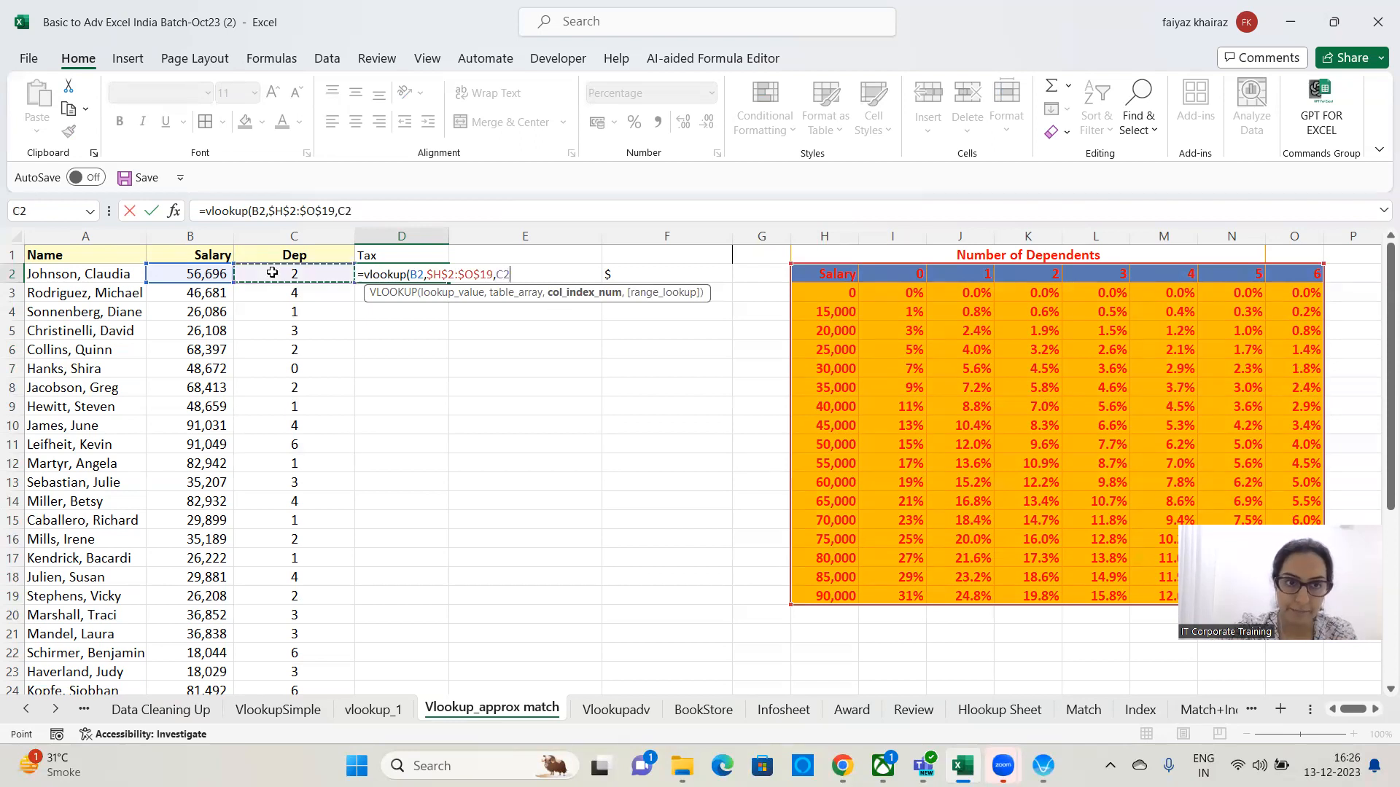
type("+2")
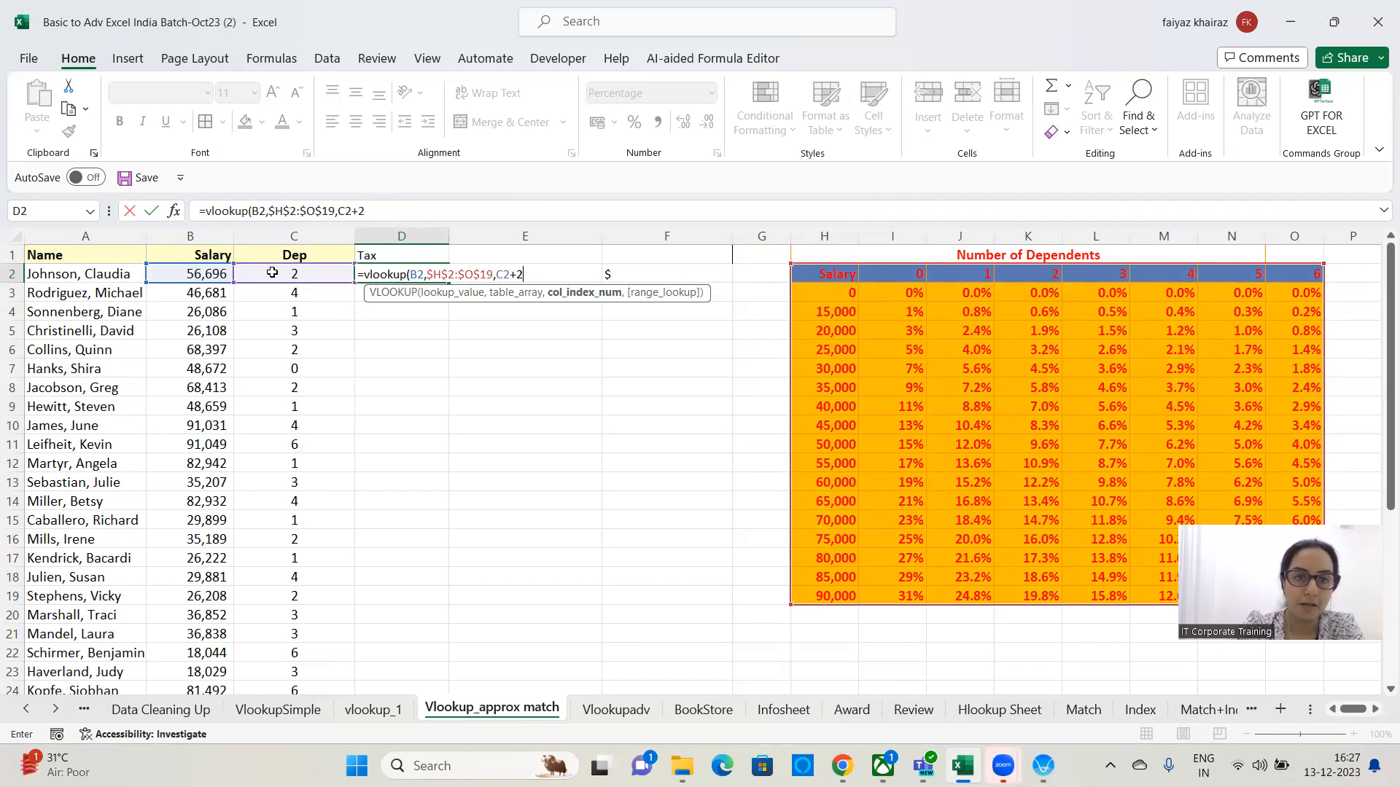
type(",1")
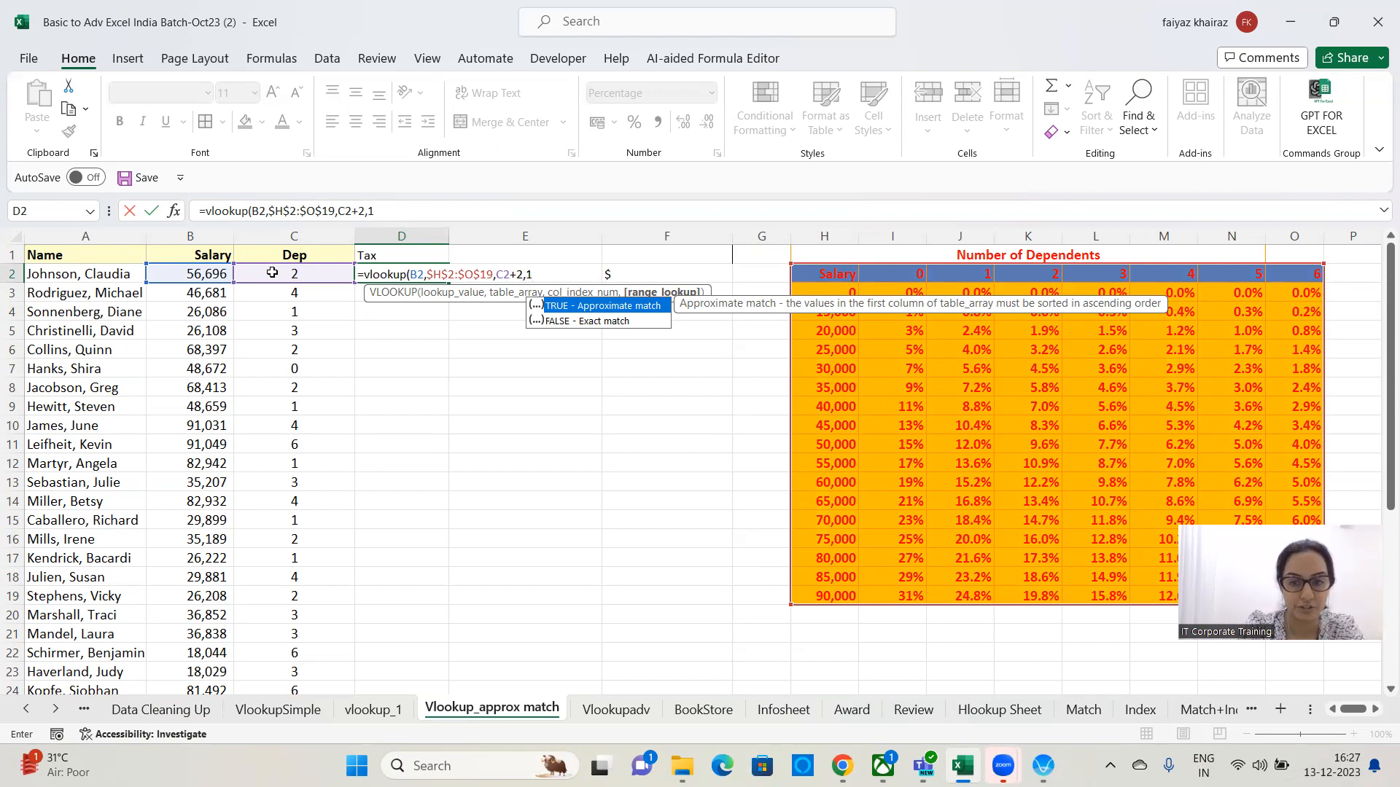
type(")")
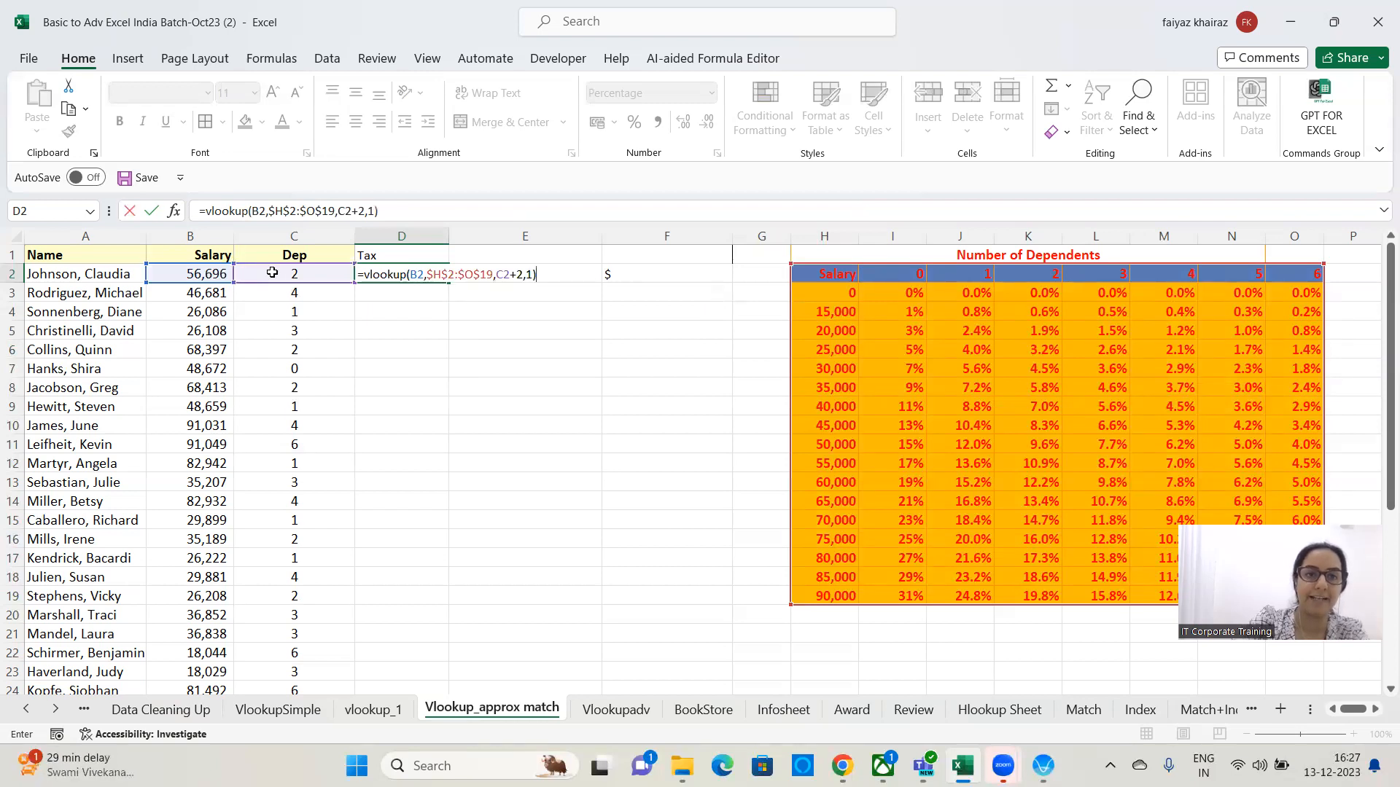
key("Return")
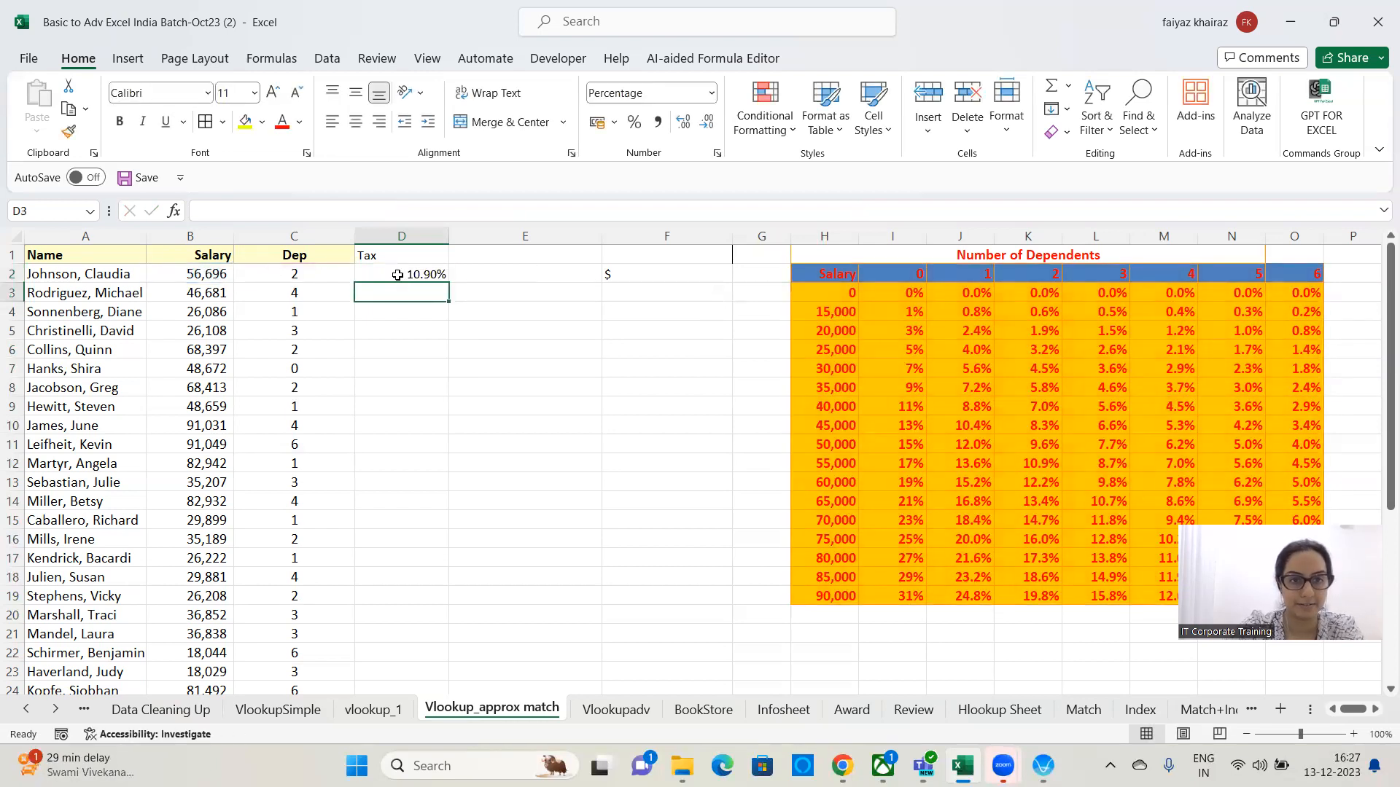
Fill the D2 tax formula down the Tax column for all employees.
left_click(413, 274)
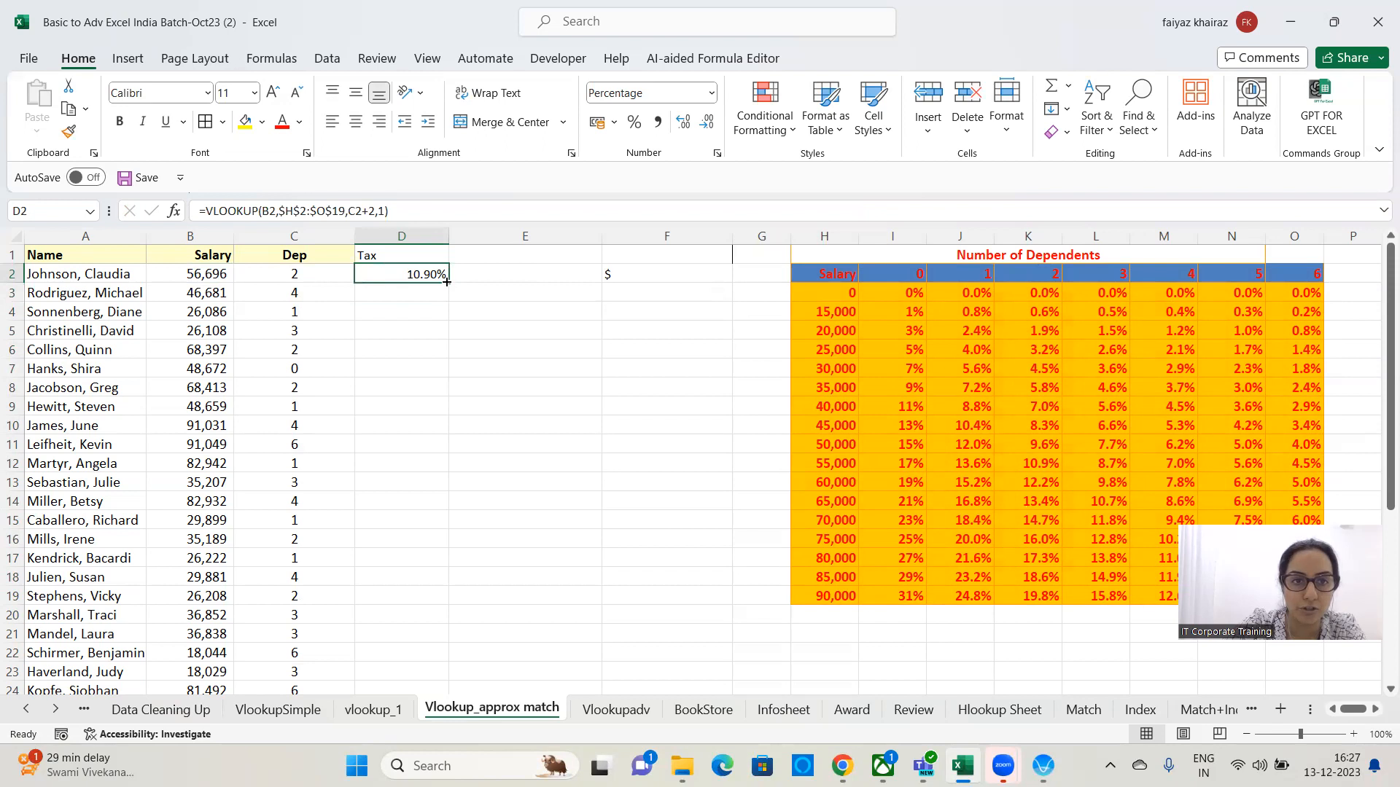
double_click(445, 281)
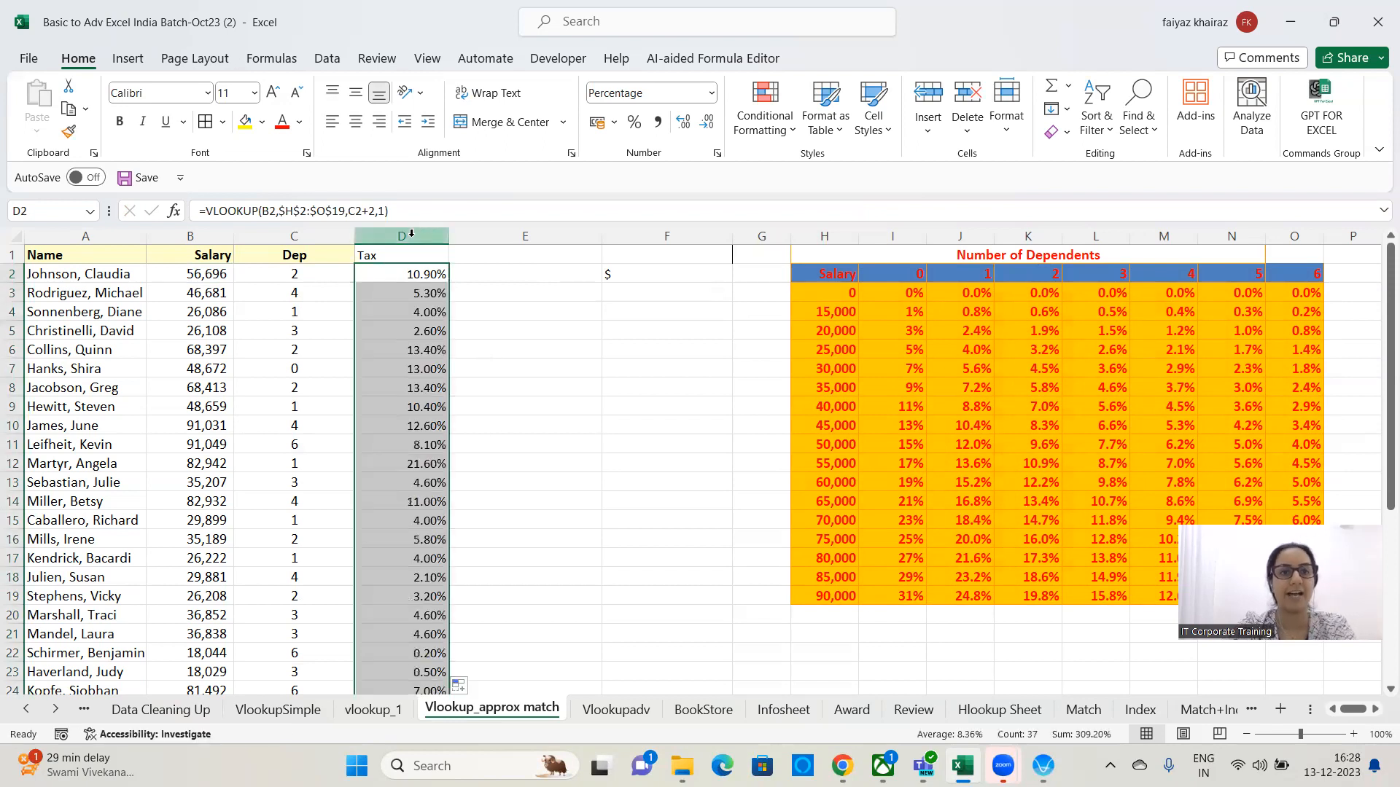
Copy the text of the D2 VLOOKUP formula from the formula bar.
left_click_drag(389, 211, 132, 215)
key("ctrl+c")
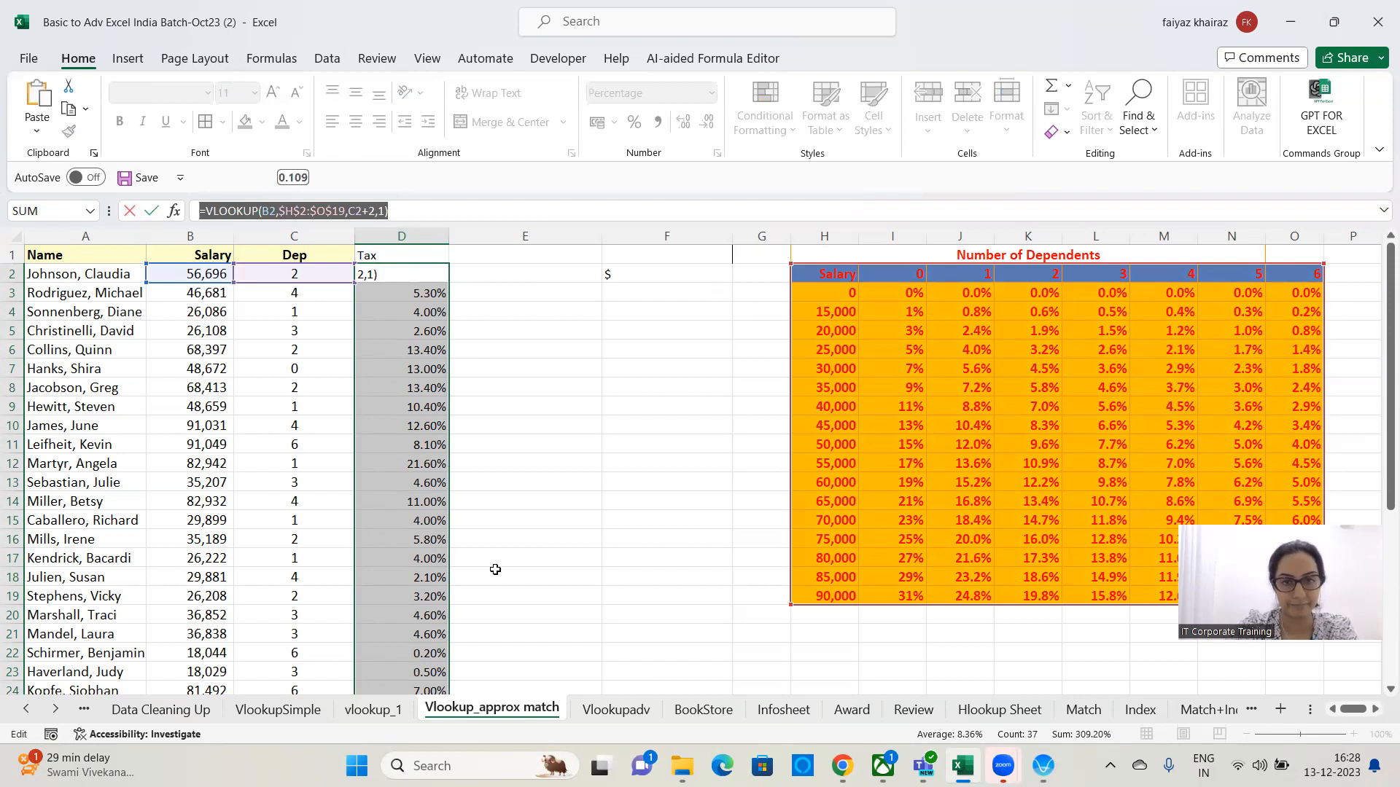
left_click(634, 519)
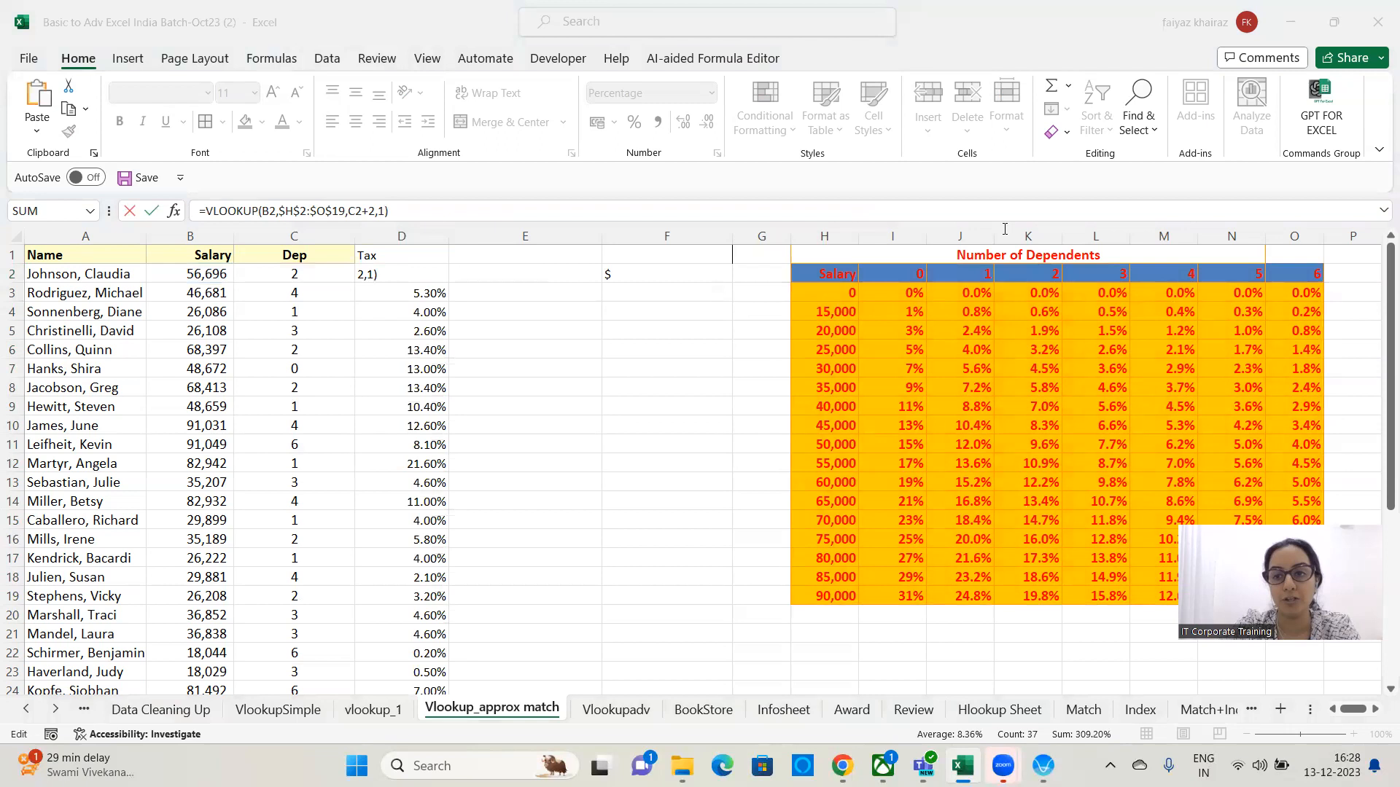
left_click(439, 211)
left_click(439, 211)
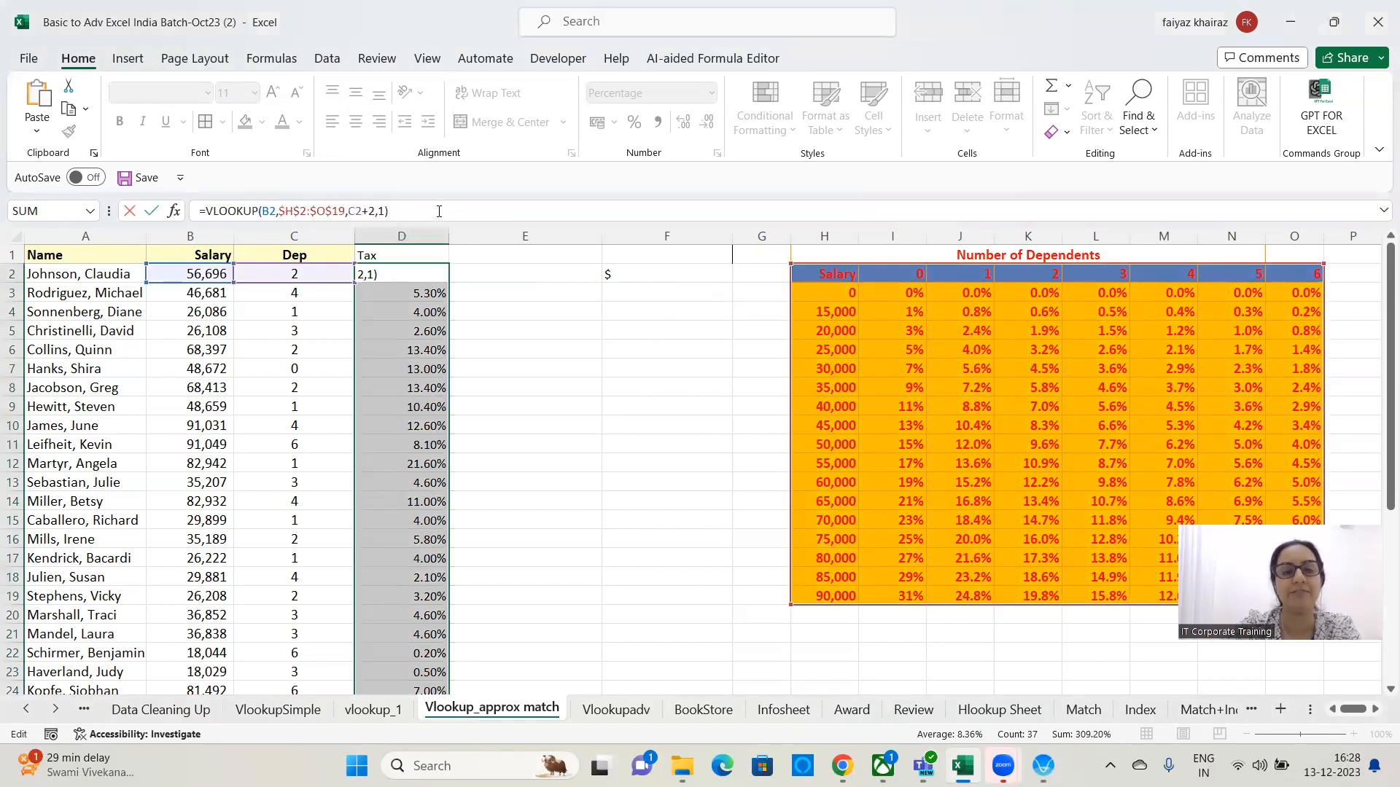